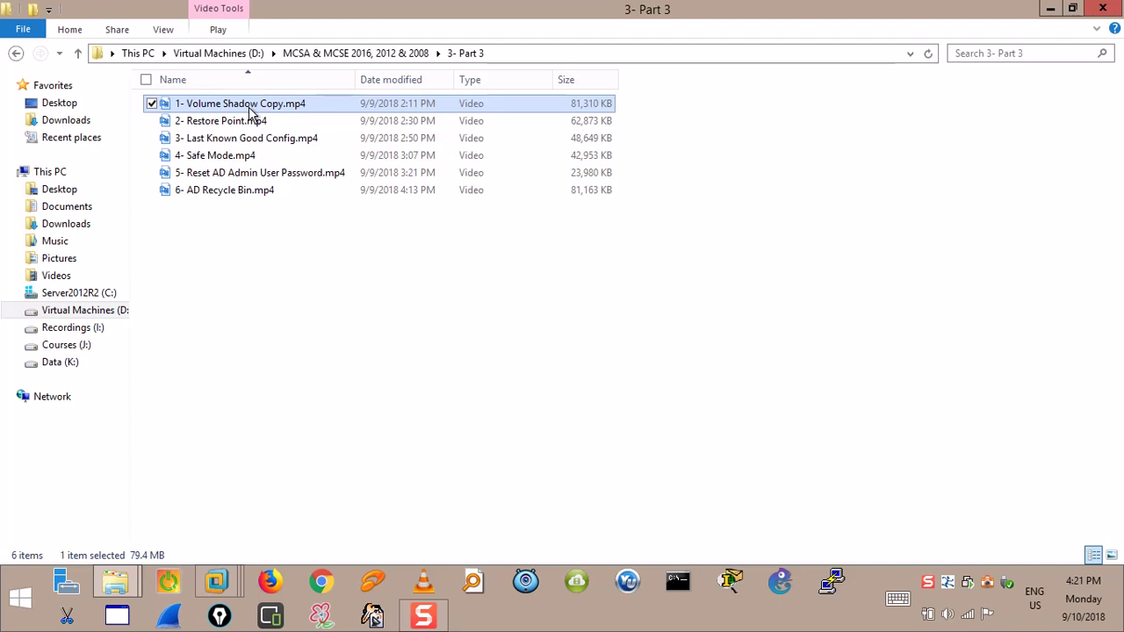
Review the lesson videos in the 3- Part 3 folder, from Restore Point through AD Recycle Bin.
click(245, 123)
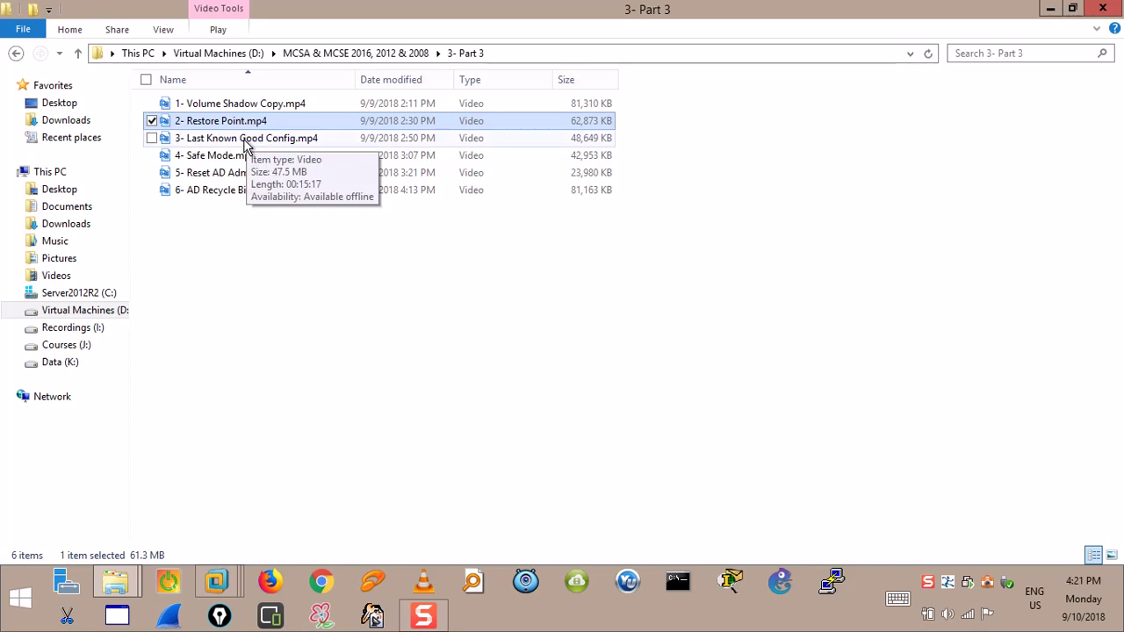
click(246, 142)
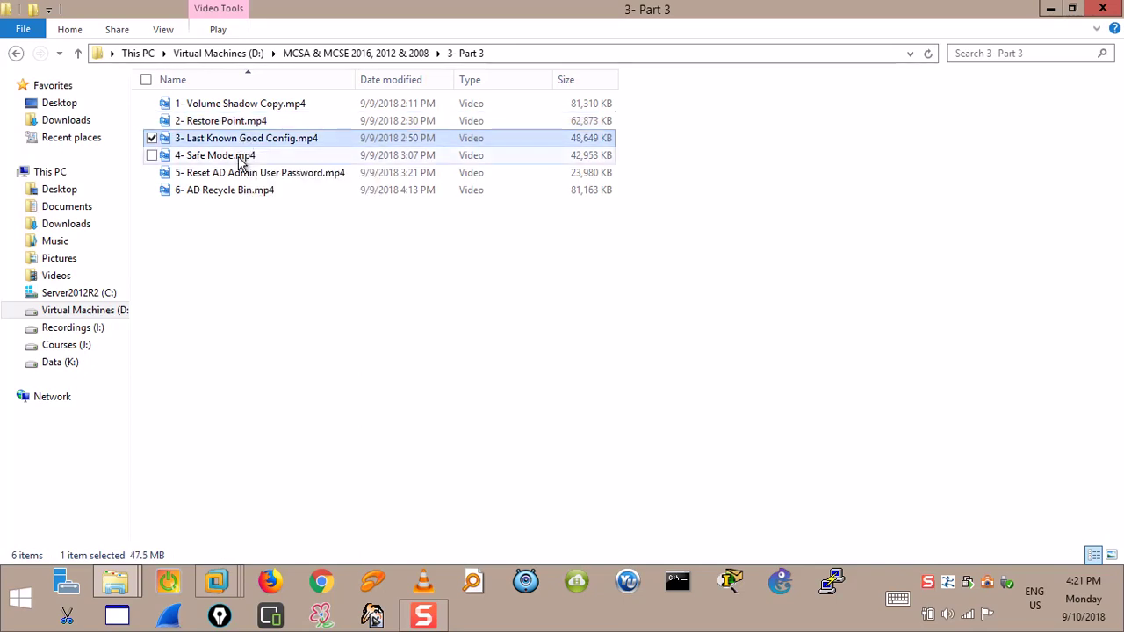
click(240, 162)
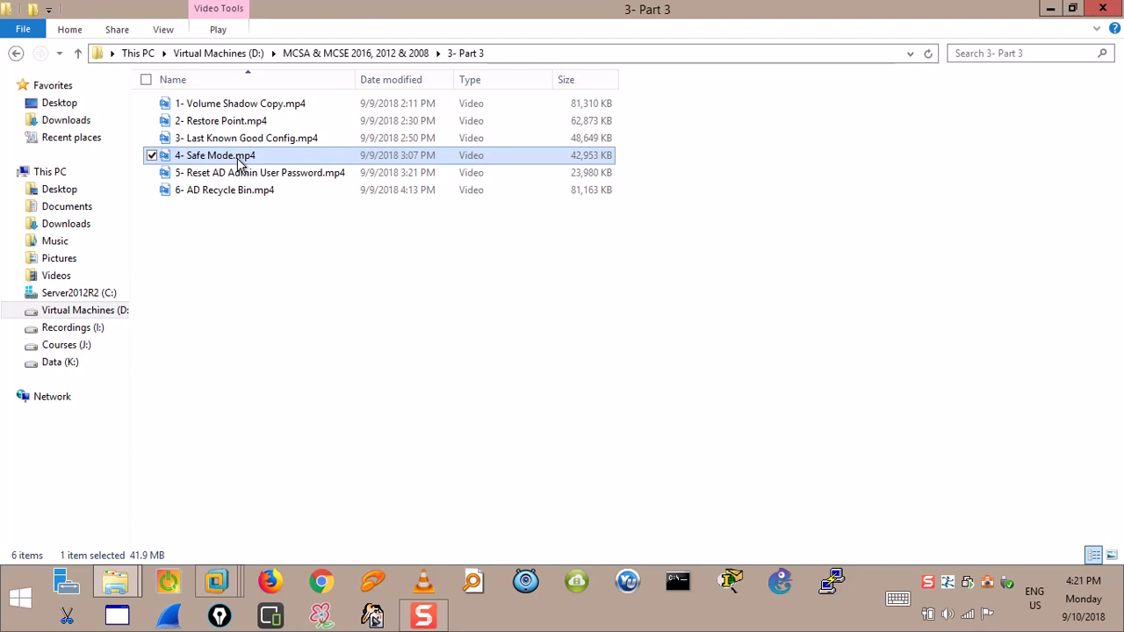
click(241, 174)
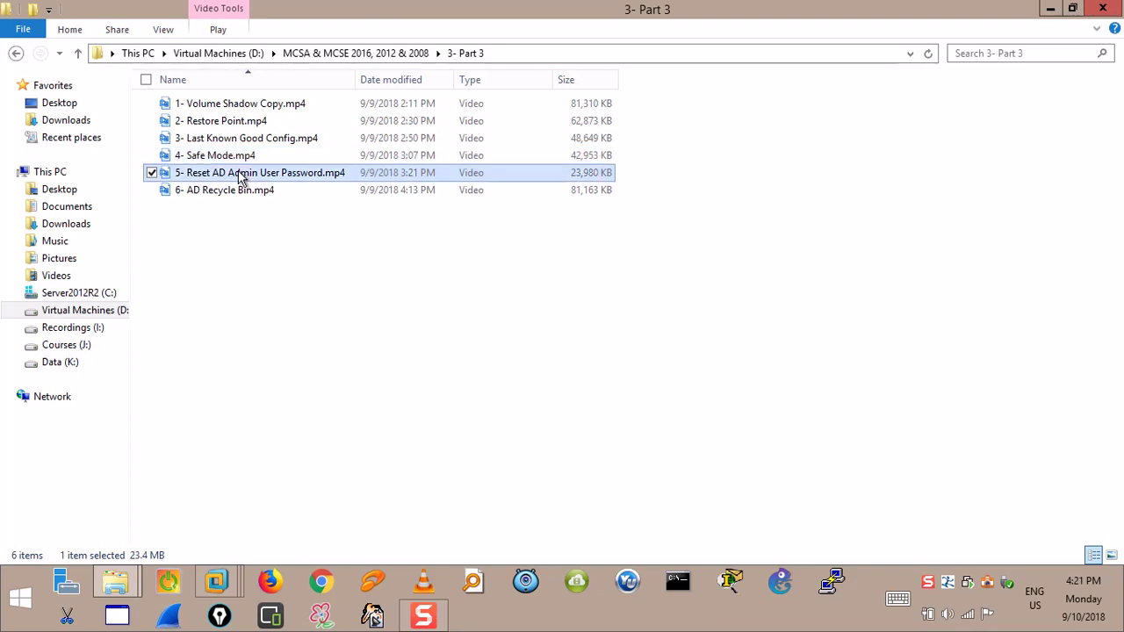
click(241, 195)
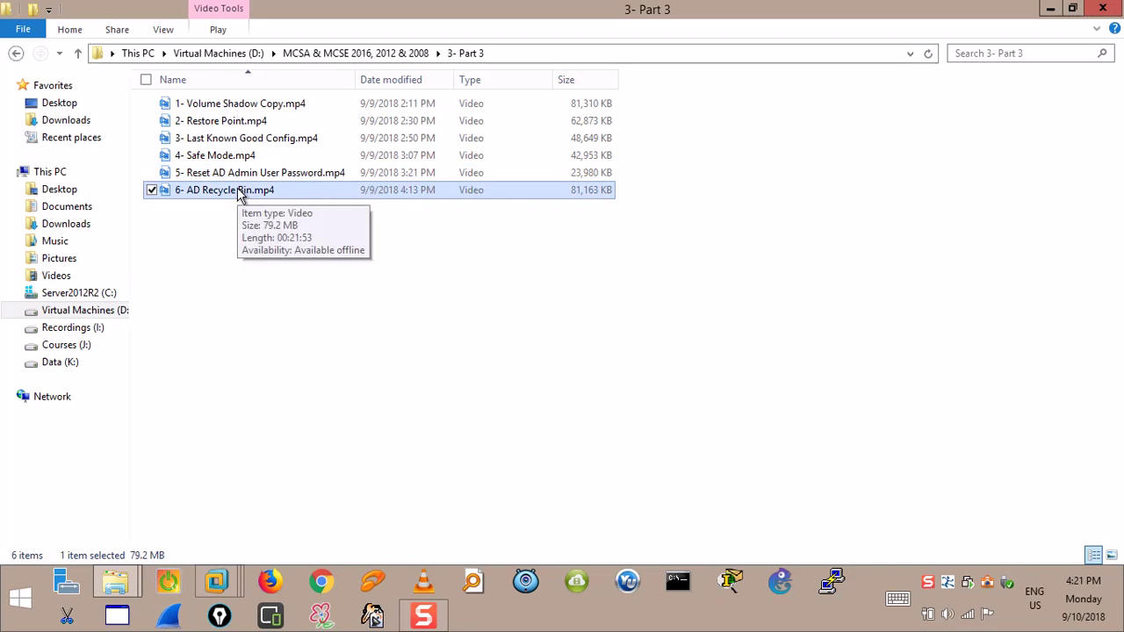
click(220, 264)
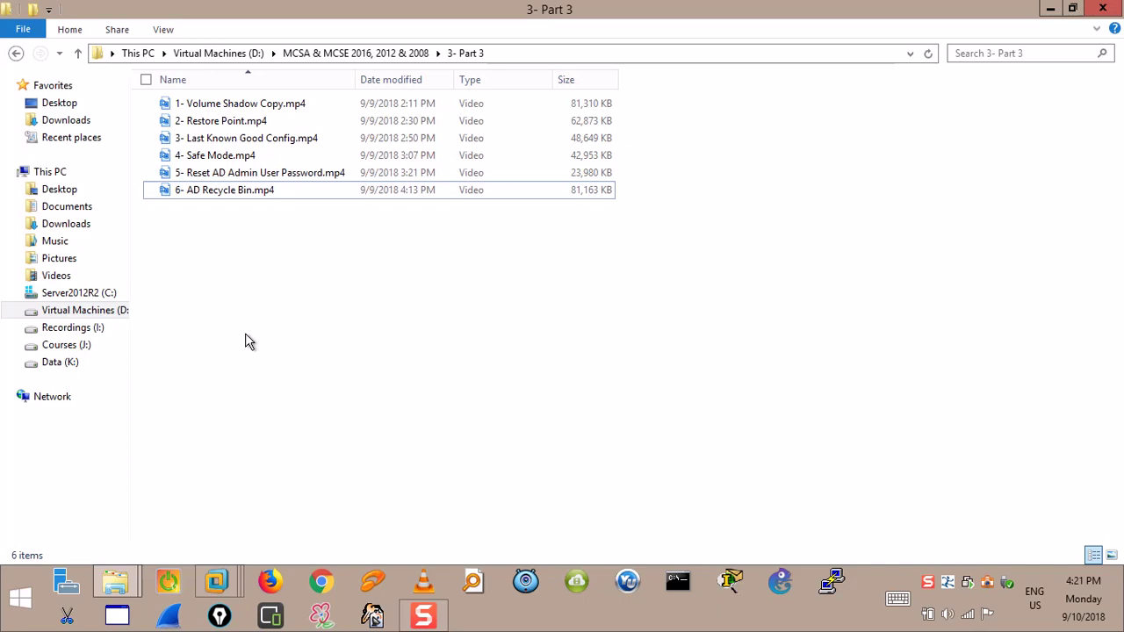
Minimize the folder window, switch to SmoothDraw and sketch three cloud bubbles labelled Data, System and AD.
click(1050, 9)
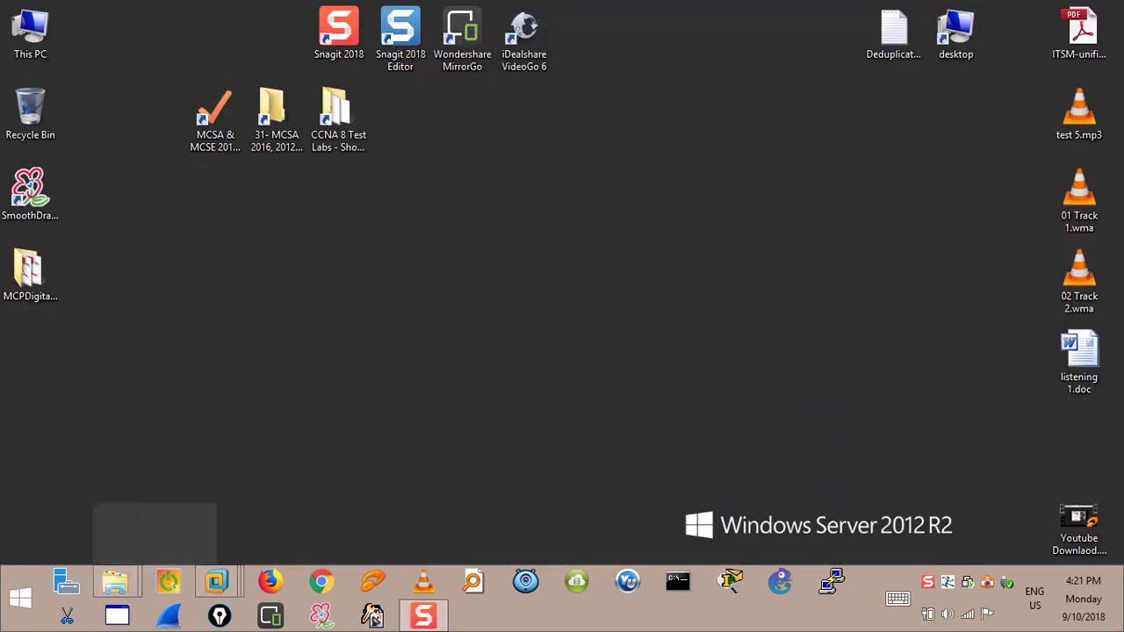
right_click(509, 305)
click(542, 350)
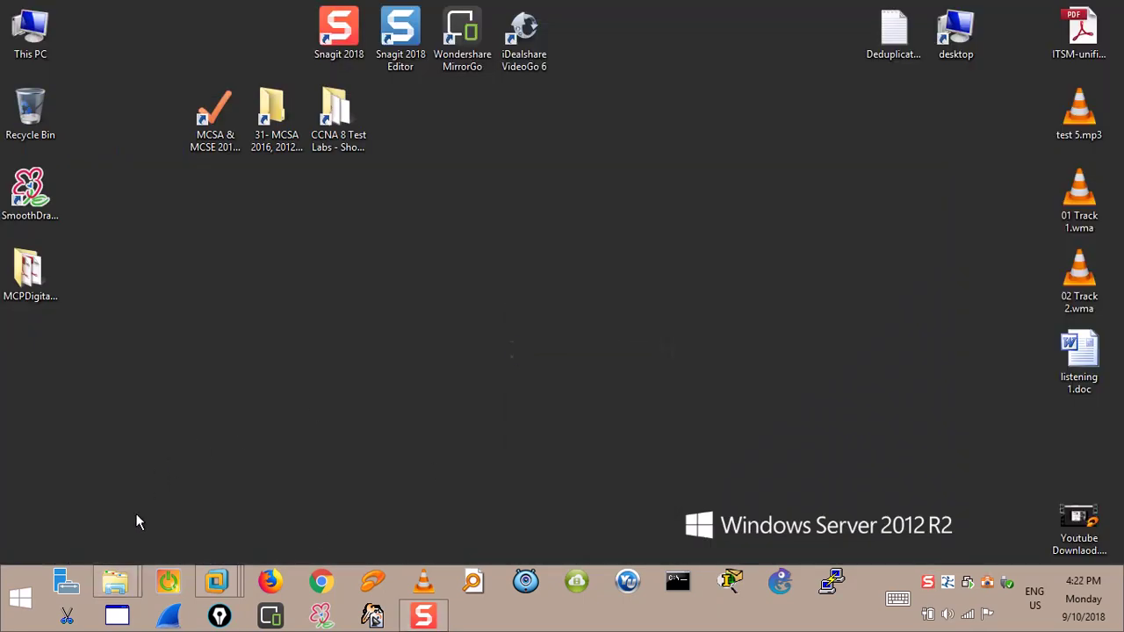
double_click(43, 197)
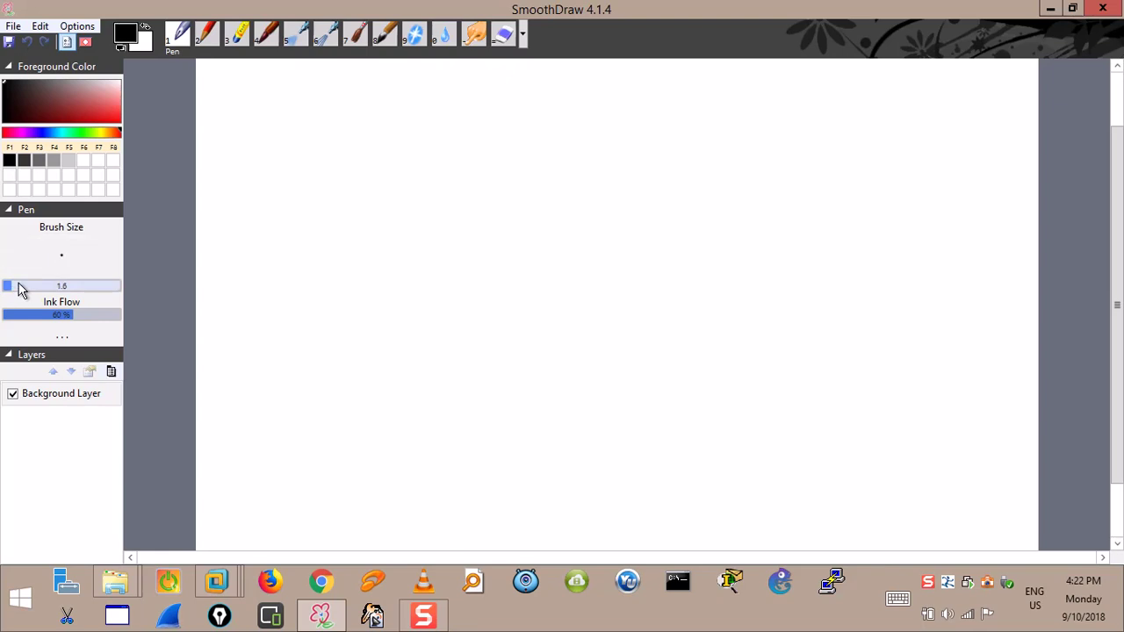
mouse_move(241, 111)
mouse_down()
mouse_move(272, 93)
mouse_move(238, 106)
mouse_move(254, 130)
mouse_move(297, 118)
mouse_move(292, 106)
mouse_up()
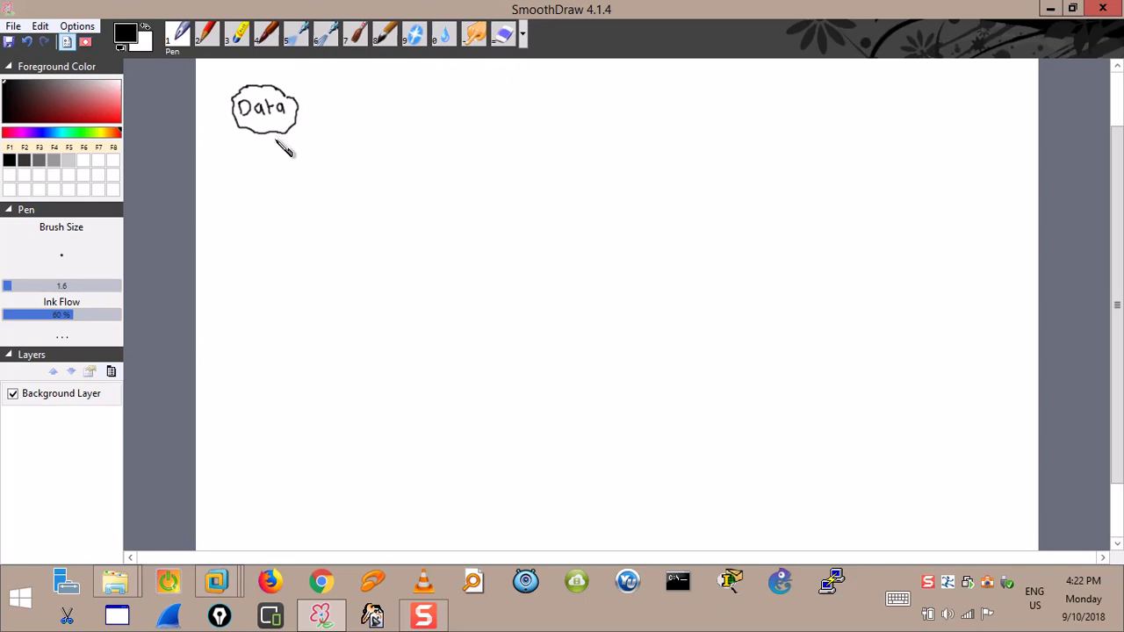
mouse_move(242, 160)
mouse_down()
mouse_move(239, 173)
mouse_move(260, 181)
mouse_move(308, 165)
mouse_move(270, 141)
mouse_move(237, 163)
mouse_move(235, 183)
mouse_move(309, 176)
mouse_move(310, 143)
mouse_move(360, 113)
mouse_move(367, 130)
mouse_move(384, 116)
mouse_move(370, 96)
mouse_move(350, 119)
mouse_move(367, 148)
mouse_move(395, 142)
mouse_move(402, 114)
mouse_move(376, 110)
mouse_up()
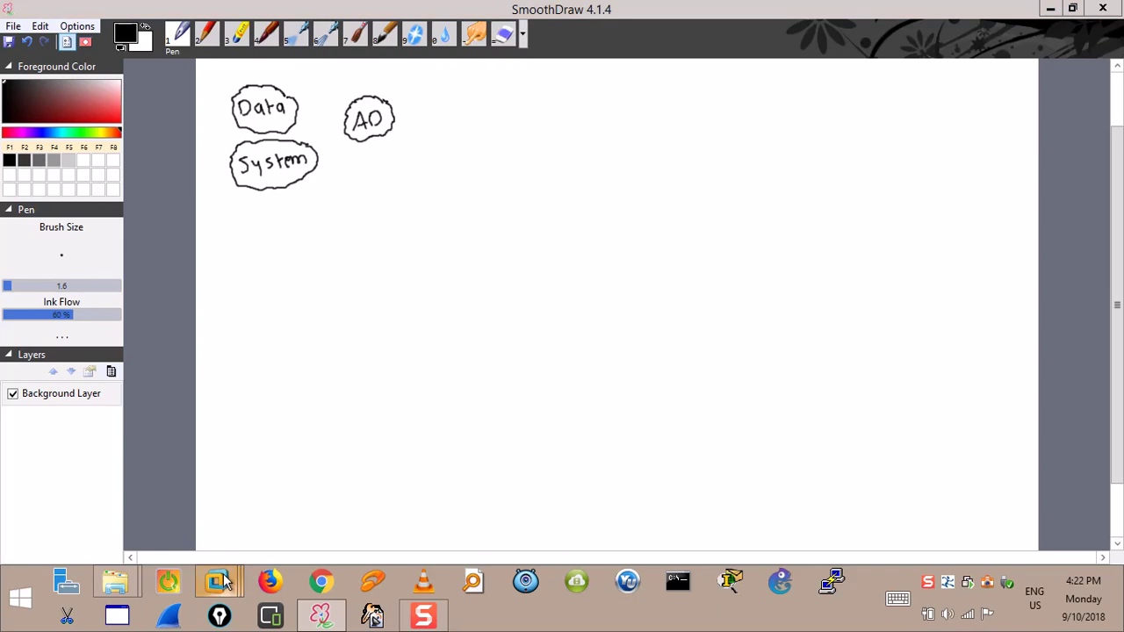
Switch to the Windows Server 2016 virtual machine and sign in with the account password.
click(269, 489)
click(389, 184)
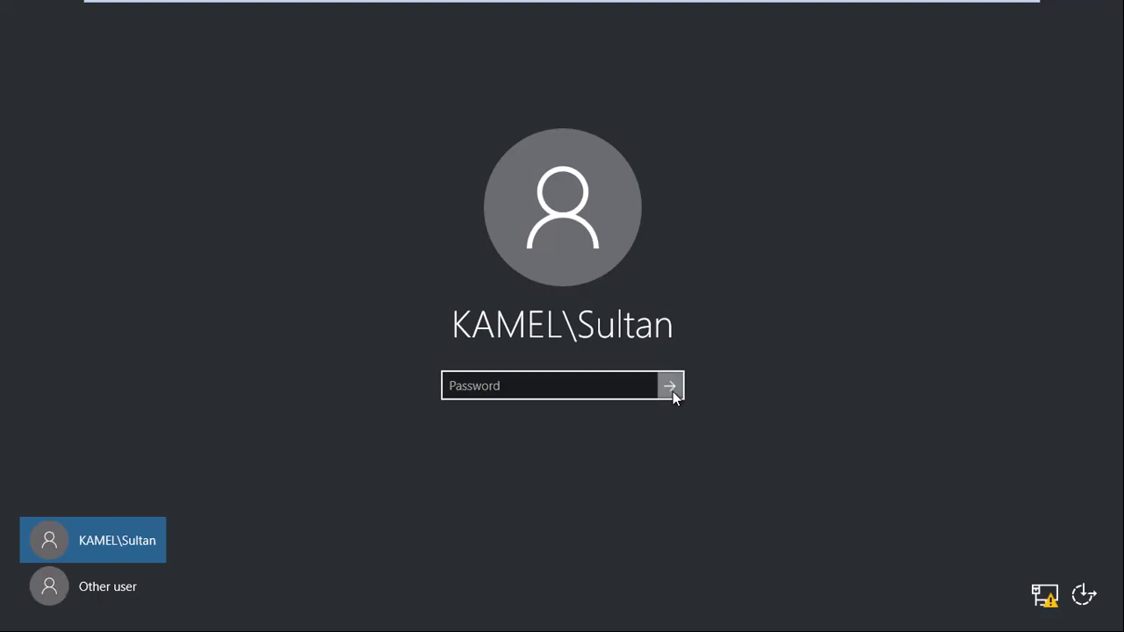
click(673, 386)
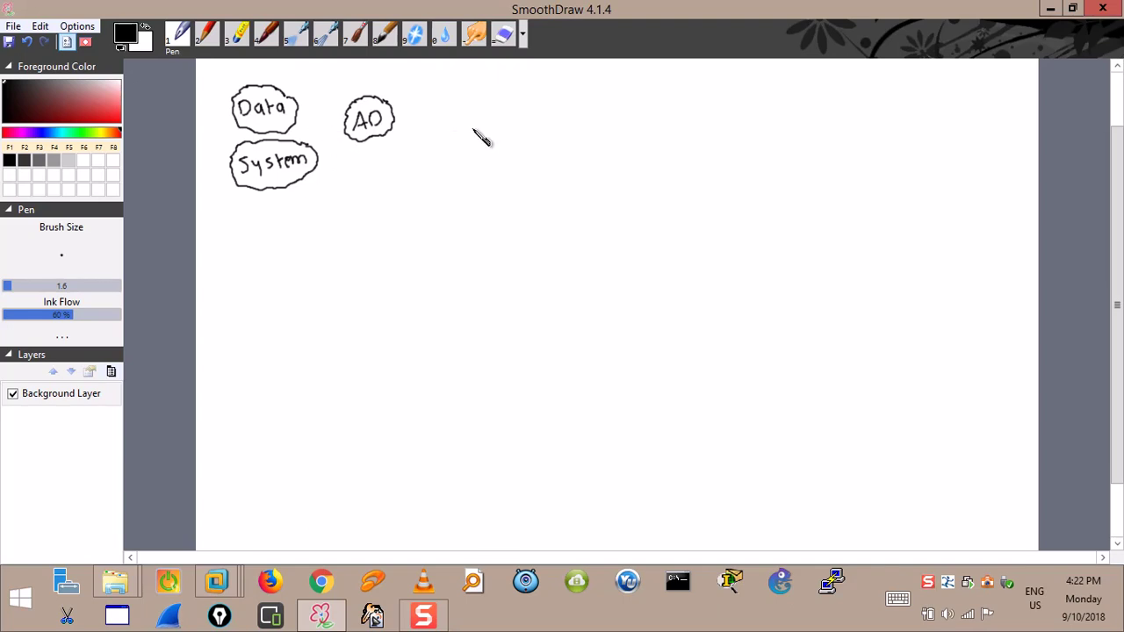
In SmoothDraw, sketch Backup and Restore cloud bubbles beside the AD bubble, with a small drive next to Backup.
mouse_move(470, 116)
mouse_down()
mouse_move(470, 143)
mouse_move(482, 127)
mouse_move(471, 136)
mouse_up()
mouse_move(488, 124)
mouse_down()
mouse_move(541, 125)
mouse_move(475, 97)
mouse_move(466, 144)
mouse_move(545, 149)
mouse_move(545, 104)
mouse_up()
mouse_move(625, 105)
mouse_down()
mouse_move(580, 123)
mouse_move(630, 127)
mouse_move(631, 106)
mouse_up()
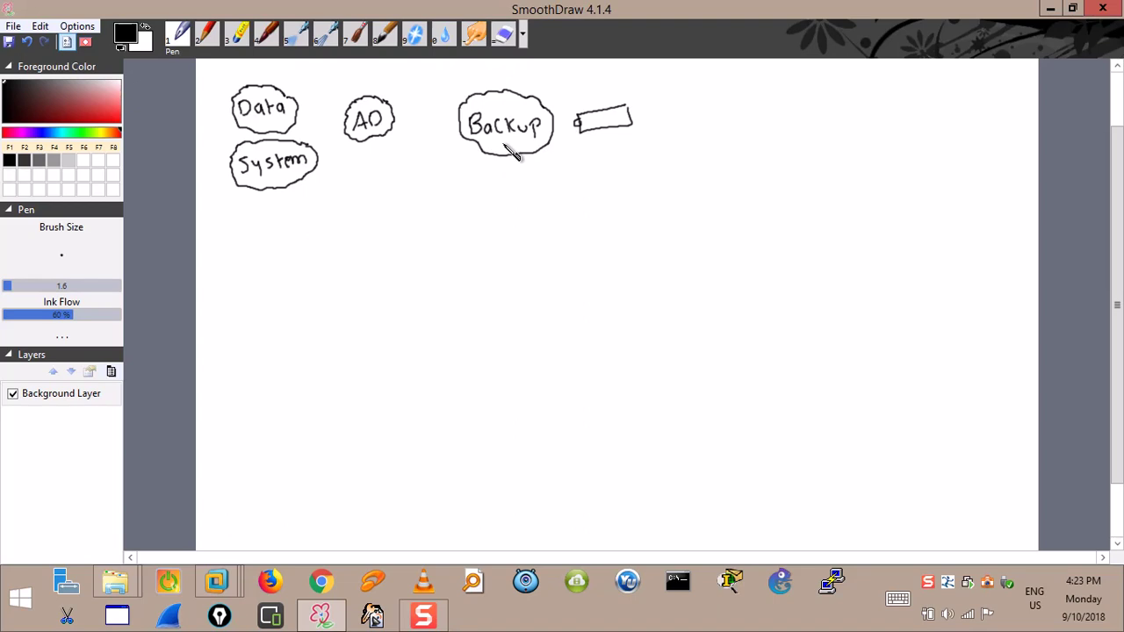
mouse_move(483, 193)
mouse_down()
mouse_move(514, 199)
mouse_move(520, 186)
mouse_move(567, 180)
mouse_move(519, 168)
mouse_move(470, 172)
mouse_move(480, 213)
mouse_move(566, 199)
mouse_move(562, 174)
mouse_up()
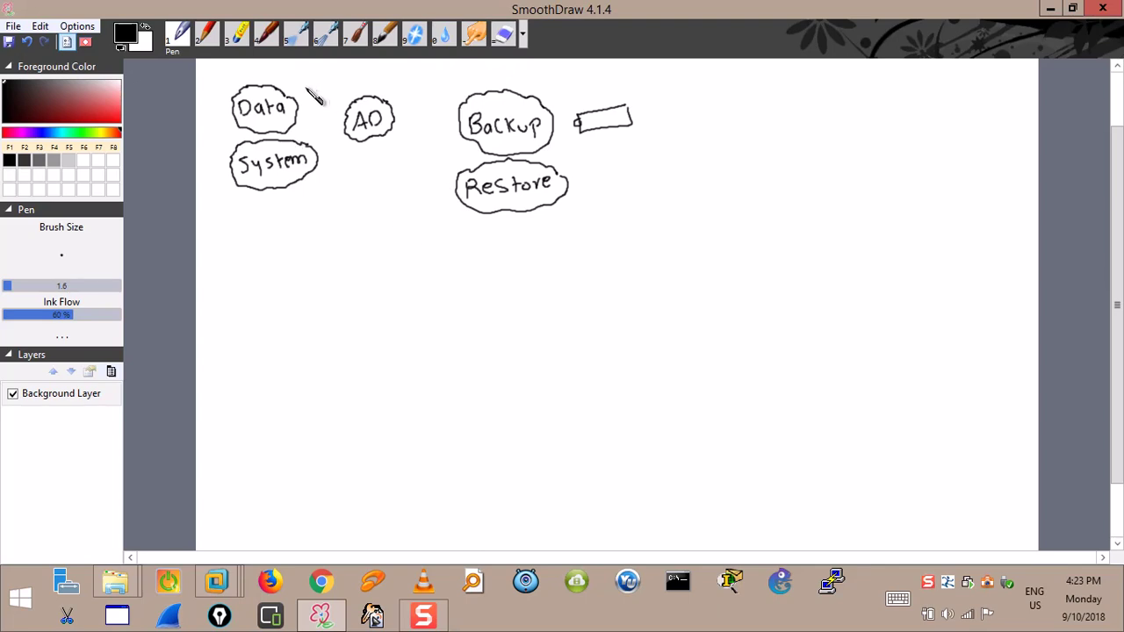
Draw an arrow to the Data bubble, and sketch a Mirror bubble with two long disk rectangles beside it.
drag(310, 81, 293, 93)
mouse_move(293, 318)
mouse_down()
mouse_move(373, 299)
mouse_move(323, 274)
mouse_move(292, 303)
mouse_move(312, 339)
mouse_move(369, 321)
mouse_move(380, 291)
mouse_up()
mouse_move(621, 283)
mouse_down()
mouse_move(516, 292)
mouse_move(514, 307)
mouse_up()
mouse_move(623, 284)
mouse_down()
mouse_move(623, 309)
mouse_move(514, 309)
mouse_up()
mouse_move(625, 345)
mouse_down()
mouse_move(523, 345)
mouse_move(508, 364)
mouse_up()
mouse_move(628, 346)
mouse_down()
mouse_move(629, 358)
mouse_move(507, 364)
mouse_up()
Write 1, 2 and 3 inside both disk rectangles and label each disk data with an arrow.
drag(529, 294, 530, 301)
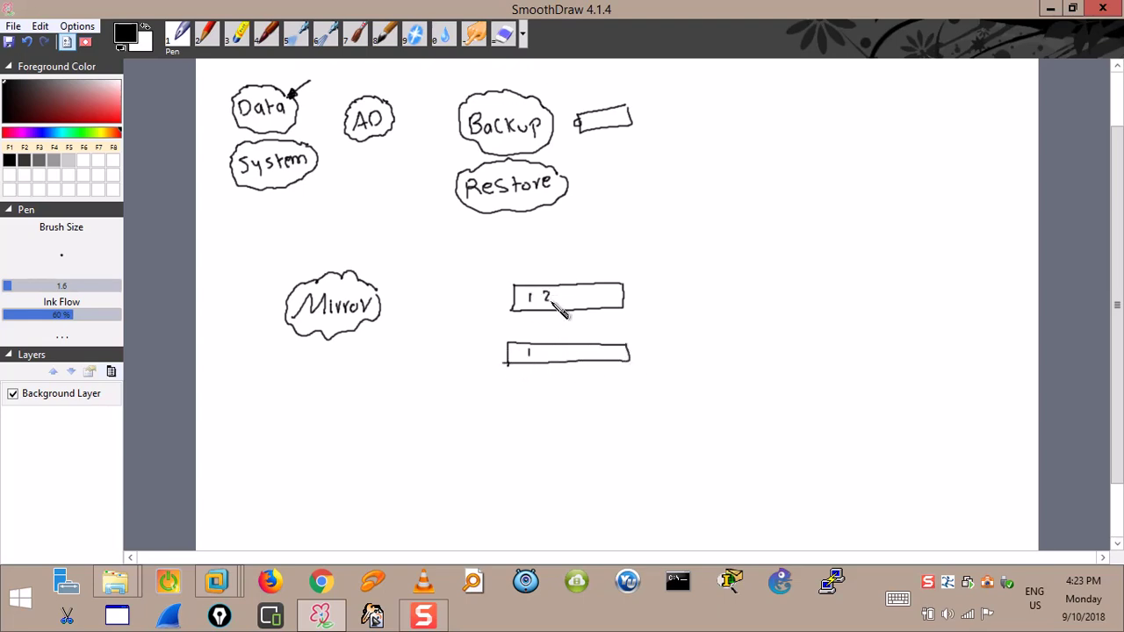
drag(538, 349, 547, 358)
drag(565, 294, 567, 308)
drag(560, 347, 563, 360)
mouse_move(645, 287)
mouse_down()
mouse_move(631, 292)
mouse_move(691, 290)
mouse_up()
mouse_move(642, 340)
mouse_down()
mouse_move(640, 350)
mouse_move(690, 338)
mouse_move(622, 346)
mouse_up()
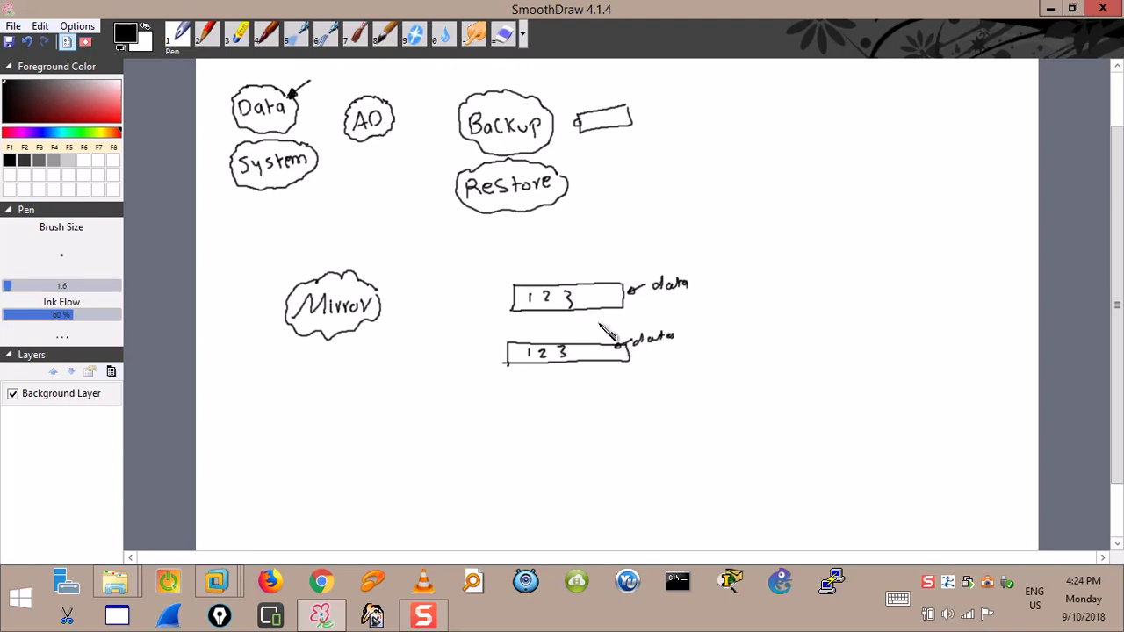
Cross out the upper disk and write system and AD above its data label.
mouse_move(609, 265)
mouse_down()
mouse_move(573, 320)
mouse_move(603, 324)
mouse_up()
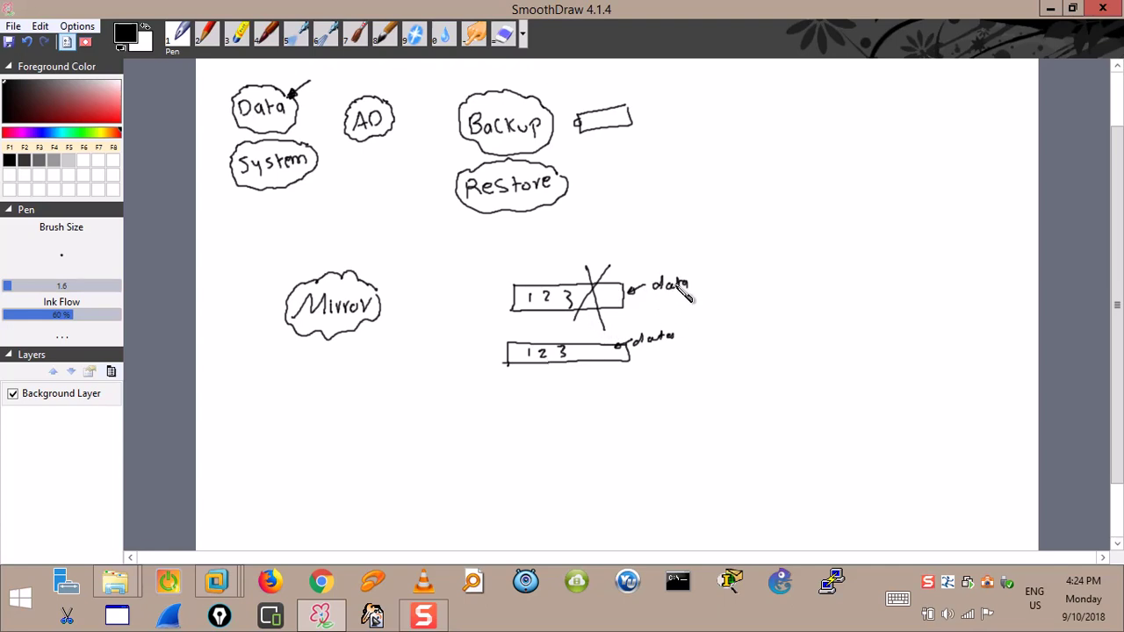
mouse_move(657, 260)
mouse_down()
mouse_move(649, 268)
mouse_move(708, 266)
mouse_move(669, 246)
mouse_move(674, 234)
mouse_move(660, 249)
mouse_up()
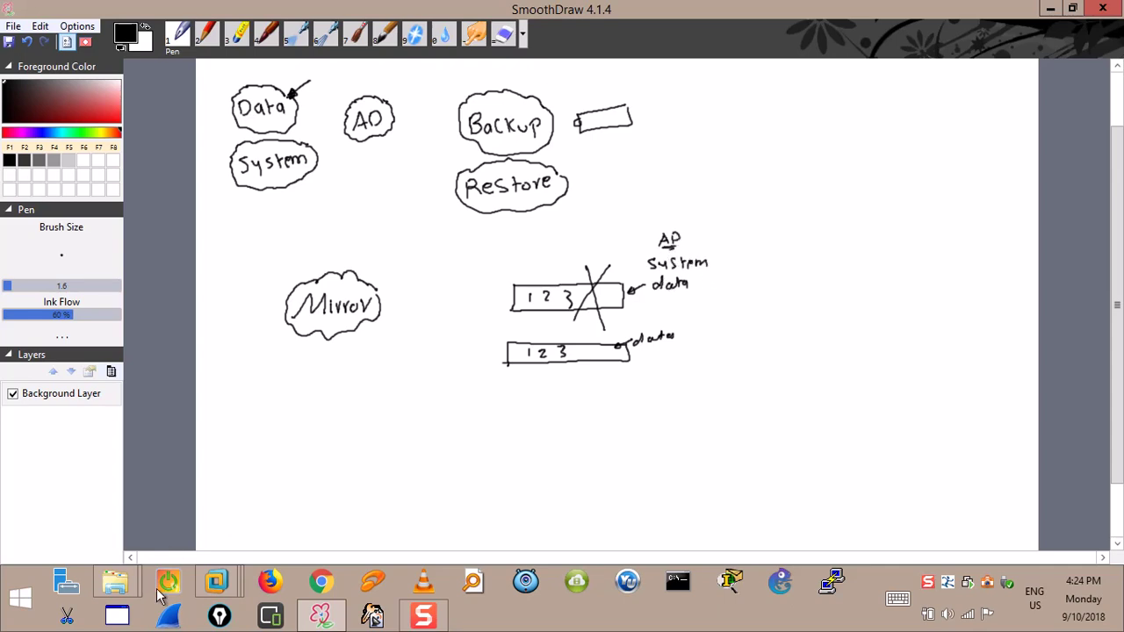
Switch to the Windows Server 2016 virtual machine and open Disk Management in a maximized window.
mouse_move(217, 581)
click(243, 495)
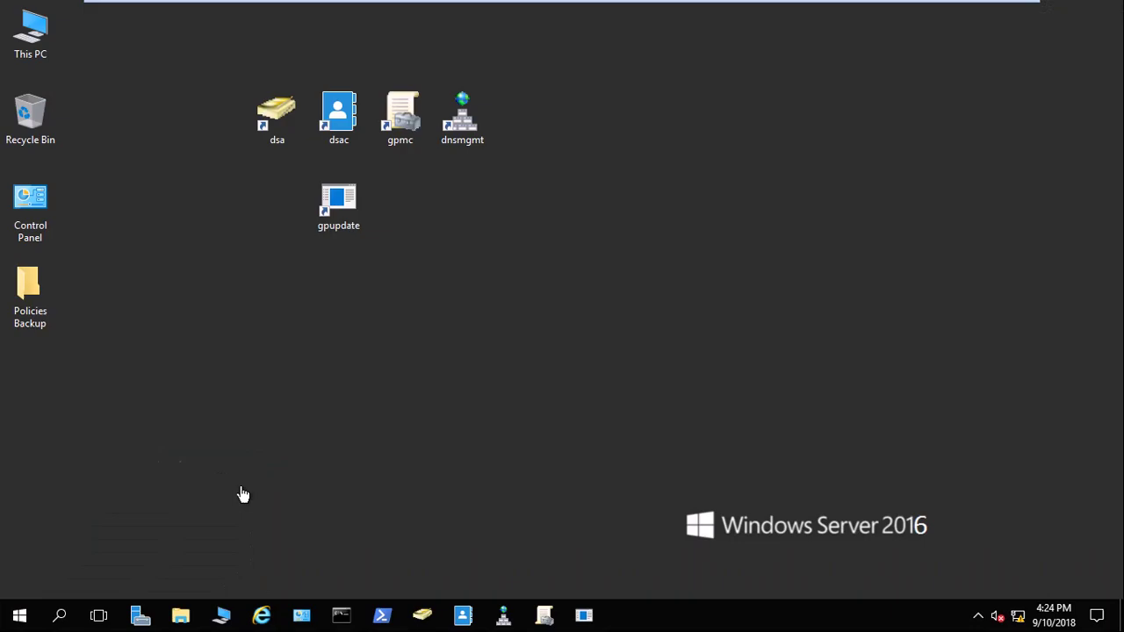
right_click(14, 617)
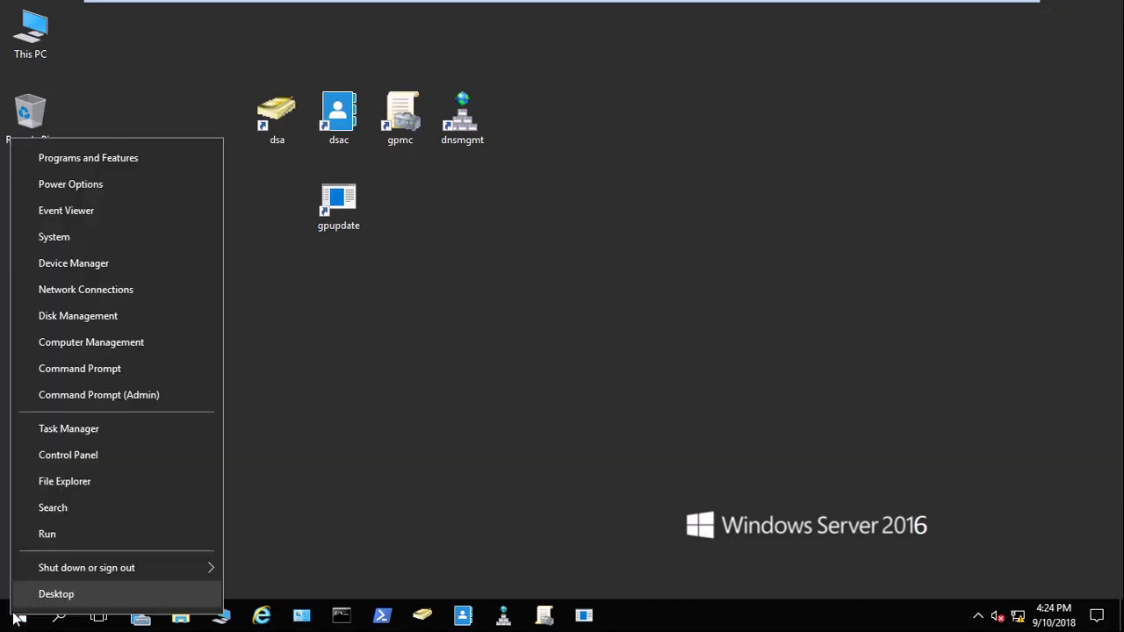
click(68, 316)
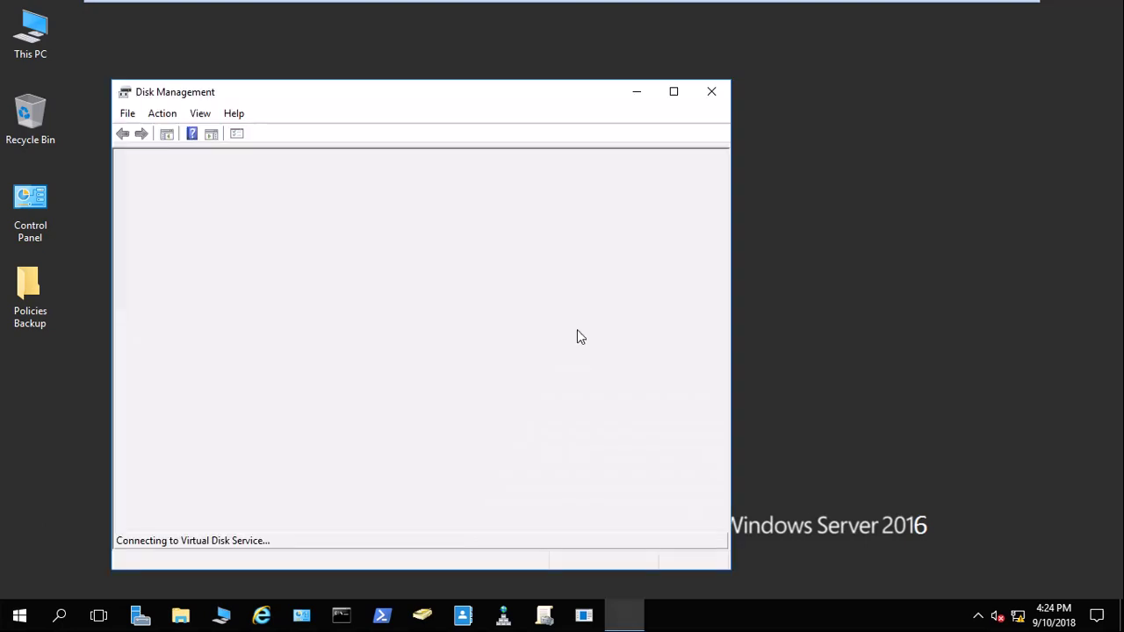
click(674, 91)
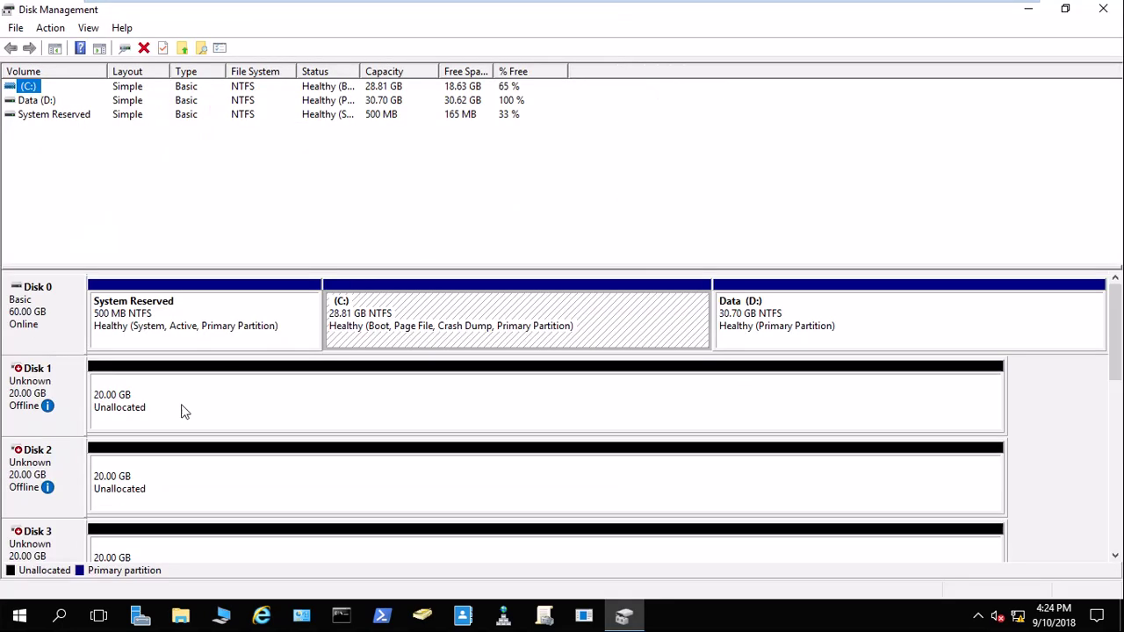
Bring Disk 1 online and initialize it with the MBR partition style.
right_click(59, 372)
click(94, 381)
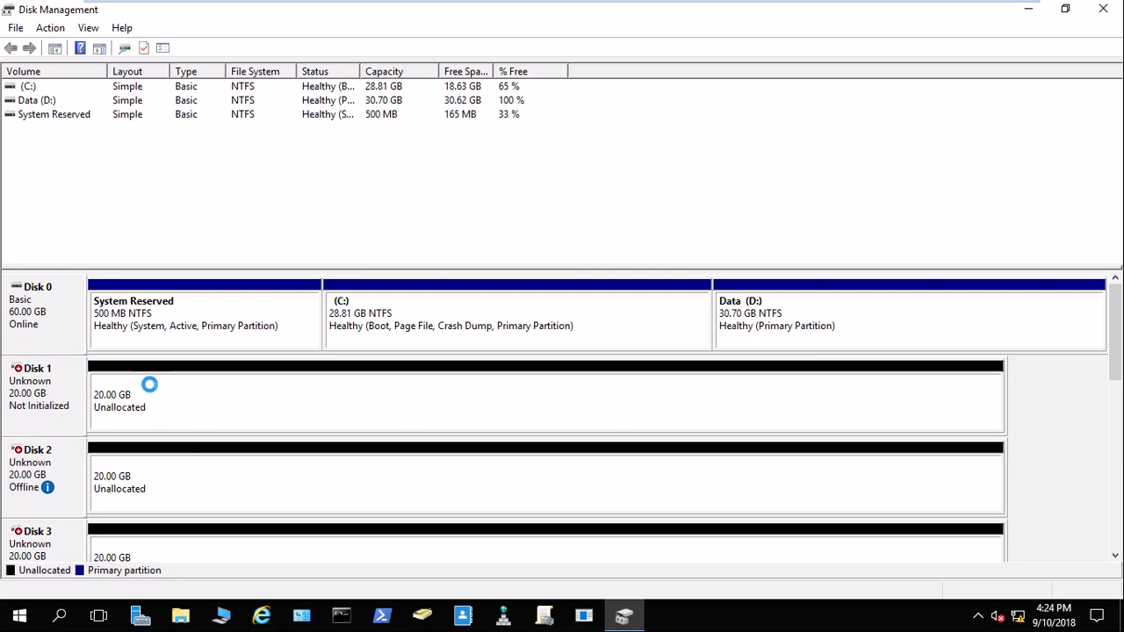
right_click(51, 395)
click(65, 406)
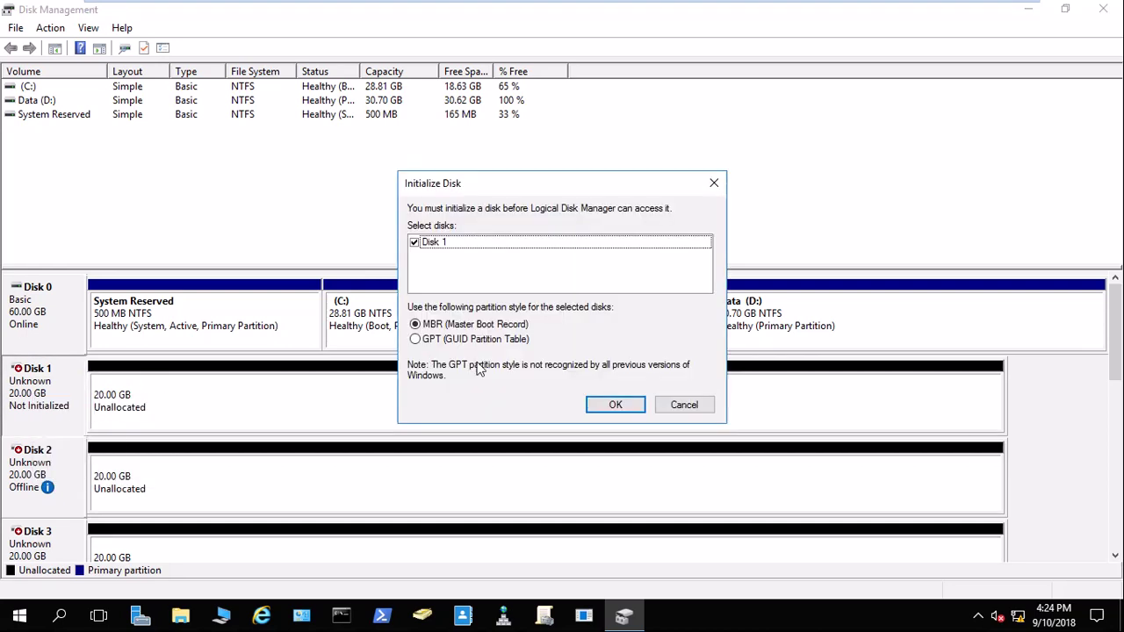
click(616, 406)
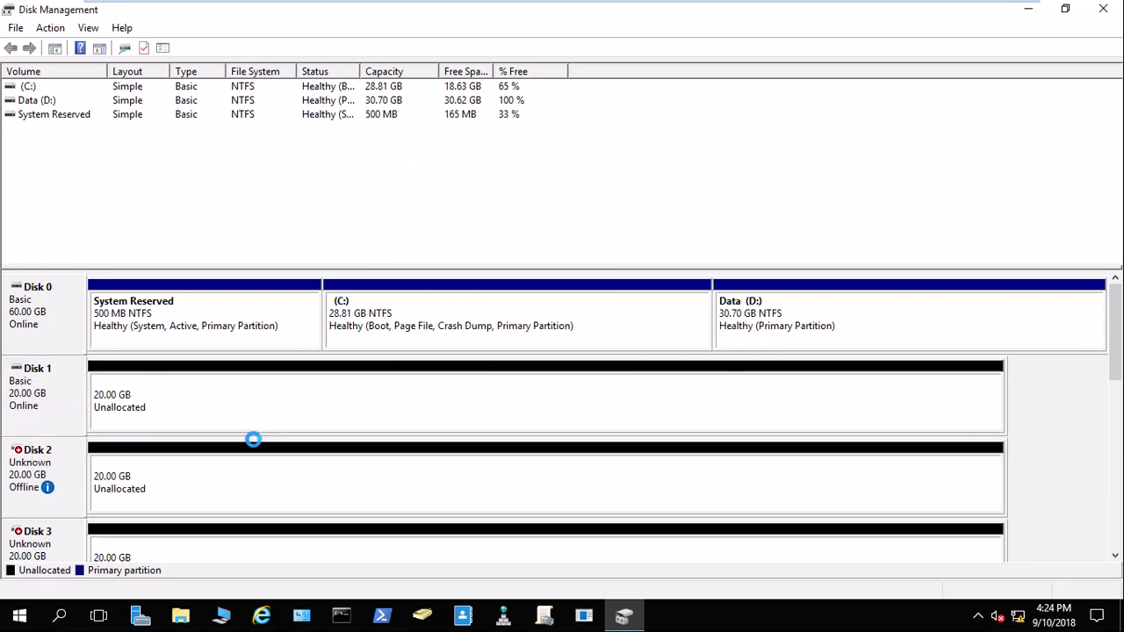
Bring Disk 2 online and initialize it.
right_click(58, 459)
click(88, 461)
right_click(37, 474)
click(95, 475)
click(615, 404)
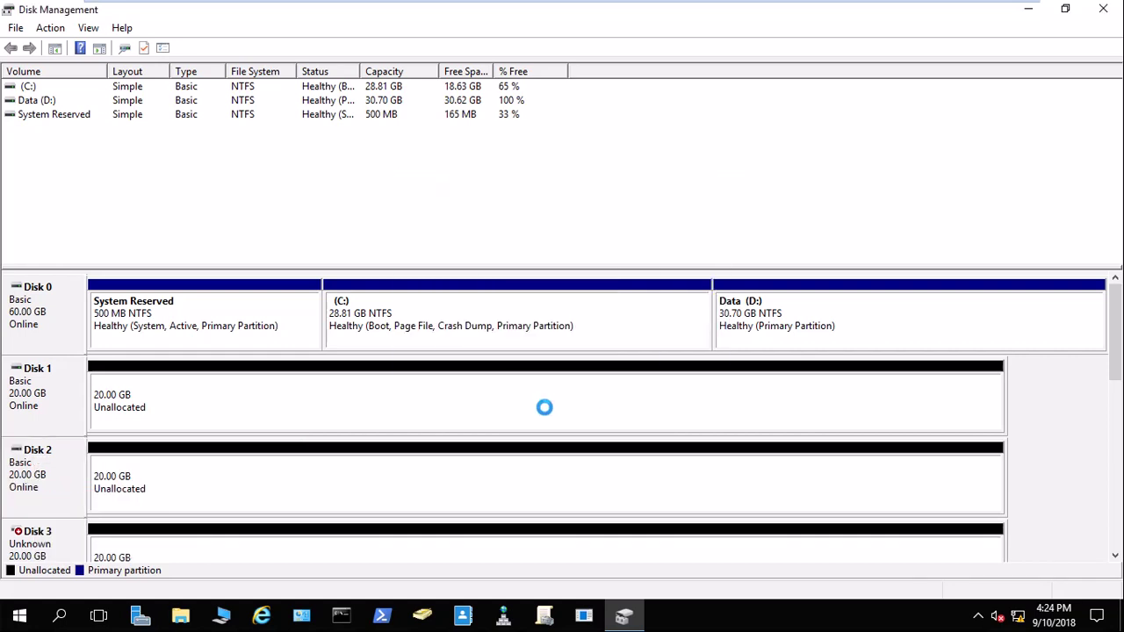
Start a new mirrored volume on Disk 1's unallocated space and add Disk 2 as its second disk.
right_click(161, 398)
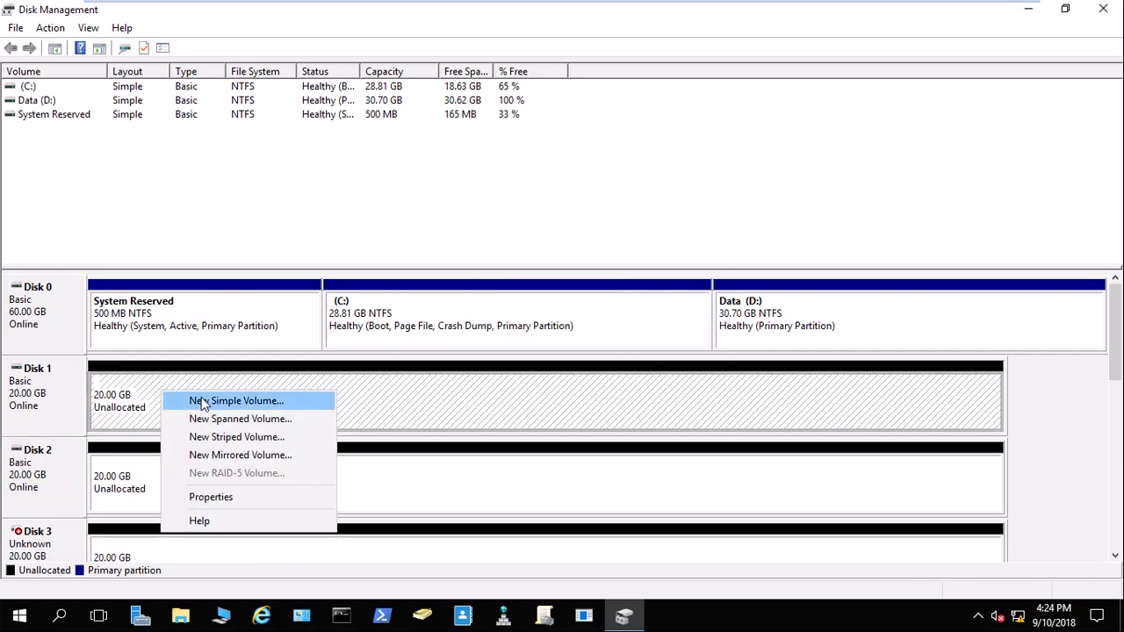
click(195, 400)
right_click(184, 419)
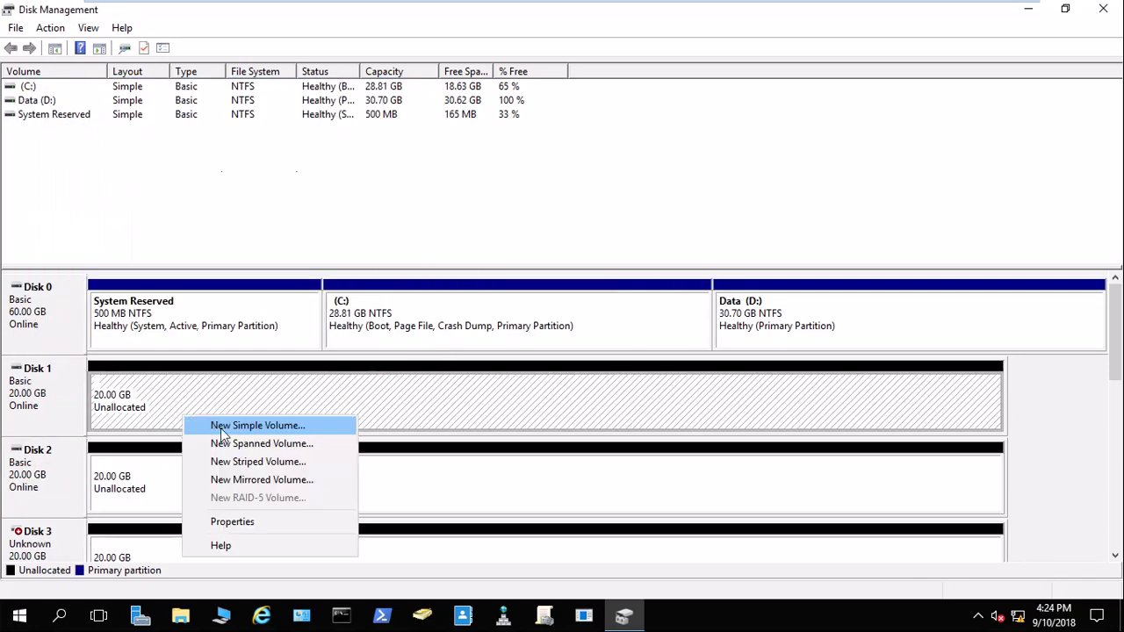
click(241, 480)
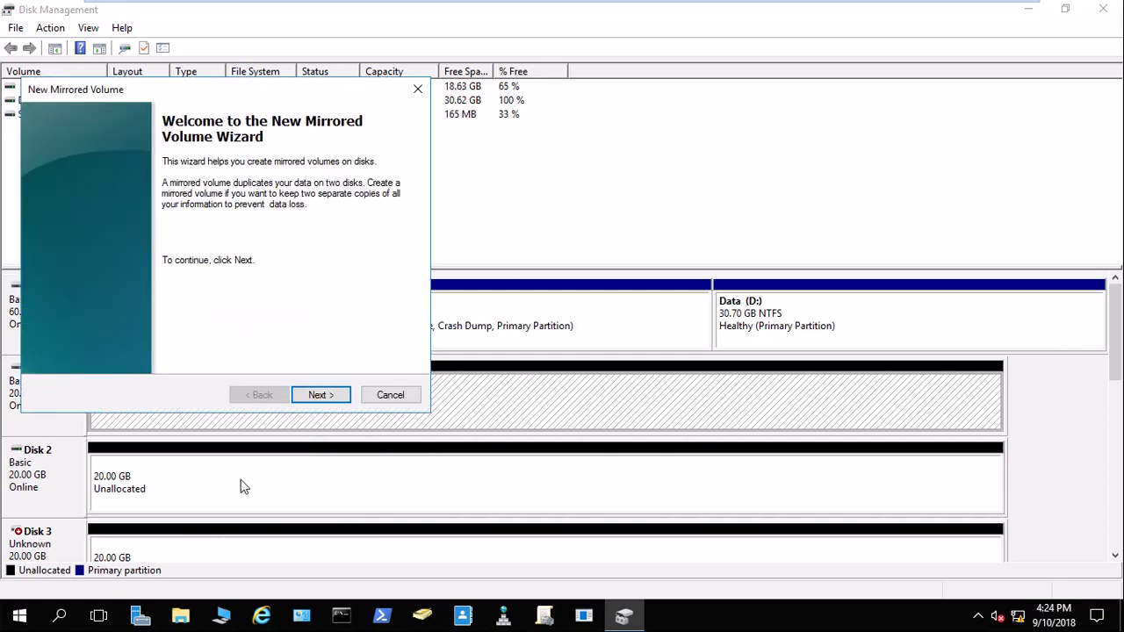
click(318, 395)
click(88, 216)
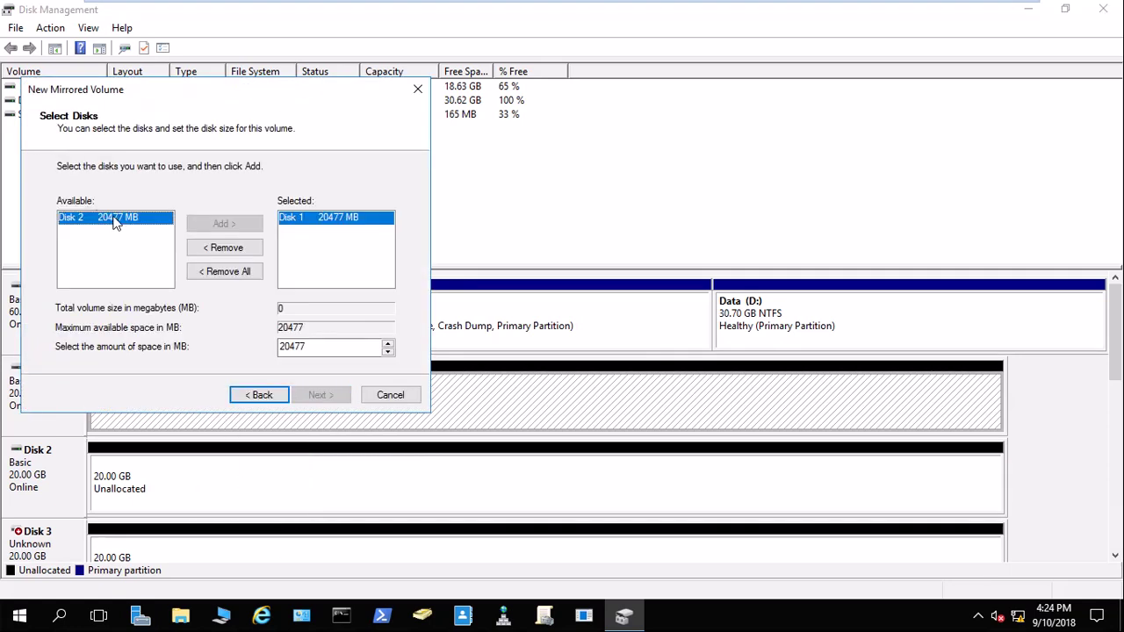
click(224, 223)
Finish the mirrored volume with drive letter F, NTFS and quick format, and accept converting both disks to dynamic.
click(321, 396)
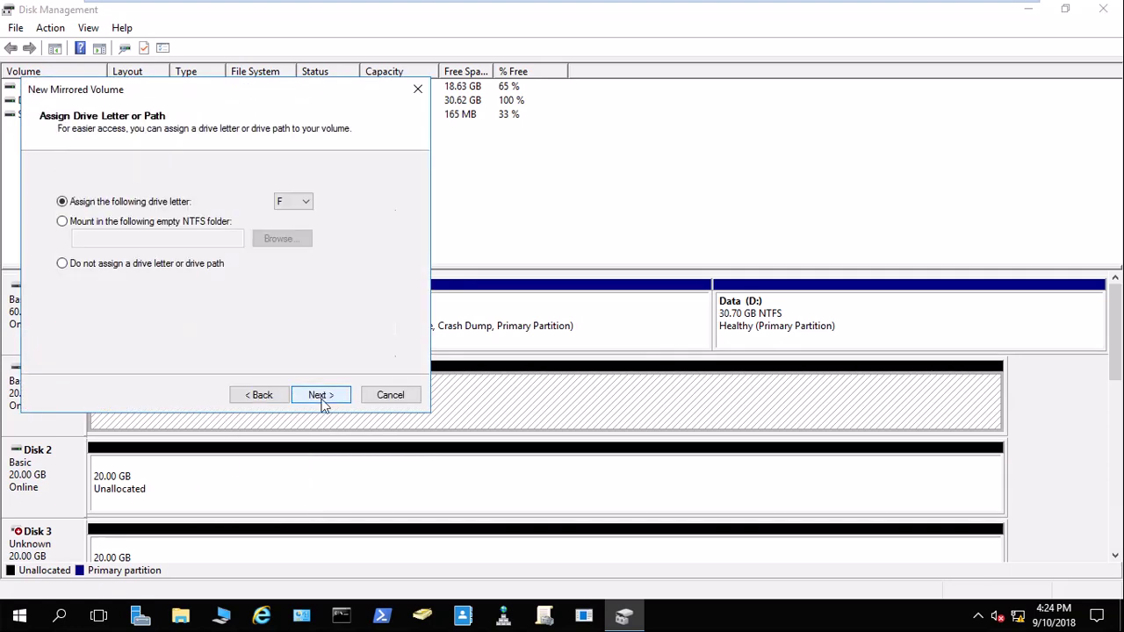
click(321, 396)
click(321, 397)
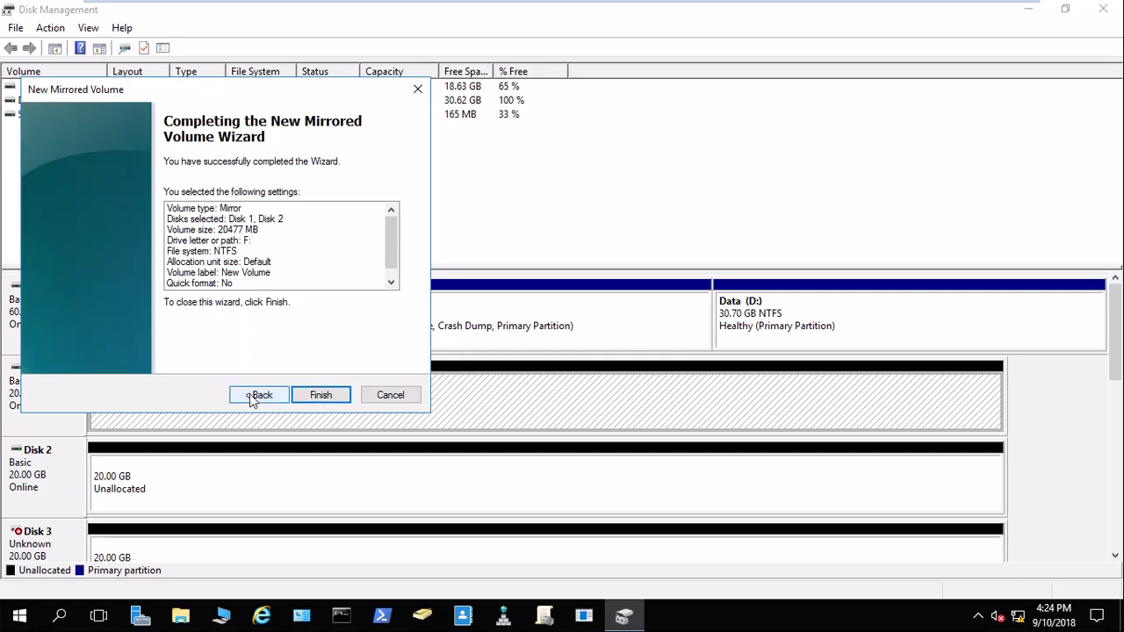
click(255, 396)
click(176, 307)
click(321, 395)
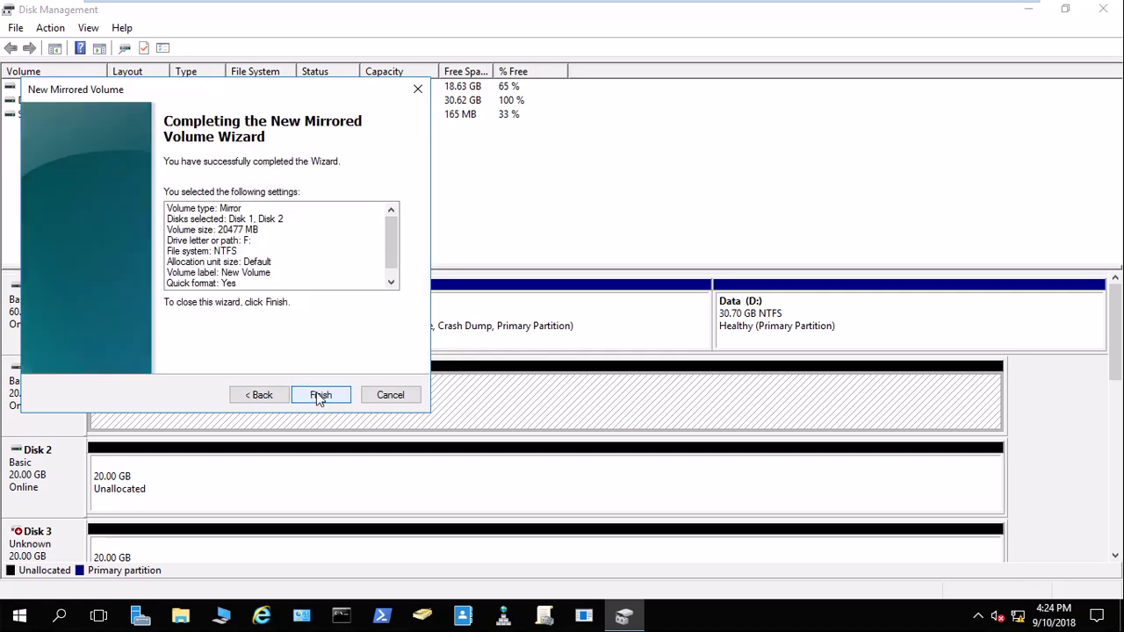
click(320, 396)
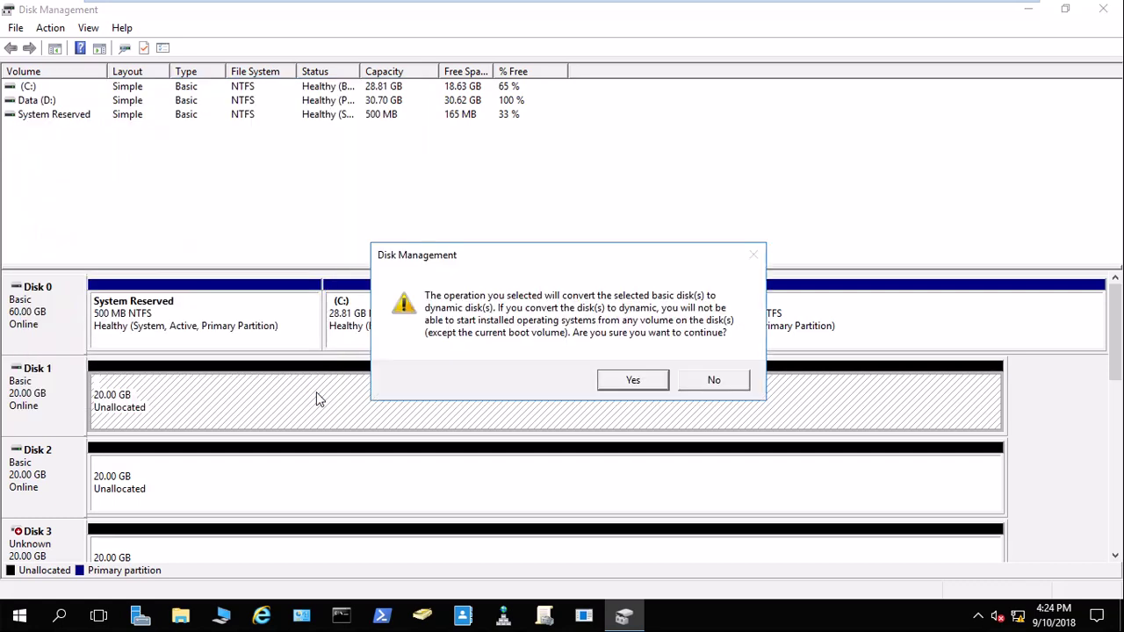
click(613, 379)
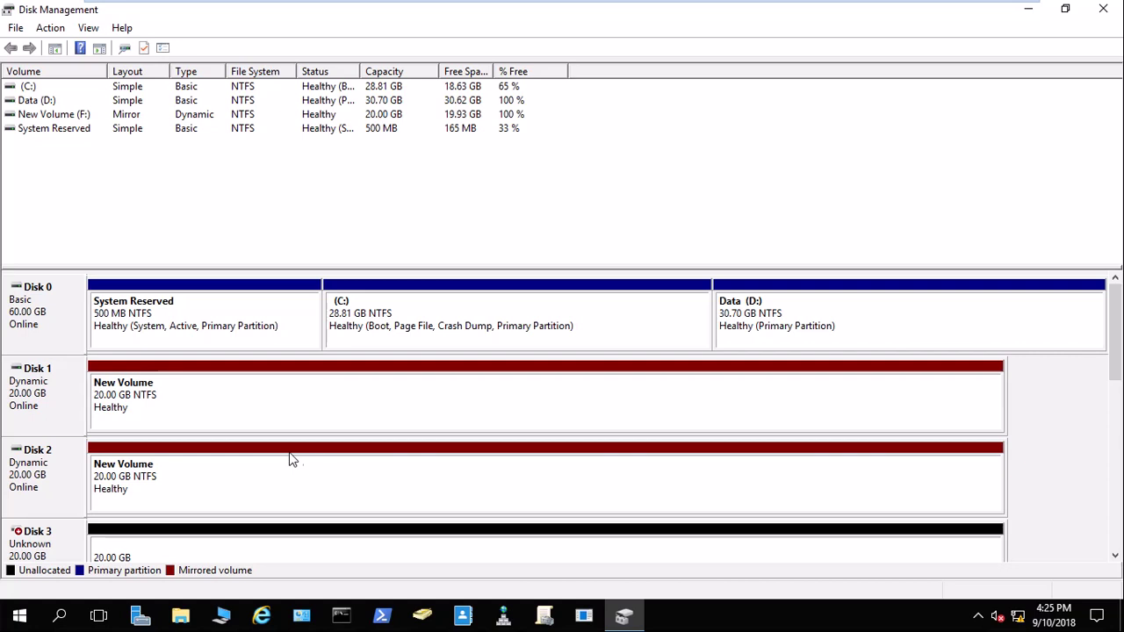
Open New Volume (F:) from This PC to view its contents, and return to Disk Management.
click(856, 384)
click(1048, 409)
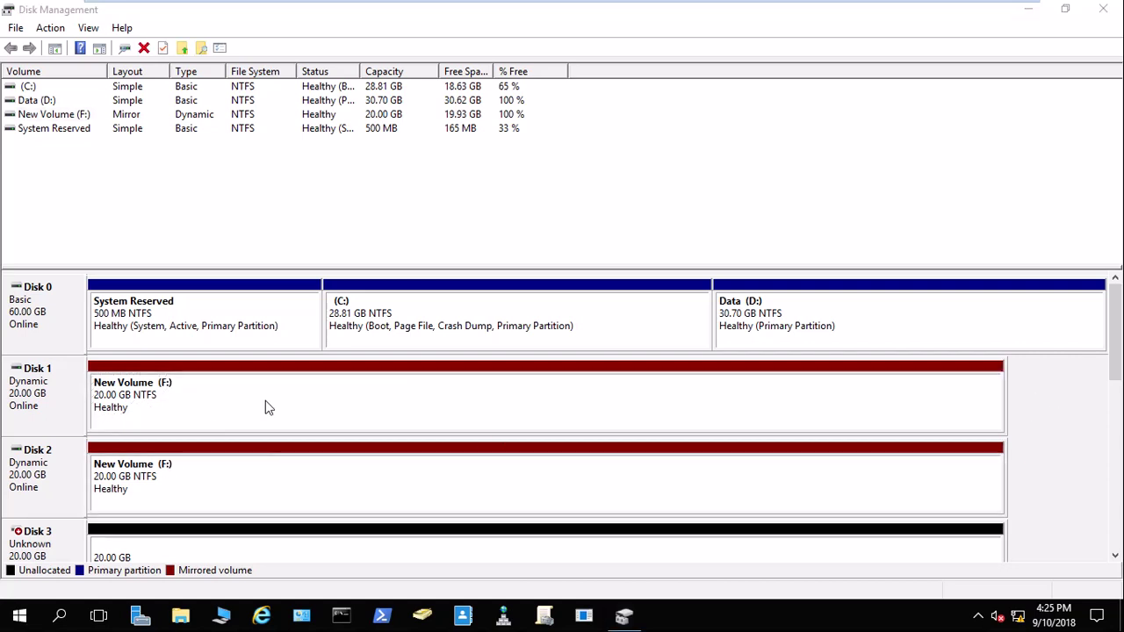
key(super)
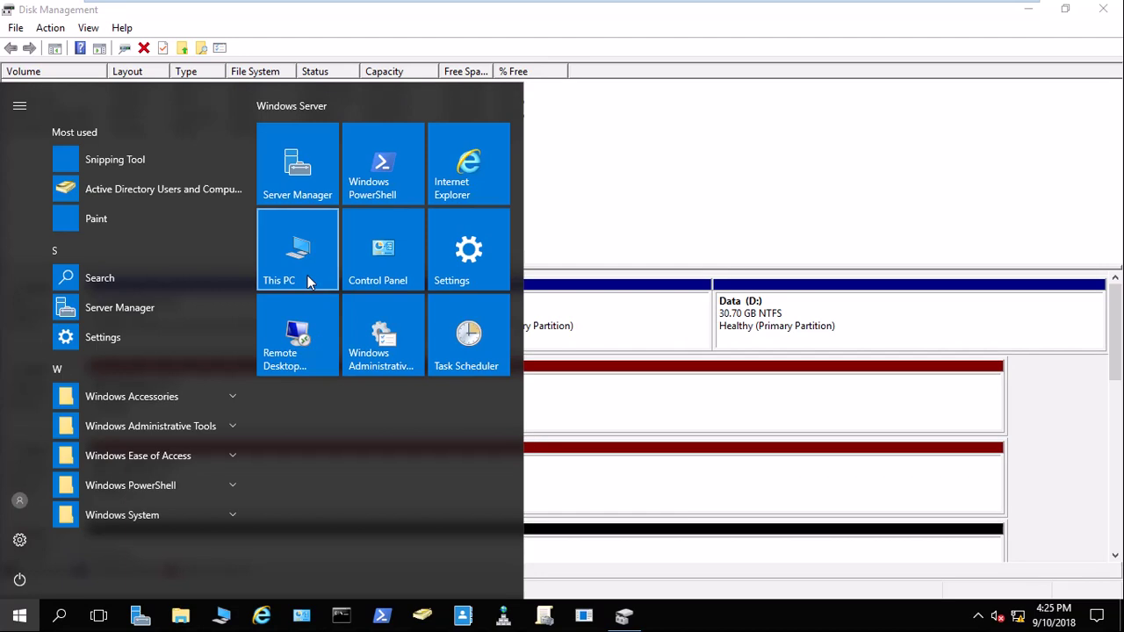
click(307, 277)
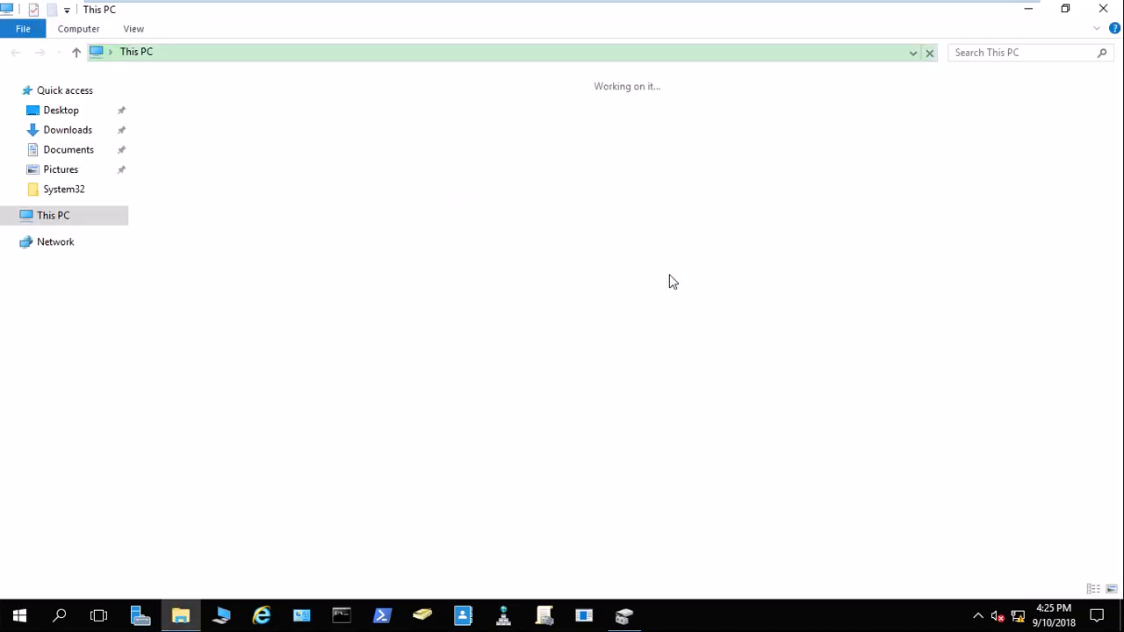
click(878, 242)
double_click(877, 242)
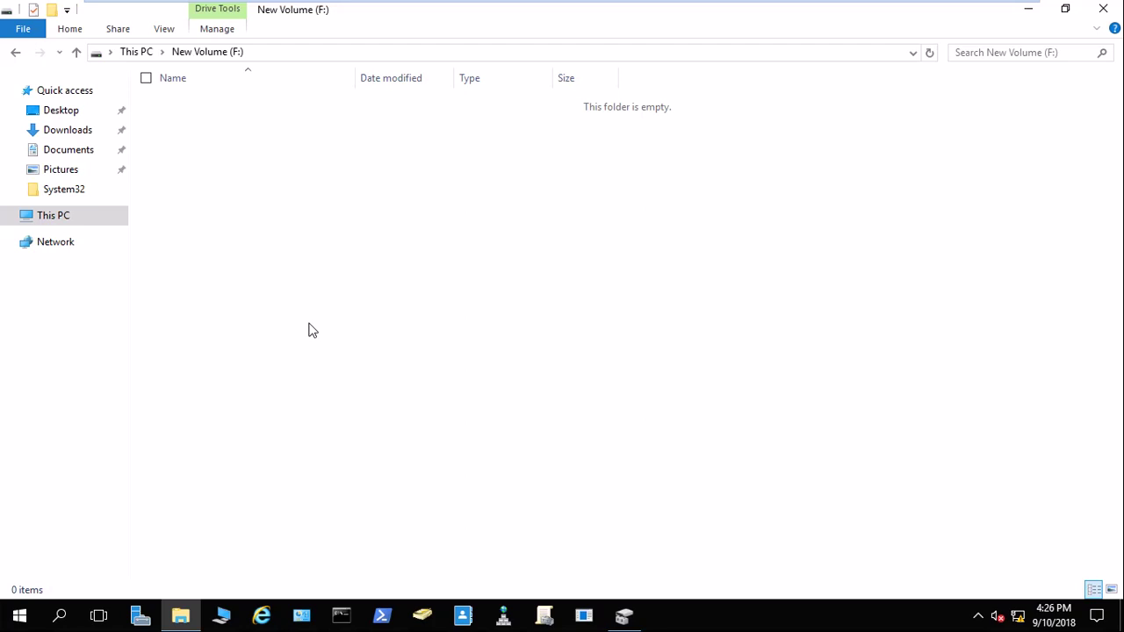
click(1030, 10)
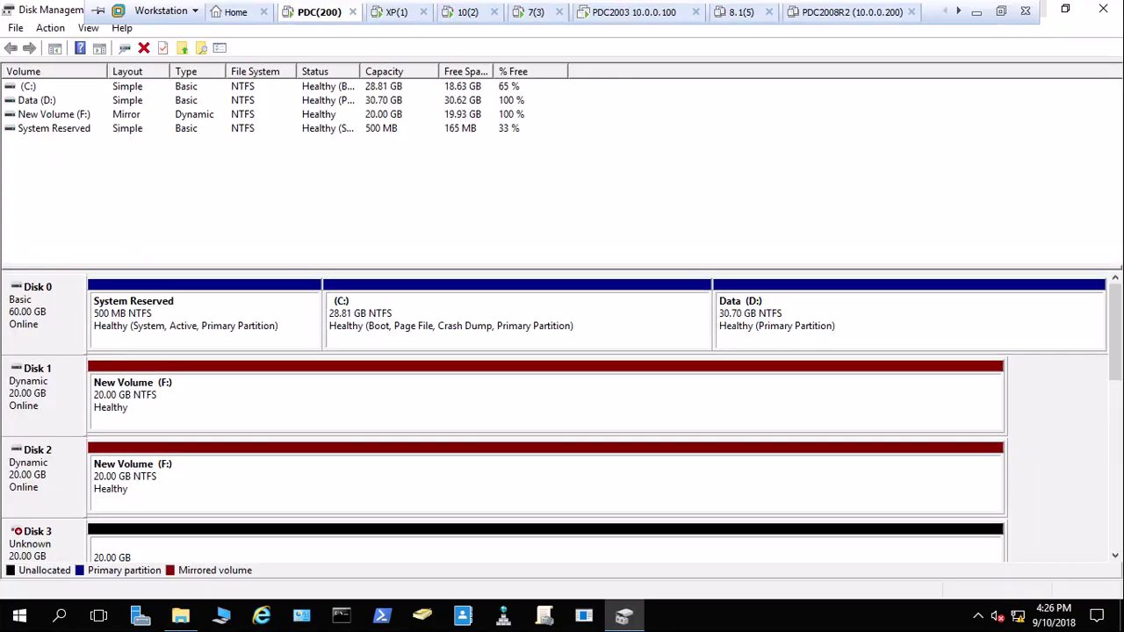
Switch to the SmoothDraw sketch and handwrite "Copy" and "paste" in the blank area, underlining both and pointing an arrow at "Copy".
click(978, 11)
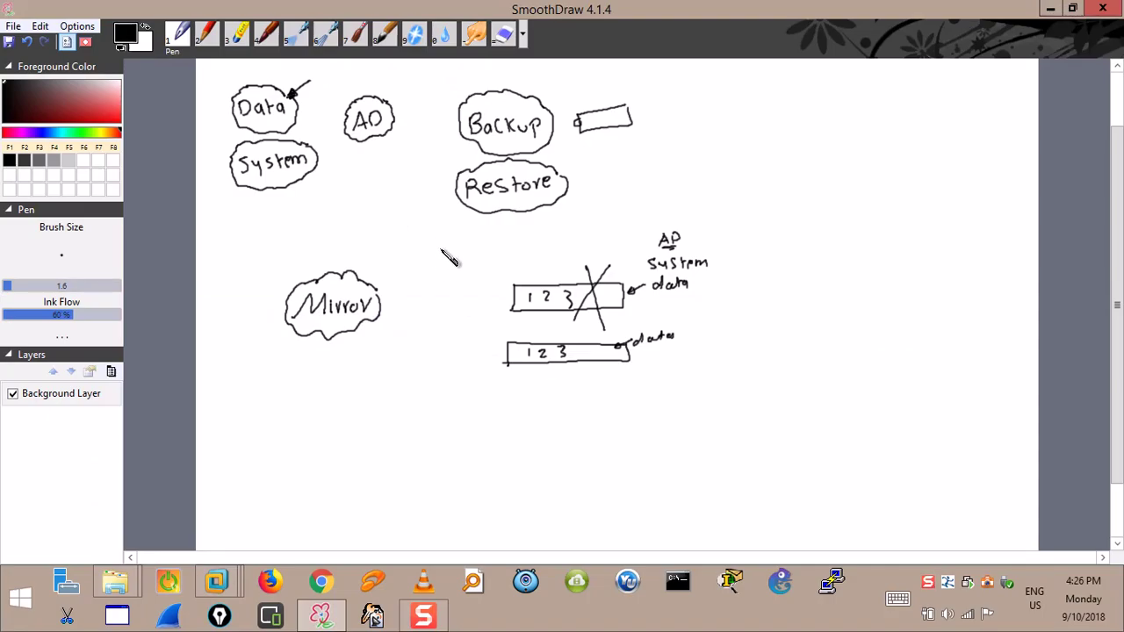
drag(1115, 204, 1116, 254)
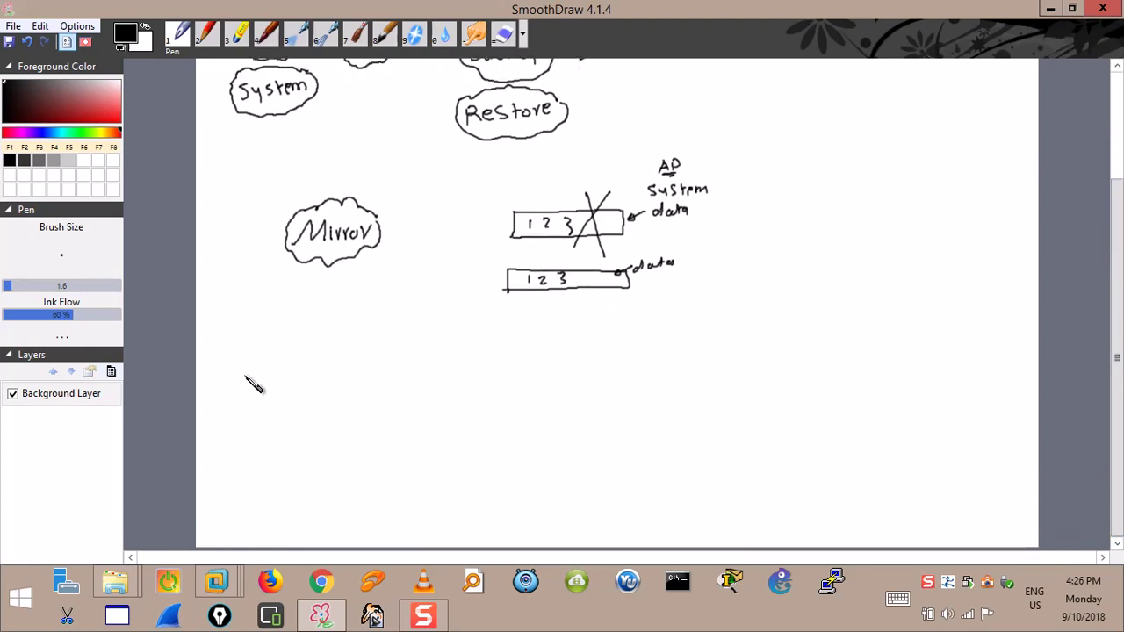
drag(1117, 215, 1117, 196)
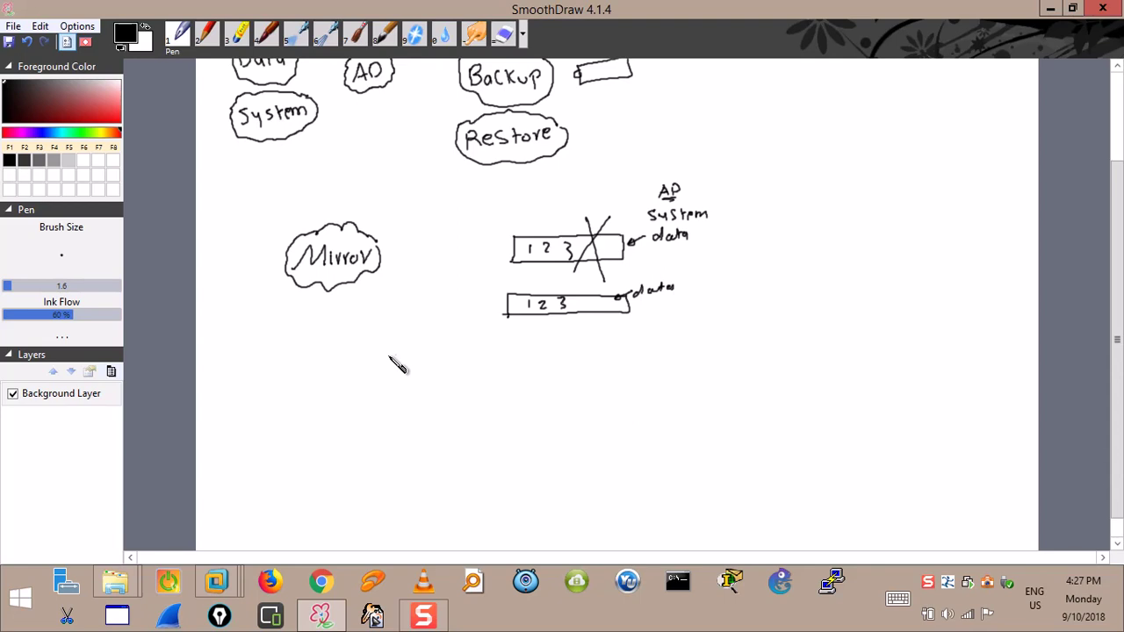
mouse_move(748, 145)
mouse_down()
mouse_move(744, 166)
mouse_move(754, 161)
mouse_up()
drag(762, 156, 781, 175)
drag(842, 148, 844, 168)
drag(843, 152, 869, 164)
mouse_move(876, 149)
mouse_down()
mouse_move(911, 166)
mouse_move(840, 167)
mouse_up()
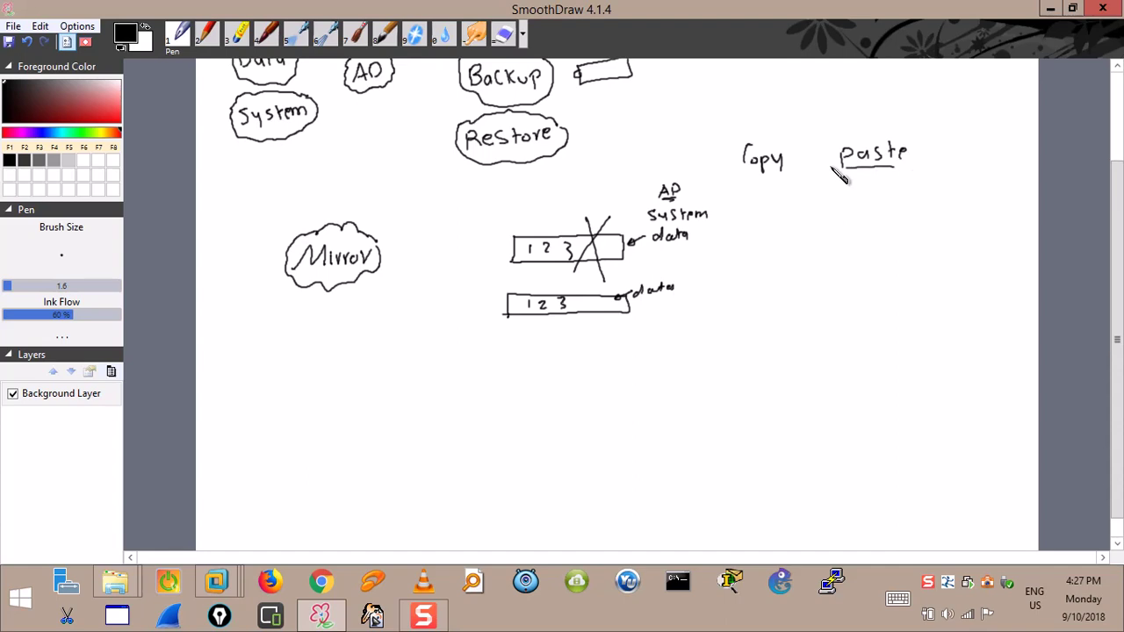
drag(758, 117, 761, 141)
drag(753, 178, 761, 180)
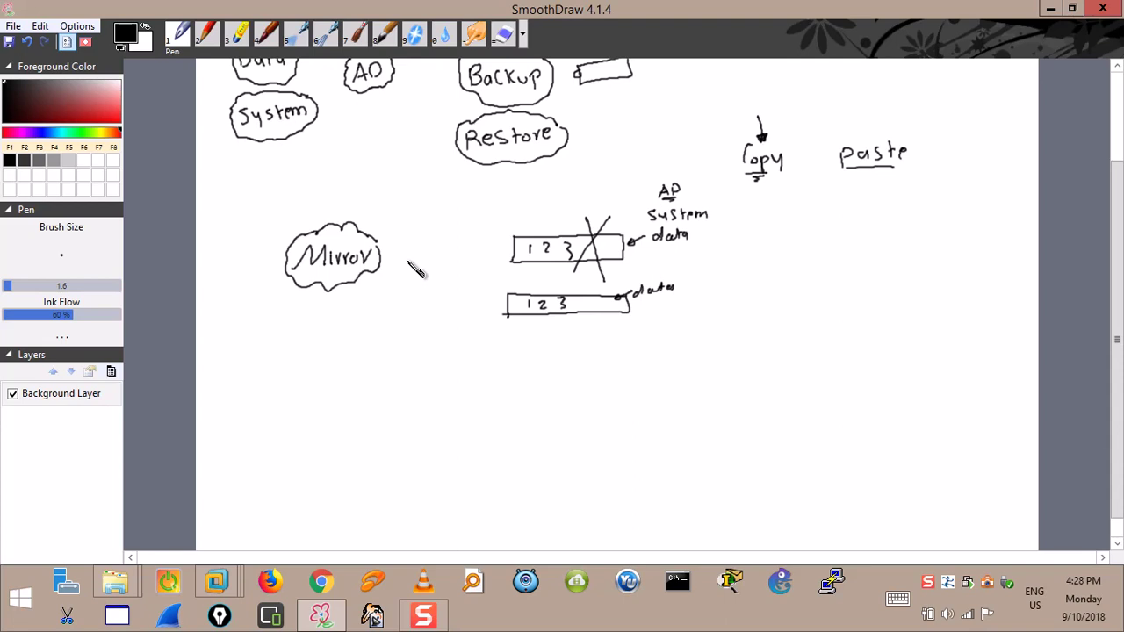
Sketch a disk box with 1234 and data lines below the mirror drawing, link it to an empty box, and mark both with arrows.
mouse_move(435, 354)
mouse_down()
mouse_move(336, 392)
mouse_move(446, 367)
mouse_up()
mouse_move(346, 368)
mouse_down()
mouse_move(345, 379)
mouse_move(385, 379)
mouse_move(423, 372)
mouse_move(344, 362)
mouse_move(392, 368)
mouse_move(435, 356)
mouse_up()
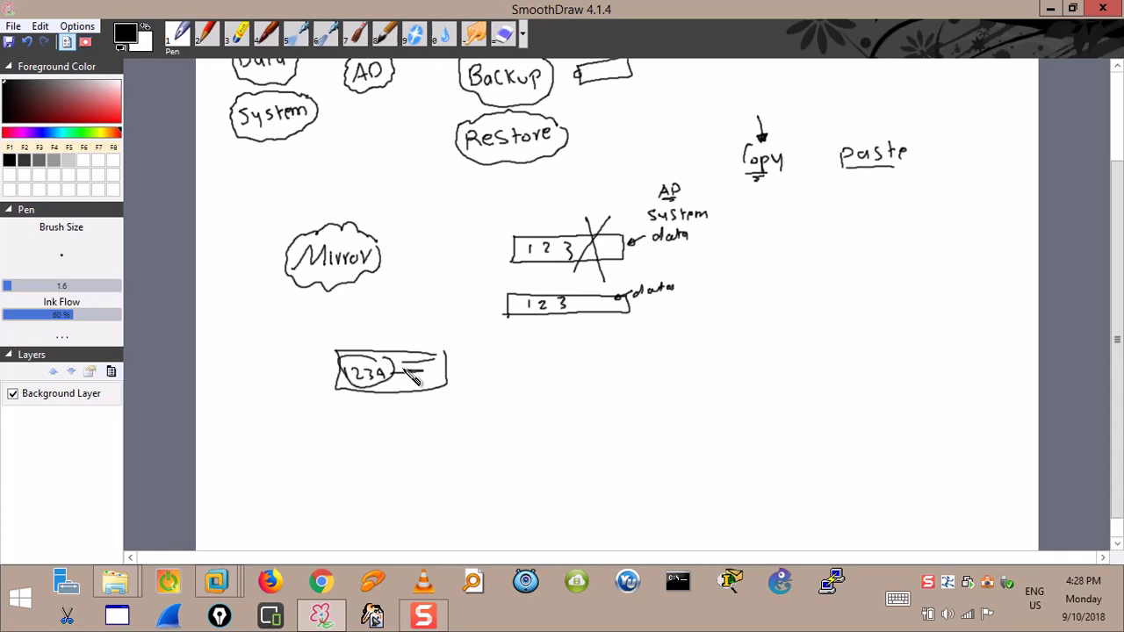
drag(445, 353, 545, 356)
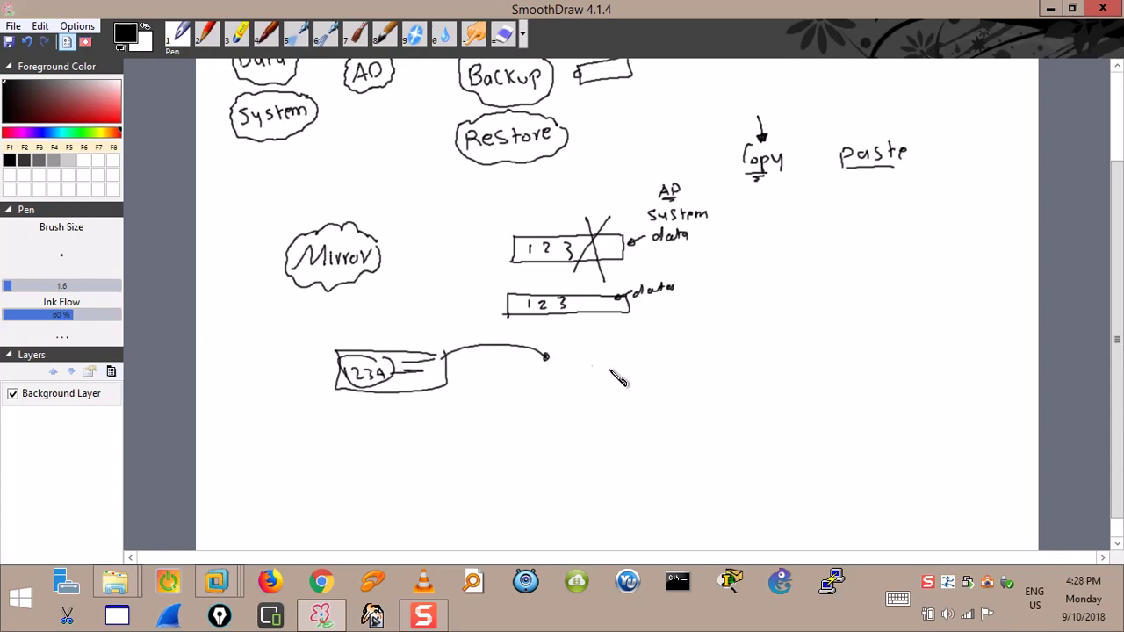
mouse_move(644, 360)
mouse_down()
mouse_move(562, 361)
mouse_move(617, 397)
mouse_move(644, 364)
mouse_up()
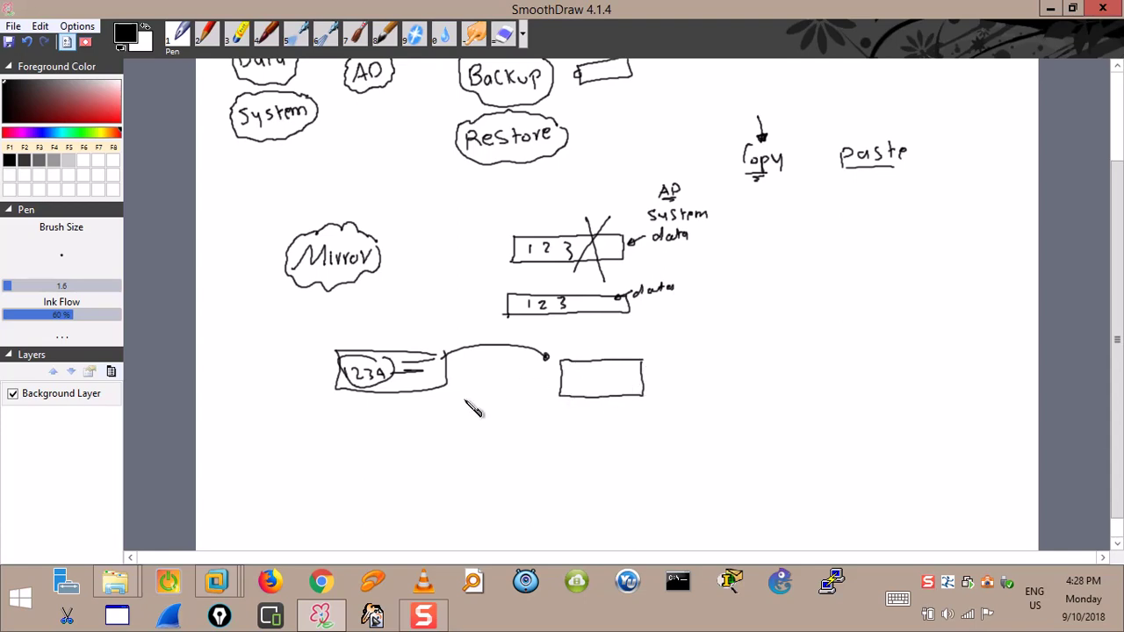
drag(417, 331, 411, 363)
drag(603, 347, 603, 367)
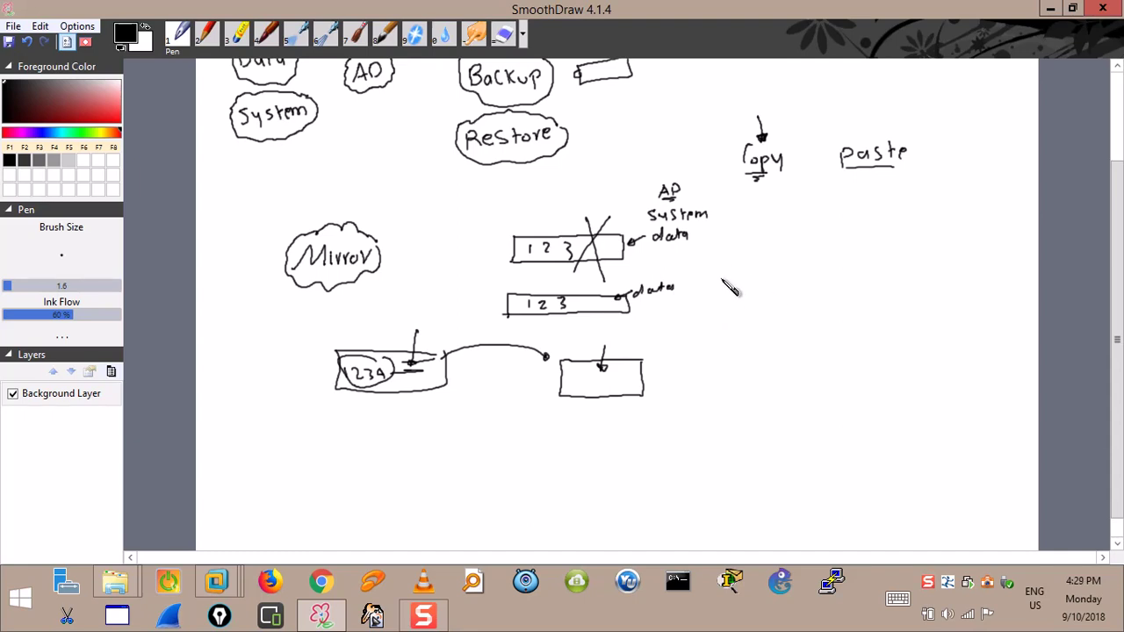
Handwrite an underlined "Backup exec" beside the disk sketches and draw an arrow pointing down at it.
mouse_move(753, 296)
mouse_down()
mouse_move(753, 313)
mouse_move(871, 303)
mouse_up()
mouse_move(872, 294)
mouse_down()
mouse_move(857, 304)
mouse_move(885, 303)
mouse_up()
mouse_move(895, 292)
mouse_down()
mouse_move(896, 304)
mouse_move(786, 310)
mouse_move(776, 322)
mouse_up()
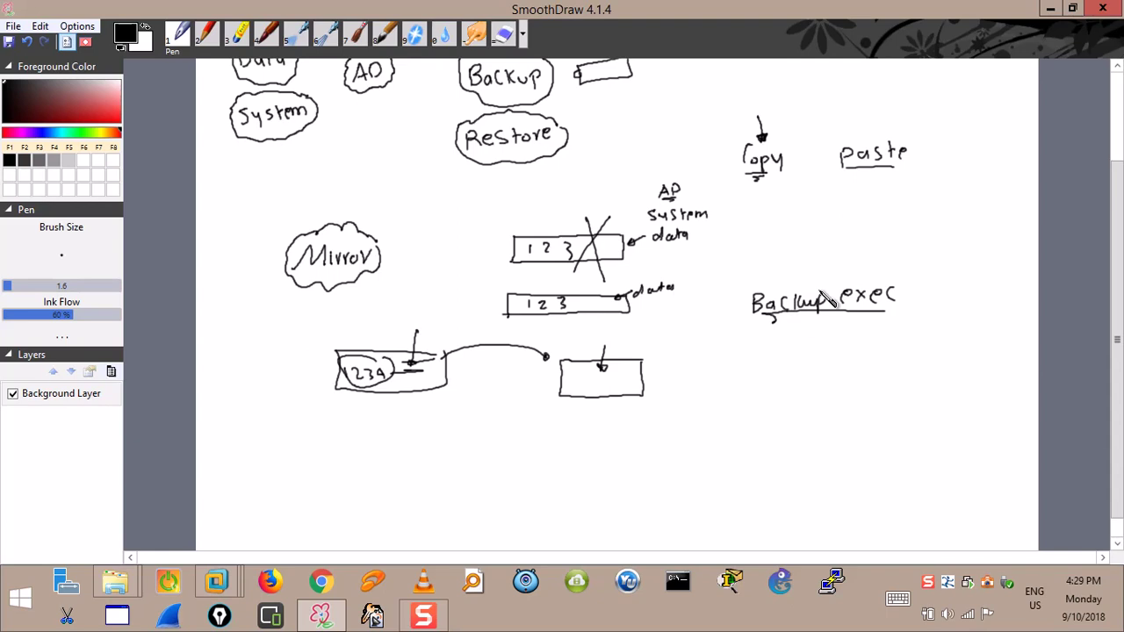
mouse_move(823, 251)
mouse_down()
mouse_move(823, 279)
mouse_move(827, 270)
mouse_up()
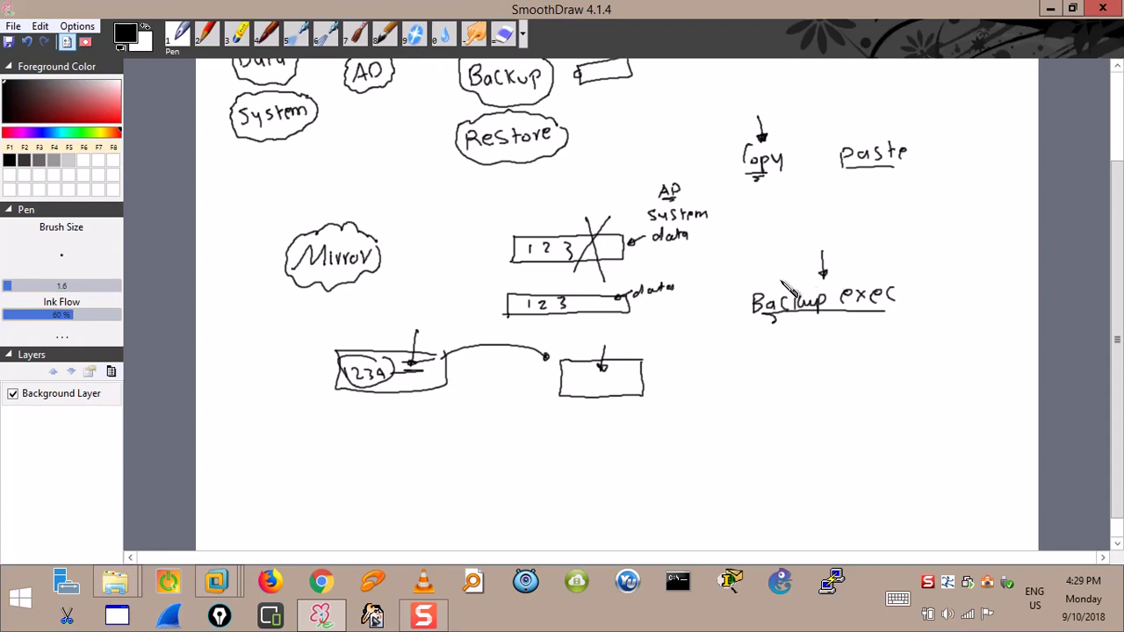
Add underlined "KLS" and "Windows Backup" under "Backup exec", joined by a dashed line, and mark the first two tools with arrows.
scroll(782, 283, up, 1)
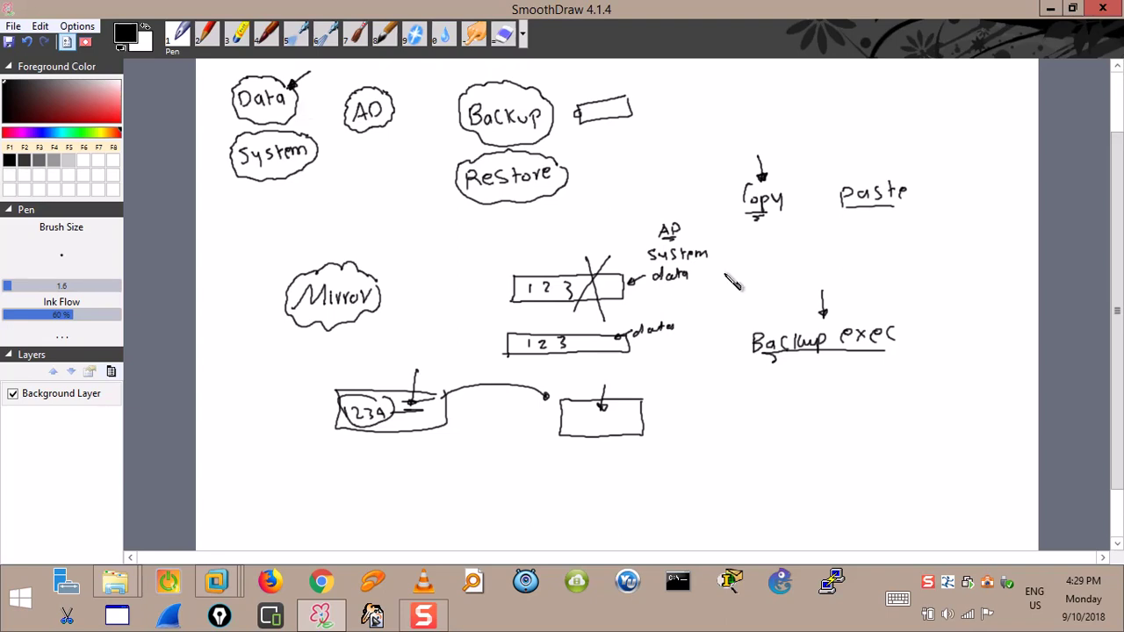
mouse_move(756, 373)
mouse_down()
mouse_move(757, 396)
mouse_move(789, 394)
mouse_move(759, 402)
mouse_move(773, 421)
mouse_up()
drag(772, 426, 772, 436)
drag(772, 440, 771, 449)
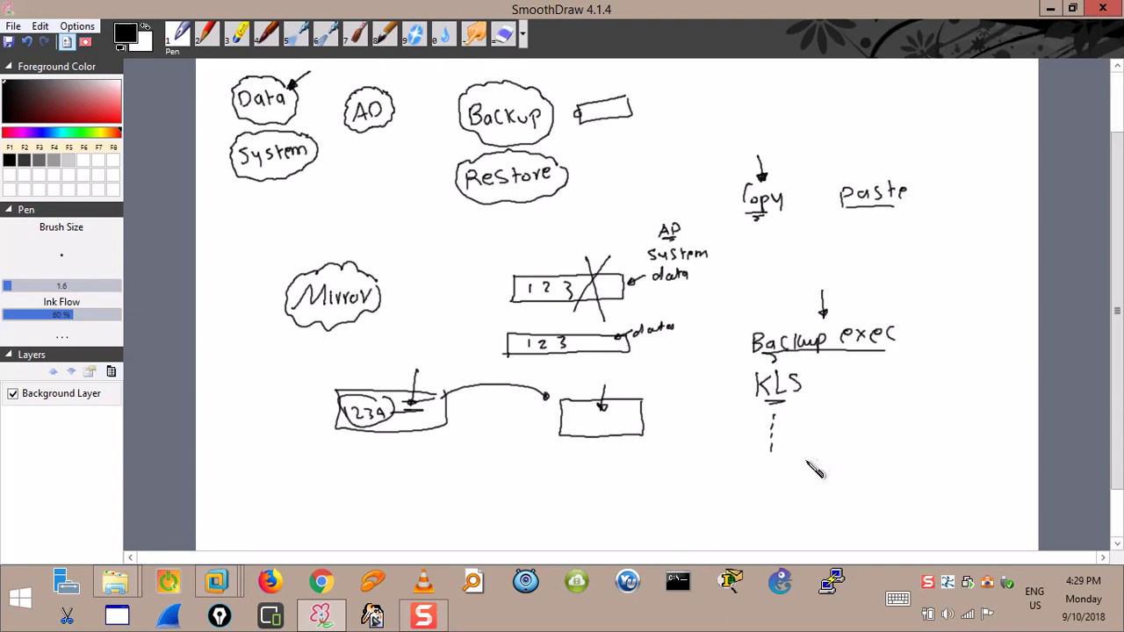
mouse_move(741, 471)
mouse_down()
mouse_move(754, 483)
mouse_move(790, 467)
mouse_move(931, 460)
mouse_move(936, 481)
mouse_move(742, 485)
mouse_up()
drag(939, 314, 918, 330)
drag(841, 372, 822, 387)
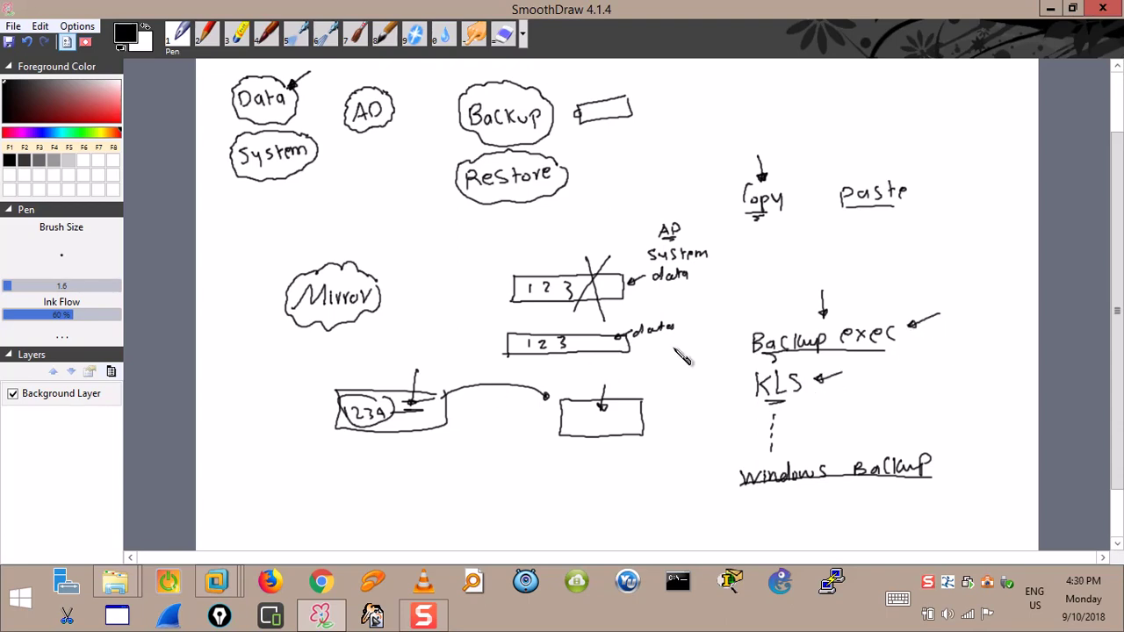
drag(897, 303, 878, 318)
click(1050, 8)
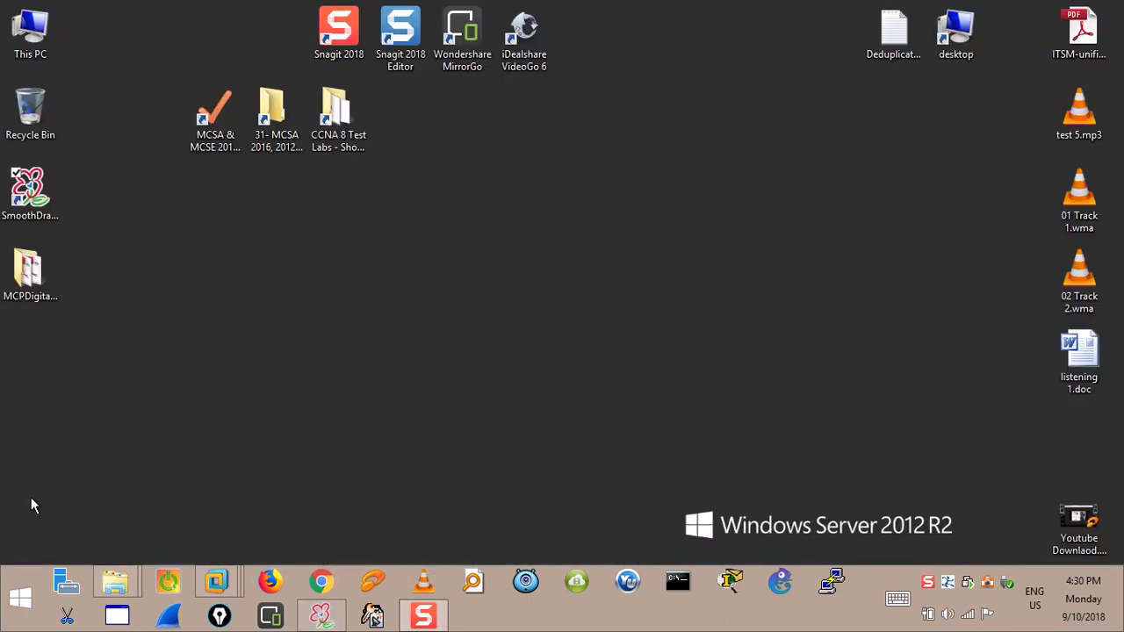
click(112, 589)
click(263, 479)
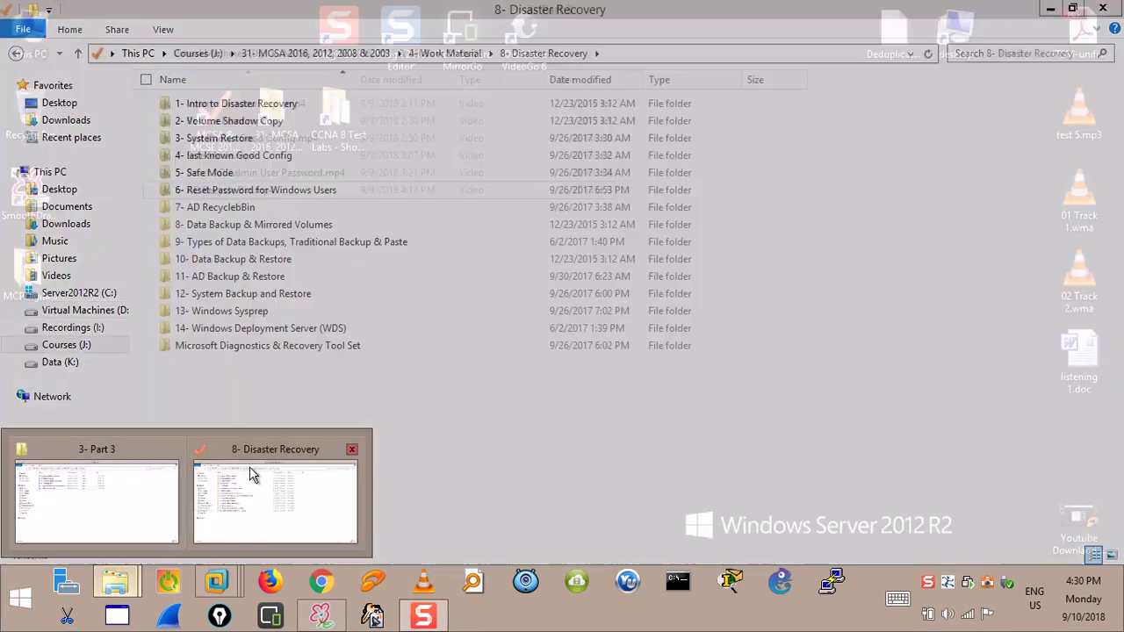
click(20, 599)
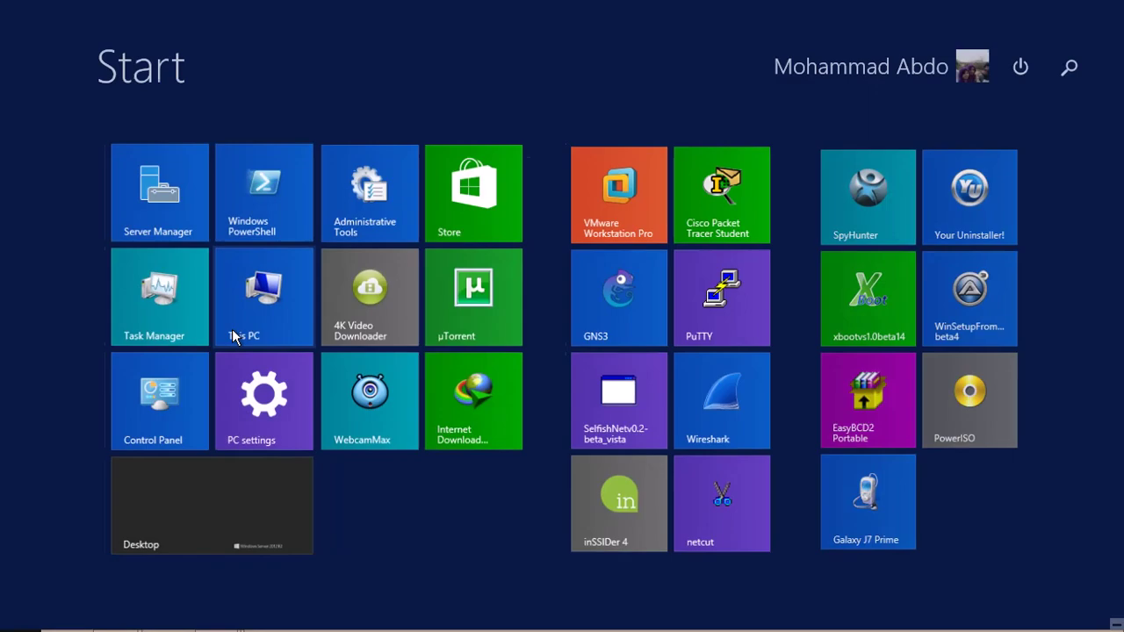
click(266, 502)
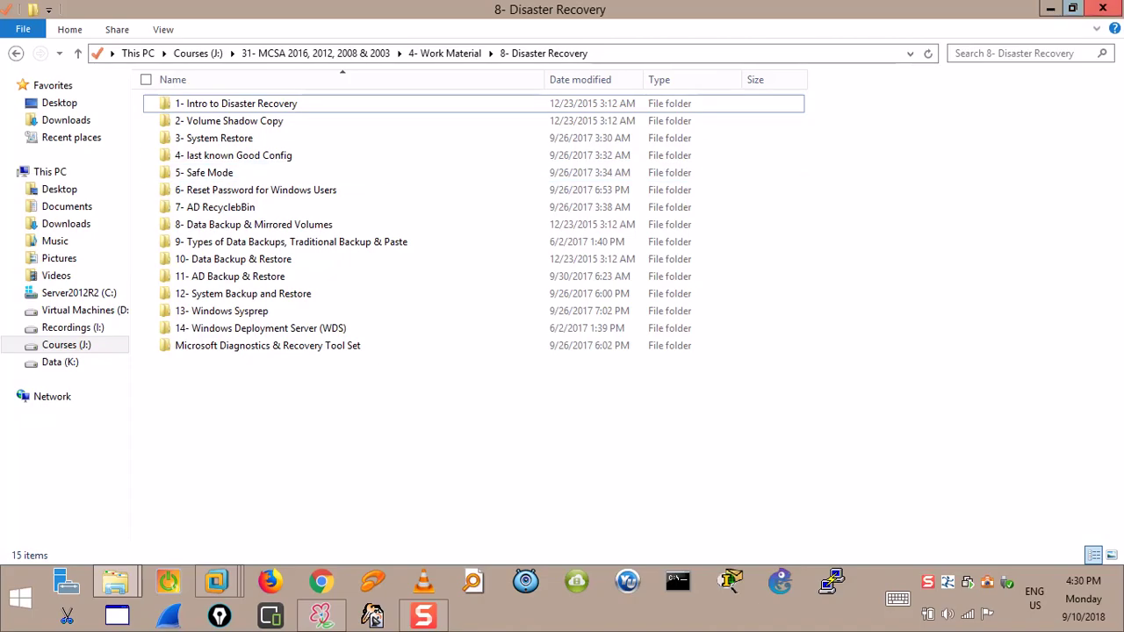
key(super+d)
double_click(216, 119)
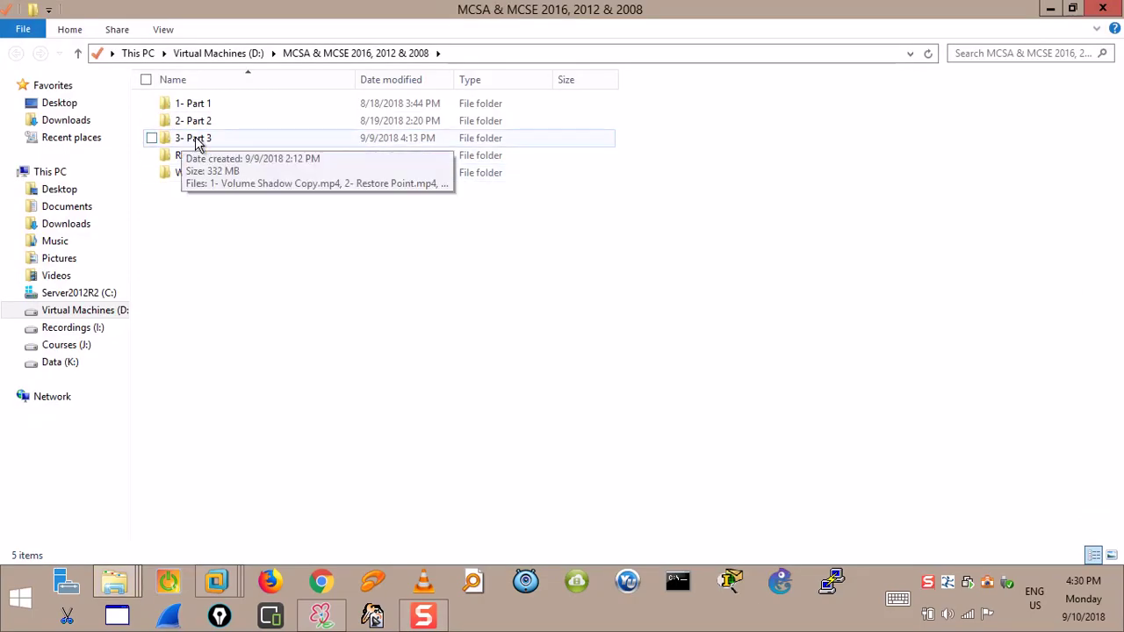
click(1050, 9)
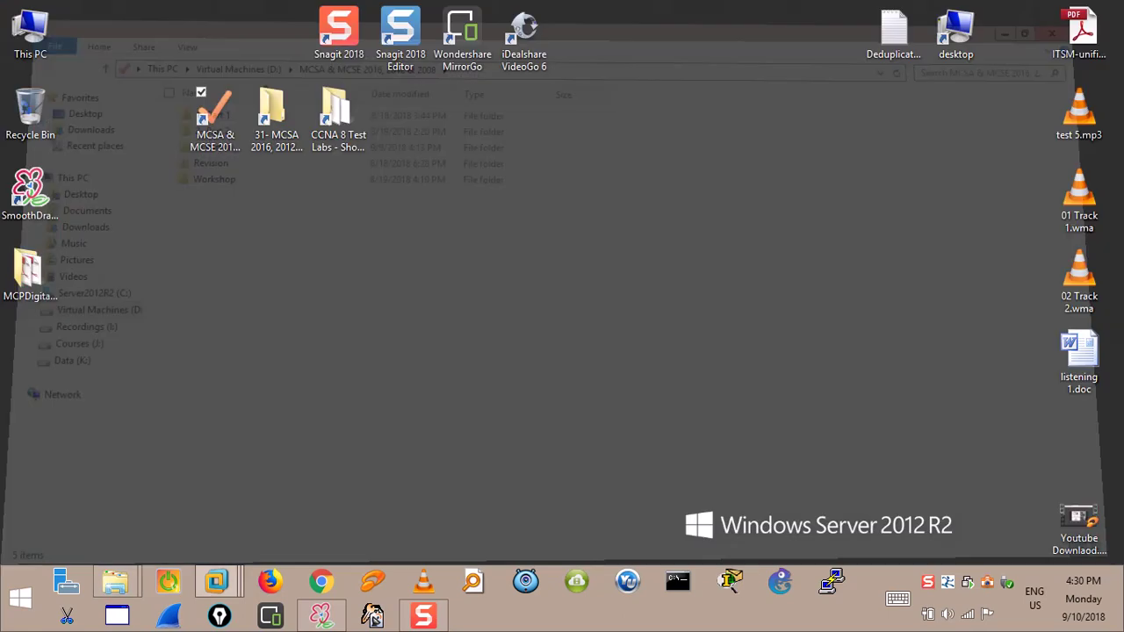
Browse the 31- MCSA course folder to 3- Tools, open 6- Disaster Recovery Tools and select the Symantec Backup Exec folder.
double_click(294, 148)
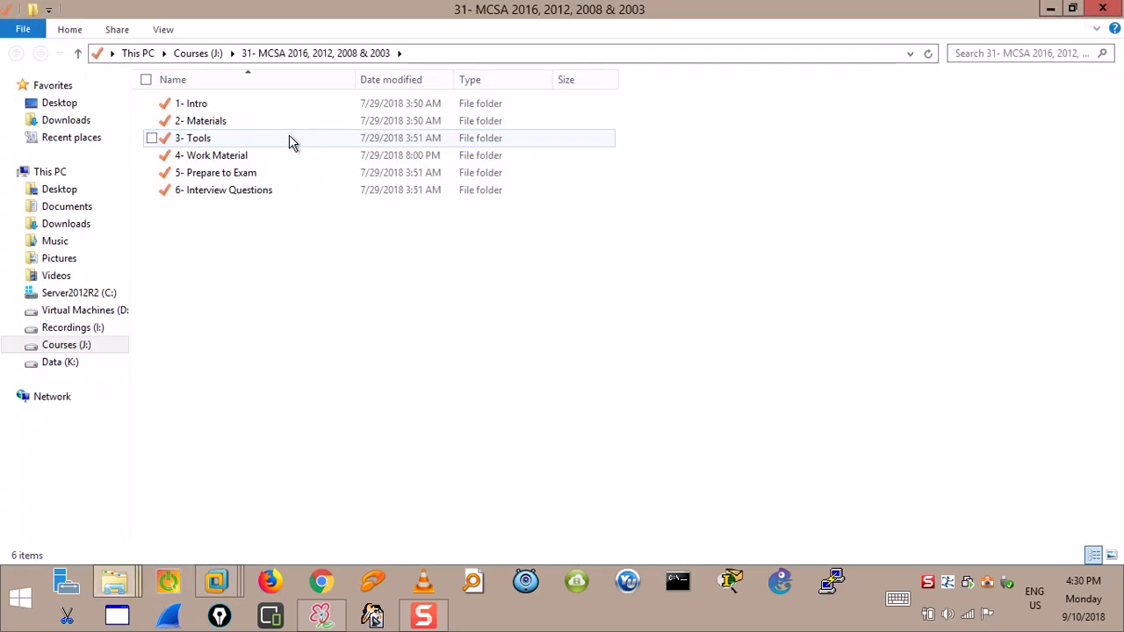
click(246, 158)
double_click(246, 158)
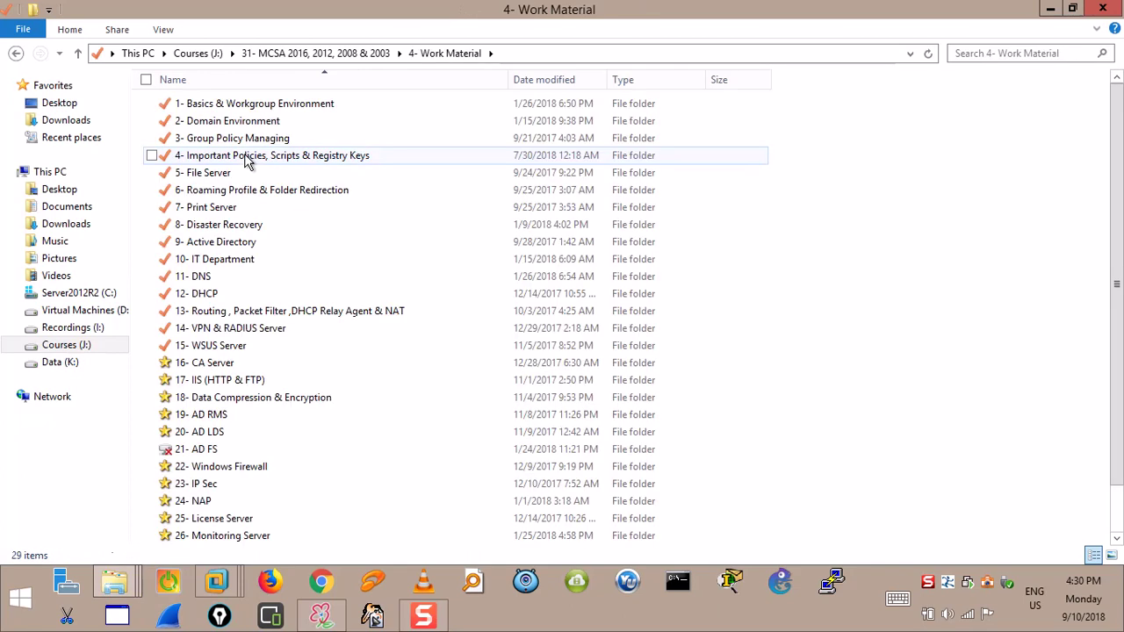
click(78, 55)
double_click(203, 141)
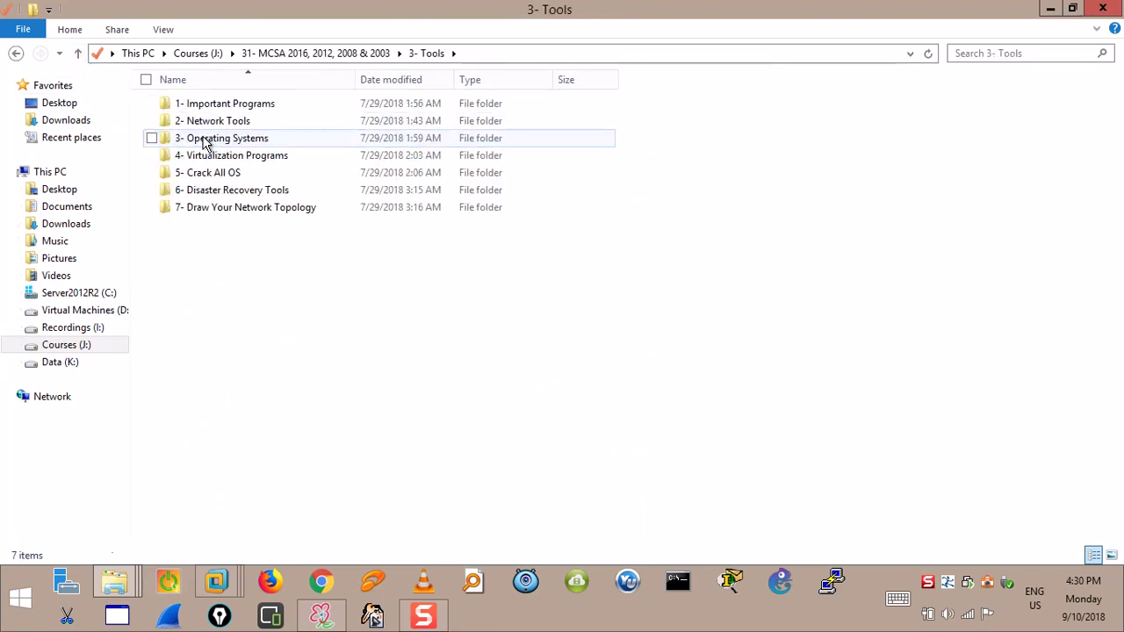
double_click(232, 190)
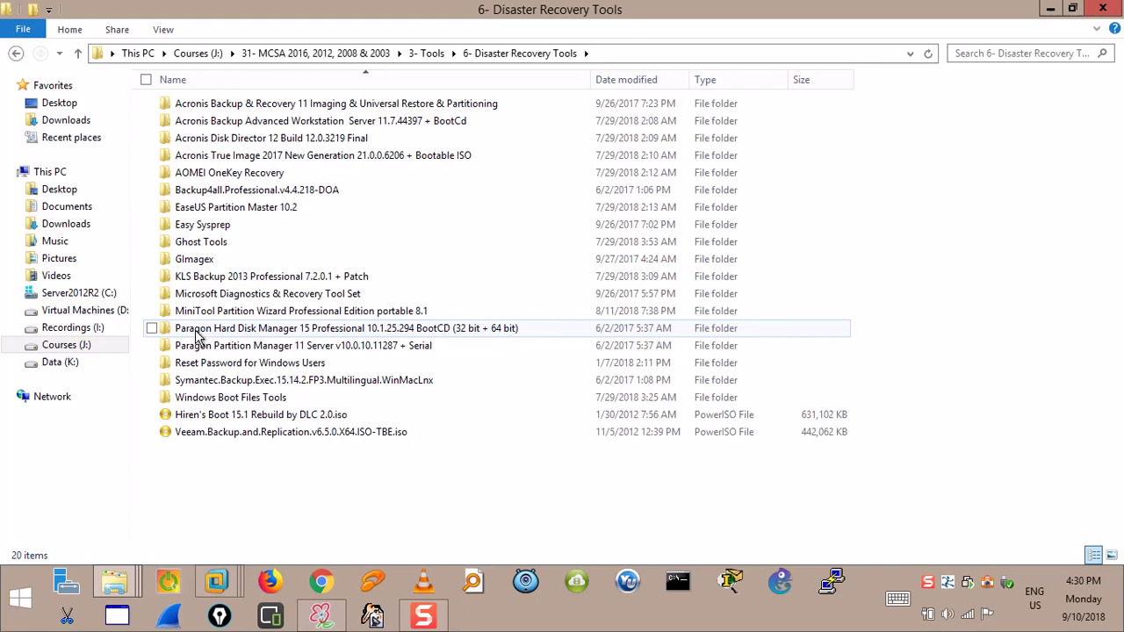
click(215, 384)
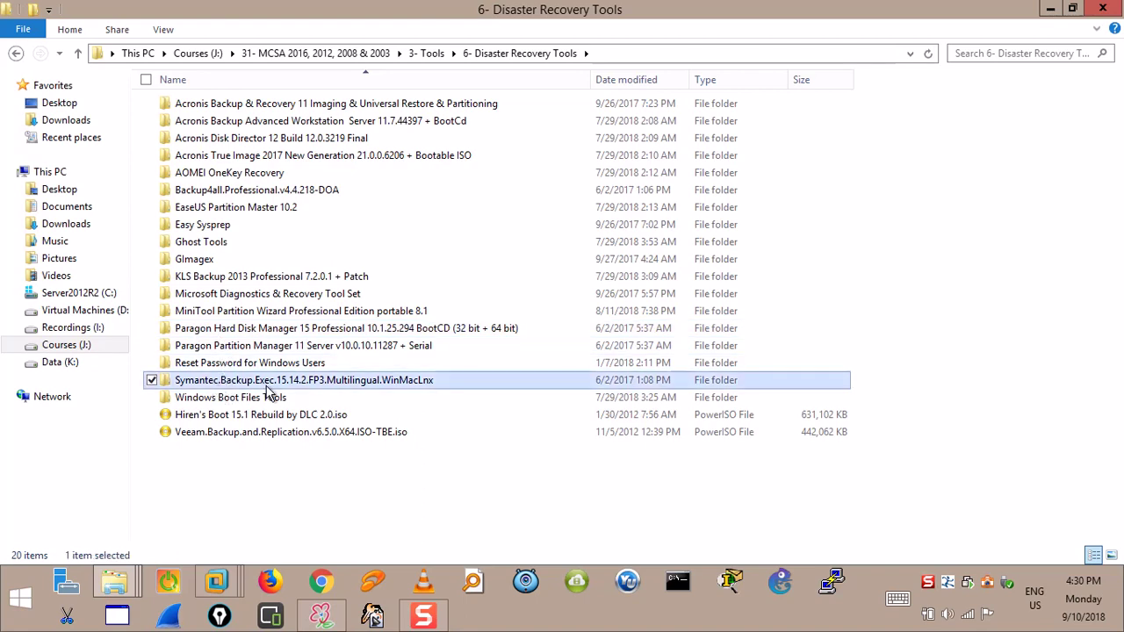
Open the Symantec Backup Exec folder, widen the Name column and select the Backup Exec ISO file.
click(882, 321)
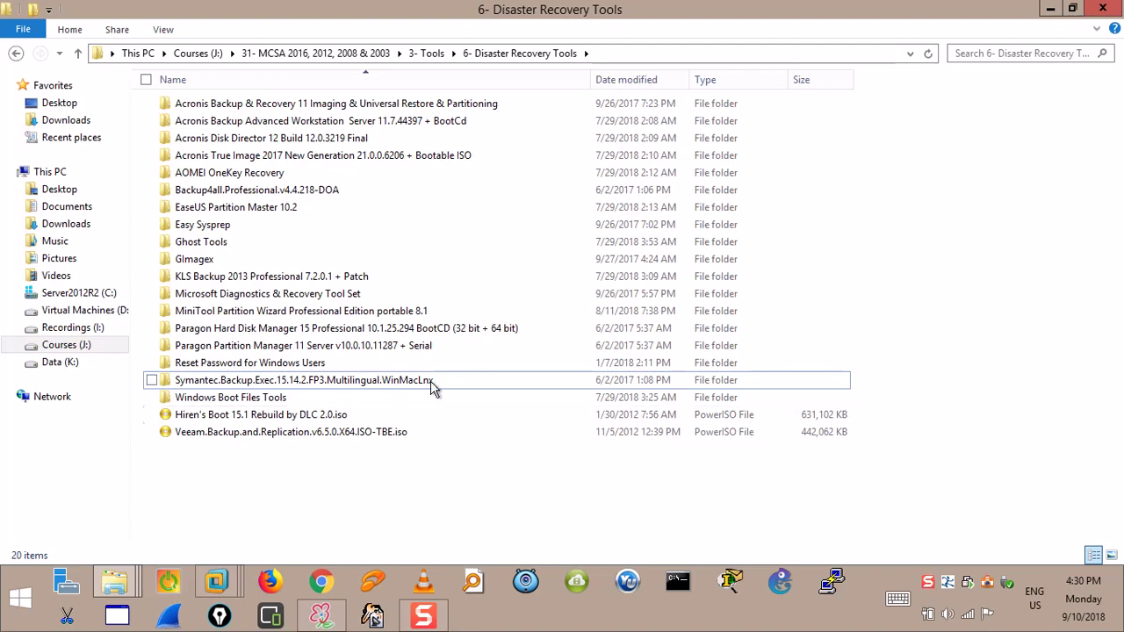
double_click(432, 382)
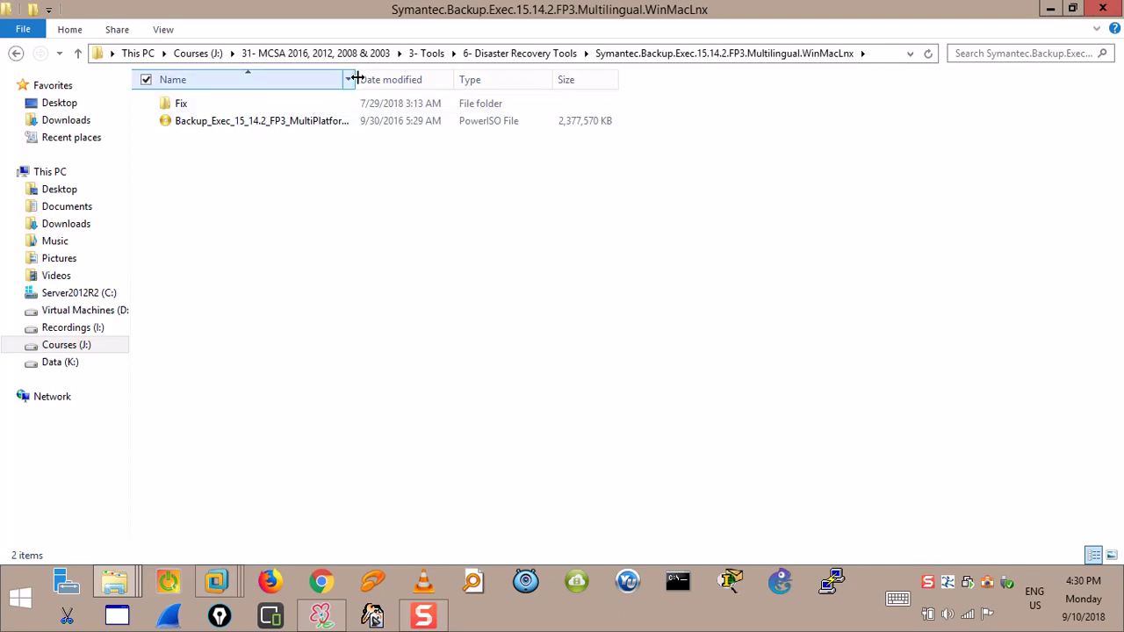
drag(354, 79, 567, 79)
click(219, 125)
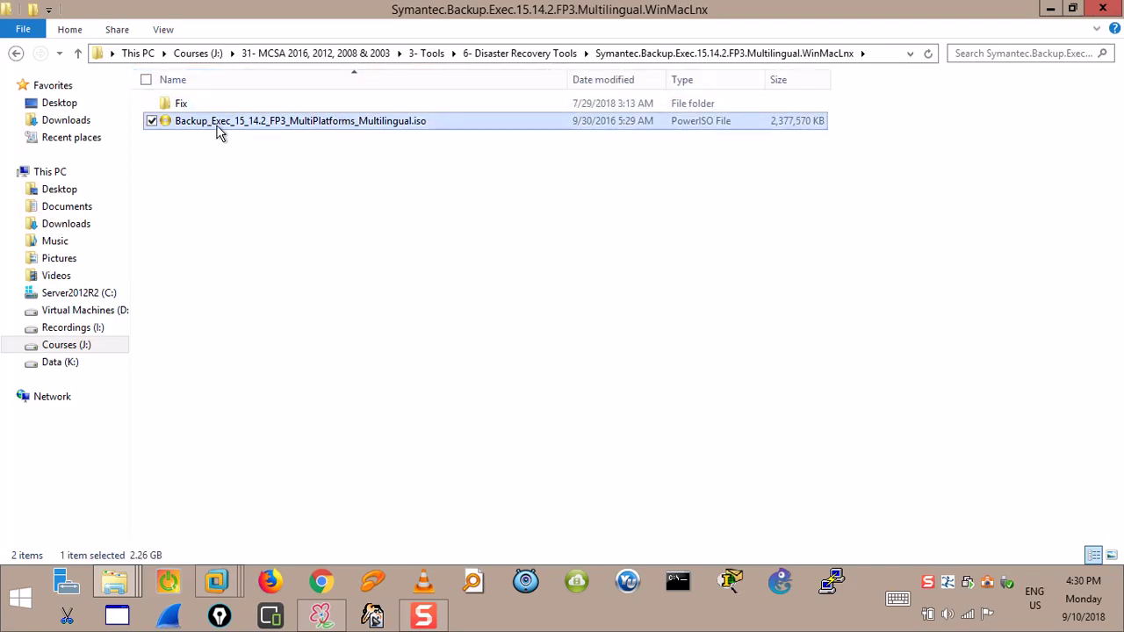
Go back to 6- Disaster Recovery Tools and point out the KLS Backup, Veeam Backup and Backup4all entries, ending on KLS Backup.
click(77, 54)
click(230, 279)
mouse_move(235, 286)
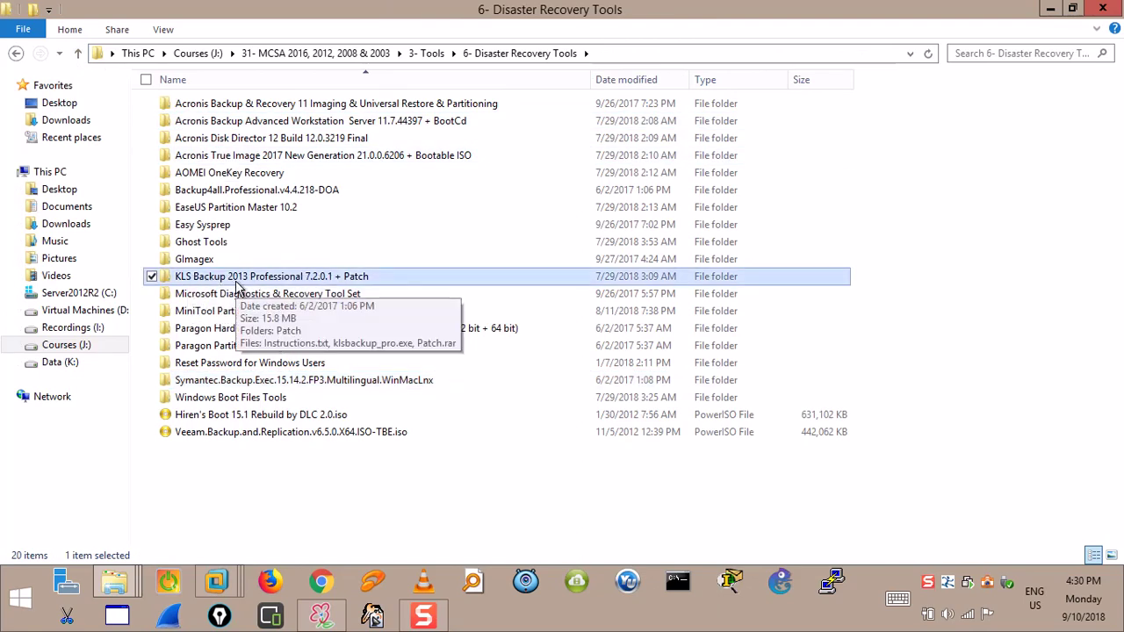
click(225, 431)
mouse_move(260, 439)
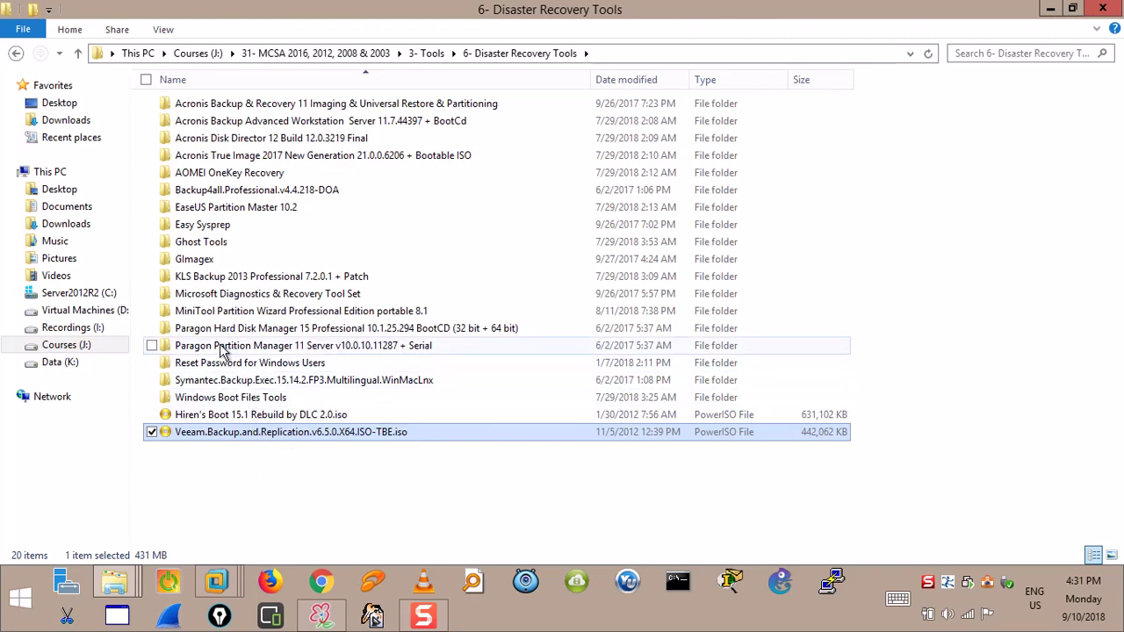
mouse_move(216, 300)
click(207, 190)
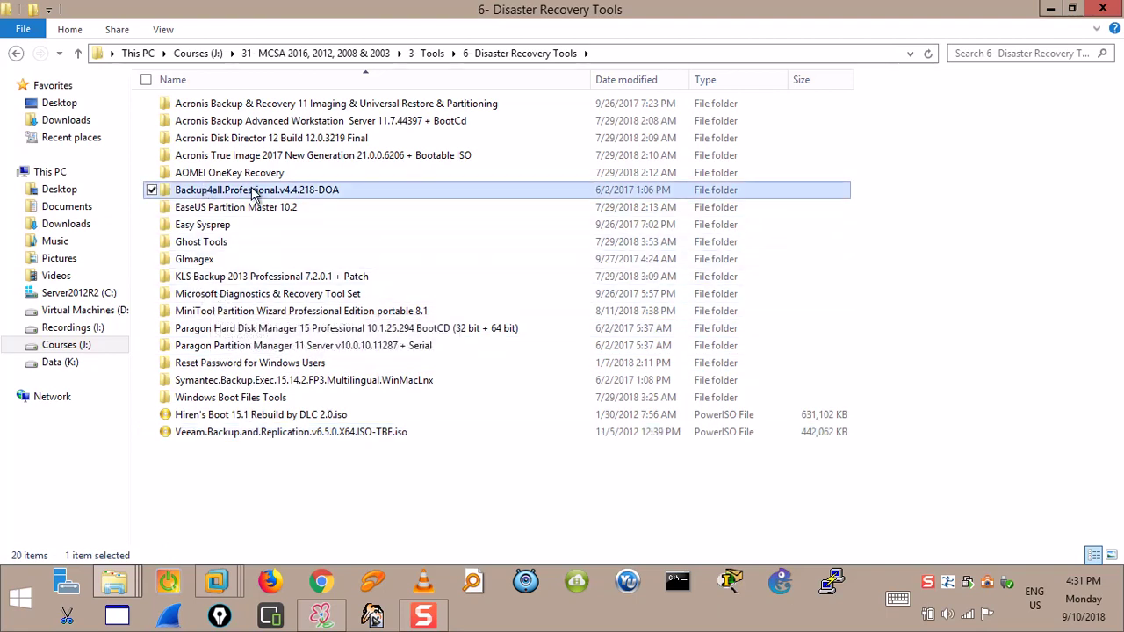
mouse_move(250, 195)
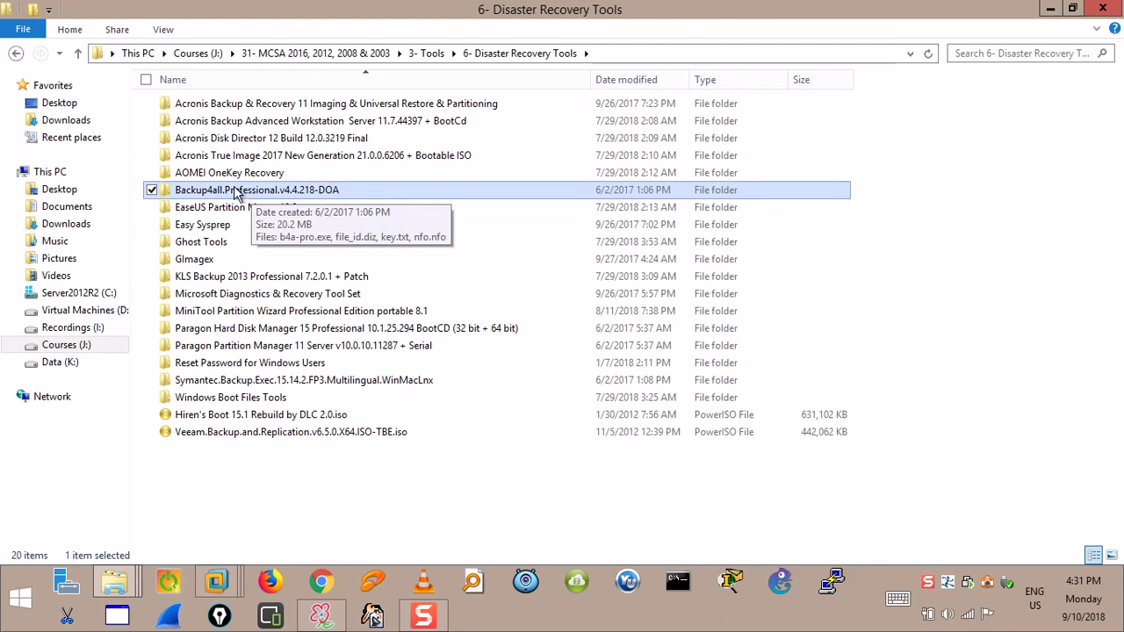
click(189, 276)
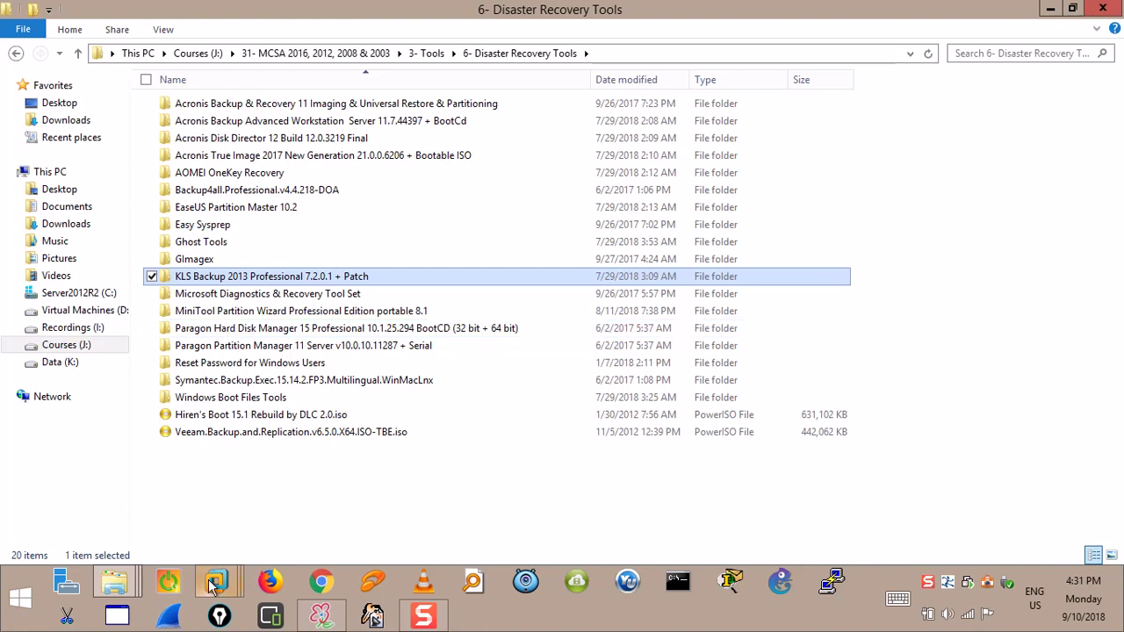
Switch to SmoothDraw, sketch a 500G disk box with a curved arrow towards "Windows Backup", and cross the box out.
click(332, 572)
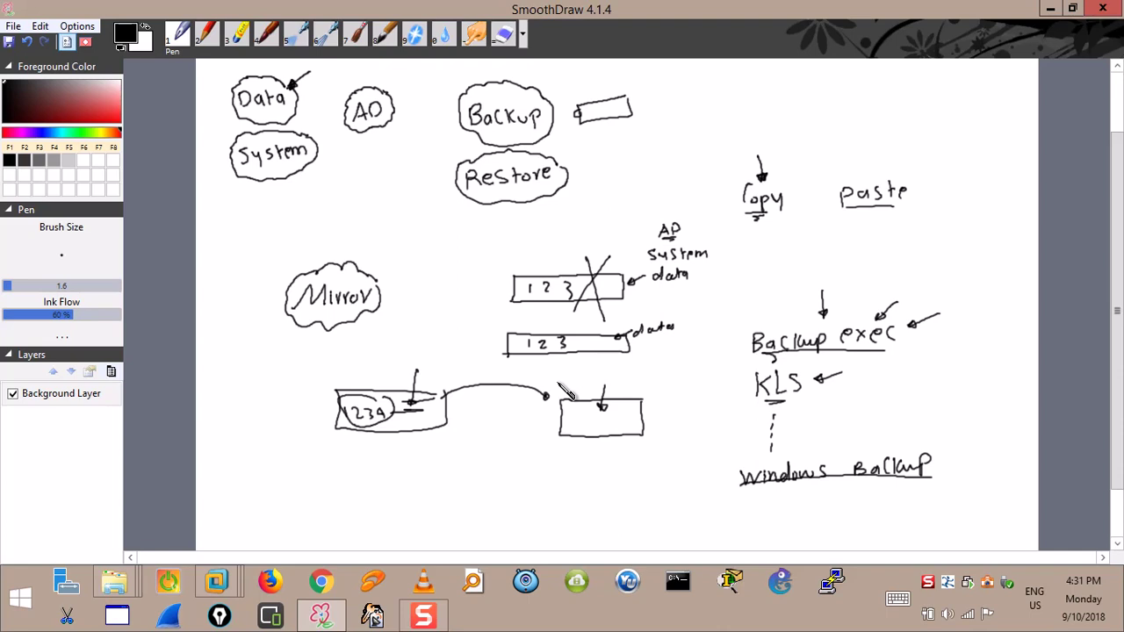
mouse_move(411, 481)
mouse_down()
mouse_move(298, 519)
mouse_move(420, 527)
mouse_move(413, 481)
mouse_up()
drag(337, 508, 356, 509)
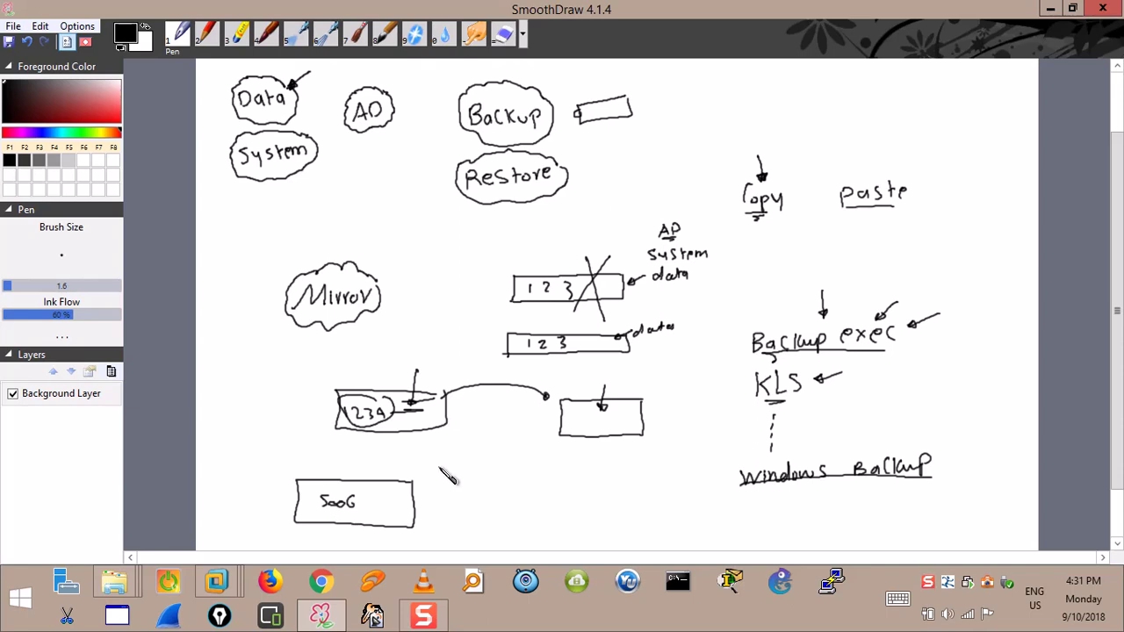
drag(425, 484, 703, 492)
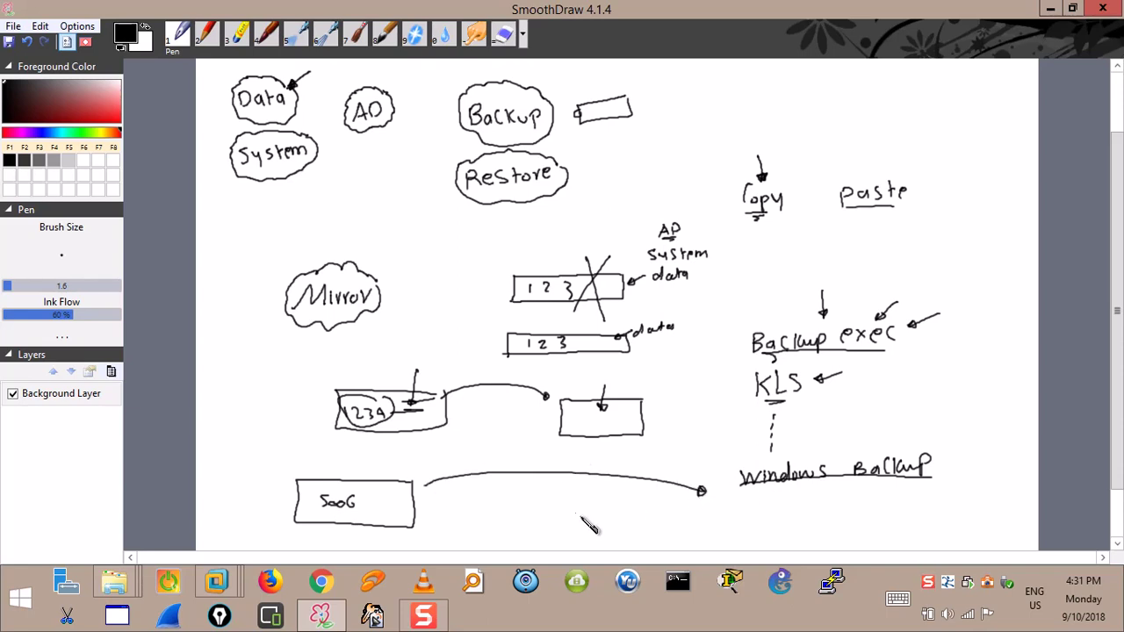
mouse_move(378, 466)
mouse_down()
mouse_move(338, 527)
mouse_move(386, 537)
mouse_up()
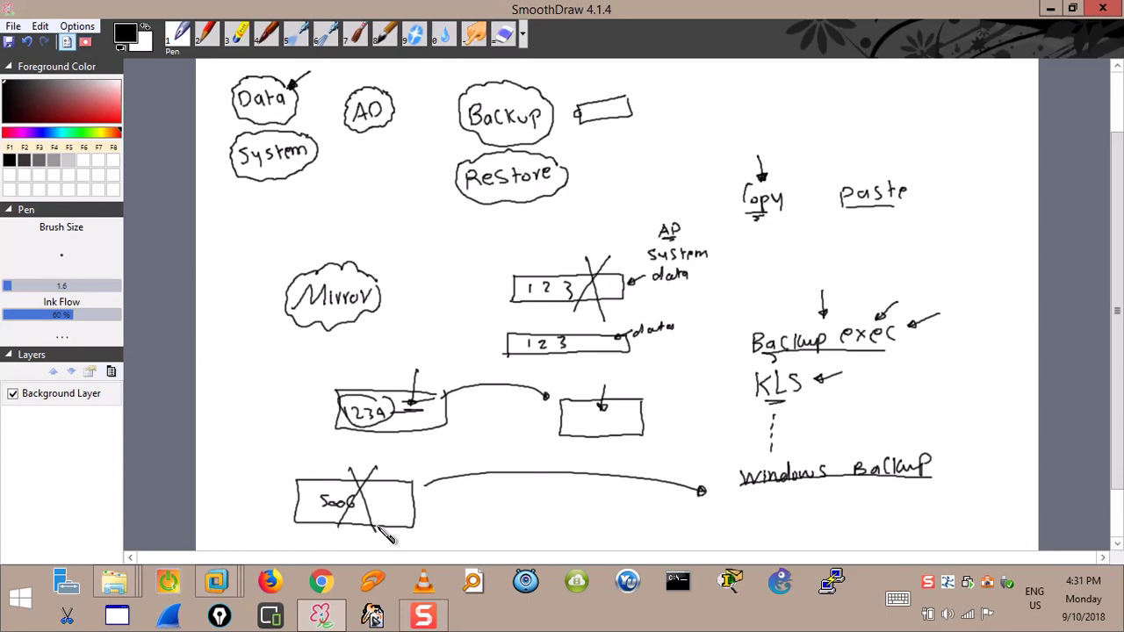
Draw a replacement disk box beside the crossed-out one, add a return arrow into it and label it with an underlined 500G.
mouse_move(549, 508)
mouse_down()
mouse_move(478, 507)
mouse_move(465, 542)
mouse_up()
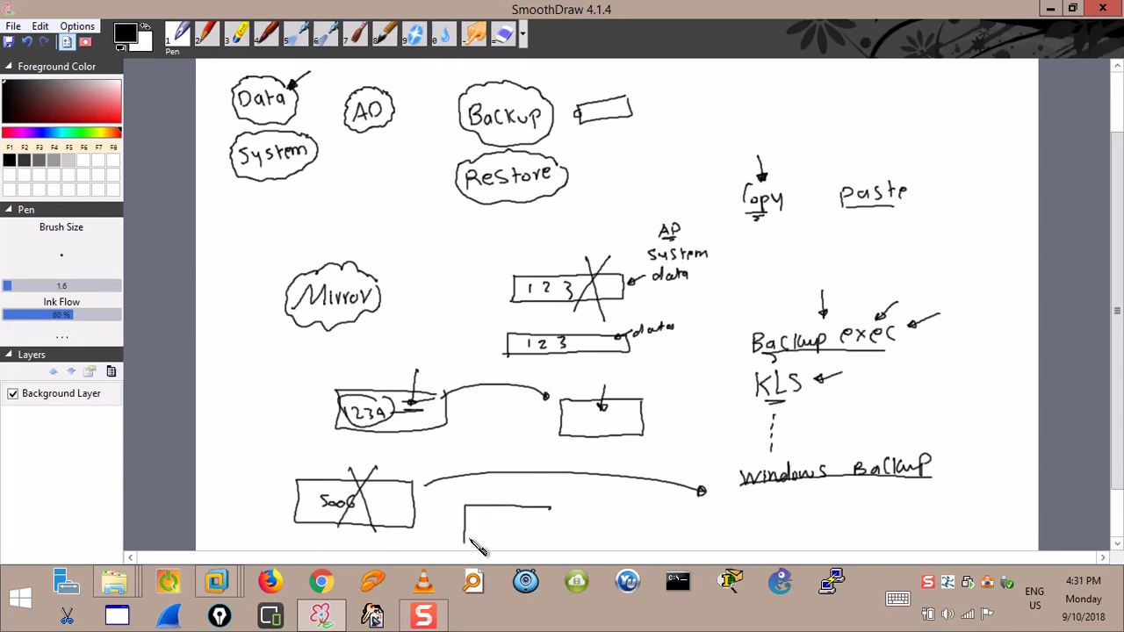
mouse_move(549, 508)
mouse_down()
mouse_move(531, 540)
mouse_move(472, 541)
mouse_up()
drag(702, 507, 562, 520)
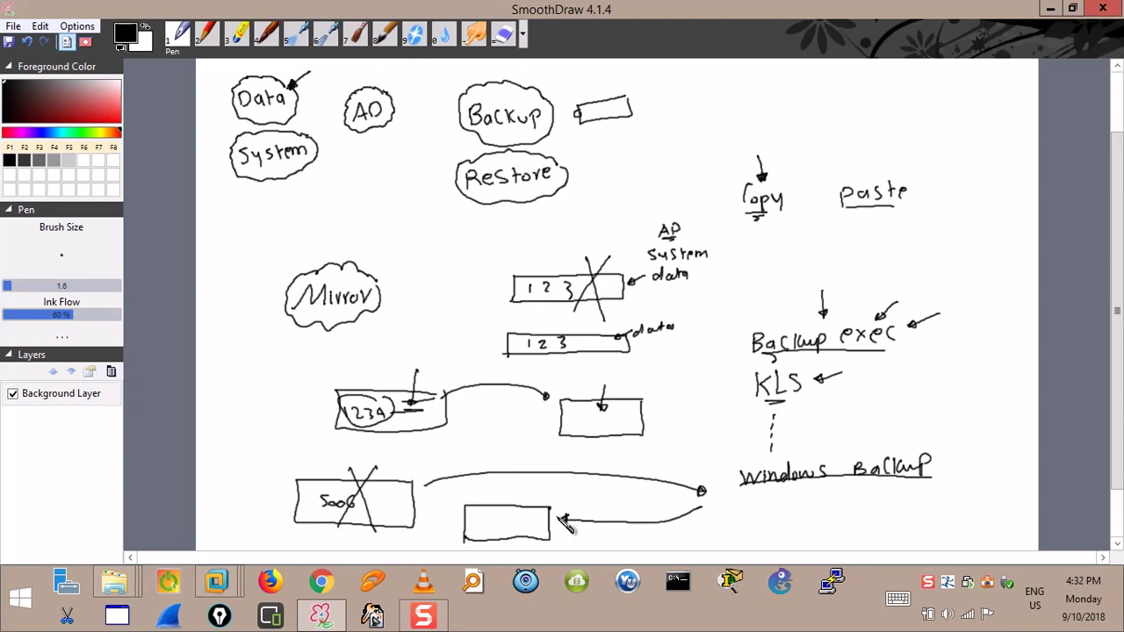
mouse_move(487, 513)
mouse_down()
mouse_move(477, 528)
mouse_move(514, 524)
mouse_move(505, 529)
mouse_up()
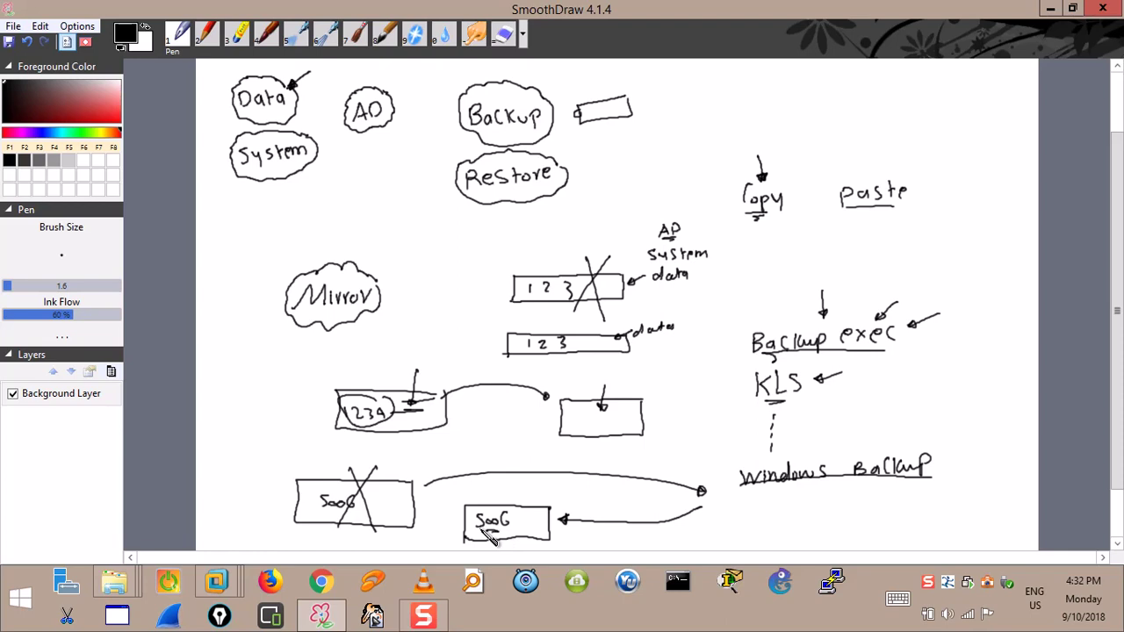
Circle the crossed-out disk's 500G, draw a dashed divider above that disk, and outline "Windows Backup" with a cloud.
mouse_move(323, 492)
mouse_down()
mouse_move(373, 527)
mouse_move(347, 476)
mouse_move(309, 481)
mouse_move(285, 458)
mouse_up()
drag(292, 459, 361, 458)
drag(372, 458, 442, 458)
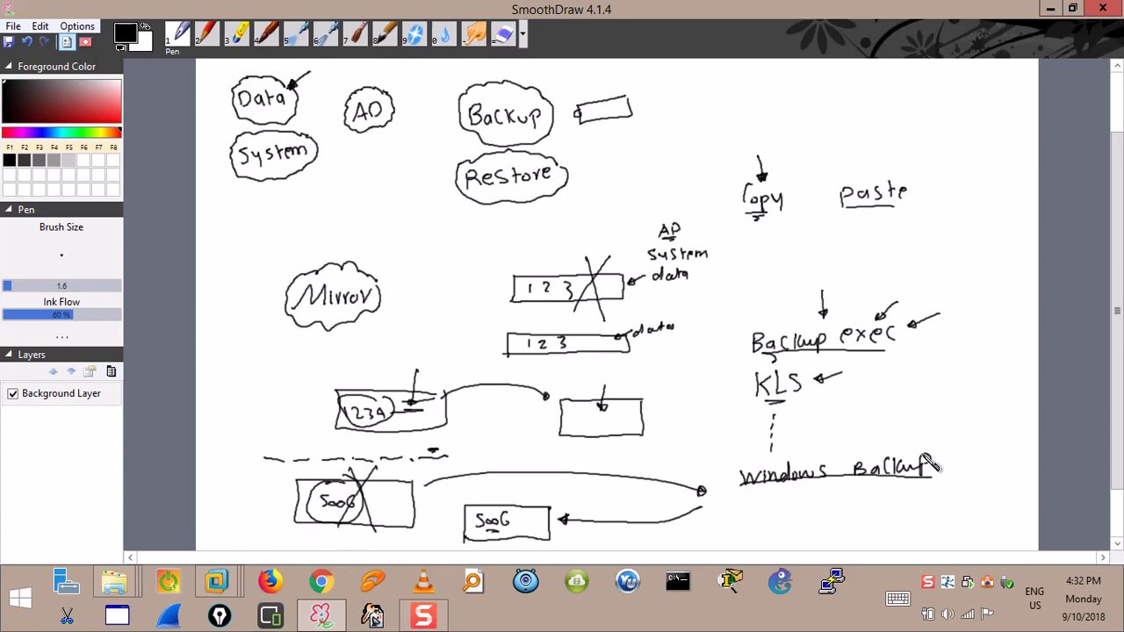
mouse_move(922, 441)
mouse_down()
mouse_move(847, 426)
mouse_move(710, 455)
mouse_move(820, 521)
mouse_move(951, 492)
mouse_move(941, 450)
mouse_up()
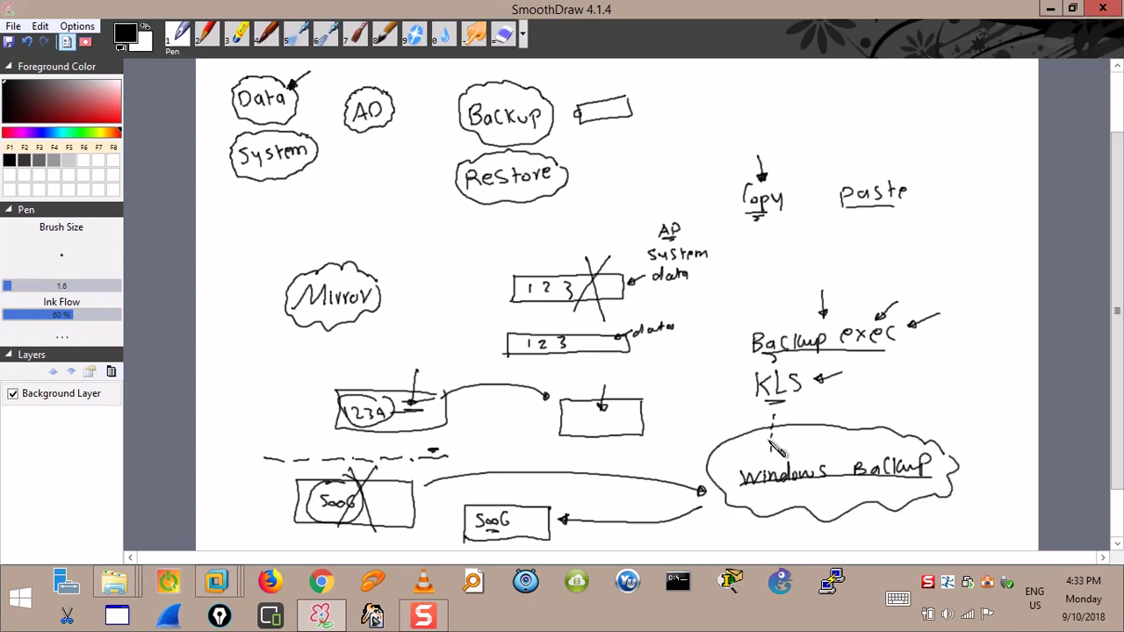
Start a new blank drawing and handwrite "Windows Backup" near the upper edge of the canvas.
click(13, 26)
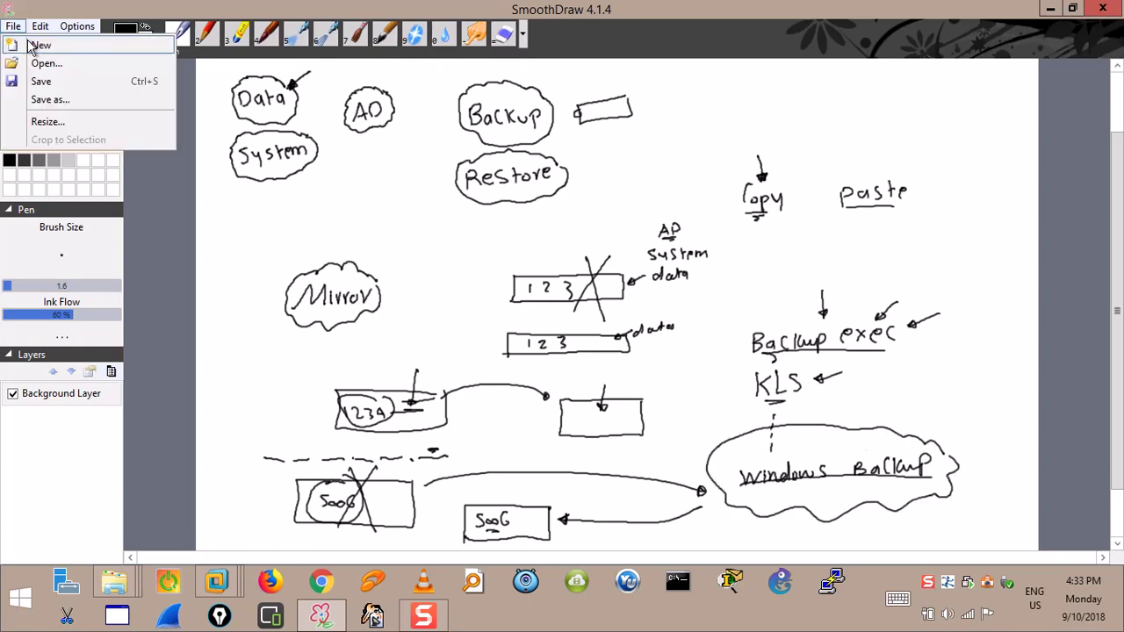
click(41, 46)
click(618, 353)
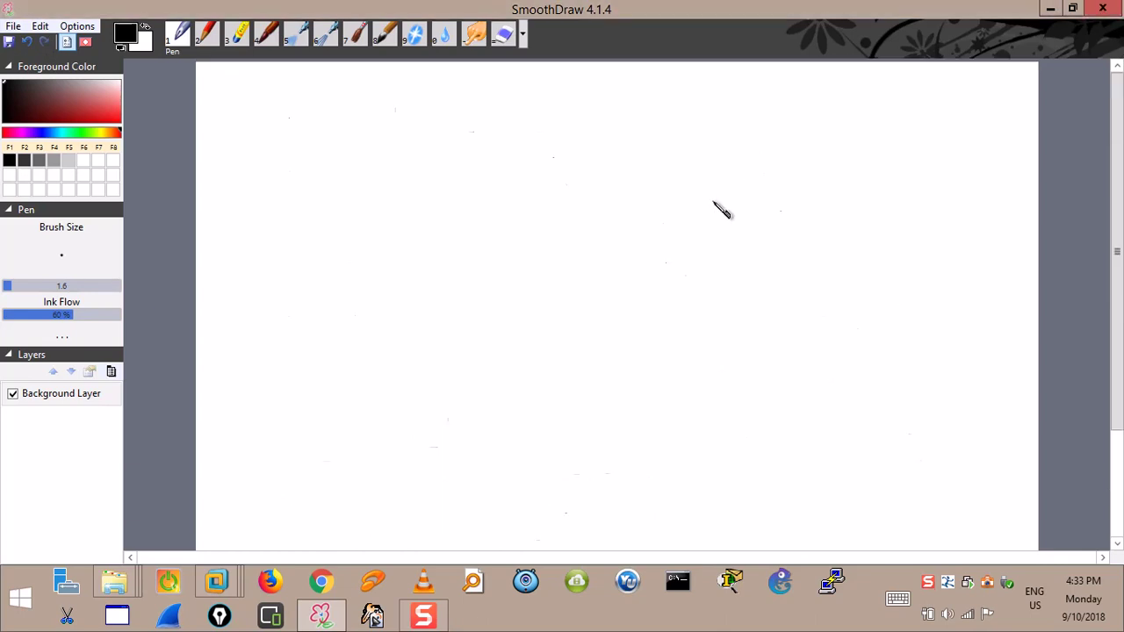
drag(224, 91, 397, 91)
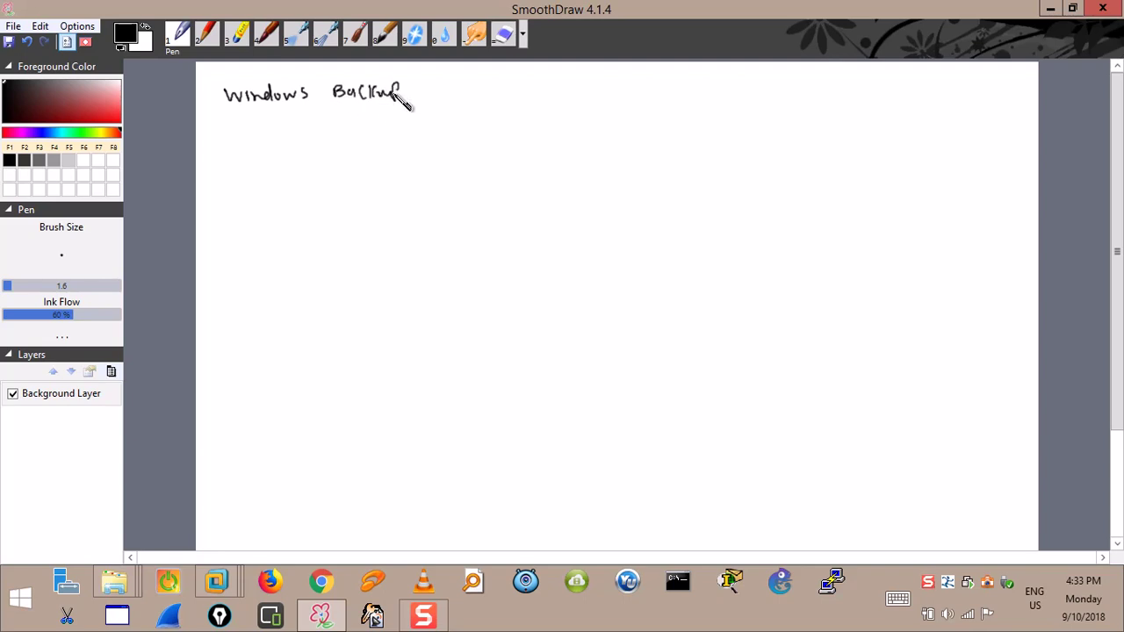
Branch "Windows Backup" into underlined "Data", "AD Server" and "System" labels, and draw an arrow pointing up at "Server".
mouse_move(316, 110)
mouse_down()
mouse_move(257, 144)
mouse_move(240, 168)
mouse_move(275, 162)
mouse_move(257, 176)
mouse_move(323, 155)
mouse_move(338, 166)
mouse_up()
drag(346, 158, 346, 171)
mouse_move(332, 176)
mouse_down()
mouse_move(342, 177)
mouse_move(321, 199)
mouse_move(367, 193)
mouse_move(375, 181)
mouse_move(359, 203)
mouse_up()
drag(307, 114, 443, 155)
mouse_move(449, 141)
mouse_down()
mouse_move(474, 151)
mouse_move(479, 142)
mouse_move(438, 163)
mouse_up()
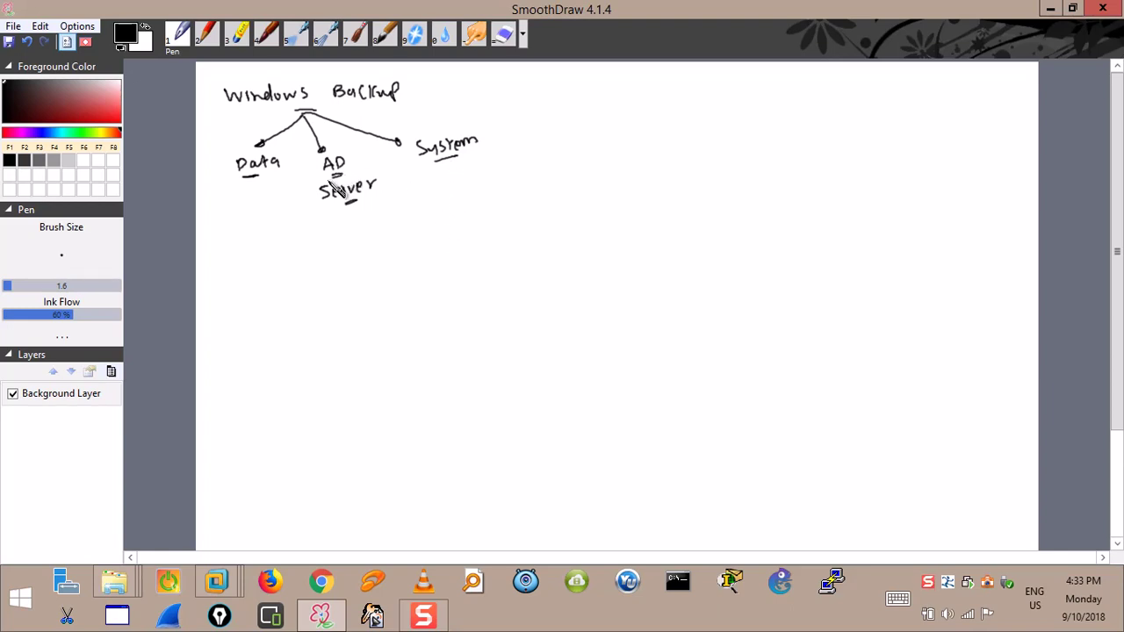
drag(351, 207, 351, 226)
Switch to the PDC(200) virtual machine, close Disk Management and open Server Manager.
mouse_move(211, 584)
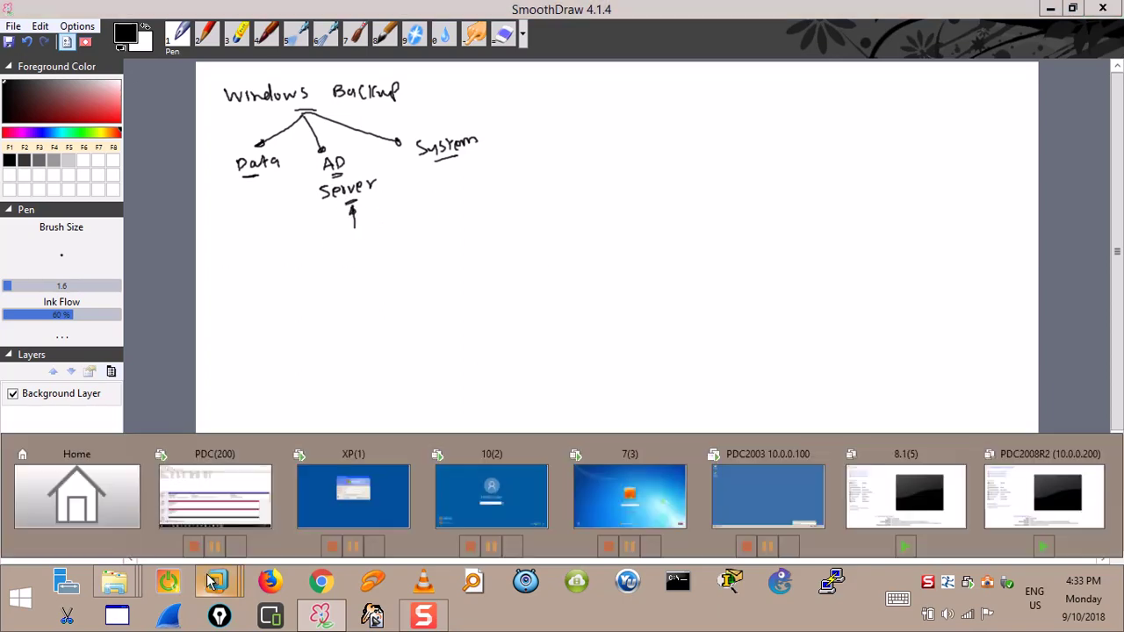
click(218, 468)
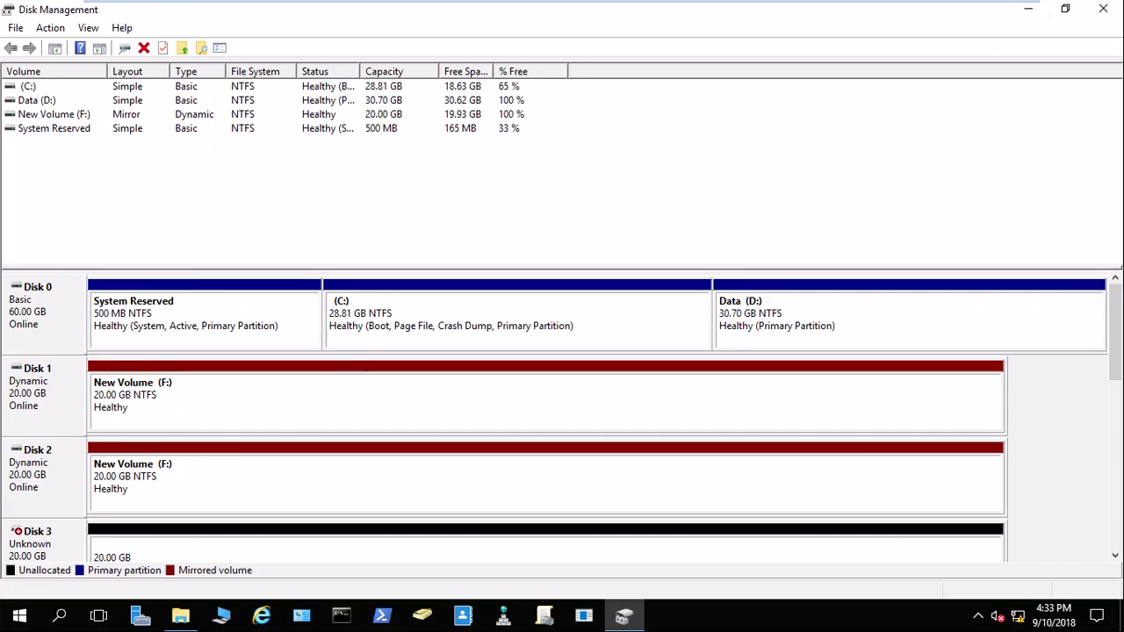
click(1103, 8)
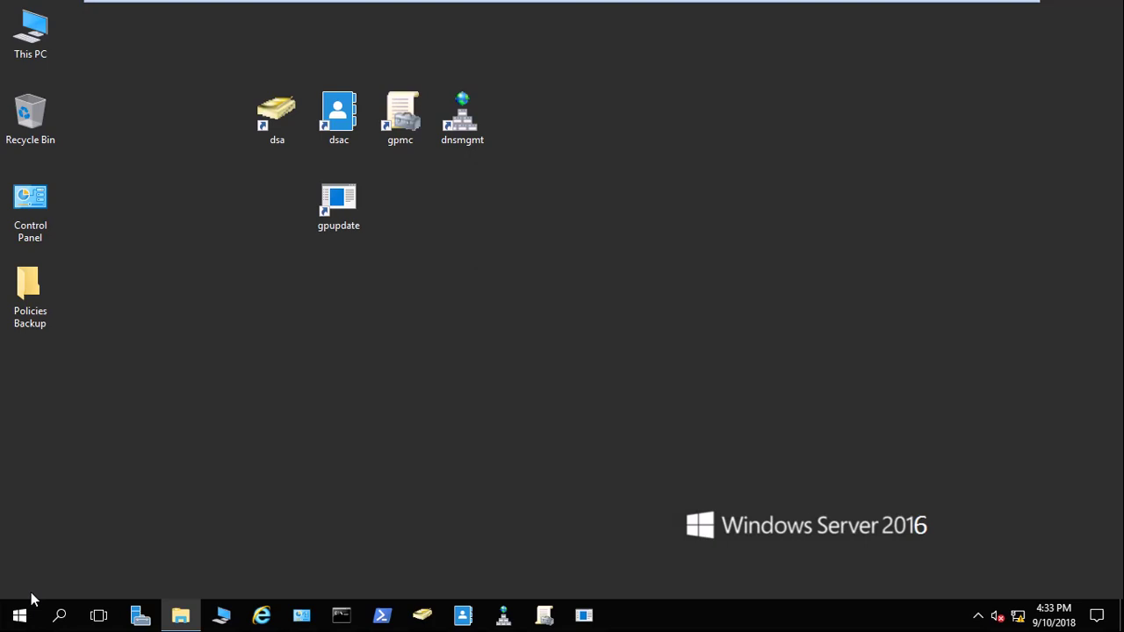
mouse_move(342, 2)
click(140, 616)
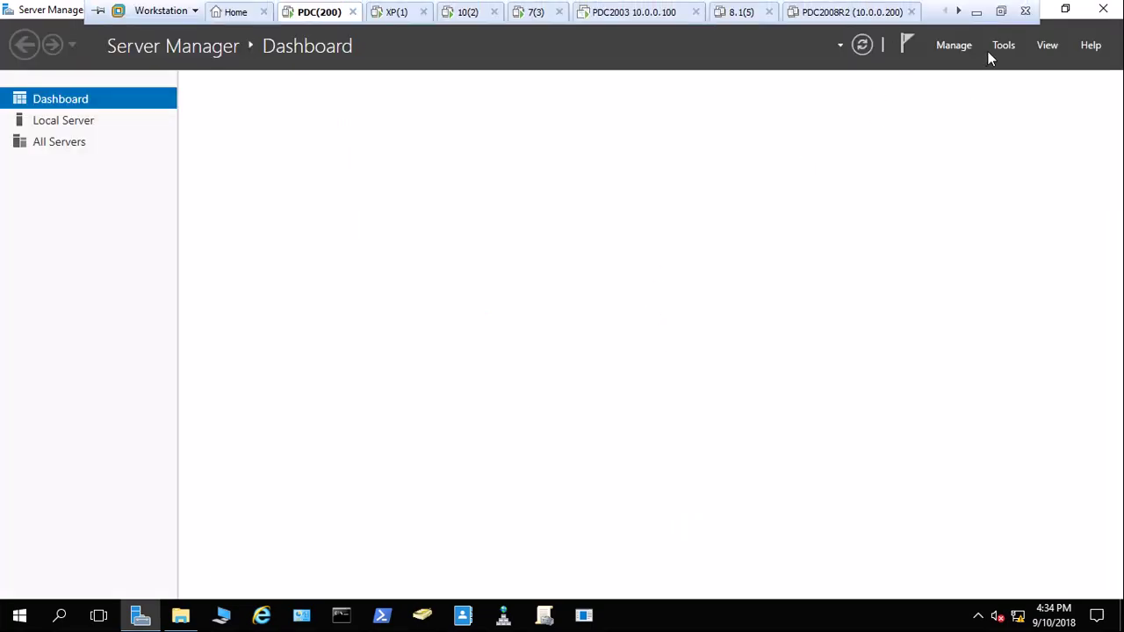
Open the Windows Server Backup console to check whether the feature is available, and close it.
click(1002, 46)
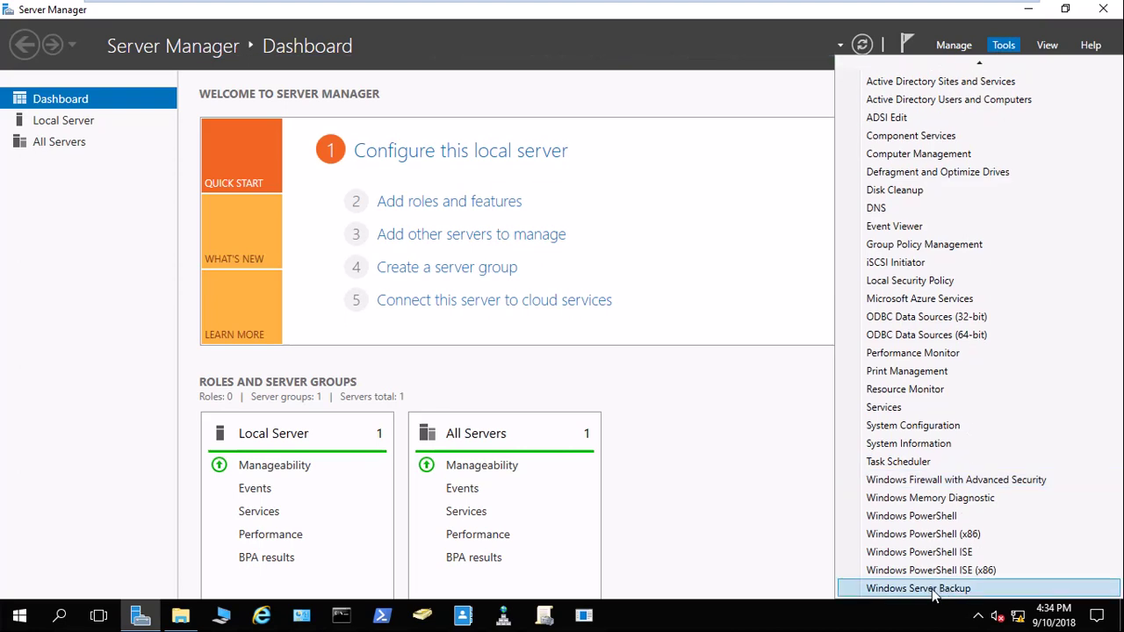
click(934, 590)
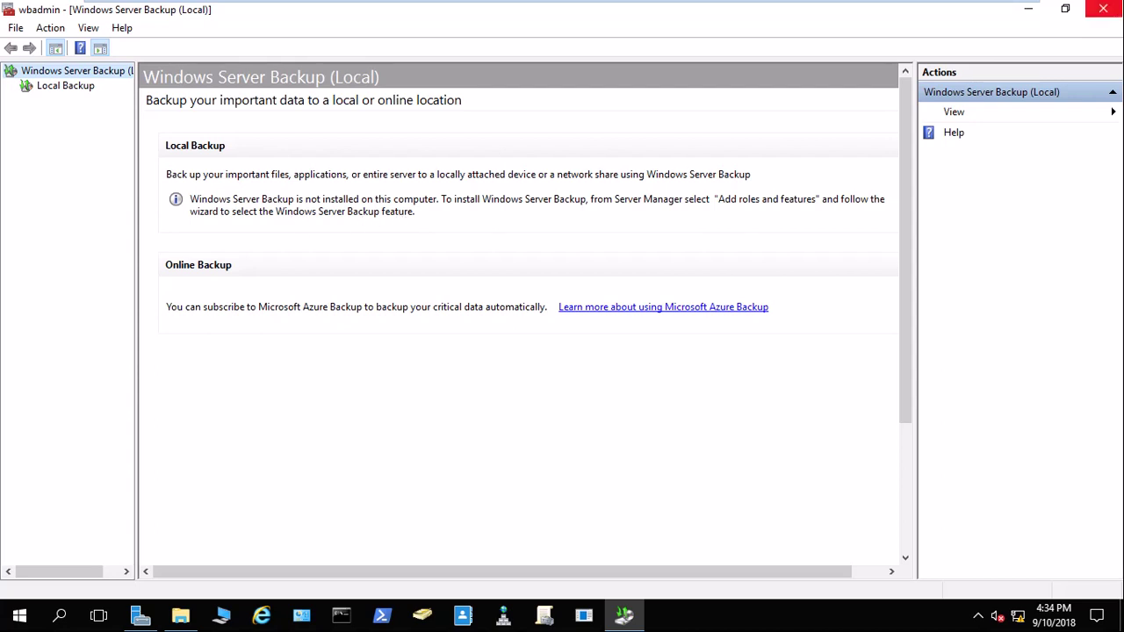
click(1116, 9)
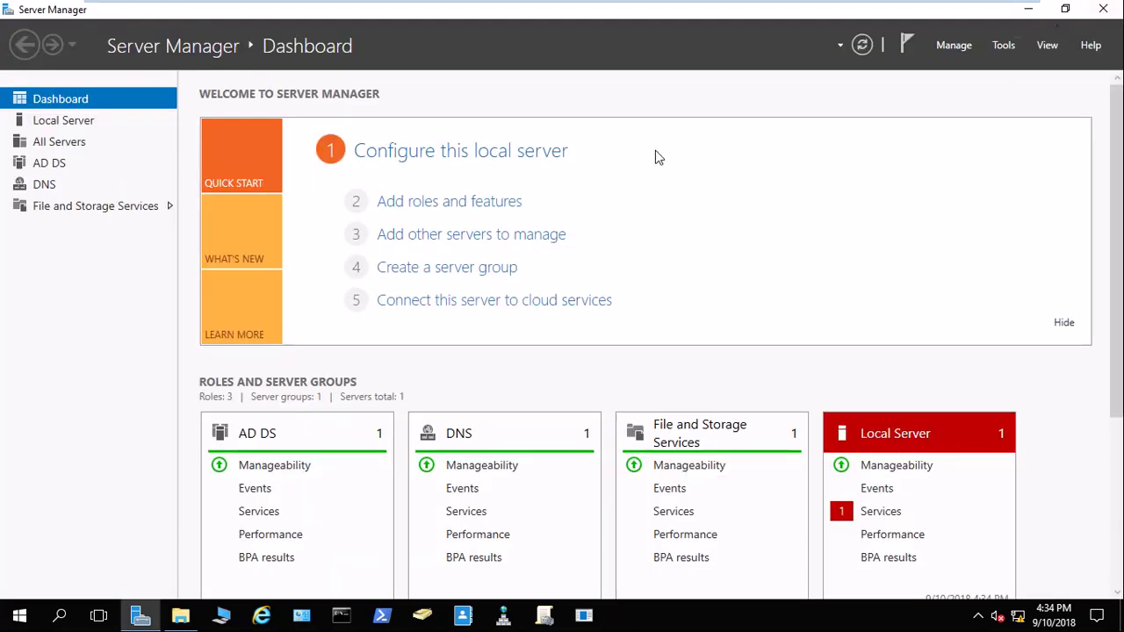
Select the Windows Server Backup feature in the Add Roles and Features wizard for the PDC server and switch back to the SmoothDraw sketch.
click(470, 203)
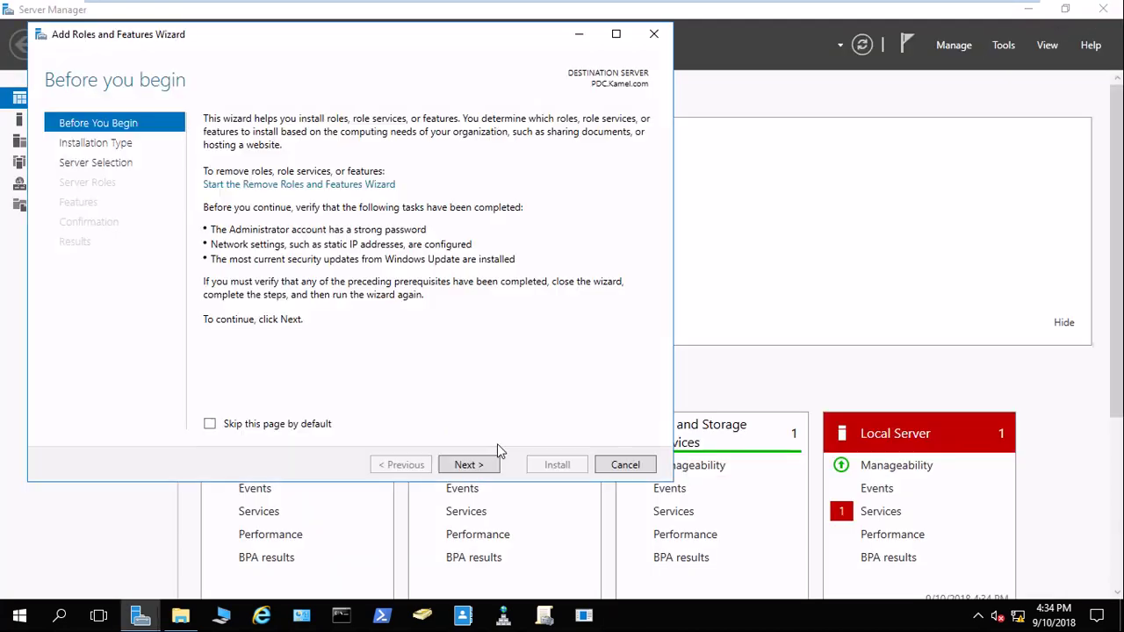
click(484, 467)
click(485, 467)
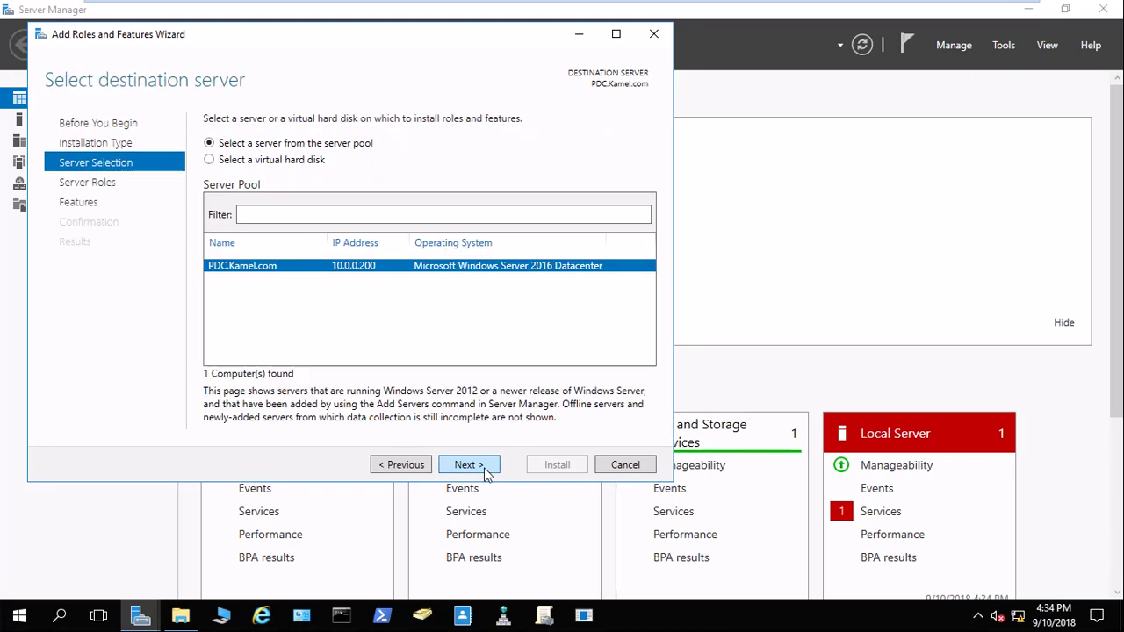
click(486, 468)
click(486, 467)
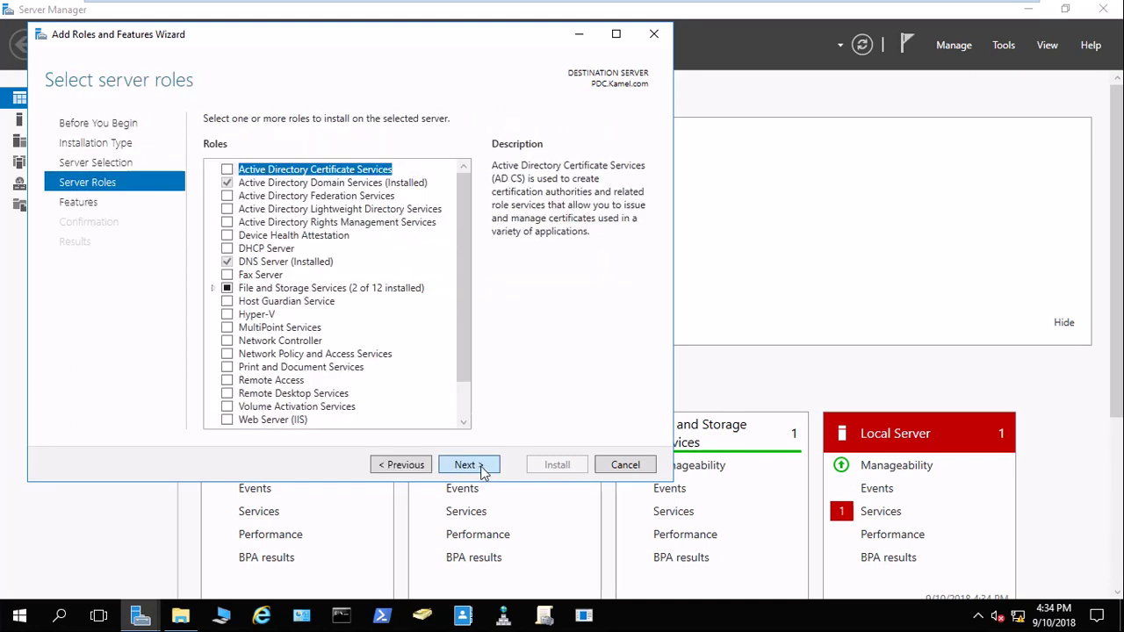
drag(463, 224, 463, 395)
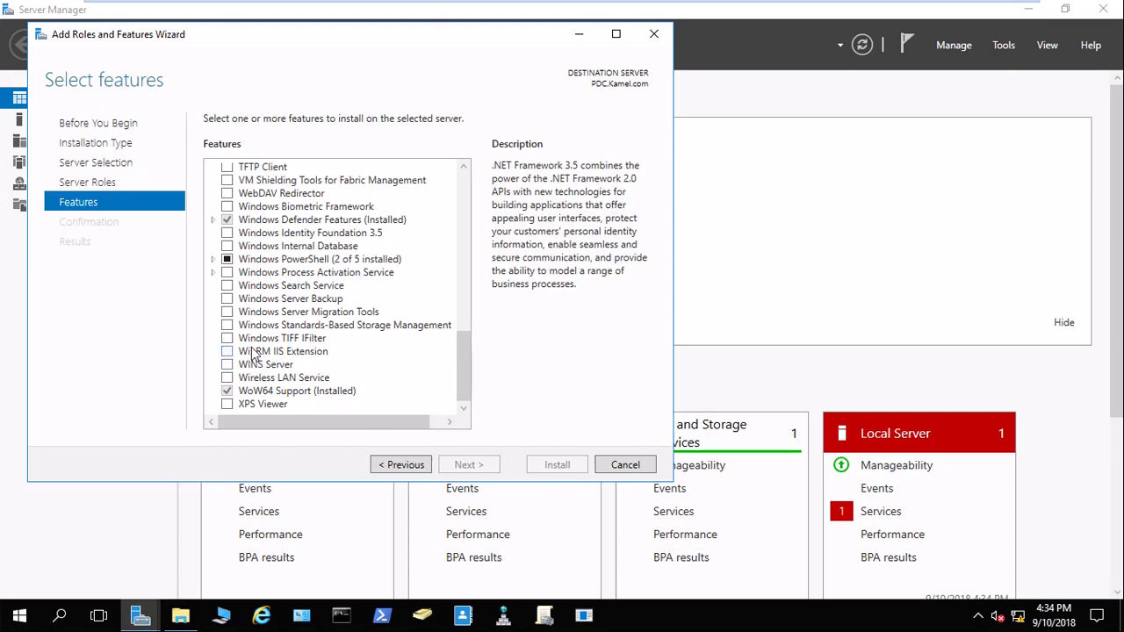
click(228, 299)
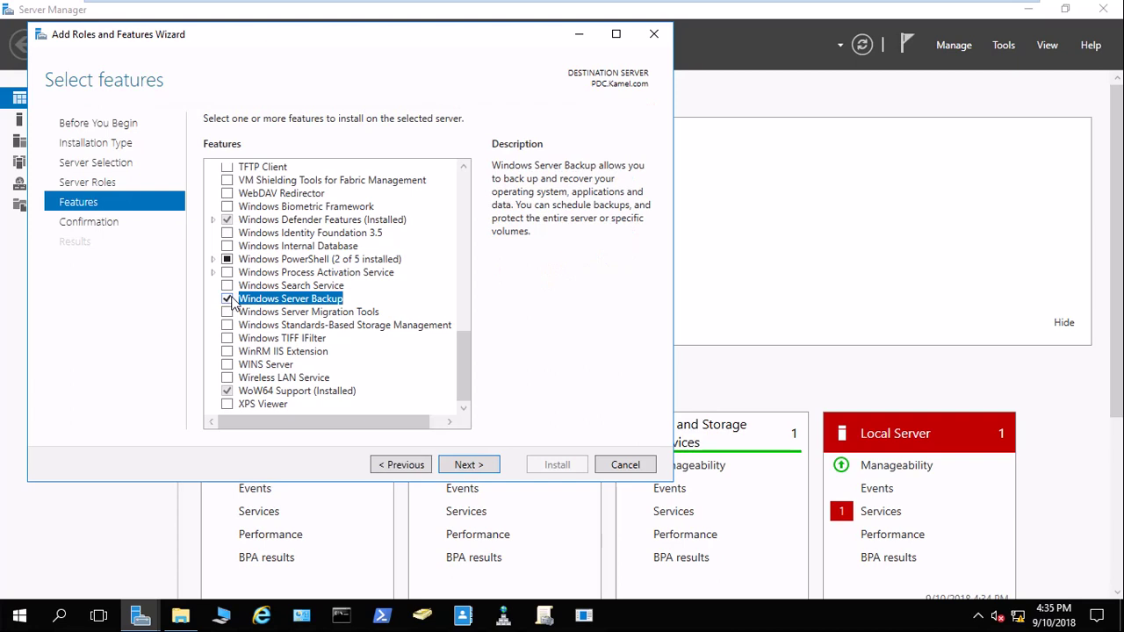
mouse_move(353, 3)
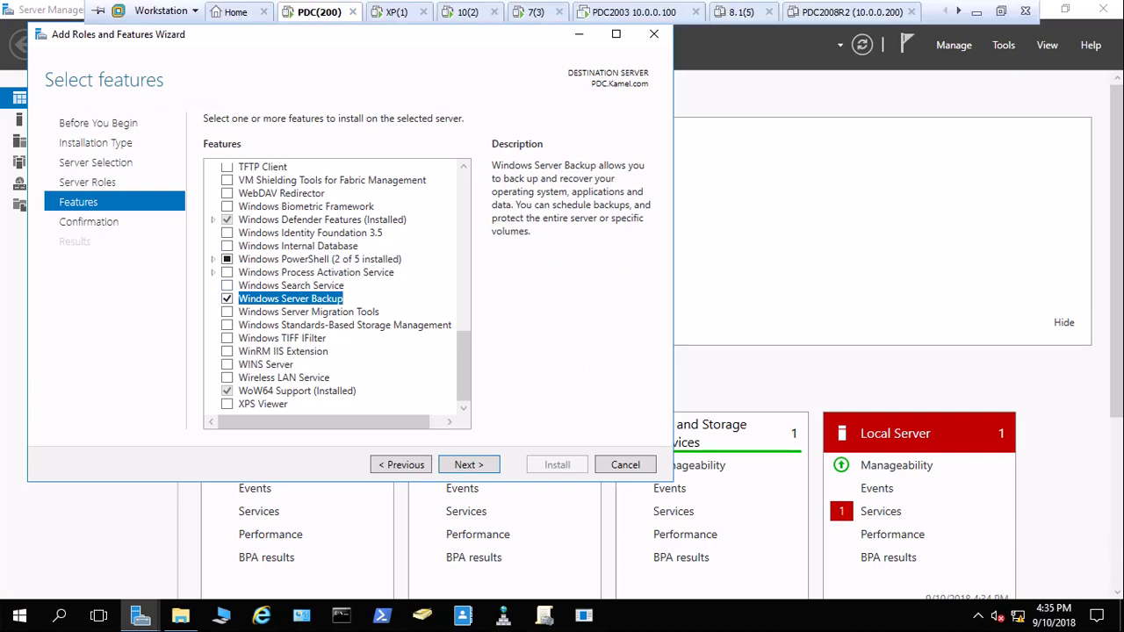
click(976, 12)
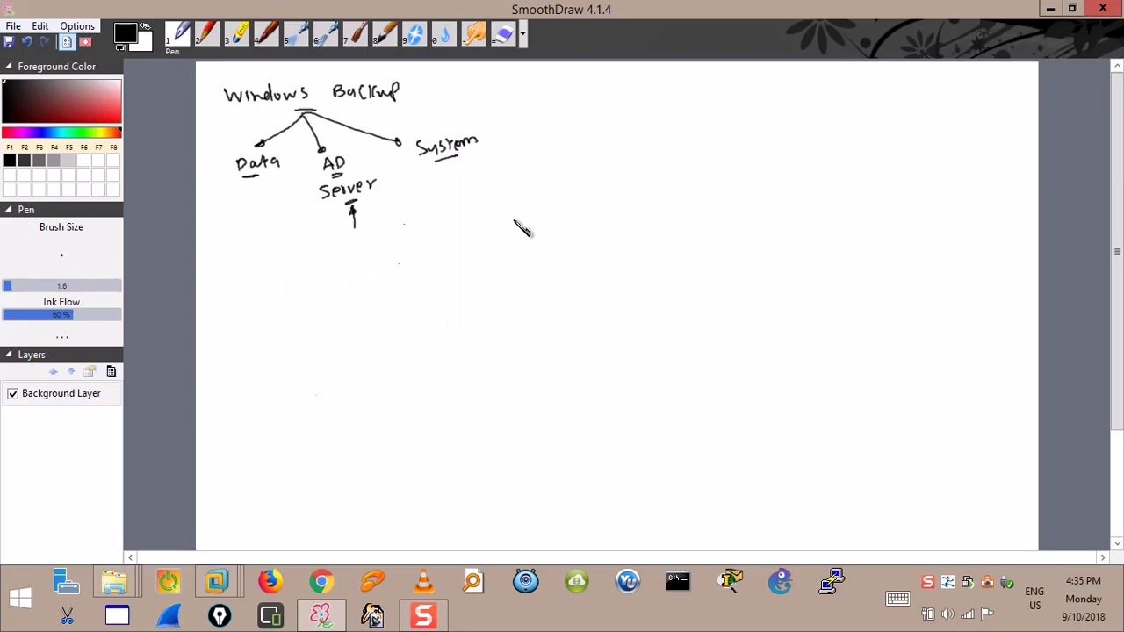
Write "Backup / Recover" beside the tree and branch it with arrows into underlined "GUI" and "Commands" labels.
mouse_move(480, 209)
mouse_down()
mouse_move(547, 216)
mouse_move(570, 205)
mouse_move(588, 216)
mouse_move(573, 197)
mouse_move(595, 209)
mouse_move(648, 191)
mouse_move(745, 196)
mouse_up()
mouse_move(660, 198)
mouse_down()
mouse_move(687, 230)
mouse_move(761, 225)
mouse_move(776, 212)
mouse_move(779, 227)
mouse_move(744, 238)
mouse_move(711, 201)
mouse_up()
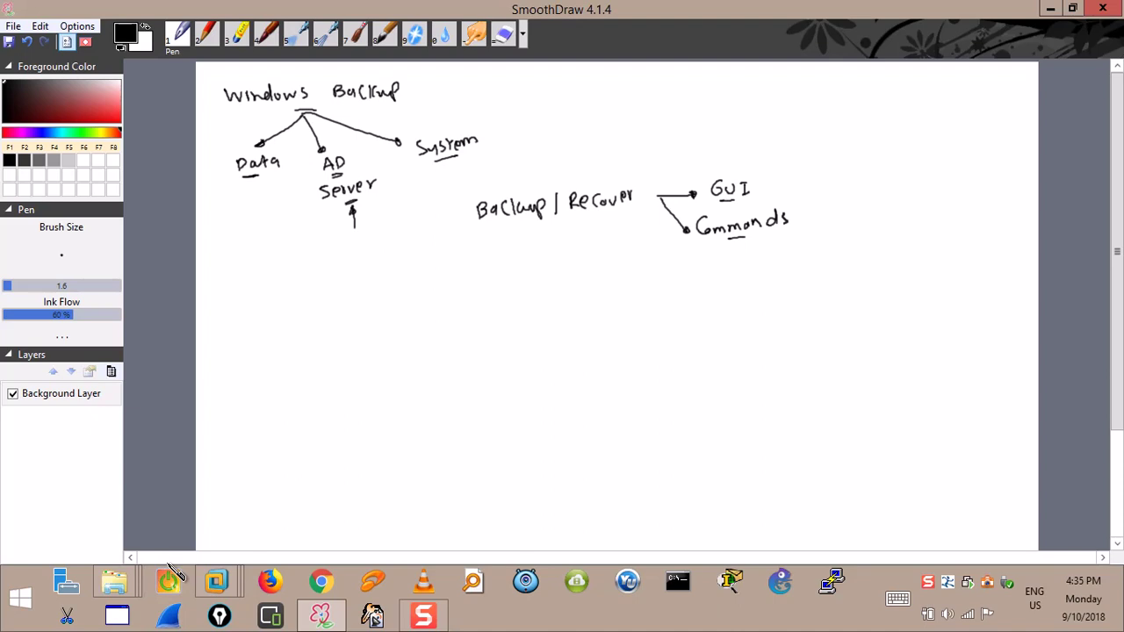
Return to the PDC(200) virtual machine and start installing the selected Windows Server Backup feature.
click(222, 590)
click(224, 499)
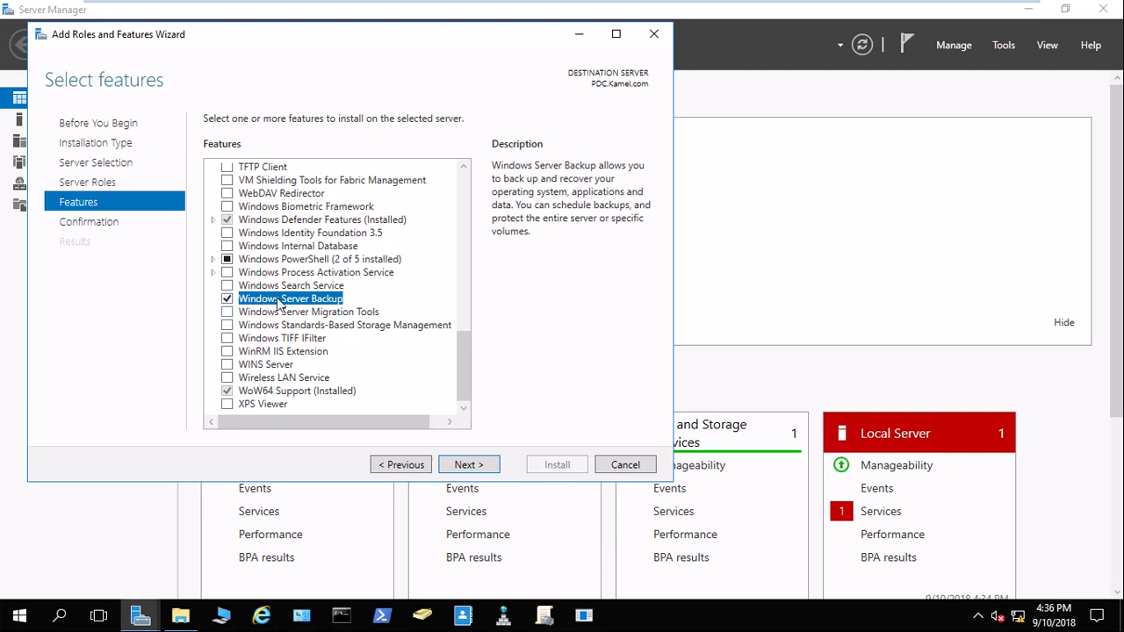
click(457, 467)
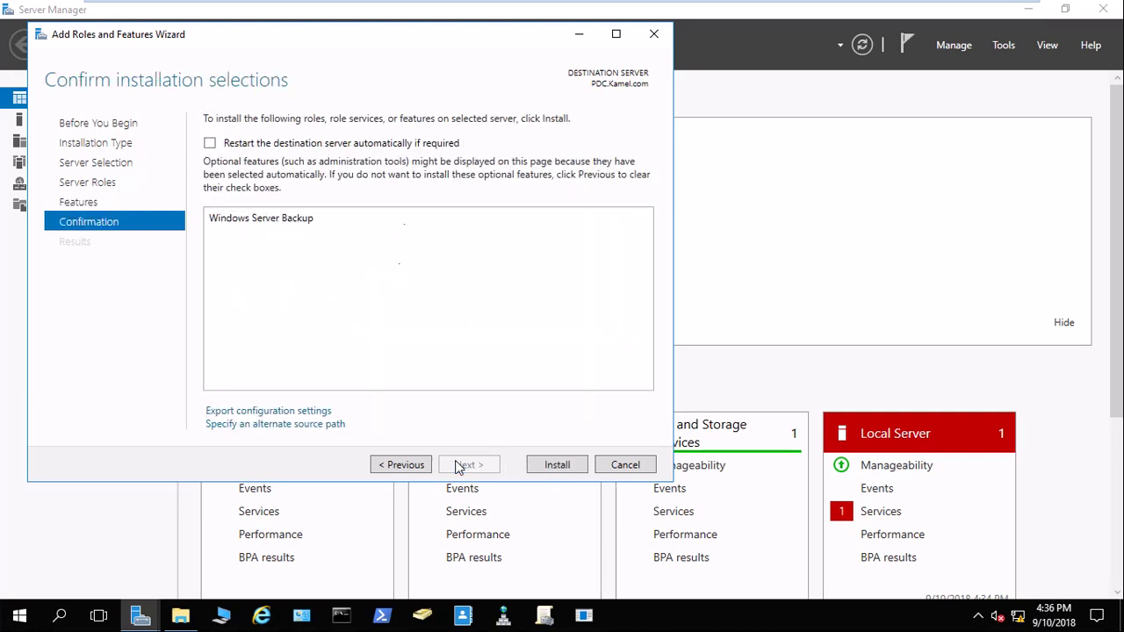
click(554, 465)
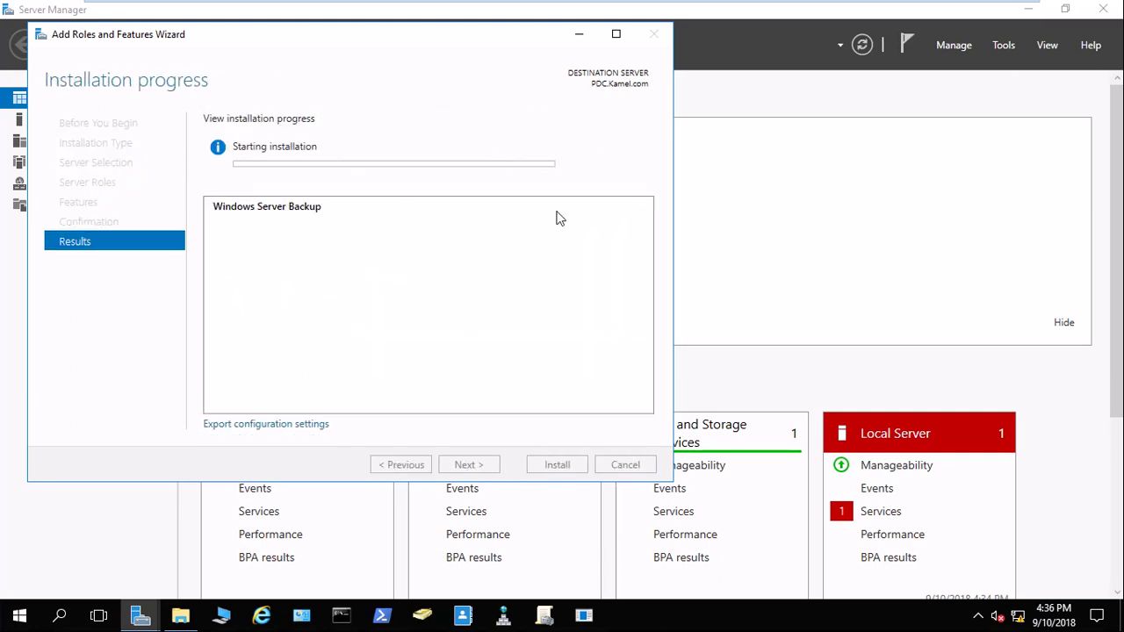
Switch back to the SmoothDraw sketch and write "(2008 / 2012 / 2016)" after the "Windows Backup" title.
click(977, 11)
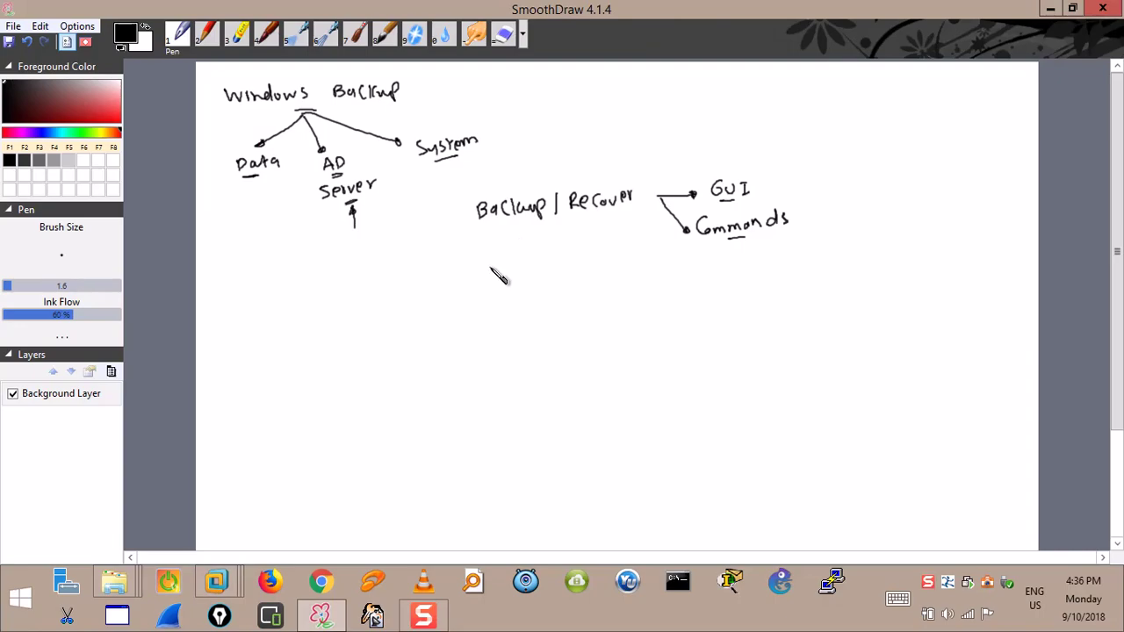
mouse_move(435, 75)
mouse_down()
mouse_move(432, 101)
mouse_move(486, 84)
mouse_move(502, 101)
mouse_move(533, 84)
mouse_move(573, 99)
mouse_move(604, 82)
mouse_up()
mouse_move(614, 80)
mouse_down()
mouse_move(616, 93)
mouse_move(623, 84)
mouse_up()
drag(628, 71, 631, 98)
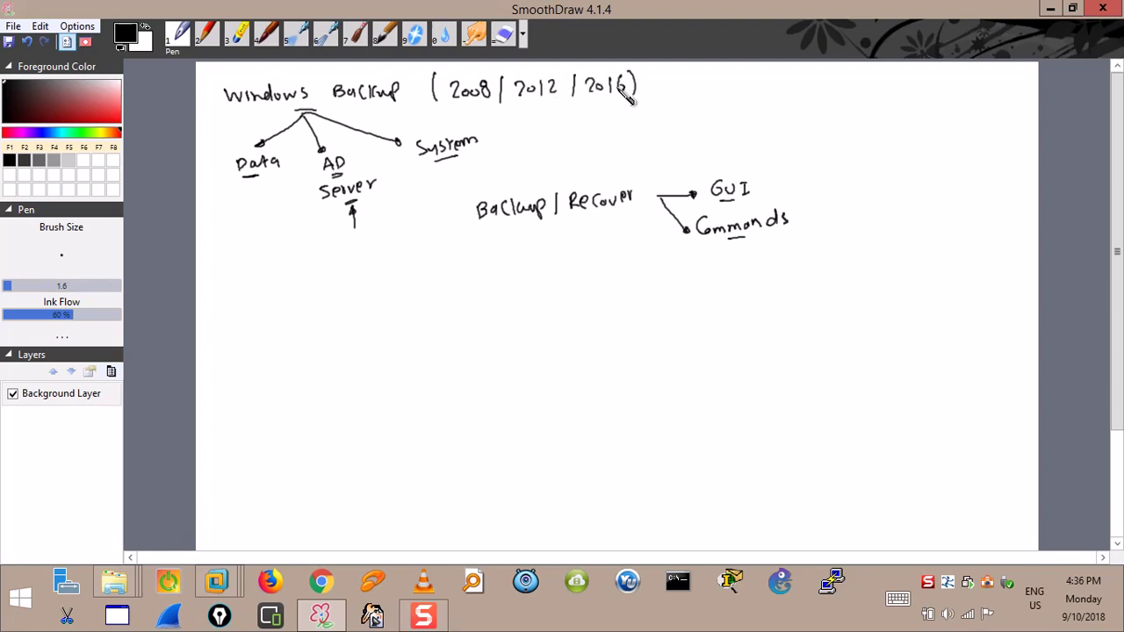
Return to PDC(200) to check the feature installation's progress and look through the Server Manager tools list.
mouse_move(220, 580)
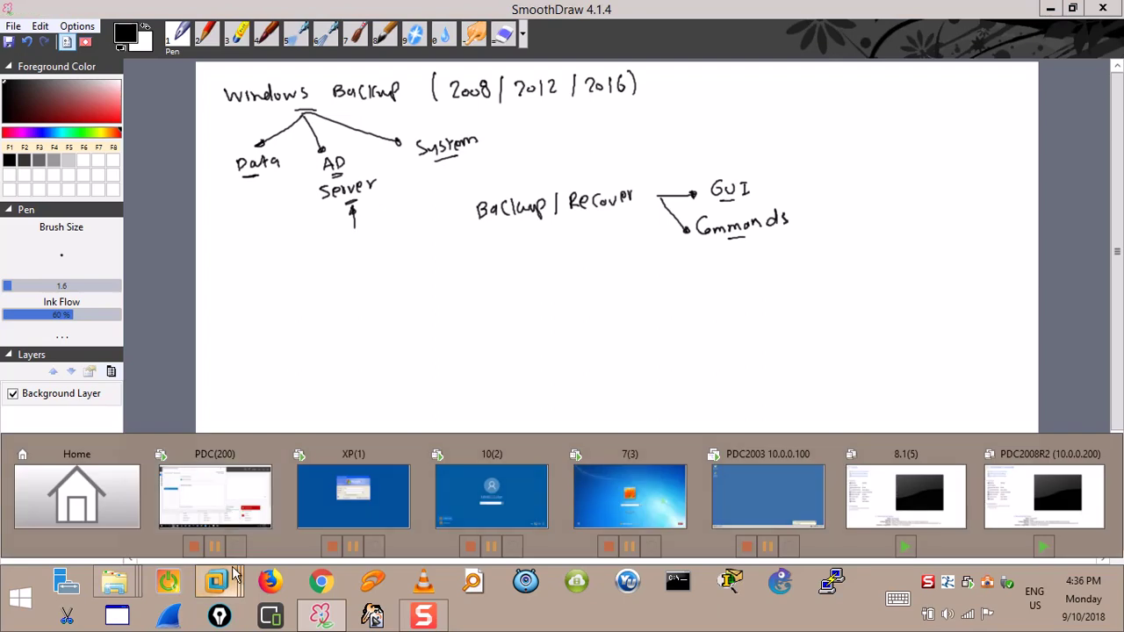
click(225, 512)
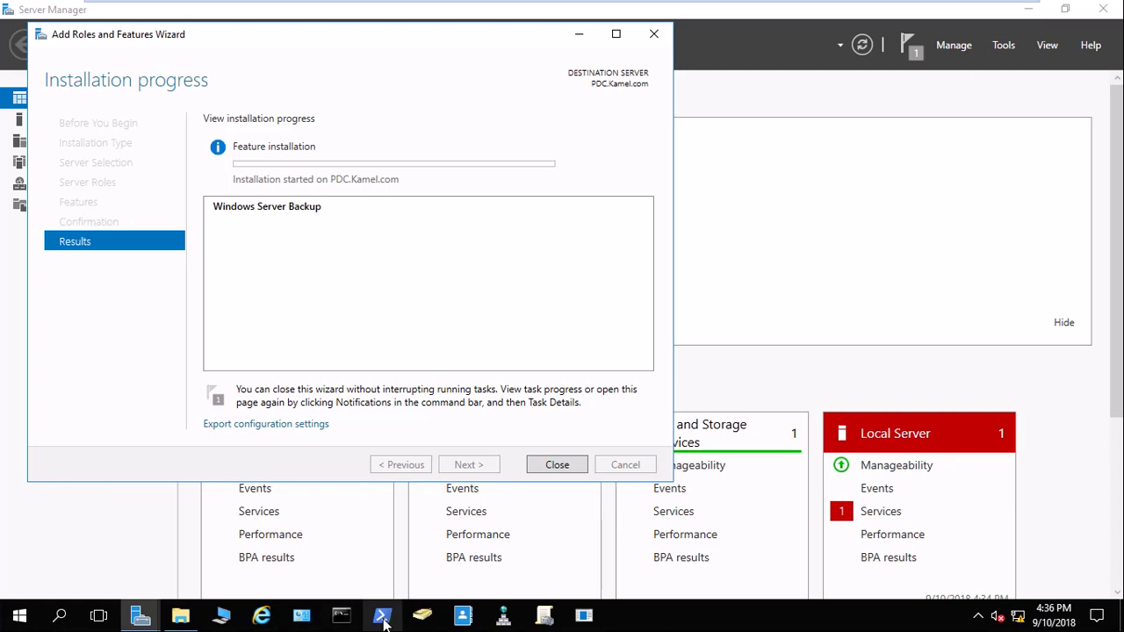
click(356, 620)
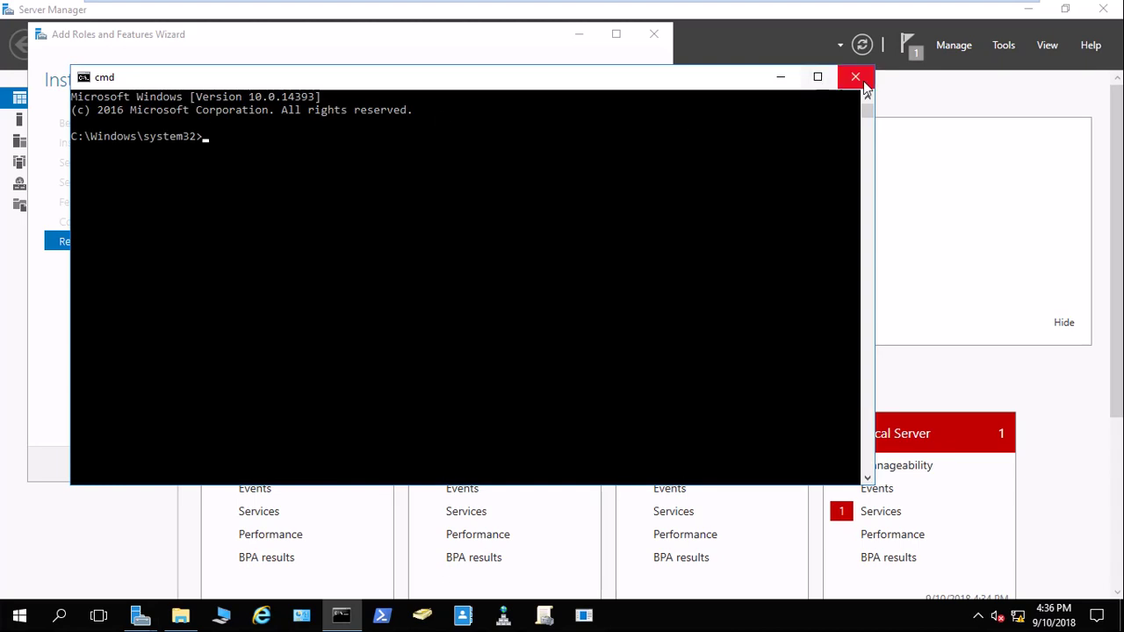
click(855, 77)
click(1003, 45)
scroll(935, 558, up, 1)
scroll(935, 580, down, 1)
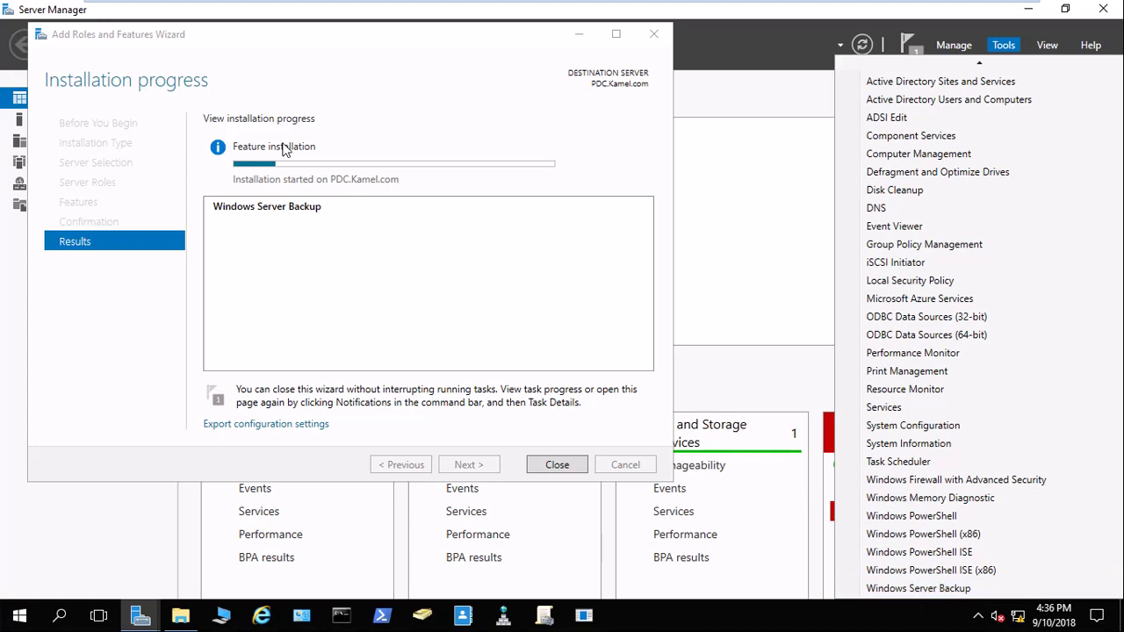
Switch to the PDC2003 10.0.0.100 virtual machine, unlock its Administrator session and refresh the desktop.
mouse_move(308, 4)
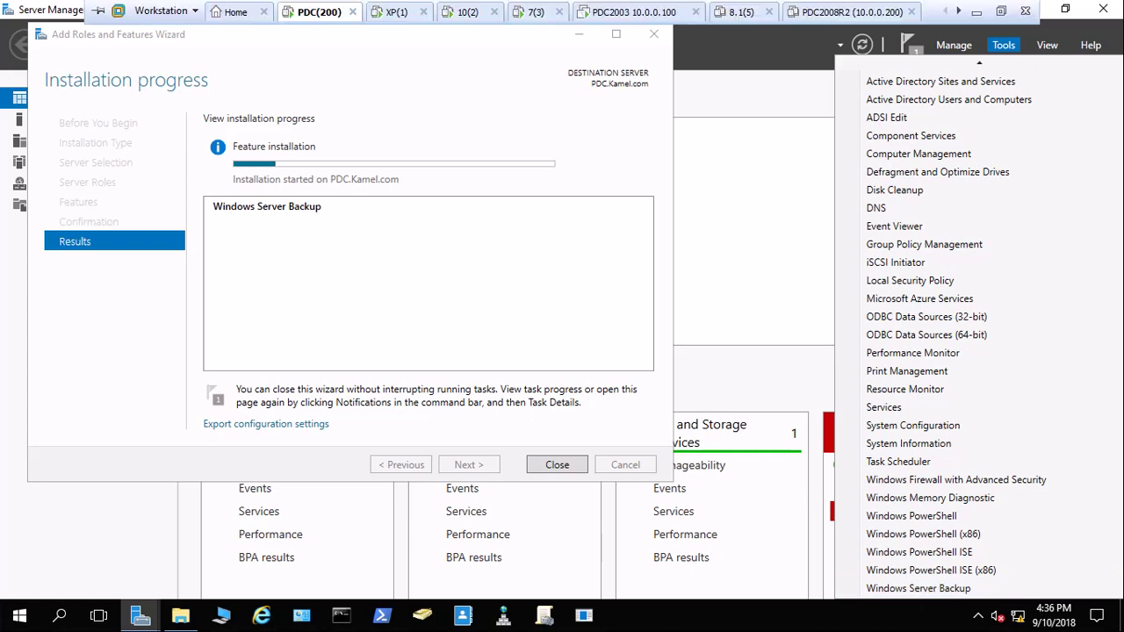
click(660, 14)
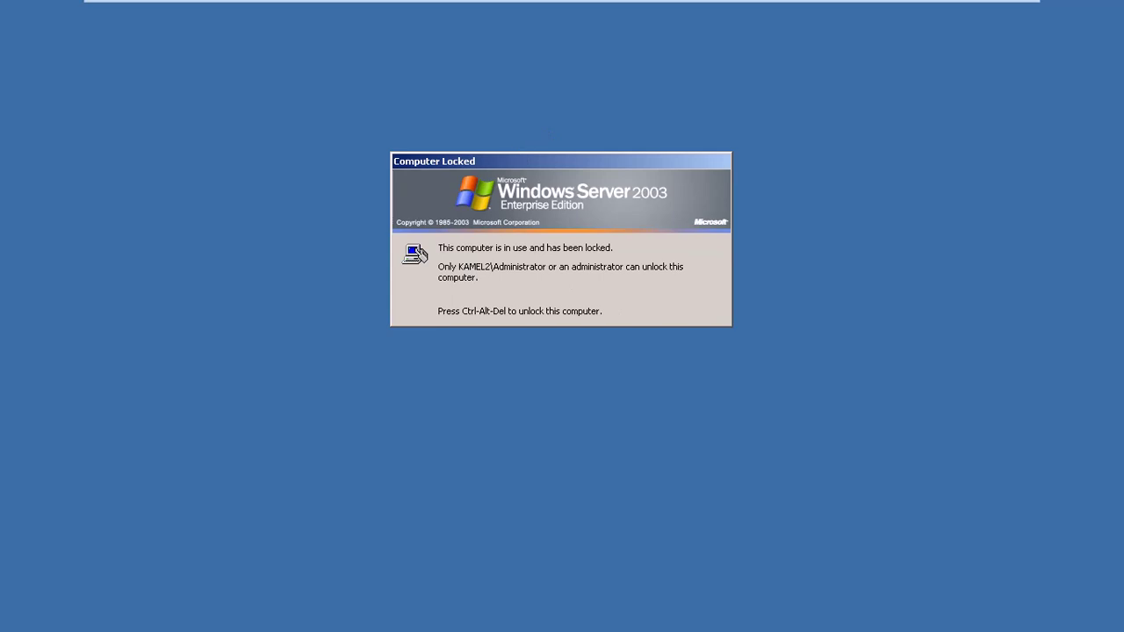
mouse_move(627, 68)
right_click(625, 20)
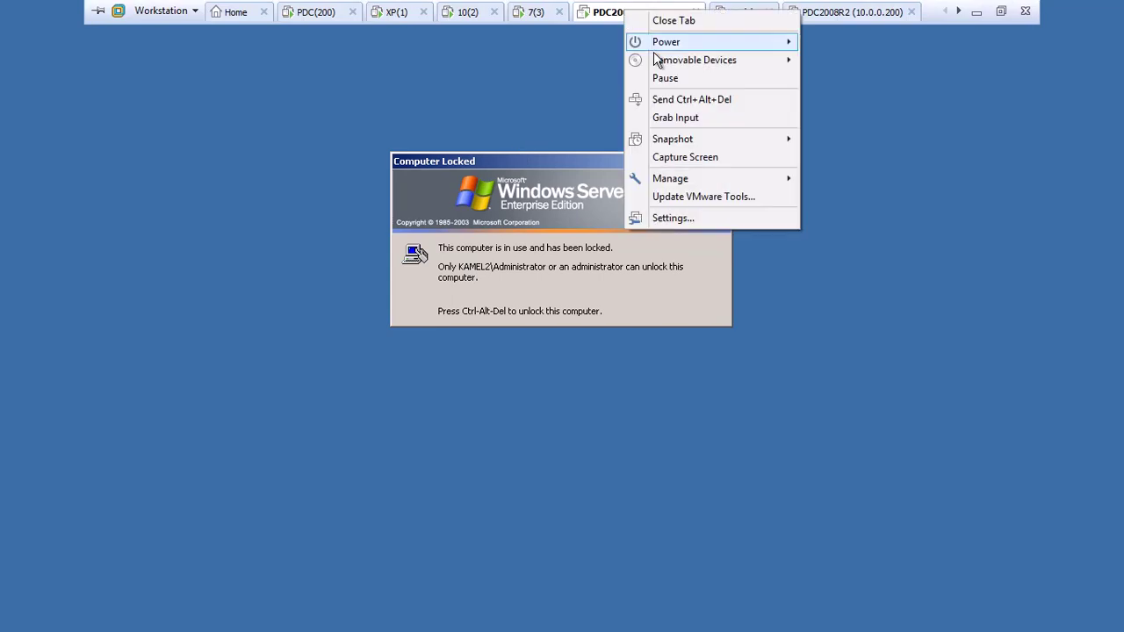
click(684, 100)
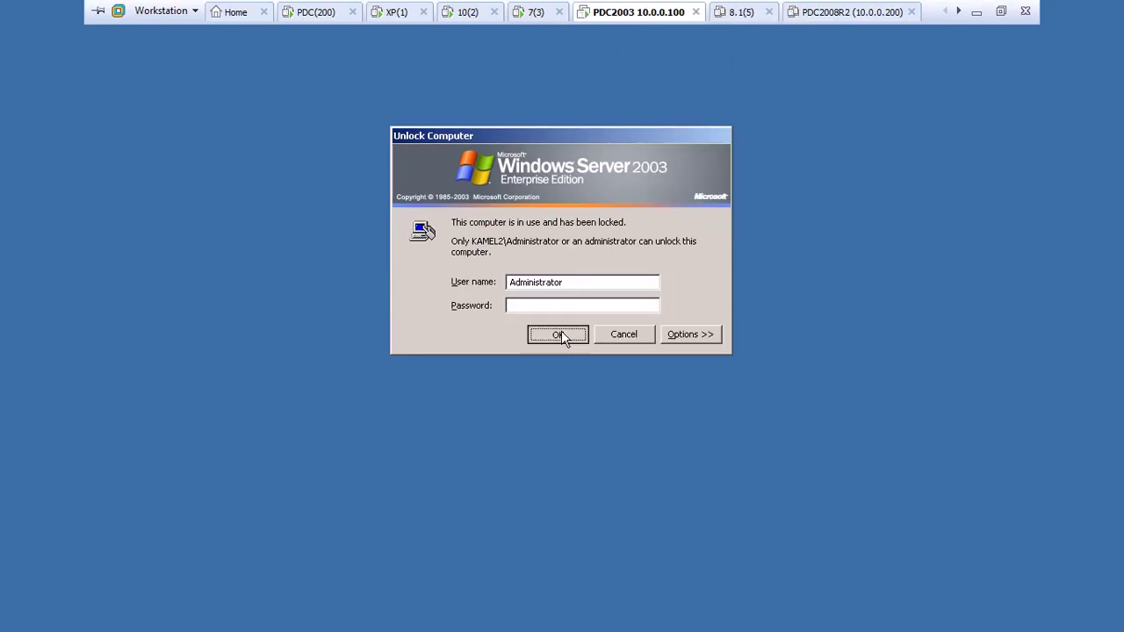
click(562, 332)
right_click(531, 276)
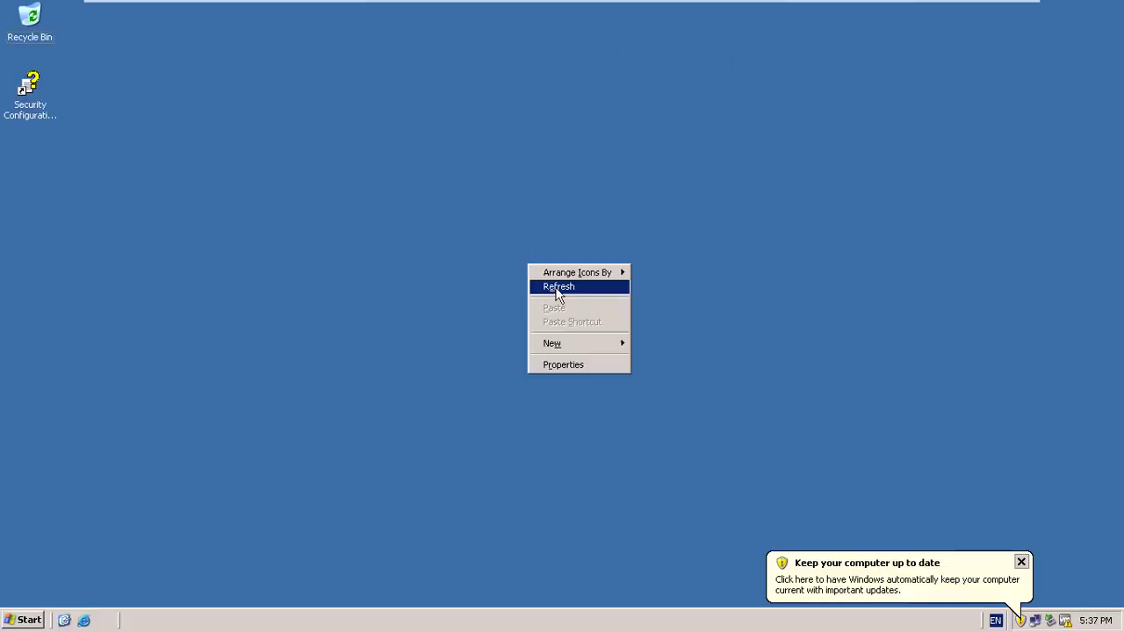
click(556, 288)
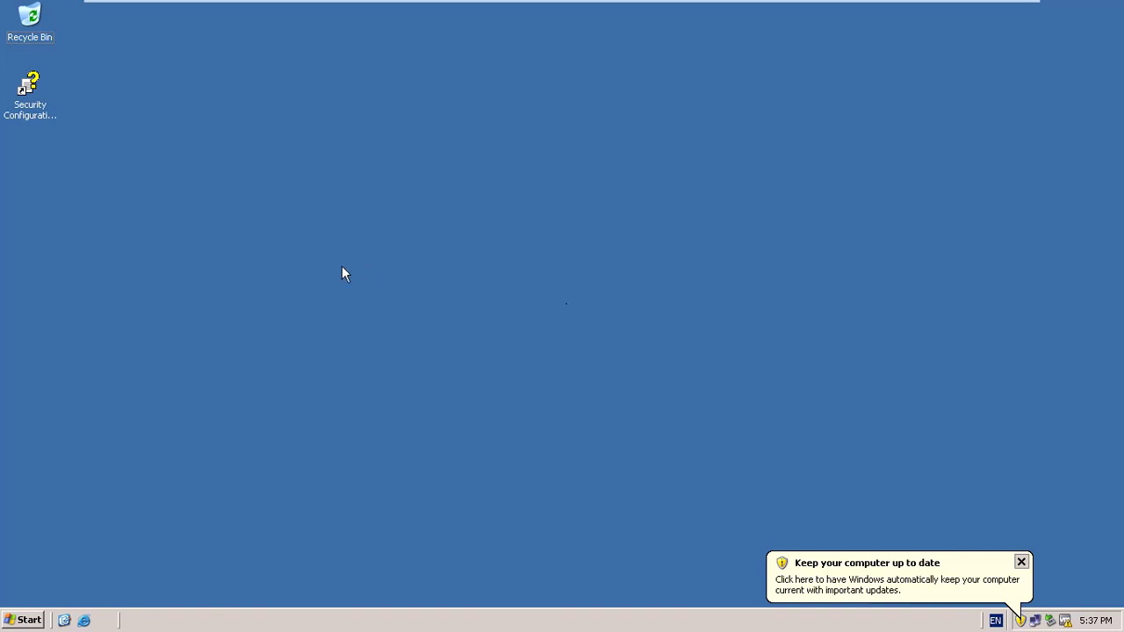
click(29, 620)
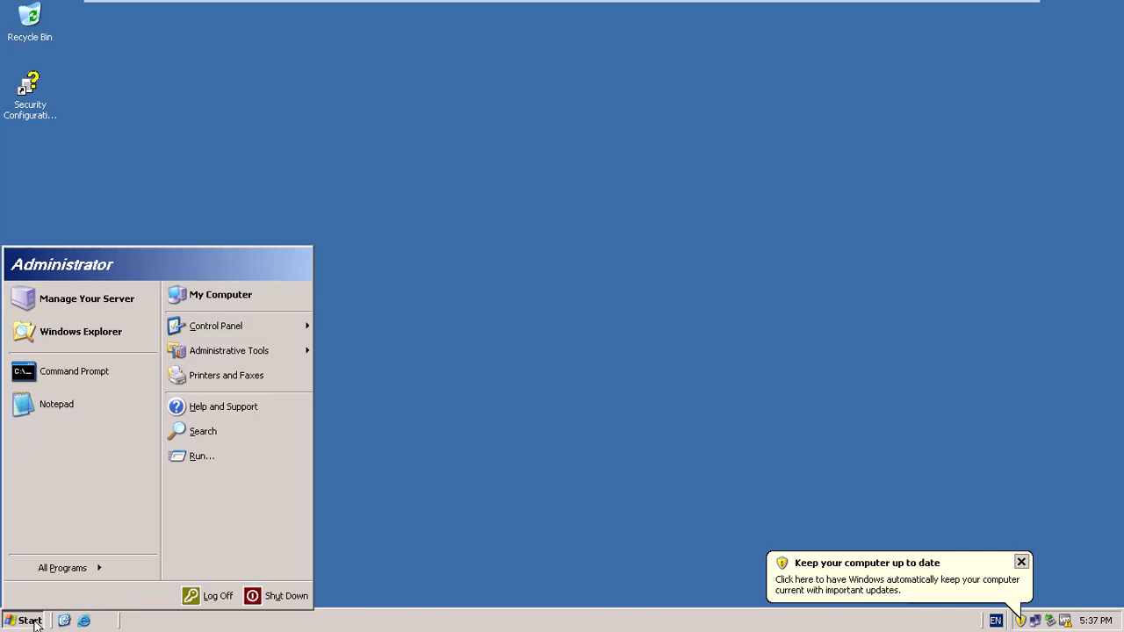
mouse_move(250, 350)
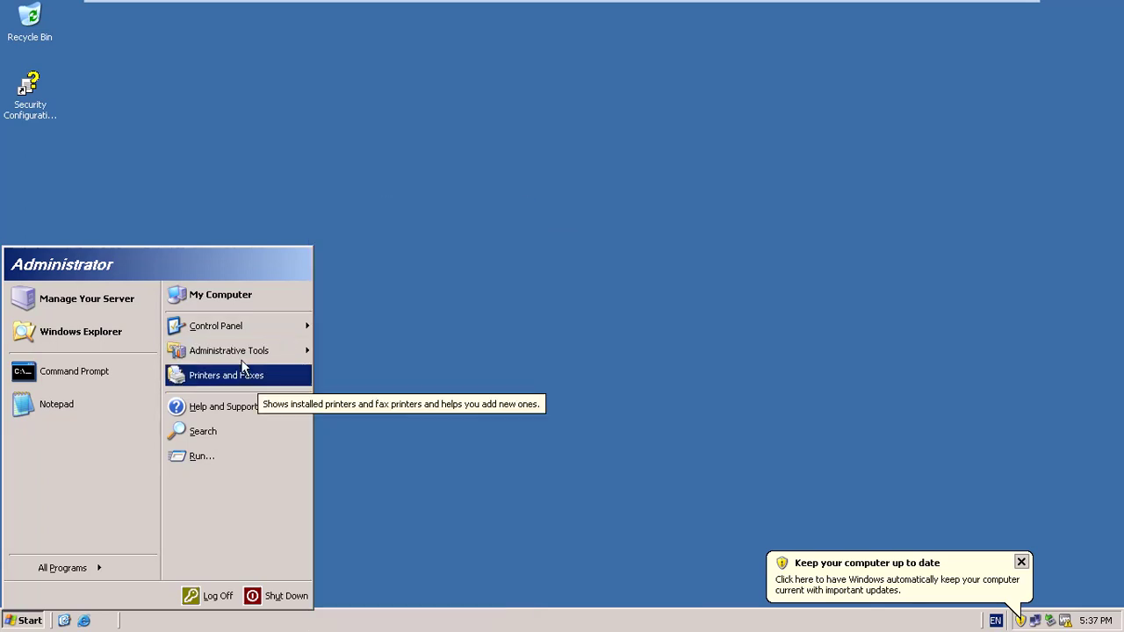
mouse_move(238, 332)
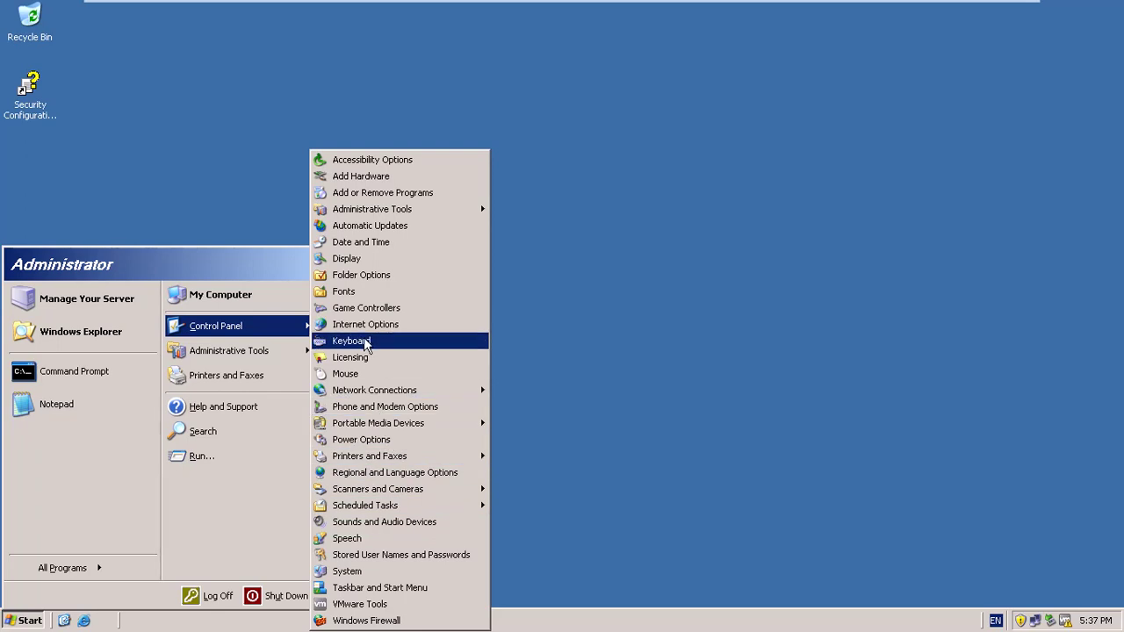
mouse_move(411, 211)
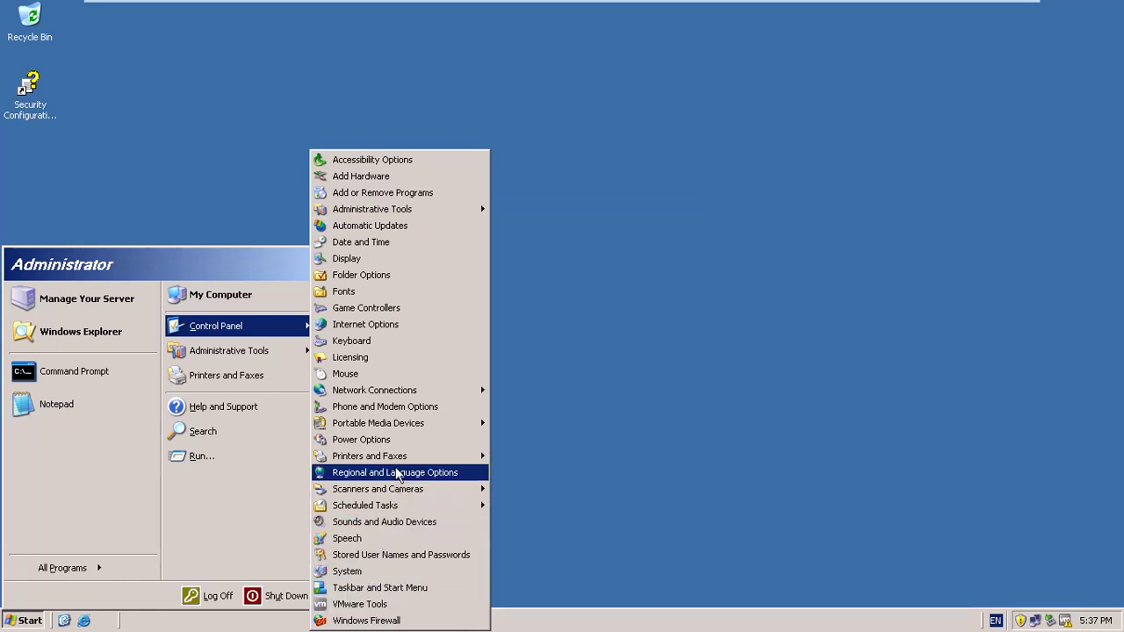
mouse_move(393, 392)
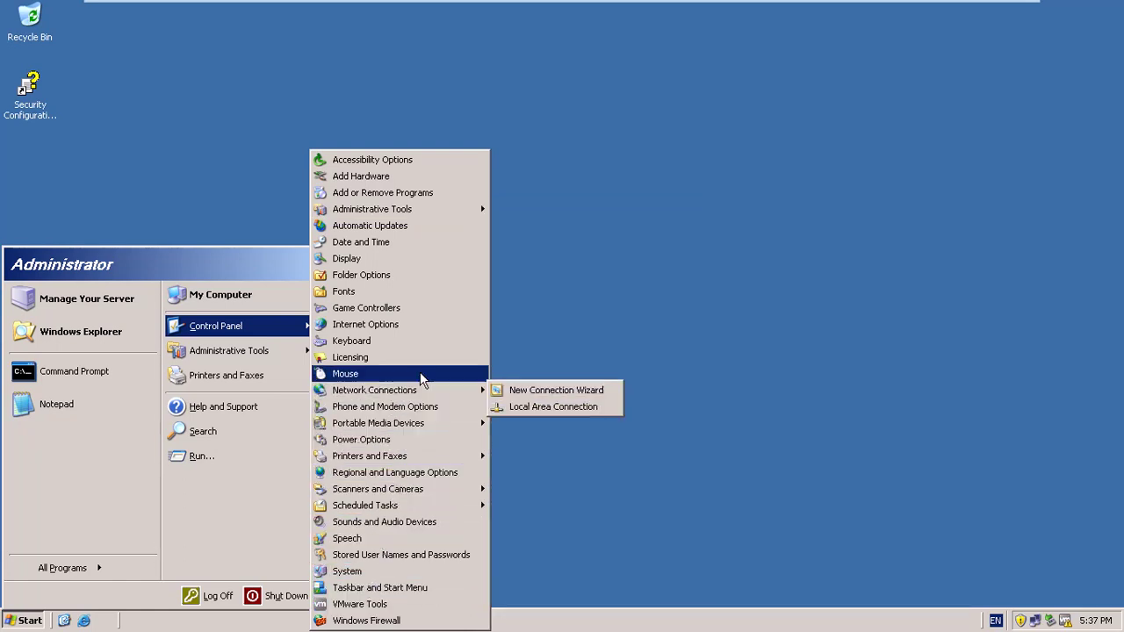
Create a desktop shortcut to ntbackup, keeping the name ntbackup.exe.
right_click(605, 194)
mouse_move(674, 271)
click(752, 287)
text(ntbac)
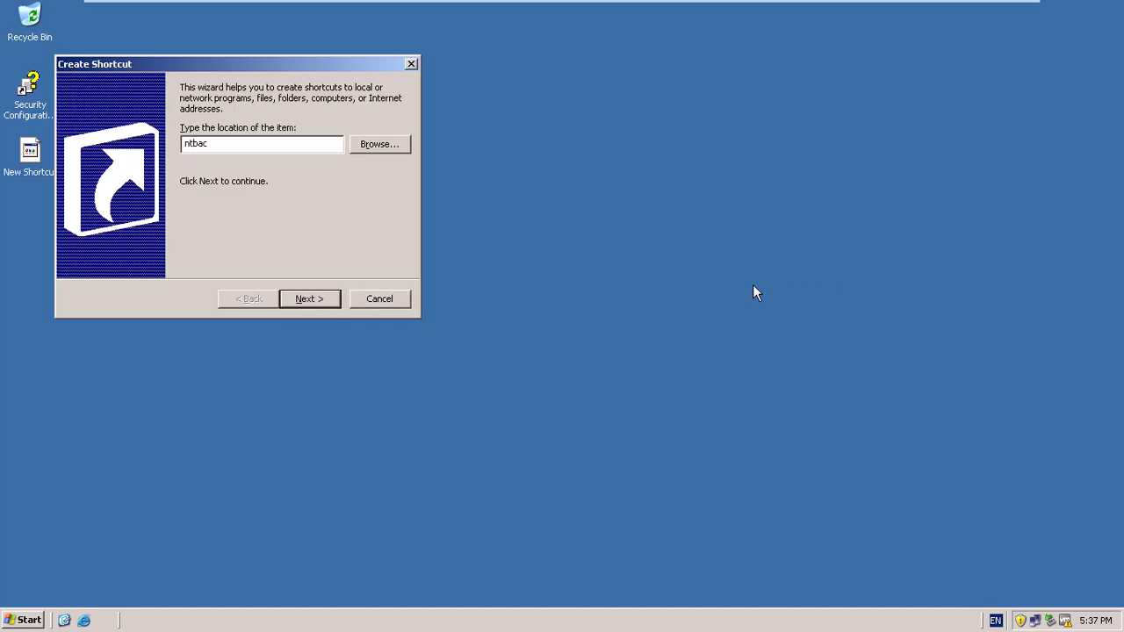
key(Return)
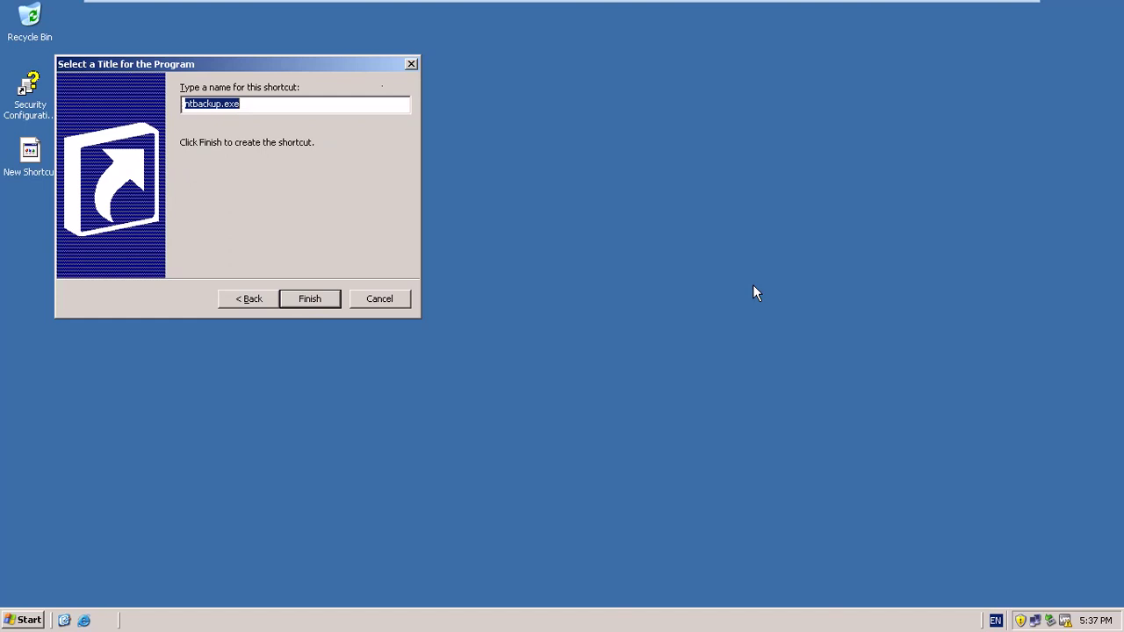
key(Return)
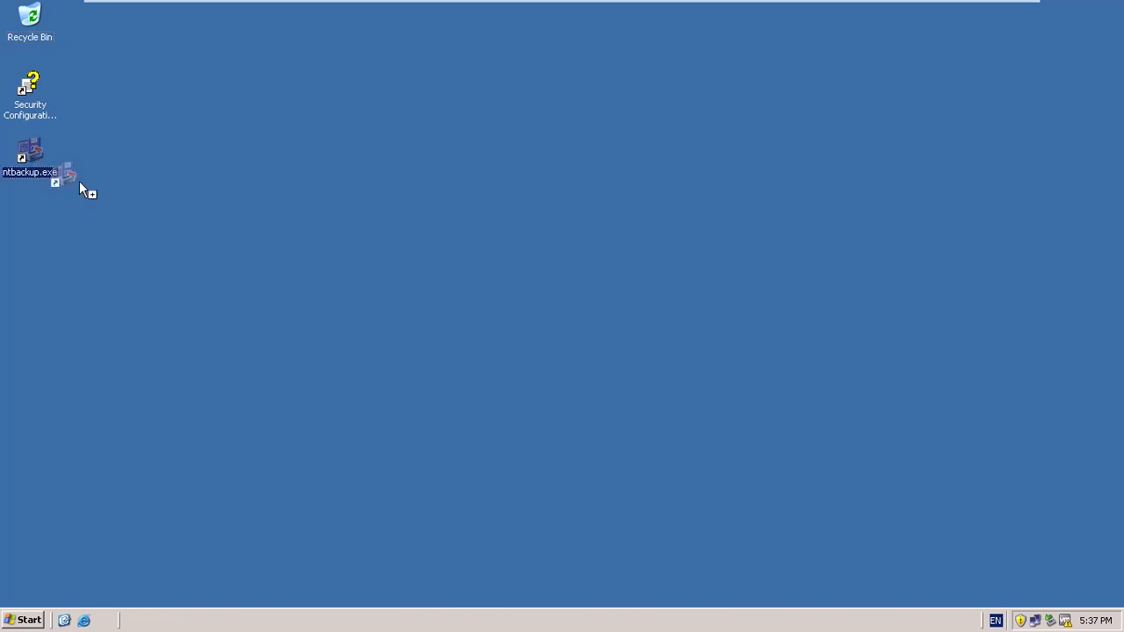
drag(124, 241, 124, 240)
Check the Windows Server Backup installation on PDC(200), and minimize the virtual machine window to the sketch.
mouse_move(418, 19)
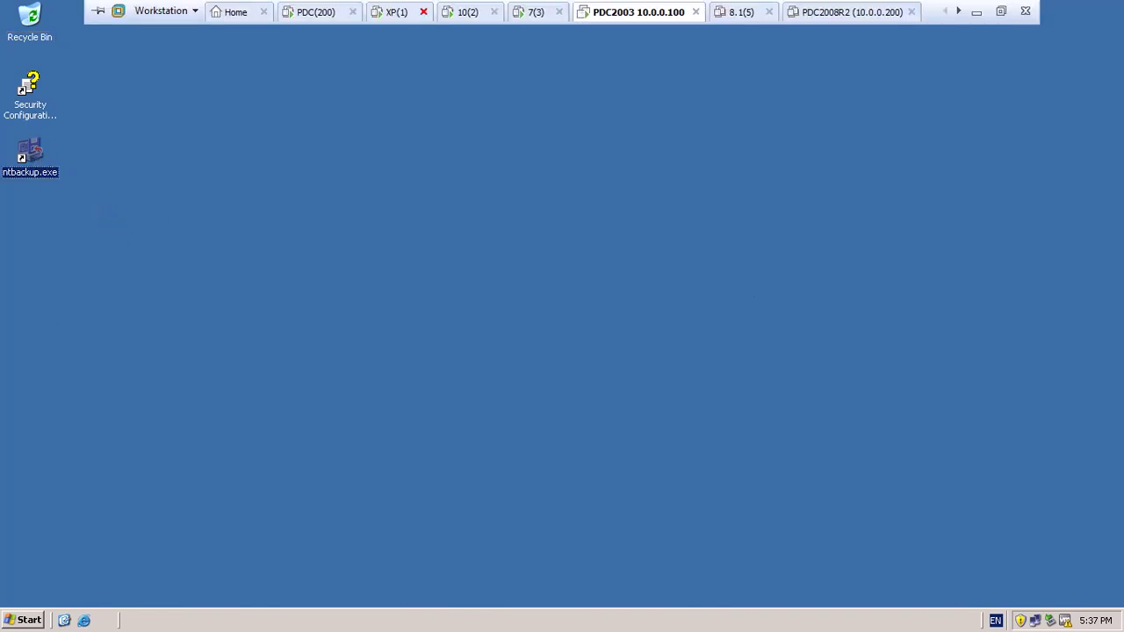
click(318, 12)
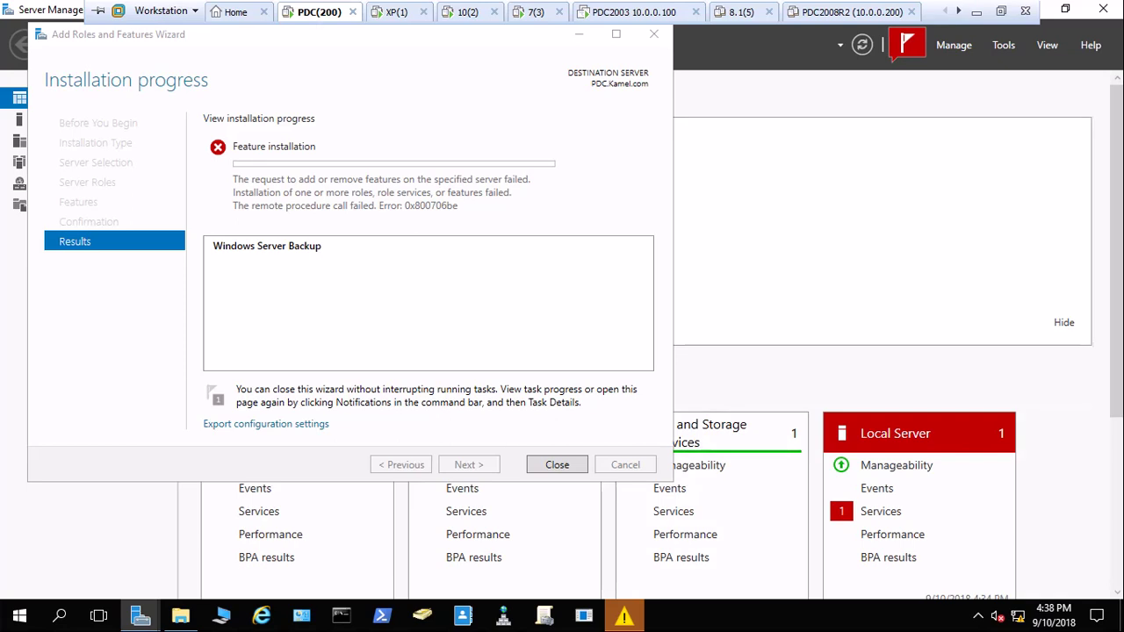
click(977, 12)
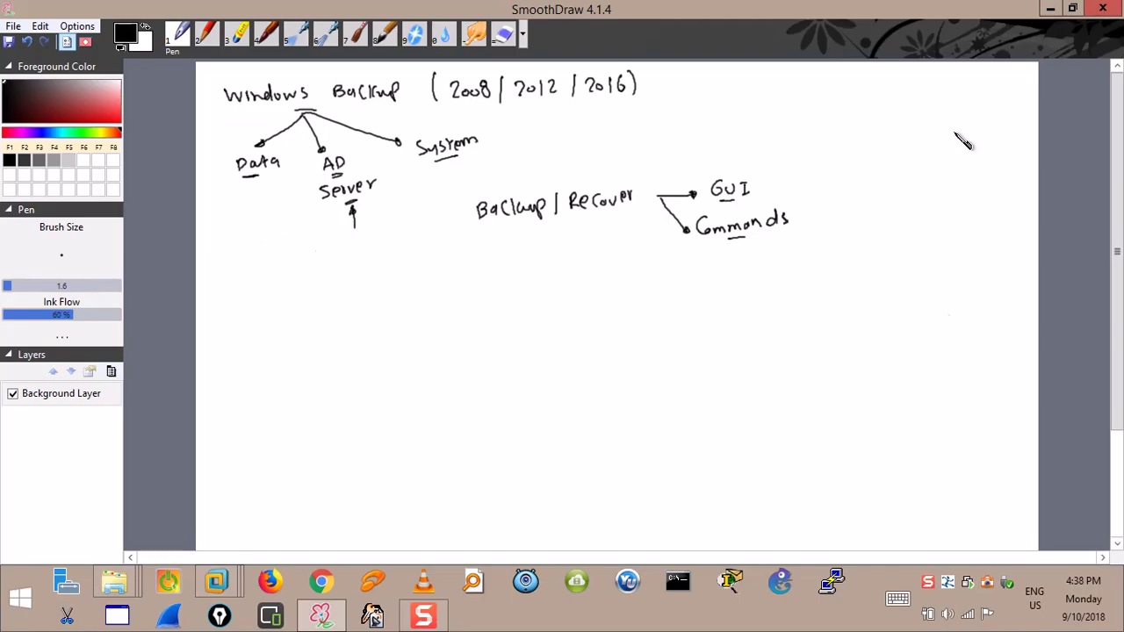
click(418, 620)
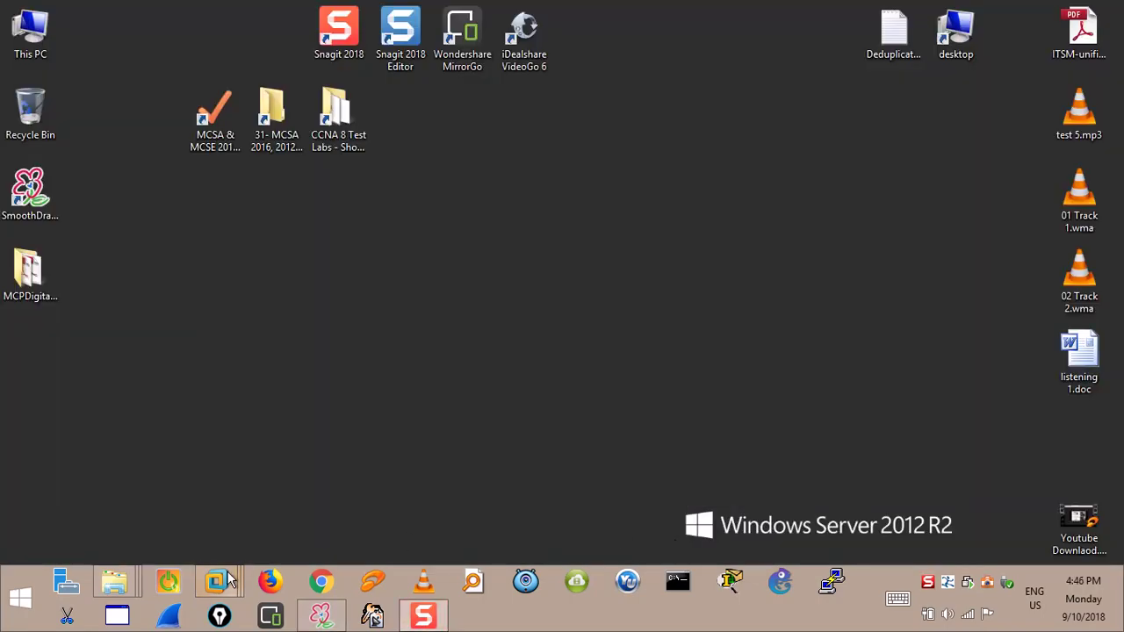
Reopen the PDC(200) virtual machine, close the Add Roles and Features wizard and open the Windows Server Backup console.
mouse_move(217, 581)
click(215, 497)
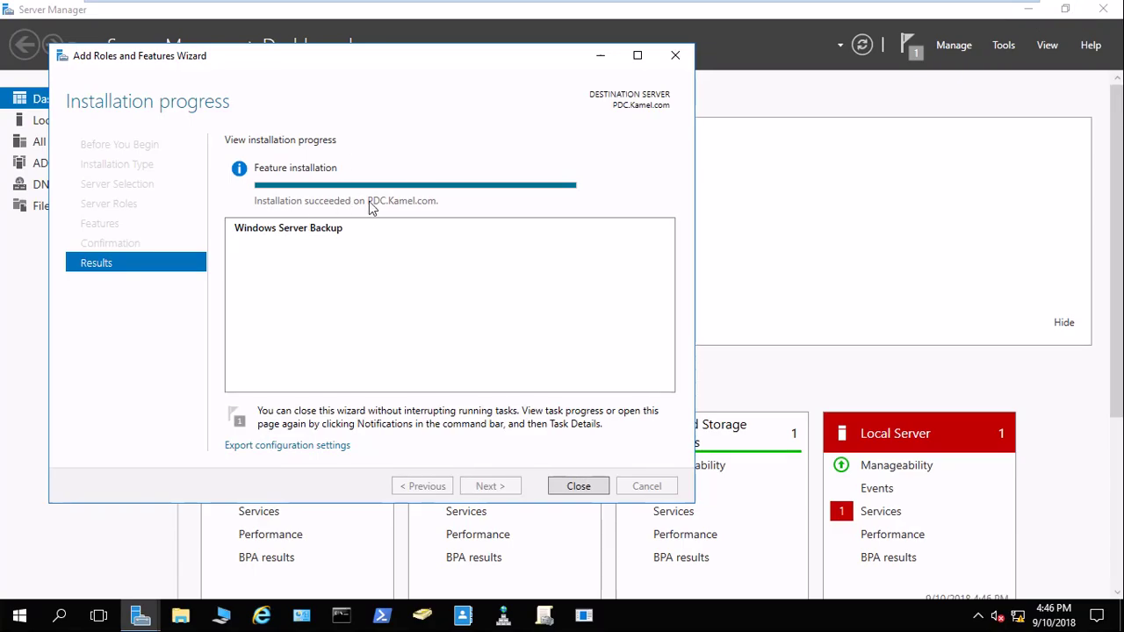
click(579, 487)
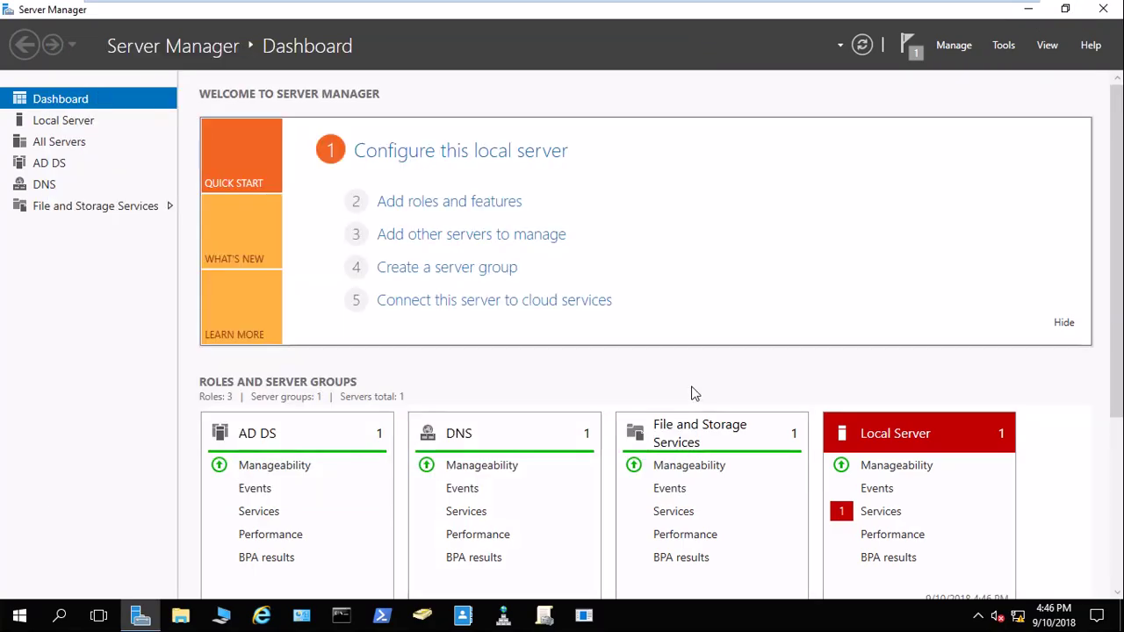
click(1002, 46)
scroll(931, 491, down, 1)
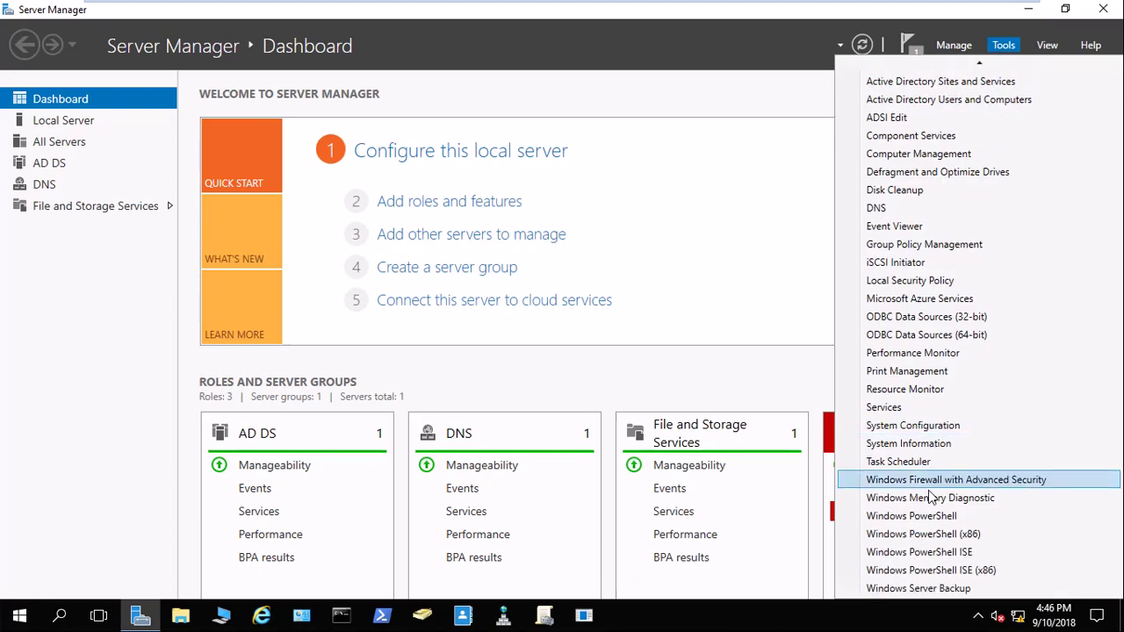
click(944, 589)
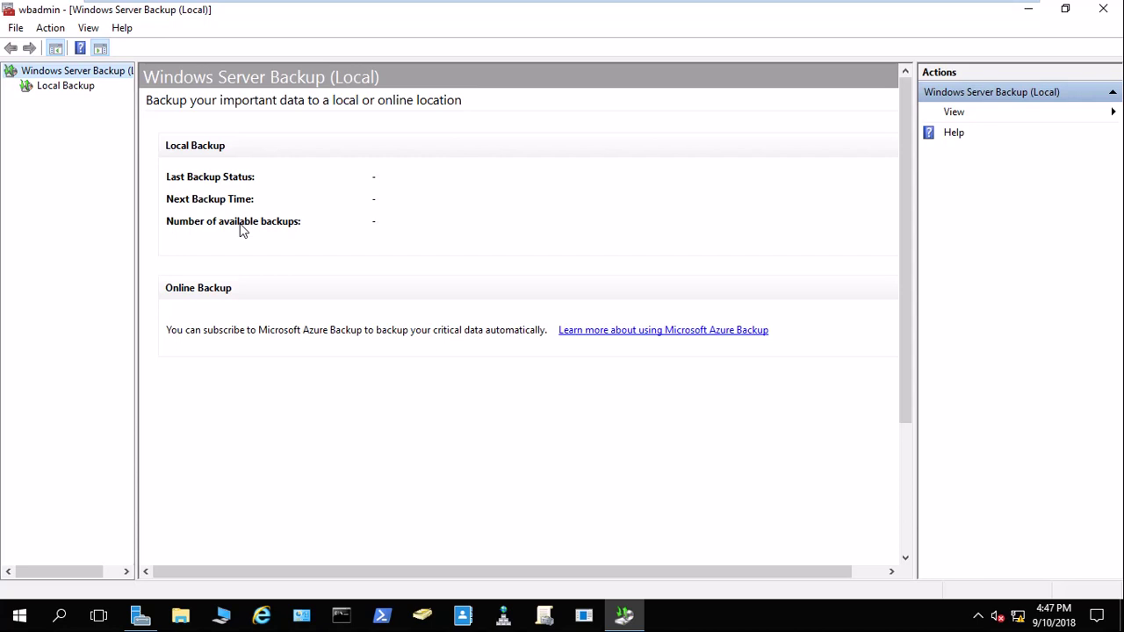
Review the Windows Server Backup overview and Local Backup pages, and switch to the PDC2003 10.0.0.100 virtual machine.
scroll(316, 226, down, 3)
scroll(312, 226, up, 3)
click(68, 86)
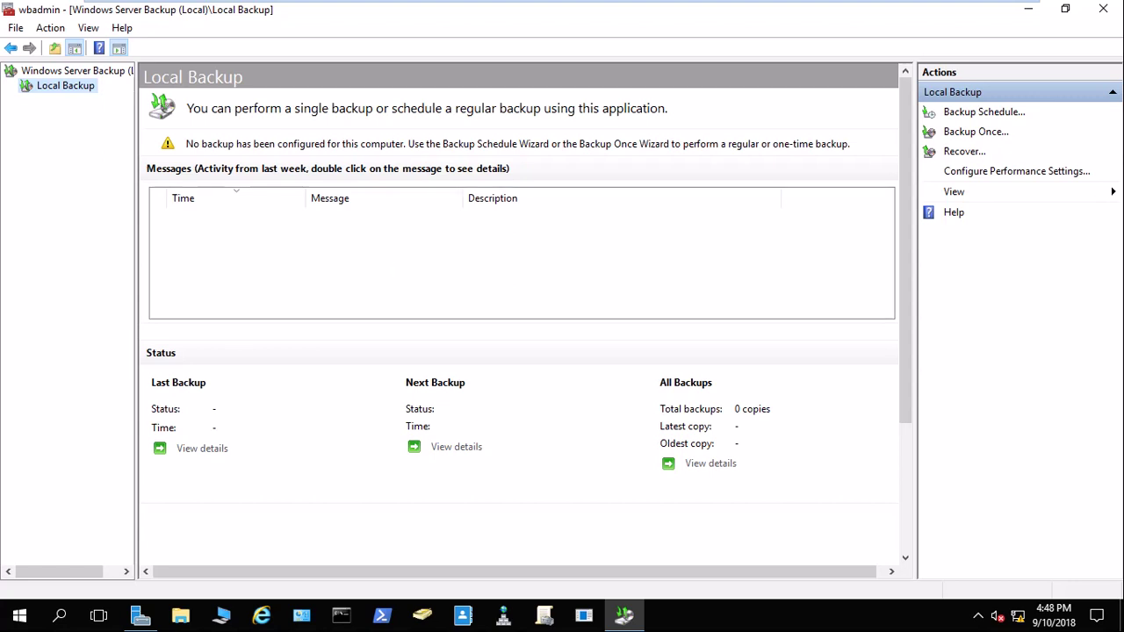
mouse_move(562, 2)
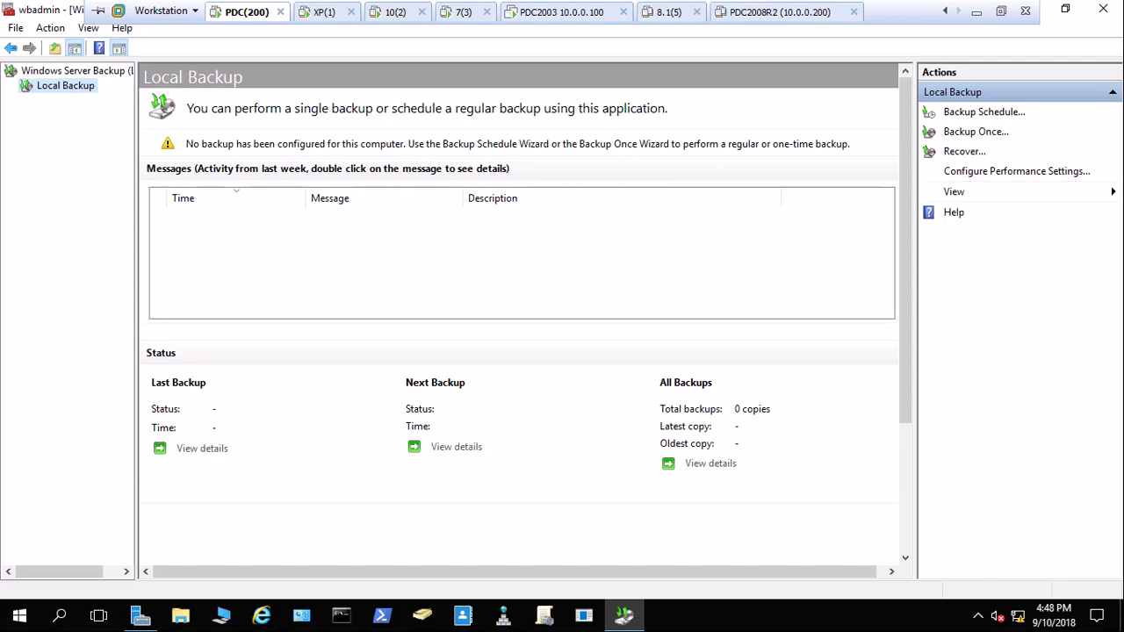
click(562, 11)
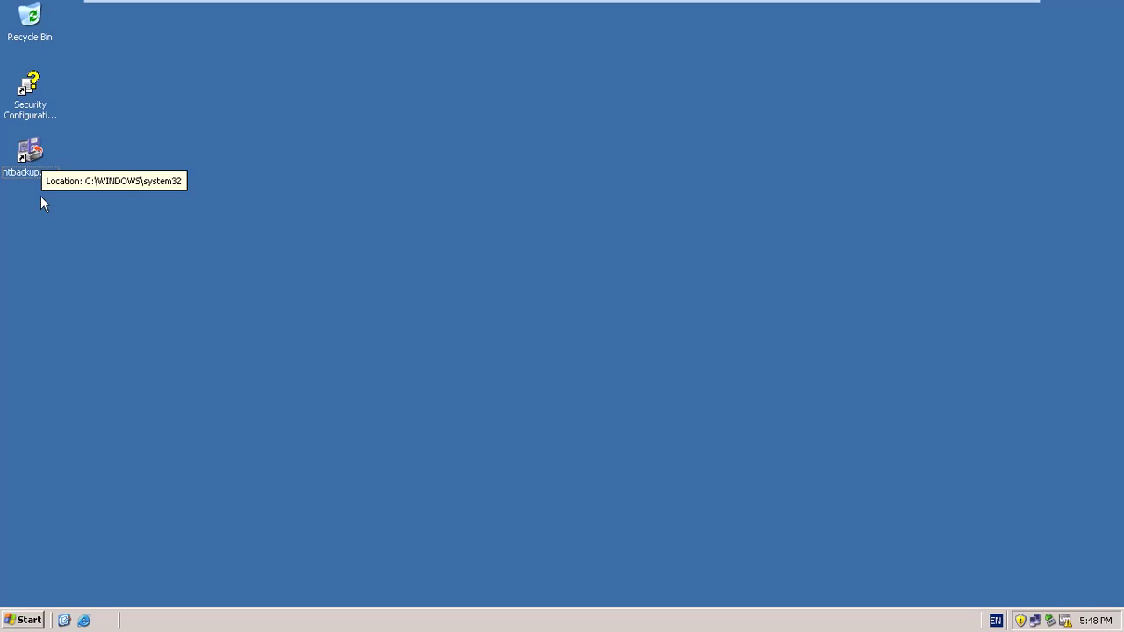
Start the Backup utility from the ntbackup.exe desktop shortcut and again from the System Tools programs, and cancel both Backup or Restore wizards.
double_click(23, 156)
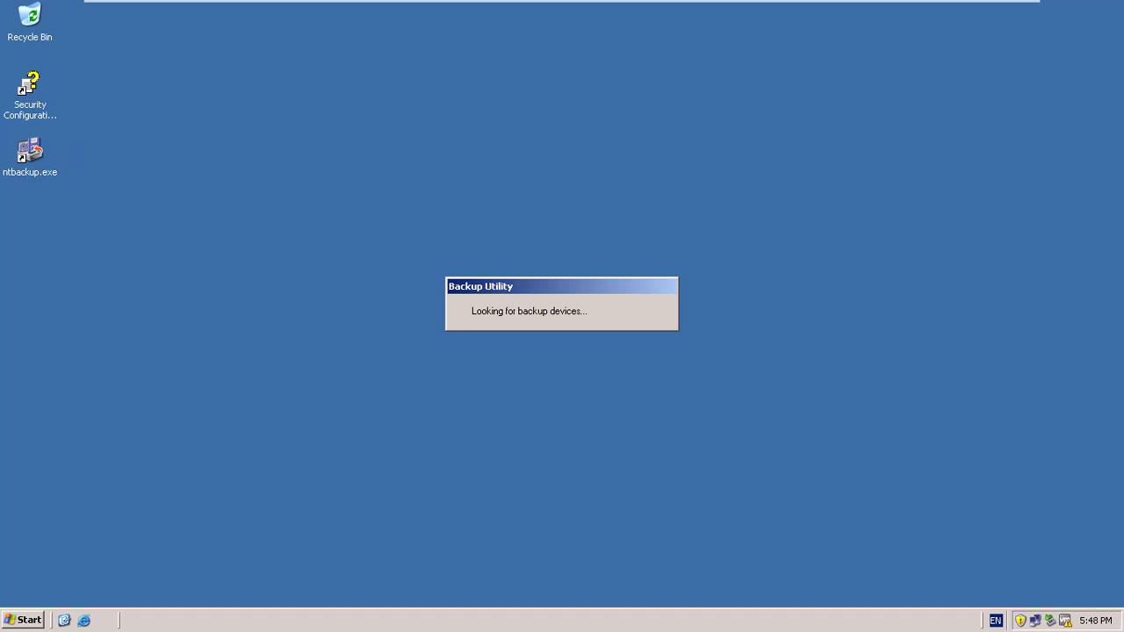
mouse_move(329, 3)
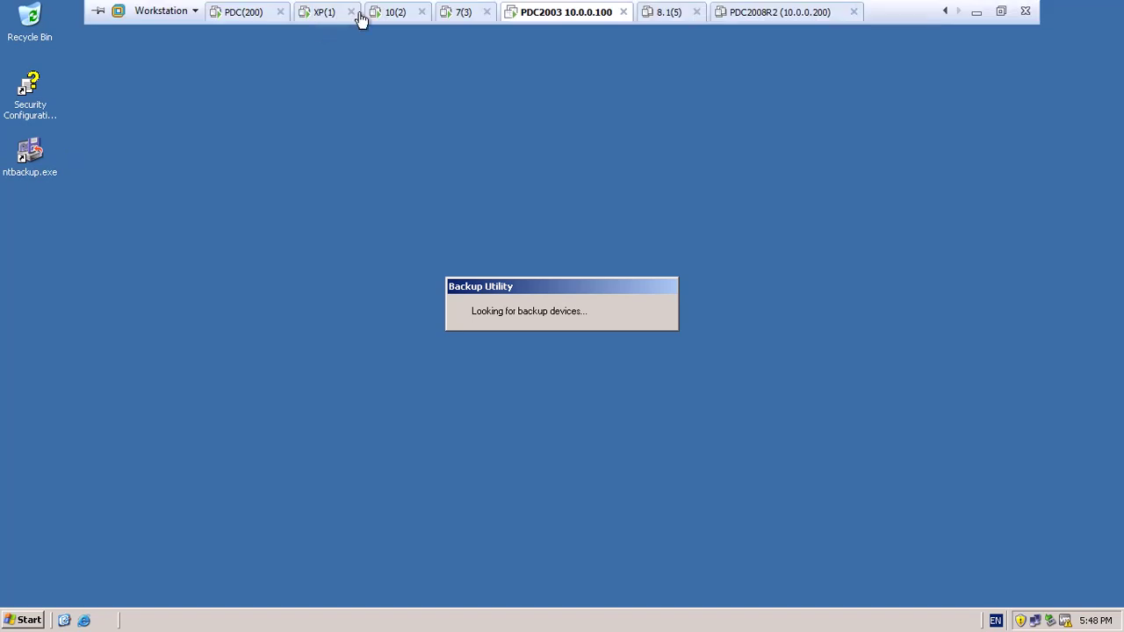
click(35, 621)
mouse_move(56, 572)
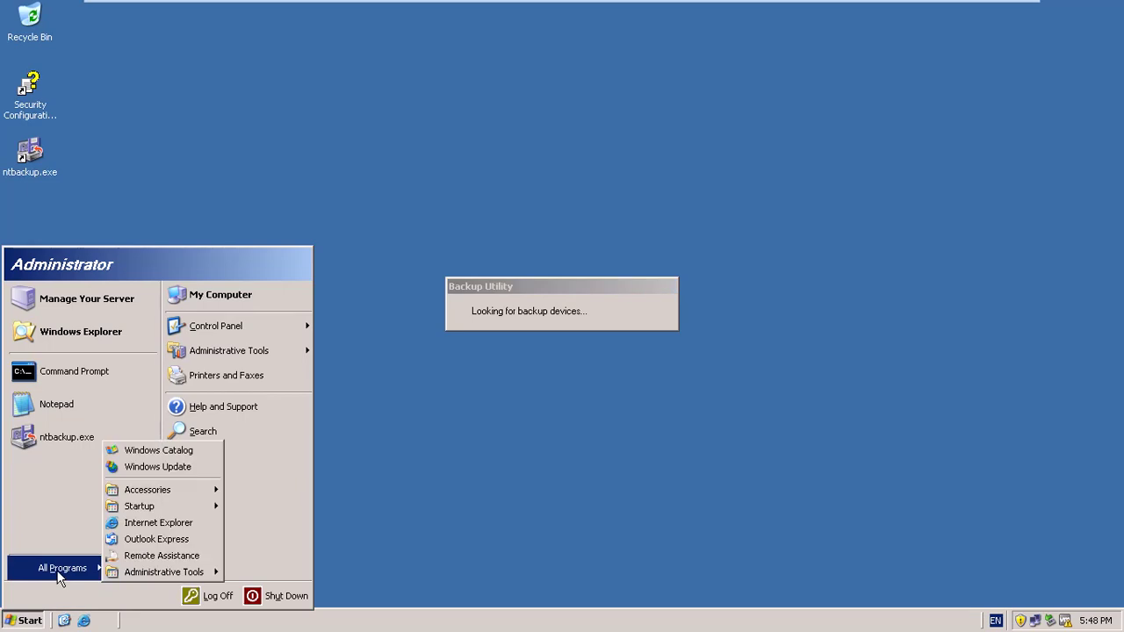
mouse_move(158, 490)
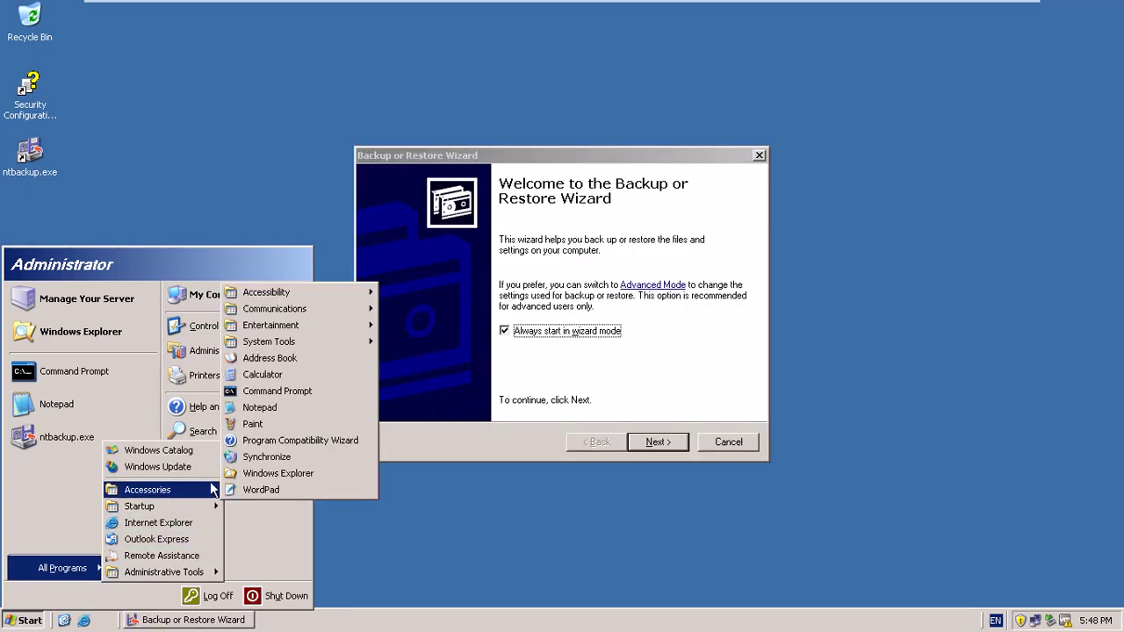
mouse_move(281, 345)
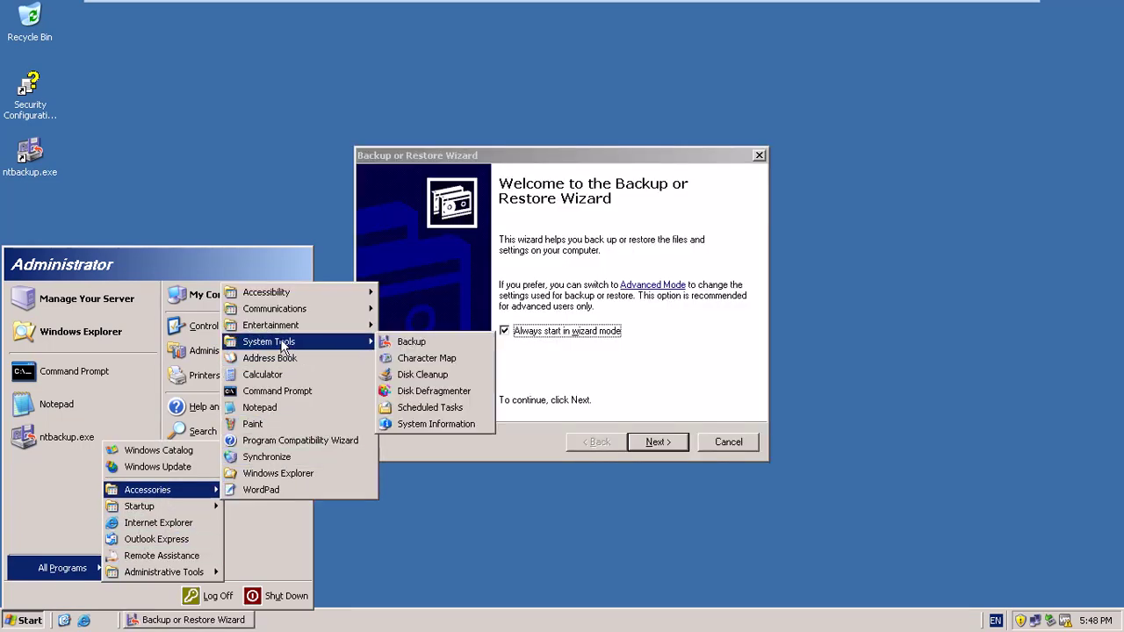
click(416, 348)
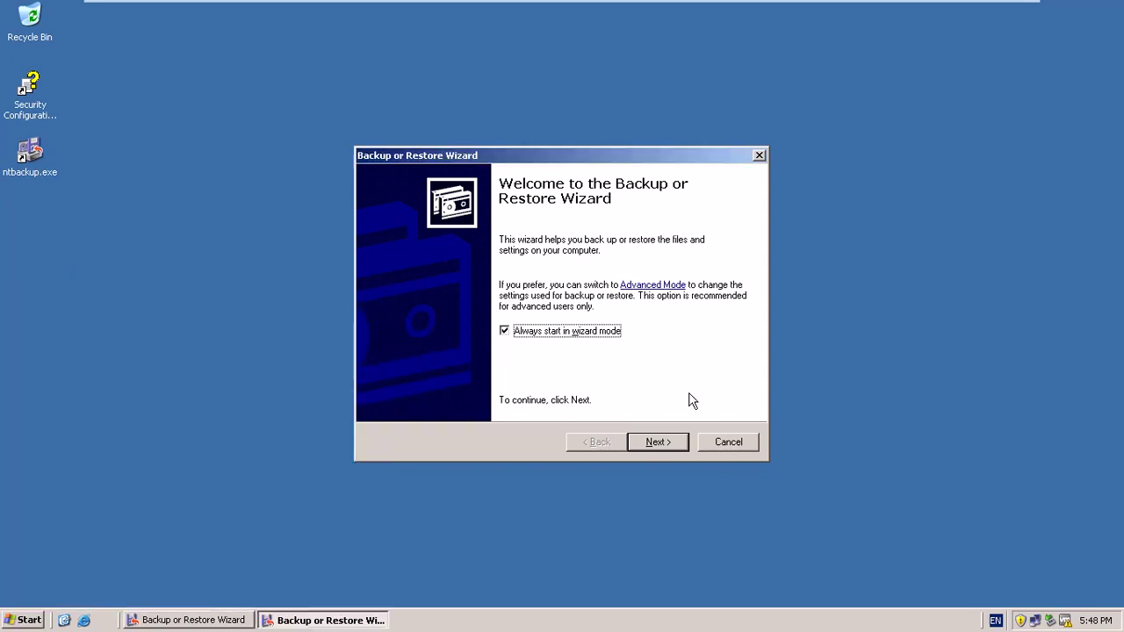
click(727, 447)
click(727, 445)
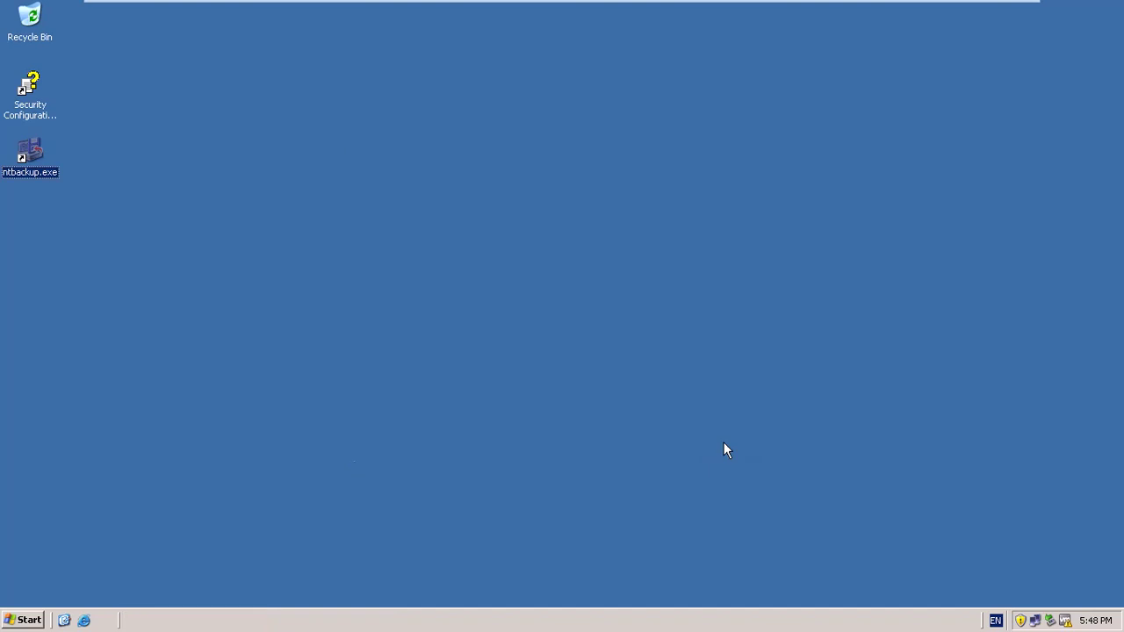
Start Backup from the System Tools programs, view the Backup or Restore Wizard welcome page and close the wizard.
click(20, 619)
click(53, 582)
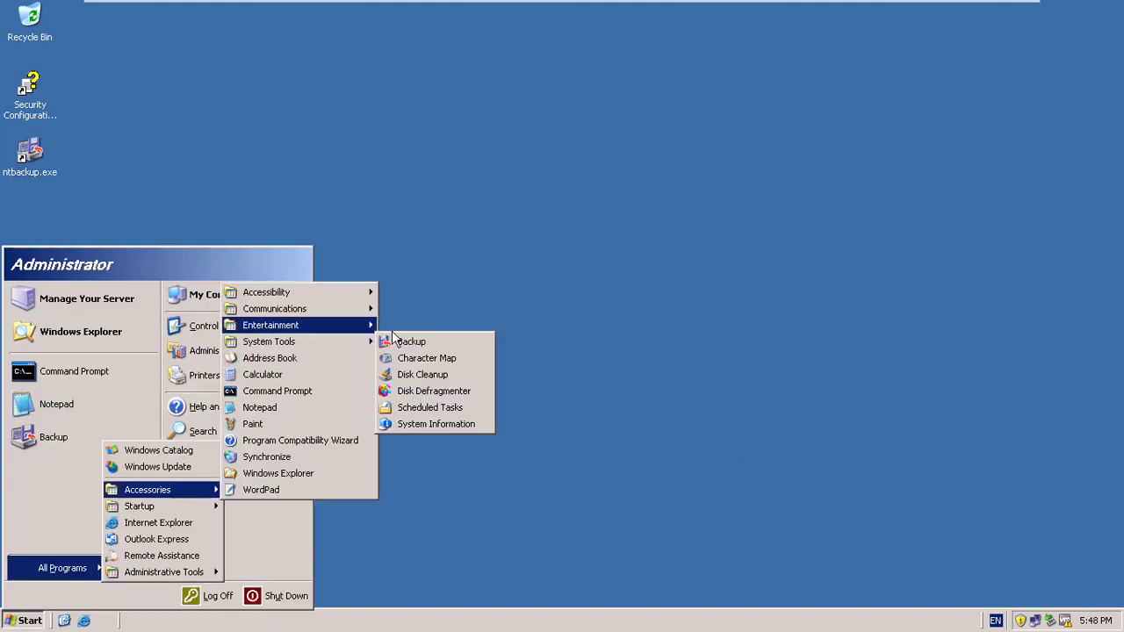
click(420, 345)
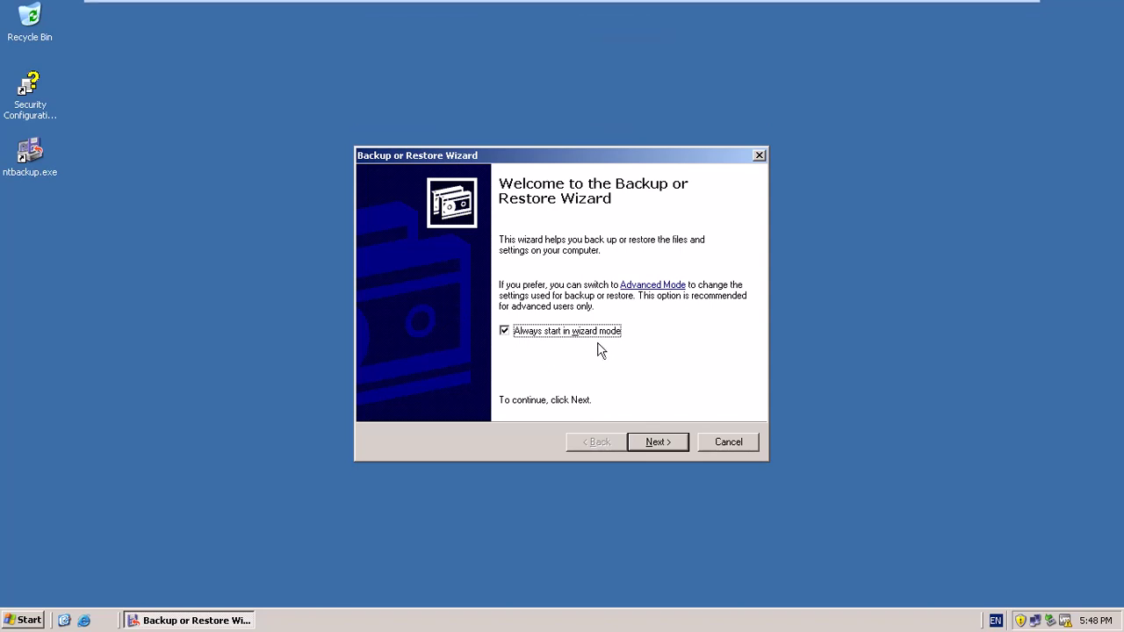
mouse_move(369, 3)
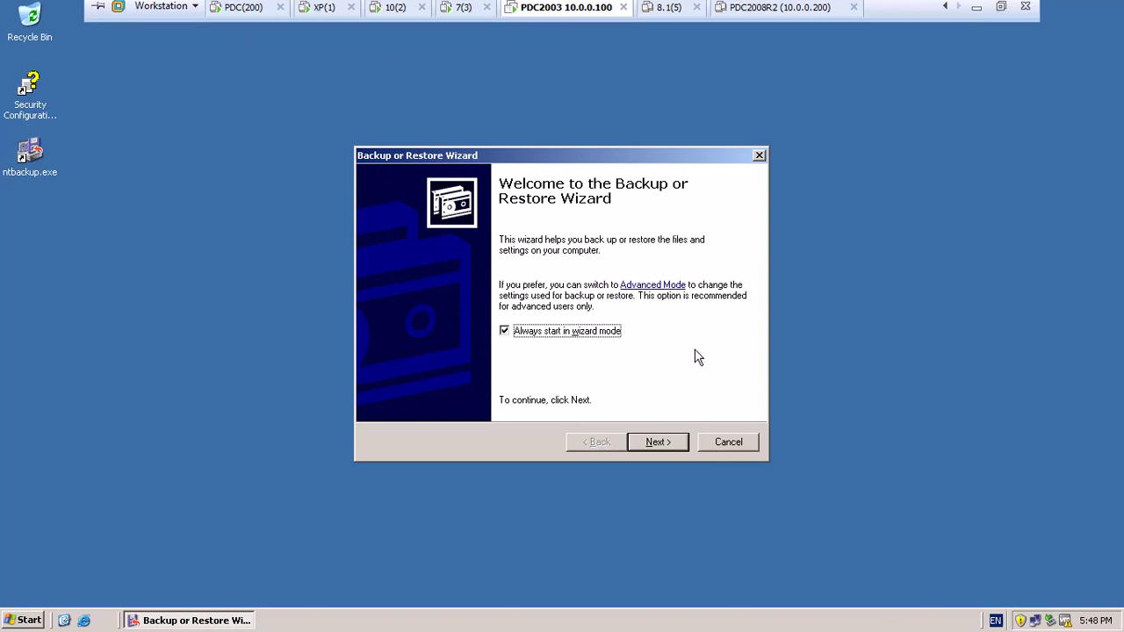
click(760, 155)
Switch to the XP(1) virtual machine and log on to the KAMEL domain with the prefilled user name and a blank password.
mouse_move(553, 12)
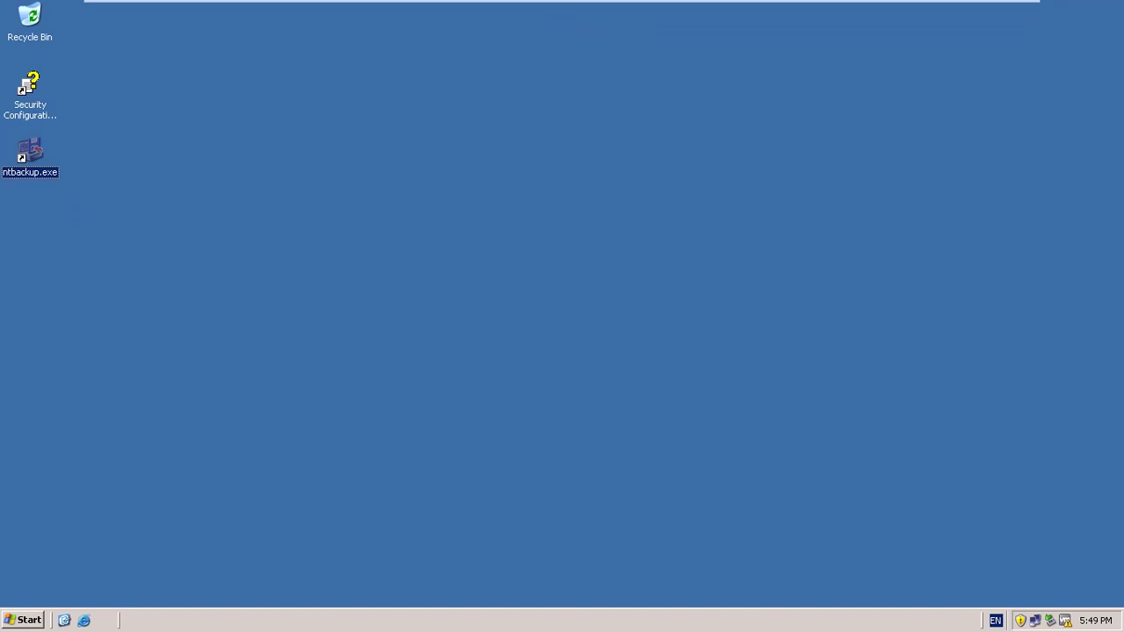
mouse_move(487, 25)
click(326, 11)
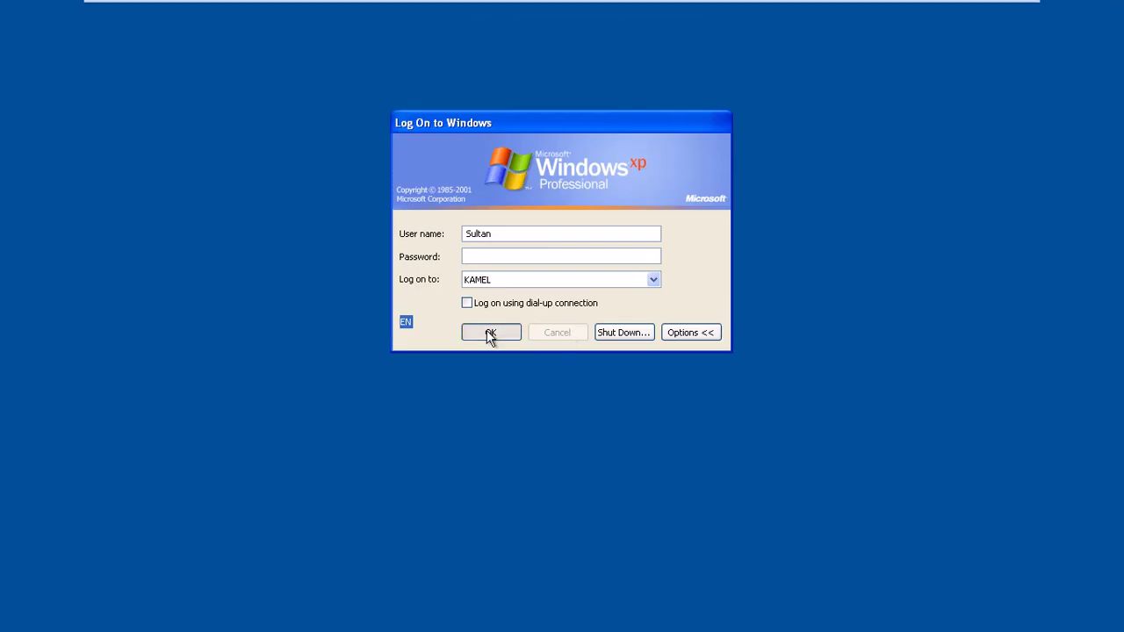
click(490, 335)
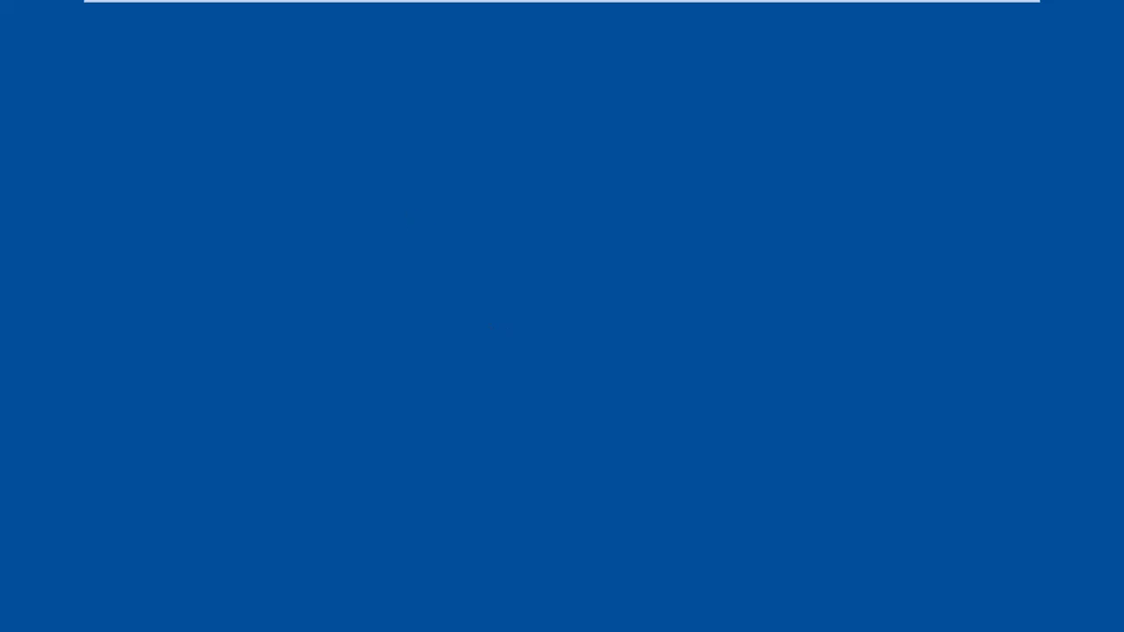
mouse_move(475, 2)
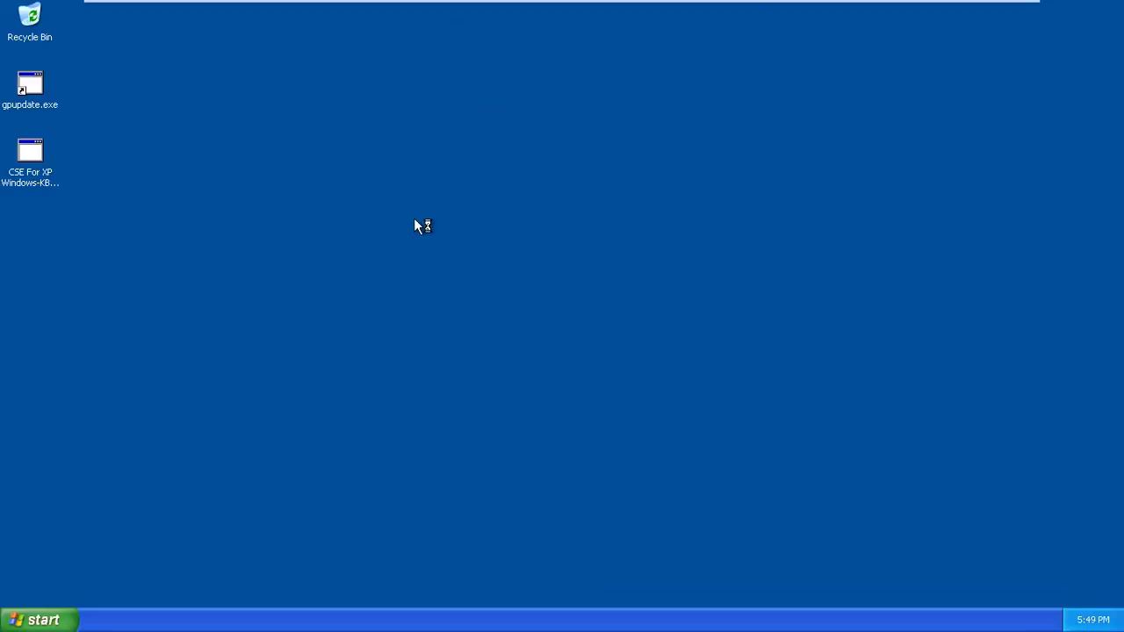
Create a desktop shortcut to ntbackup on the XP machine, keeping the name ntbackup.
right_click(469, 325)
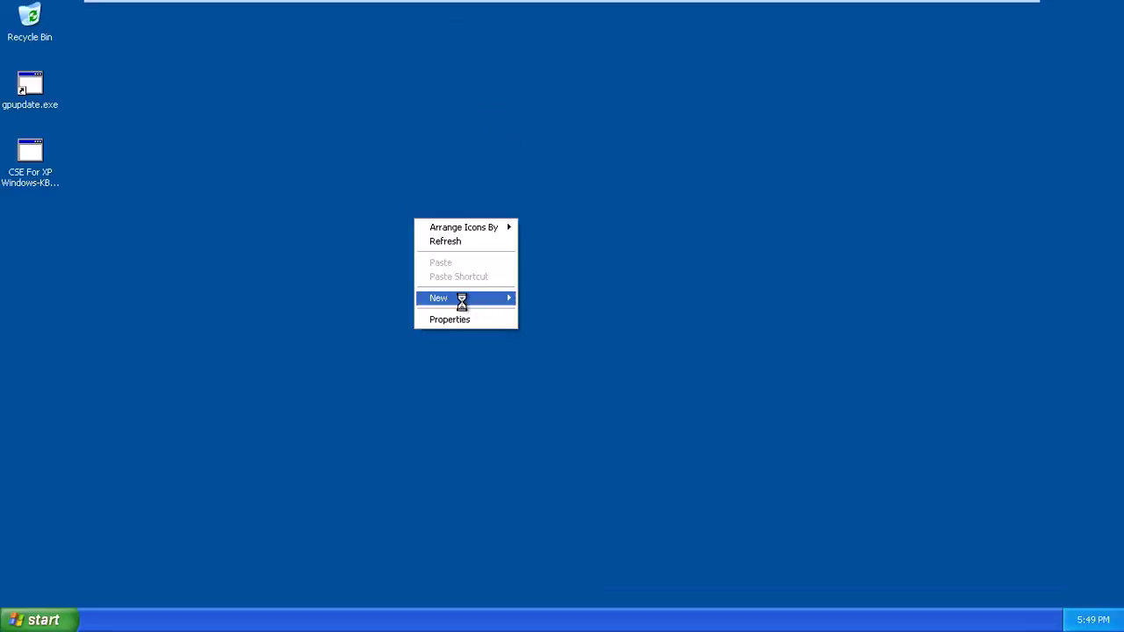
mouse_move(465, 300)
click(547, 316)
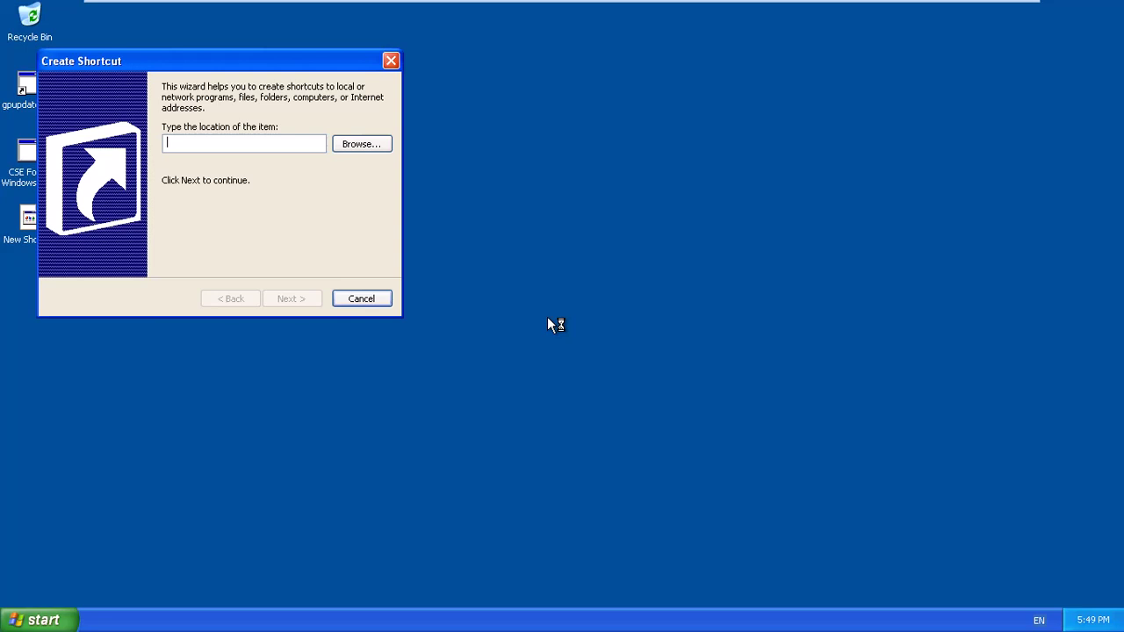
text(ntbac)
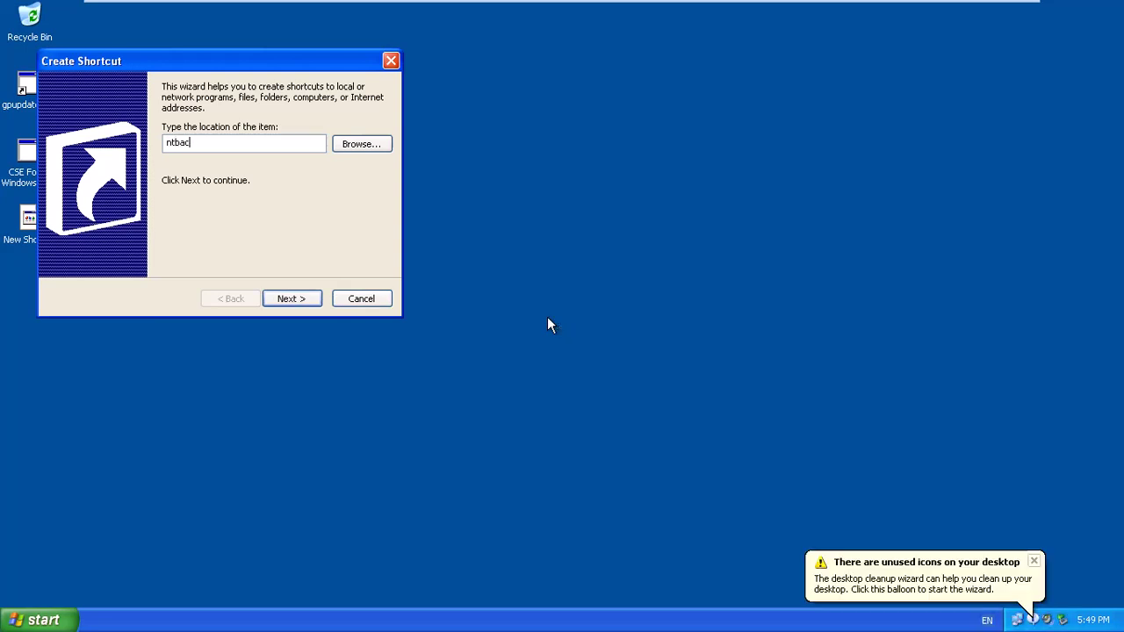
key(Return)
key(Return)
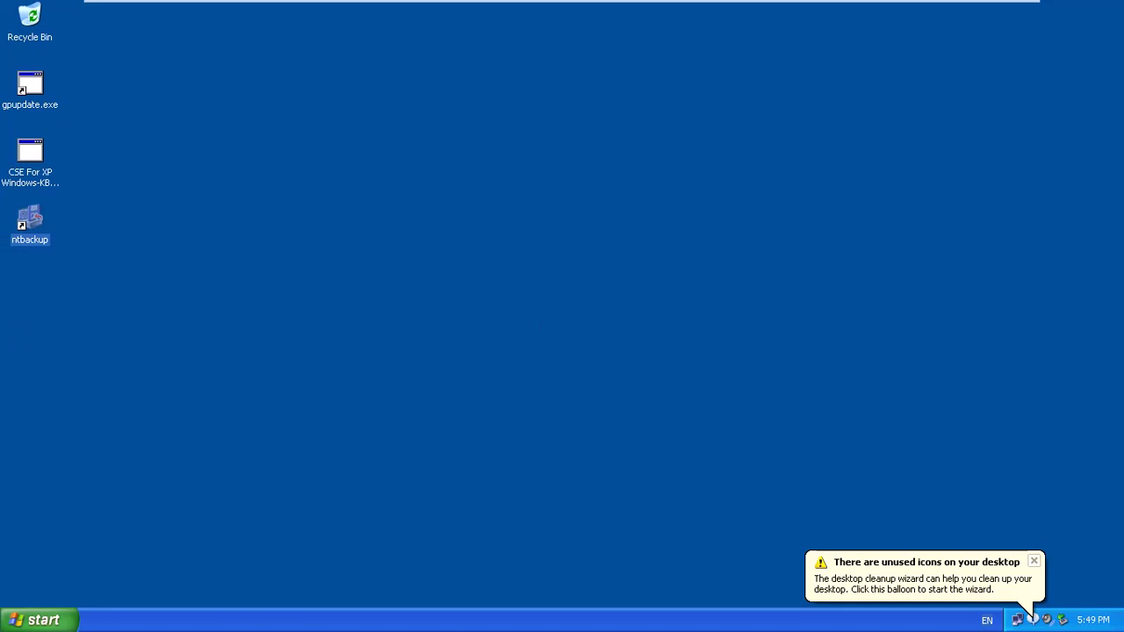
Switch to the PDC2003 10.0.0.100 virtual machine and check its available drives in My Computer.
mouse_move(627, 48)
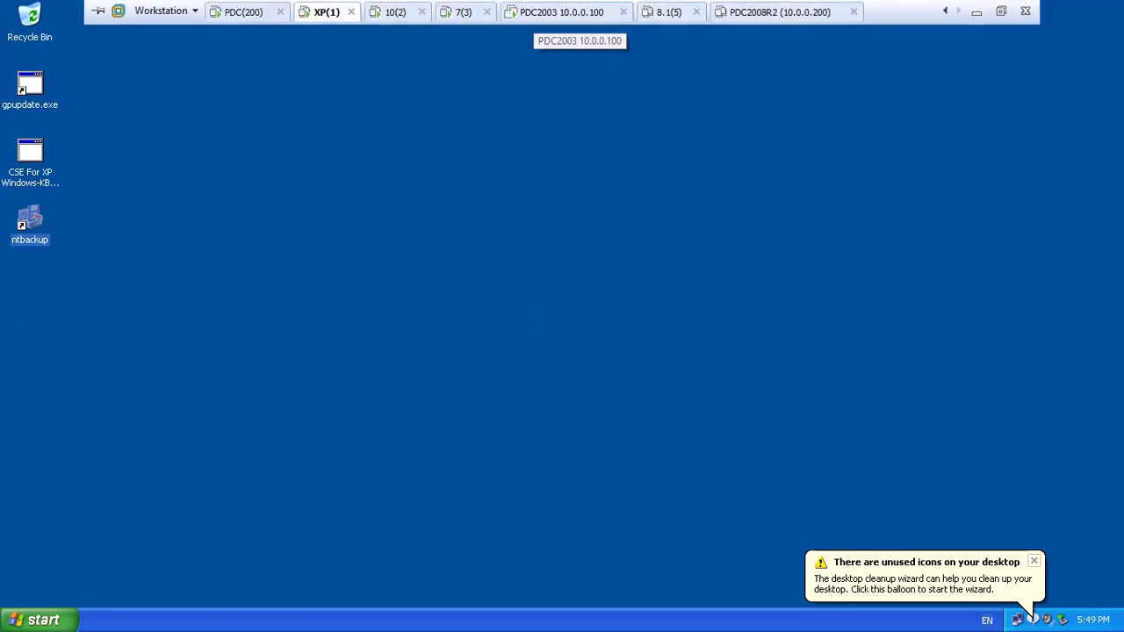
click(562, 12)
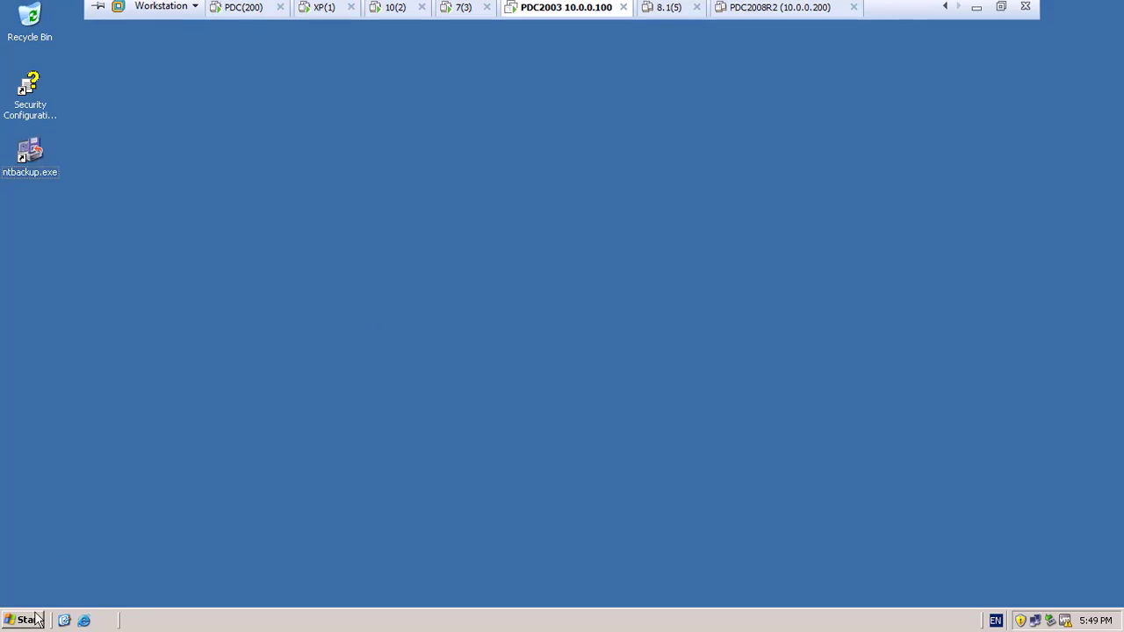
click(25, 621)
click(238, 293)
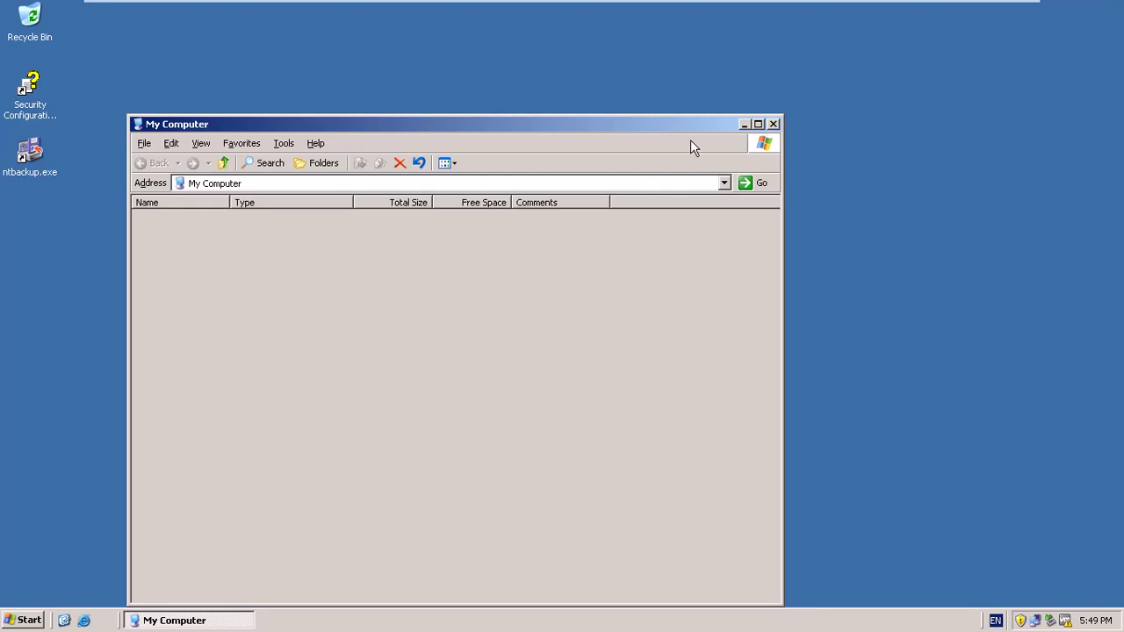
click(757, 123)
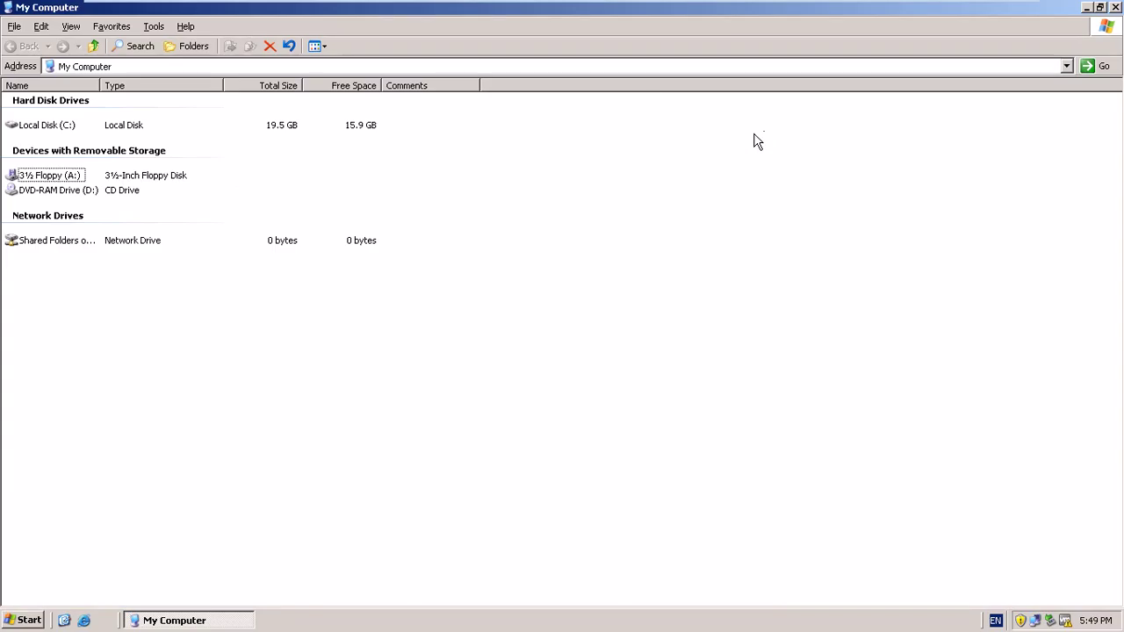
click(51, 123)
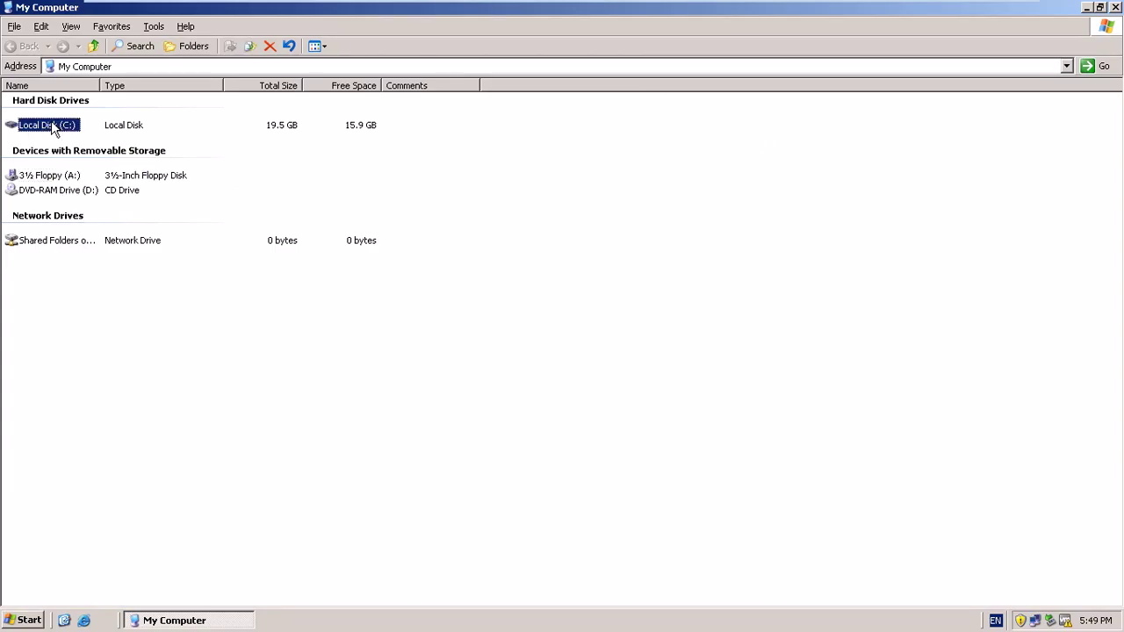
Open Computer Management, maximize it and display Disk Management.
click(32, 621)
right_click(216, 296)
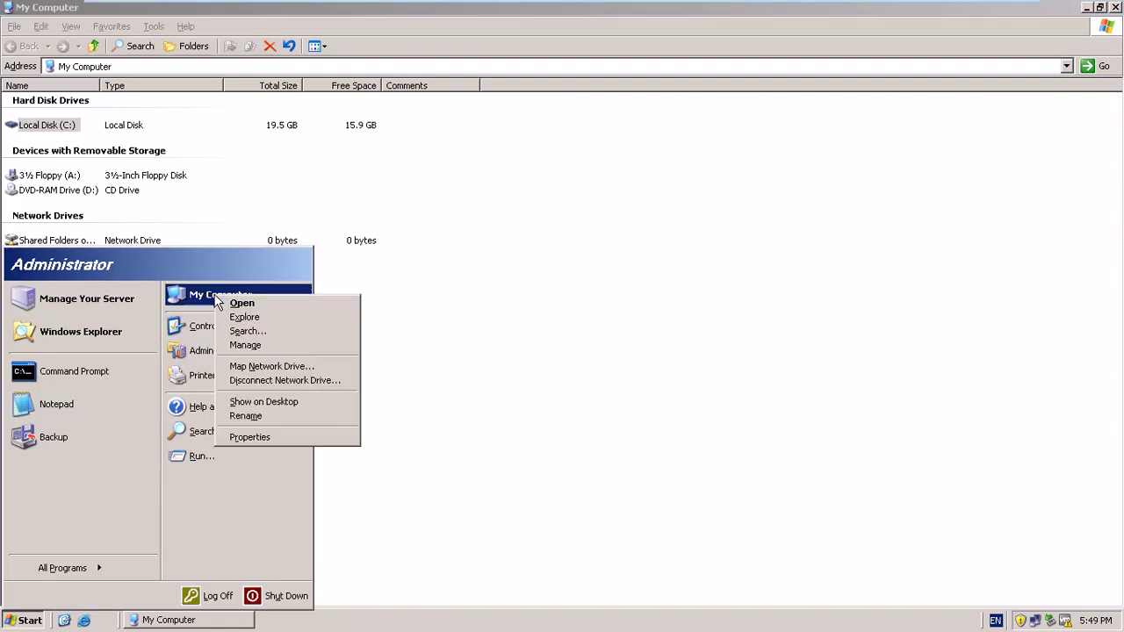
click(239, 345)
mouse_move(263, 350)
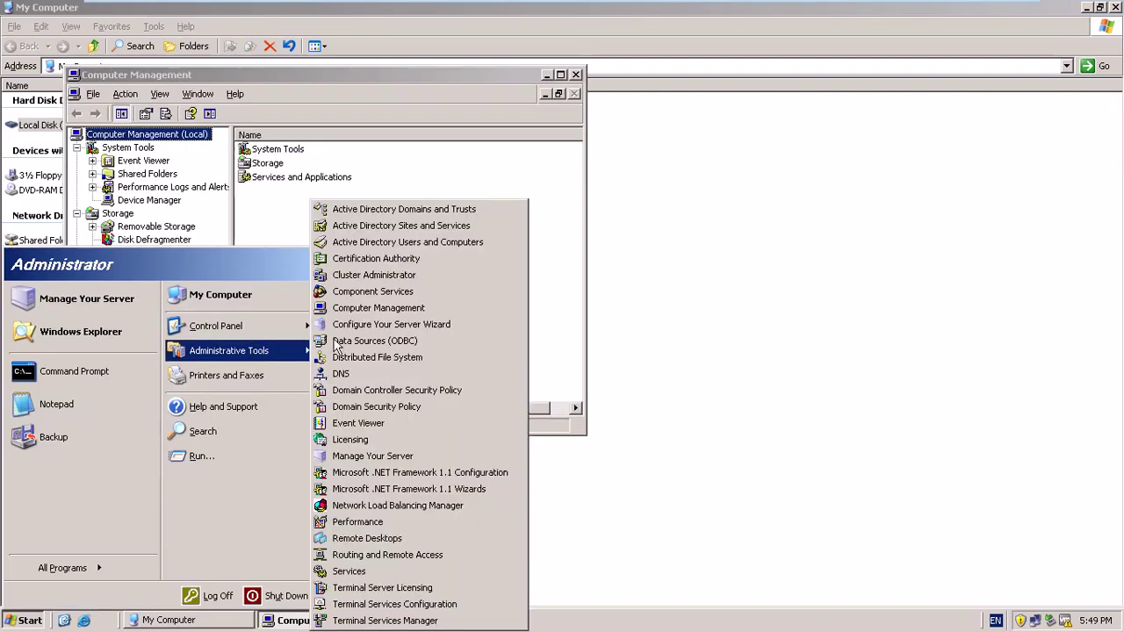
click(561, 75)
click(70, 185)
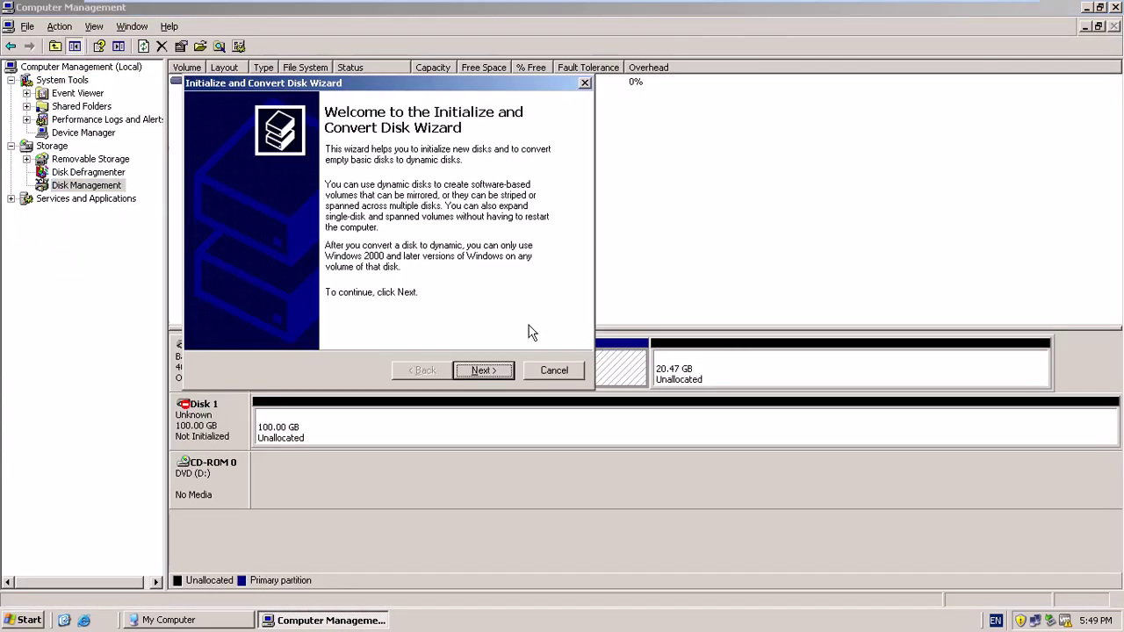
Initialize Disk 1 with the Initialize and Convert Disk Wizard, accepting the defaults.
click(481, 371)
click(481, 371)
click(482, 370)
click(481, 369)
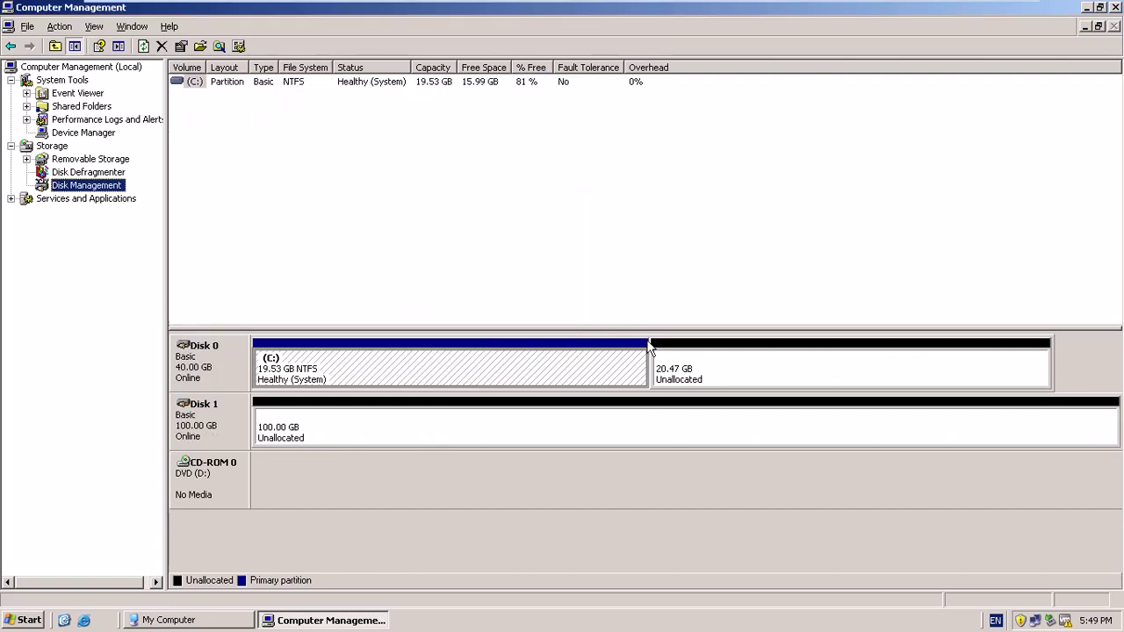
Create a 20959 MB partition in Disk 0's unallocated space as drive E:, with an NTFS quick format.
right_click(710, 374)
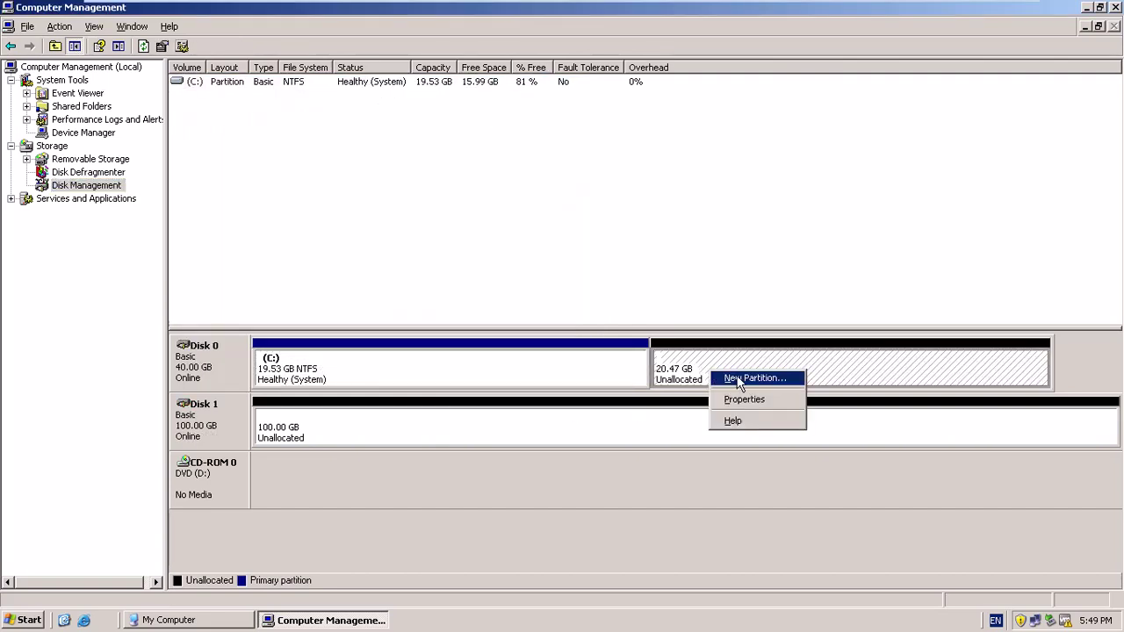
click(738, 380)
click(485, 371)
click(486, 370)
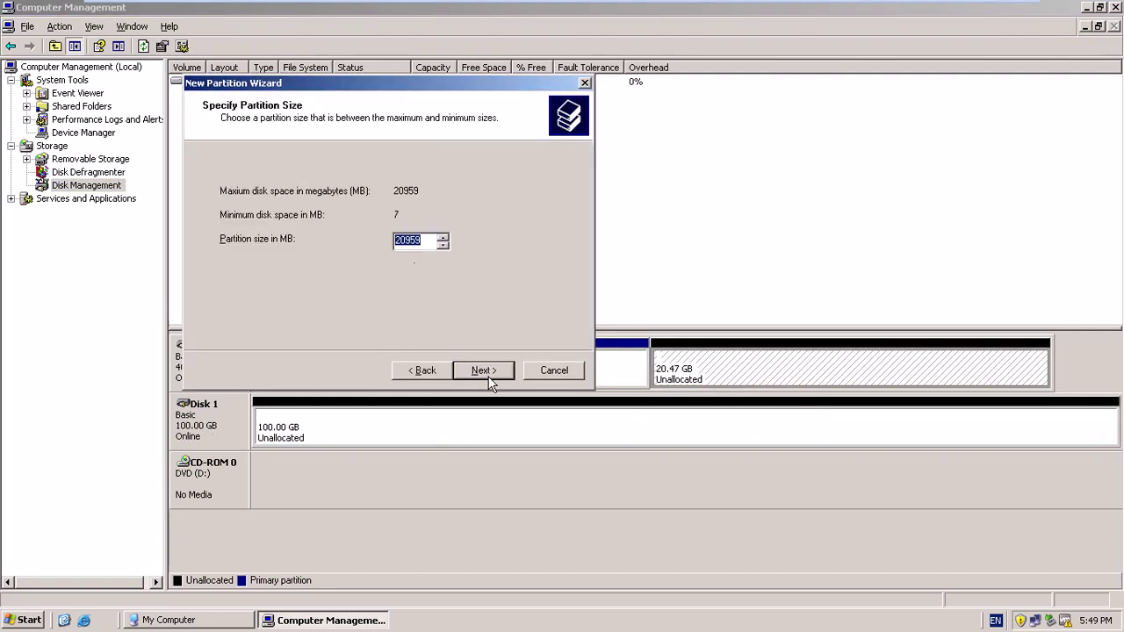
click(488, 375)
click(479, 376)
click(309, 298)
click(483, 369)
click(483, 370)
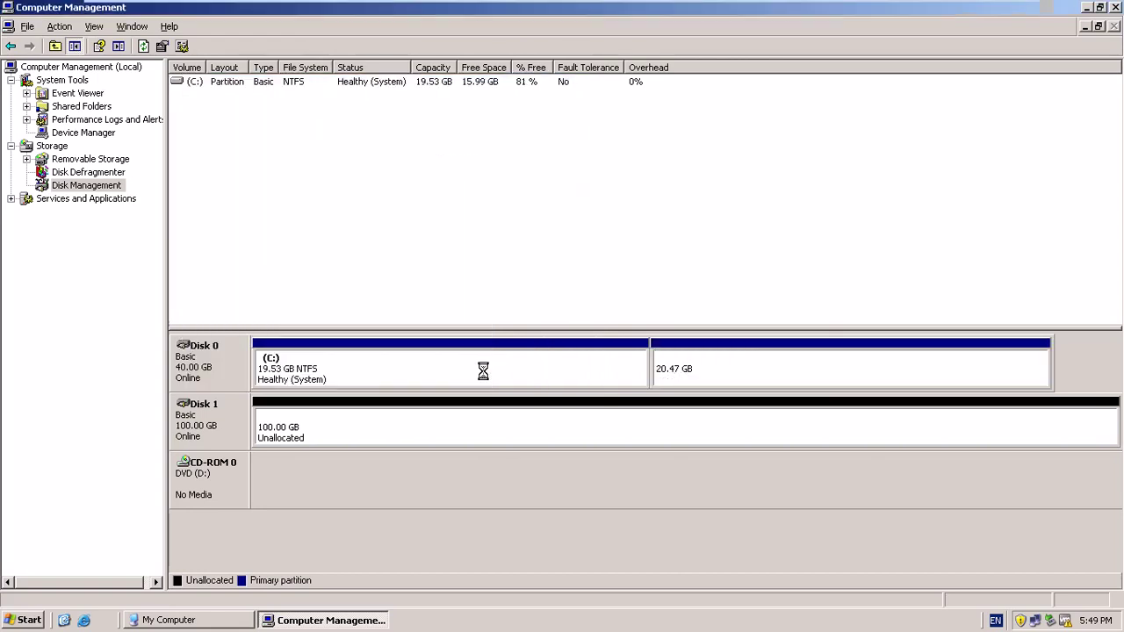
Open the new E: volume in a file window.
right_click(737, 353)
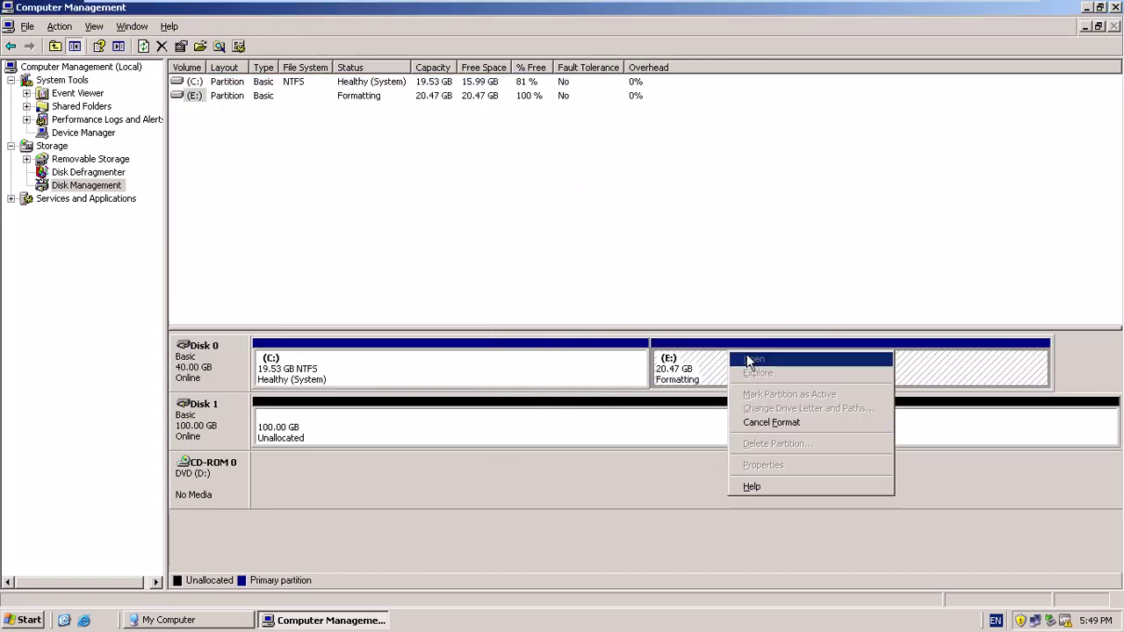
click(703, 364)
right_click(699, 360)
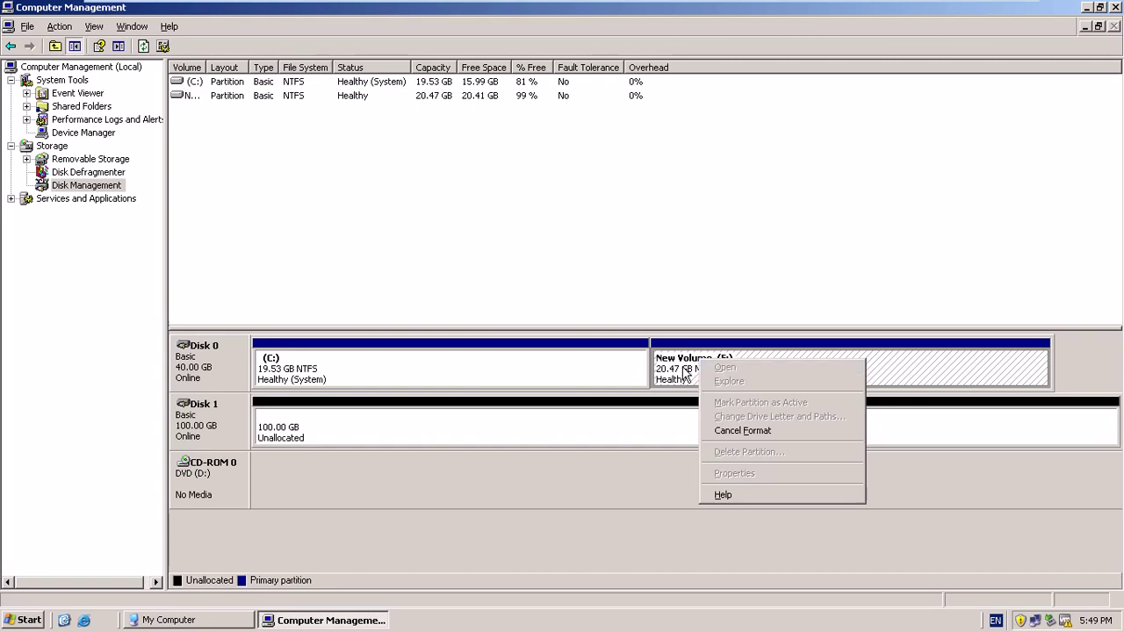
click(720, 369)
Create six new text documents with default names in the root of the E: volume and close its window.
mouse_move(359, 325)
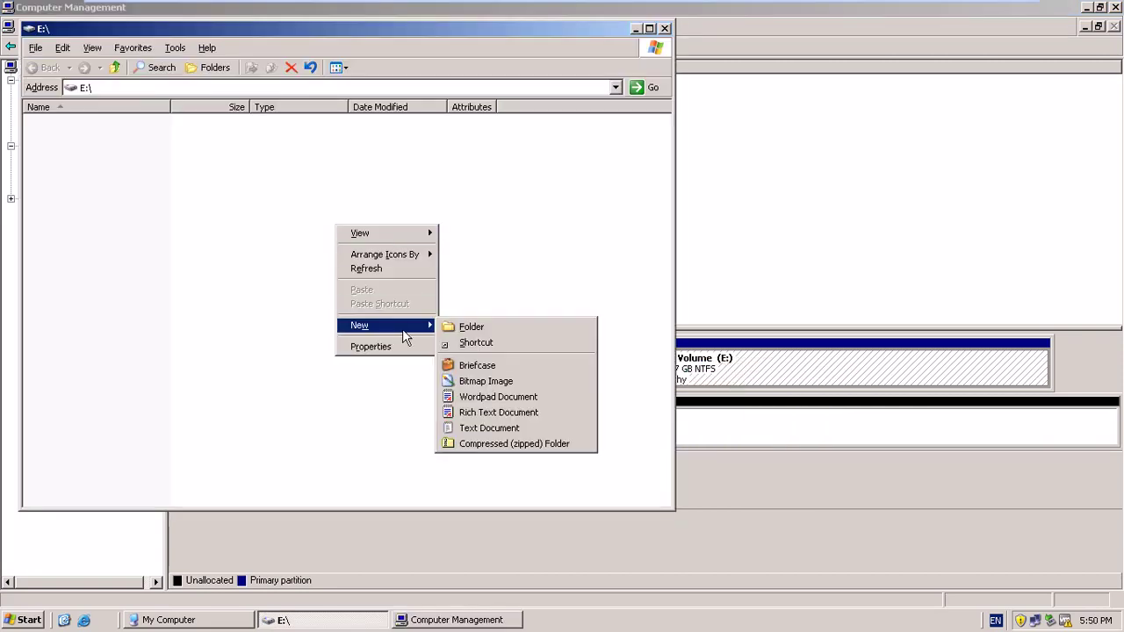
click(474, 429)
right_click(255, 315)
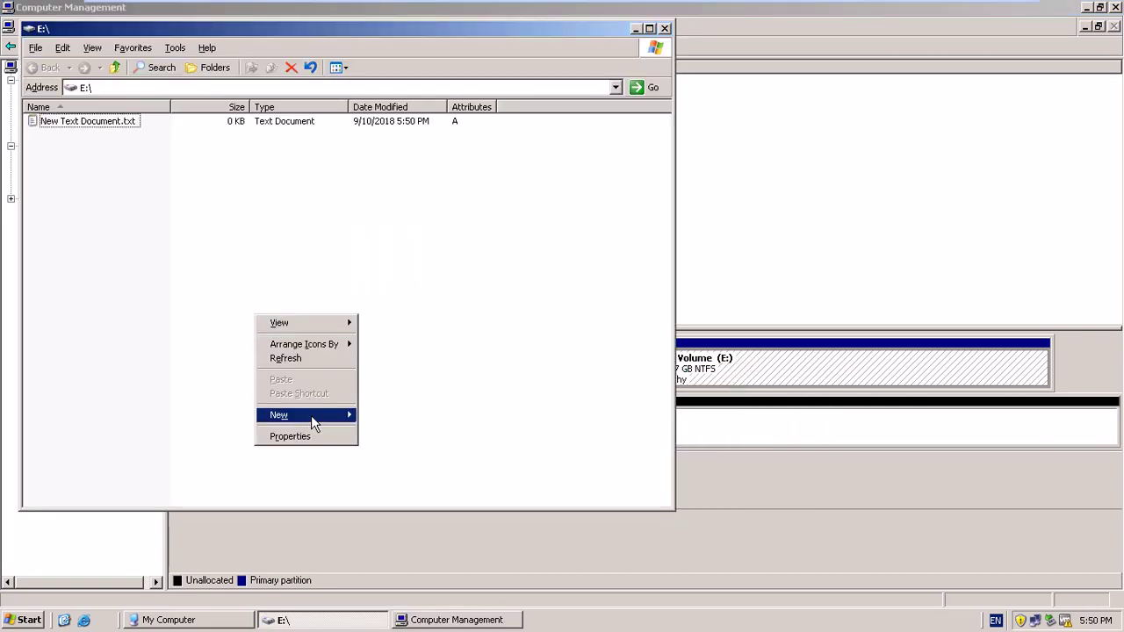
mouse_move(311, 415)
click(390, 518)
right_click(282, 293)
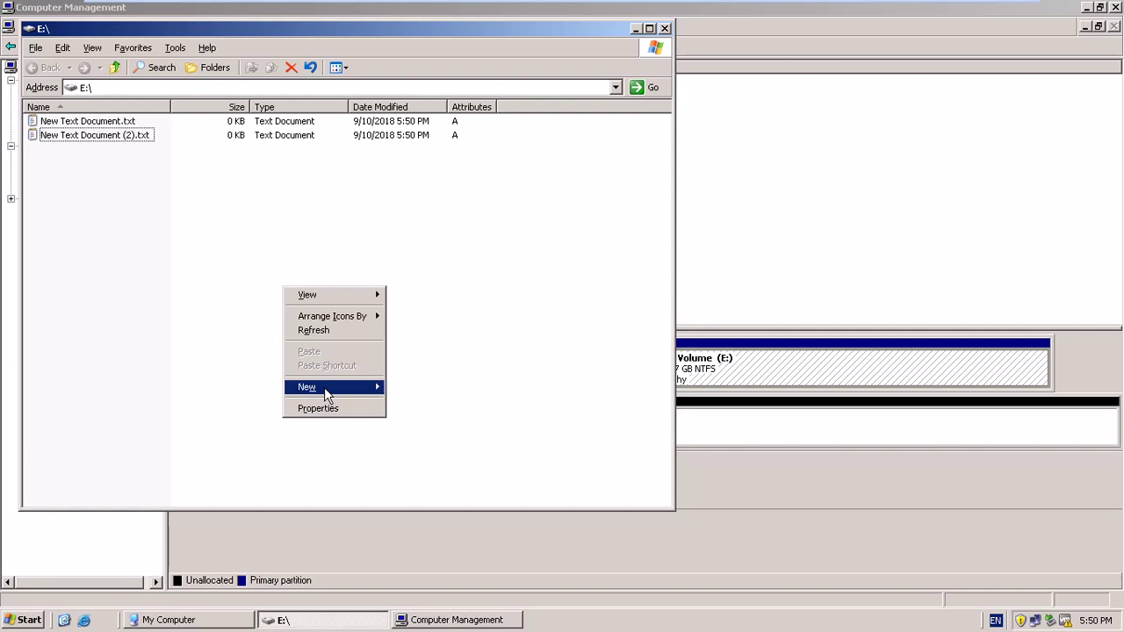
mouse_move(324, 388)
click(424, 497)
right_click(290, 244)
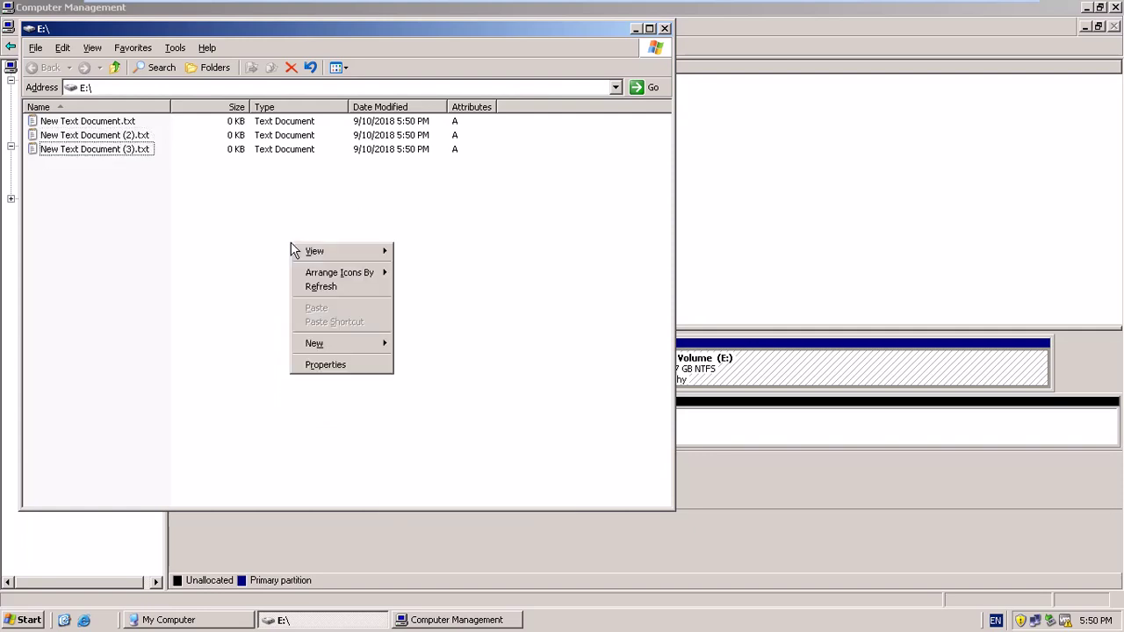
mouse_move(303, 343)
click(427, 452)
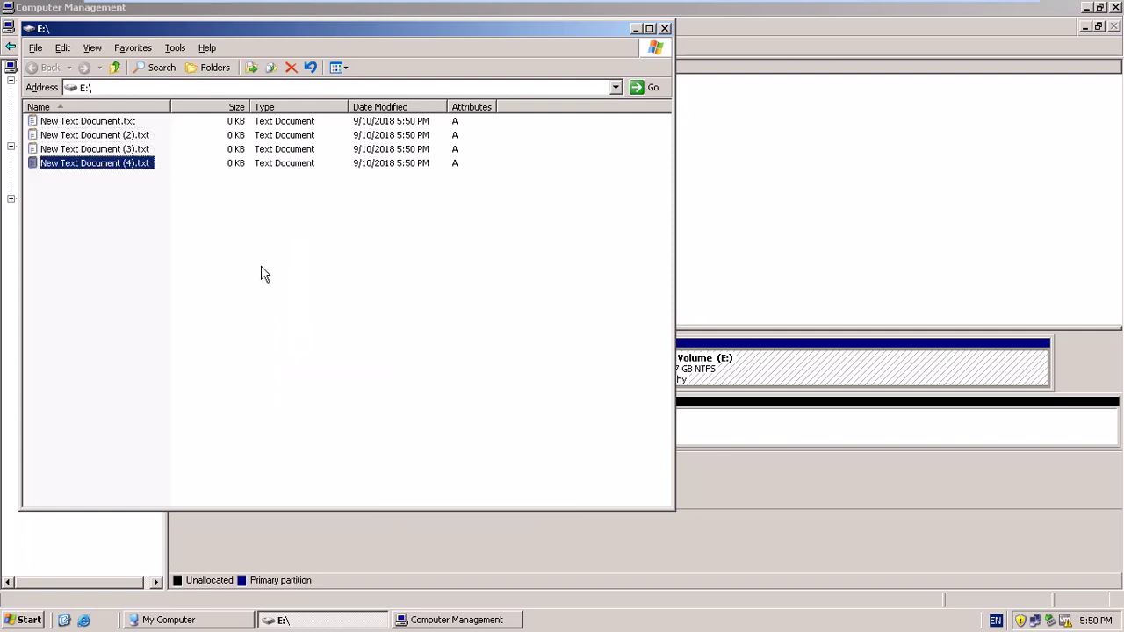
right_click(261, 269)
mouse_move(313, 366)
click(406, 475)
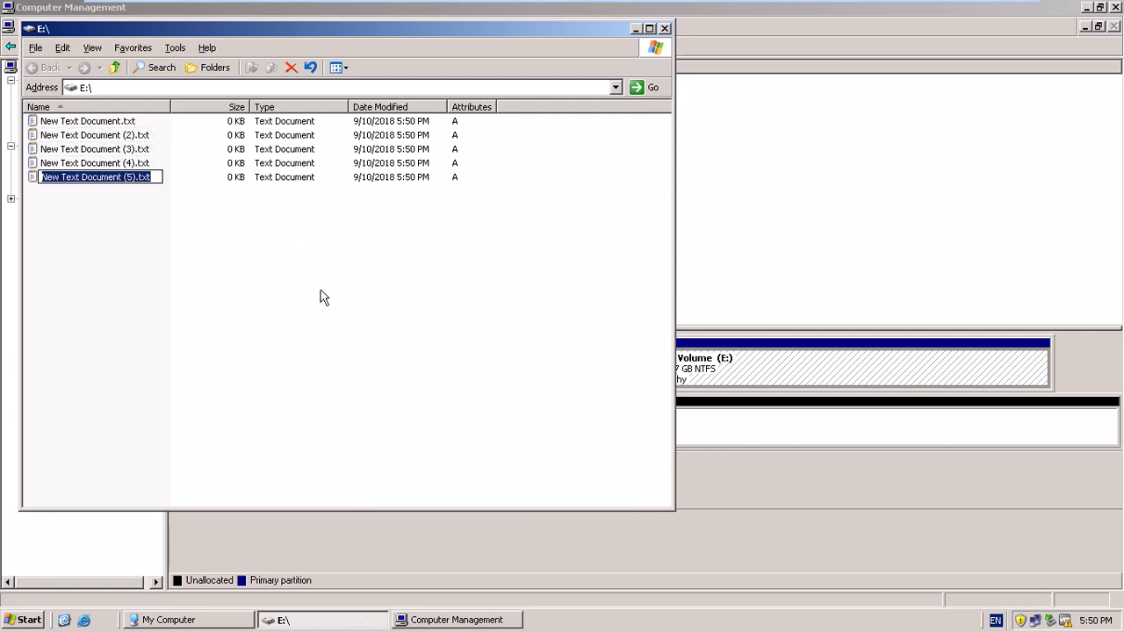
right_click(320, 289)
mouse_move(373, 385)
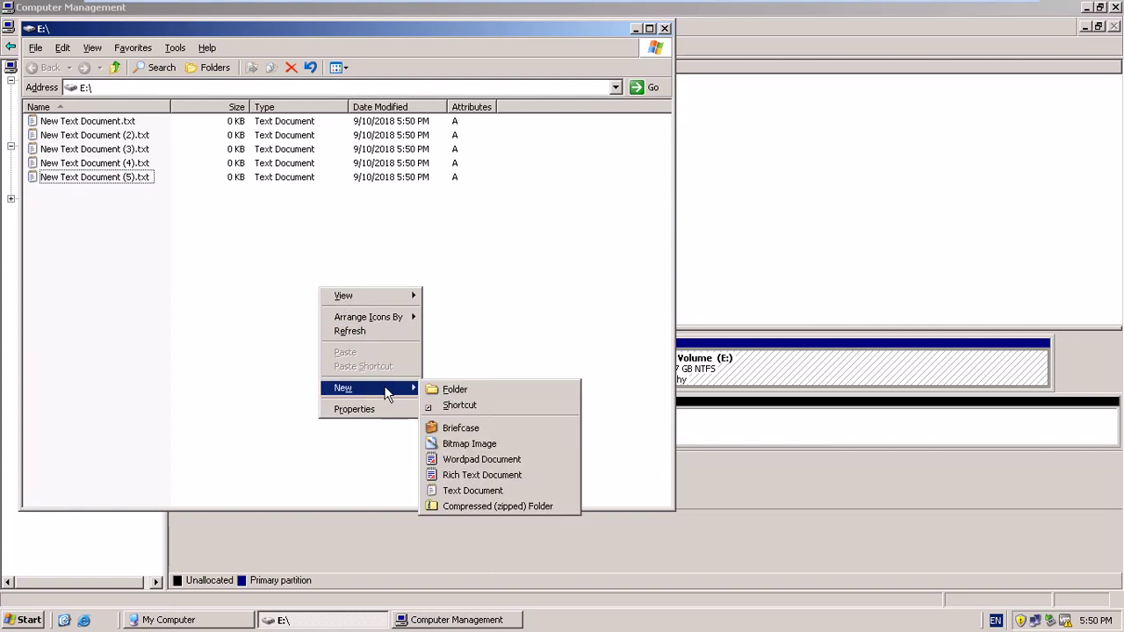
click(450, 489)
click(665, 28)
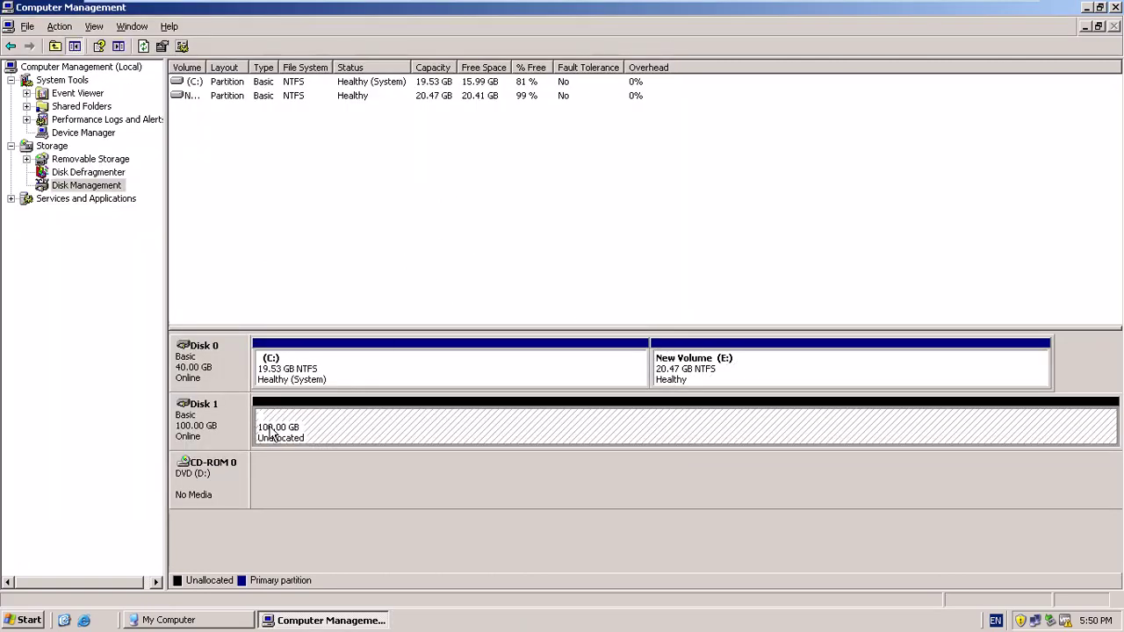
Create a 102398 MB primary partition on Disk 1 as drive F:, with an NTFS quick format, and select the new volume.
right_click(207, 412)
click(406, 426)
right_click(404, 425)
click(445, 428)
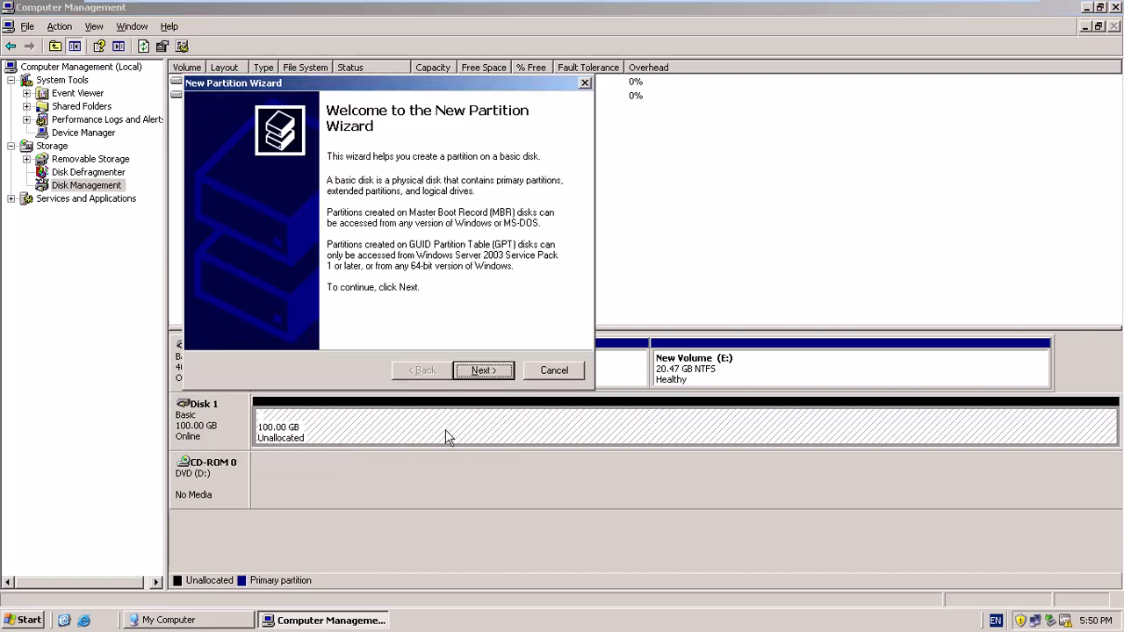
click(481, 369)
click(482, 370)
click(481, 370)
click(481, 370)
click(481, 369)
click(422, 370)
click(307, 299)
click(494, 370)
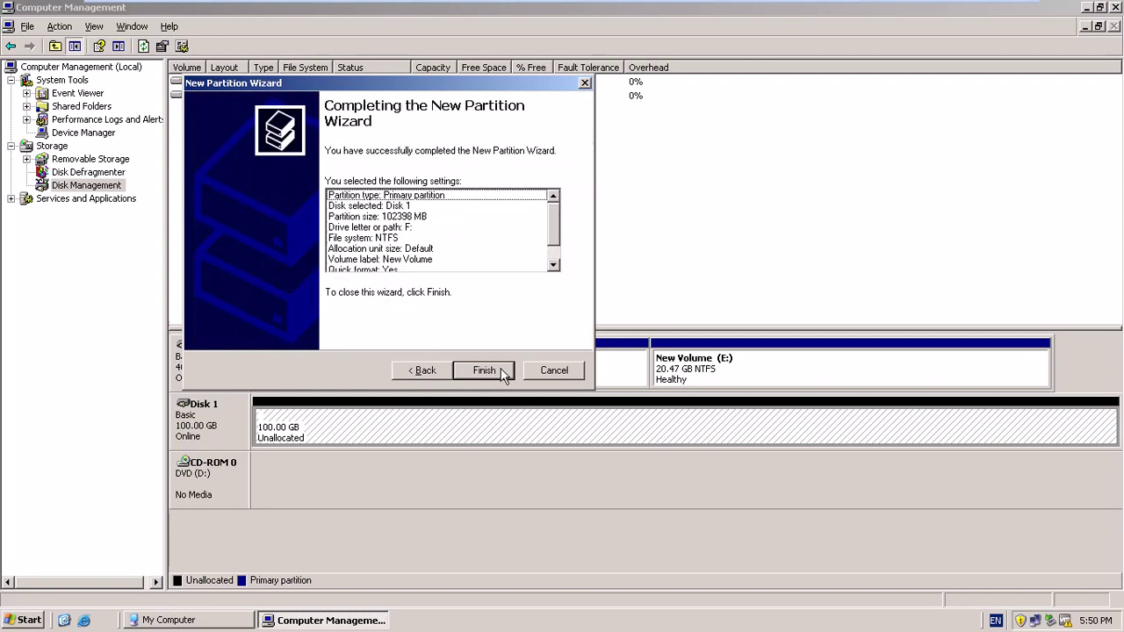
click(502, 370)
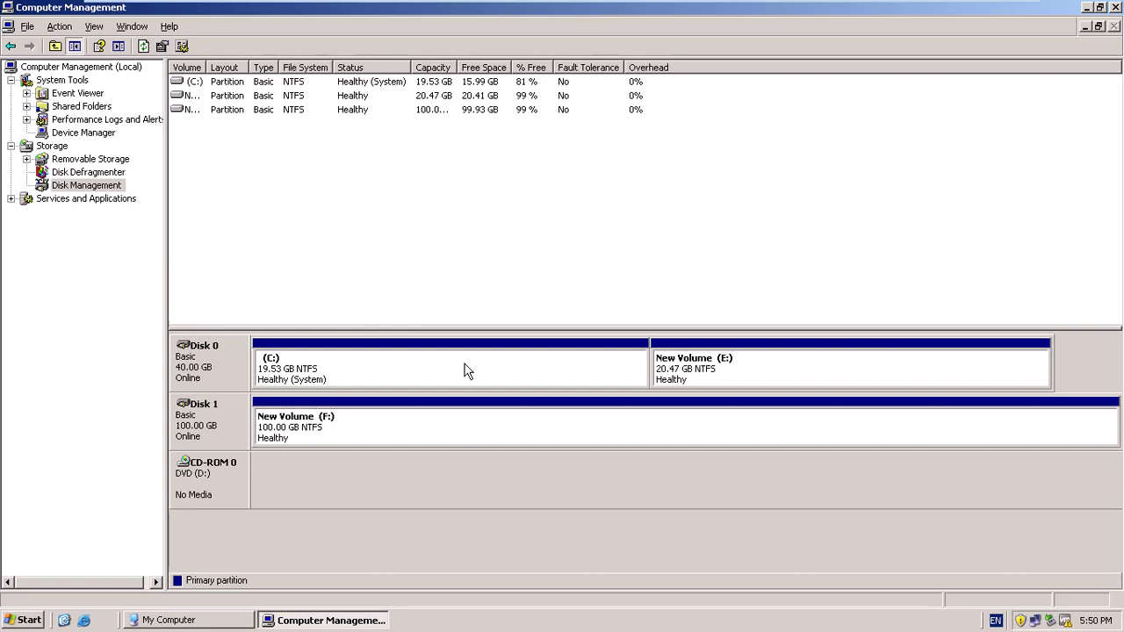
click(460, 419)
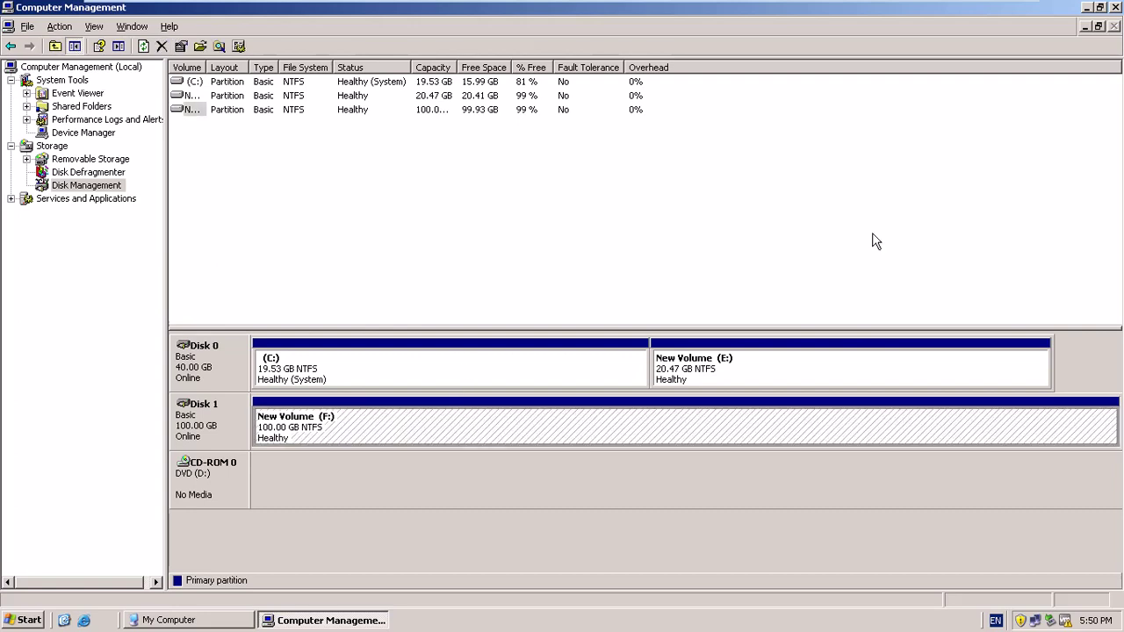
Close Computer Management and My Computer, and start ntbackup from its desktop shortcut.
click(1115, 7)
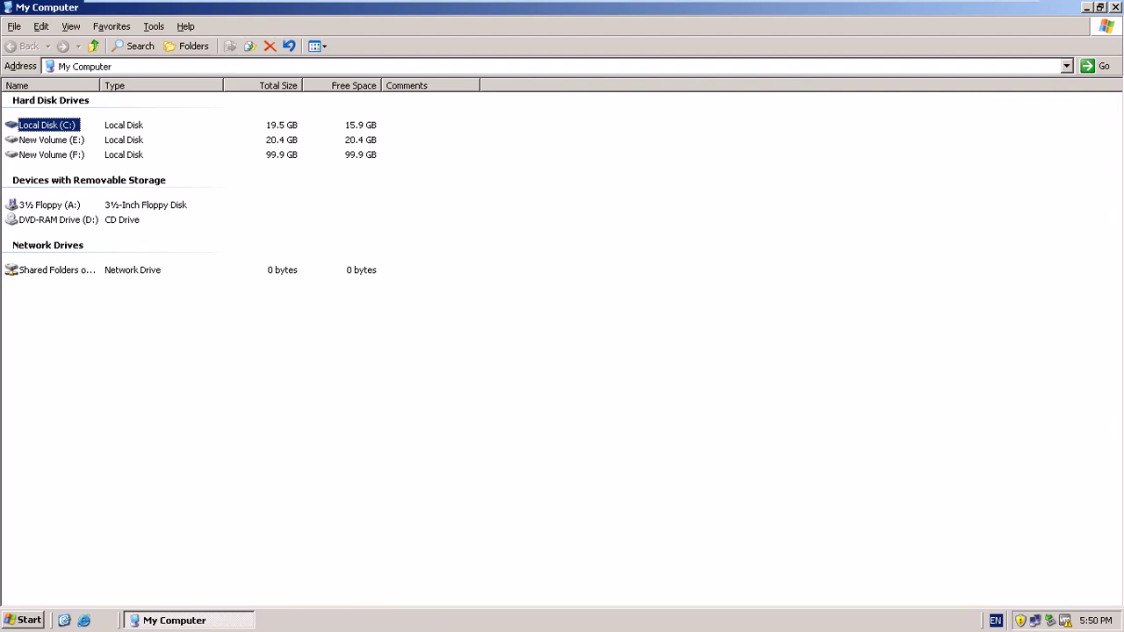
click(1115, 7)
click(32, 156)
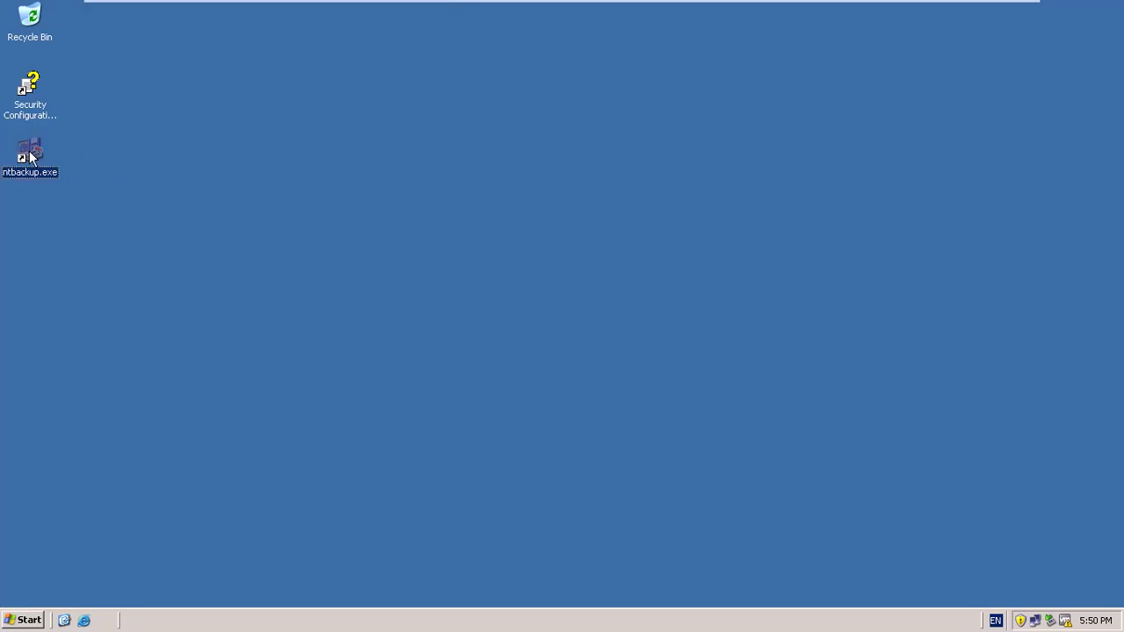
double_click(30, 157)
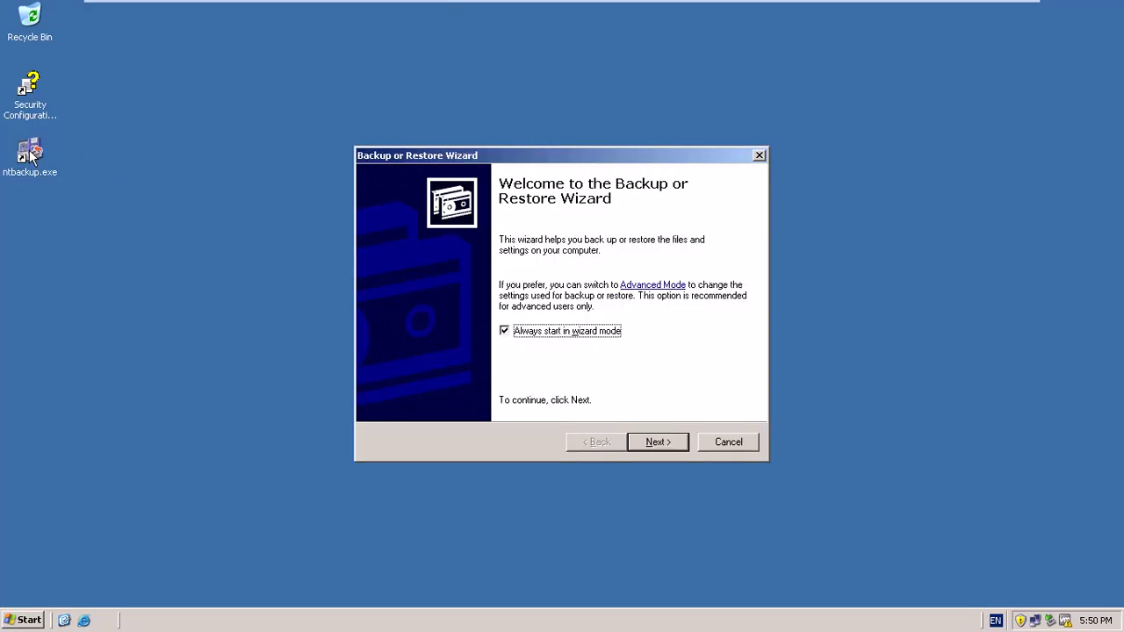
Choose to back up files and settings, with the items to back up chosen manually.
click(661, 442)
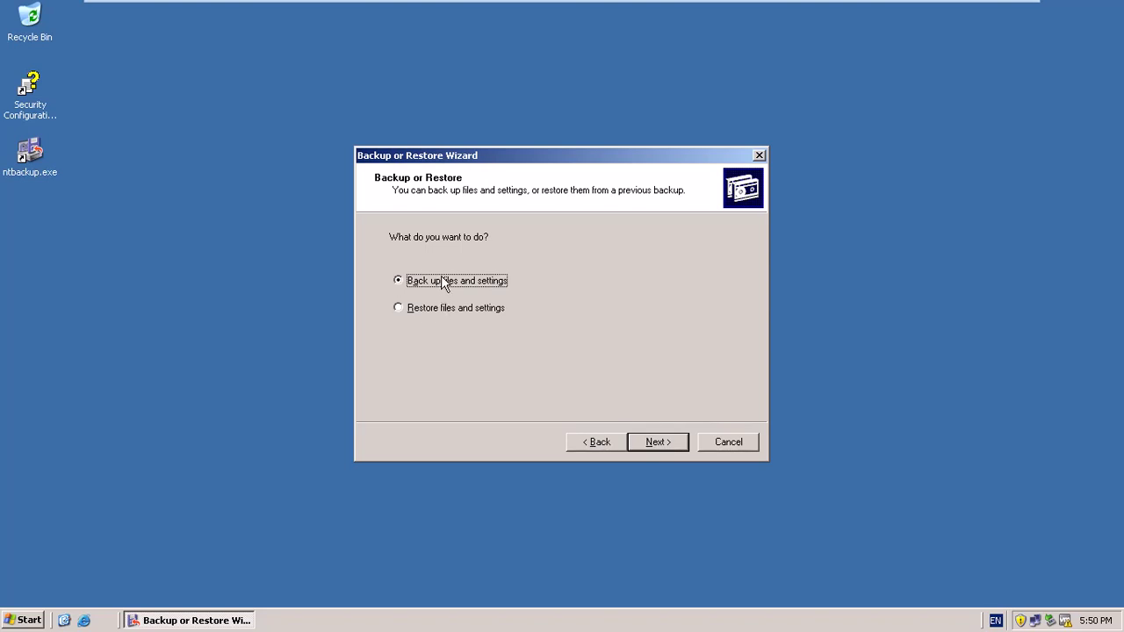
click(647, 446)
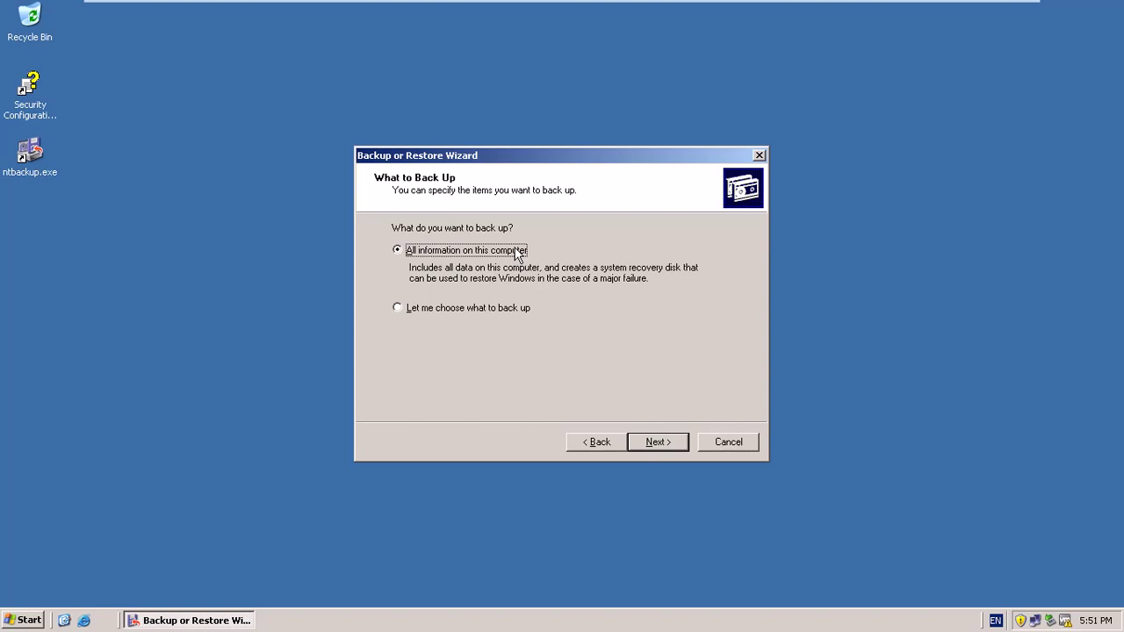
click(455, 310)
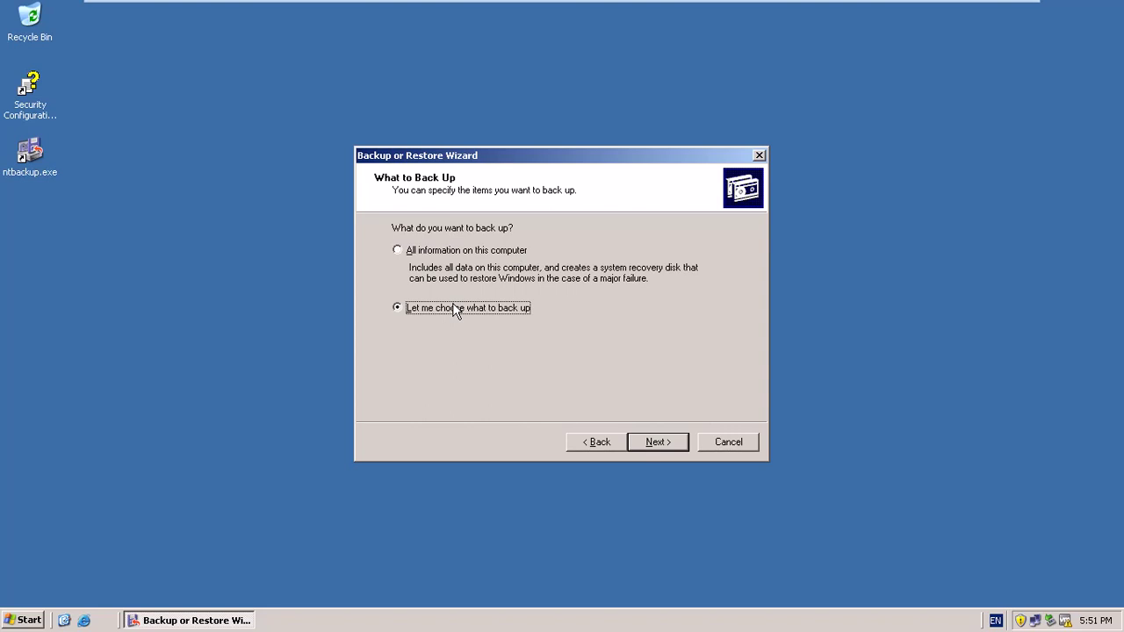
click(658, 446)
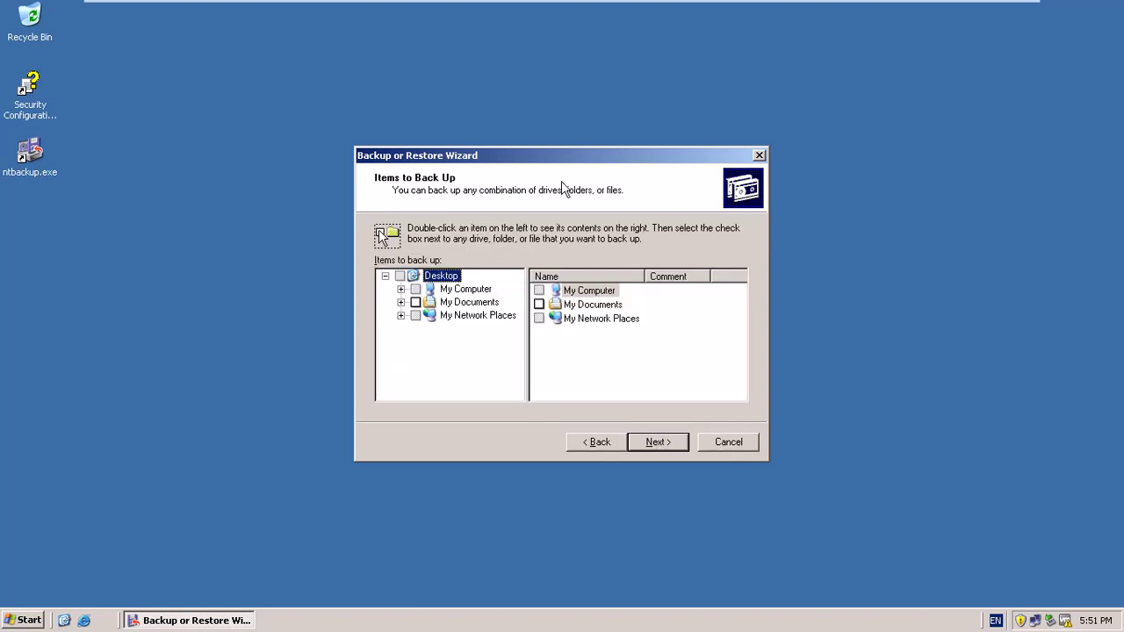
Reposition the wizard, widen the tree of items to back up and expand My Computer in it.
drag(576, 158, 449, 91)
drag(372, 255, 391, 256)
click(246, 227)
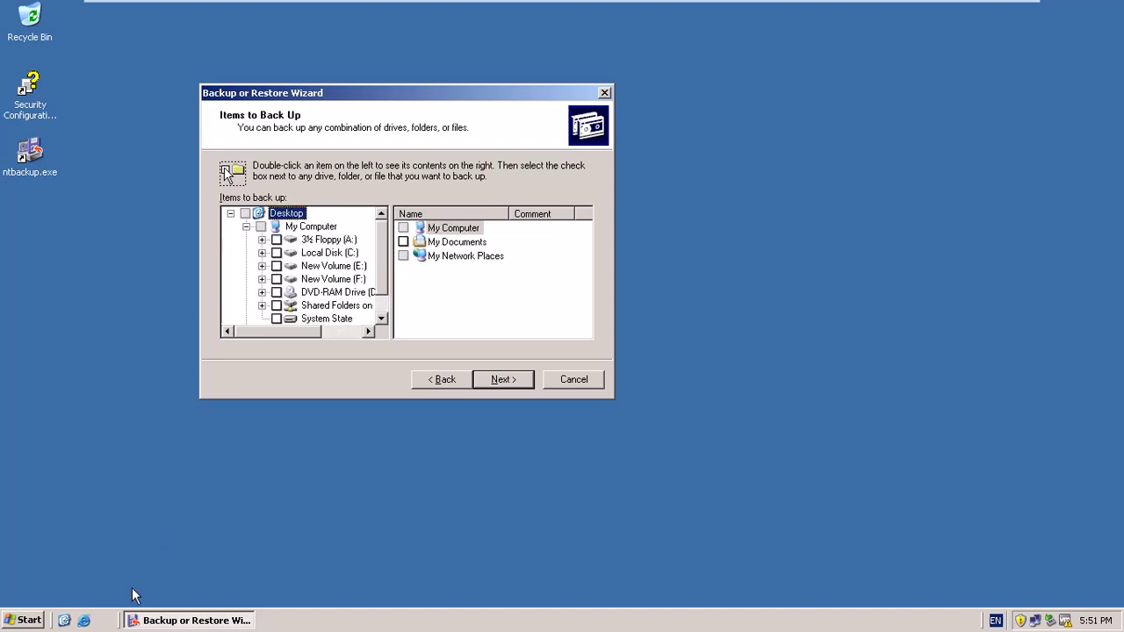
Look up the E: volume in a My Computer window and close the window.
click(35, 620)
click(226, 297)
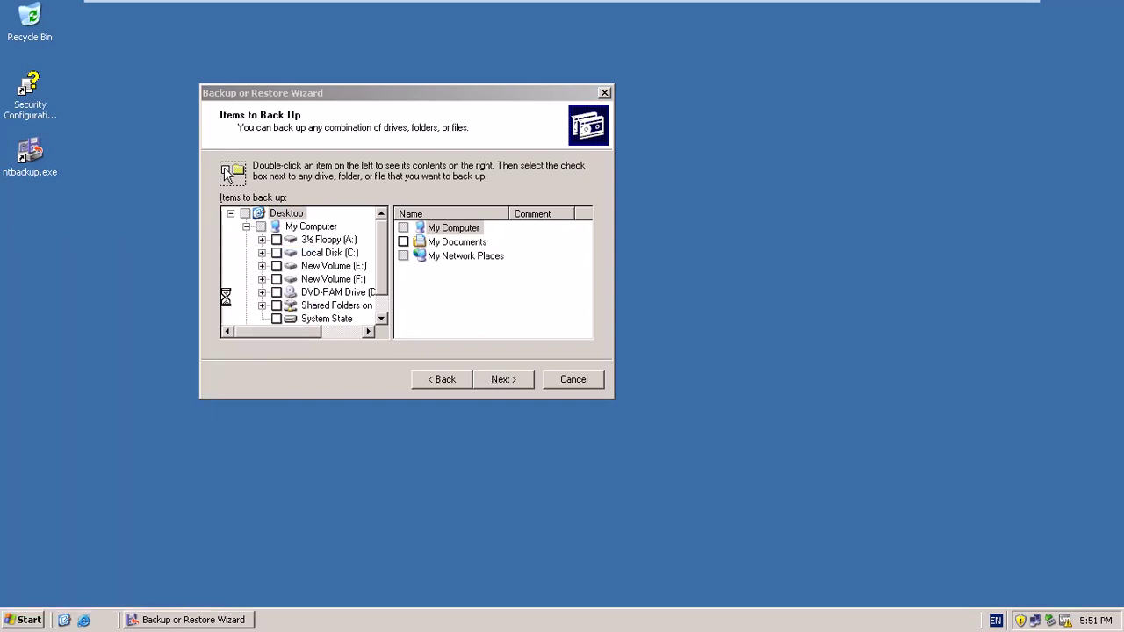
click(78, 143)
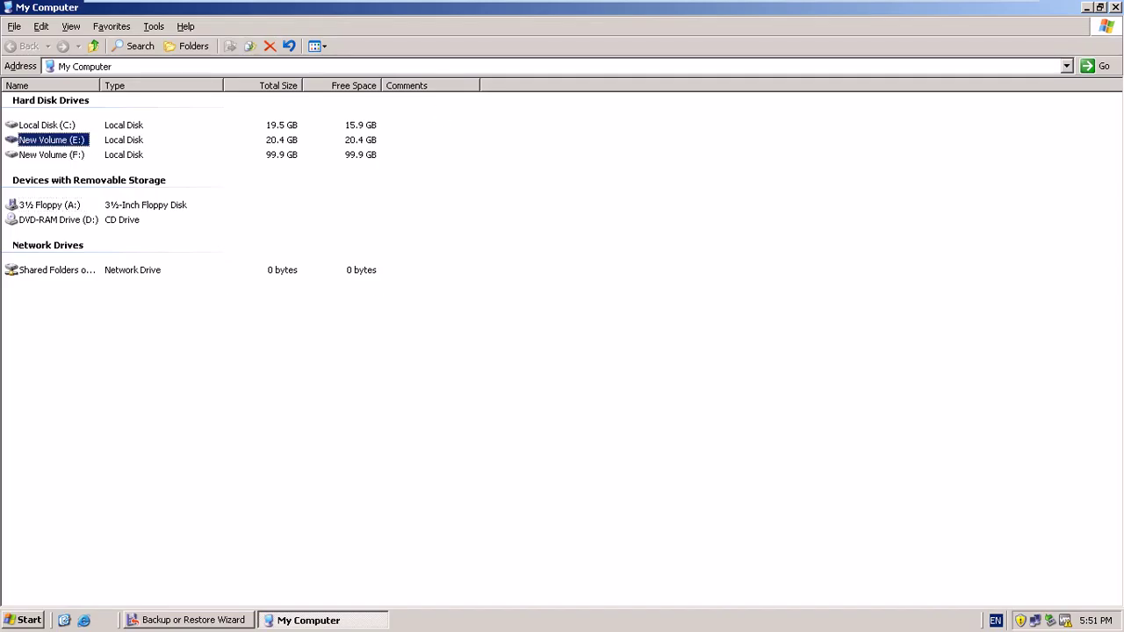
click(1115, 7)
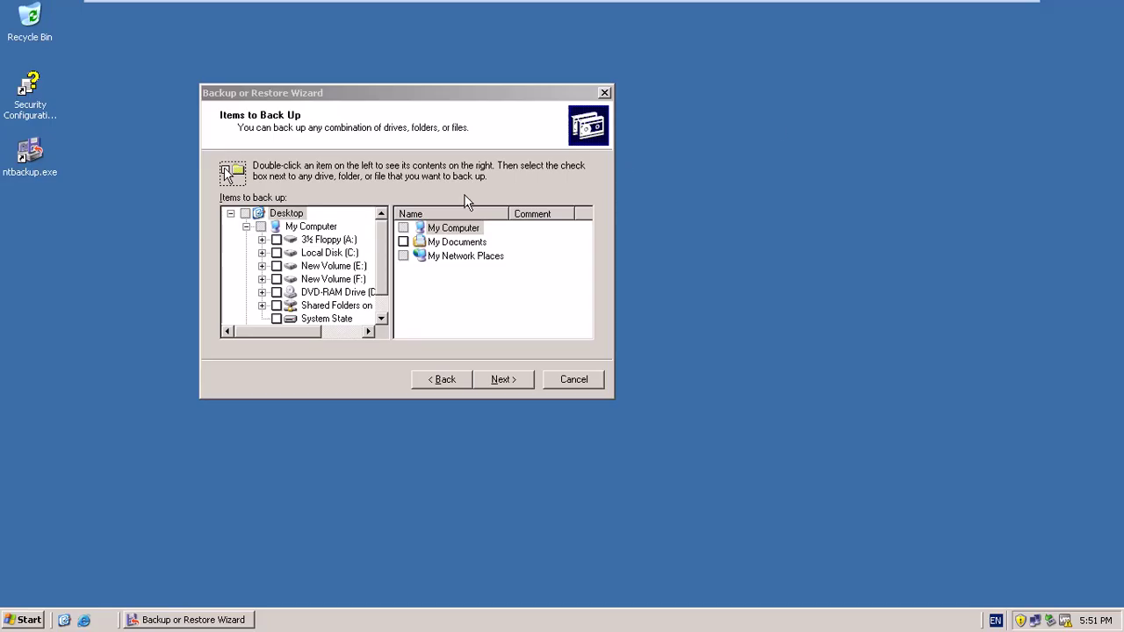
Mark the whole New Volume (E:) for backup and list its contents.
click(276, 267)
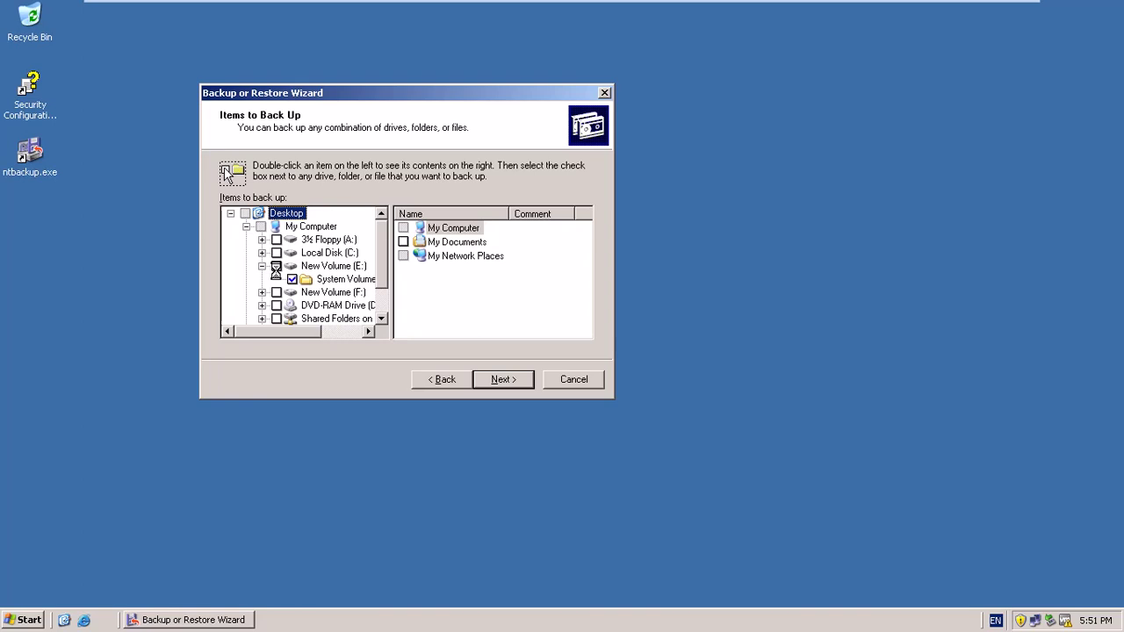
click(351, 266)
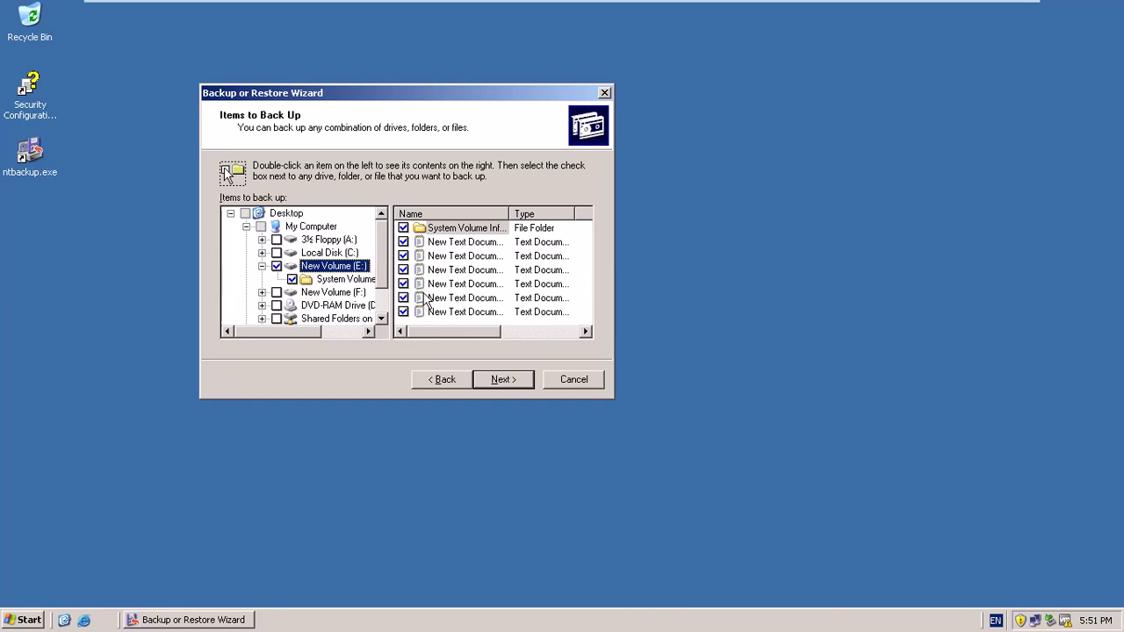
Try marking only individual text documents on E: for backup, and reselect the whole volume.
click(276, 266)
click(403, 255)
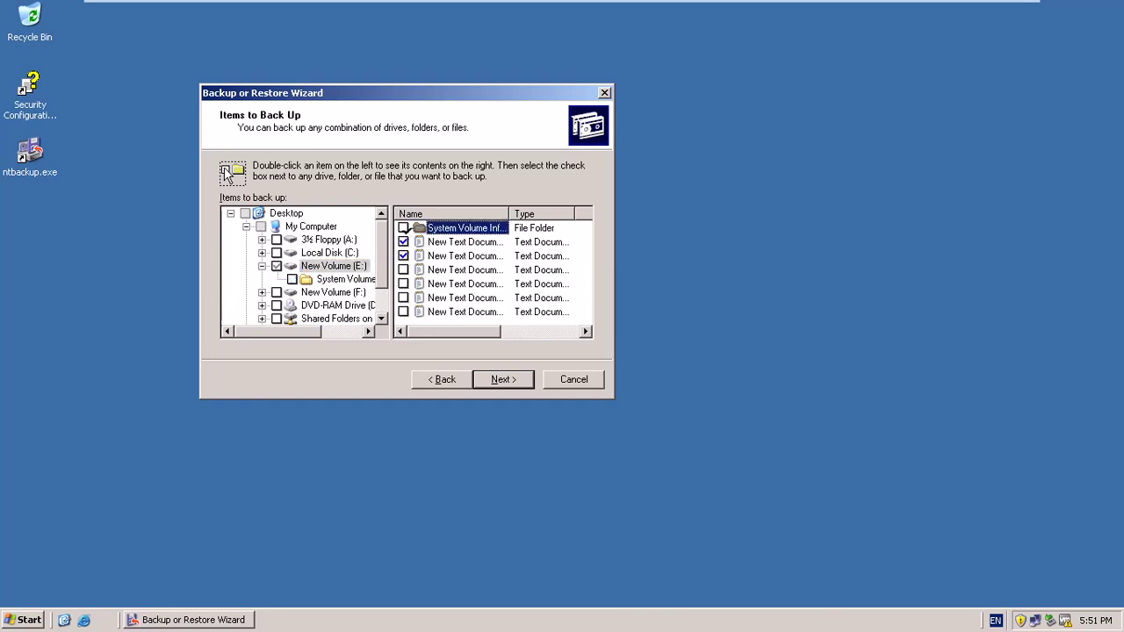
click(276, 266)
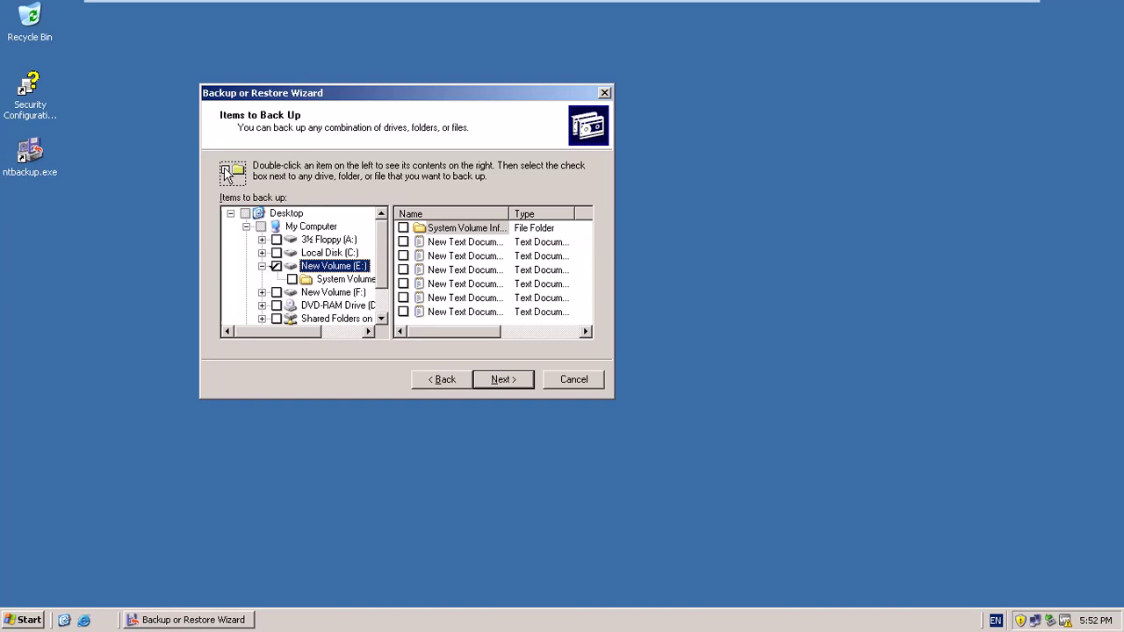
click(277, 266)
click(276, 266)
Review the tree of items with the whole E: volume marked, and continue to the backup destination settings.
scroll(356, 274, down, 1)
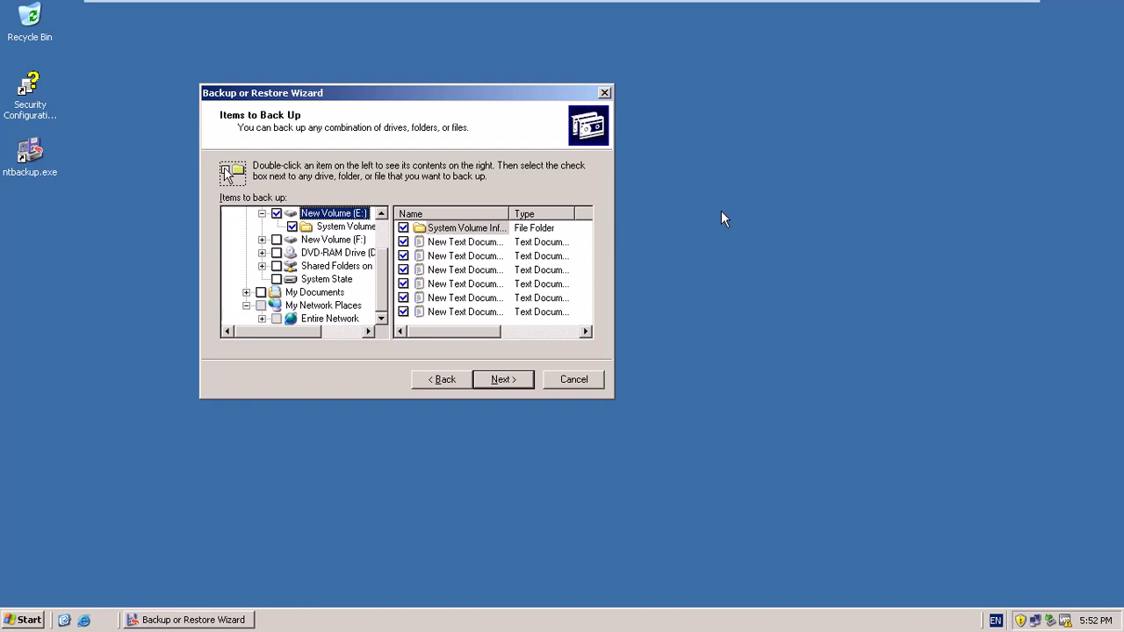
mouse_move(329, 4)
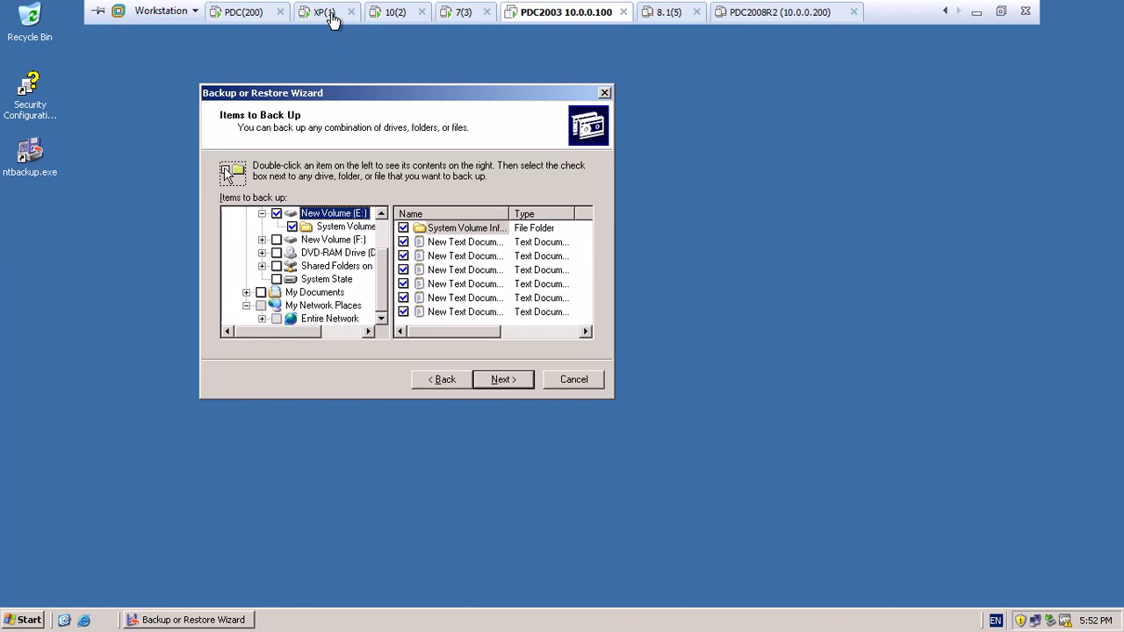
scroll(338, 254, up, 1)
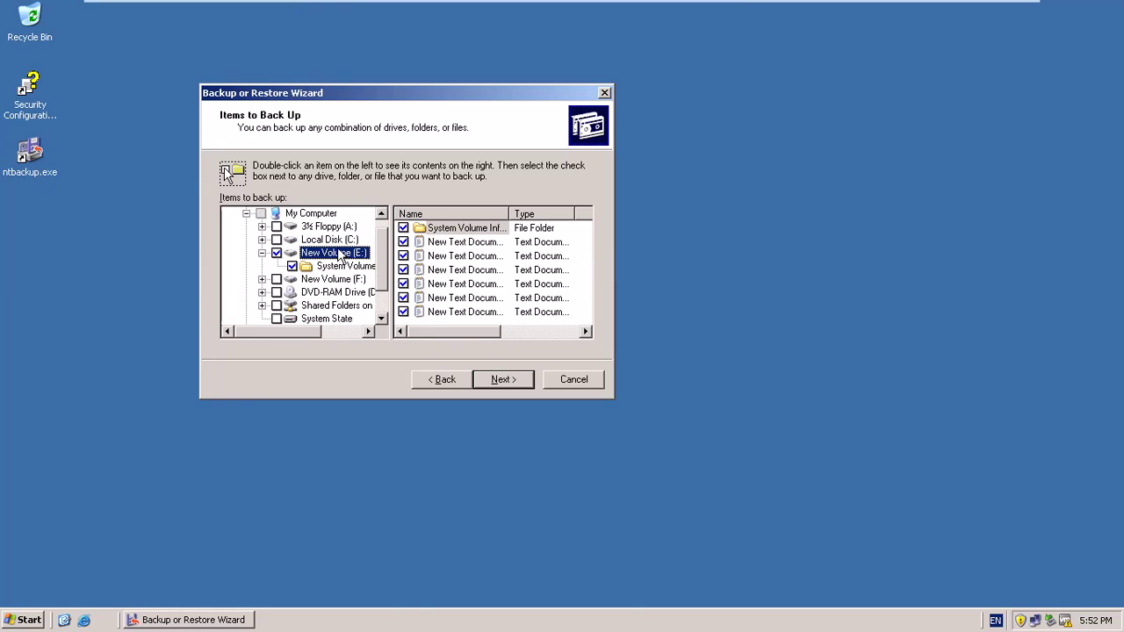
click(481, 383)
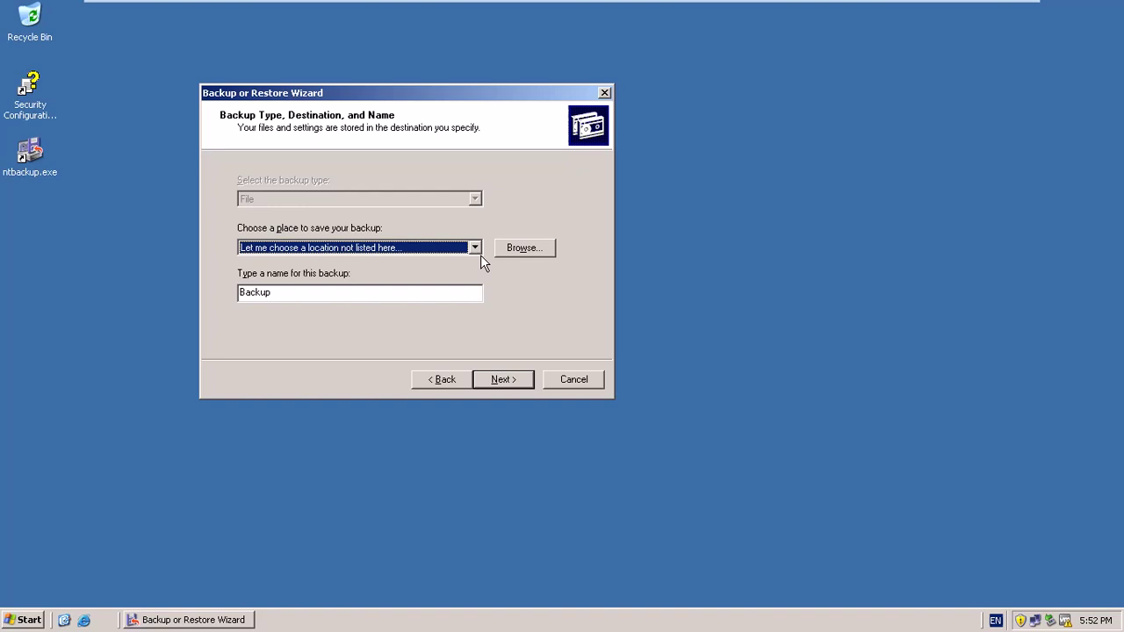
Browse for a place to save the backup and go to the drives listed in My Computer.
click(523, 249)
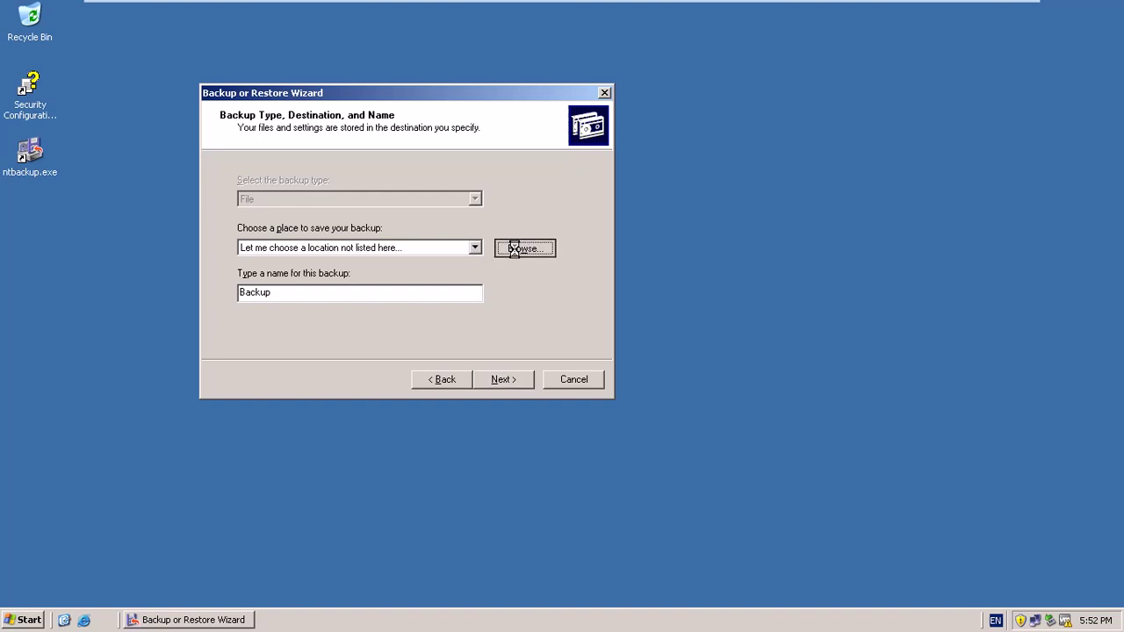
click(251, 339)
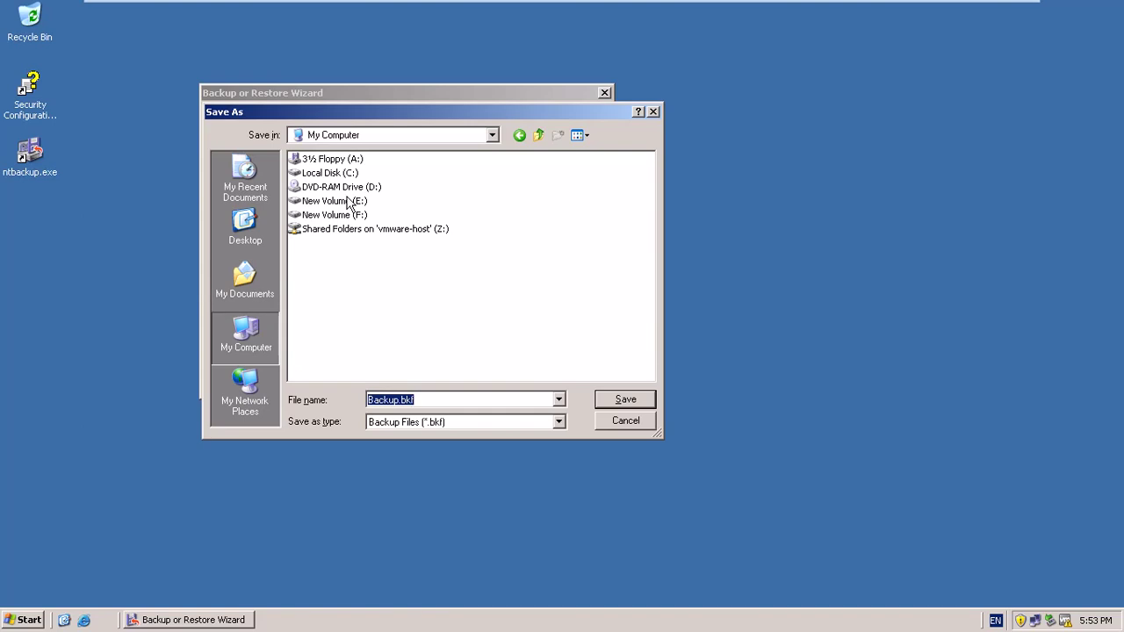
click(256, 220)
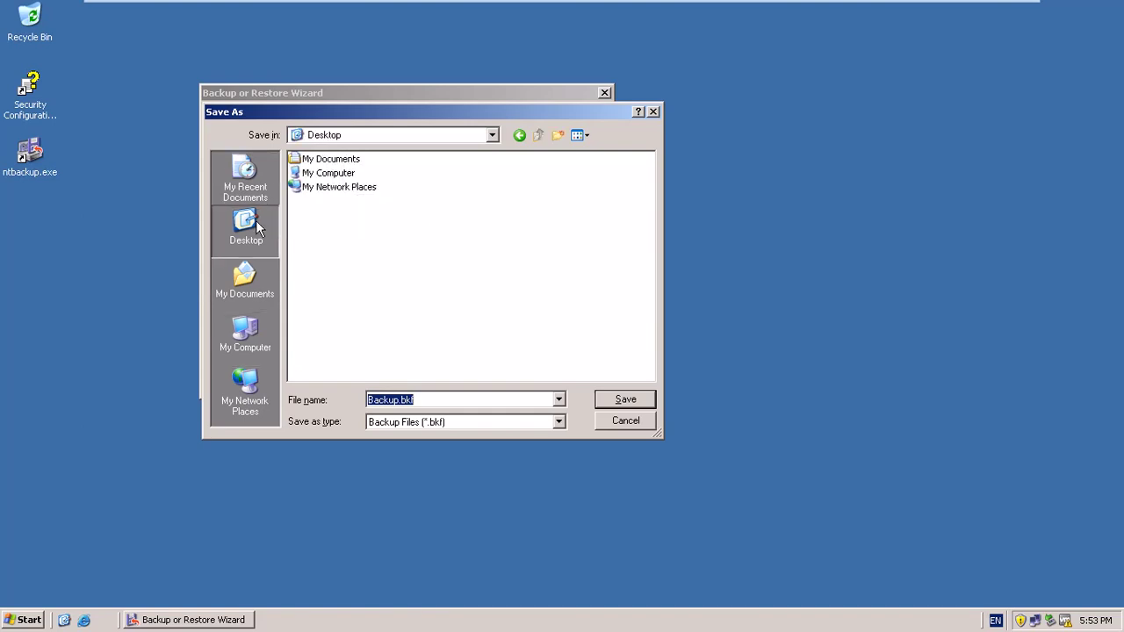
click(246, 347)
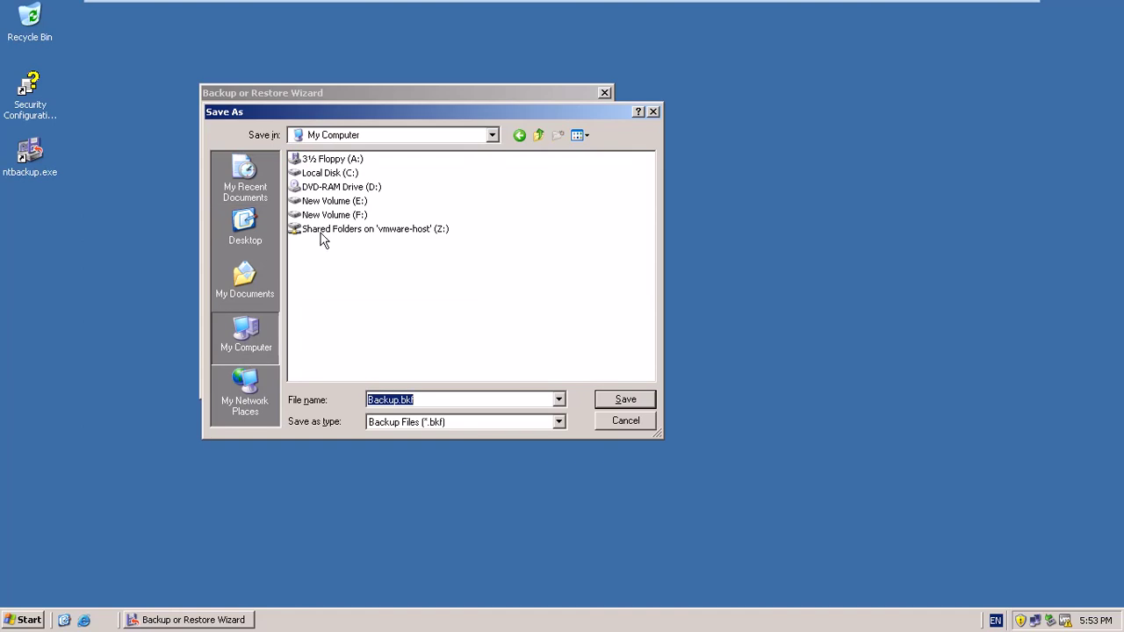
click(343, 219)
click(344, 219)
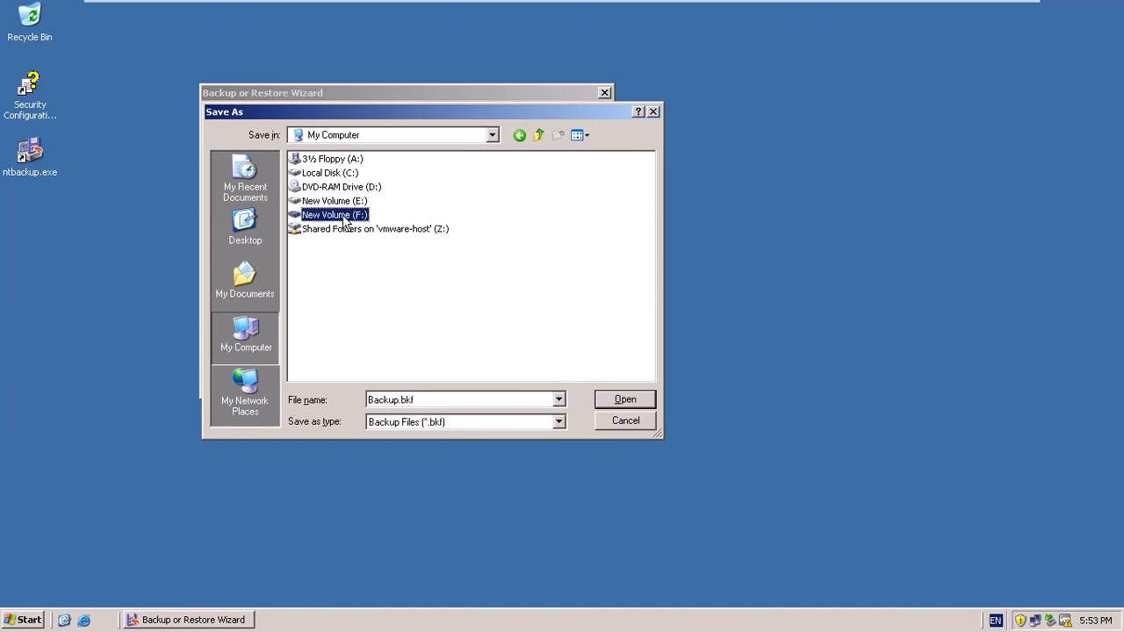
click(344, 205)
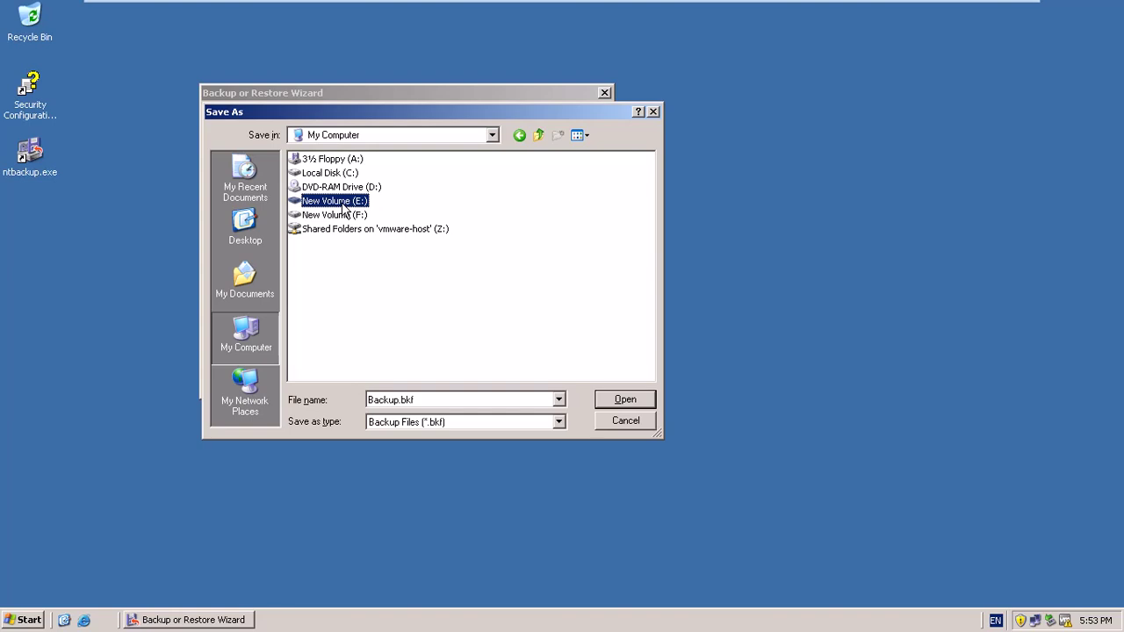
Look at the contents of the F: and E: volumes in a My Computer window and close the window.
click(30, 619)
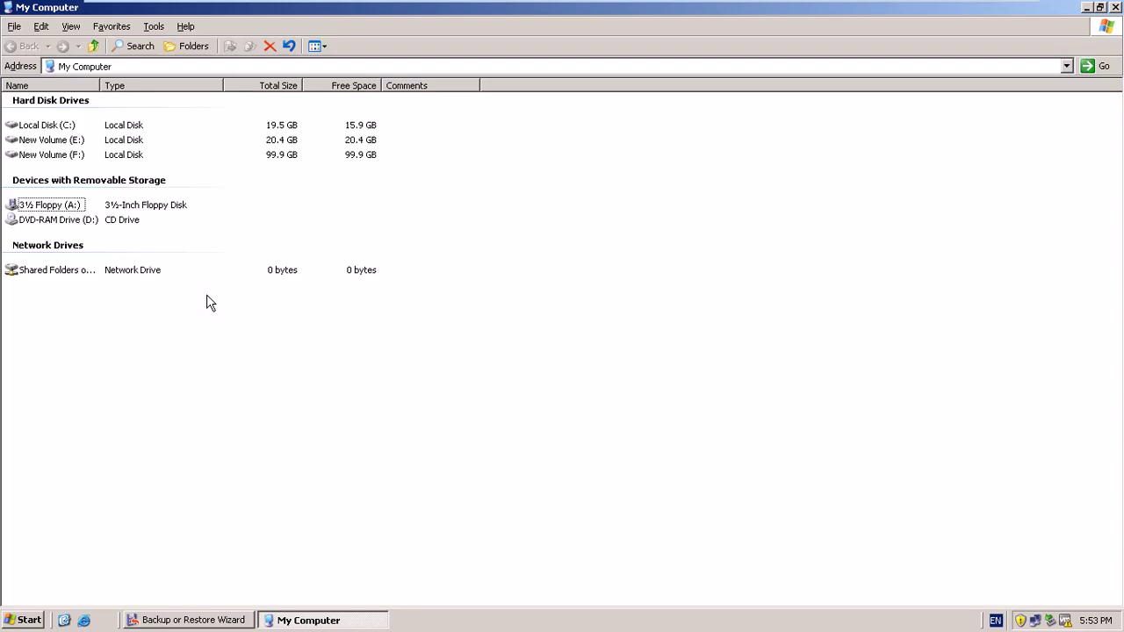
double_click(50, 154)
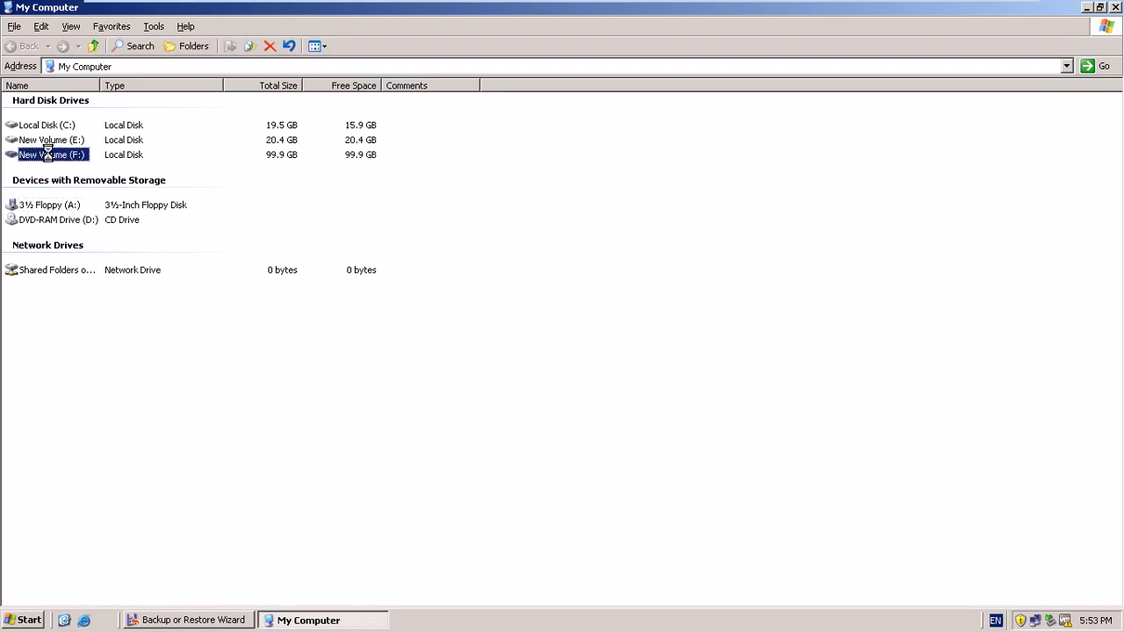
click(93, 45)
double_click(53, 138)
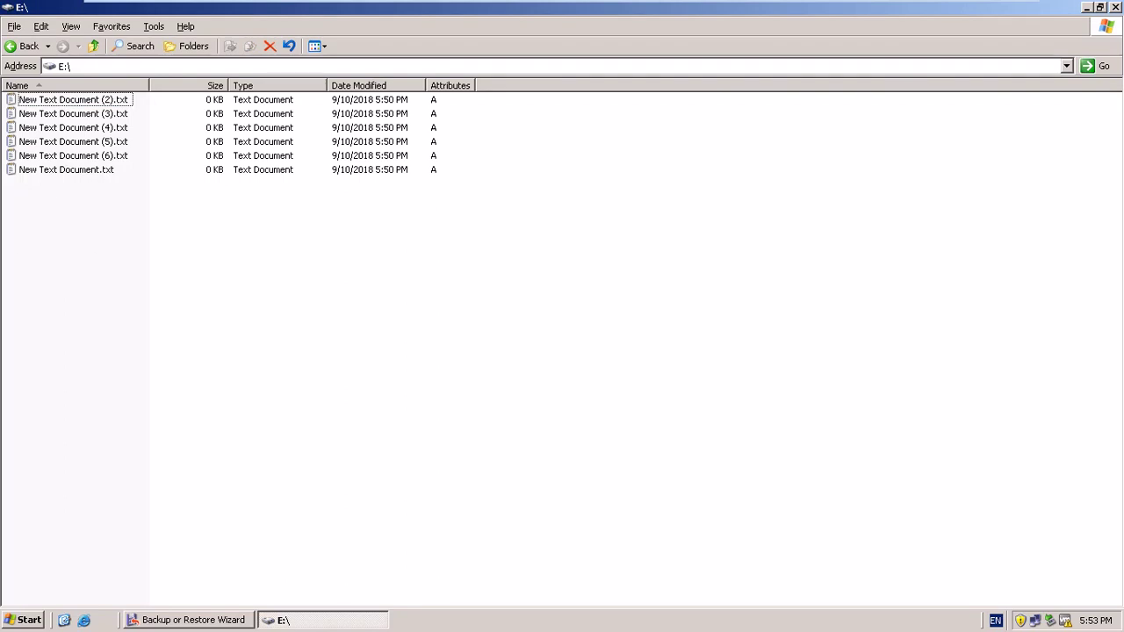
key(alt+F4)
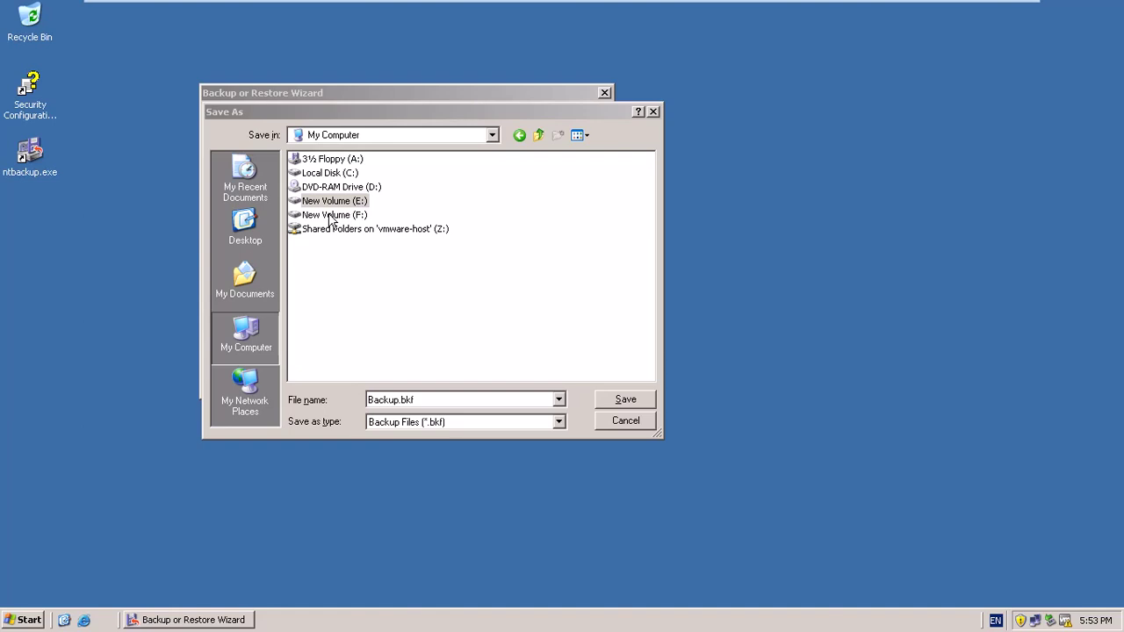
Review the hard disk drives and their sizes in a My Computer window and close it again.
click(31, 618)
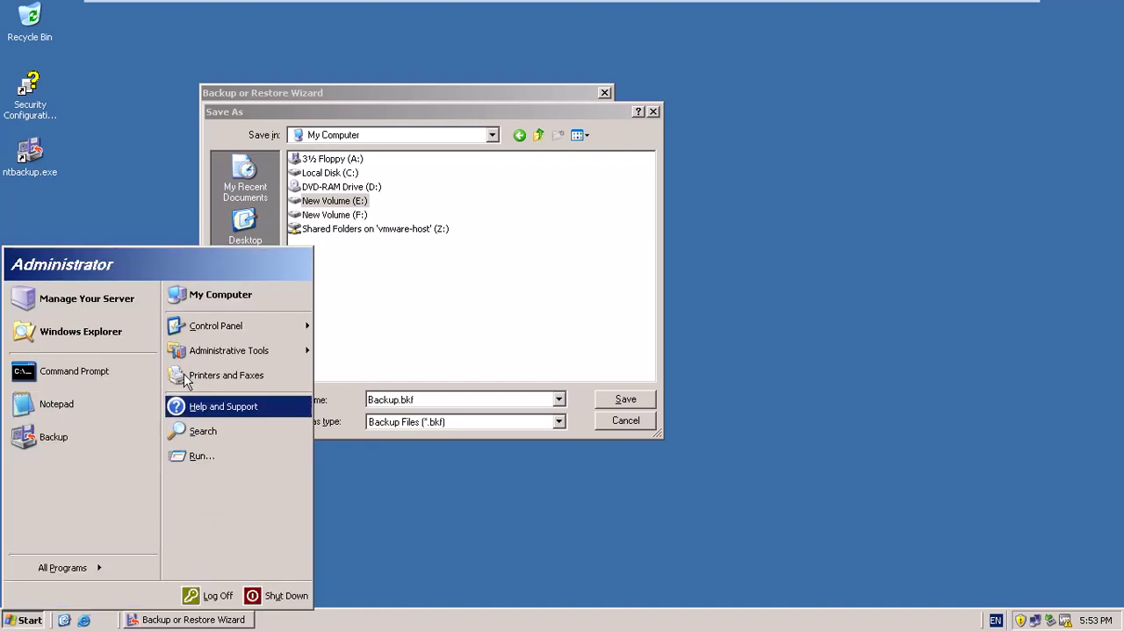
click(211, 296)
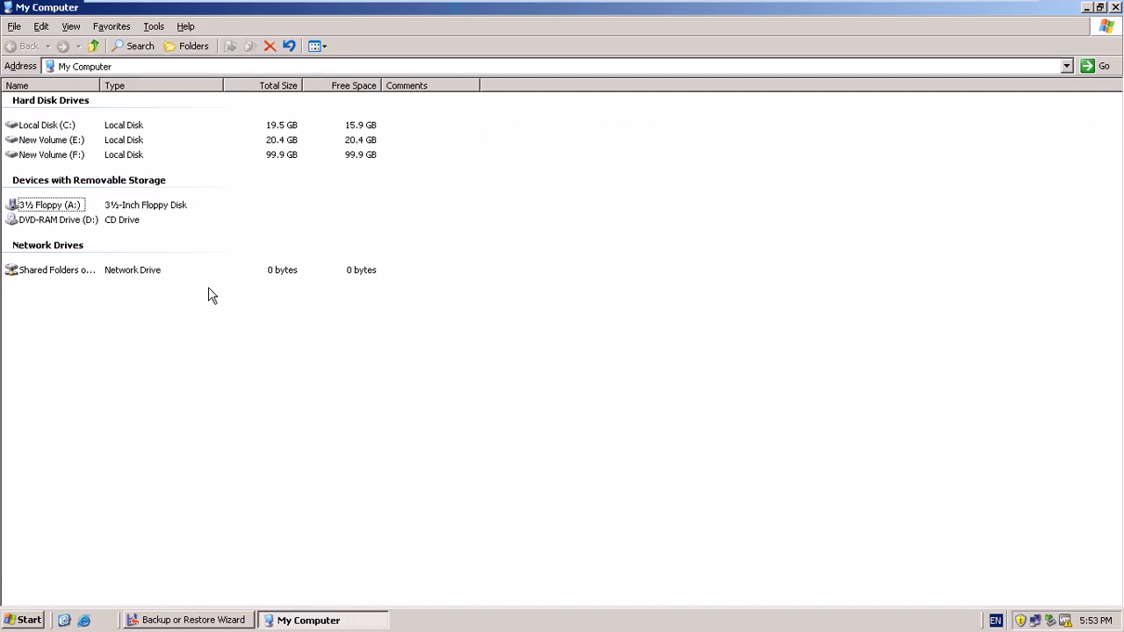
click(67, 147)
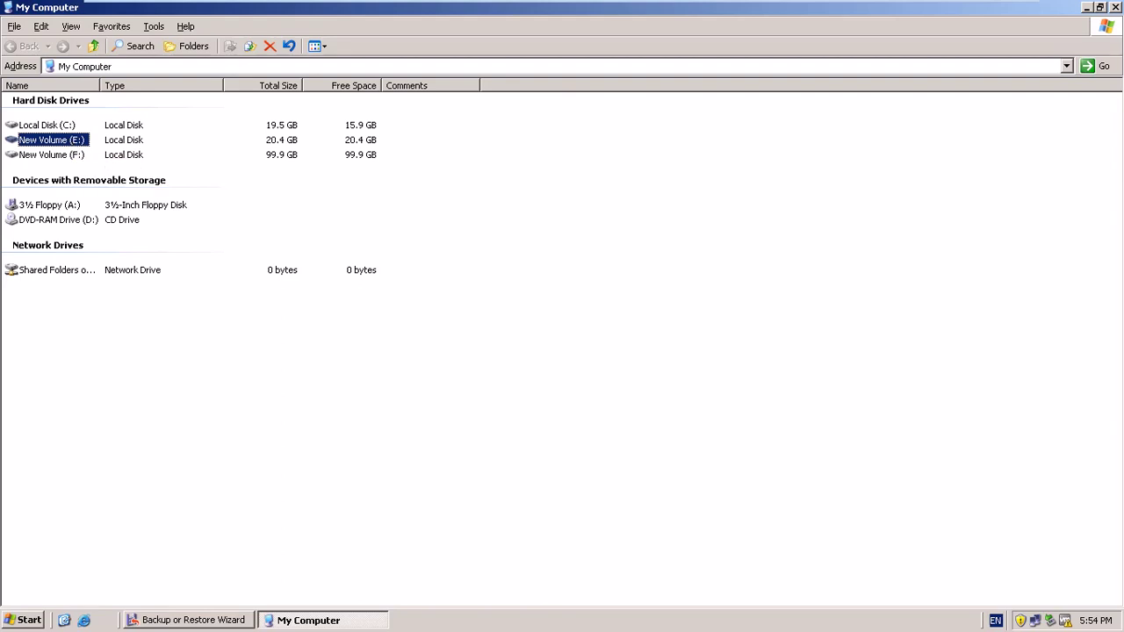
key(alt+F4)
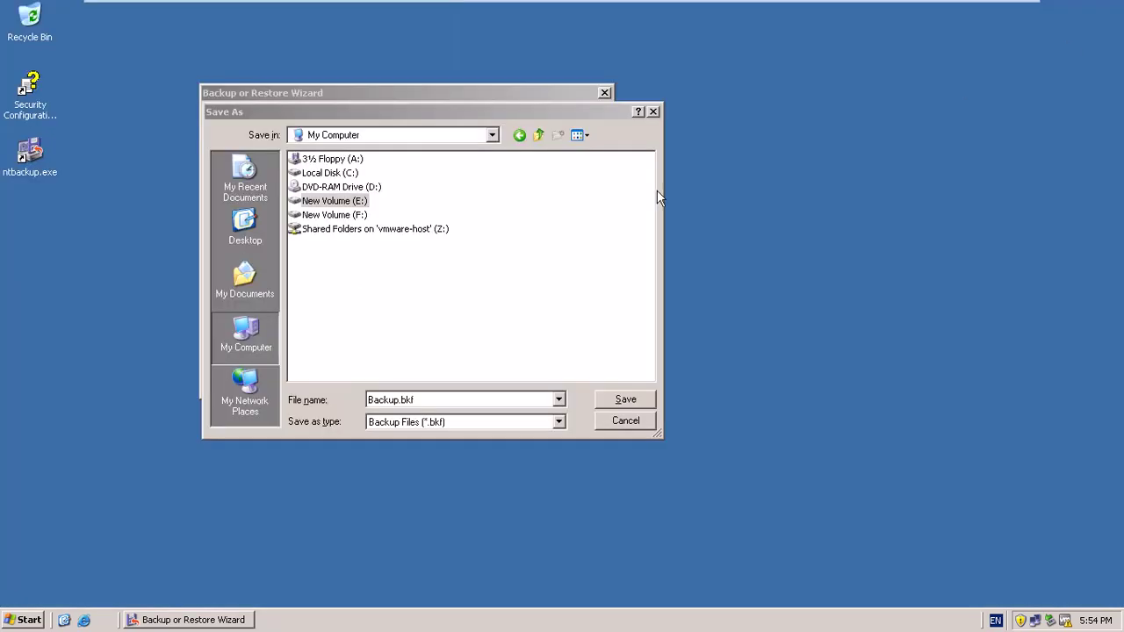
Set New Volume (F:) as the backup destination, keeping the file name Backup.bkf.
click(344, 218)
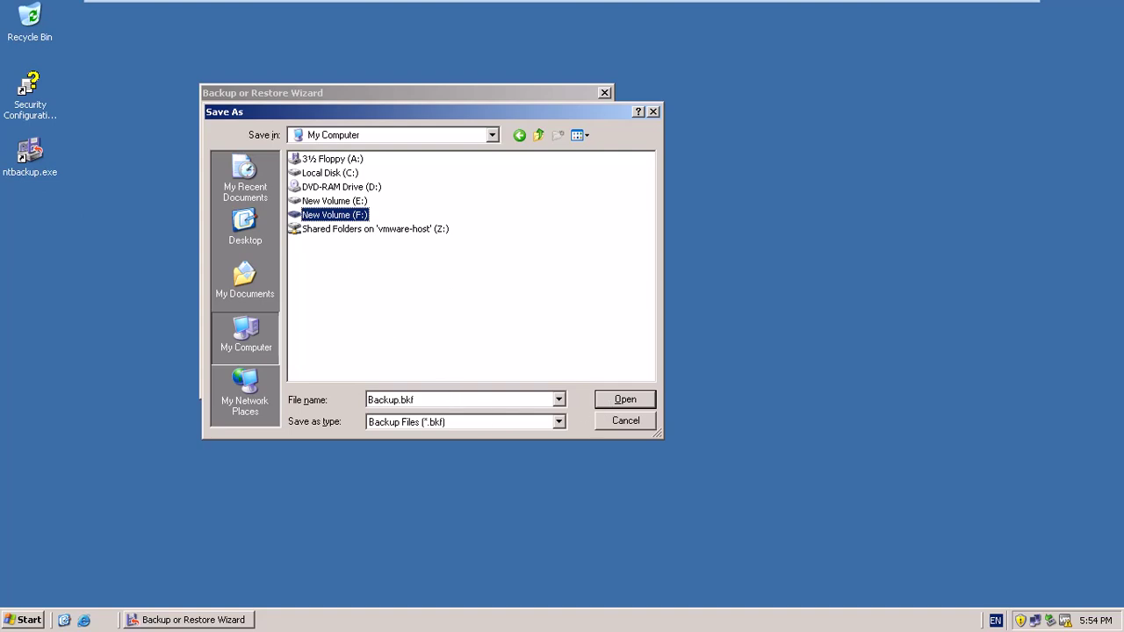
mouse_move(533, 5)
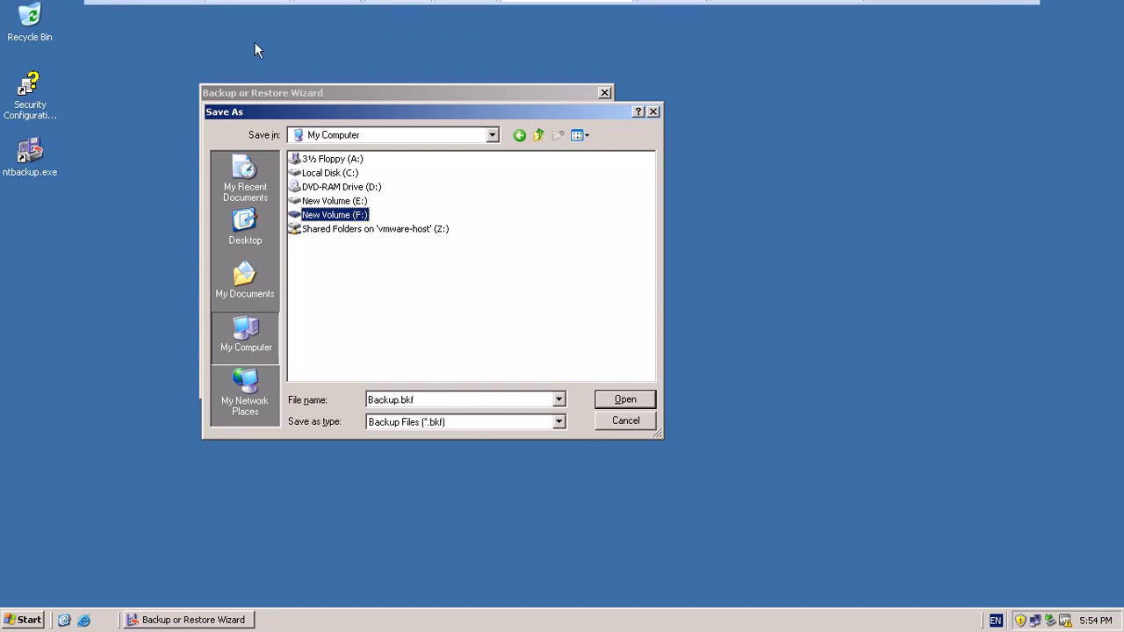
double_click(418, 399)
drag(427, 397, 354, 400)
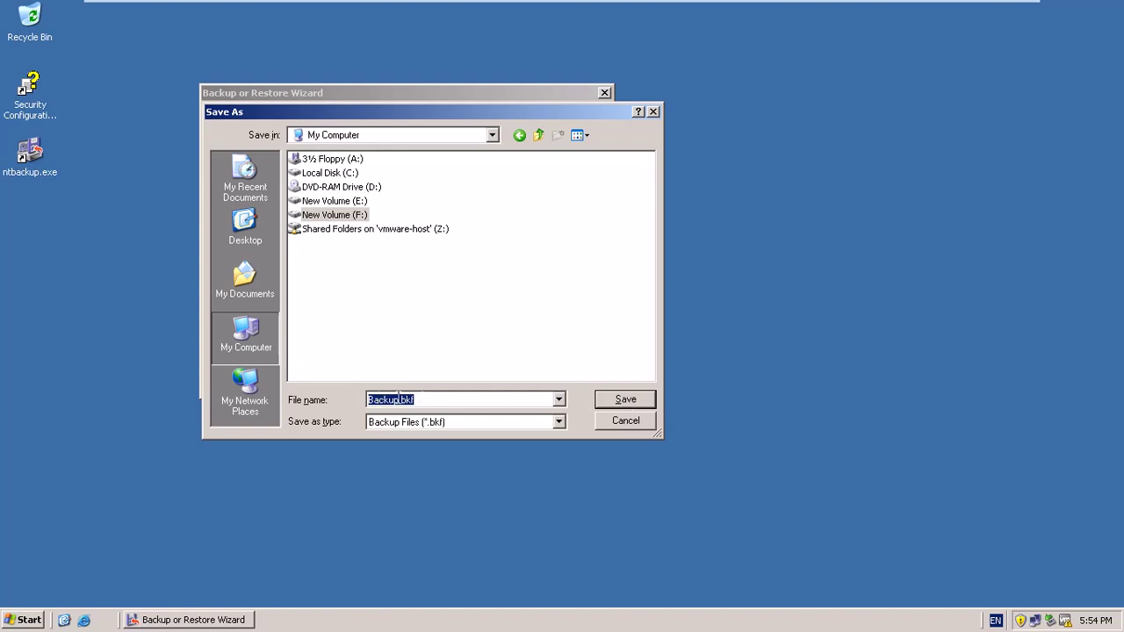
click(619, 403)
click(620, 402)
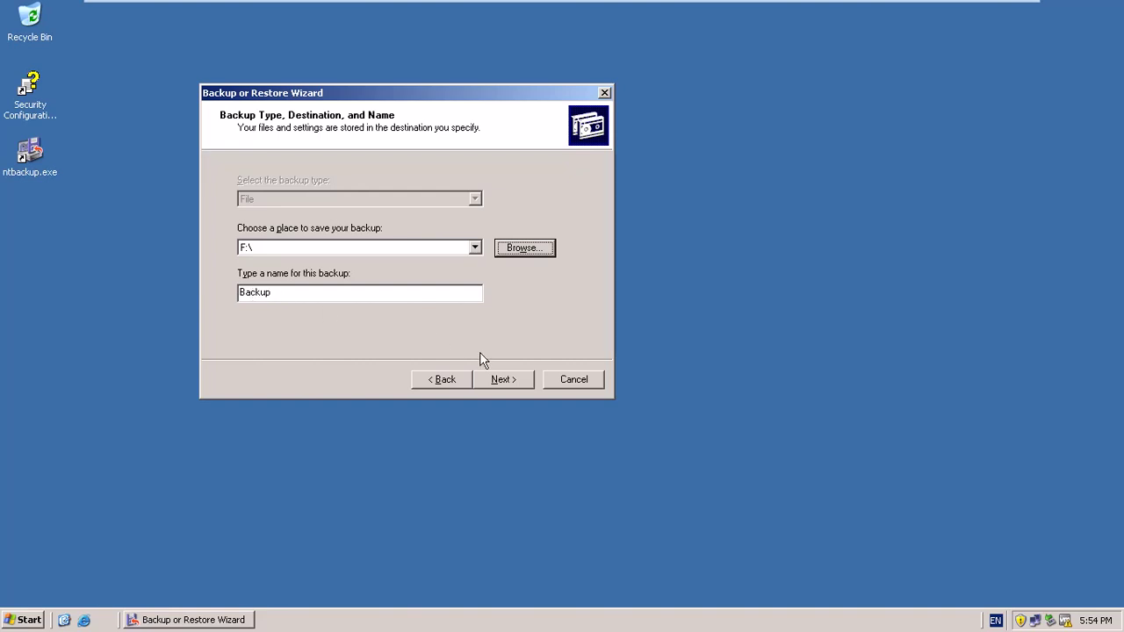
Continue to the wizard's completion page, open the advanced backup options and list the available backup types.
click(503, 383)
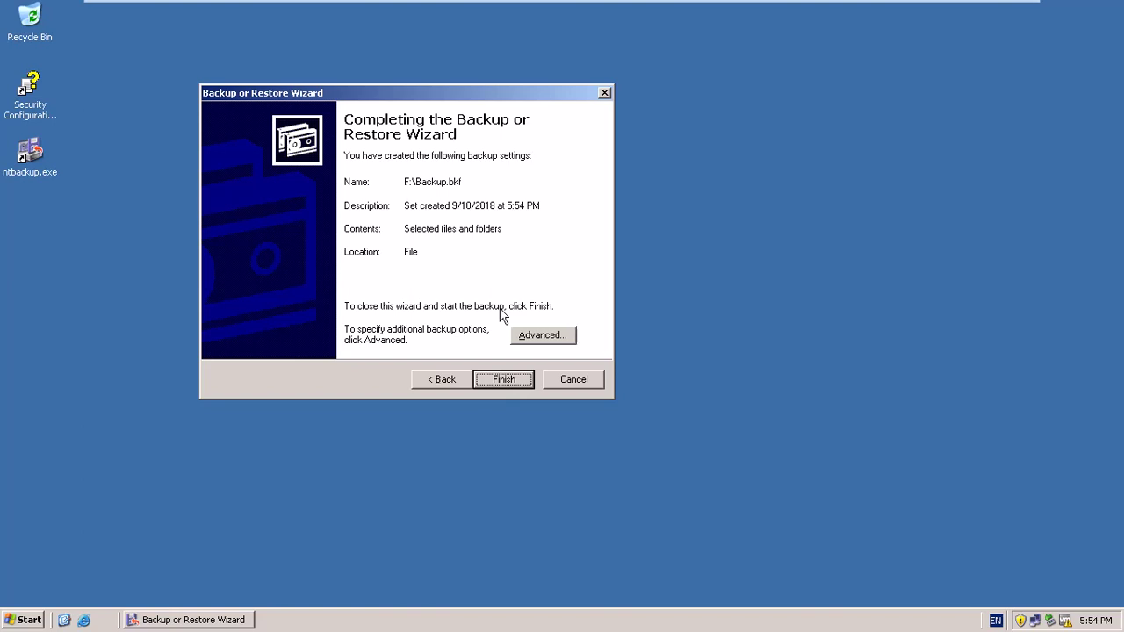
click(541, 337)
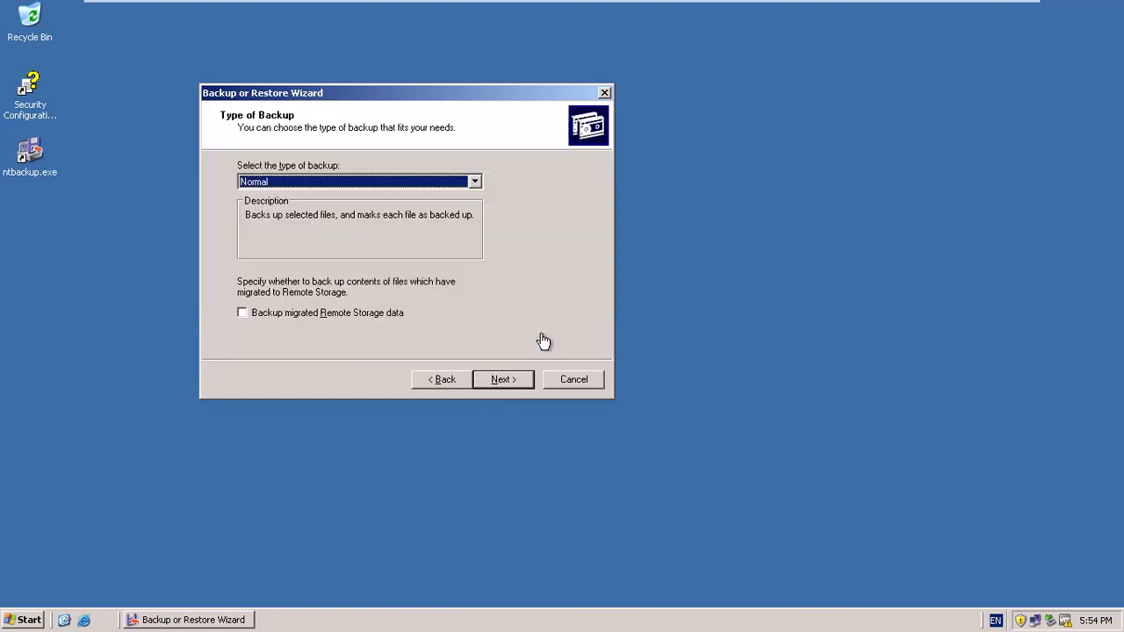
click(473, 182)
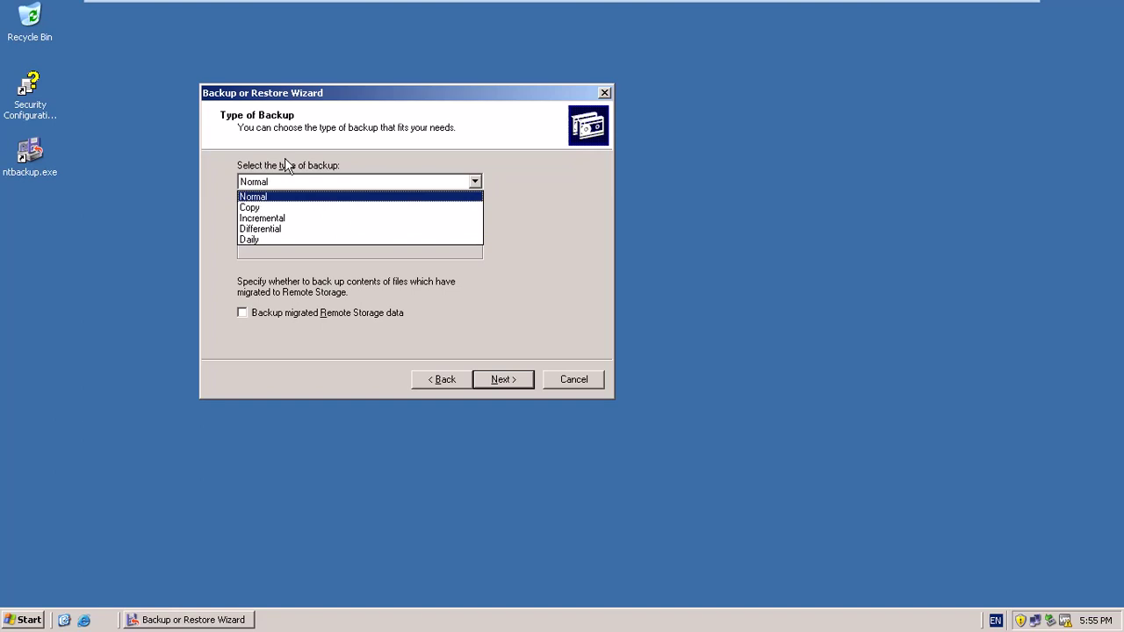
Switch to SmoothDraw and handwrite "Normal Backup" and "Full Backup" below the existing notes.
click(973, 9)
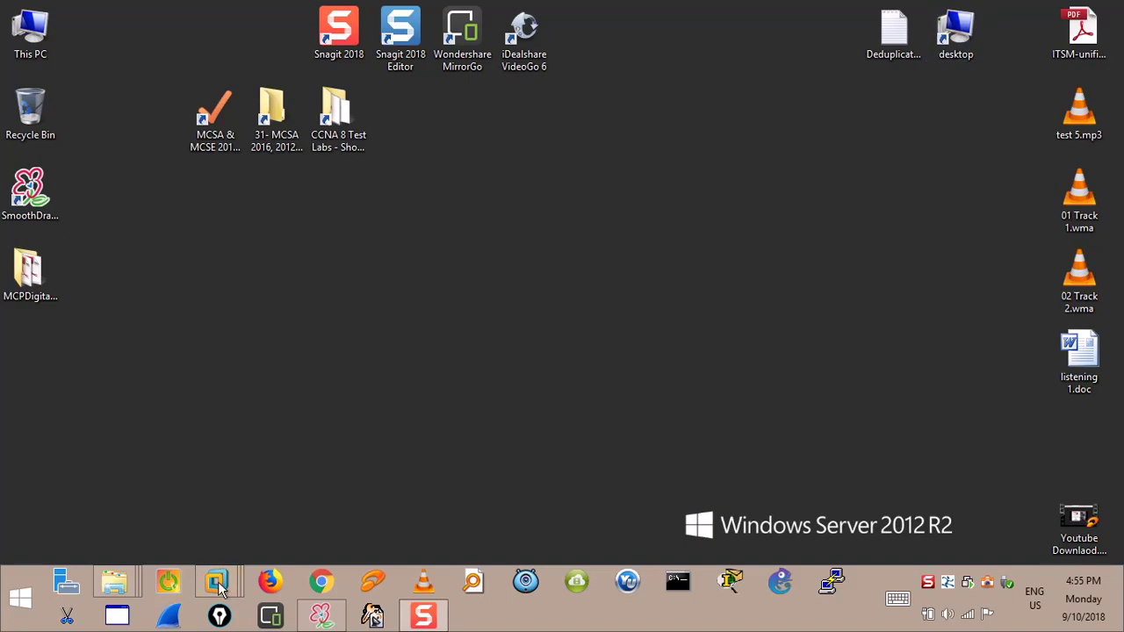
click(321, 615)
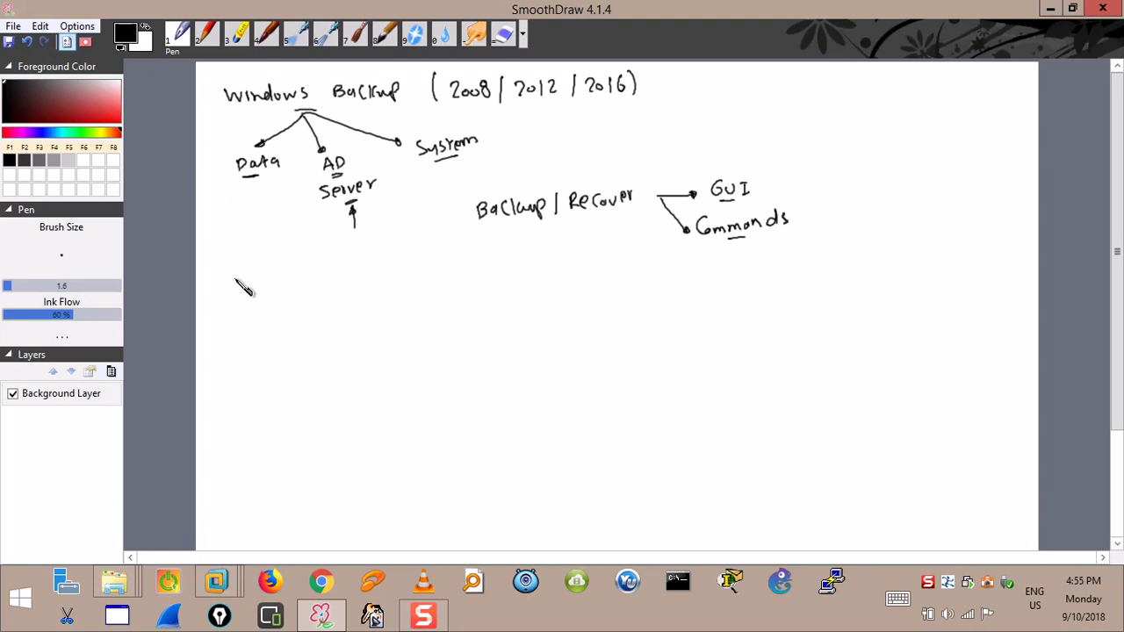
mouse_move(222, 288)
mouse_down()
mouse_move(236, 274)
mouse_move(283, 289)
mouse_move(322, 281)
mouse_move(309, 274)
mouse_move(371, 281)
mouse_up()
mouse_move(228, 307)
mouse_down()
mouse_move(235, 301)
mouse_move(244, 321)
mouse_move(342, 308)
mouse_up()
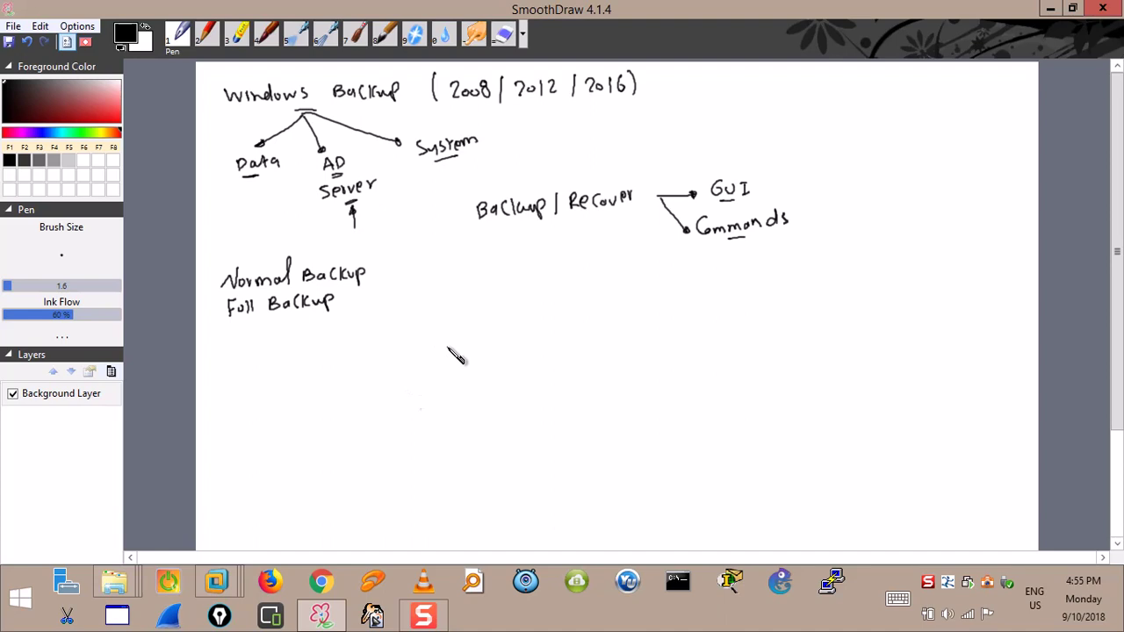
Draw a wide rectangle below the Full Backup note with a branching line to items numbered 1 to 4.
mouse_move(471, 343)
mouse_down()
mouse_move(301, 344)
mouse_move(301, 369)
mouse_up()
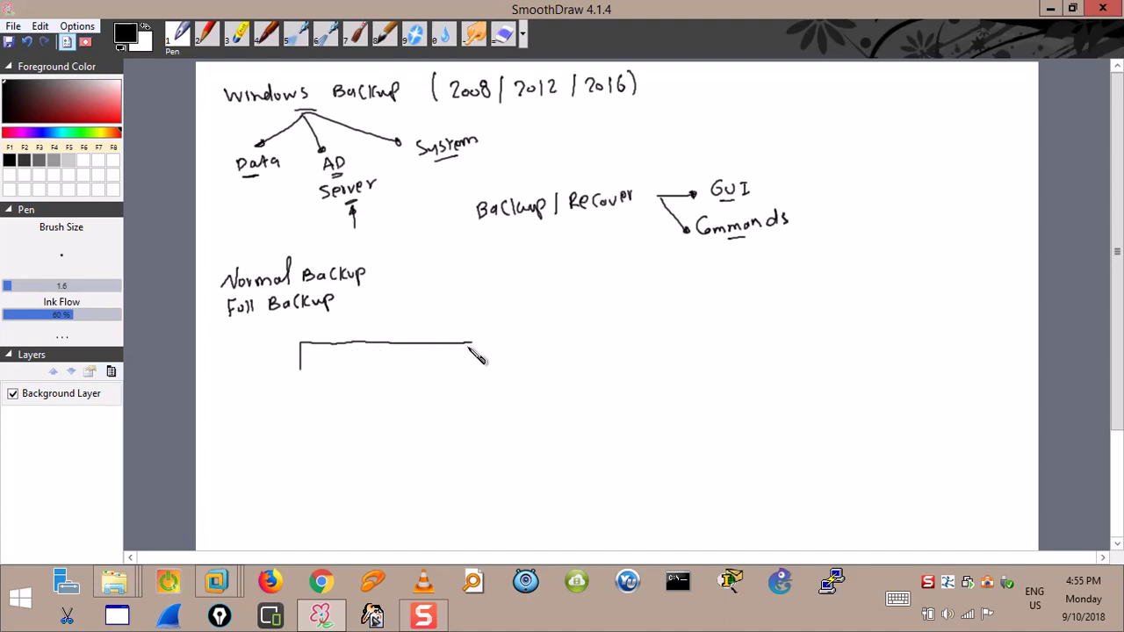
mouse_move(471, 344)
mouse_down()
mouse_move(472, 374)
mouse_move(300, 378)
mouse_move(346, 413)
mouse_move(327, 425)
mouse_move(339, 427)
mouse_move(327, 452)
mouse_move(334, 474)
mouse_up()
drag(342, 424, 343, 470)
drag(344, 471, 348, 474)
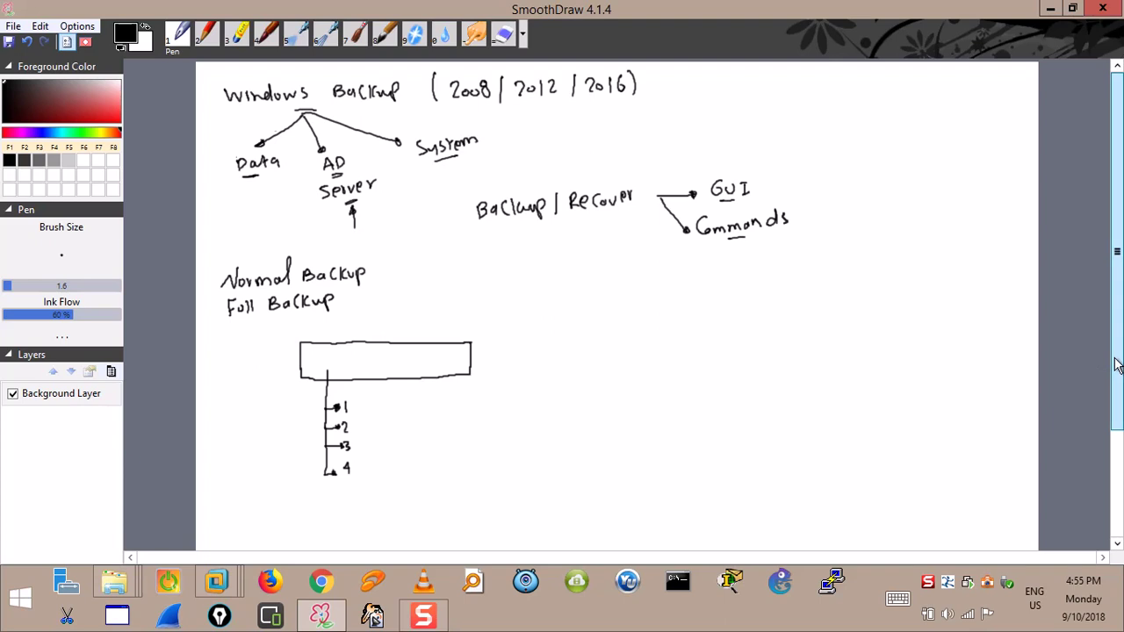
Draw a small square inside the rectangle where the branching line starts, and underline the B in Full Backup.
scroll(1089, 395, down, 2)
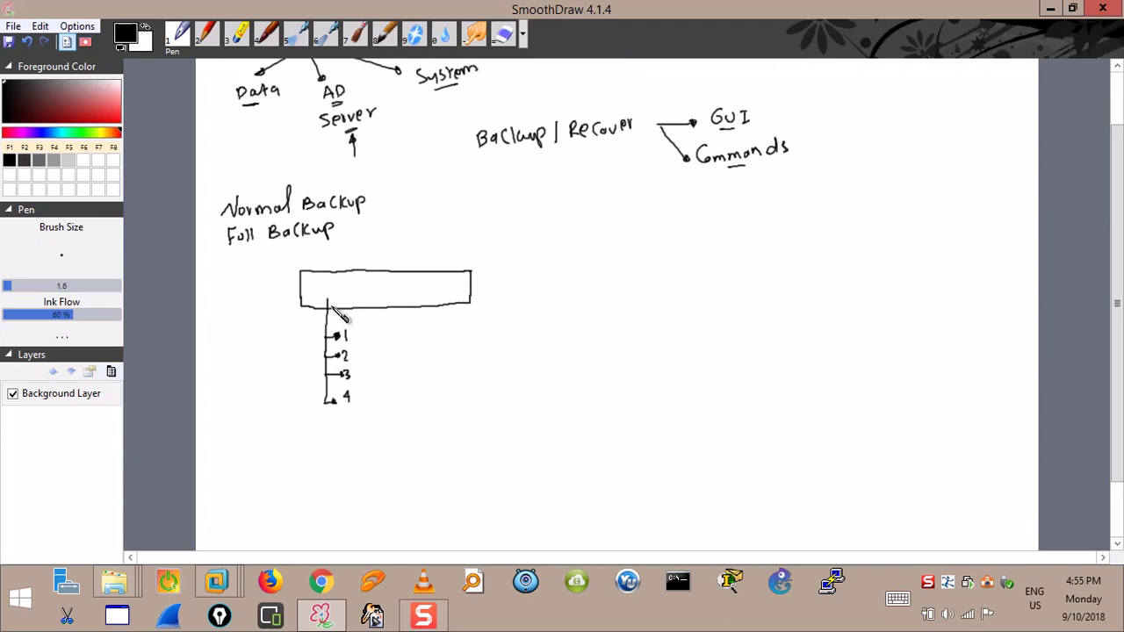
mouse_move(333, 290)
mouse_down()
mouse_move(323, 292)
mouse_move(334, 301)
mouse_up()
drag(290, 242, 276, 244)
Write the outlined headings "Full" and "Incremental" to the right of the rectangle, listing 1 to 4 under Full.
mouse_move(540, 241)
mouse_down()
mouse_move(535, 259)
mouse_move(559, 256)
mouse_move(539, 261)
mouse_up()
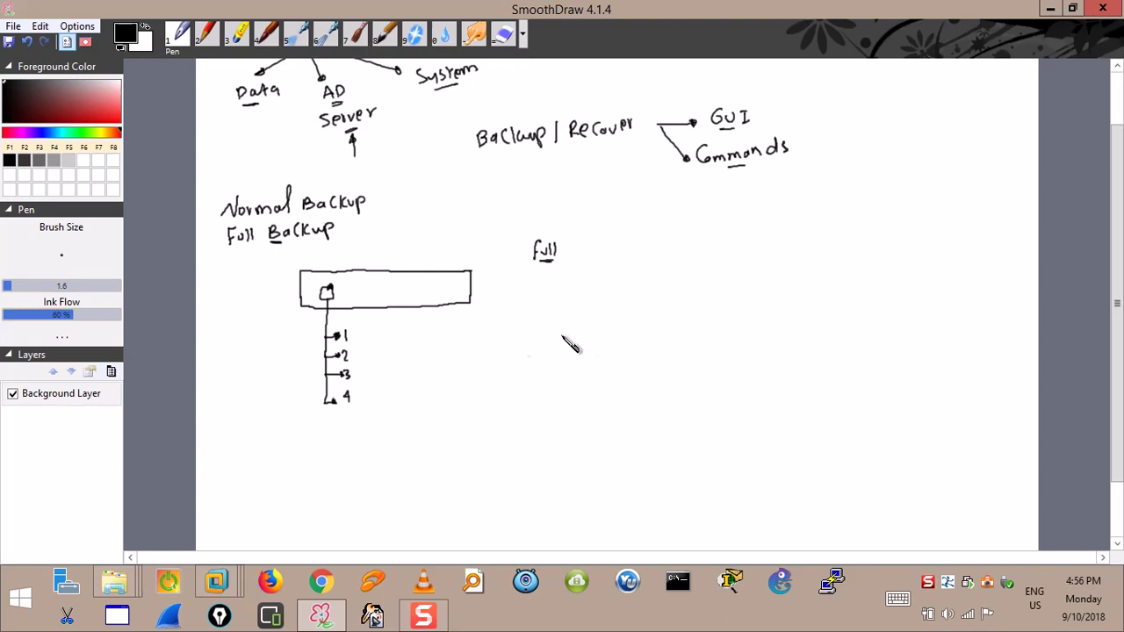
drag(548, 274, 548, 344)
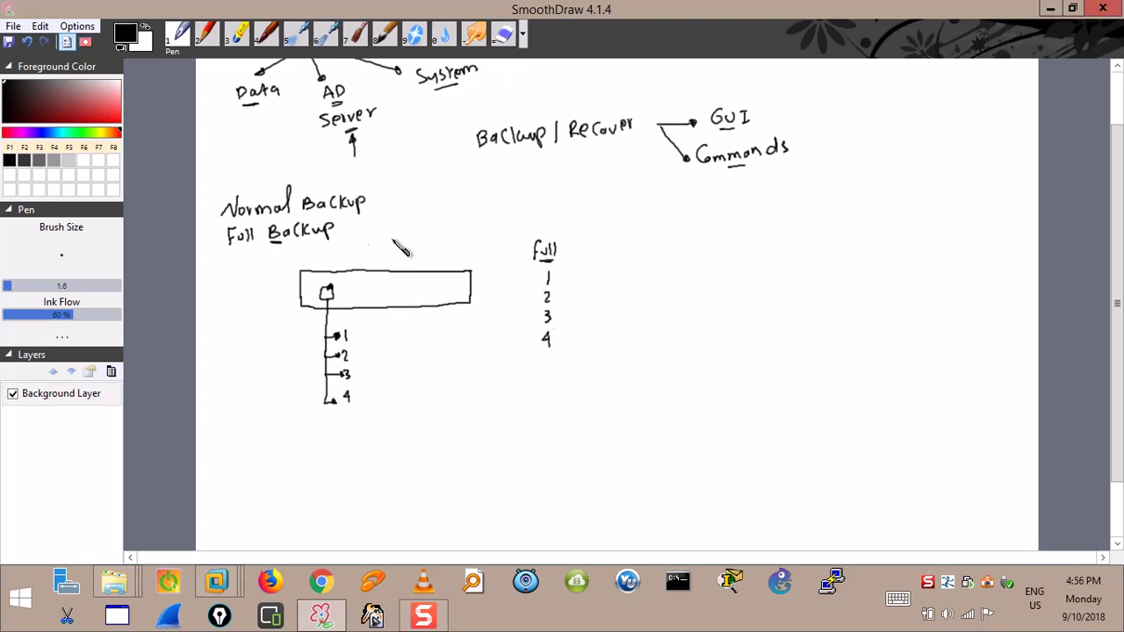
mouse_move(555, 229)
mouse_down()
mouse_move(540, 230)
mouse_move(525, 255)
mouse_move(537, 274)
mouse_move(559, 263)
mouse_move(565, 235)
mouse_up()
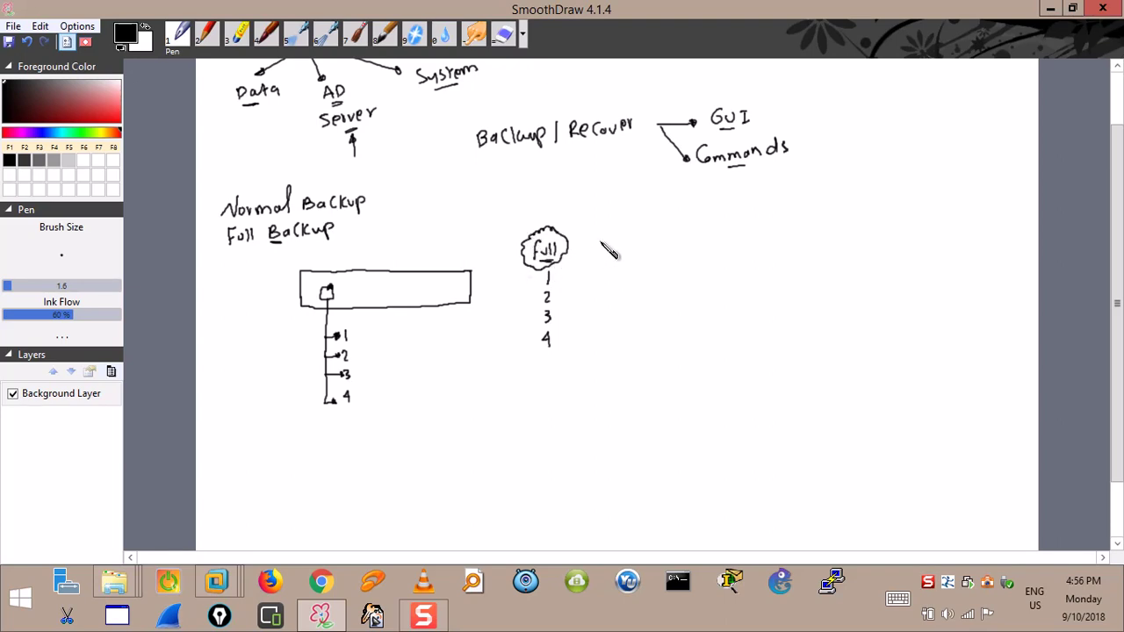
mouse_move(603, 251)
mouse_down()
mouse_move(611, 239)
mouse_move(612, 252)
mouse_move(695, 252)
mouse_up()
mouse_move(696, 219)
mouse_down()
mouse_move(698, 250)
mouse_move(603, 257)
mouse_move(632, 233)
mouse_move(698, 221)
mouse_move(713, 245)
mouse_move(688, 253)
mouse_up()
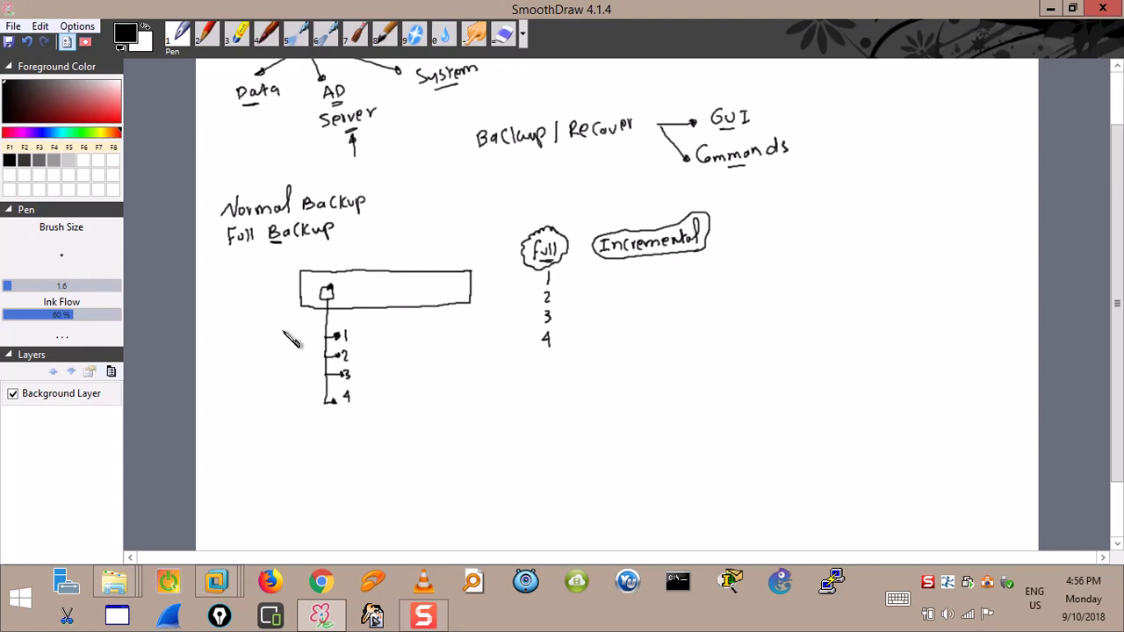
Write "500G" beside the branching line and "Backup" with a circled 1 below the Full list.
mouse_move(282, 331)
mouse_down()
mouse_move(274, 340)
mouse_move(295, 342)
mouse_up()
mouse_move(513, 376)
mouse_down()
mouse_move(515, 390)
mouse_move(574, 386)
mouse_move(532, 404)
mouse_move(543, 392)
mouse_up()
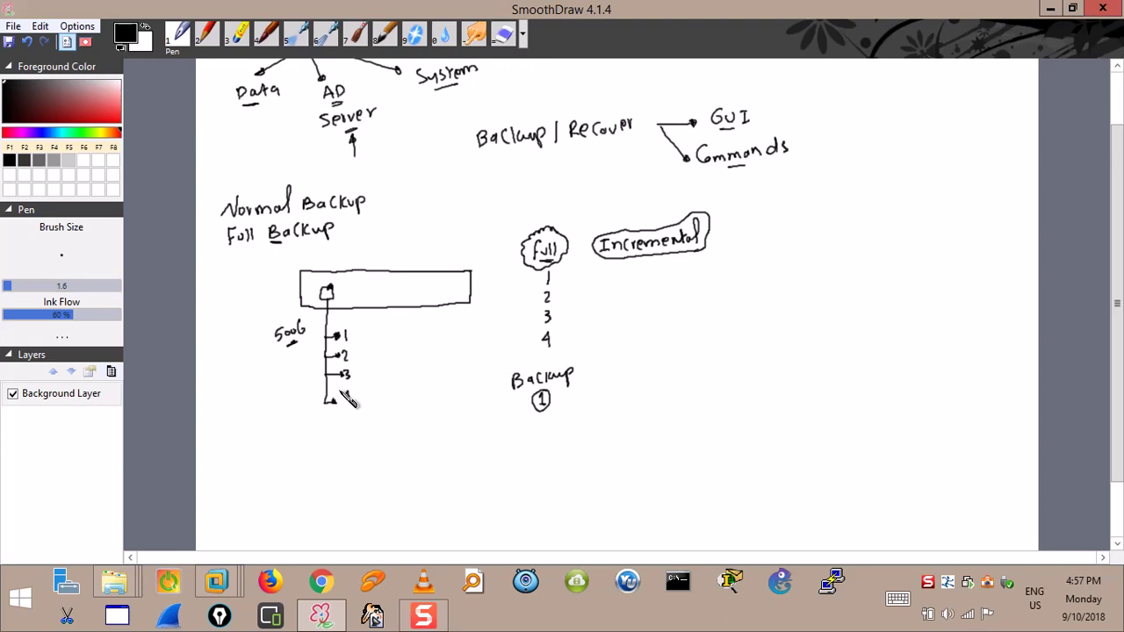
Add a circled item 5 to the branching line, write "Full" below Incremental, and point an arrow at the Full heading.
mouse_move(330, 406)
mouse_down()
mouse_move(325, 426)
mouse_move(337, 424)
mouse_up()
mouse_move(620, 281)
mouse_down()
mouse_move(647, 291)
mouse_move(622, 300)
mouse_up()
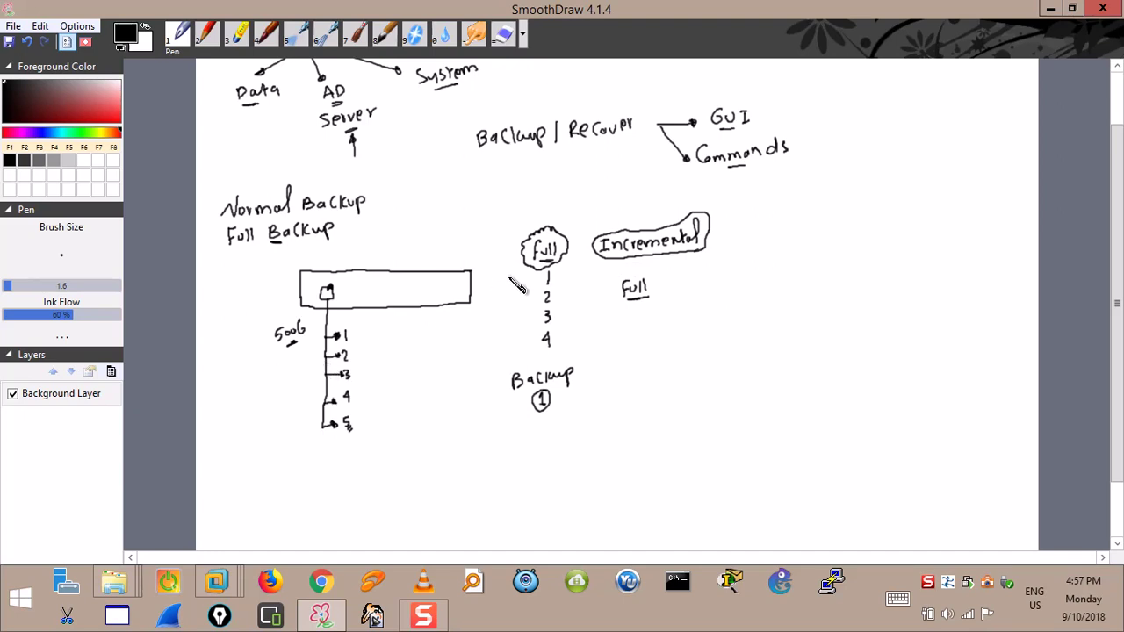
drag(573, 211, 565, 225)
drag(353, 415, 355, 425)
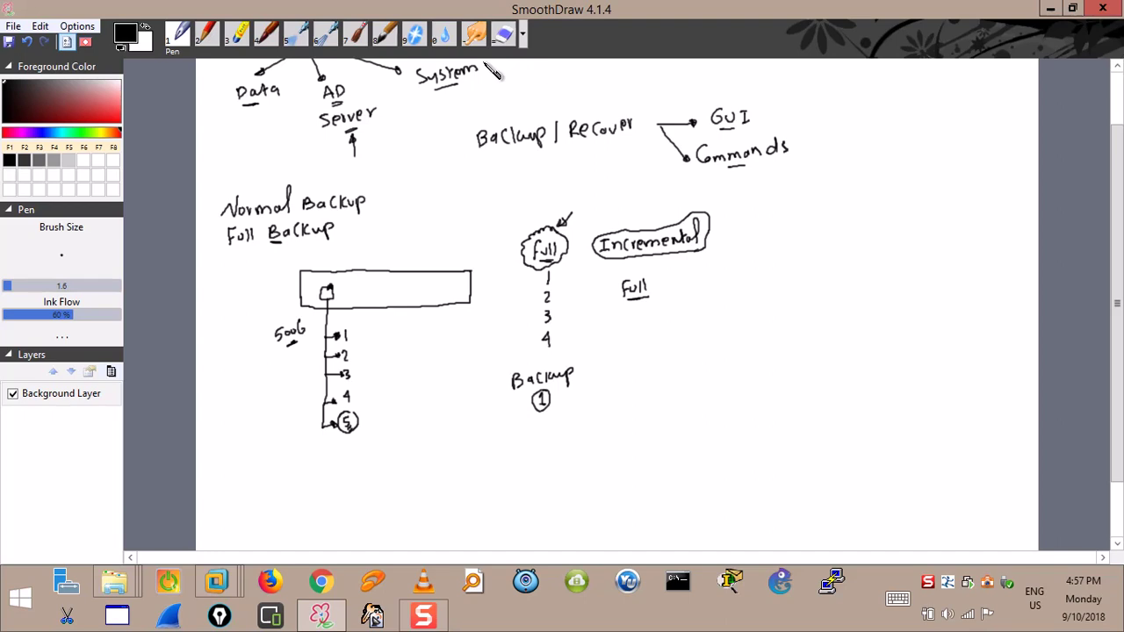
Erase the "Full" note below the Incremental heading and write a circled 5 in its place.
click(499, 40)
mouse_move(634, 298)
mouse_down()
mouse_move(626, 288)
mouse_move(647, 296)
mouse_up()
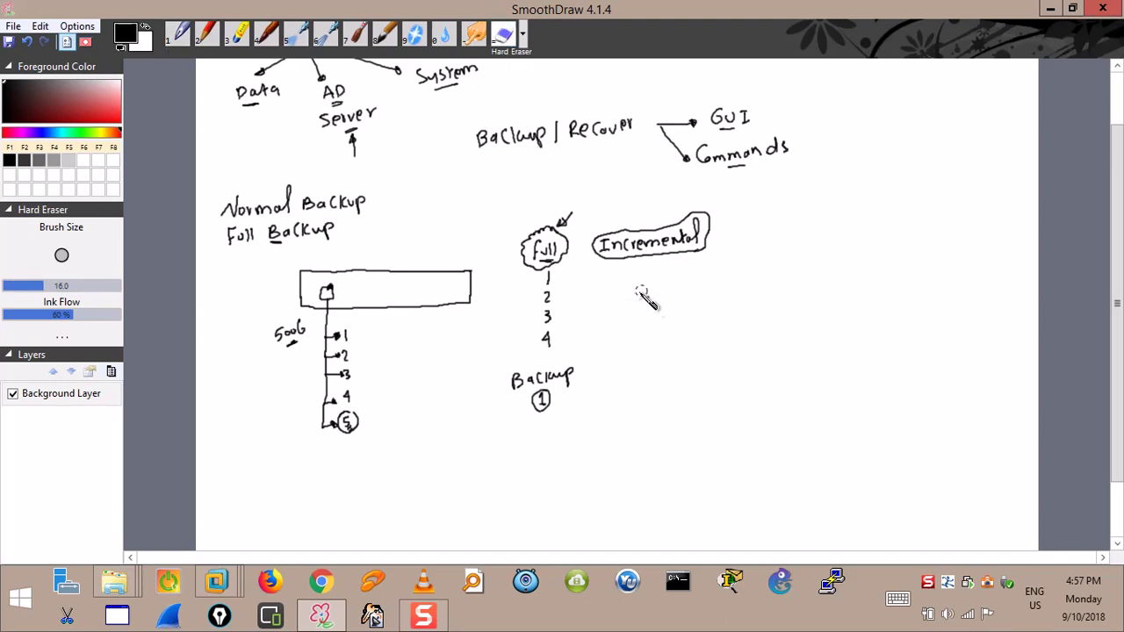
click(179, 35)
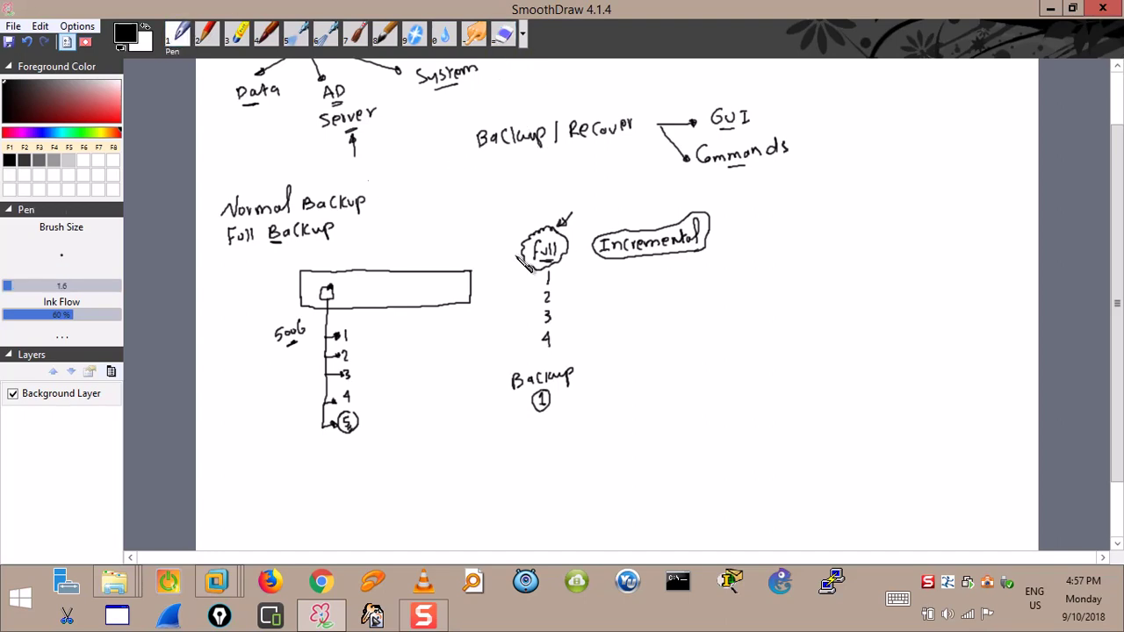
mouse_move(643, 276)
mouse_down()
mouse_move(638, 294)
mouse_move(659, 283)
mouse_move(638, 294)
mouse_up()
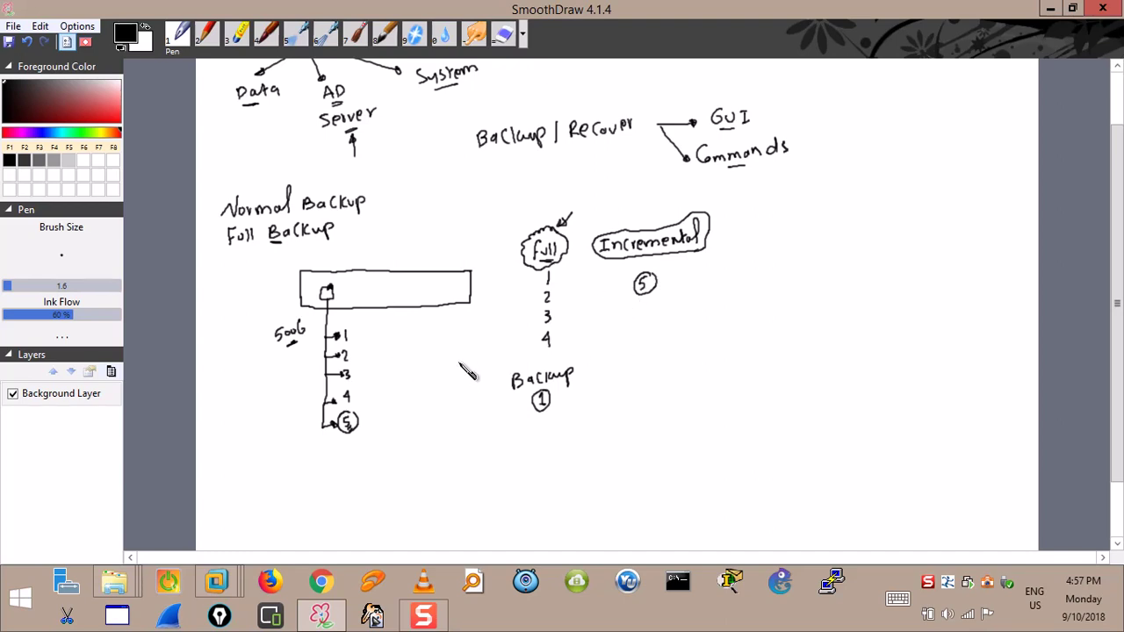
Add a circled item 6 to the branching line and write an underlined "inc" heading with a circled 6 below it.
mouse_move(321, 429)
mouse_down()
mouse_move(320, 447)
mouse_move(349, 447)
mouse_move(345, 439)
mouse_up()
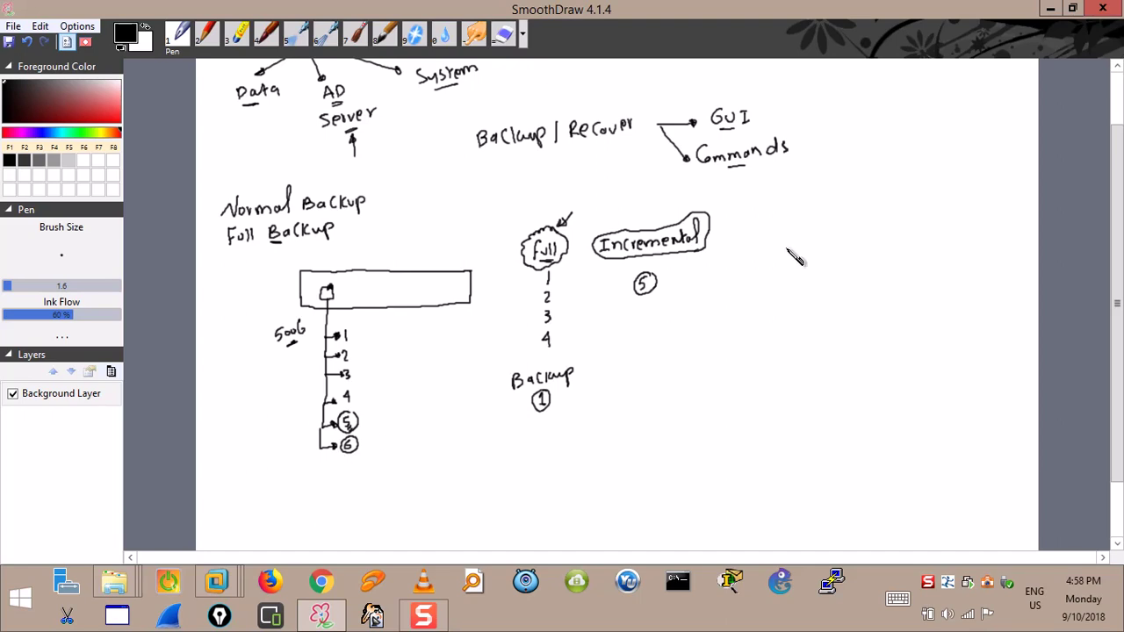
drag(741, 243, 760, 246)
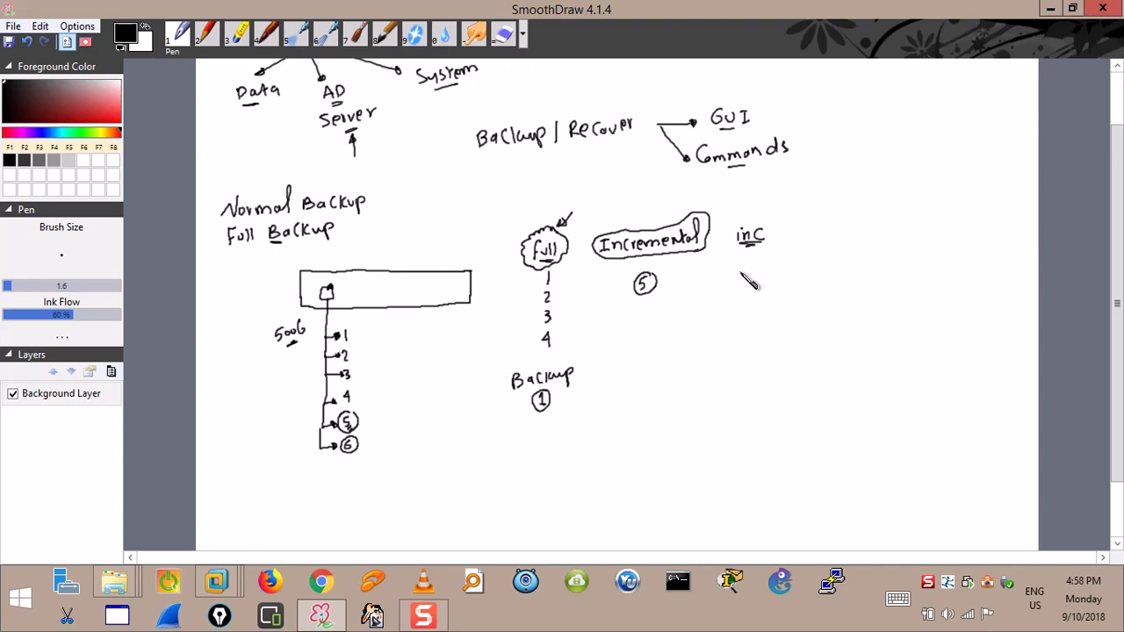
mouse_move(747, 273)
mouse_down()
mouse_move(742, 283)
mouse_move(757, 278)
mouse_up()
Circle item 3 on the branching line and add another "inc" heading with a circled 3 below it.
mouse_move(345, 367)
mouse_down()
mouse_move(334, 387)
mouse_move(363, 361)
mouse_up()
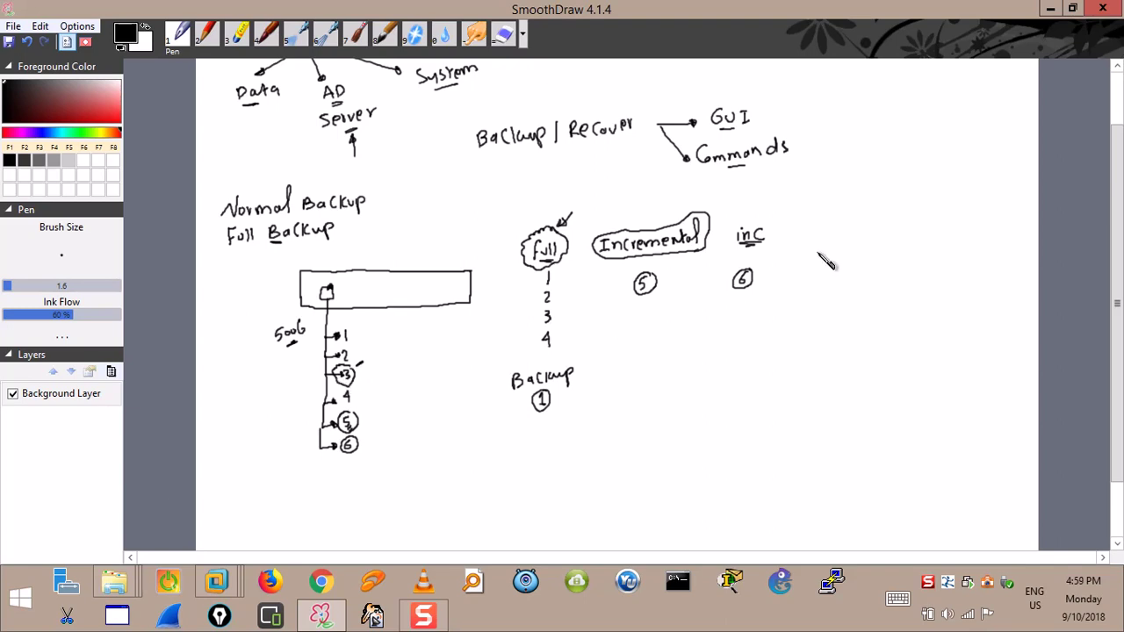
mouse_move(814, 232)
mouse_down()
mouse_move(839, 241)
mouse_move(821, 275)
mouse_move(835, 275)
mouse_move(822, 266)
mouse_move(816, 283)
mouse_move(841, 258)
mouse_up()
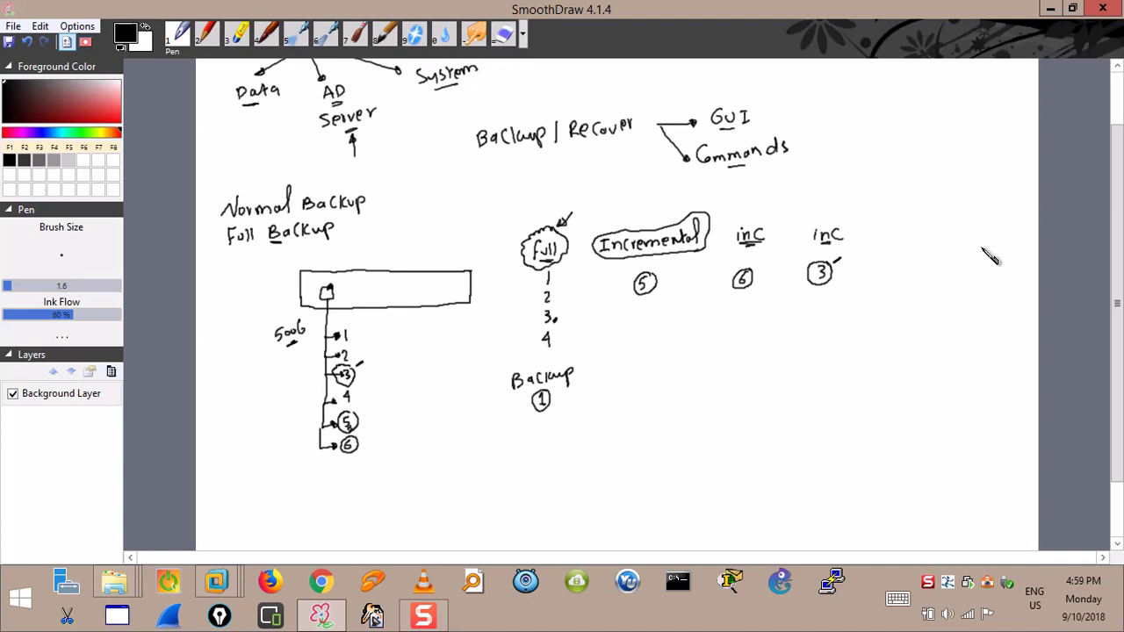
drag(881, 232, 905, 239)
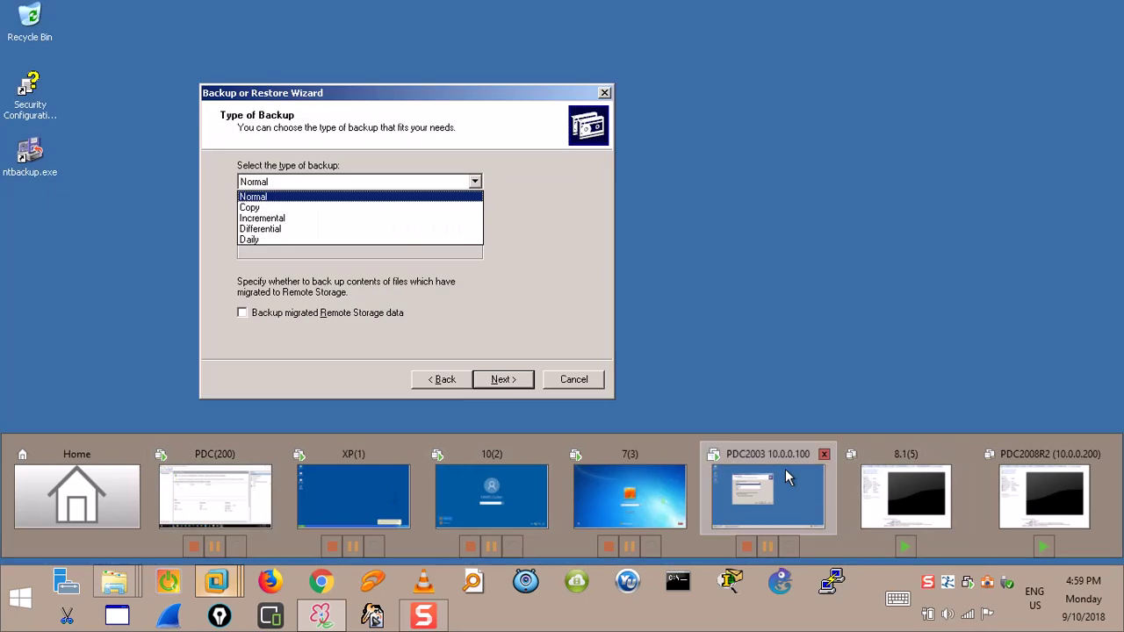
Switch to the PDC2003 virtual machine and configure a Normal backup without verification, appended to existing backups and run now.
click(786, 474)
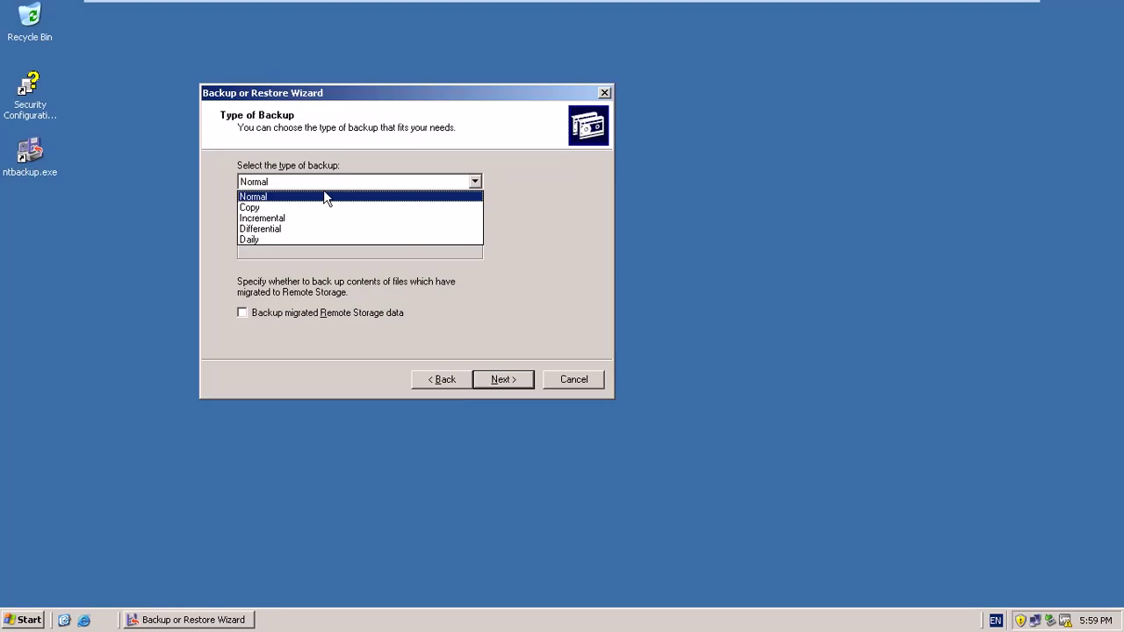
click(262, 200)
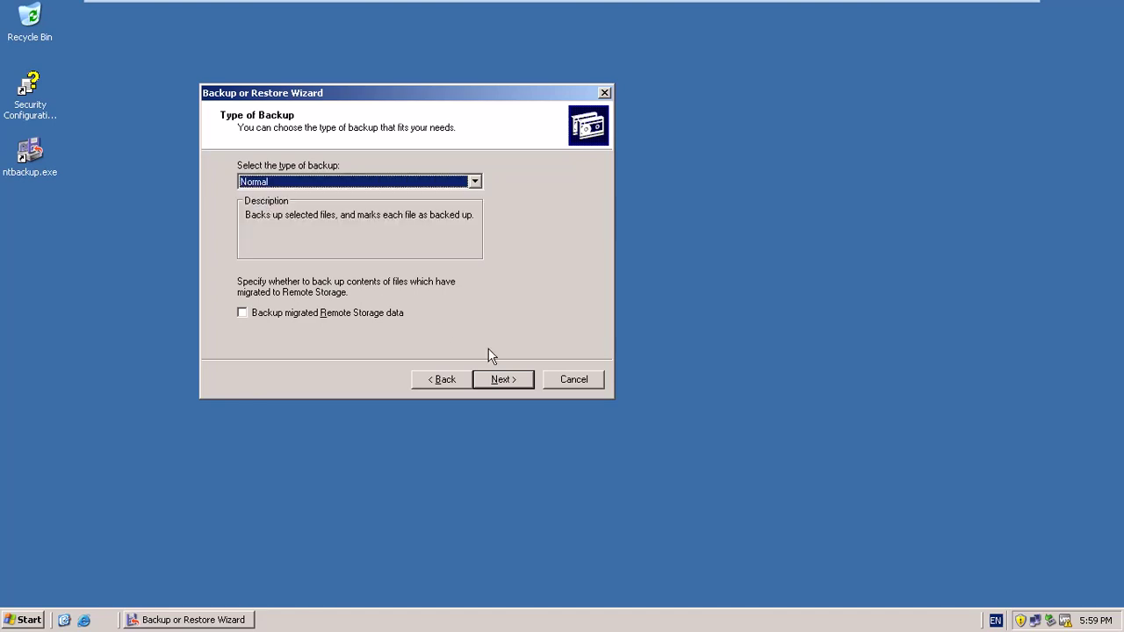
click(502, 382)
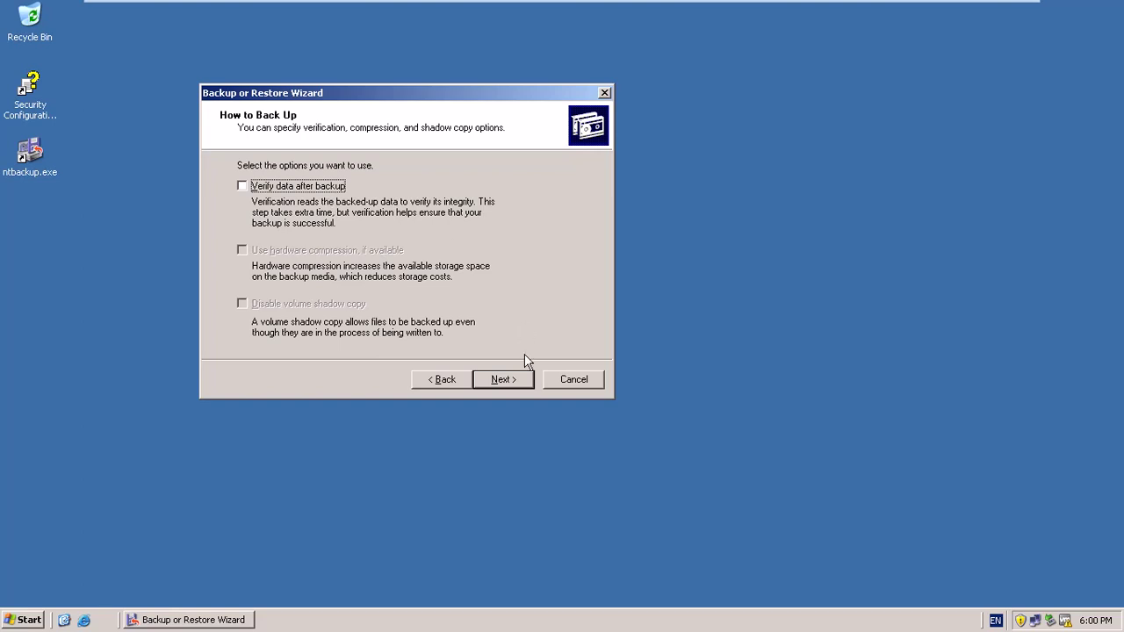
click(516, 382)
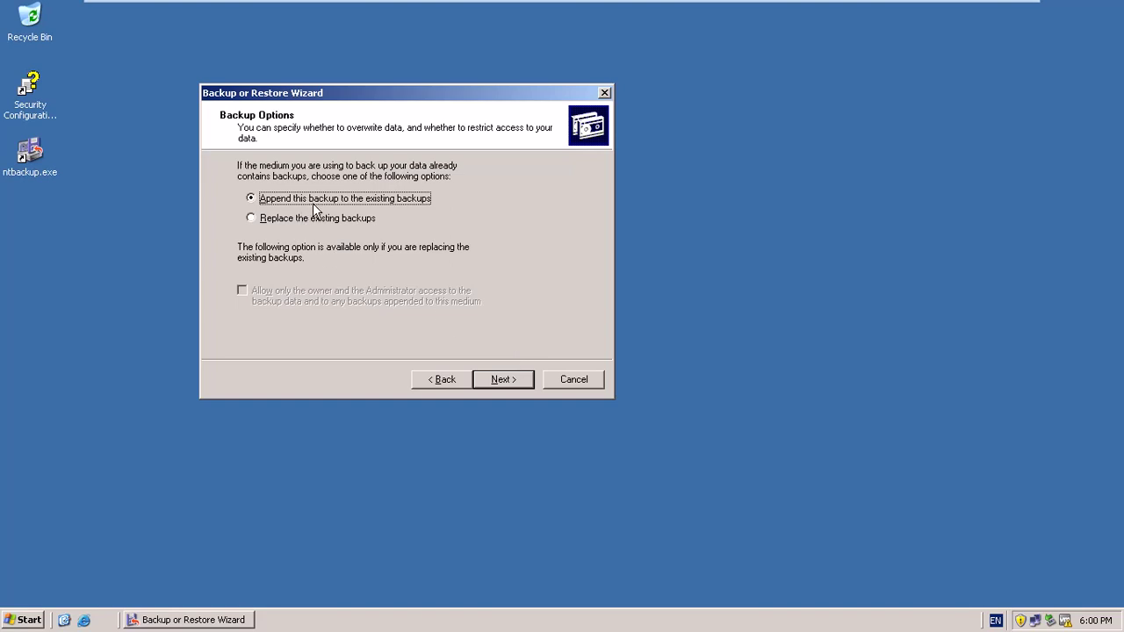
click(497, 381)
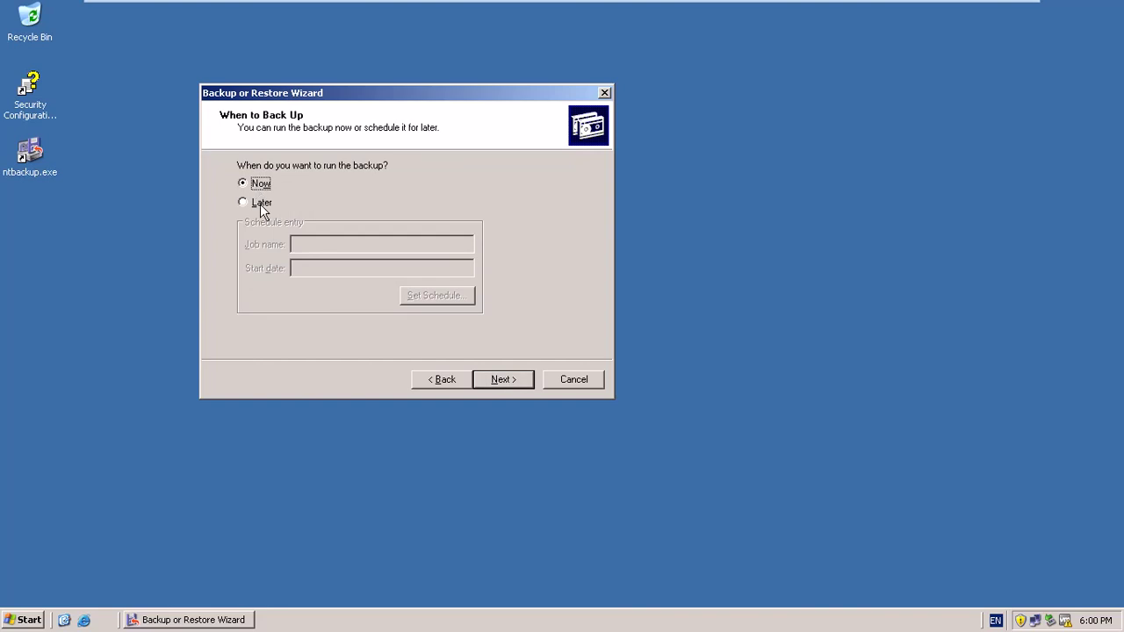
click(504, 380)
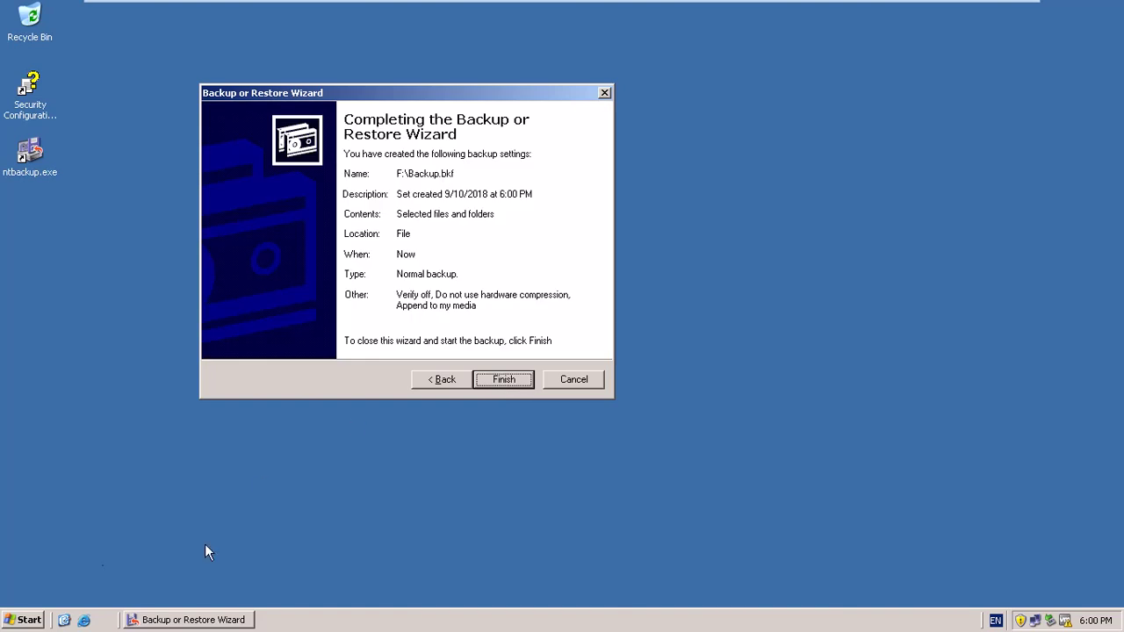
Open the E: volume and examine the Attributes column of its text files before running the backup.
click(27, 620)
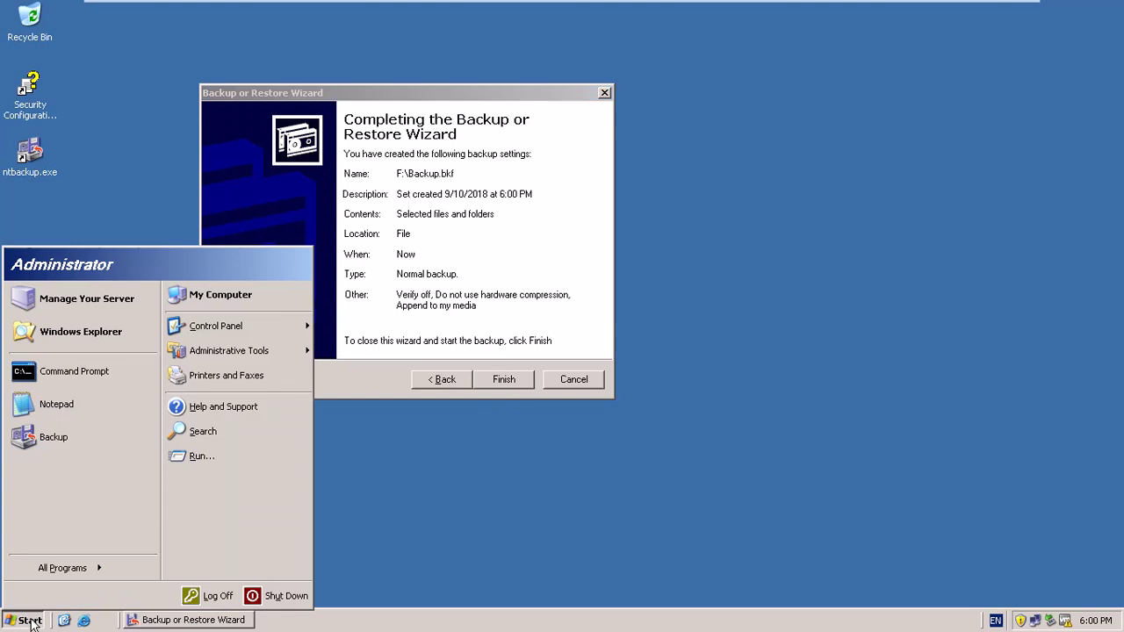
click(245, 294)
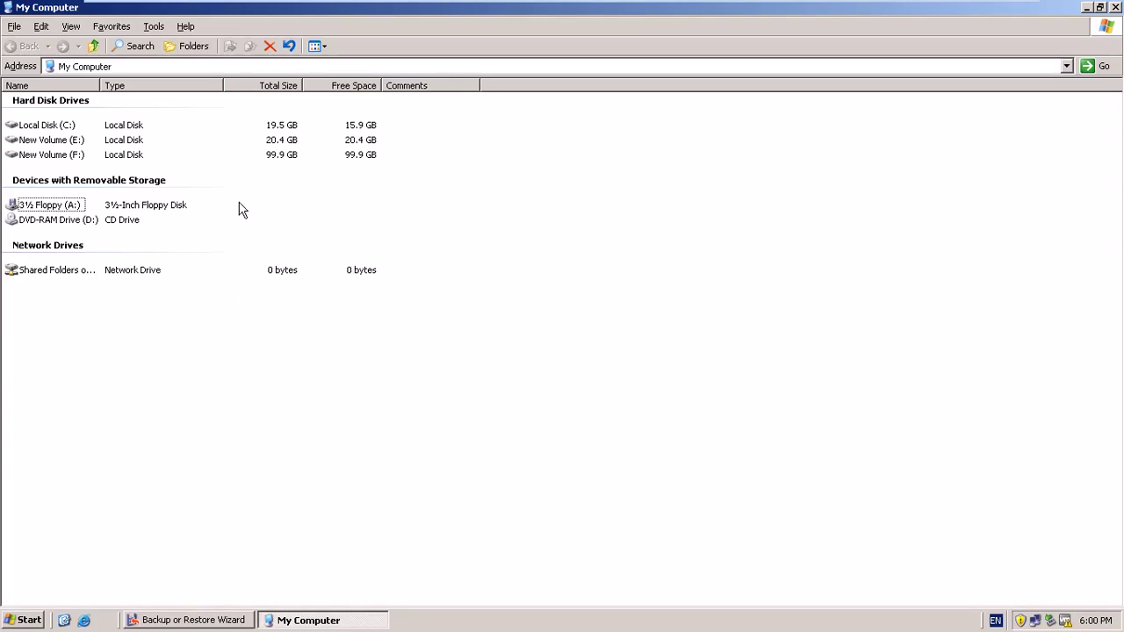
double_click(61, 142)
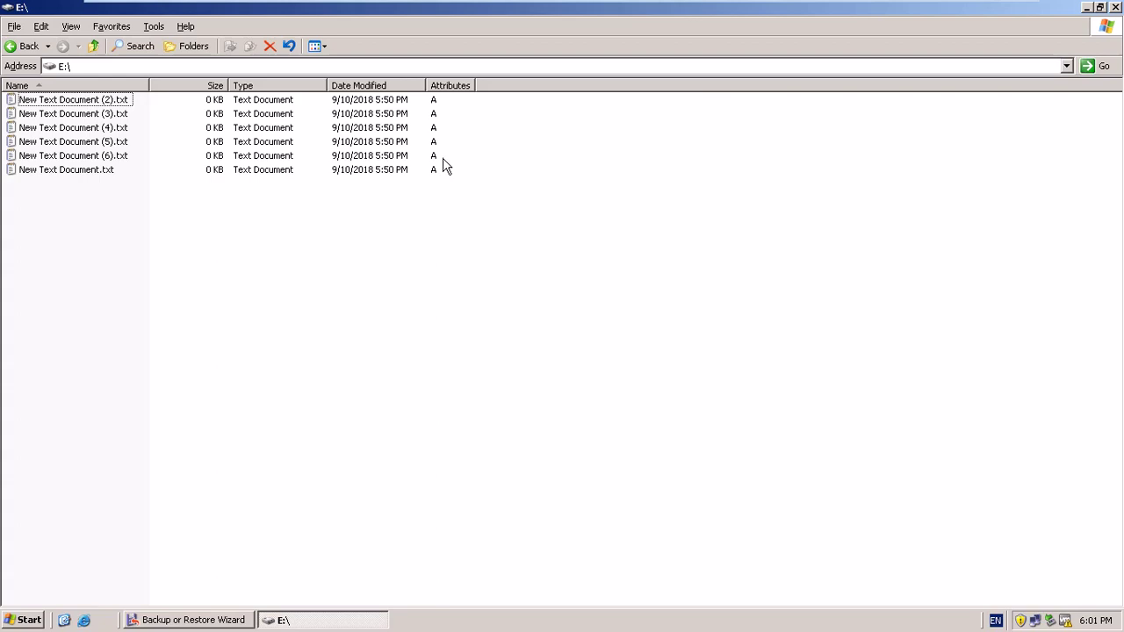
drag(472, 205, 422, 69)
drag(451, 209, 416, 72)
drag(130, 225, 39, 106)
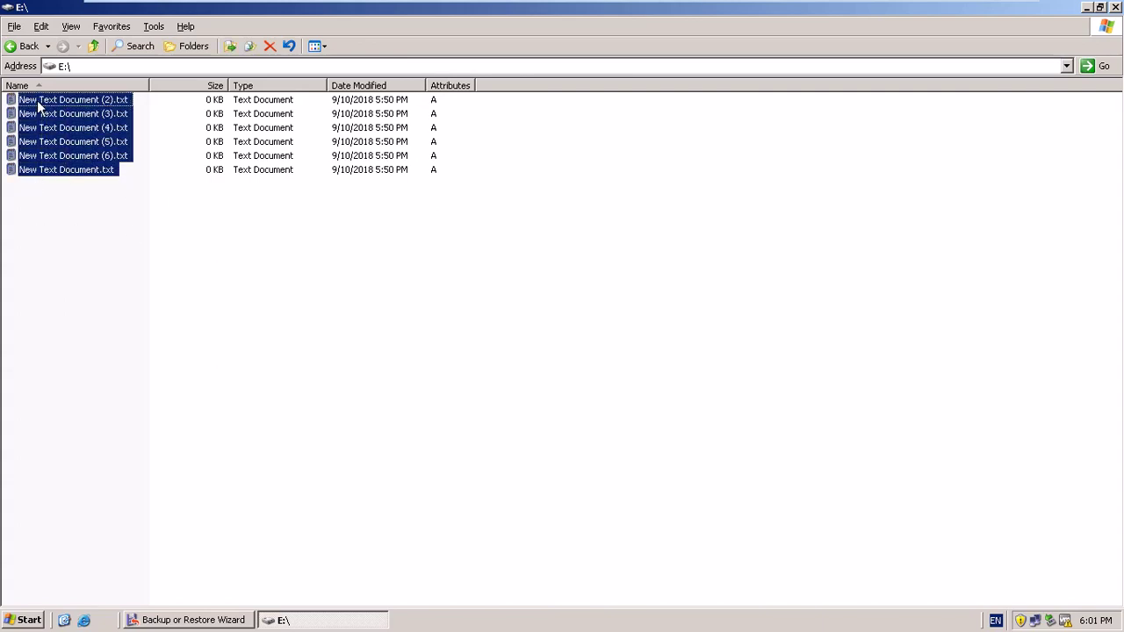
drag(529, 233, 417, 51)
drag(140, 233, 59, 95)
drag(462, 194, 421, 82)
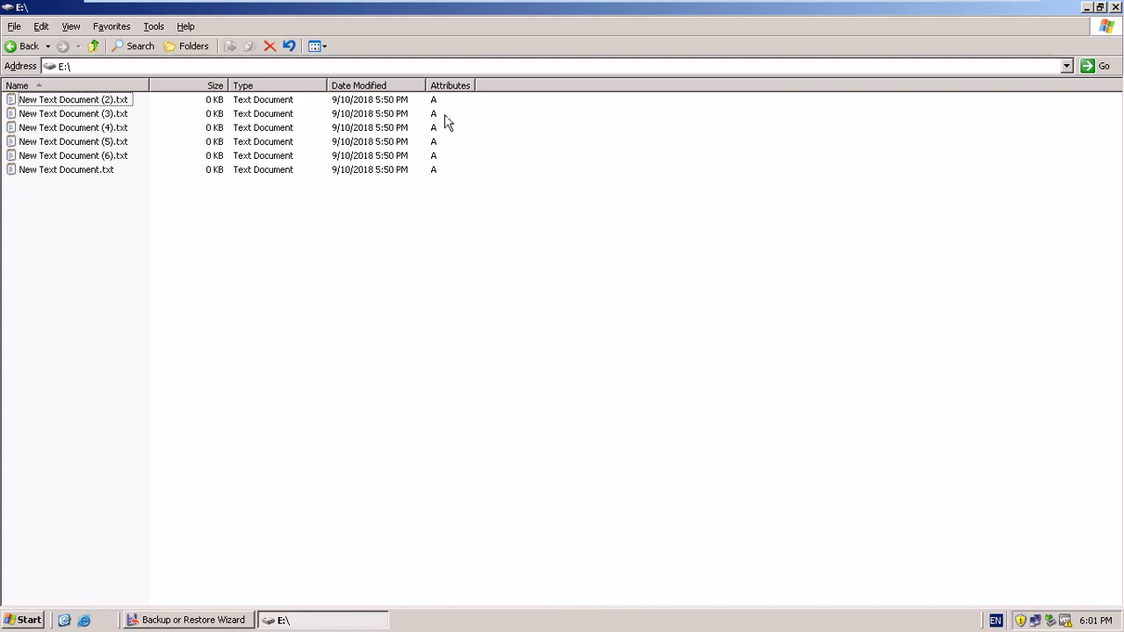
click(1087, 7)
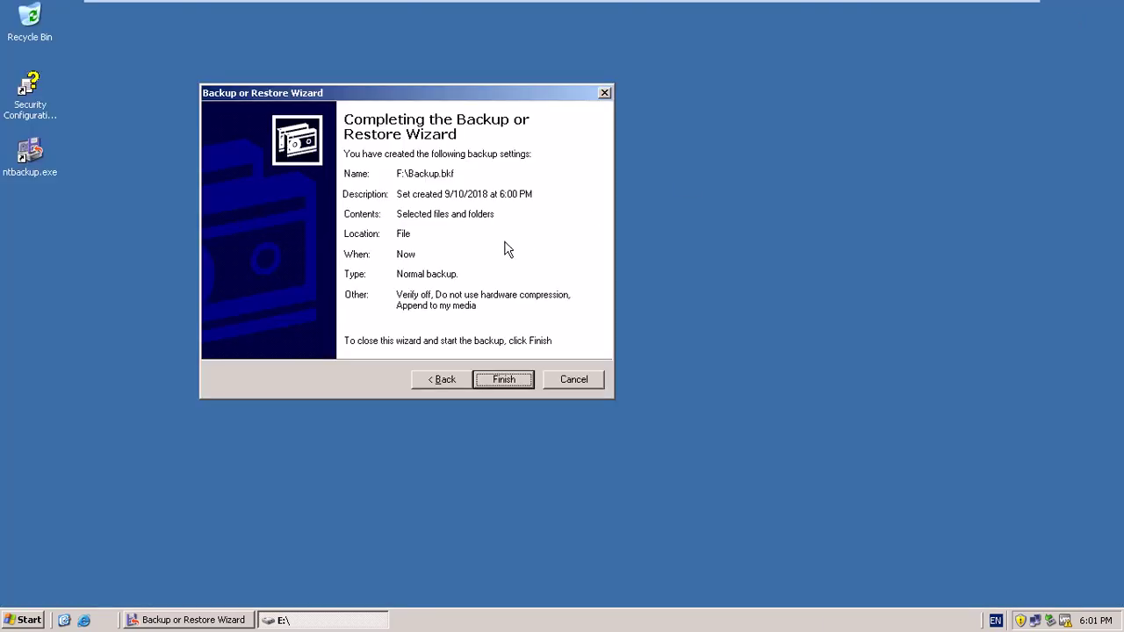
Finish the wizard to run the backup, checking the E: files meanwhile, and close the completed progress report.
click(503, 381)
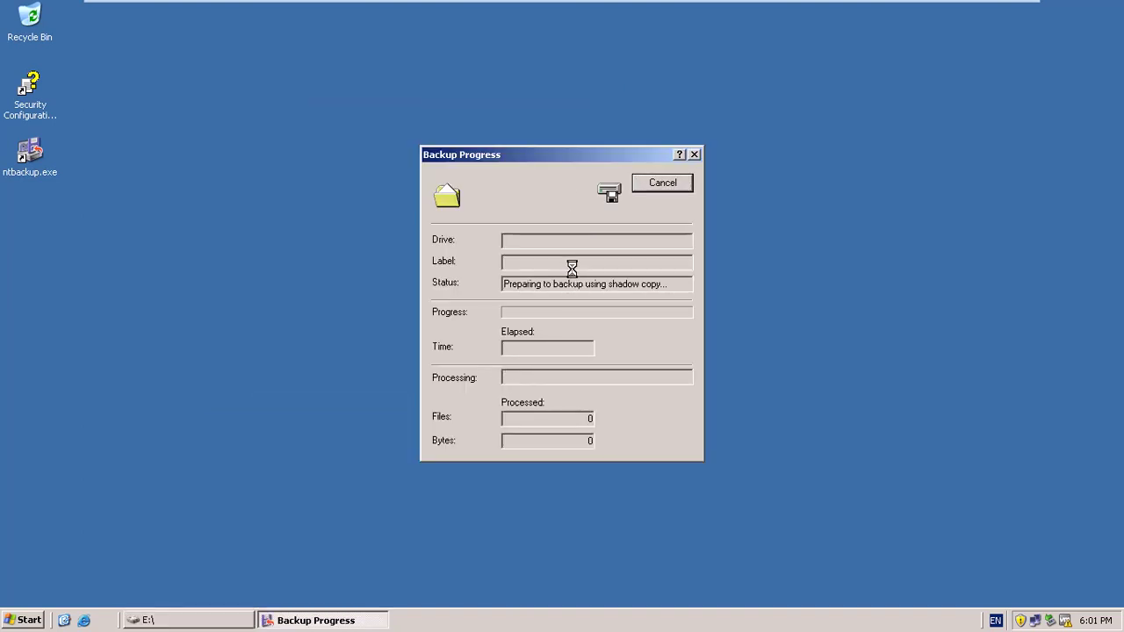
click(193, 620)
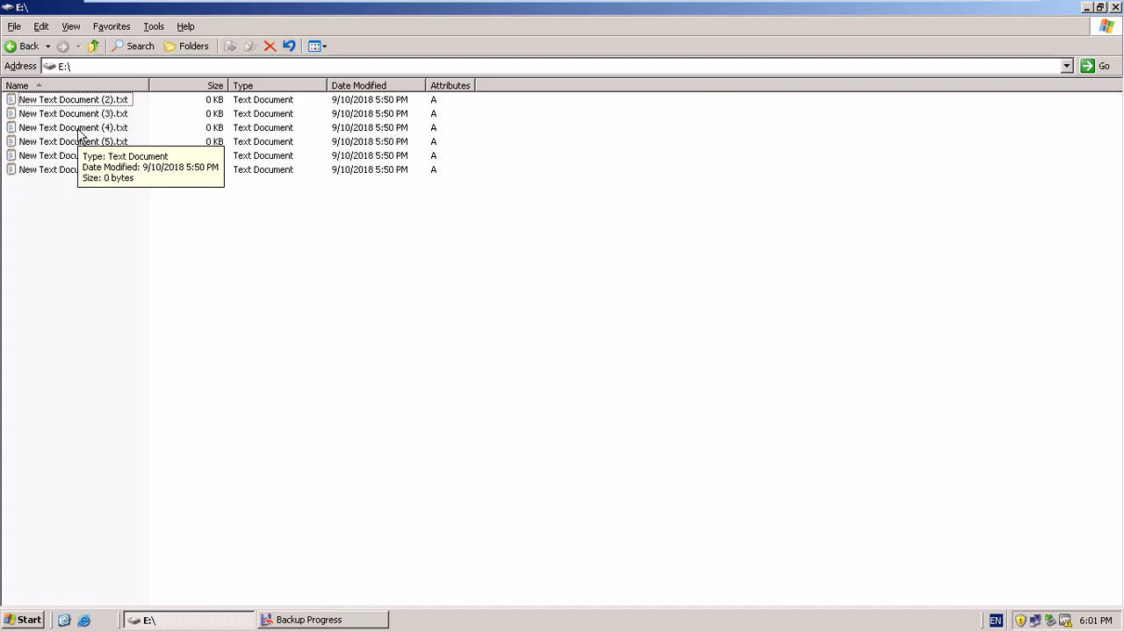
click(303, 618)
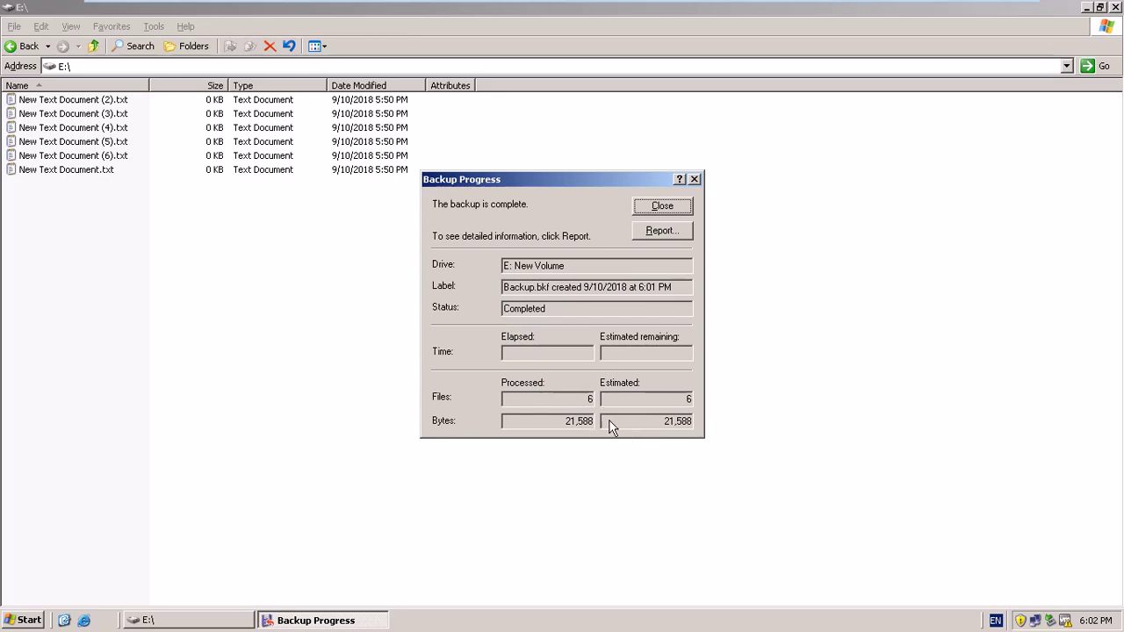
click(658, 209)
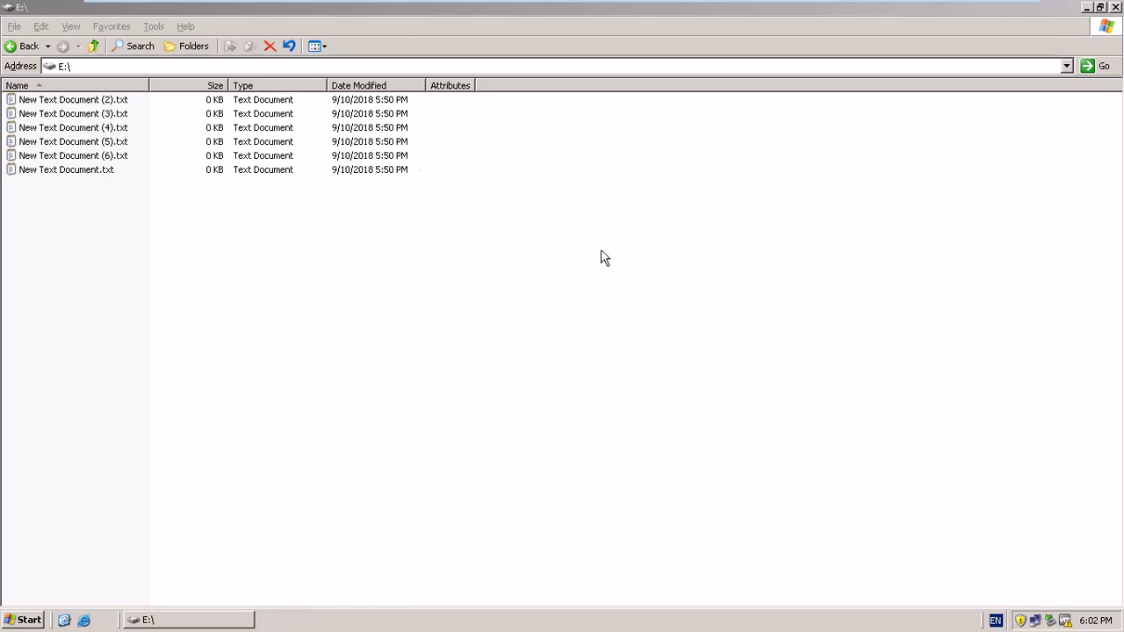
Check the Backup.bkf file on the F: volume and re-examine the attributes of the text files on E:.
click(1086, 9)
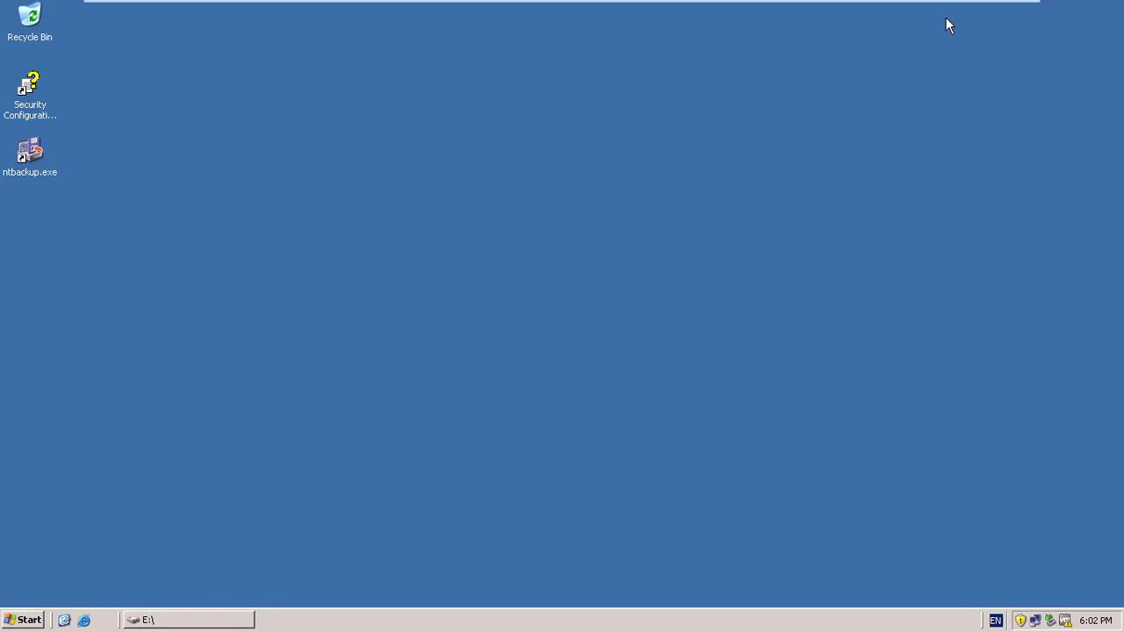
click(29, 620)
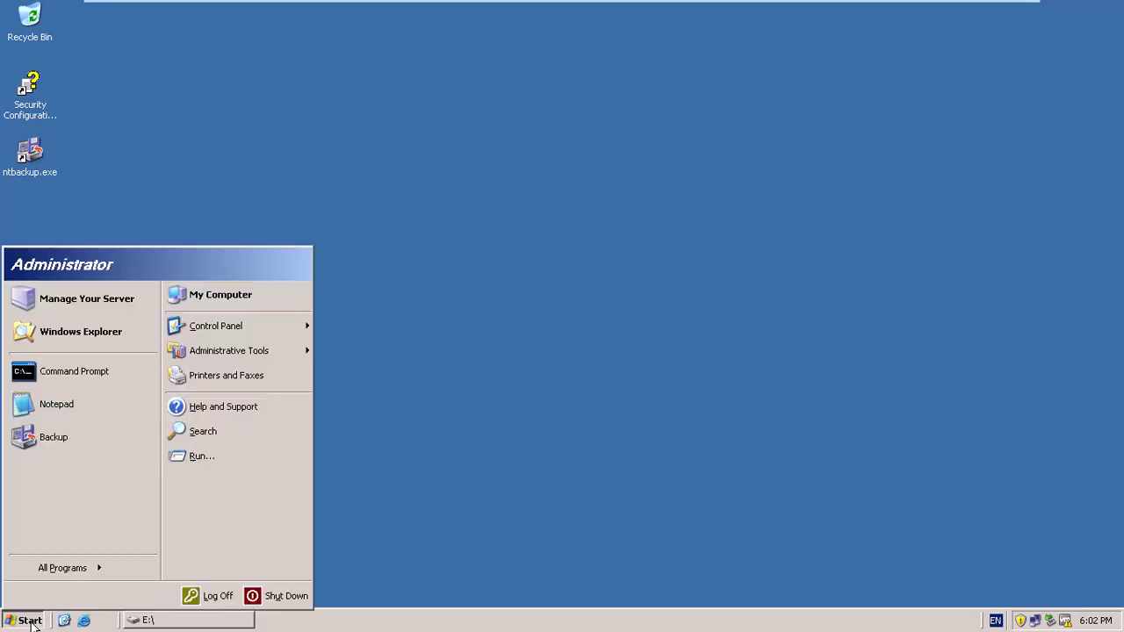
click(253, 285)
double_click(58, 156)
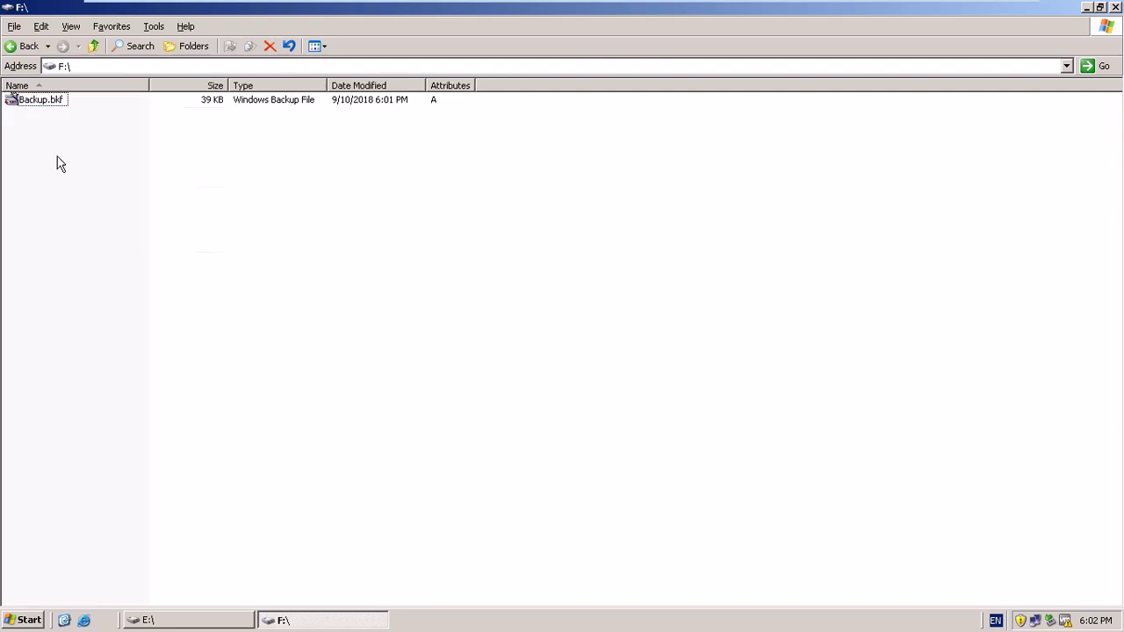
click(44, 101)
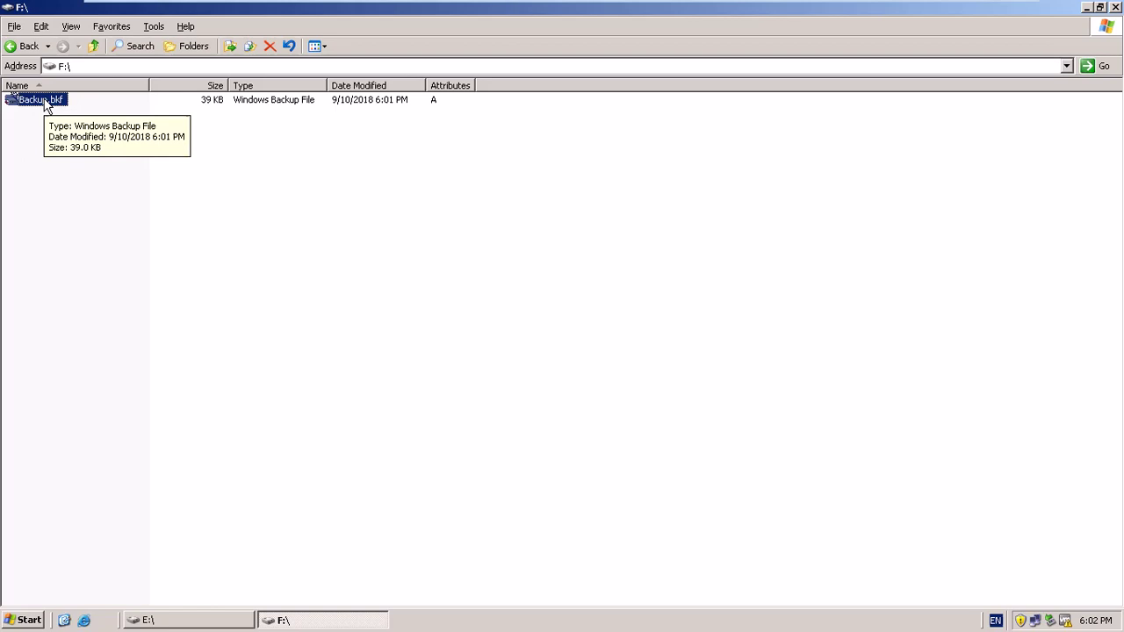
click(454, 207)
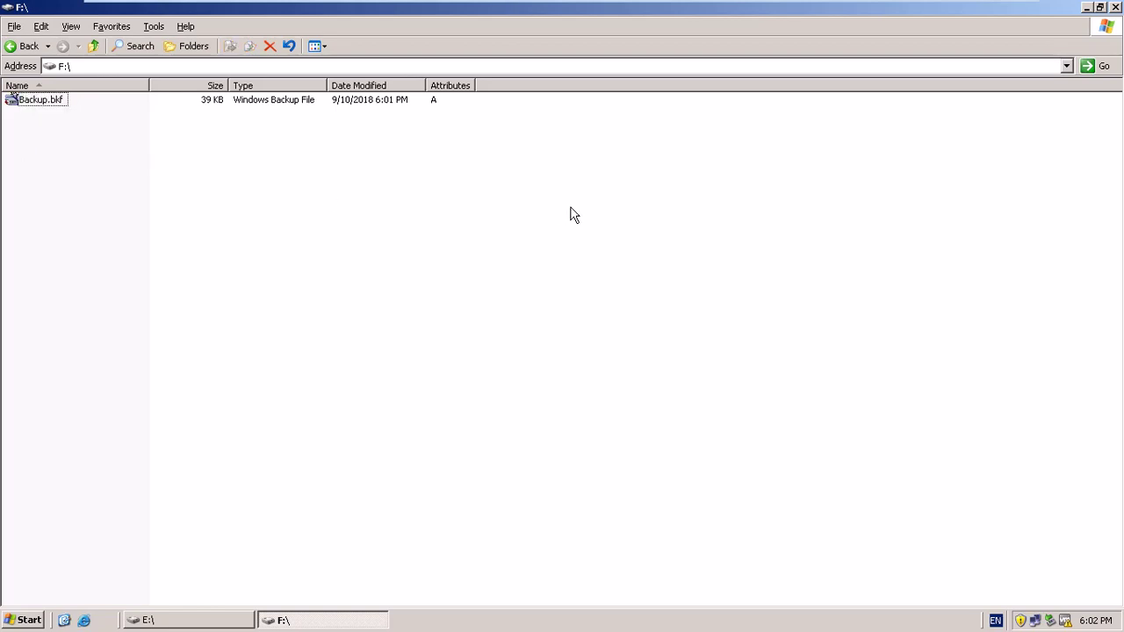
click(1116, 7)
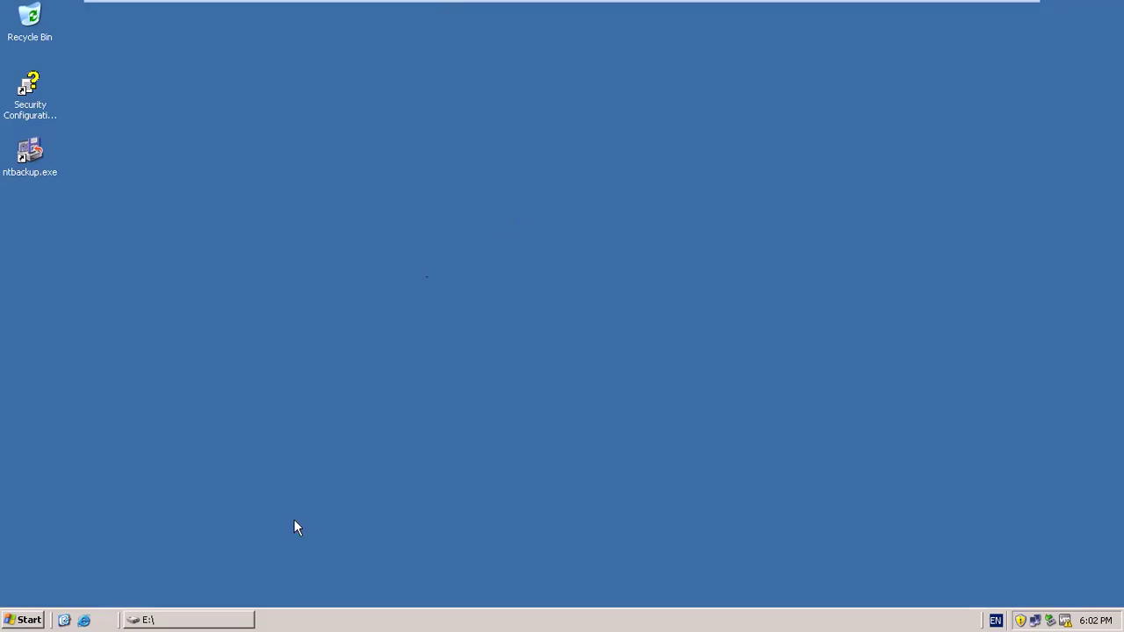
click(221, 620)
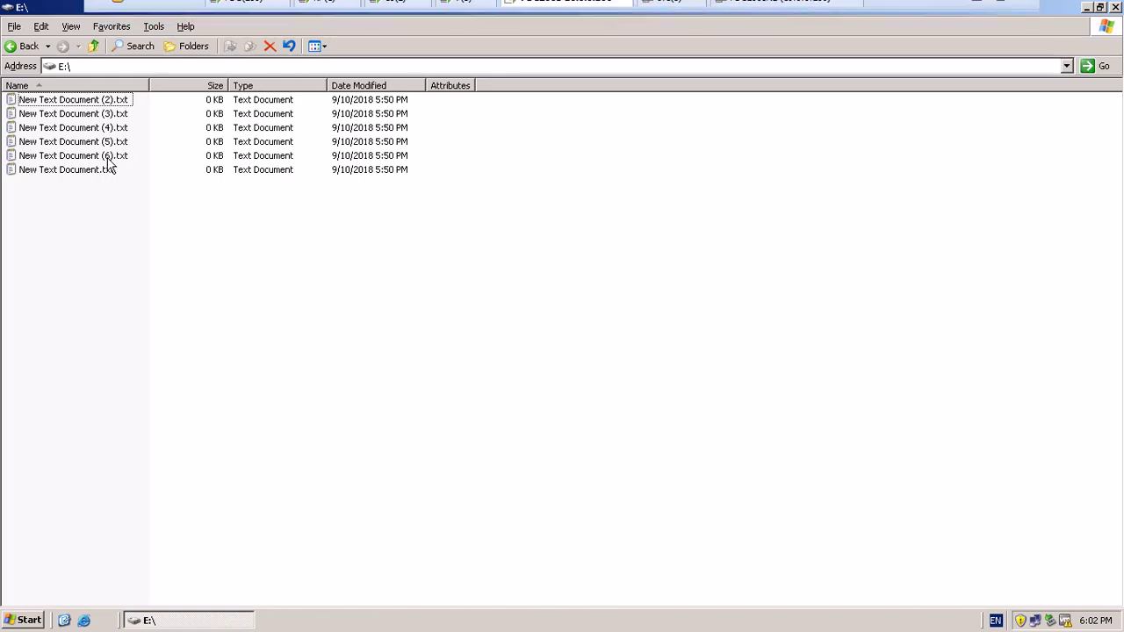
click(1086, 7)
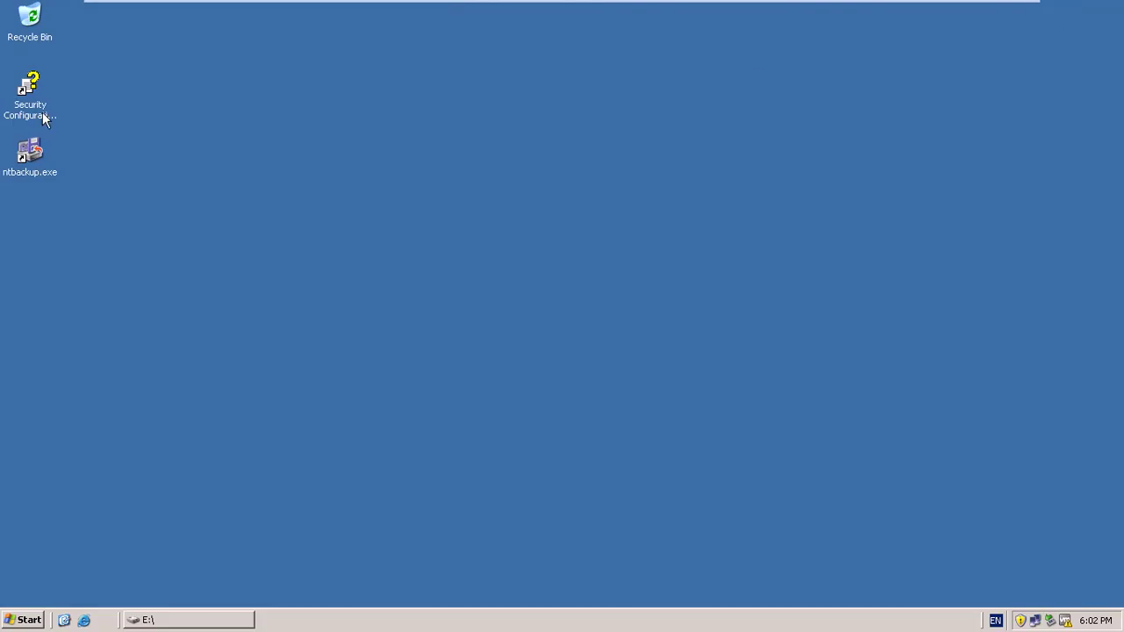
Start the ntbackup wizard and, before configuring the backup, refresh the E: volume to recheck its text files' attributes.
double_click(27, 153)
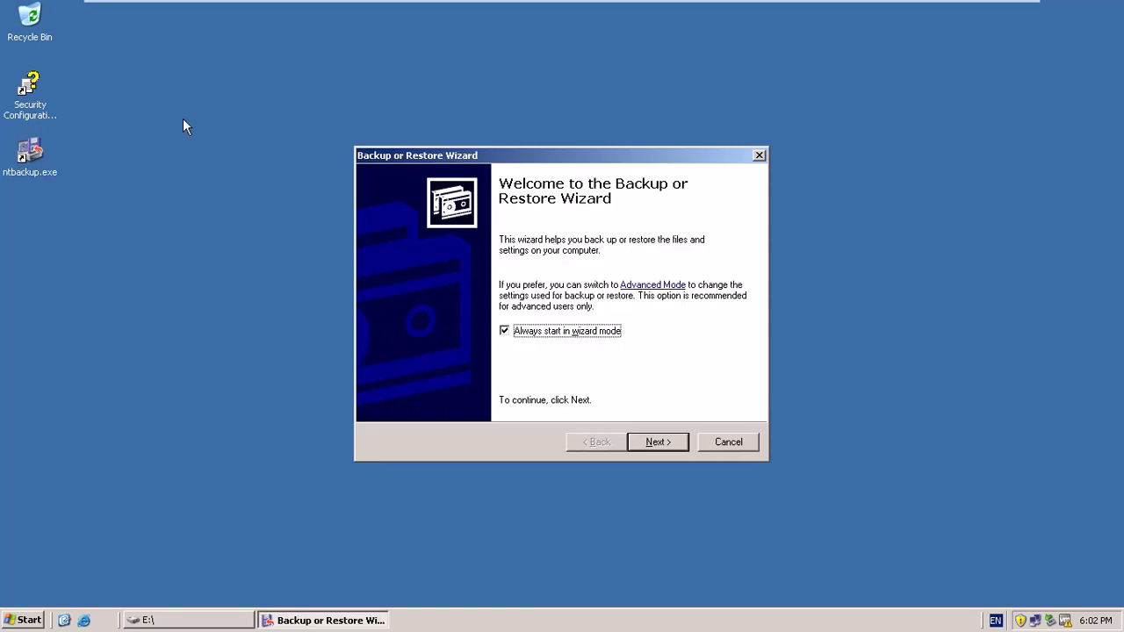
click(654, 439)
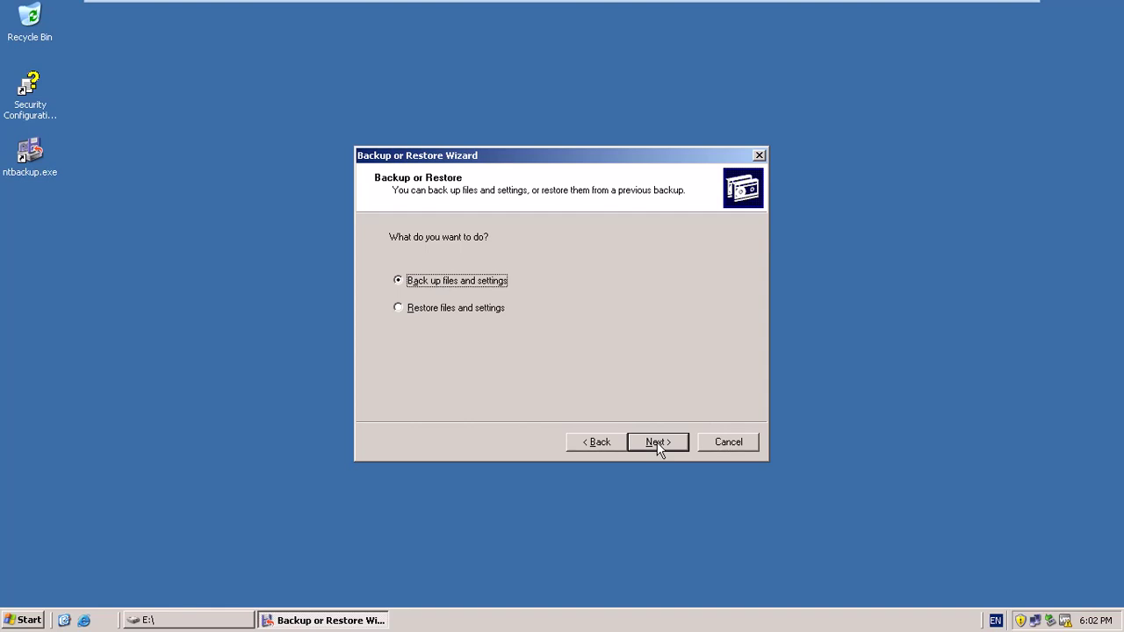
click(173, 622)
right_click(238, 308)
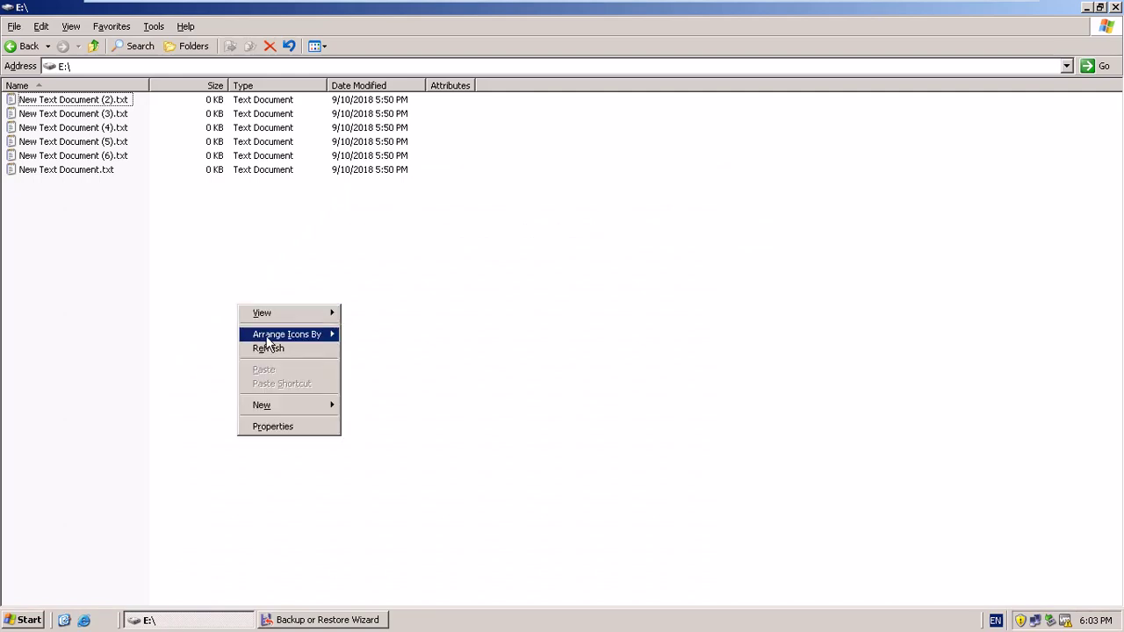
click(270, 348)
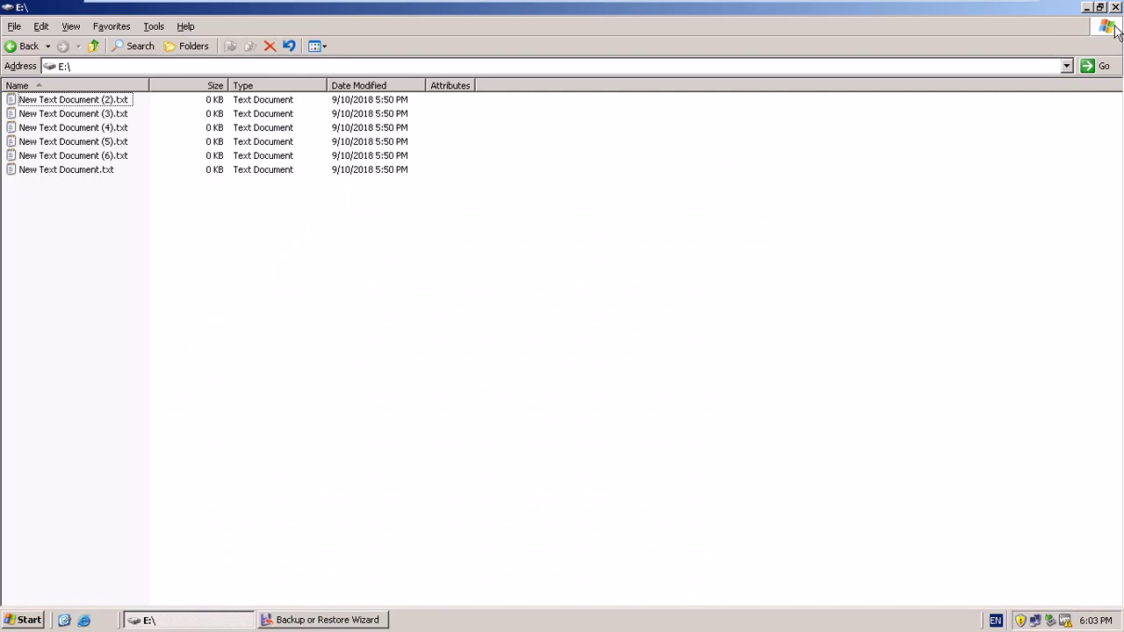
click(1089, 8)
Choose to back up files and settings with a custom selection of items, and include only New Volume (E:).
click(659, 441)
click(468, 309)
click(660, 441)
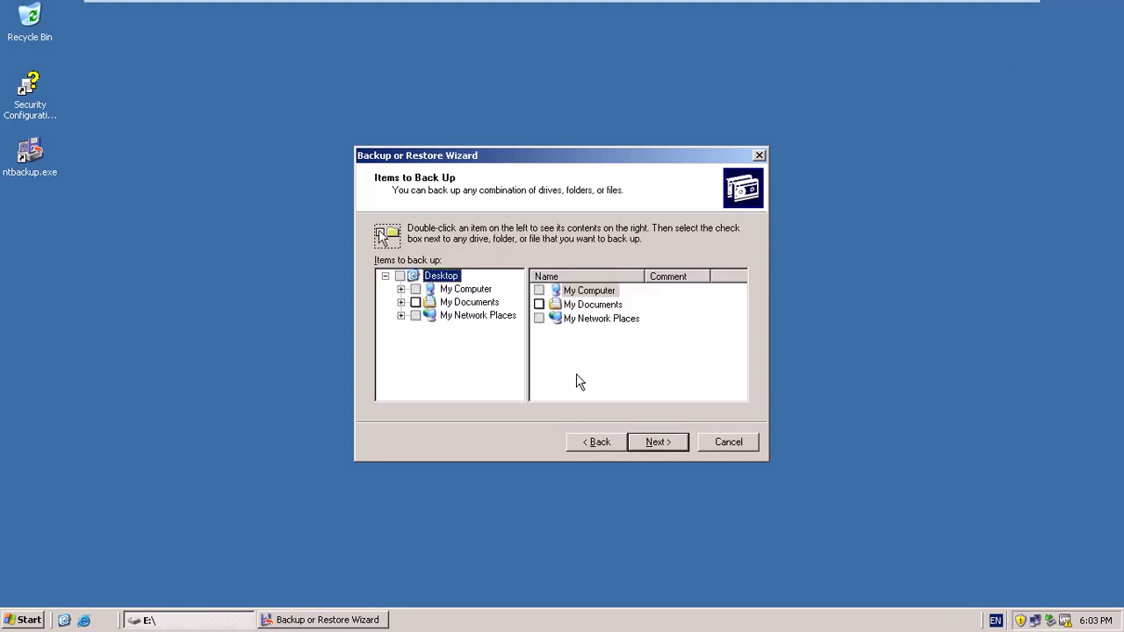
click(401, 289)
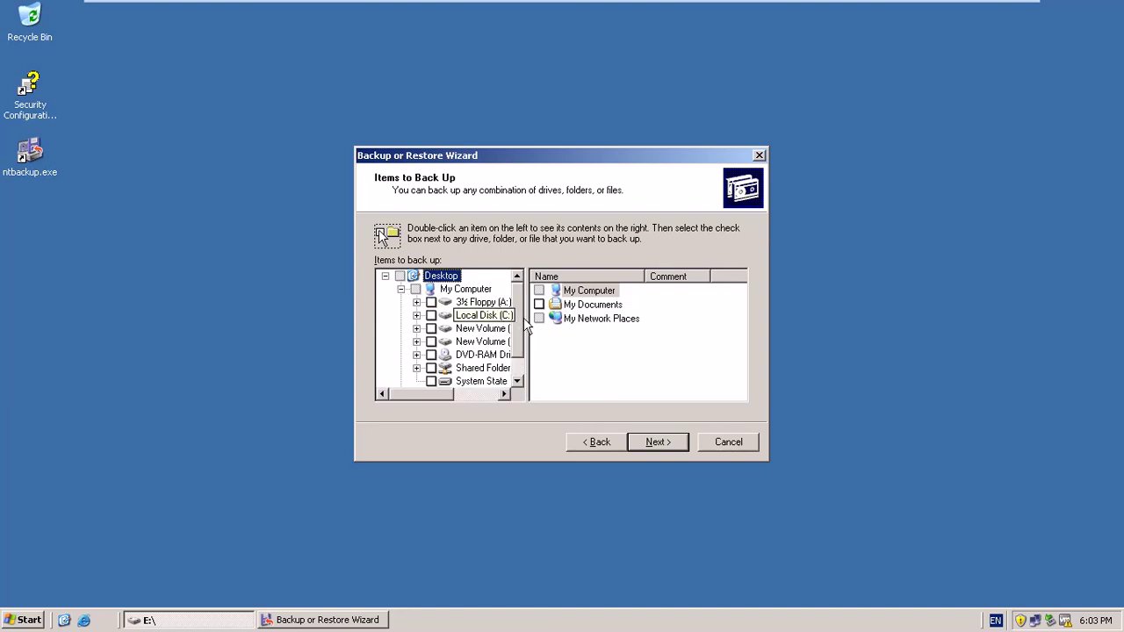
drag(527, 327, 567, 326)
click(431, 328)
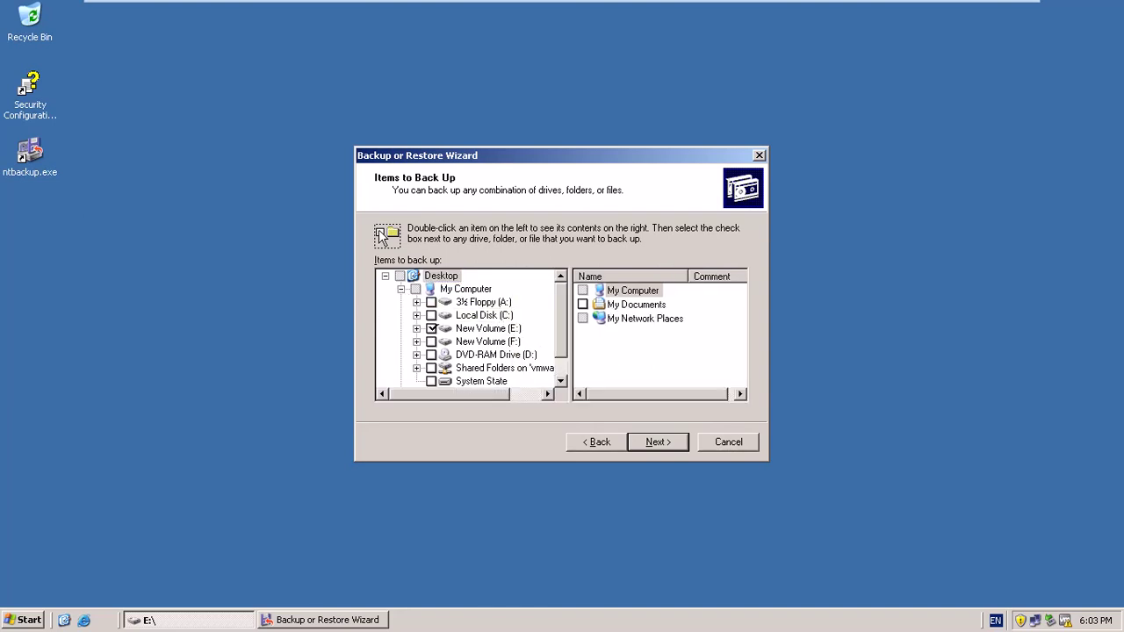
click(656, 442)
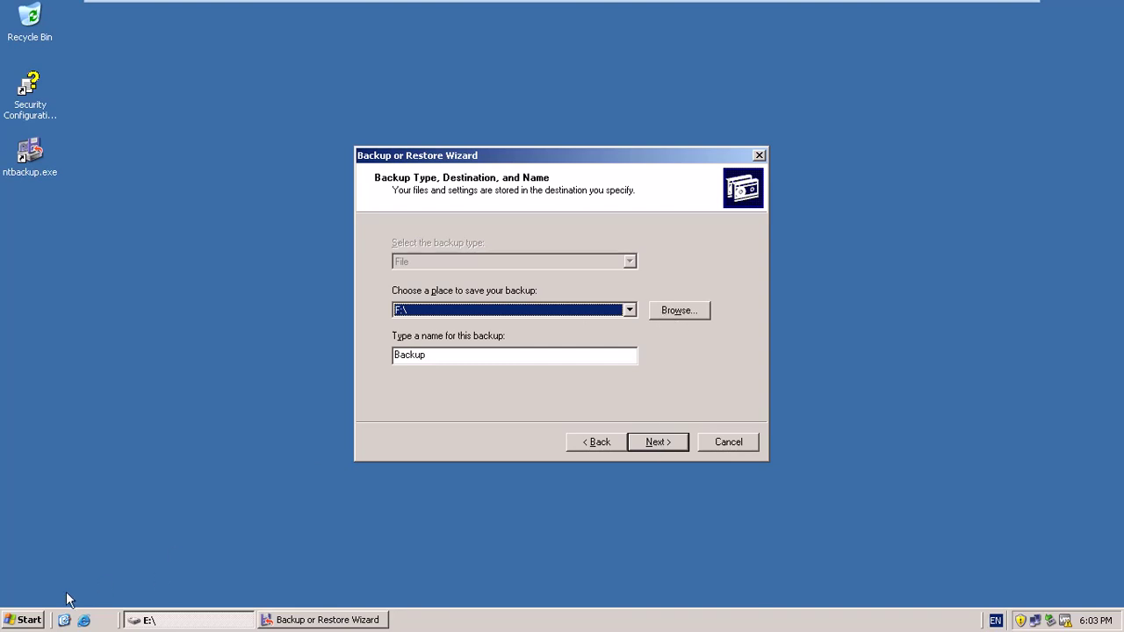
Check the existing Backup.bkf on the F: volume, and accept F:\ as the destination with the name Backup.
click(23, 623)
click(238, 296)
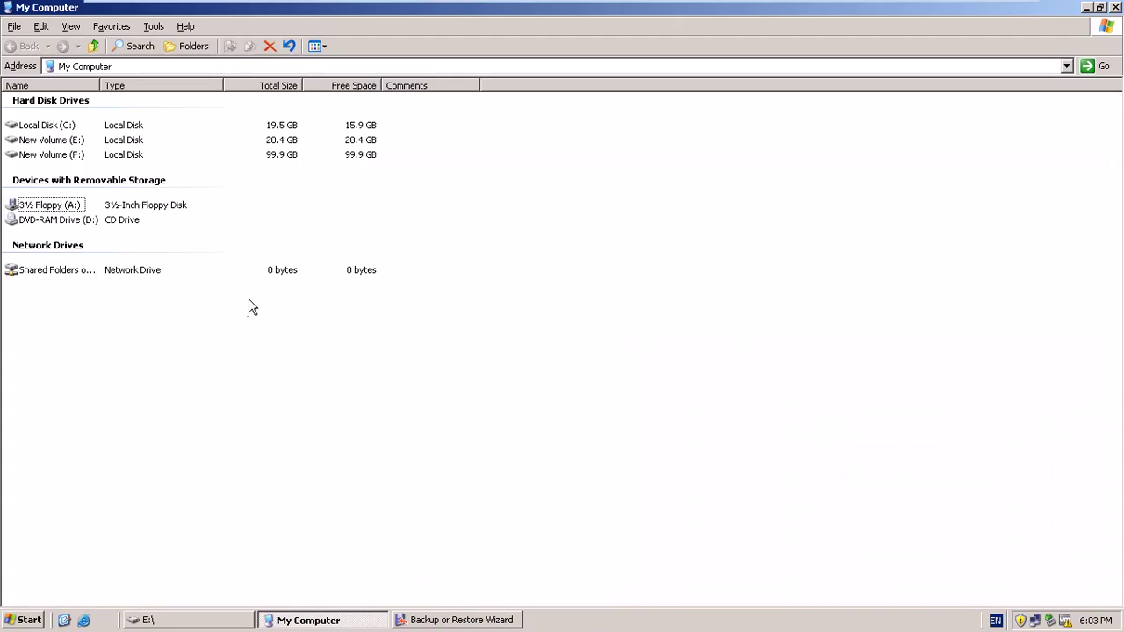
double_click(61, 155)
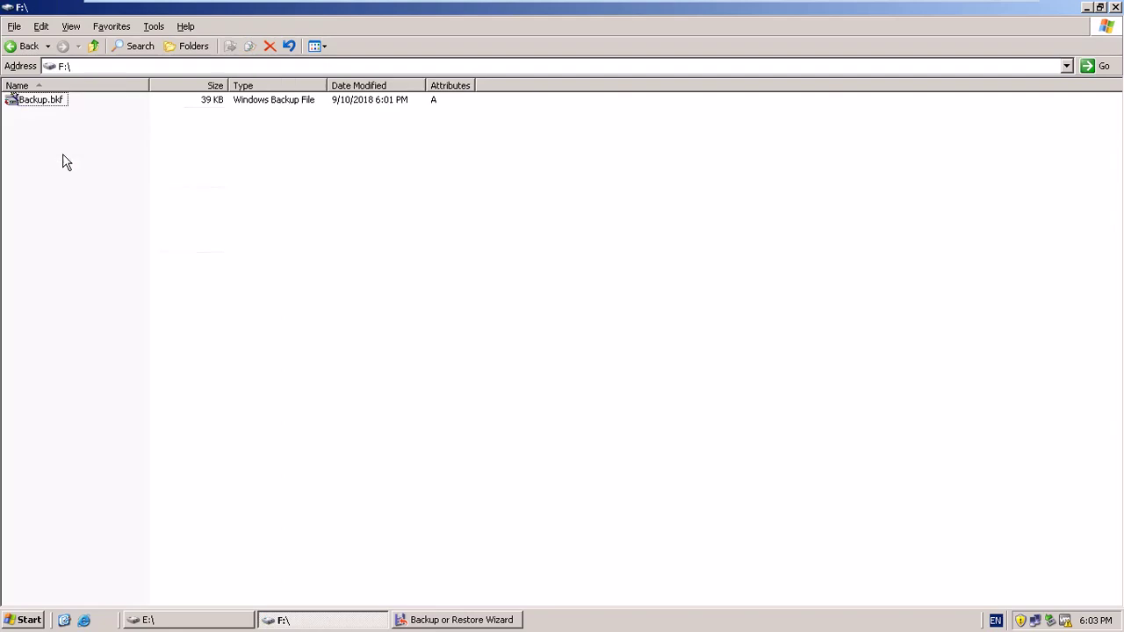
click(55, 103)
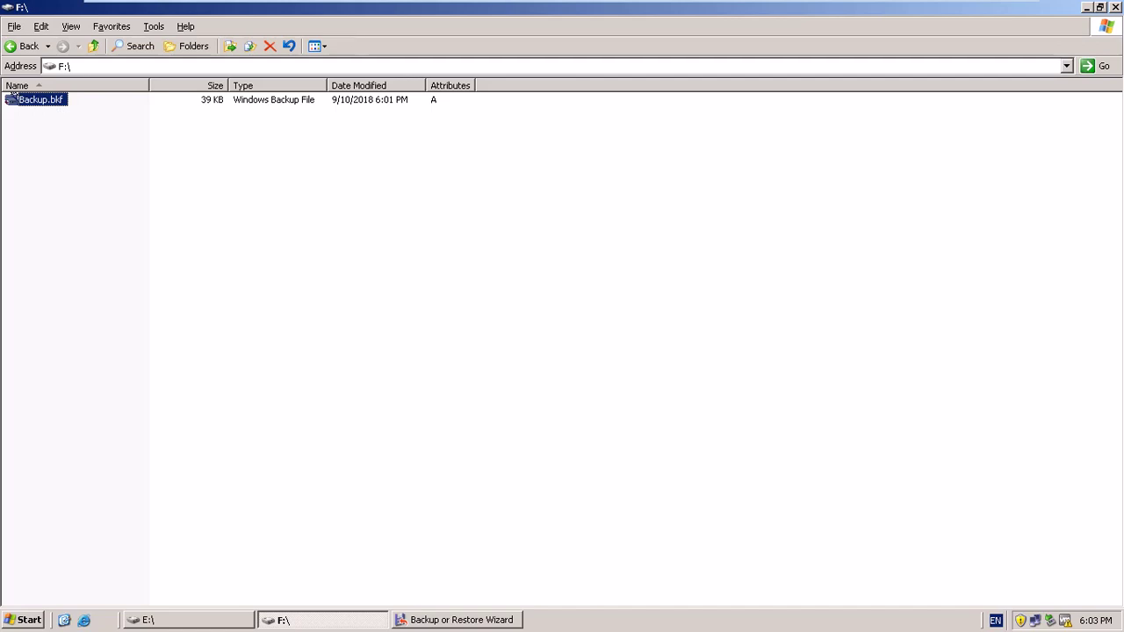
key(alt+F4)
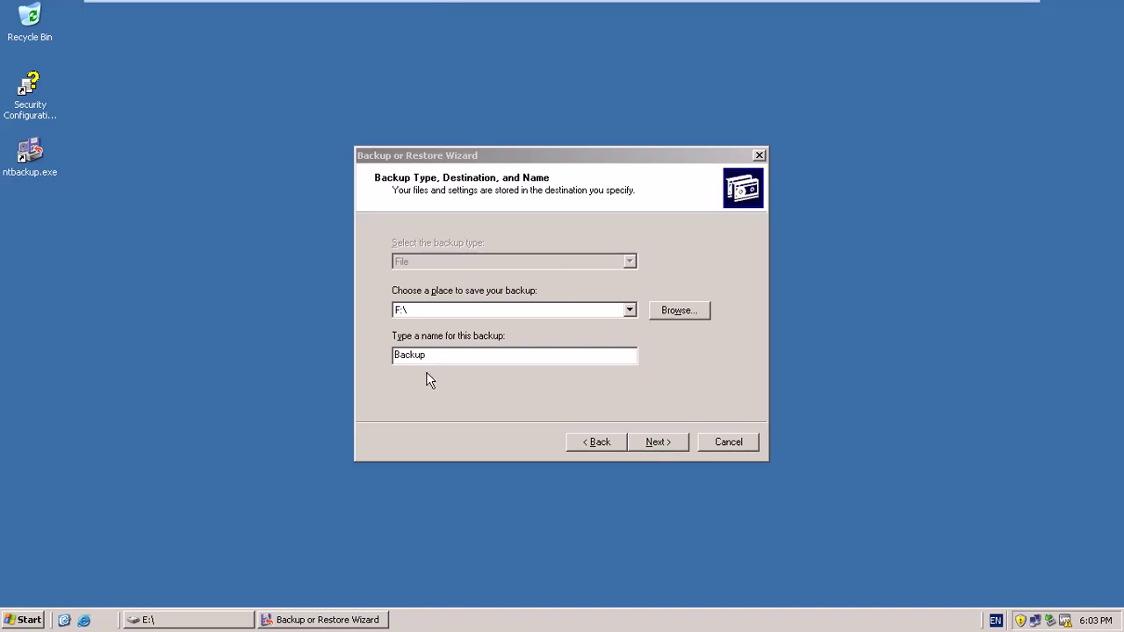
click(658, 441)
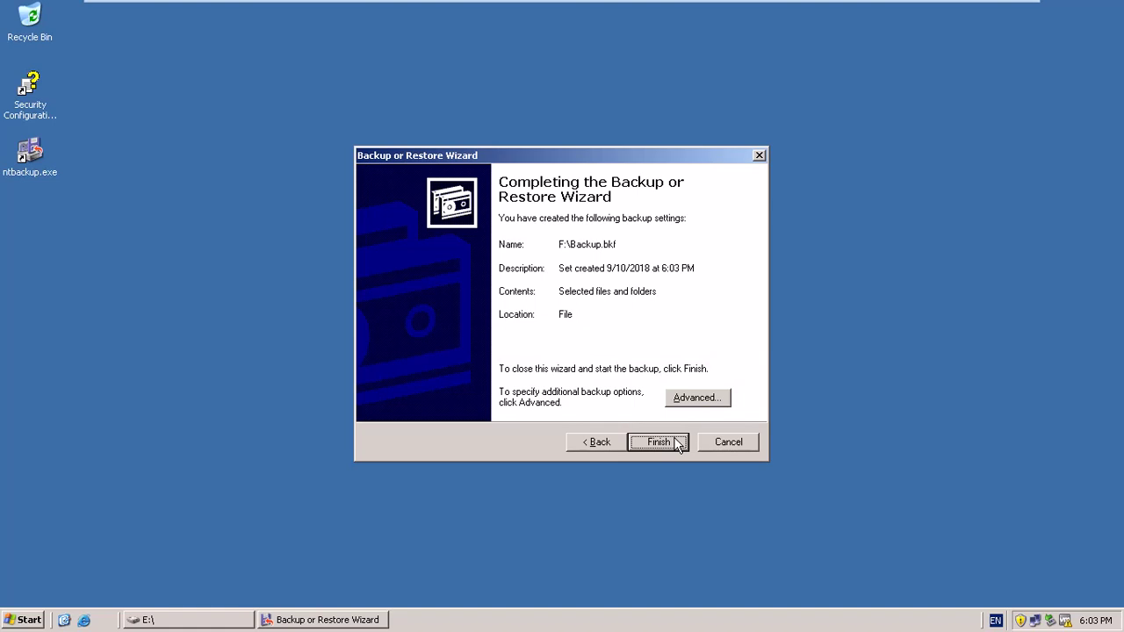
Set the backup type to Incremental in the additional options, leaving data verification off.
click(695, 399)
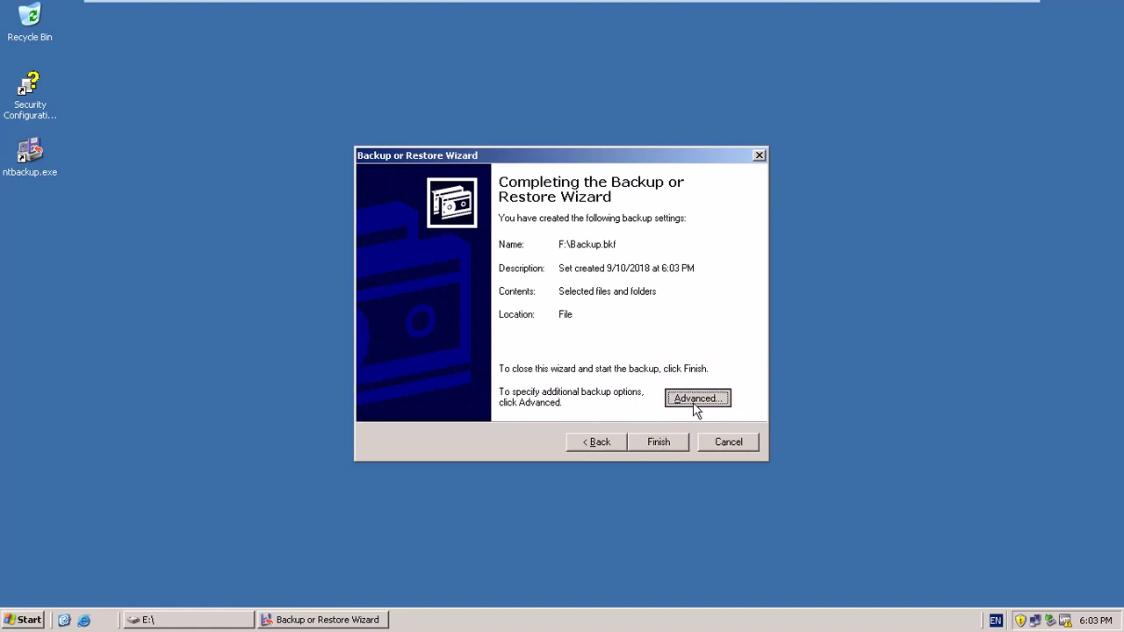
click(530, 246)
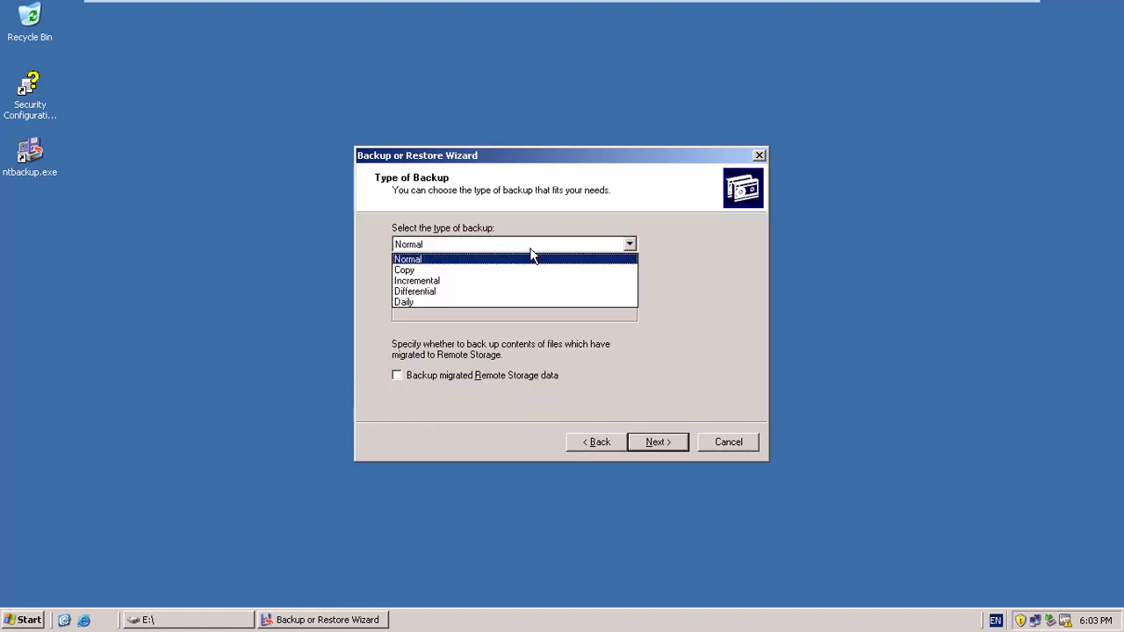
click(434, 281)
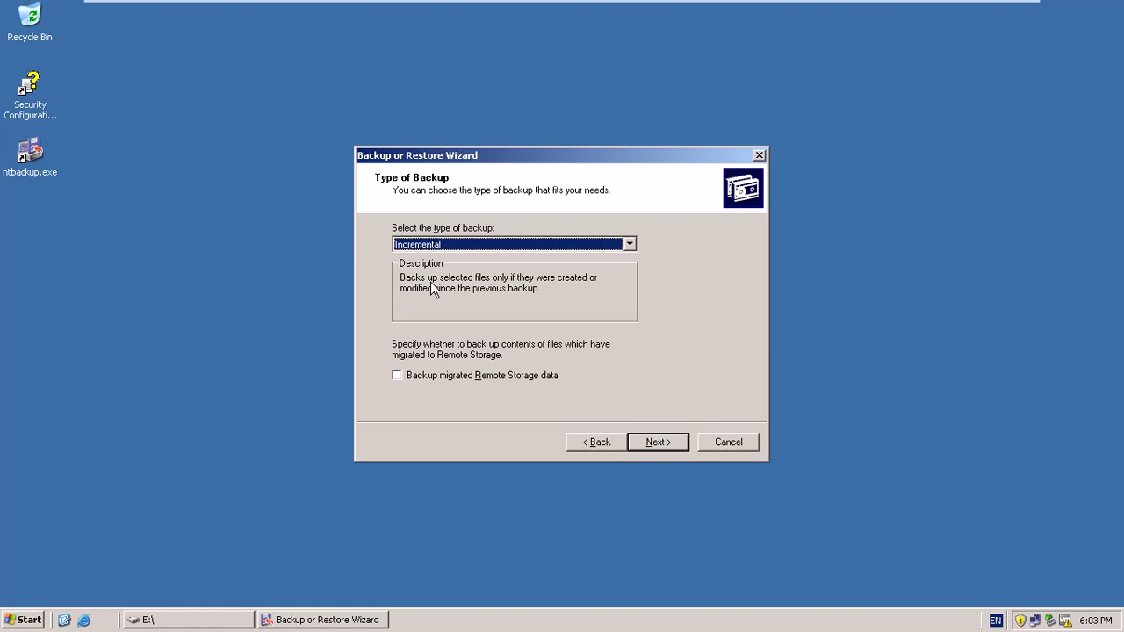
click(659, 441)
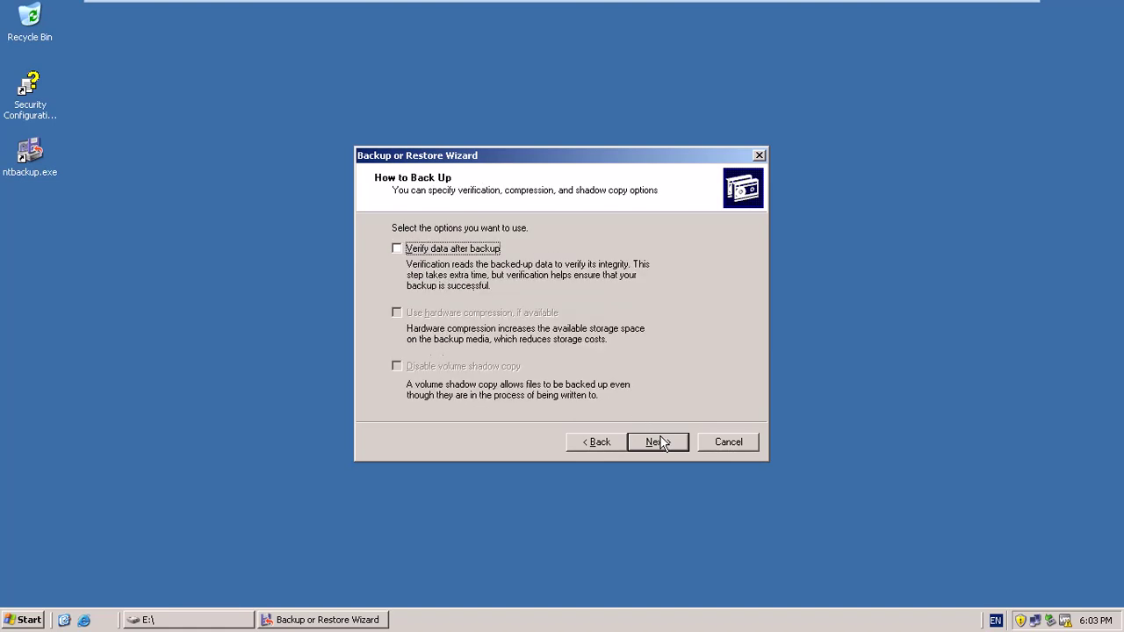
click(660, 442)
Look at the existing Backup.bkf on the F: volume again, and choose to append this backup to the existing backups.
drag(514, 164, 382, 117)
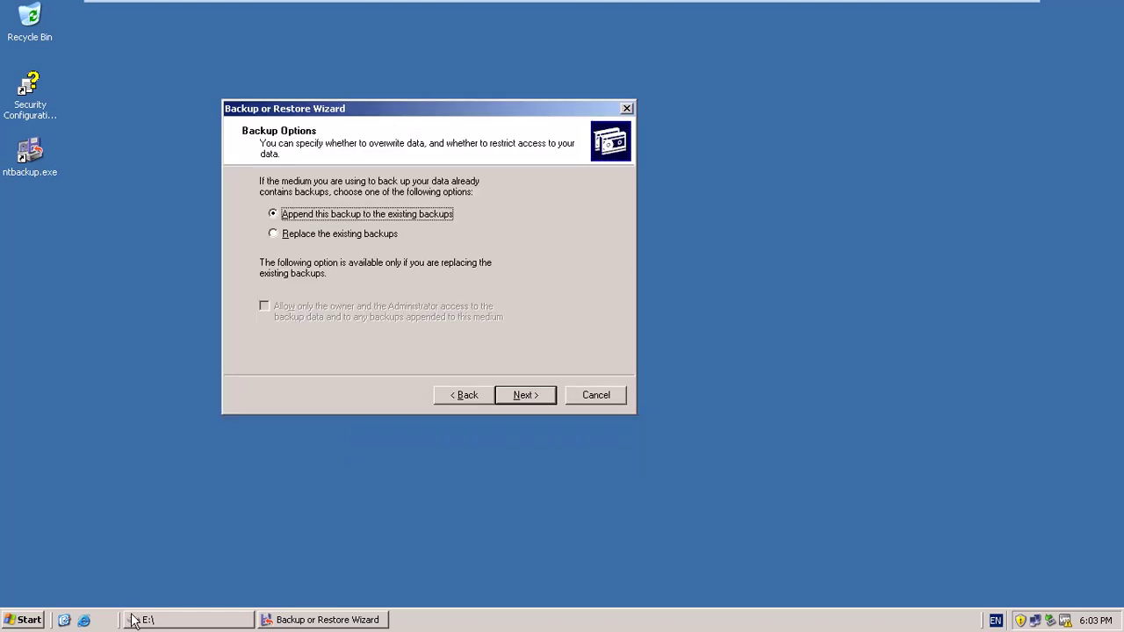
click(25, 620)
click(252, 297)
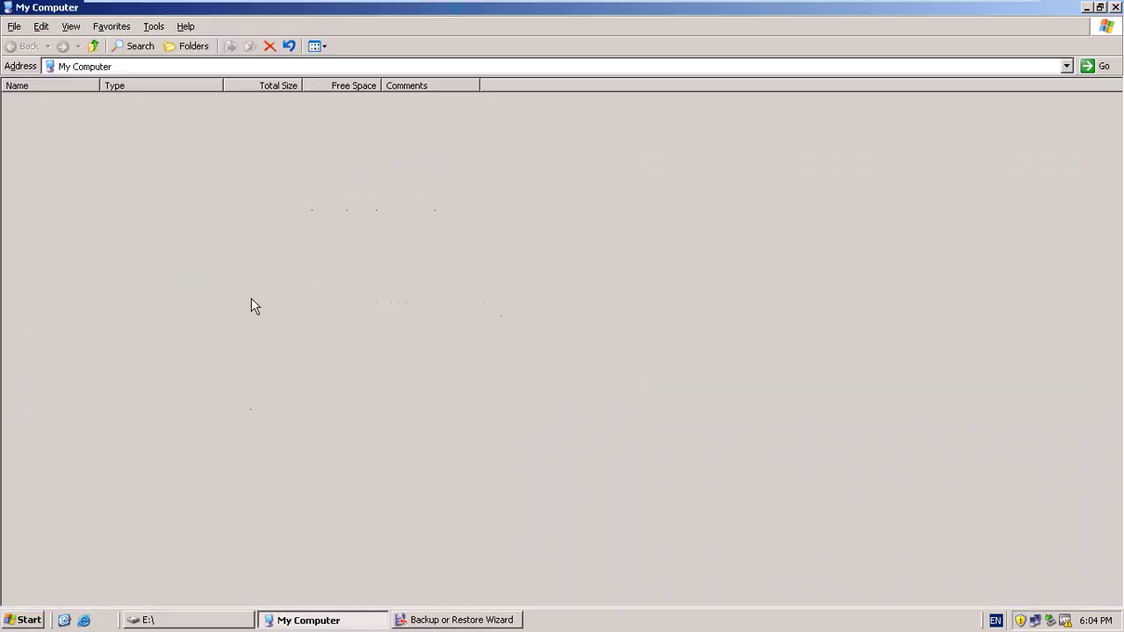
double_click(80, 156)
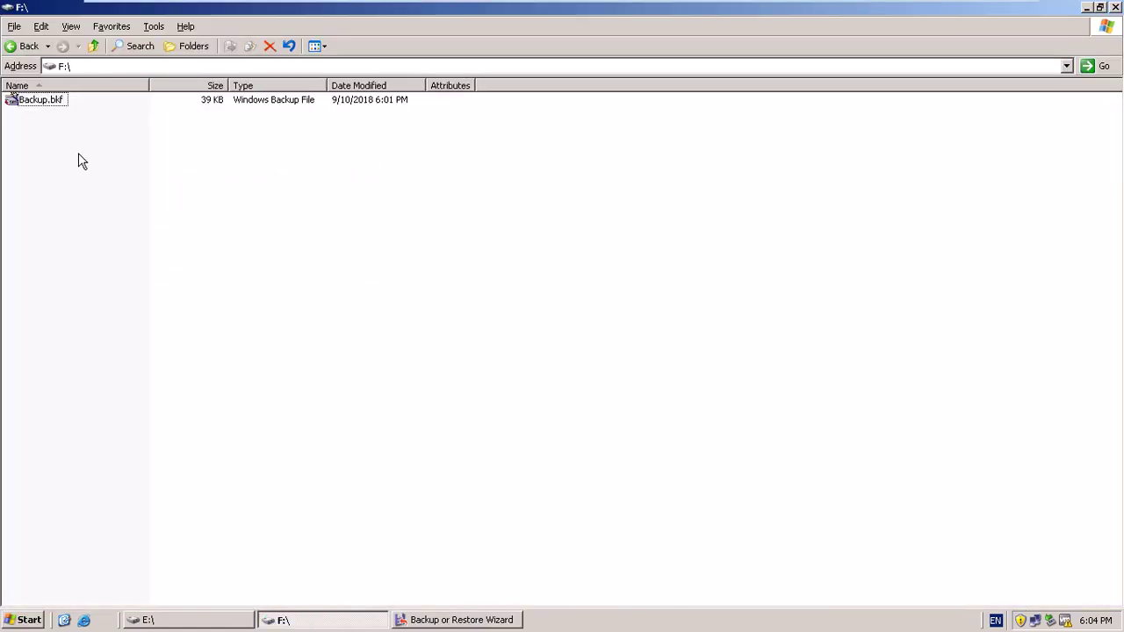
click(50, 103)
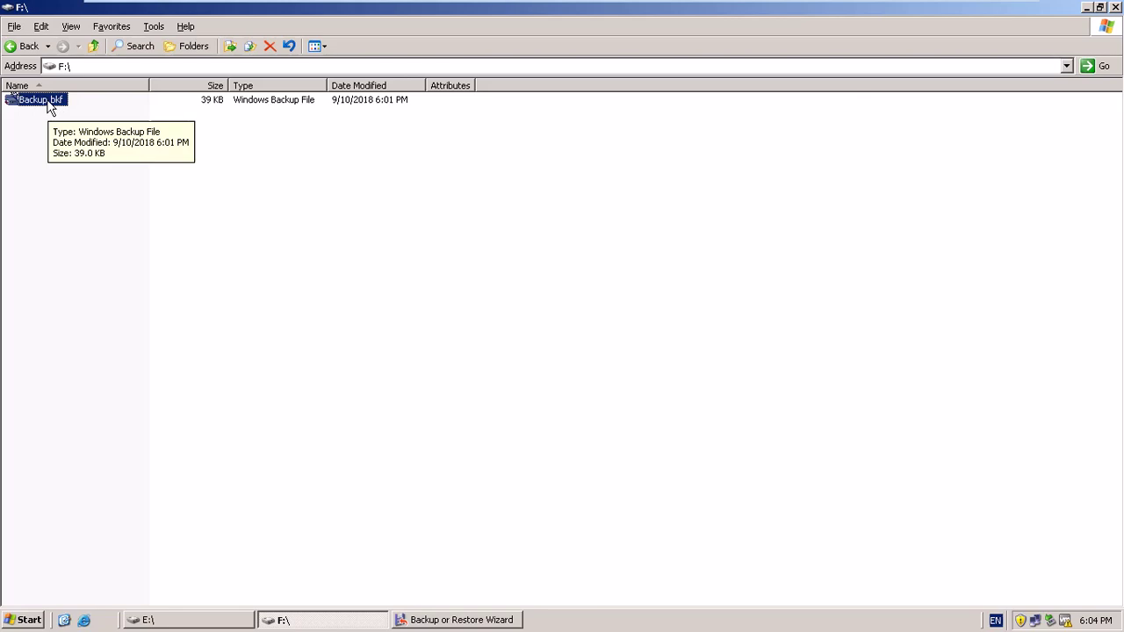
click(1086, 7)
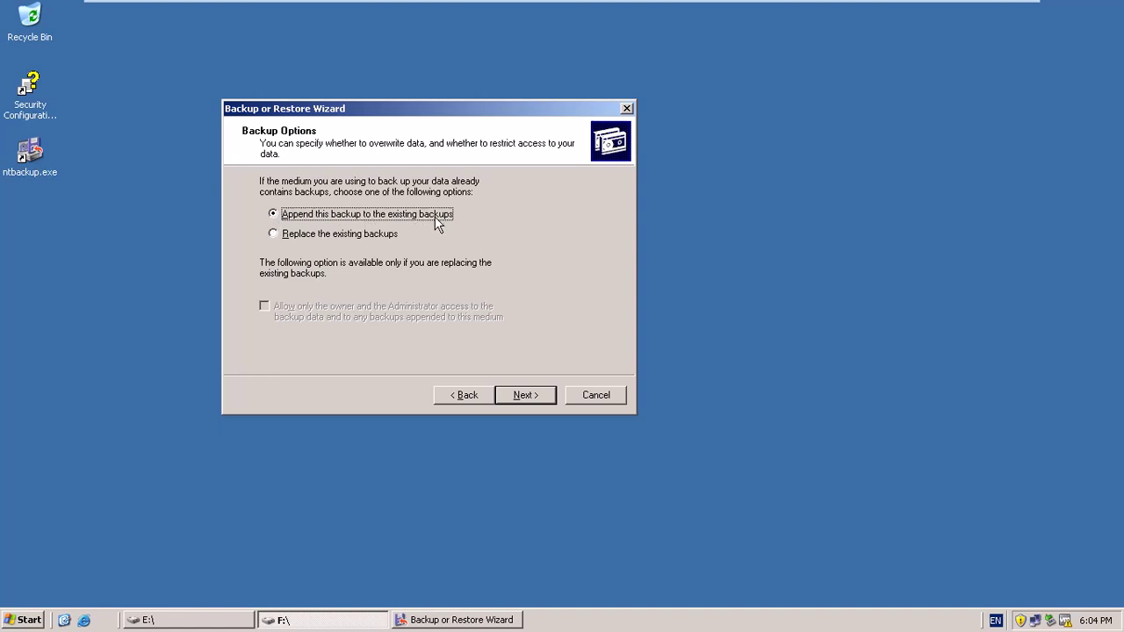
click(337, 212)
click(527, 395)
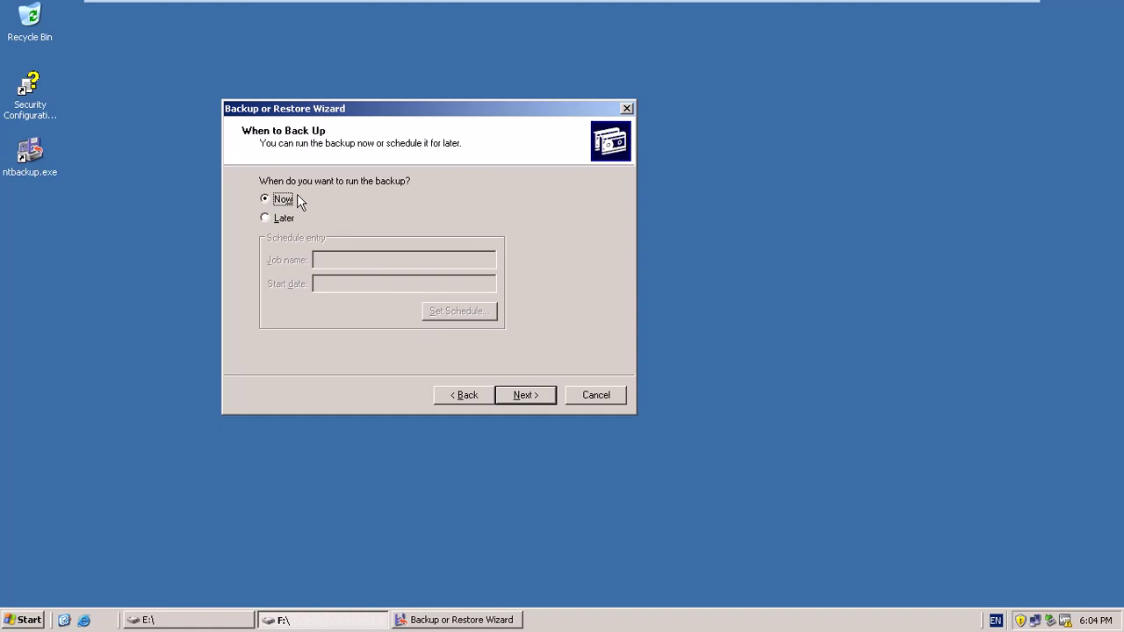
Schedule the backup for later under the job name Backup My Data, with the task repeating daily.
click(286, 219)
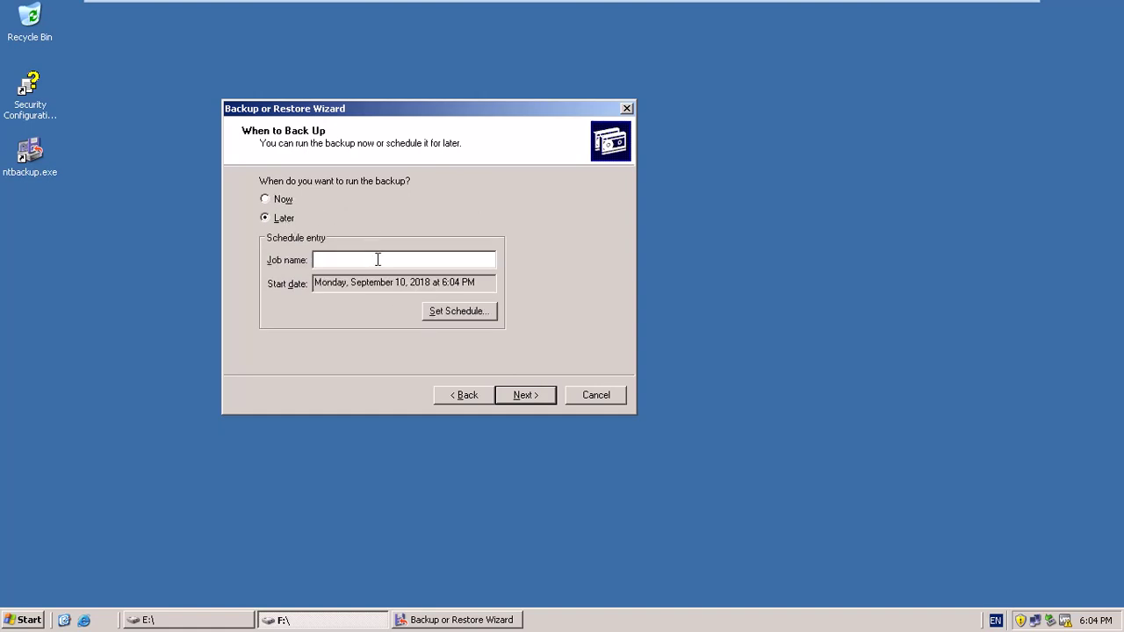
text(Backup My Data)
click(465, 316)
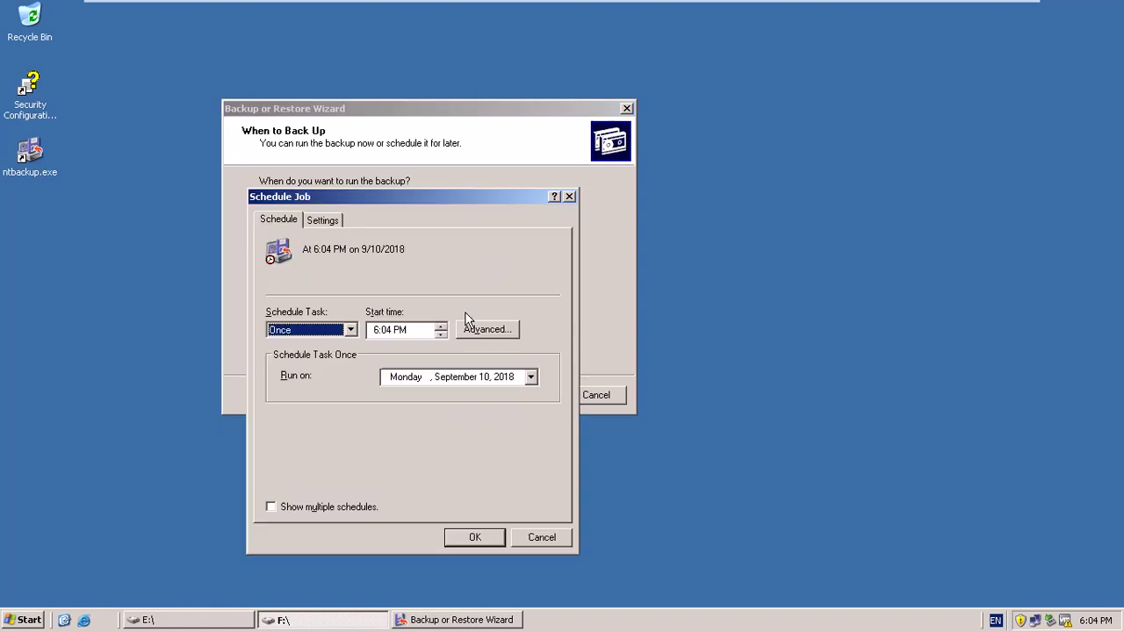
drag(462, 194, 448, 43)
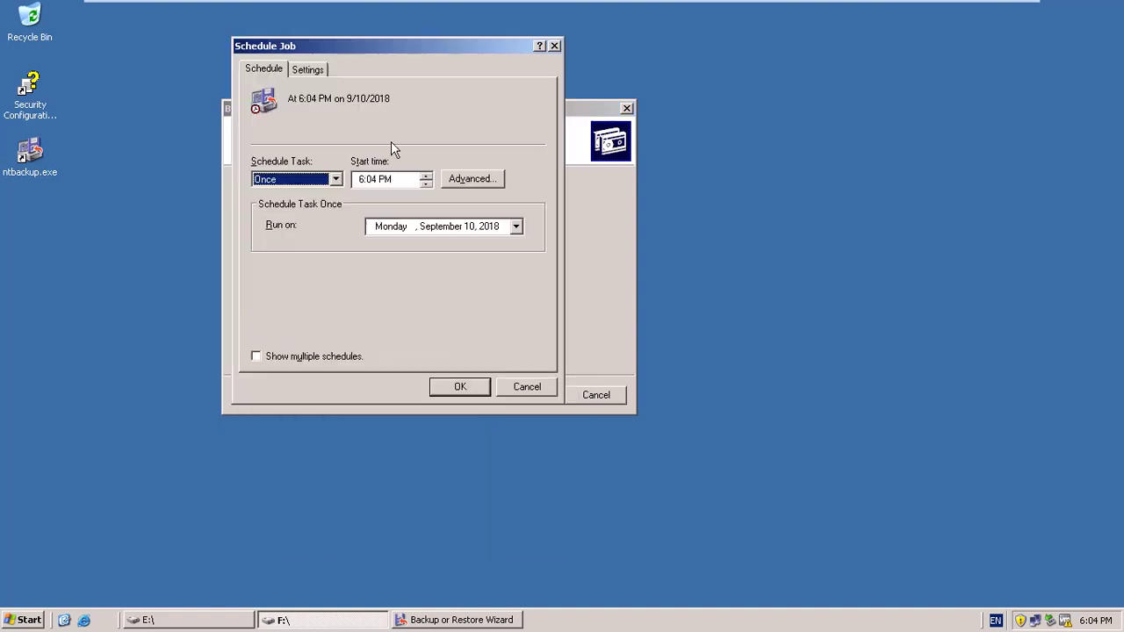
click(336, 179)
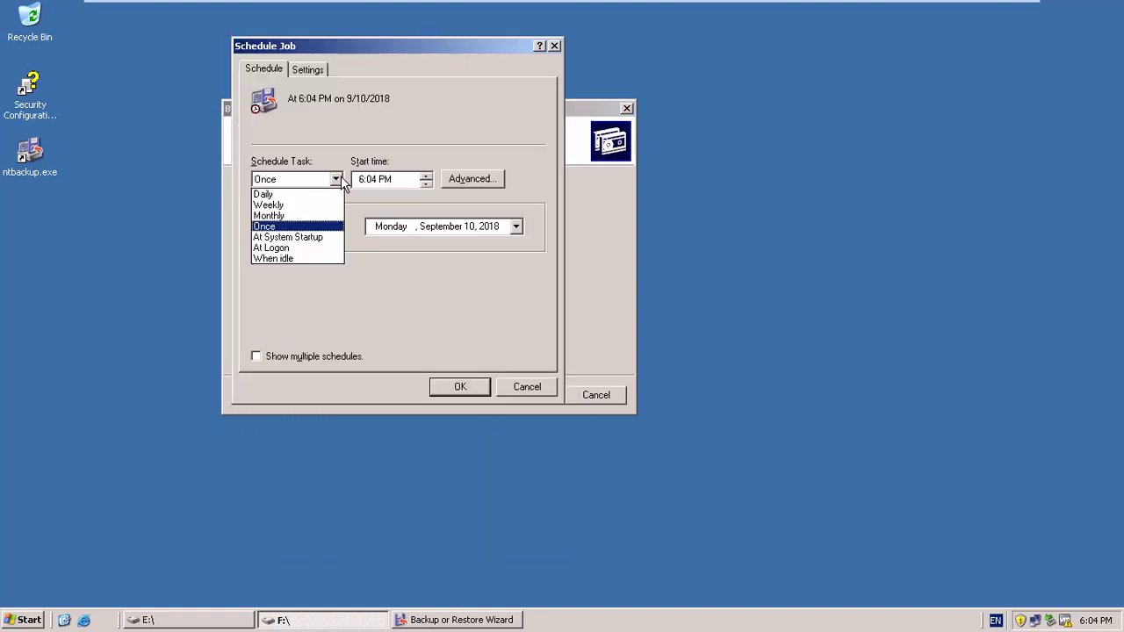
click(291, 194)
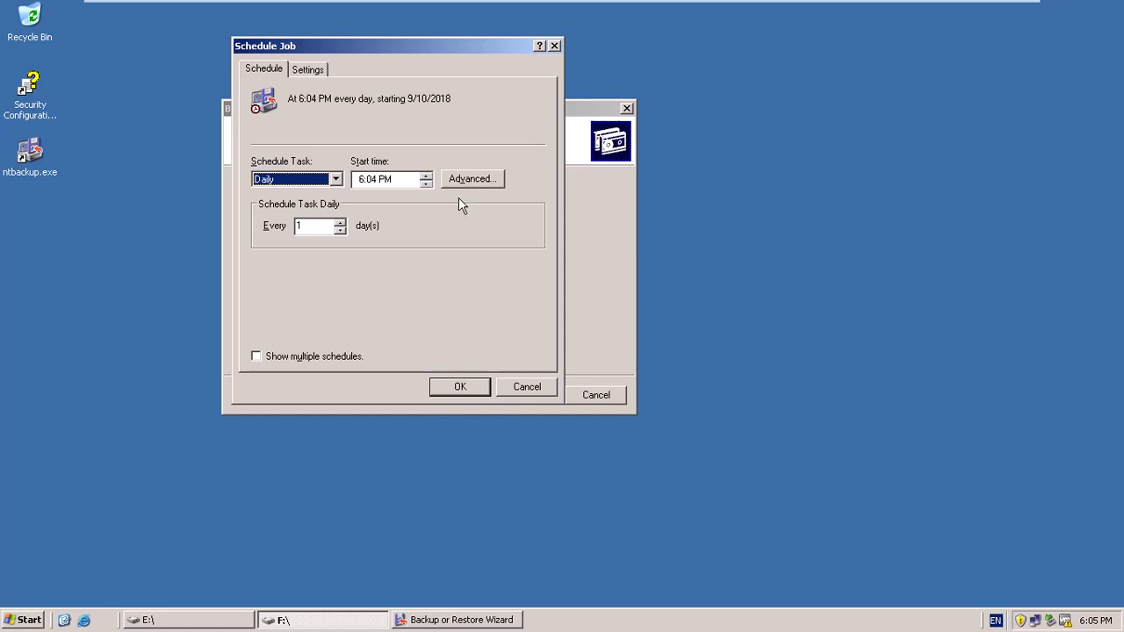
Set the daily task's start time to 6:10 PM and confirm the schedule with the proposed run-as account.
click(426, 175)
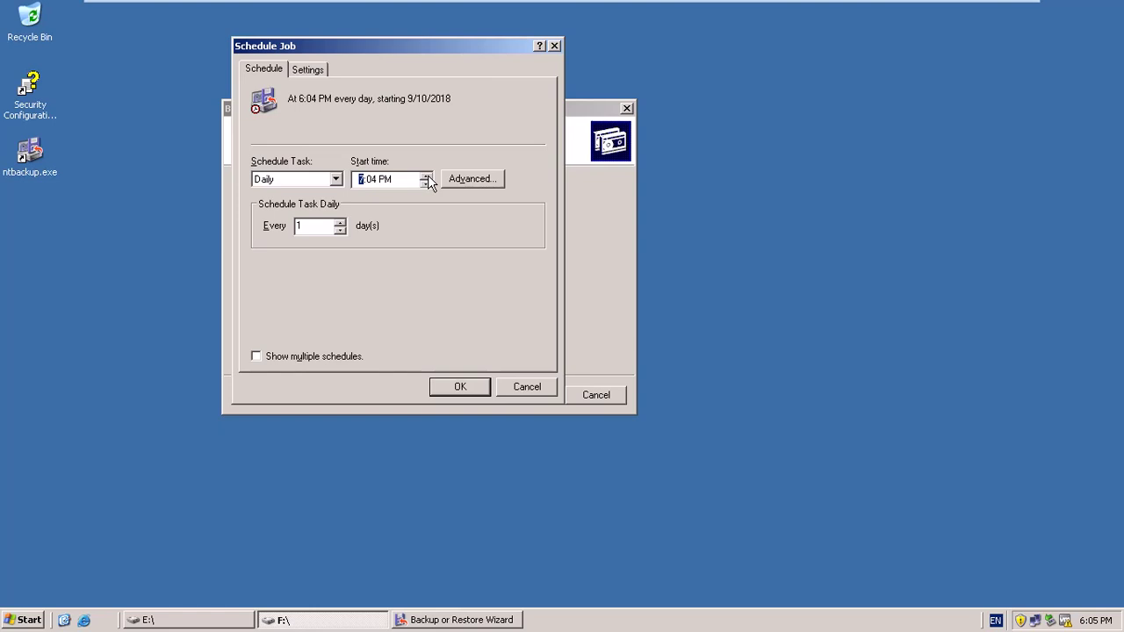
click(427, 183)
click(377, 184)
click(426, 175)
click(426, 175)
click(426, 175)
click(426, 174)
click(427, 175)
click(475, 387)
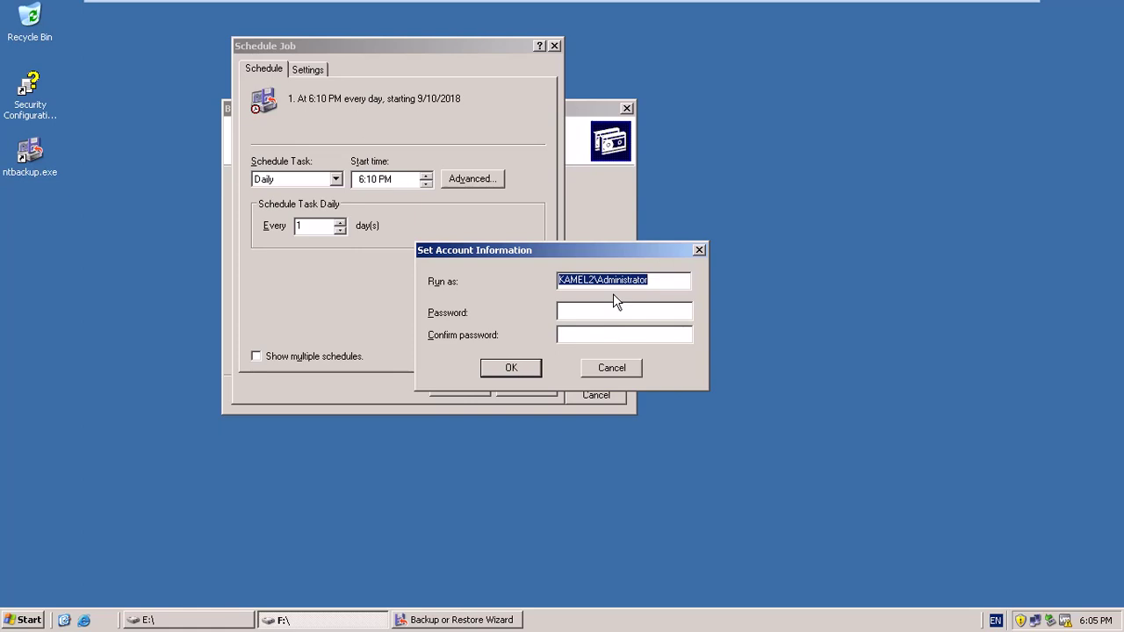
click(515, 372)
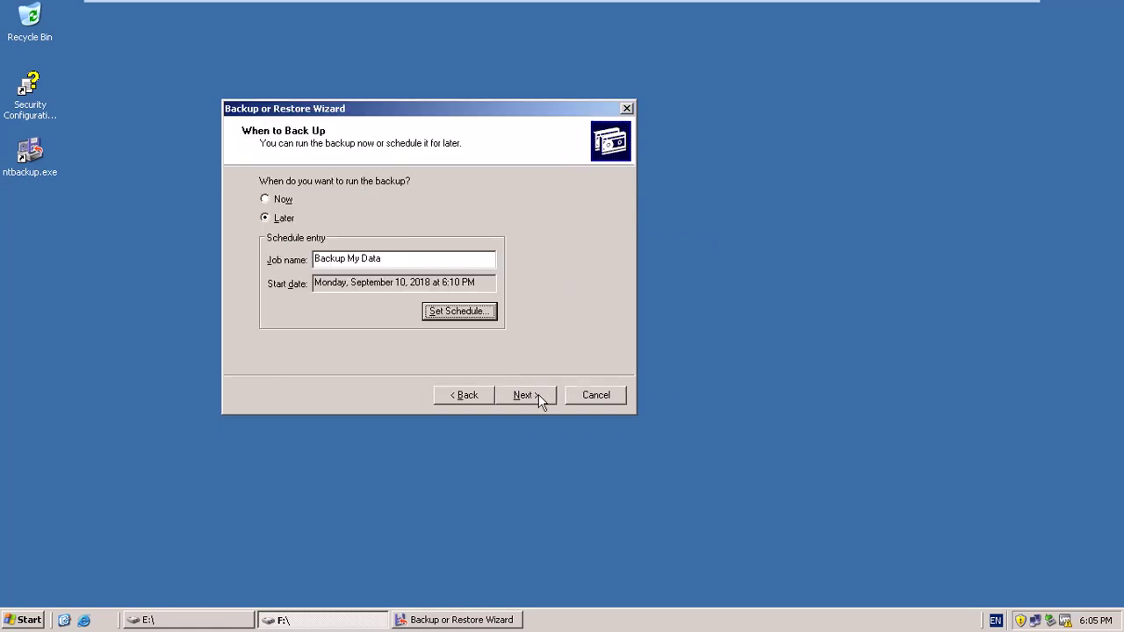
Accept the 6:10 PM backup schedule and the run-as account with blank passwords to reach the wizard's summary page.
click(540, 402)
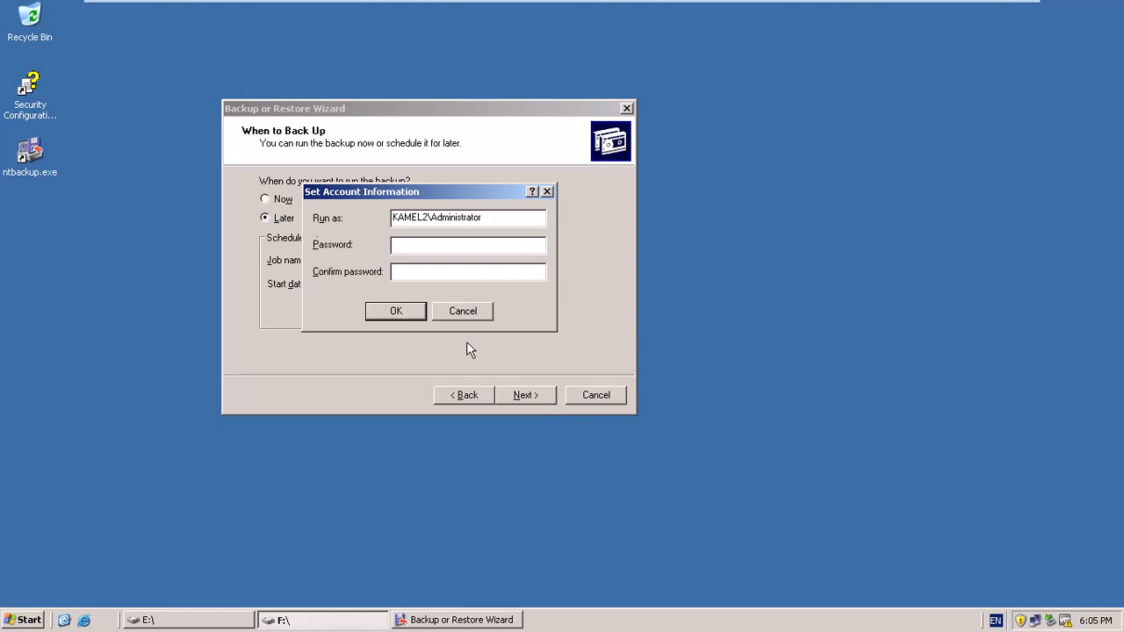
click(406, 312)
click(416, 277)
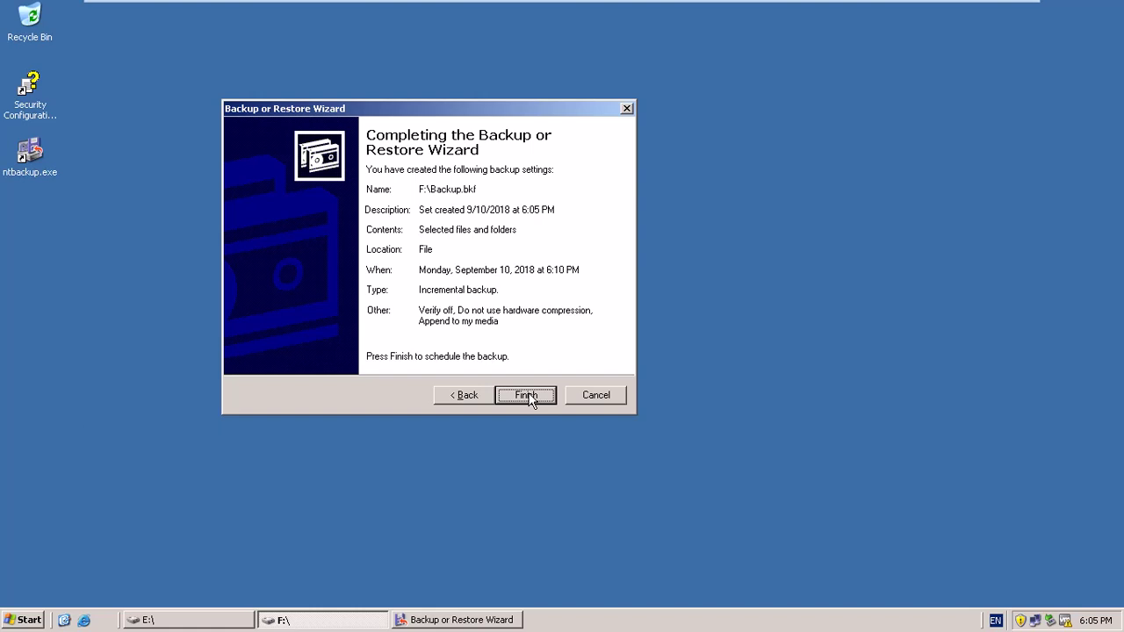
Check the contents of drives E: and F:, and create two empty text documents with default names on E:.
click(157, 621)
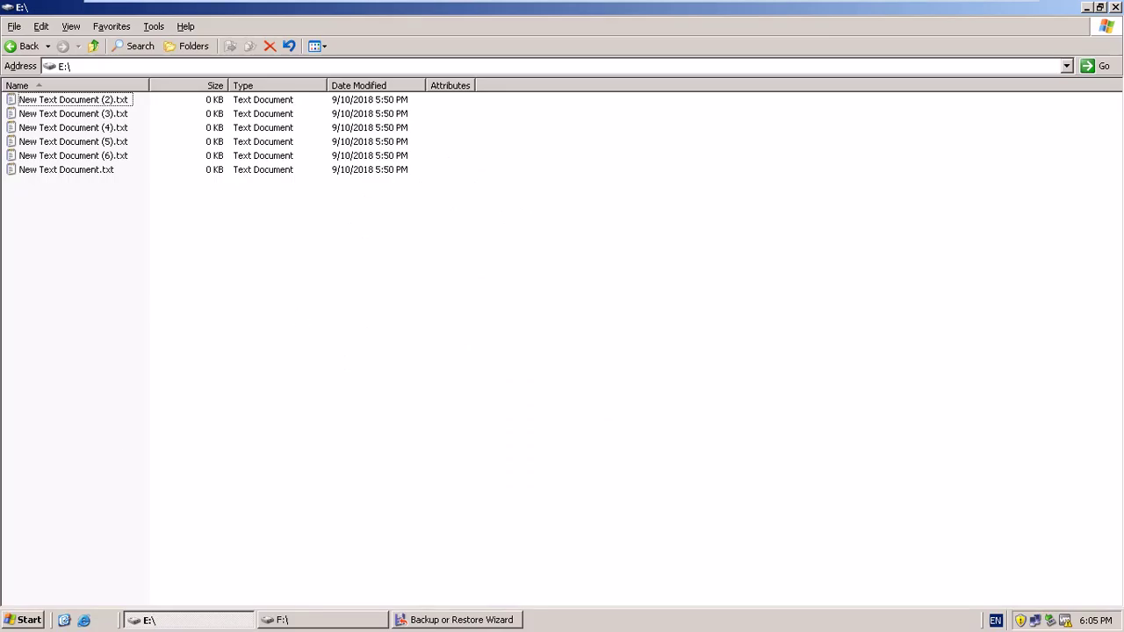
click(1086, 7)
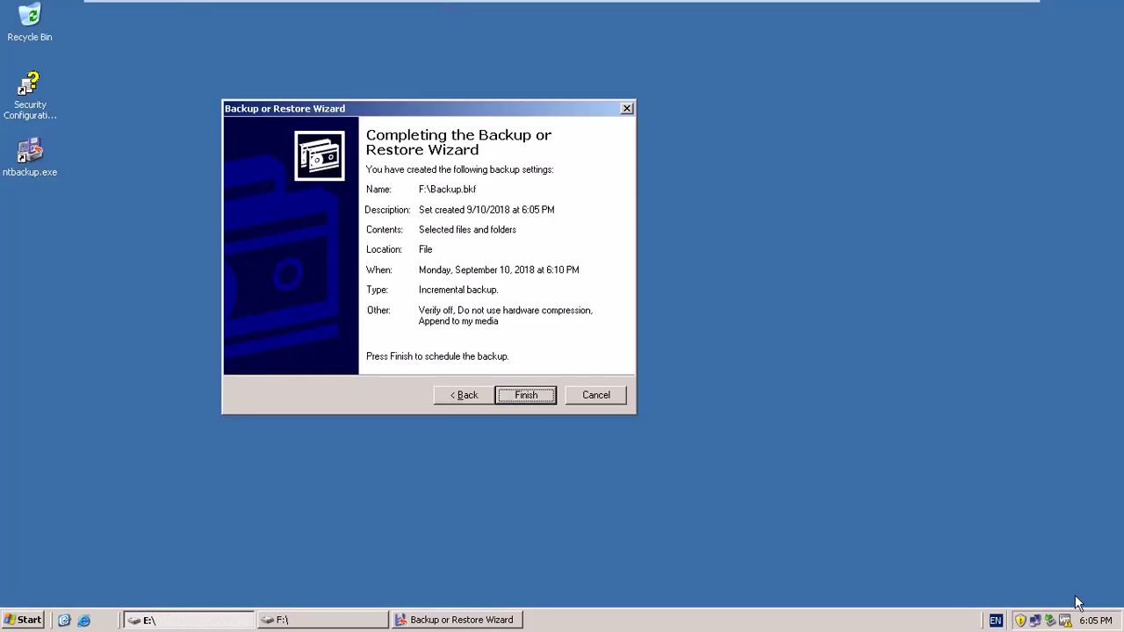
click(317, 618)
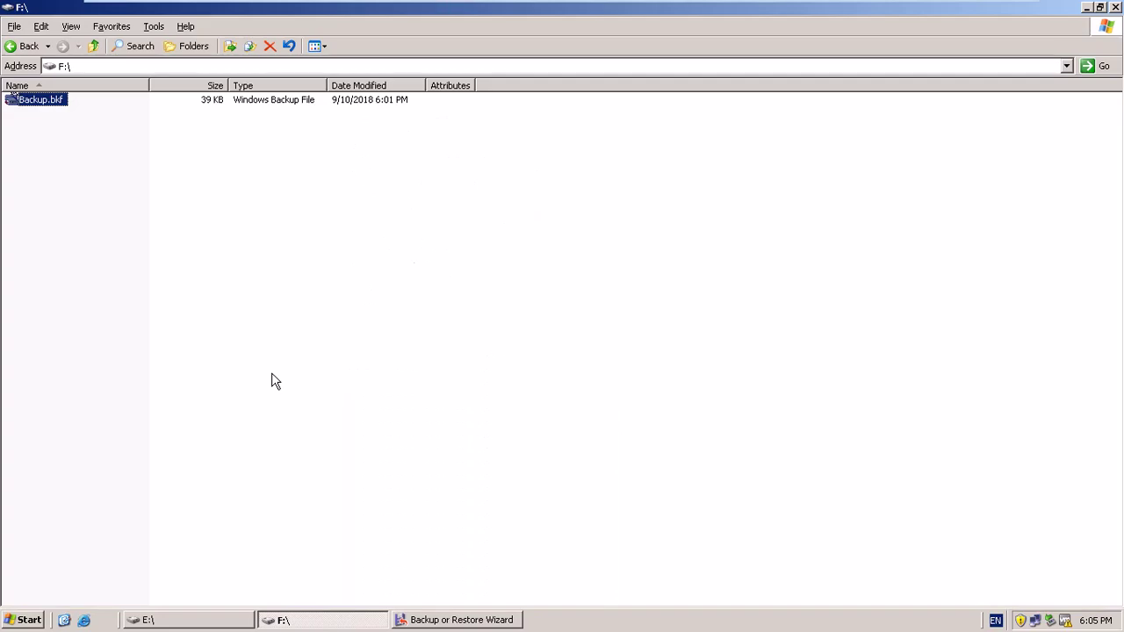
click(199, 618)
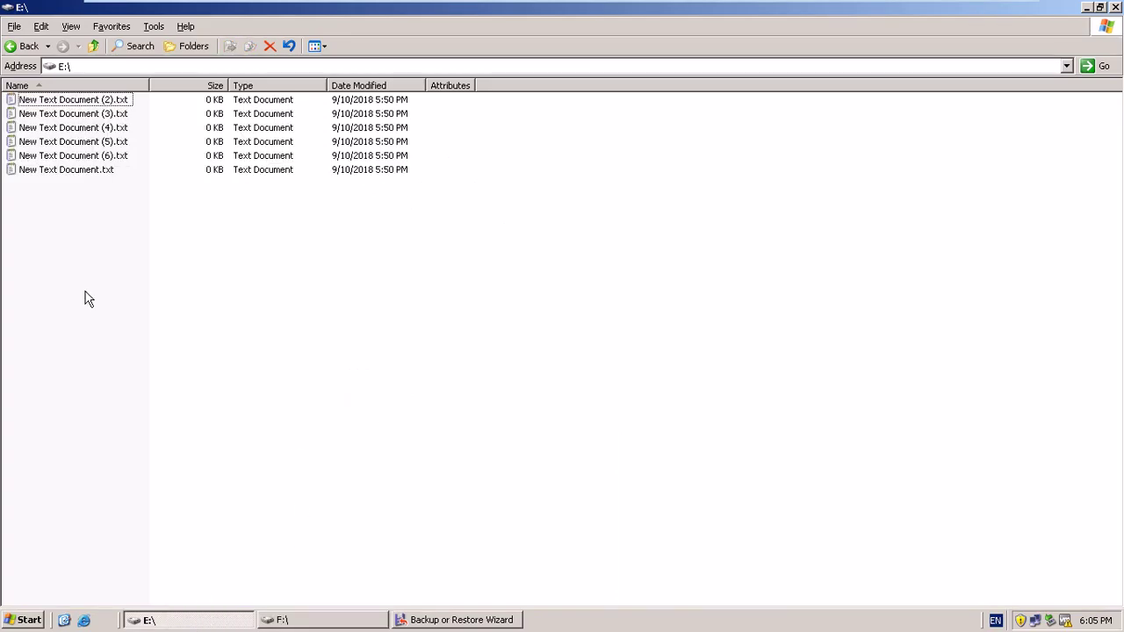
right_click(103, 192)
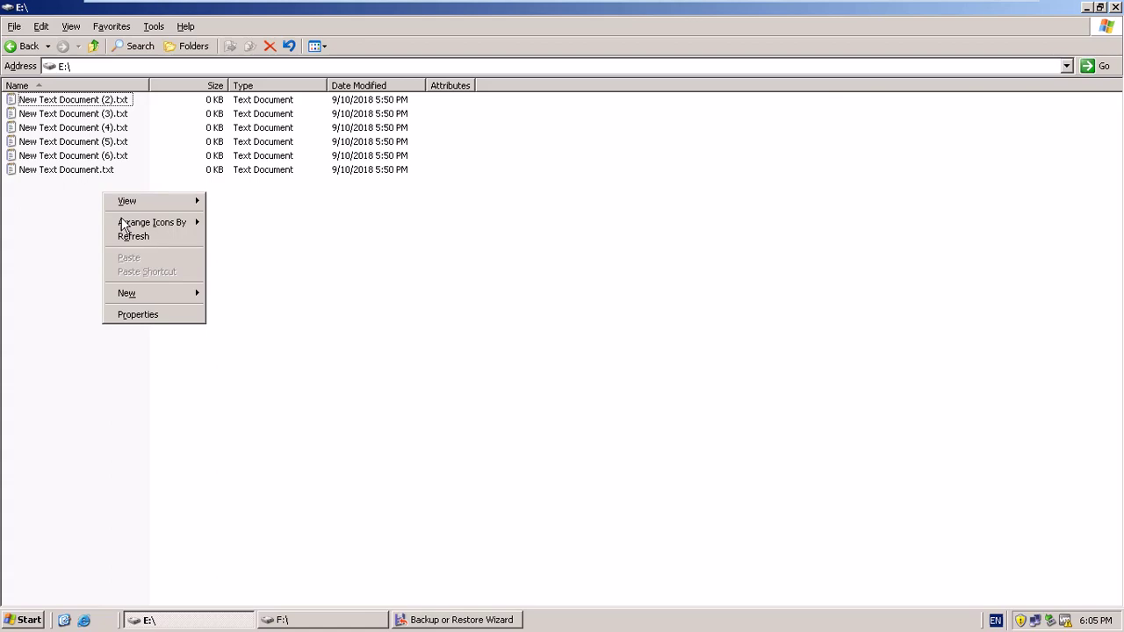
mouse_move(149, 301)
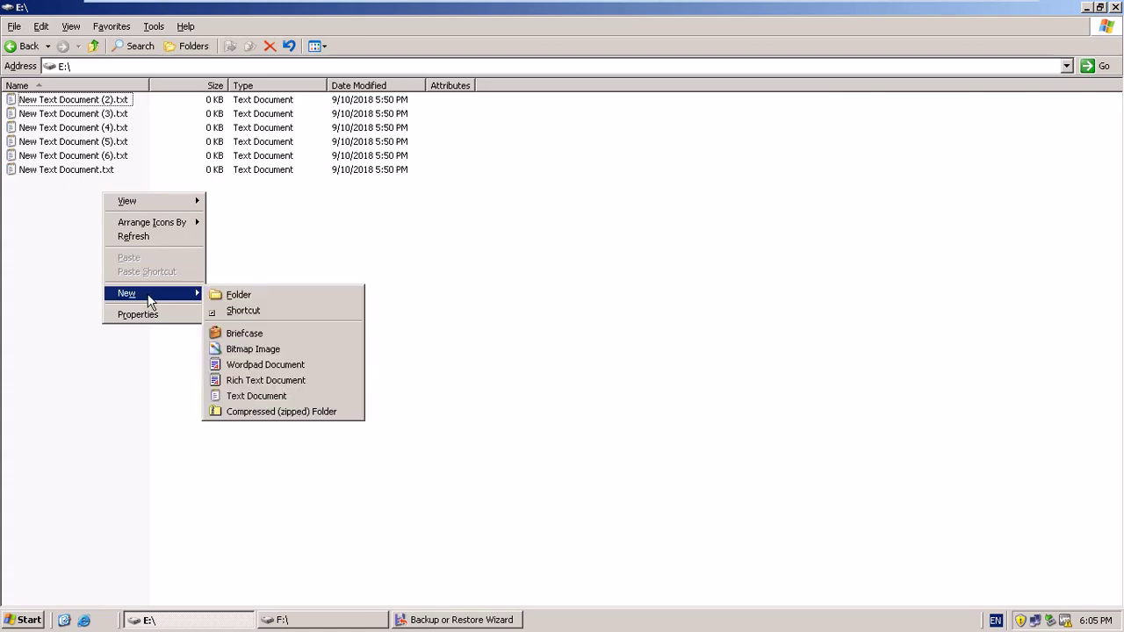
click(235, 398)
click(111, 235)
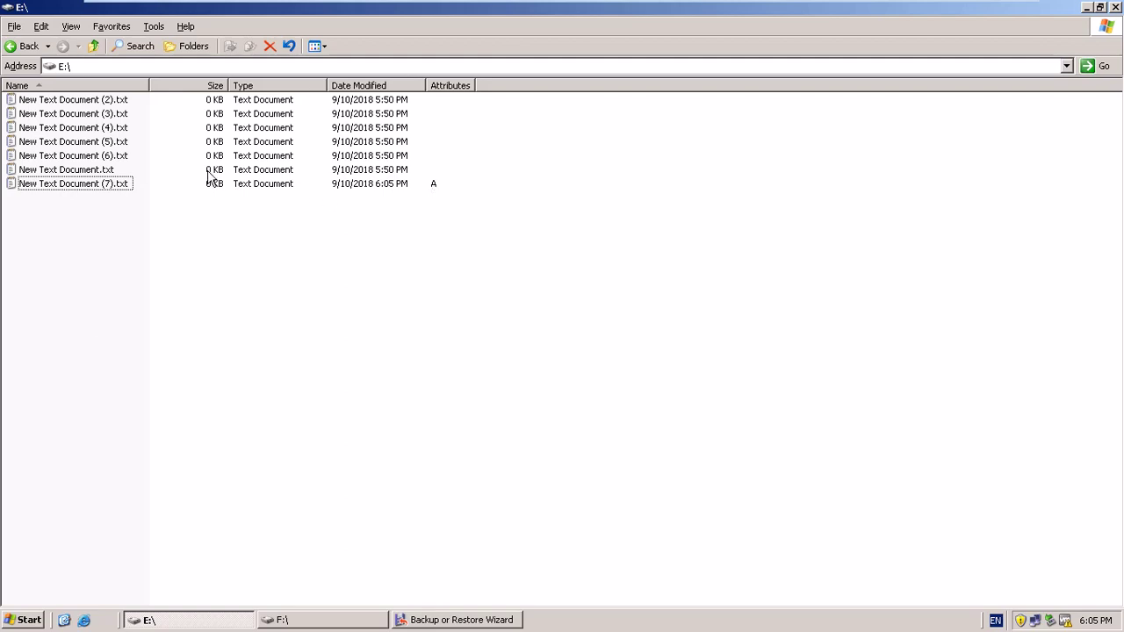
right_click(91, 223)
mouse_move(141, 324)
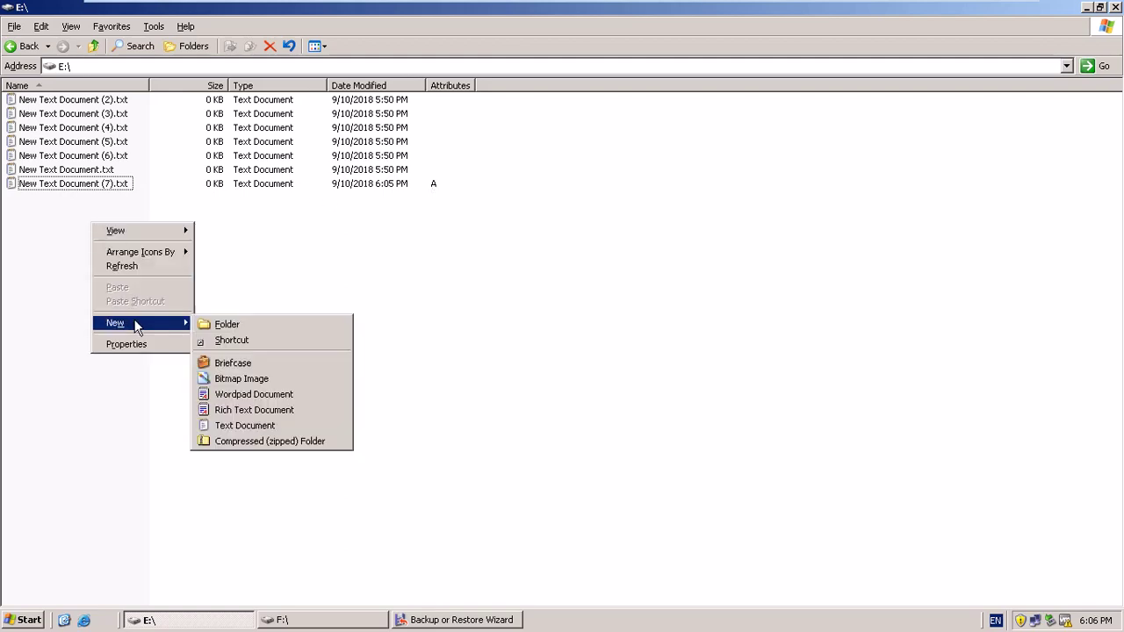
click(226, 427)
click(258, 372)
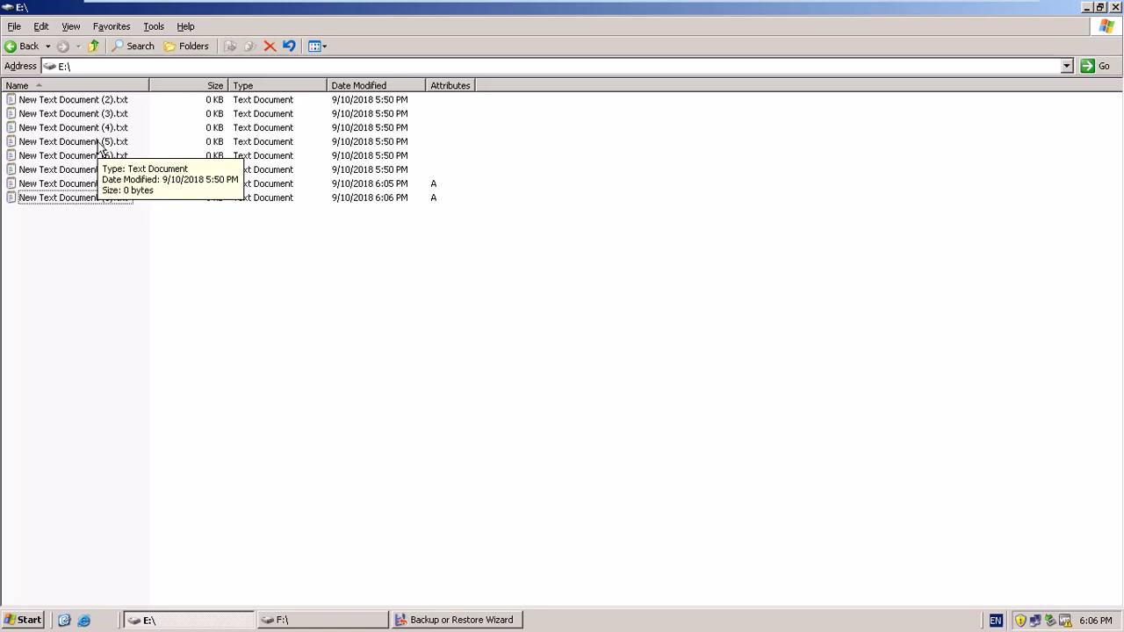
Enter "dgdgdfgdfgdfgd" in New Text Document (5).txt, save and close it, and refresh the E: file list.
double_click(99, 142)
text(dgdgdfgdfgdfgd)
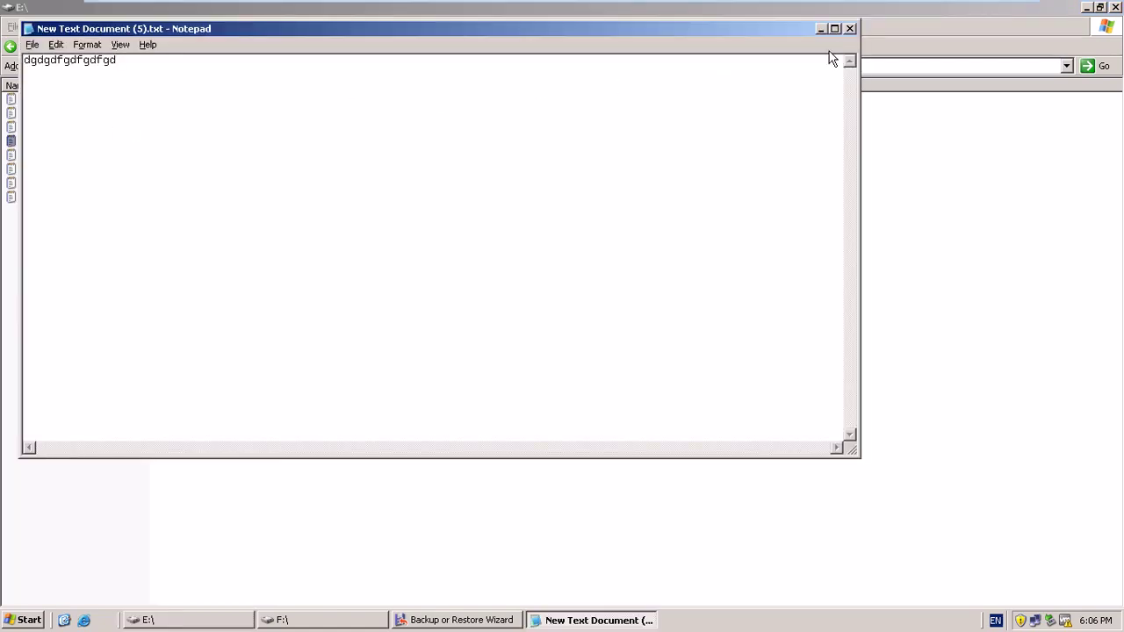
click(848, 29)
click(498, 352)
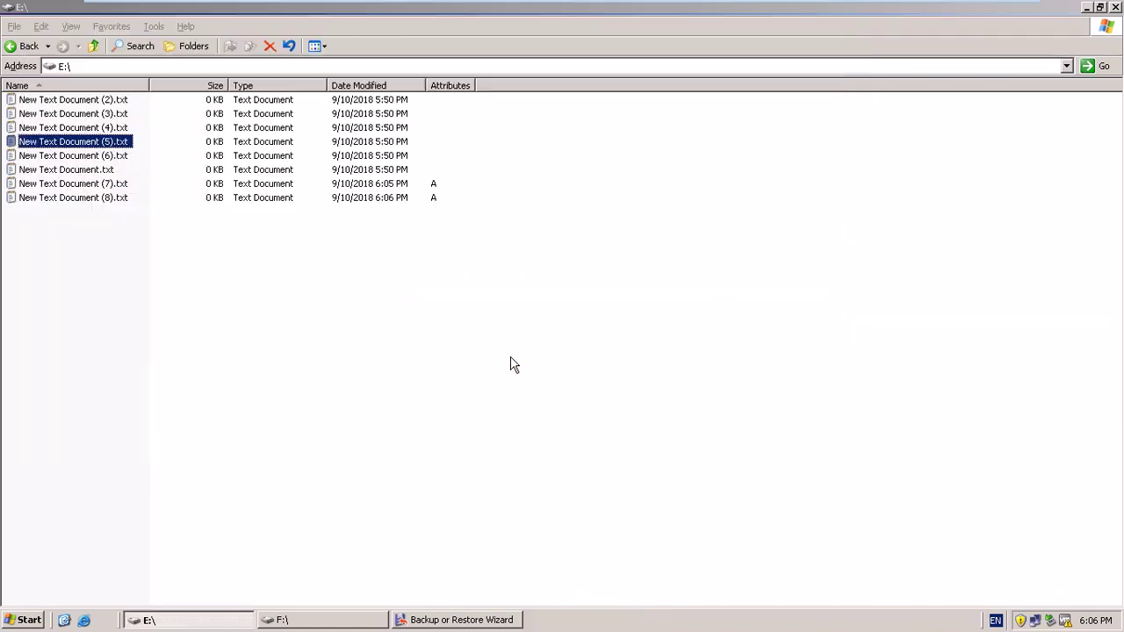
right_click(320, 326)
click(361, 371)
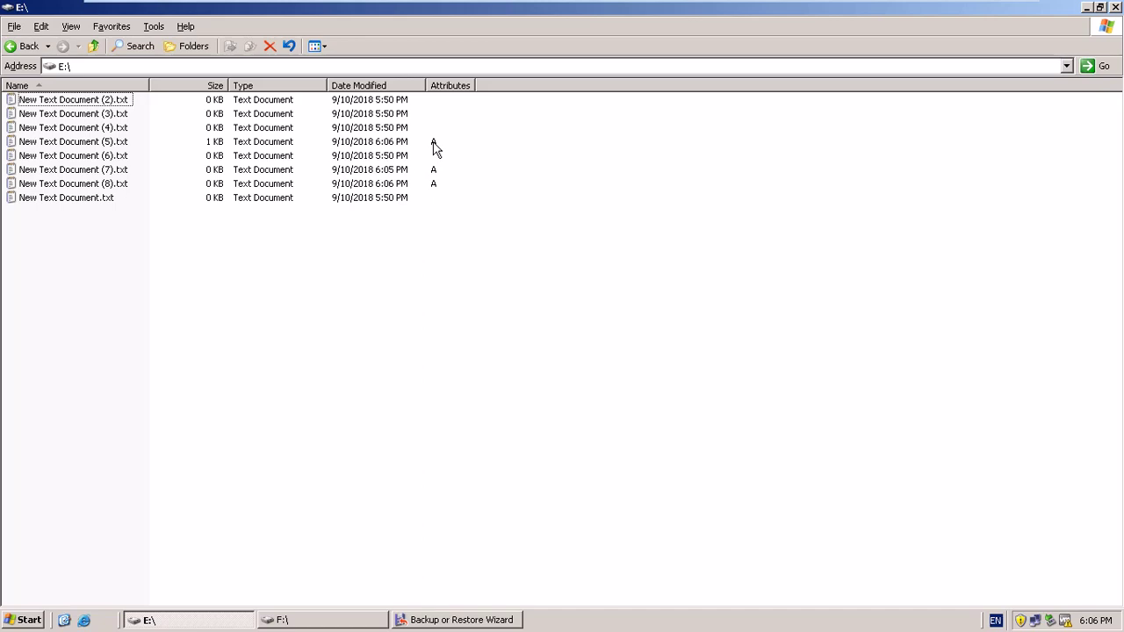
Compare the archive attributes of documents (5), (7) and (8) with the wizard's summary, and finish the wizard to schedule the incremental backup.
click(104, 170)
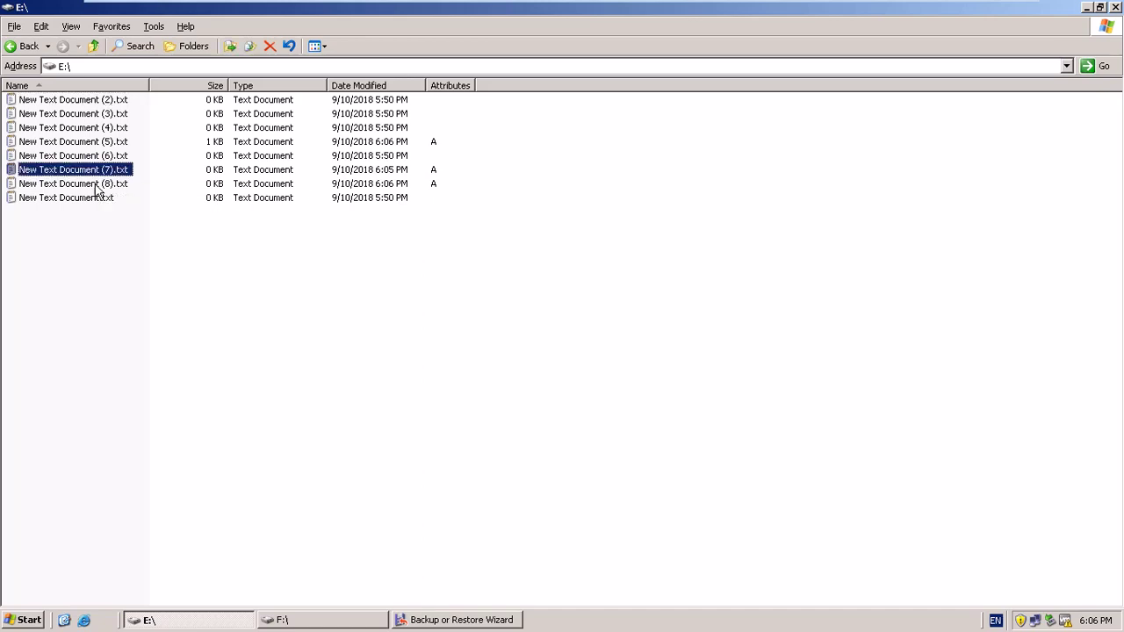
click(97, 186)
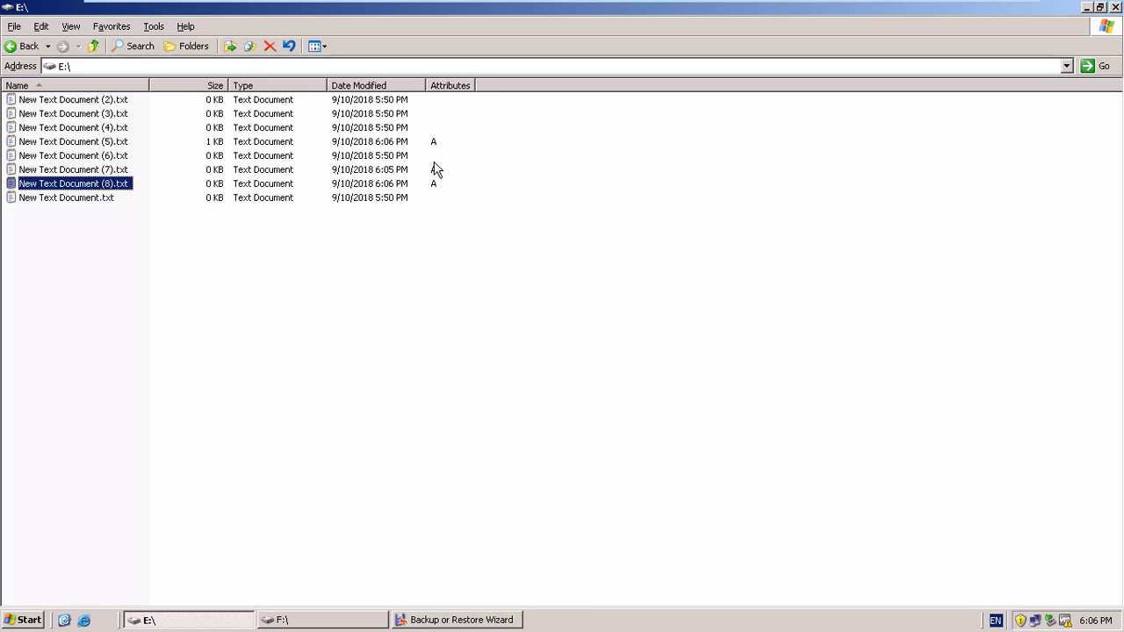
click(125, 144)
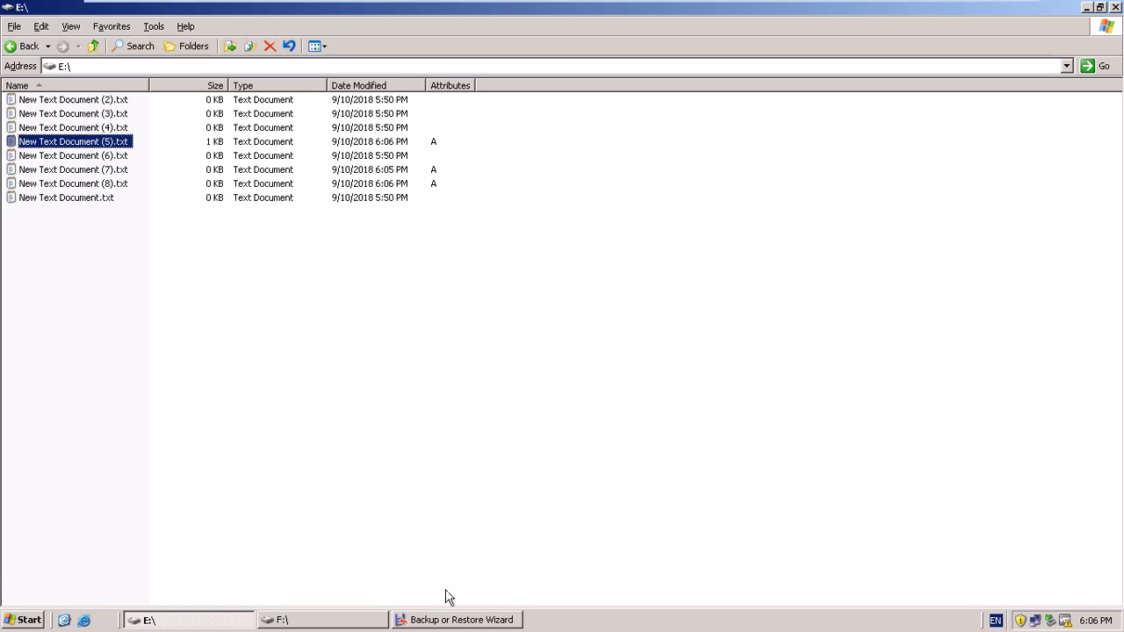
click(467, 622)
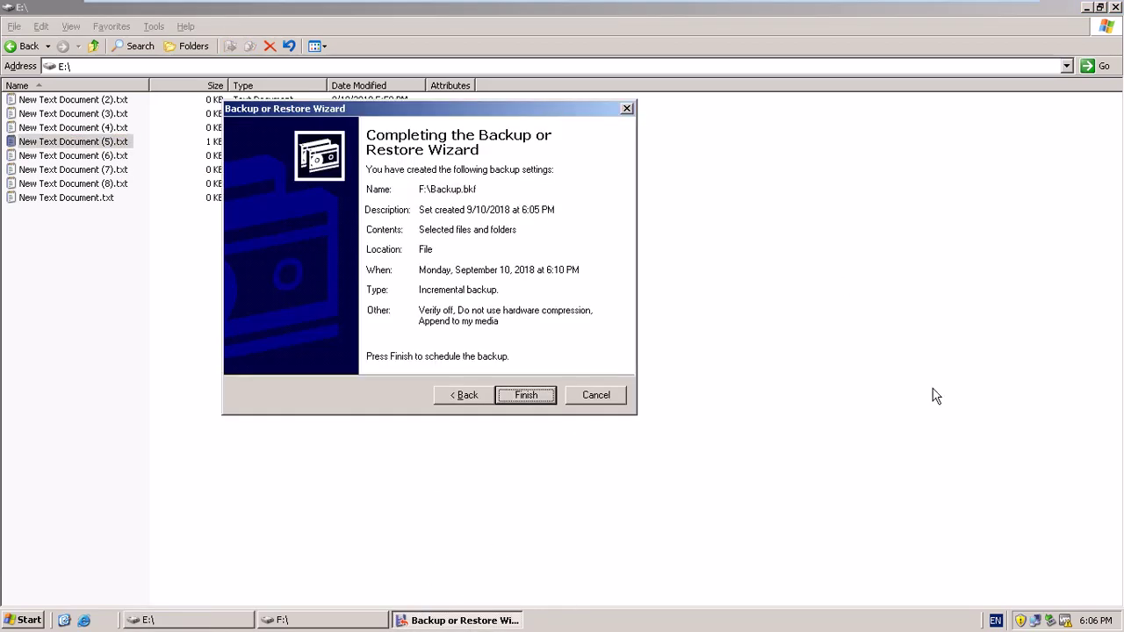
mouse_move(1107, 621)
drag(525, 104, 694, 193)
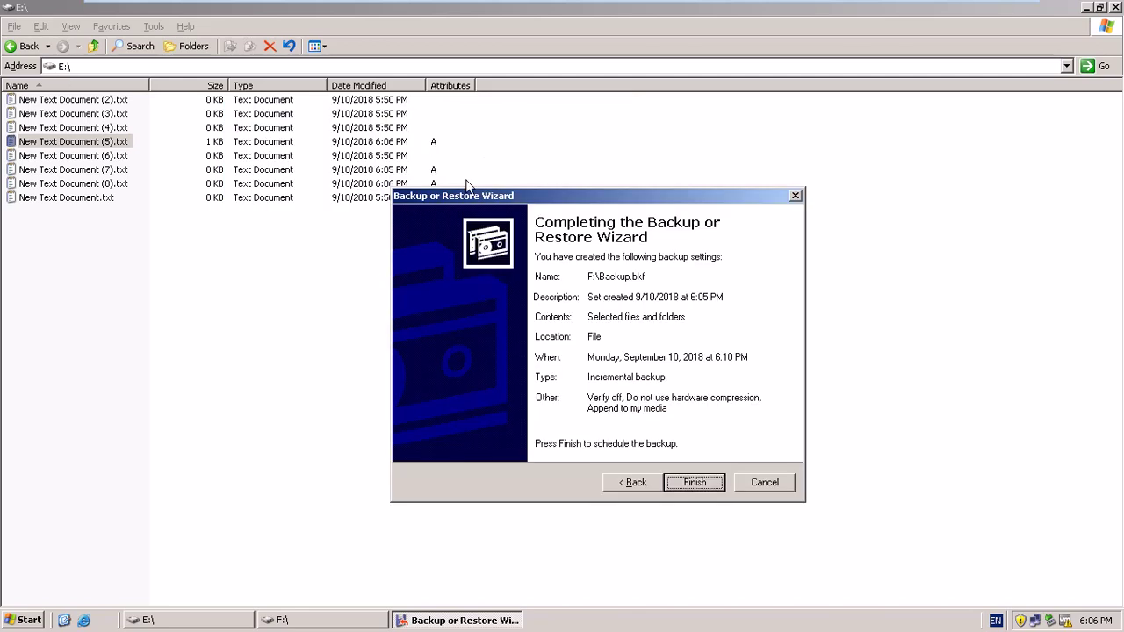
drag(527, 197, 574, 244)
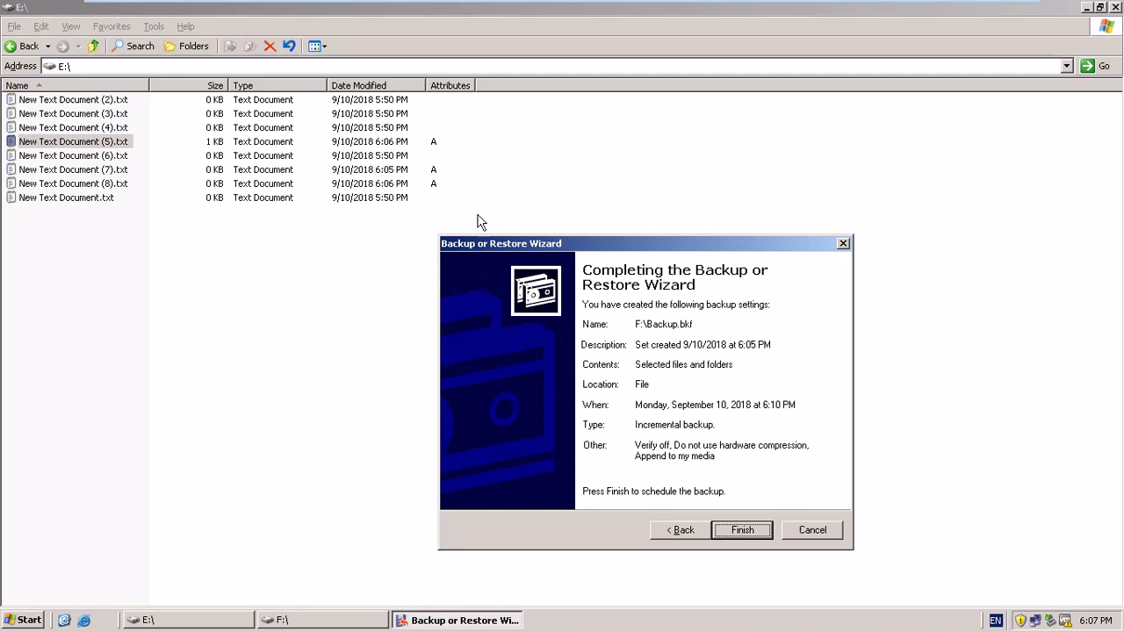
click(742, 530)
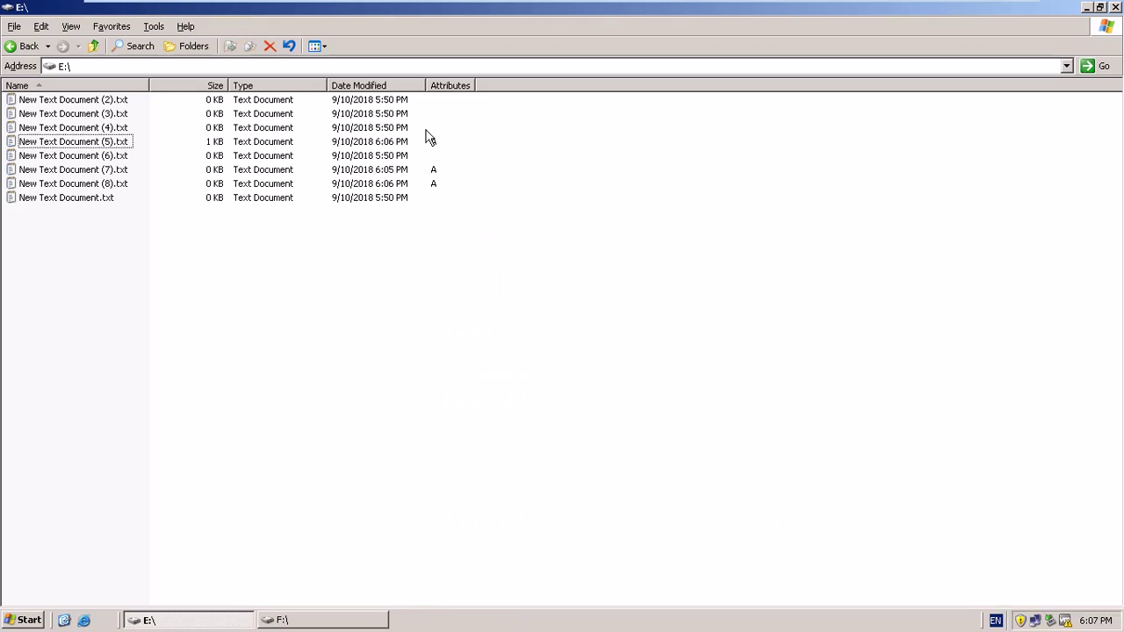
Turn off "File is ready for archiving" in the advanced attributes of New Text Document (8).txt and apply the change.
click(95, 185)
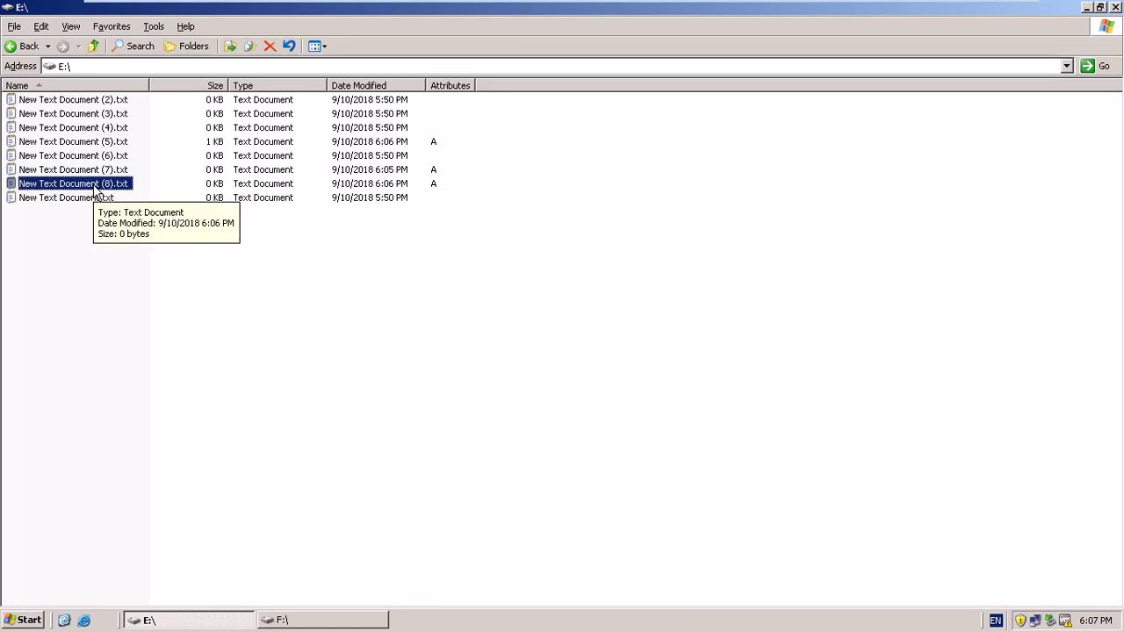
right_click(95, 187)
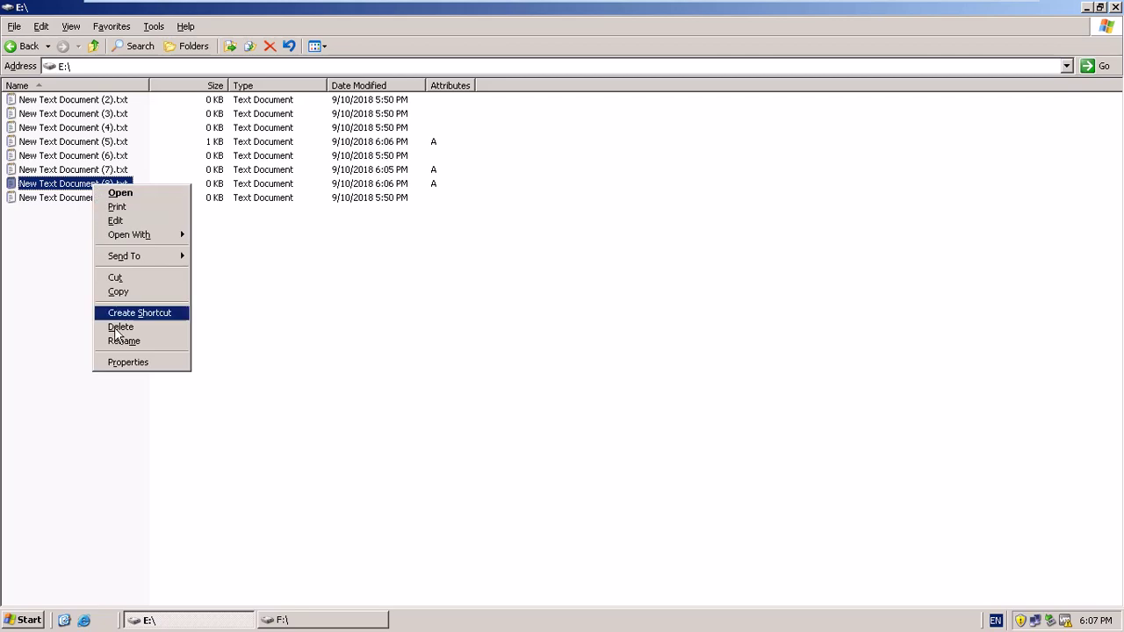
click(114, 362)
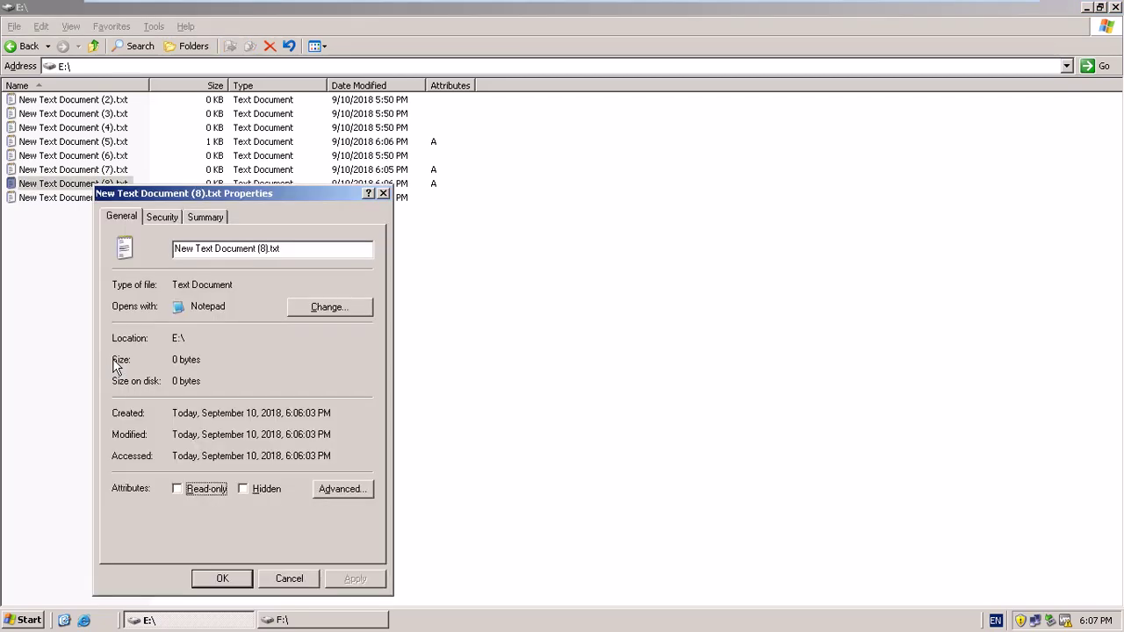
click(340, 490)
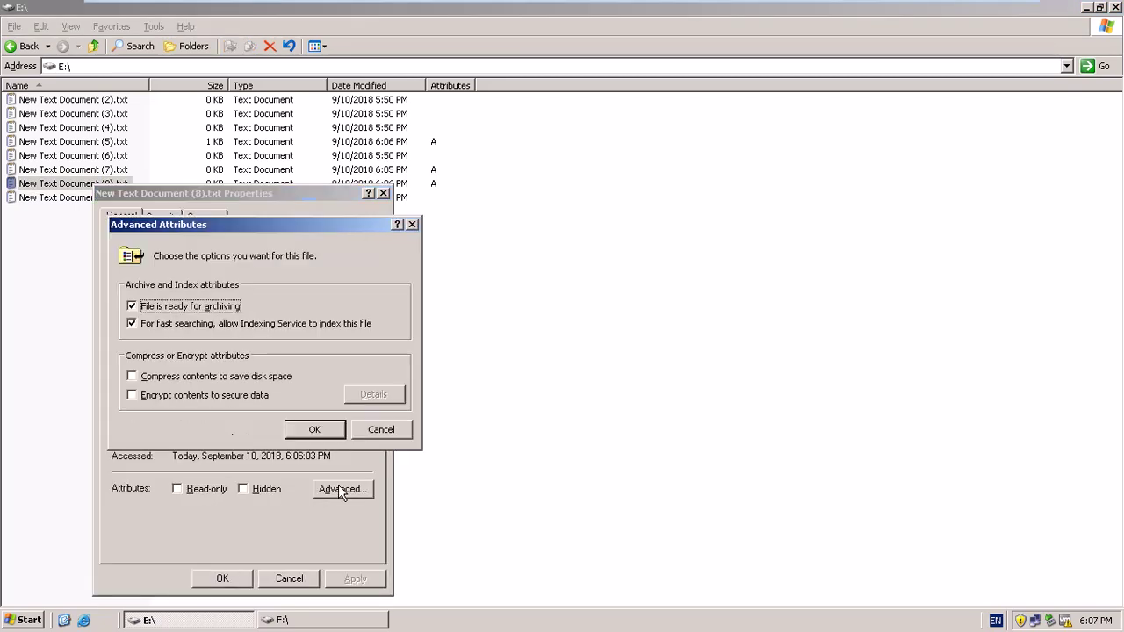
click(133, 306)
click(315, 429)
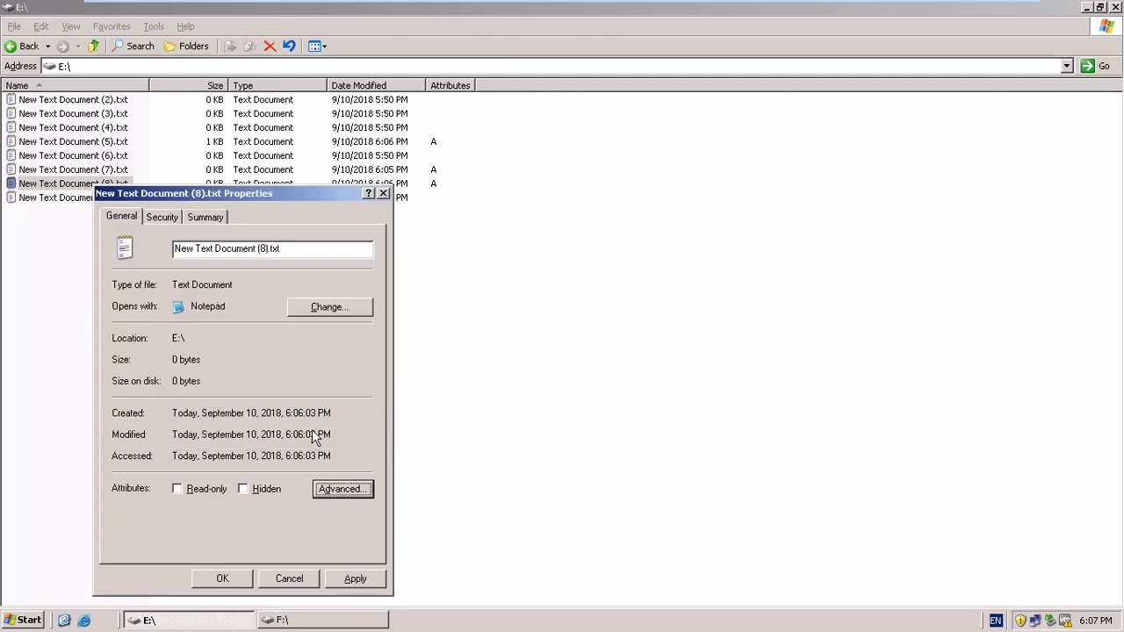
click(222, 579)
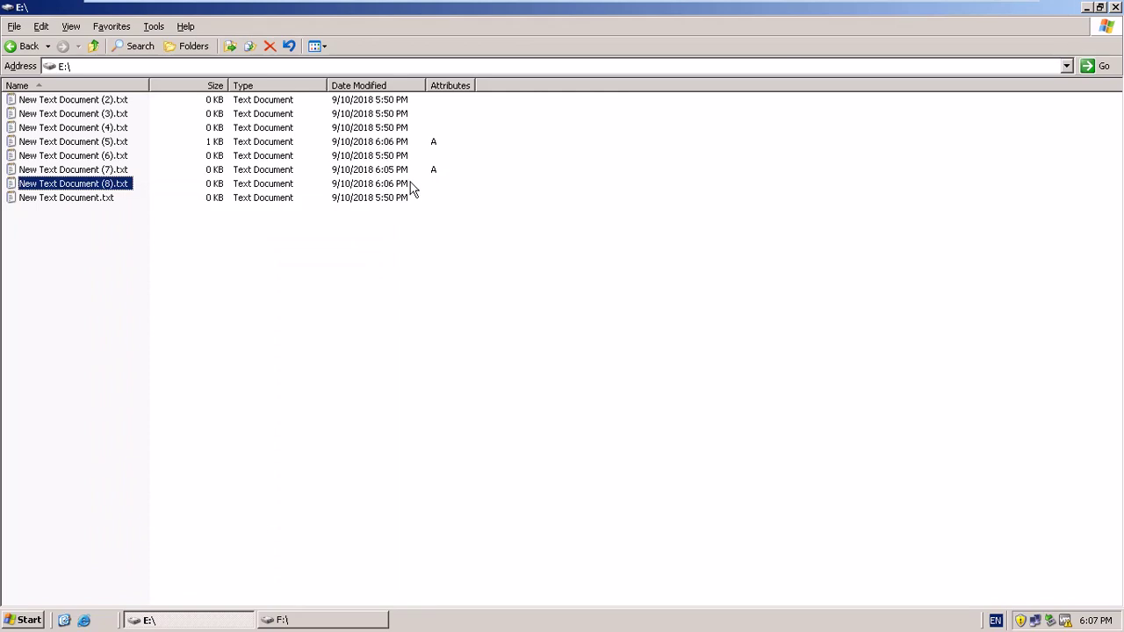
Open and close New Text Document (8).txt without editing, and turn its "File is ready for archiving" attribute back on.
double_click(119, 184)
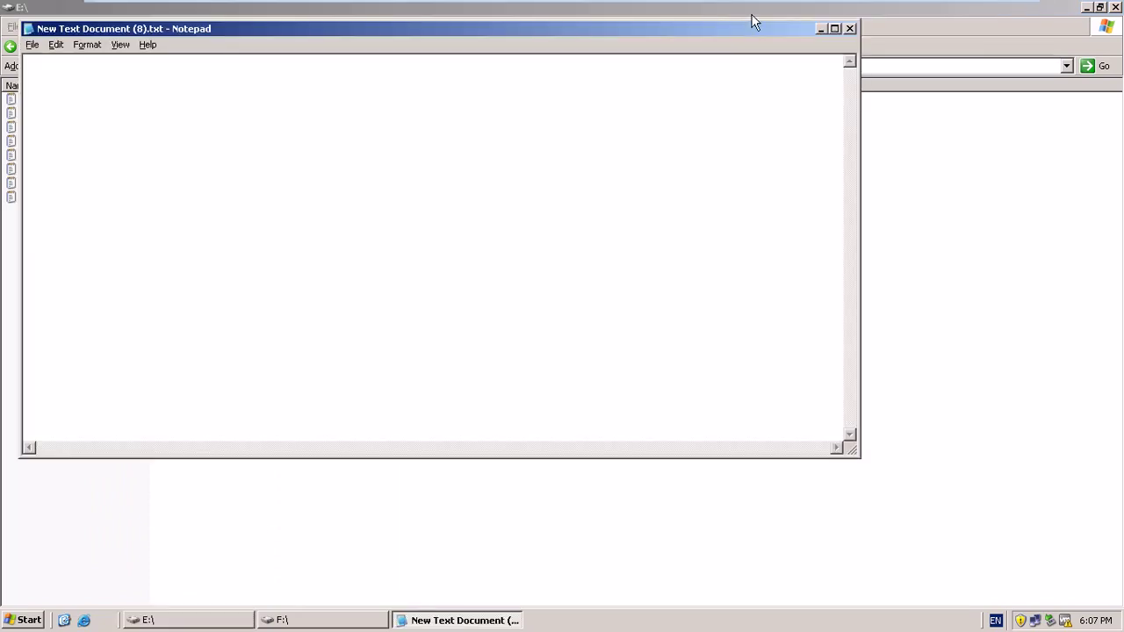
click(849, 28)
right_click(106, 186)
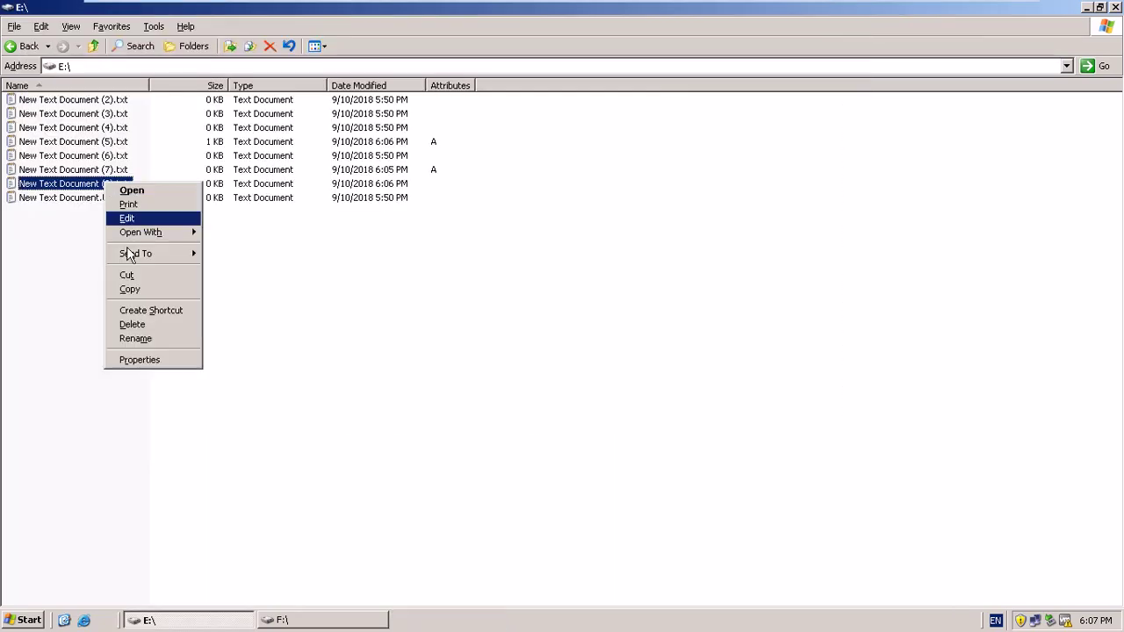
click(140, 359)
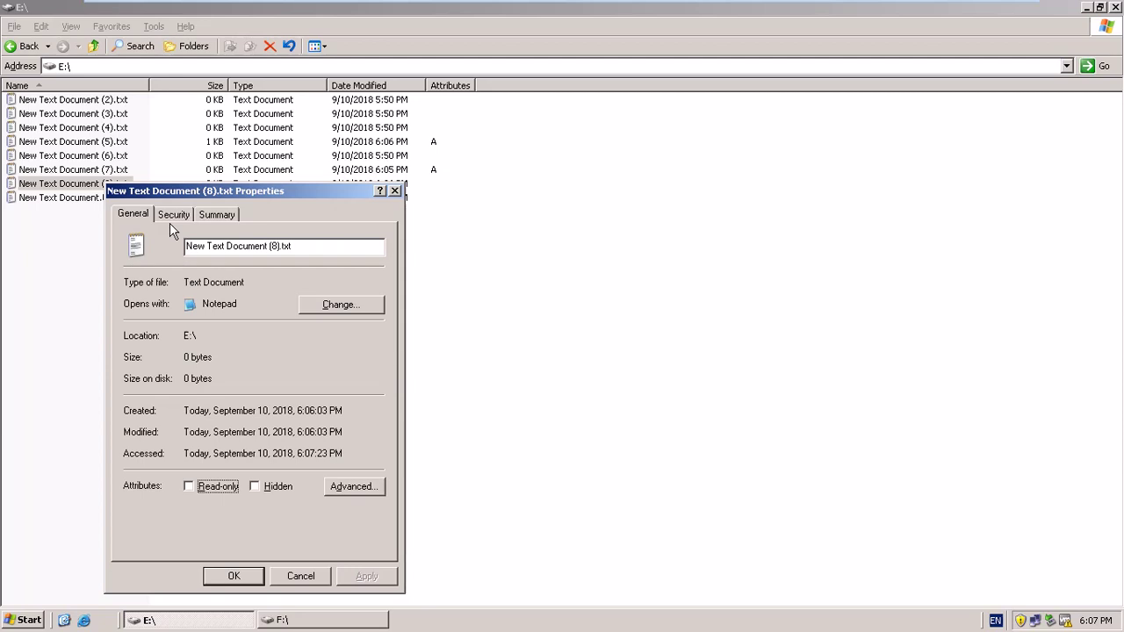
click(343, 488)
click(180, 308)
click(318, 427)
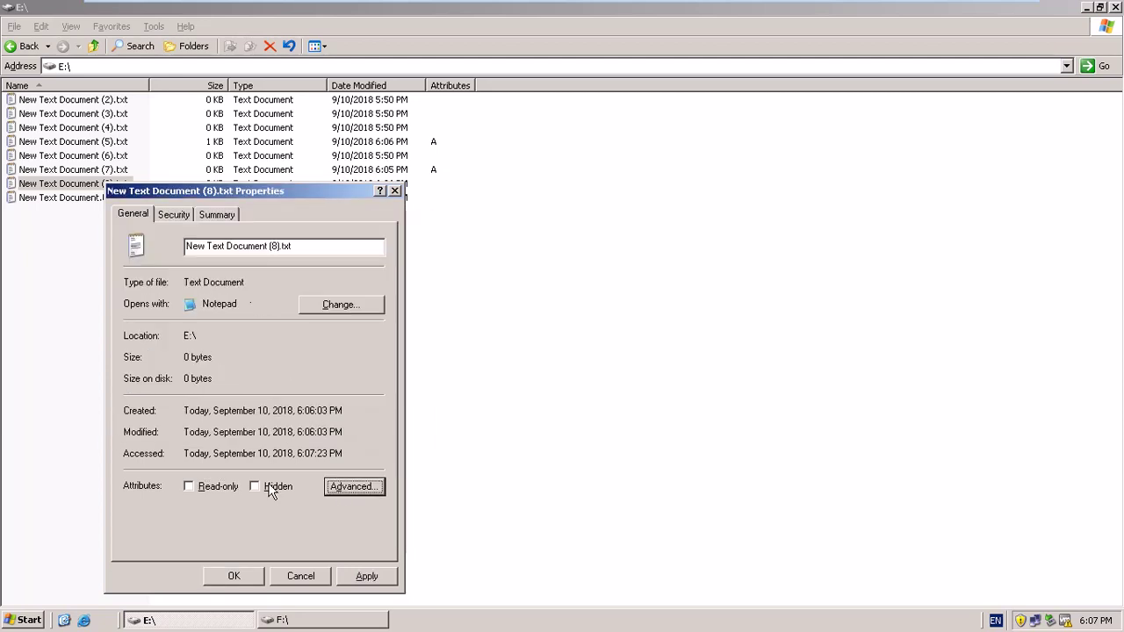
click(233, 579)
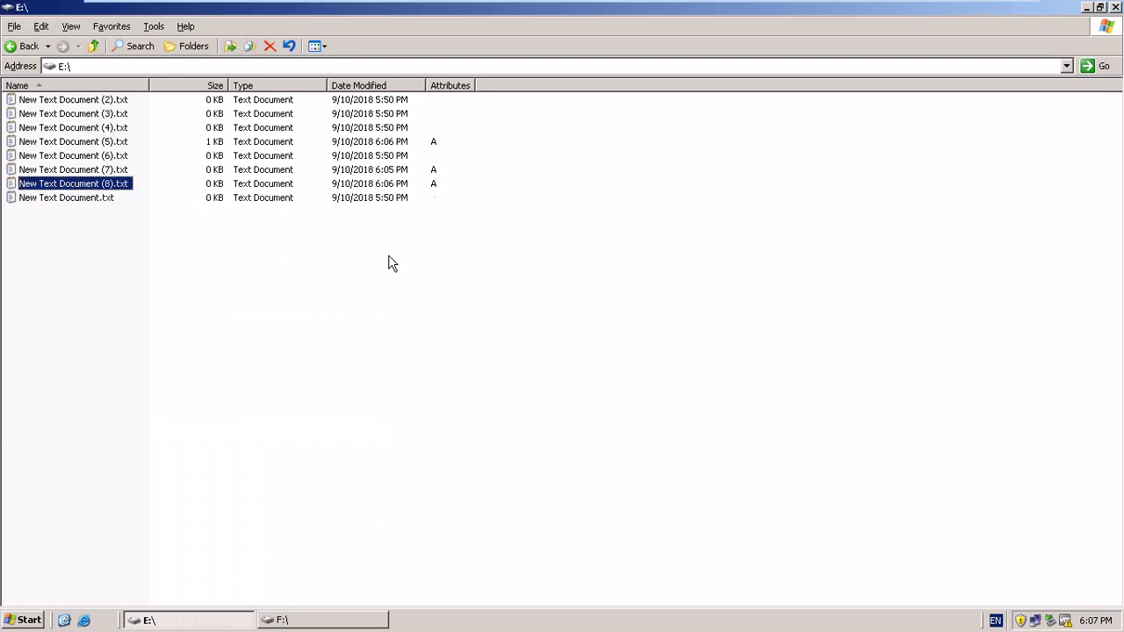
click(368, 326)
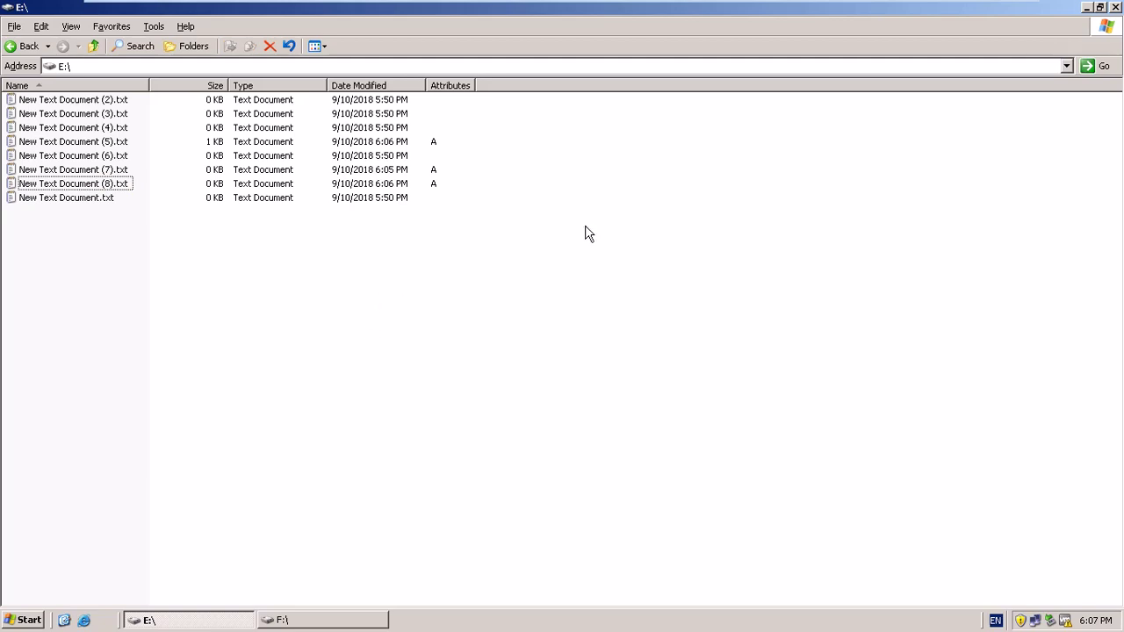
Close the E: and F: drive windows and refresh the desktop twice.
key(alt+F4)
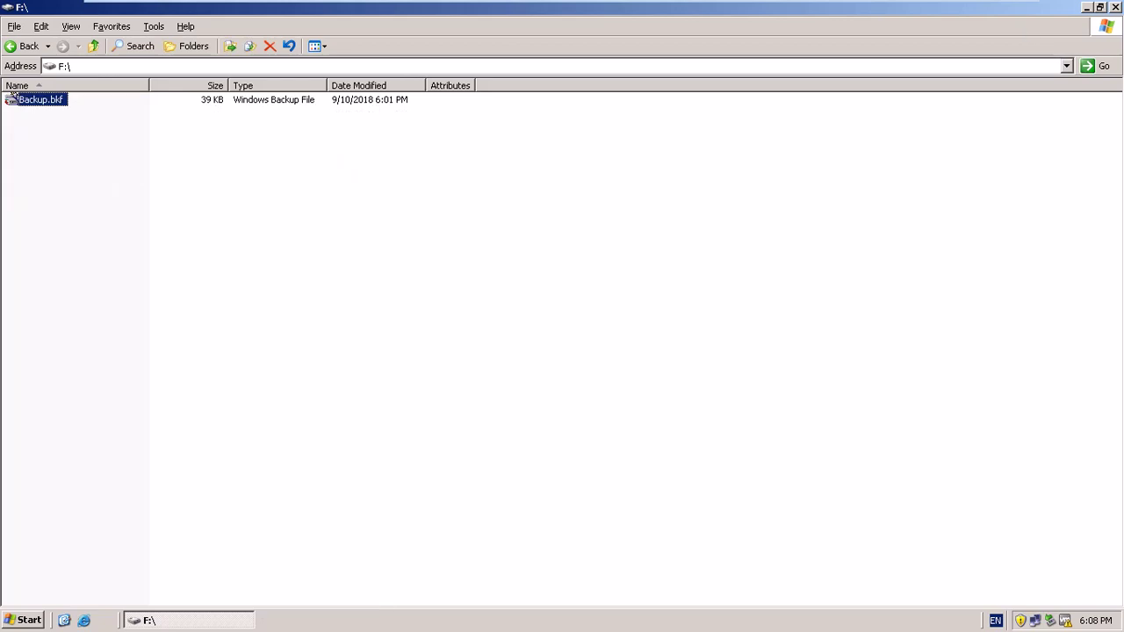
key(alt+F4)
right_click(590, 108)
click(628, 138)
right_click(631, 136)
click(660, 158)
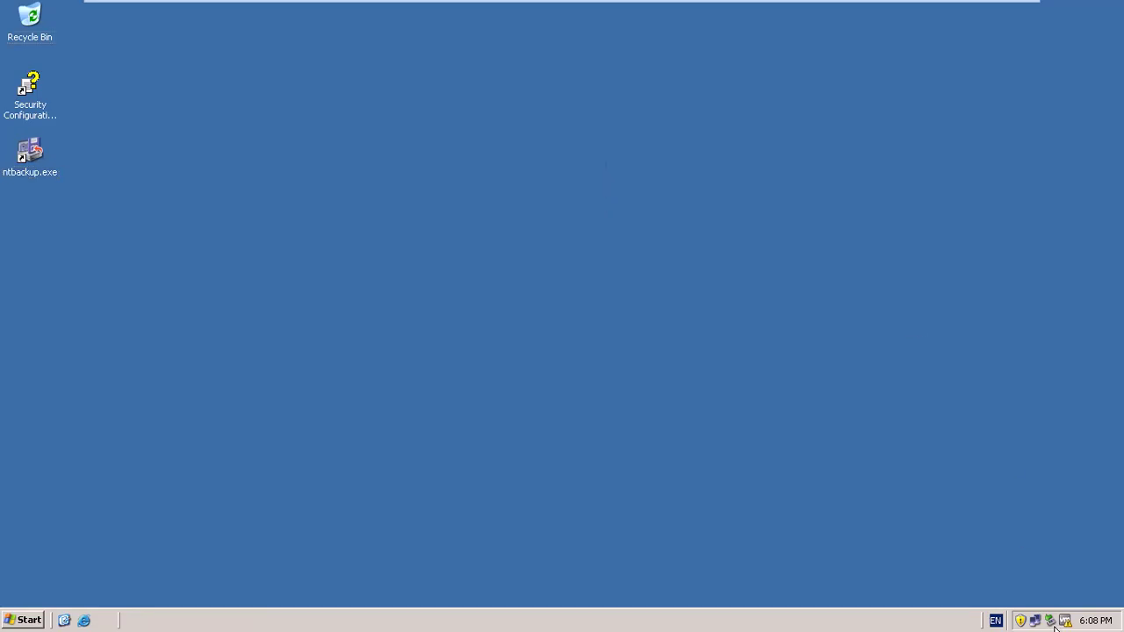
right_click(281, 261)
click(301, 284)
mouse_move(399, 4)
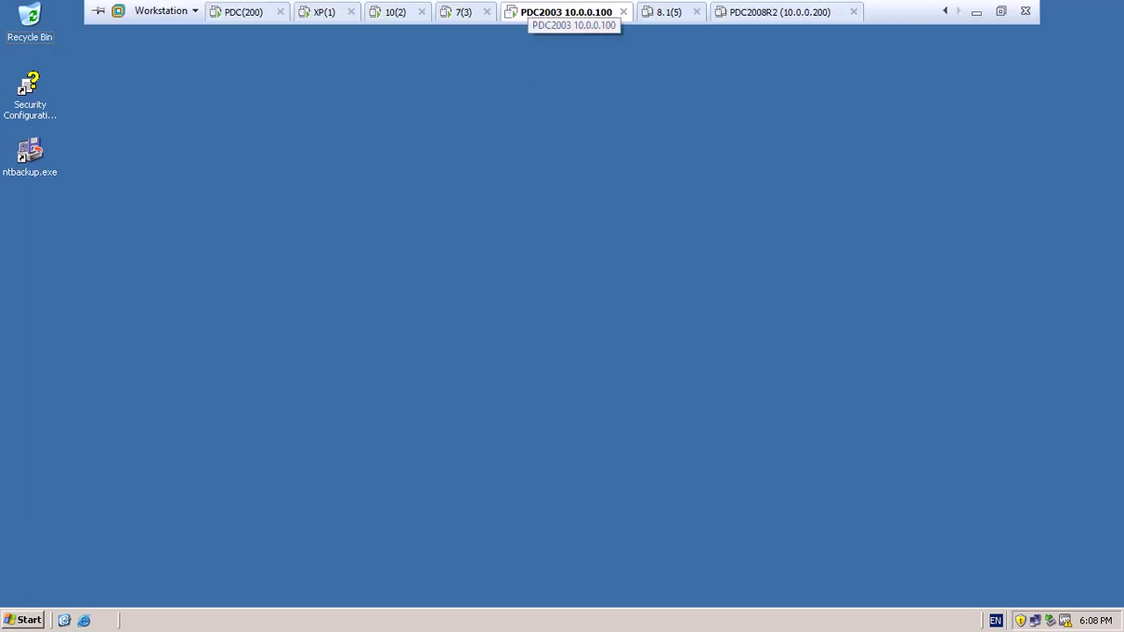
right_click(514, 141)
click(543, 164)
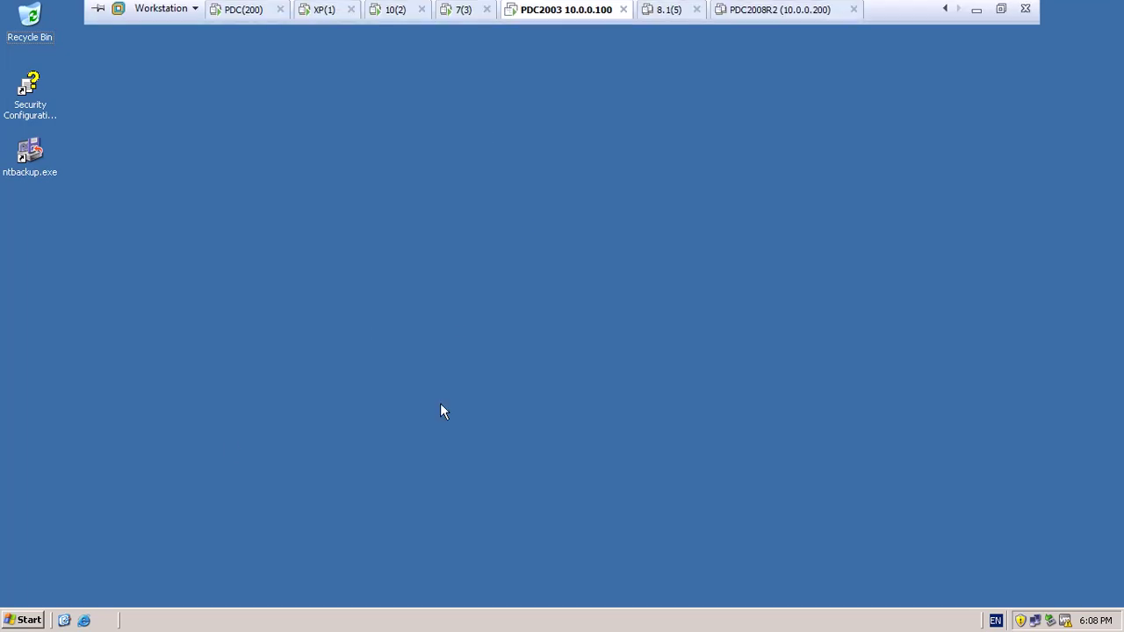
Open Scheduled Tasks, check the schedule and next run time of the Backup My Data task, and close the window.
click(14, 623)
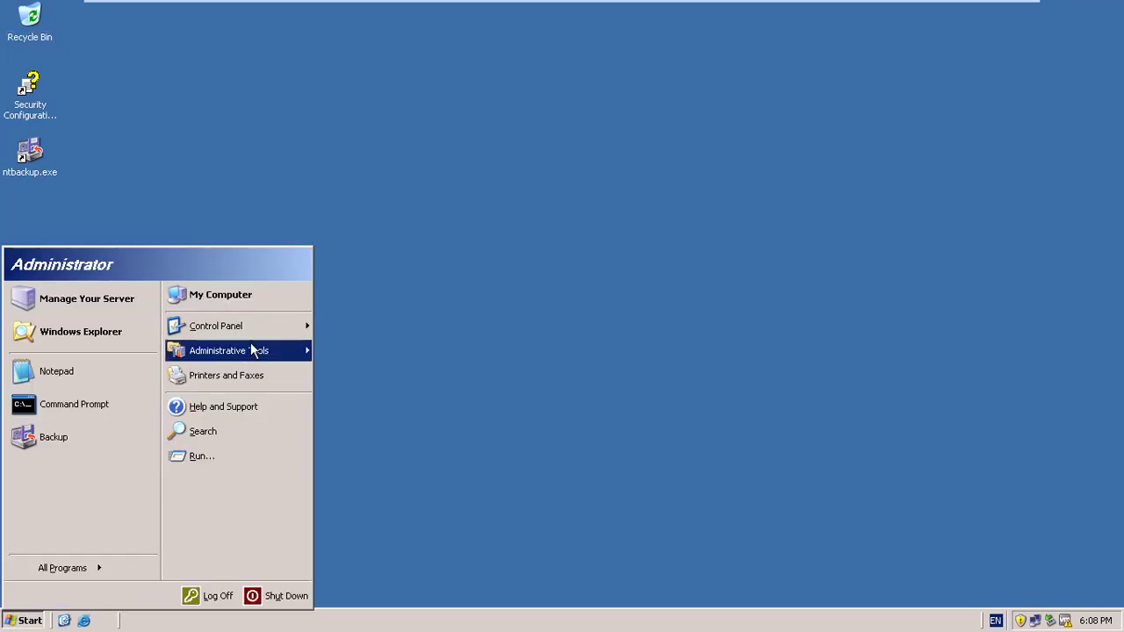
mouse_move(288, 350)
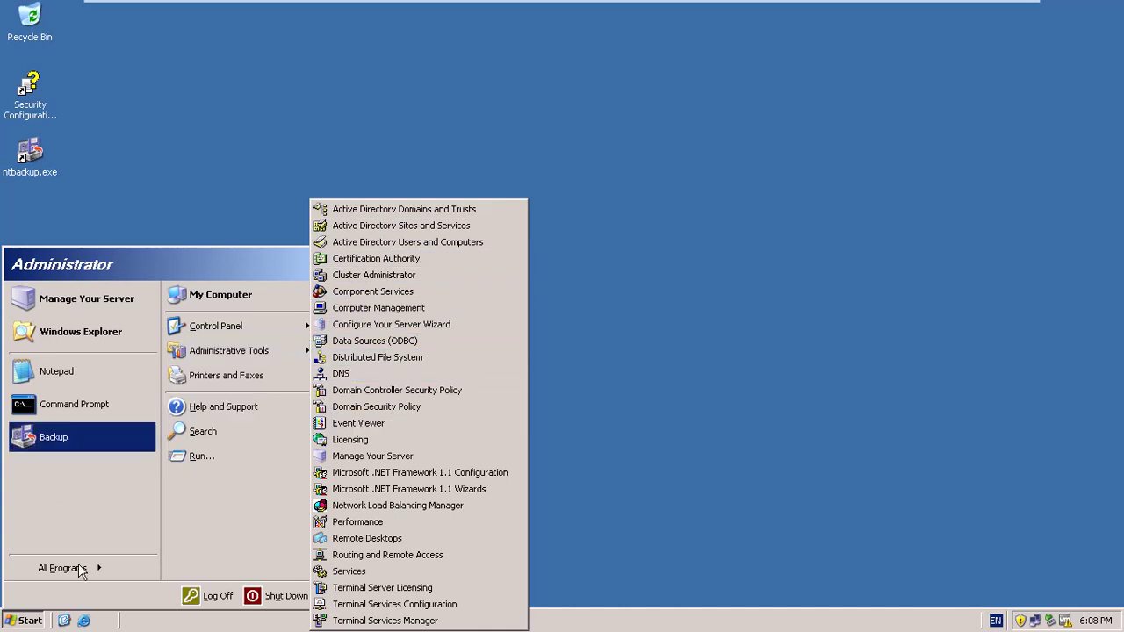
mouse_move(83, 573)
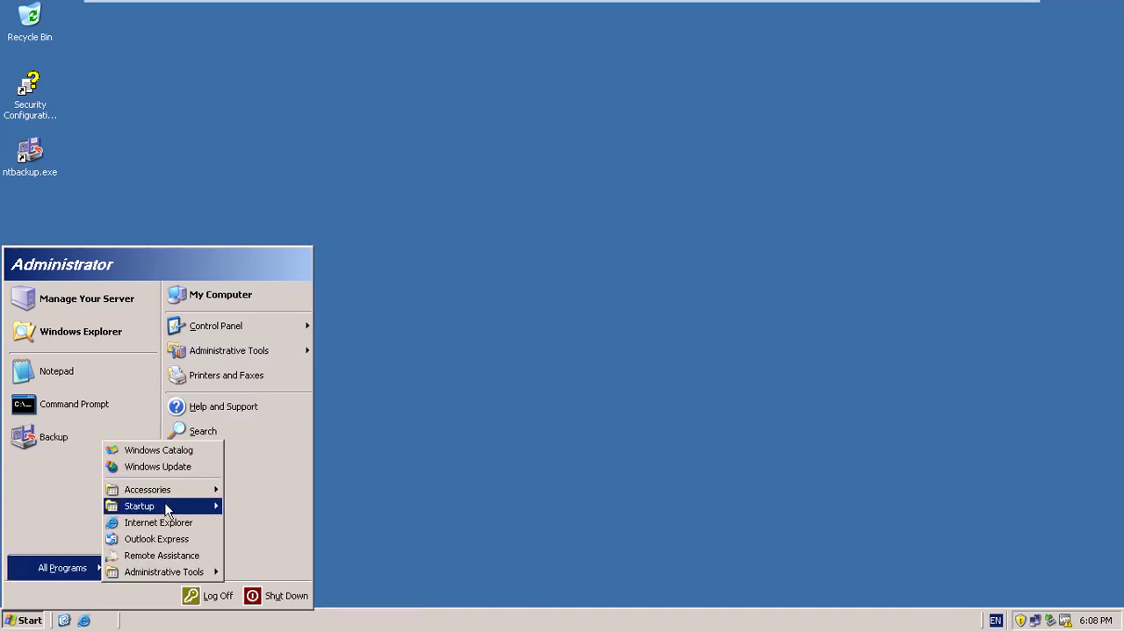
mouse_move(167, 489)
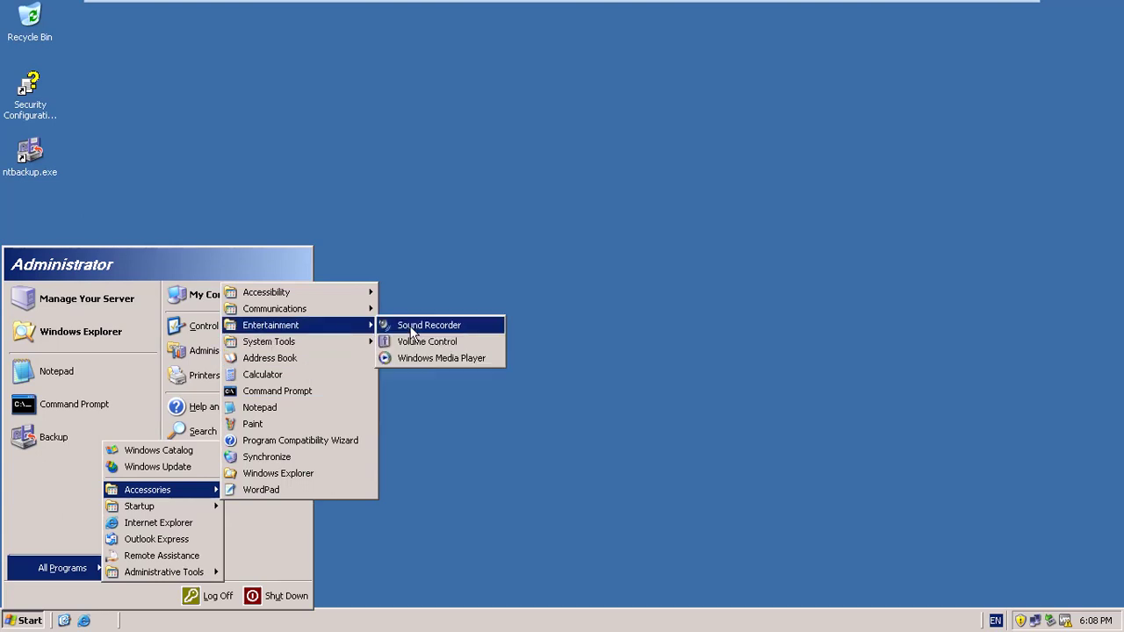
mouse_move(368, 345)
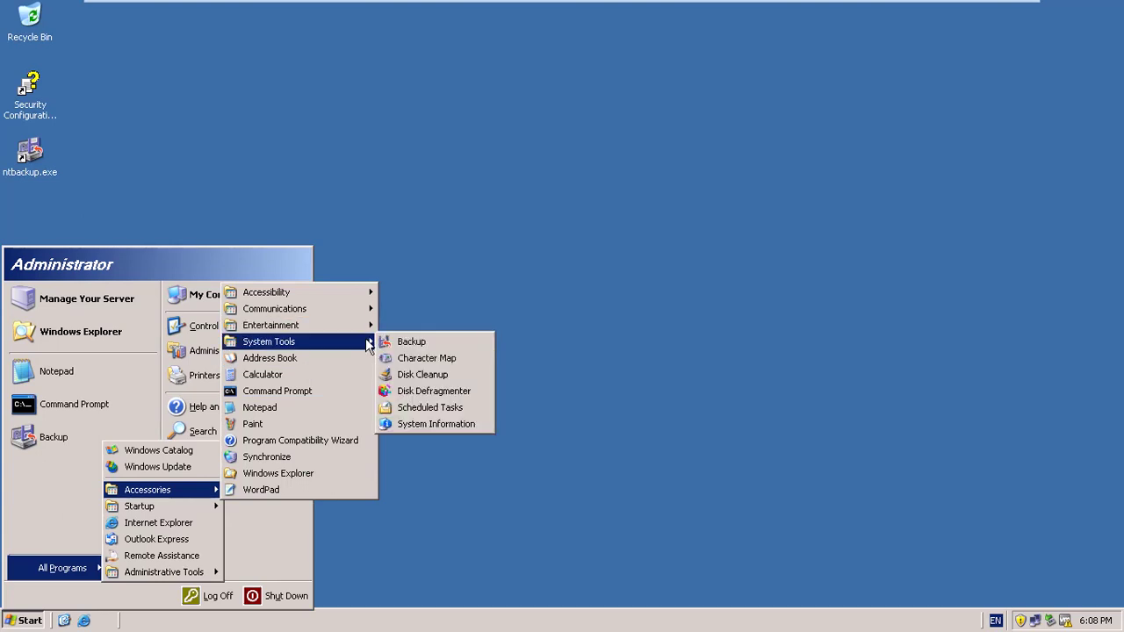
click(457, 408)
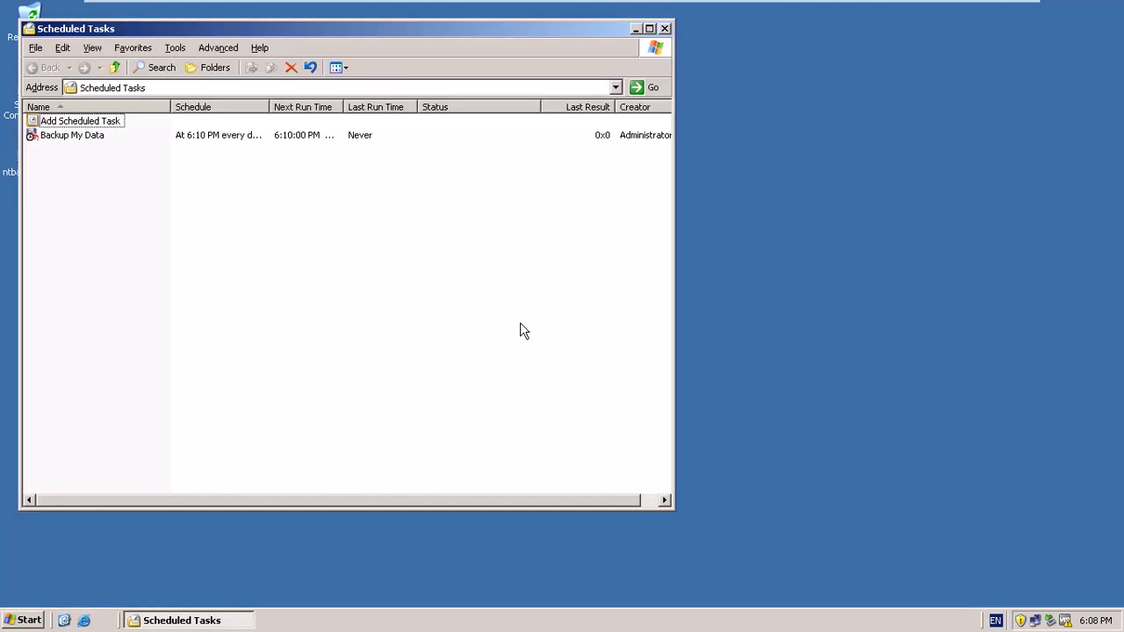
click(649, 29)
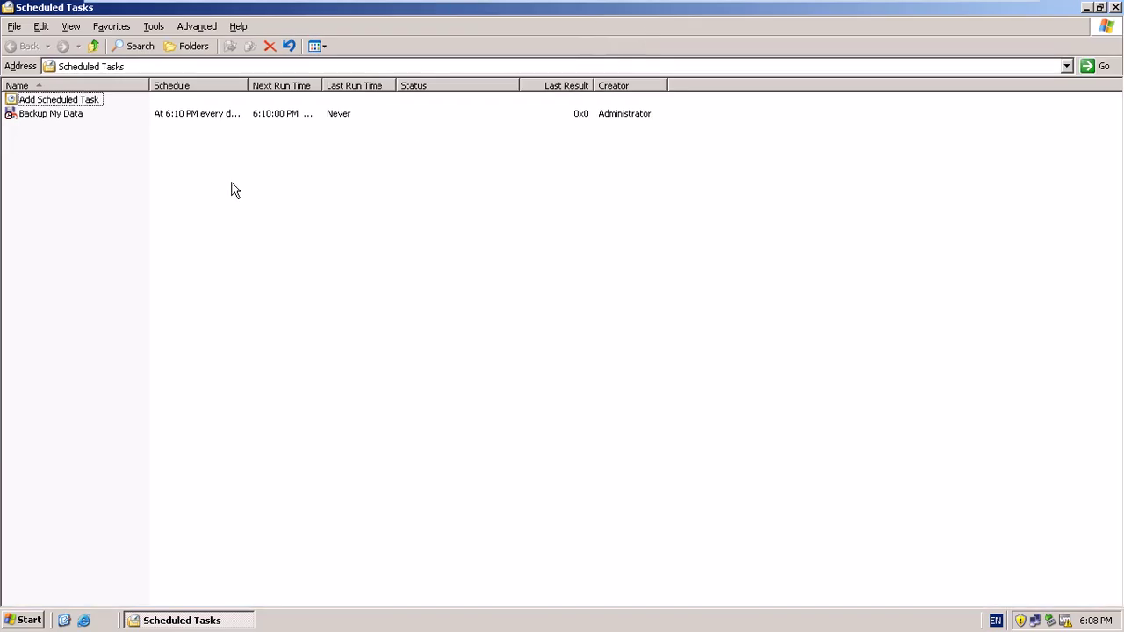
click(58, 115)
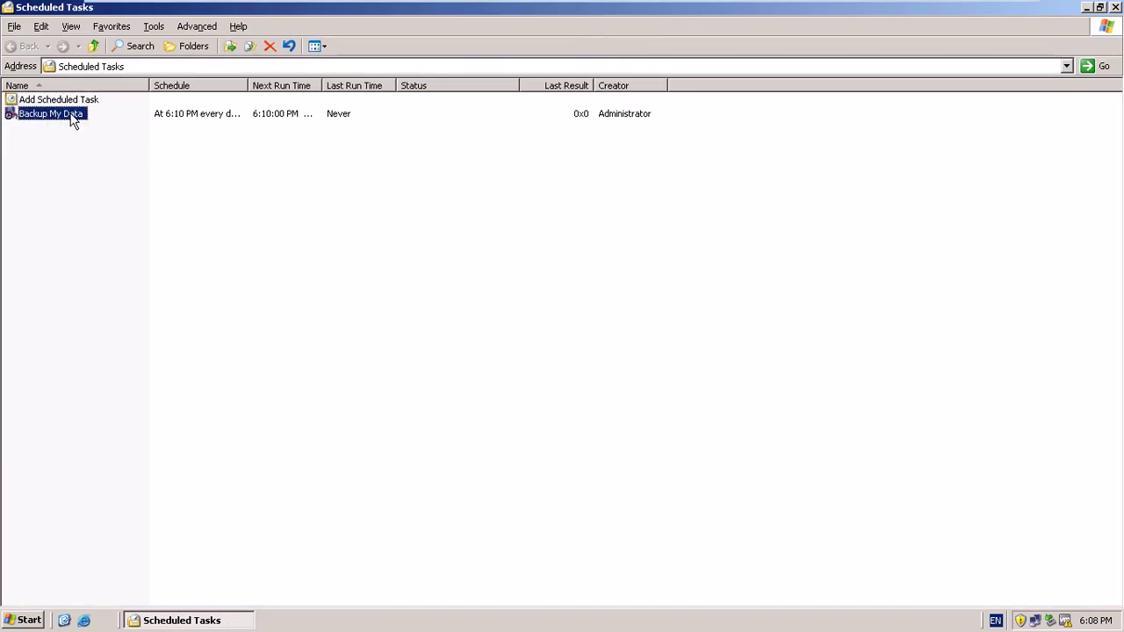
click(223, 121)
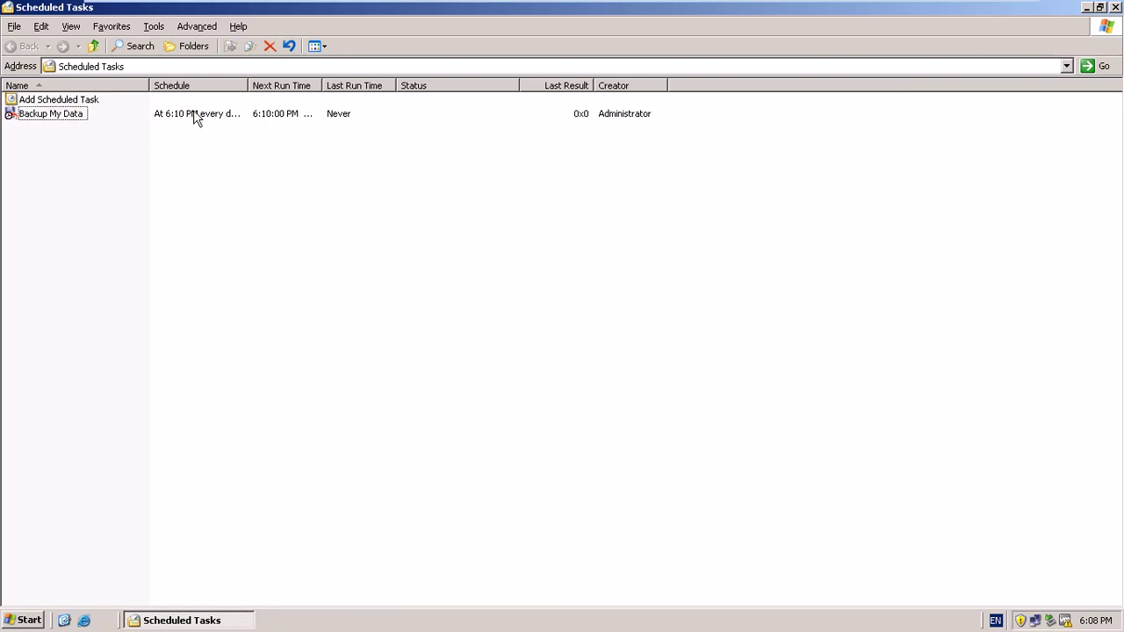
click(1116, 7)
right_click(586, 150)
click(619, 172)
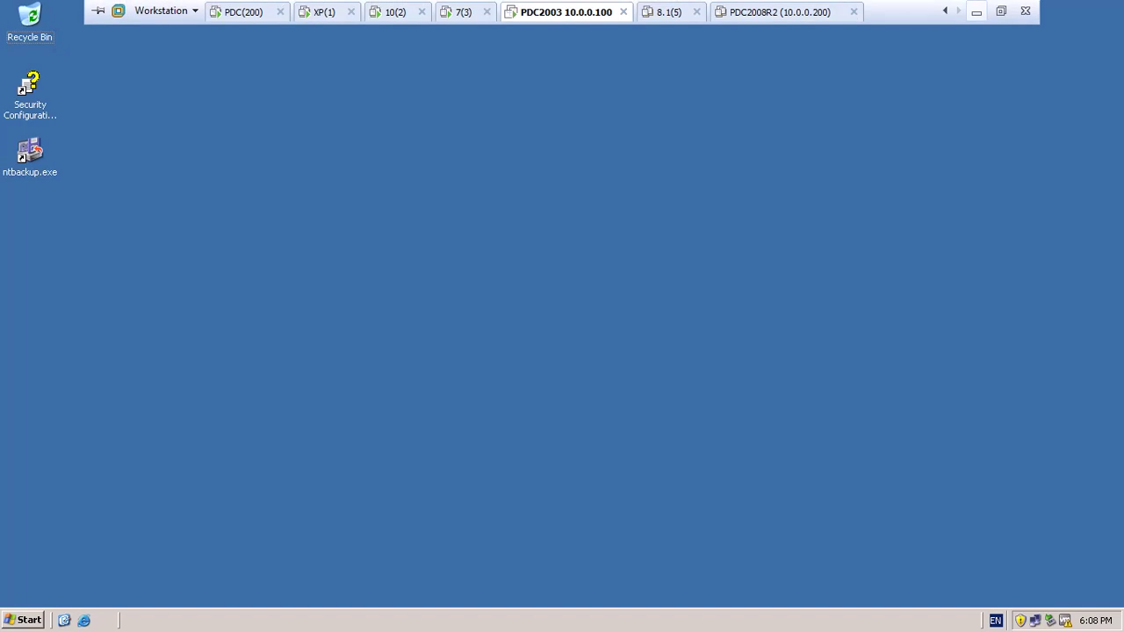
Switch to the SmoothDraw sketch and write the letter A beside files 3, 5 and 6 in the drive diagram.
click(977, 10)
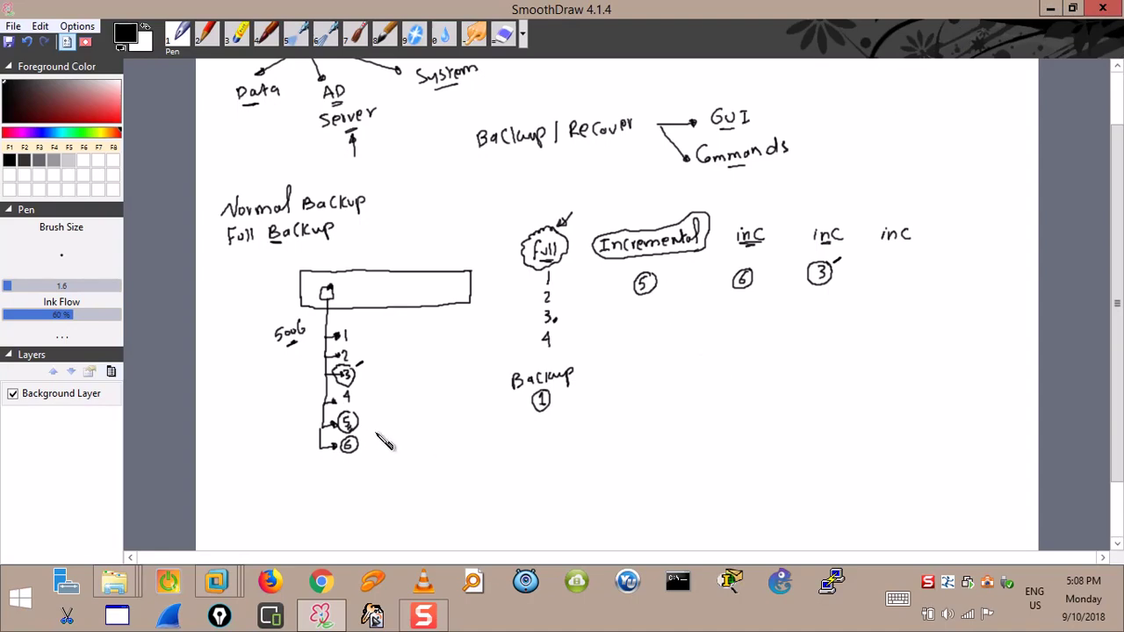
mouse_move(377, 423)
mouse_down()
mouse_move(386, 421)
mouse_move(387, 439)
mouse_up()
drag(373, 379, 384, 383)
Erase the A marks beside files 3, 5 and 6 with the Hard Eraser.
click(502, 33)
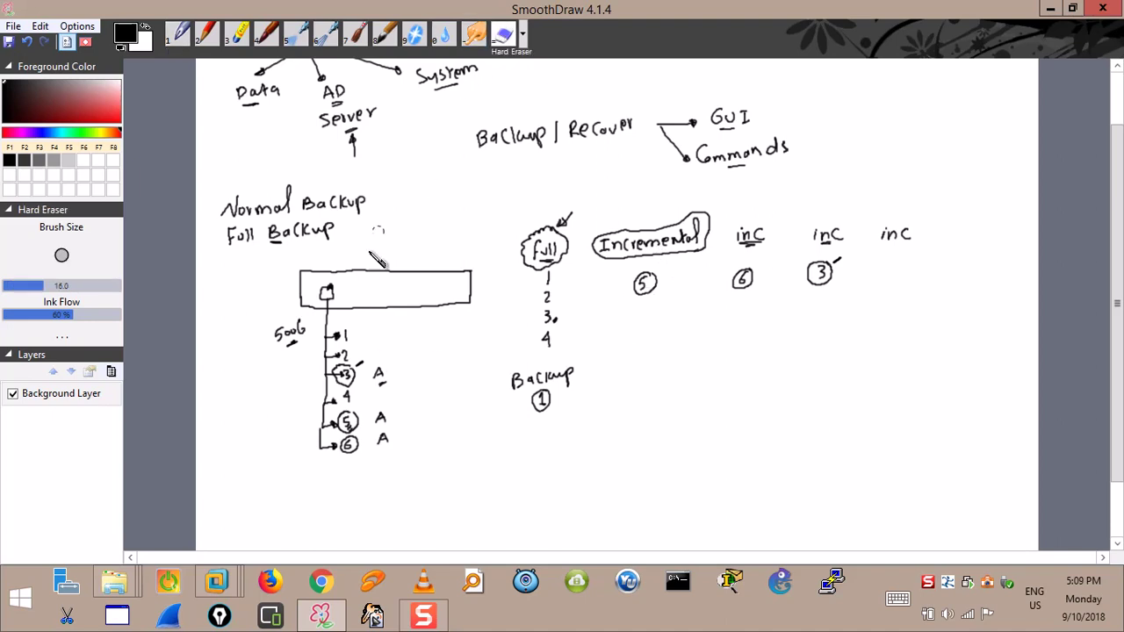
drag(375, 408, 395, 442)
drag(377, 377, 389, 394)
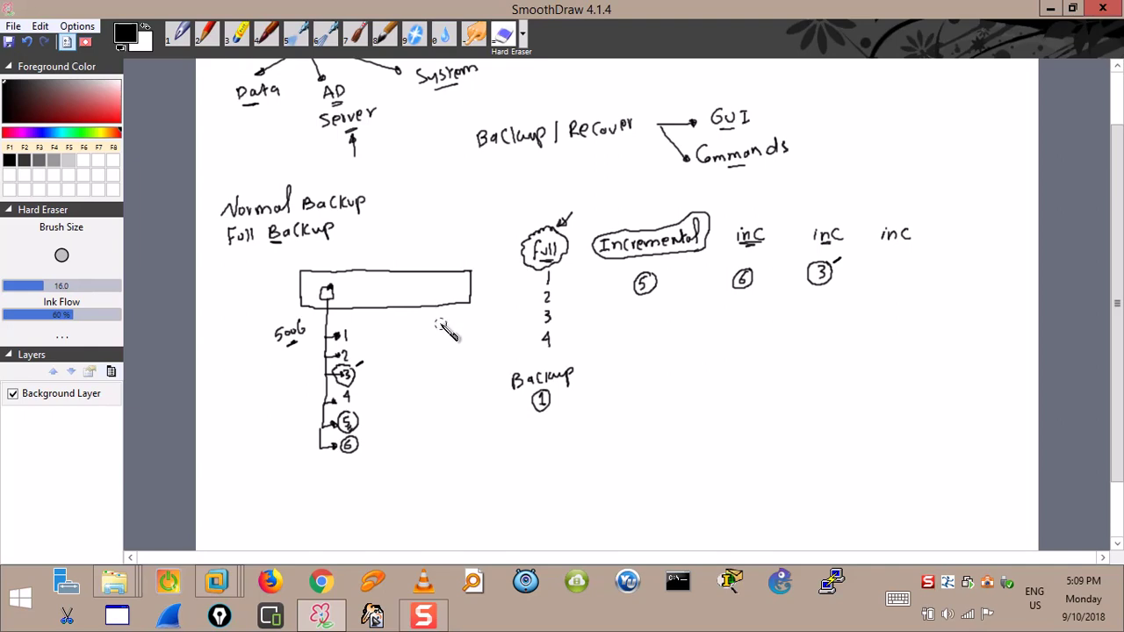
Switch back to the PDC2003 10.0.0.100 virtual machine and refresh its desktop.
mouse_move(217, 583)
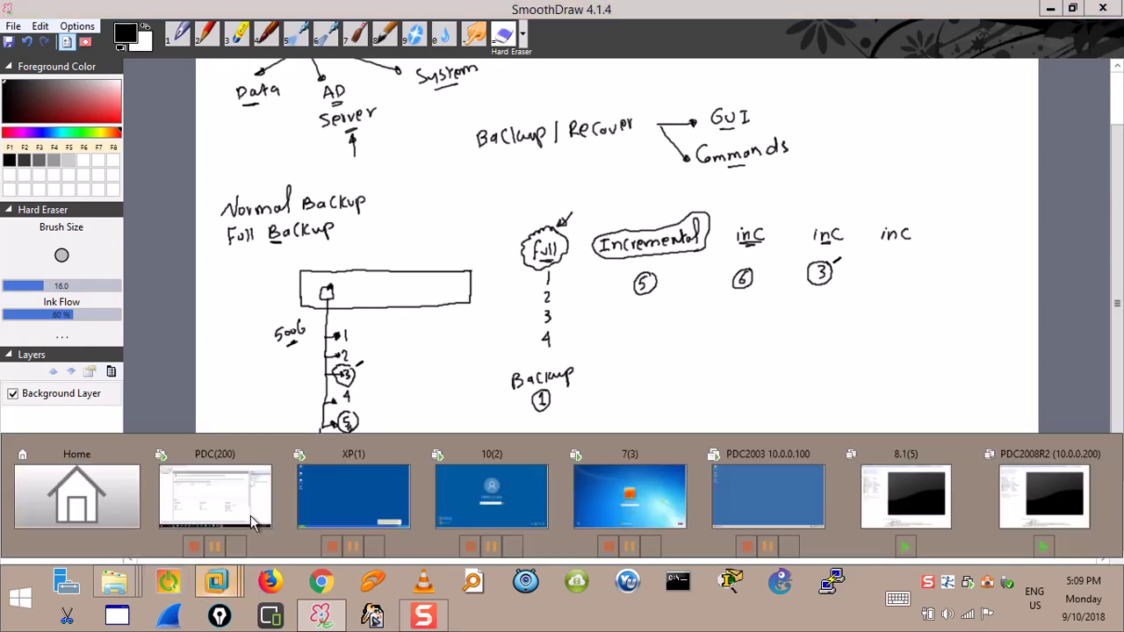
click(788, 497)
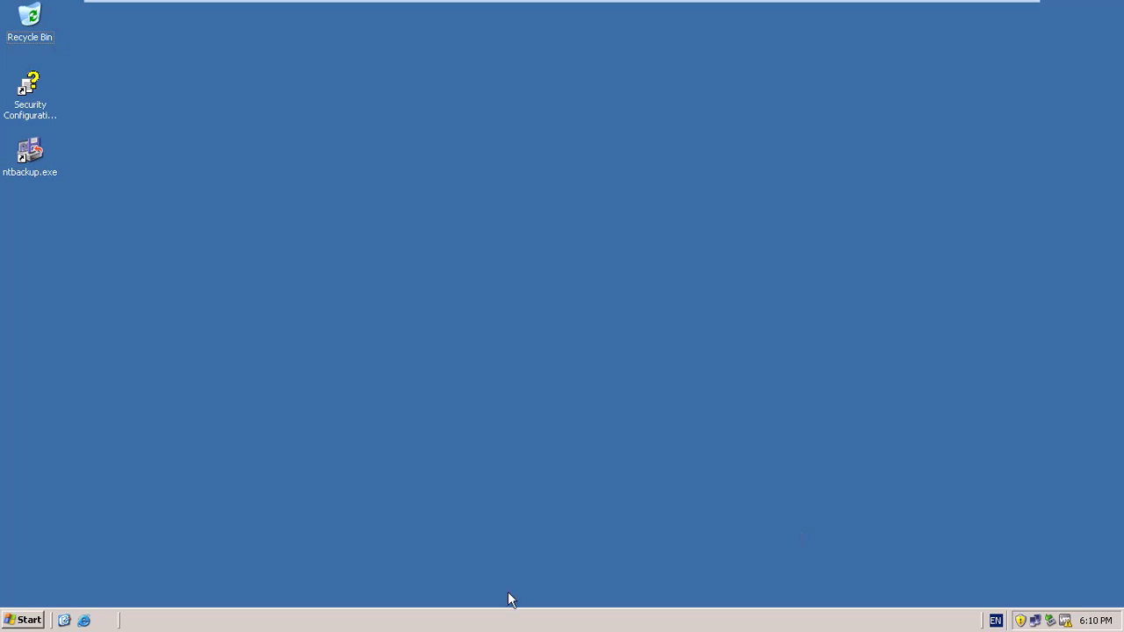
right_click(501, 330)
click(538, 214)
click(22, 620)
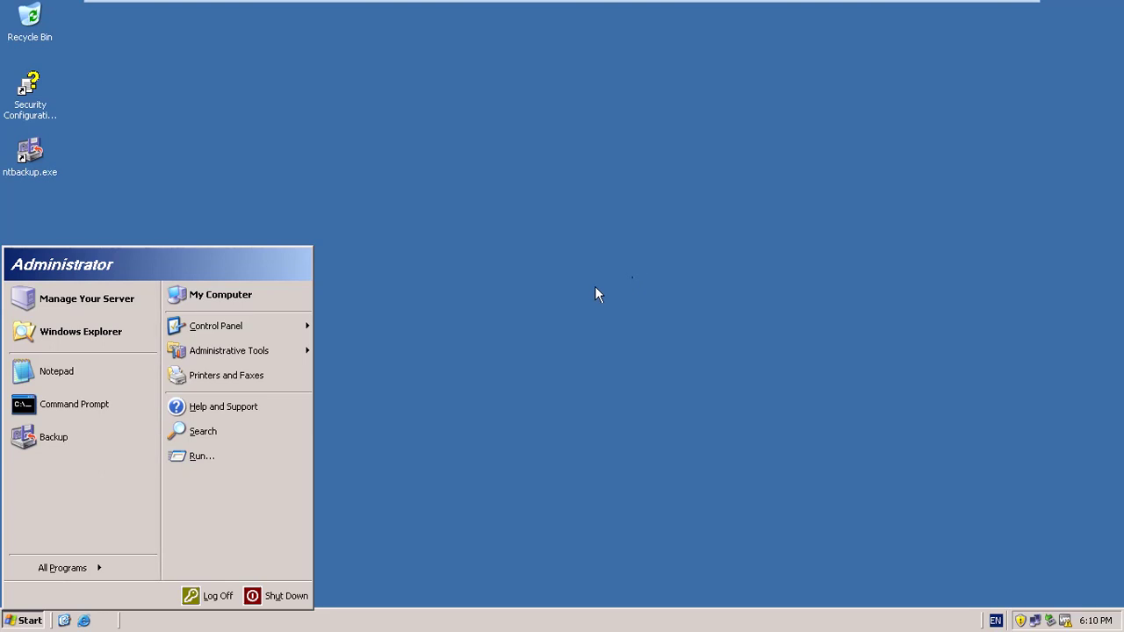
right_click(563, 239)
click(591, 261)
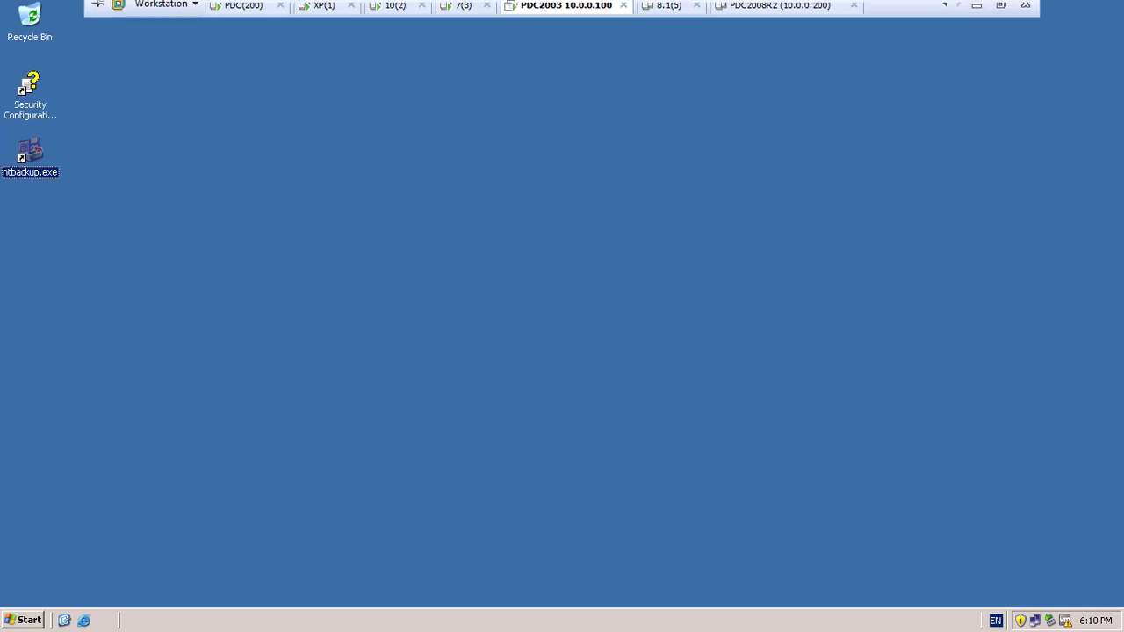
click(976, 11)
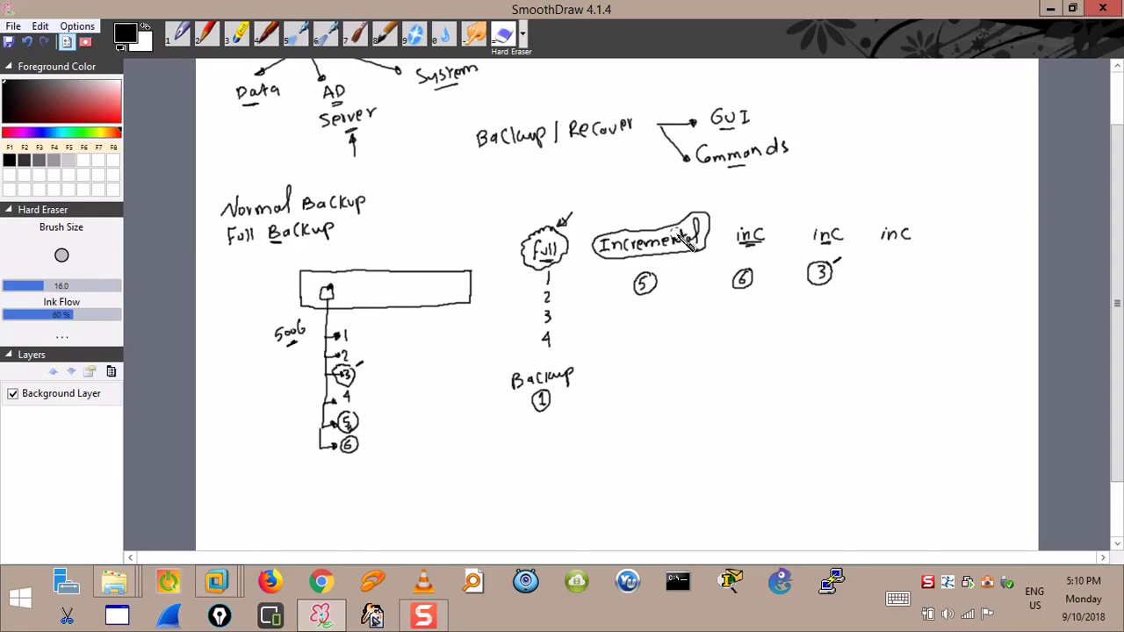
click(217, 582)
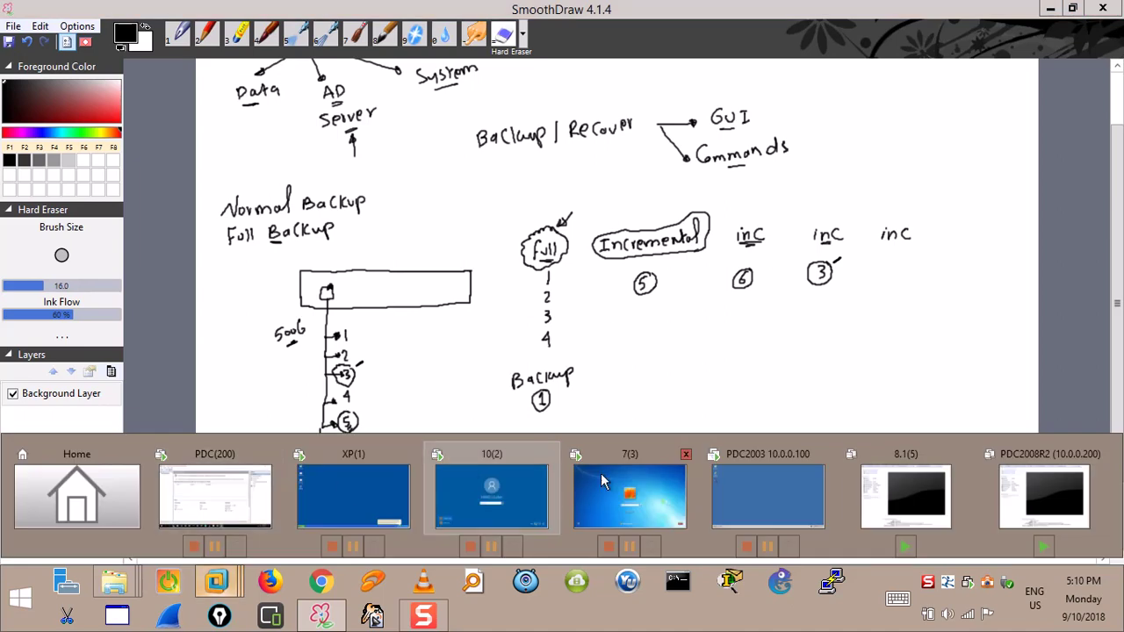
click(783, 479)
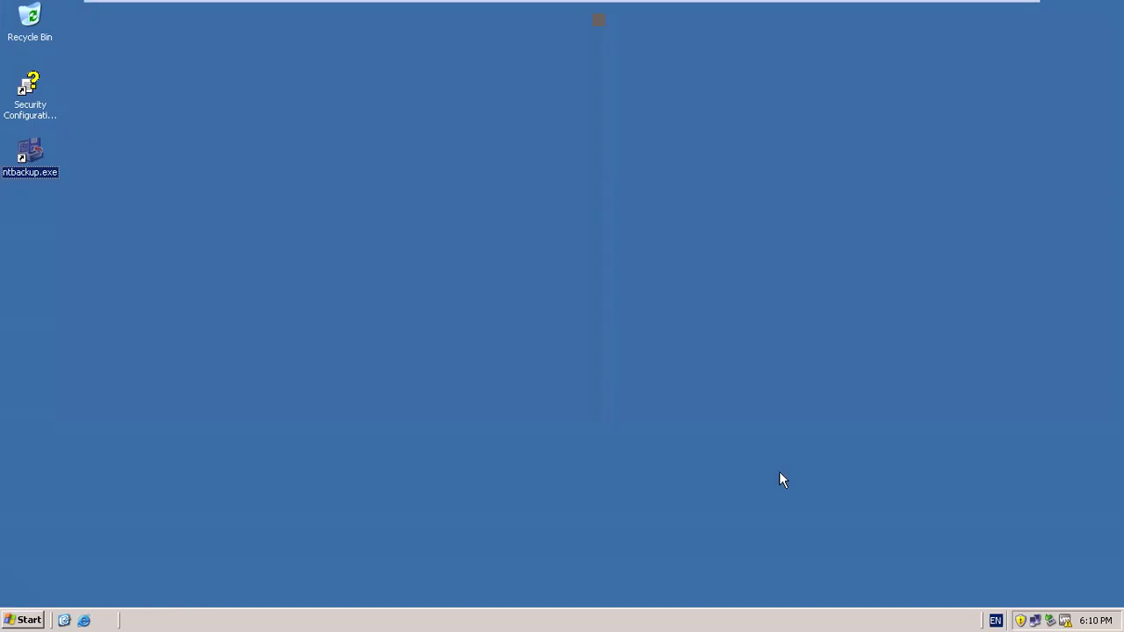
Open the E: drive from My Computer and check the archive attributes of all its text documents.
click(30, 616)
click(249, 299)
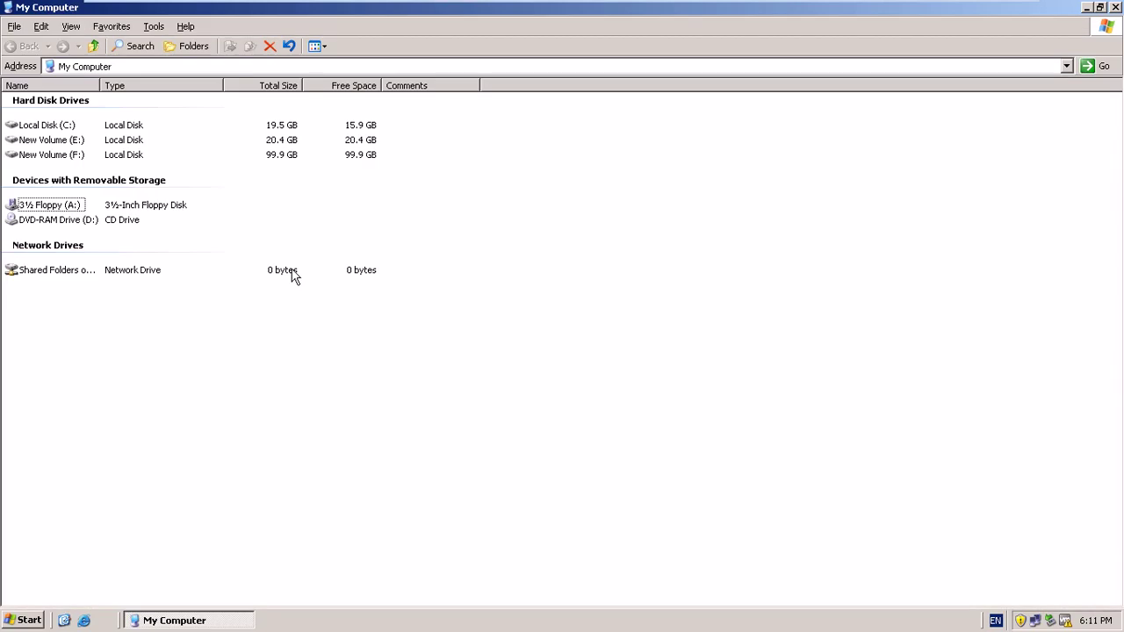
double_click(51, 145)
drag(158, 256, 75, 103)
right_click(74, 102)
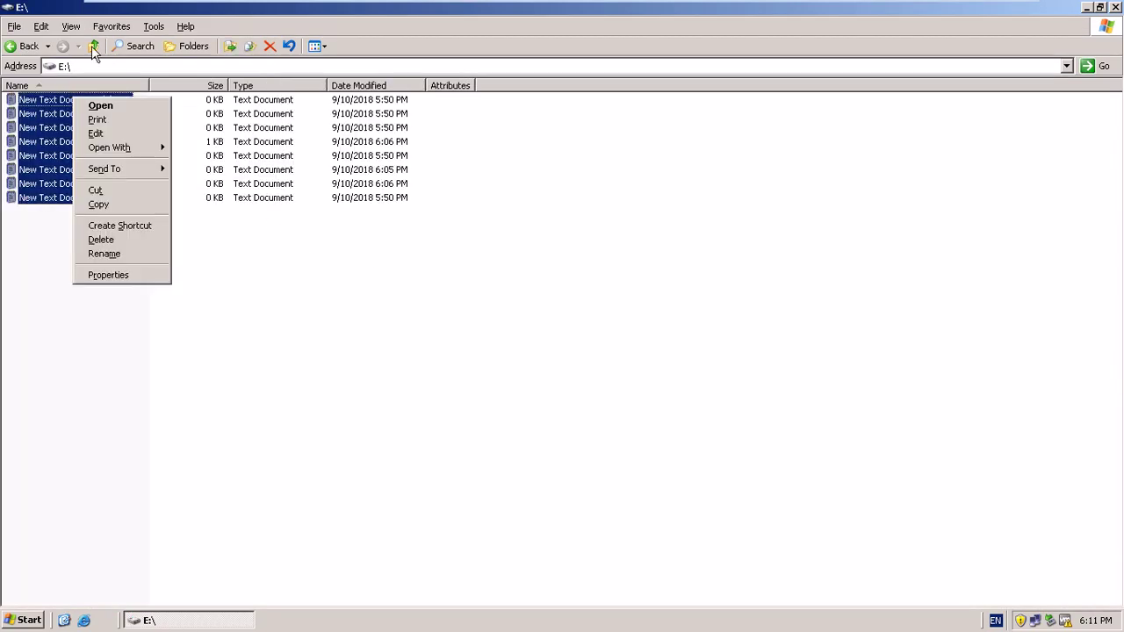
click(92, 46)
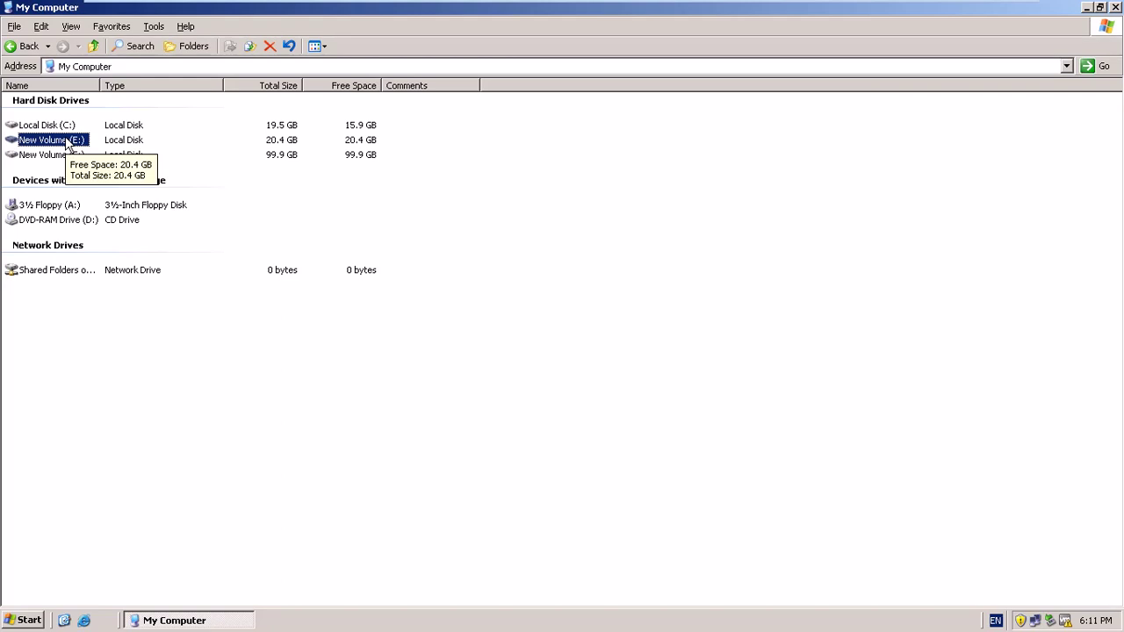
Quick-format the E: volume as NTFS with 4096-byte allocation units and the label New Volume, and close the format dialog.
right_click(67, 139)
click(104, 216)
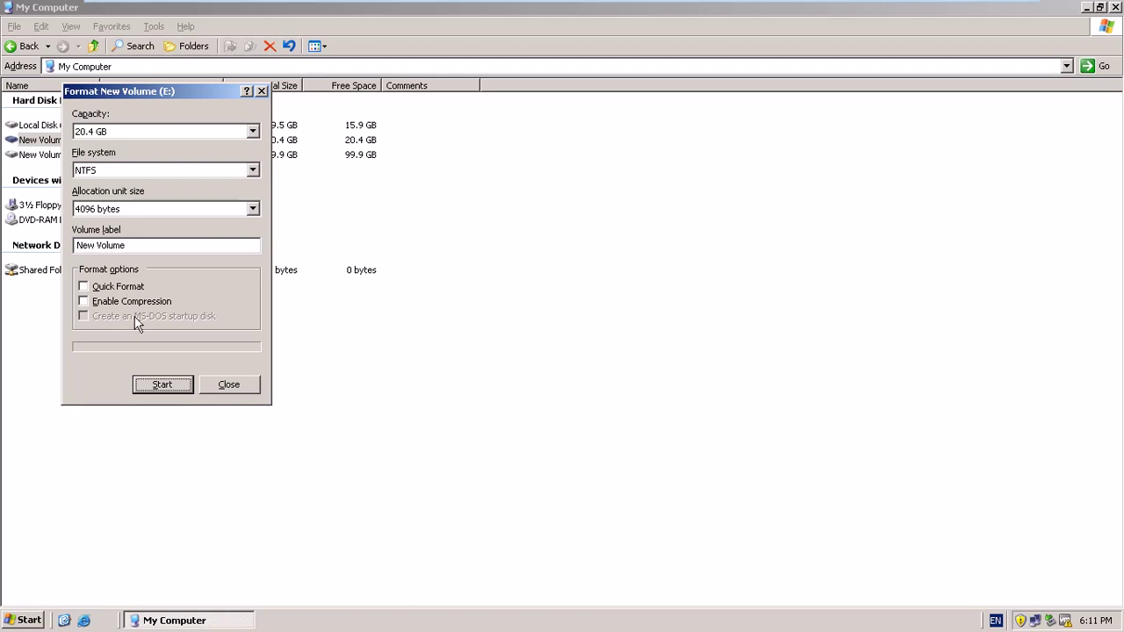
click(125, 288)
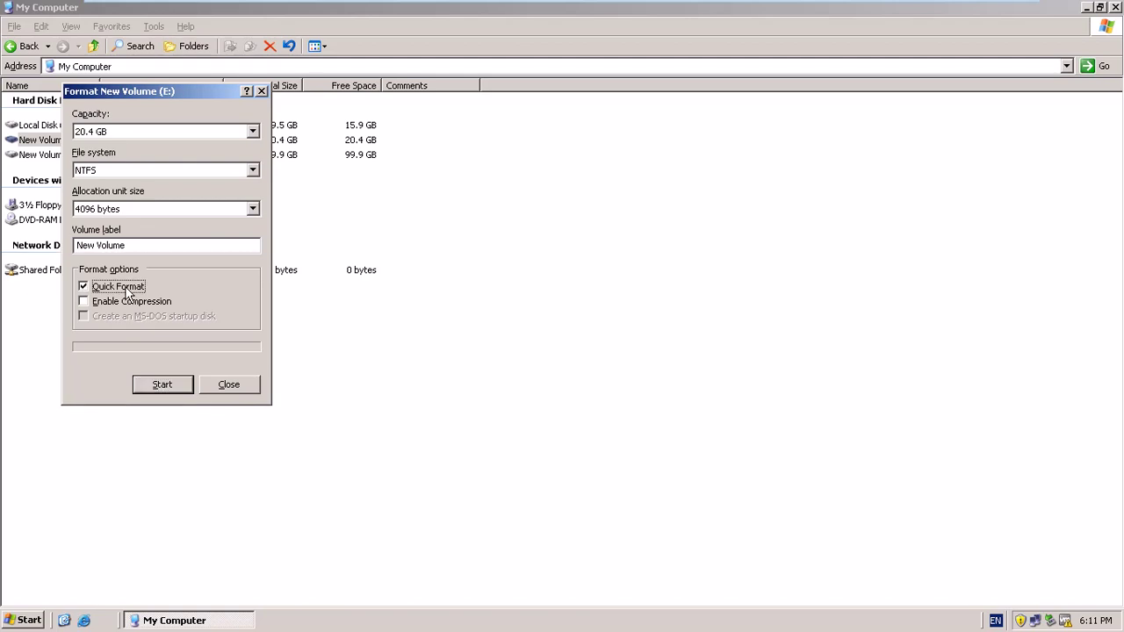
click(156, 382)
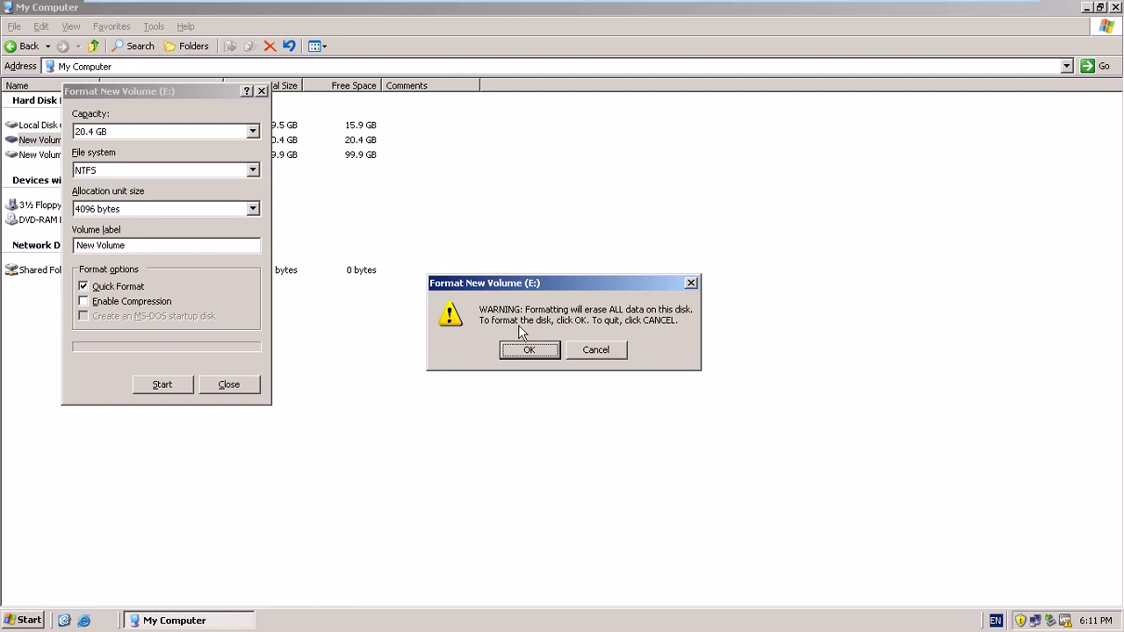
click(537, 351)
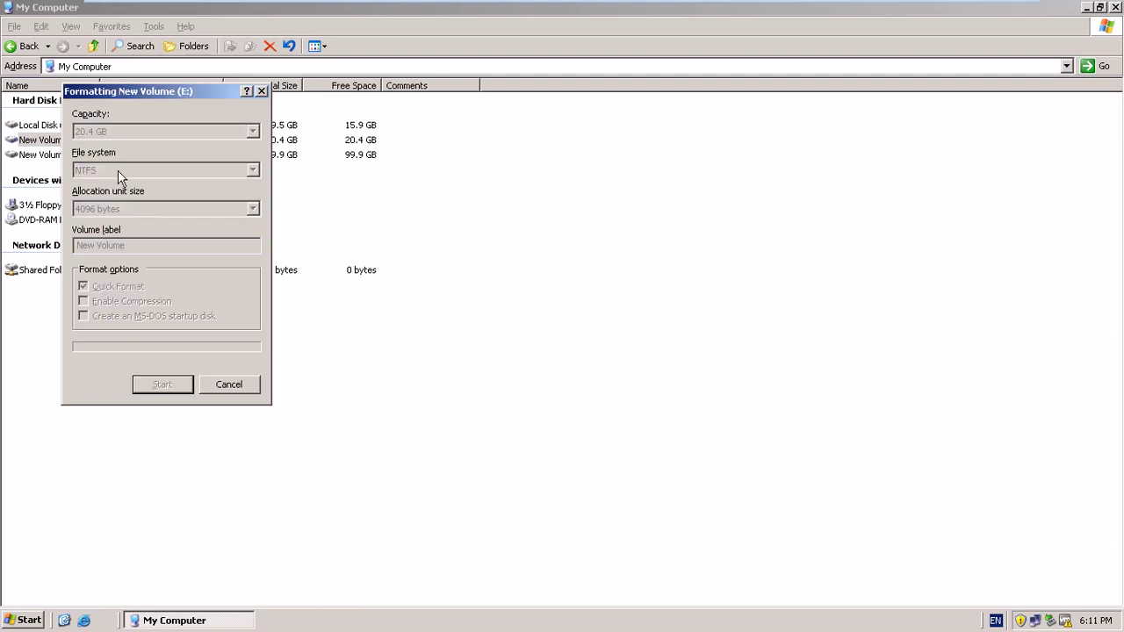
drag(126, 93, 393, 208)
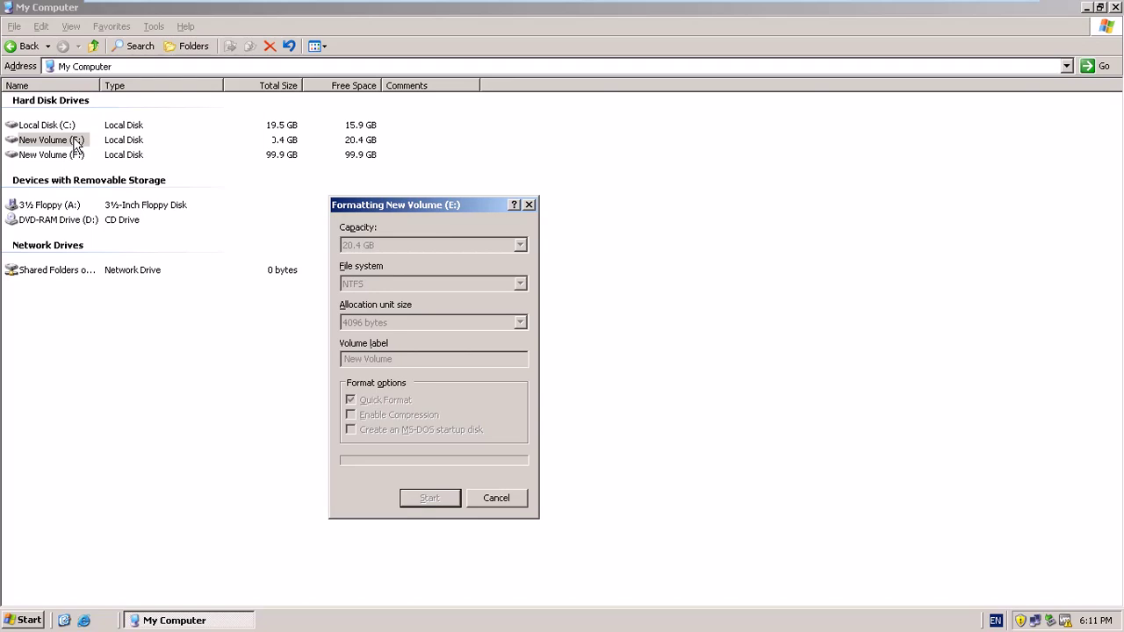
click(564, 350)
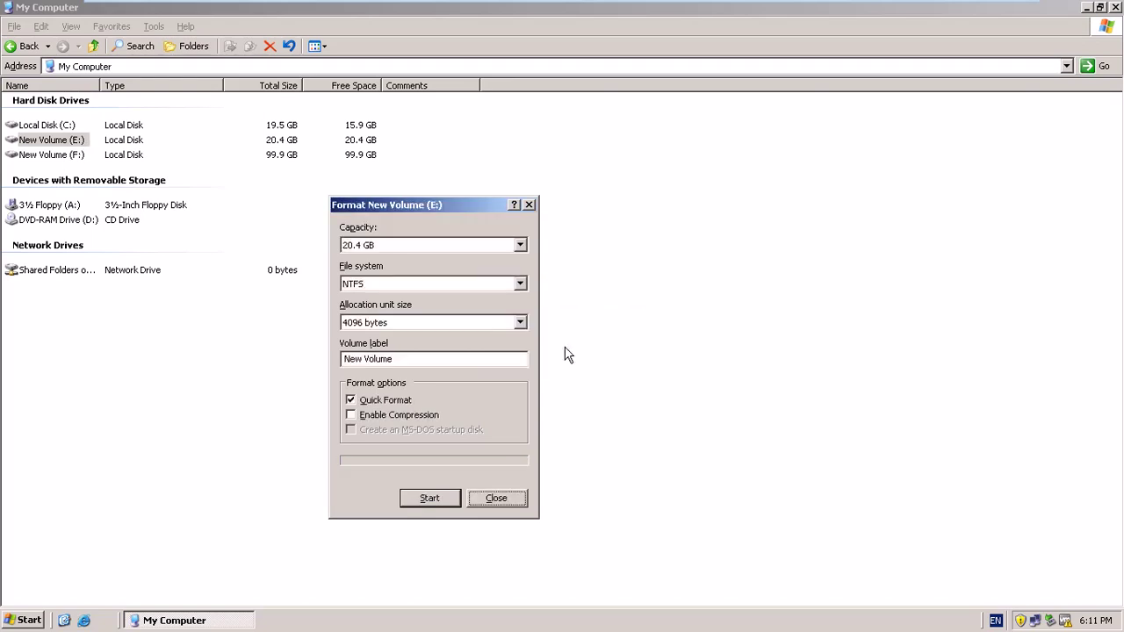
click(516, 497)
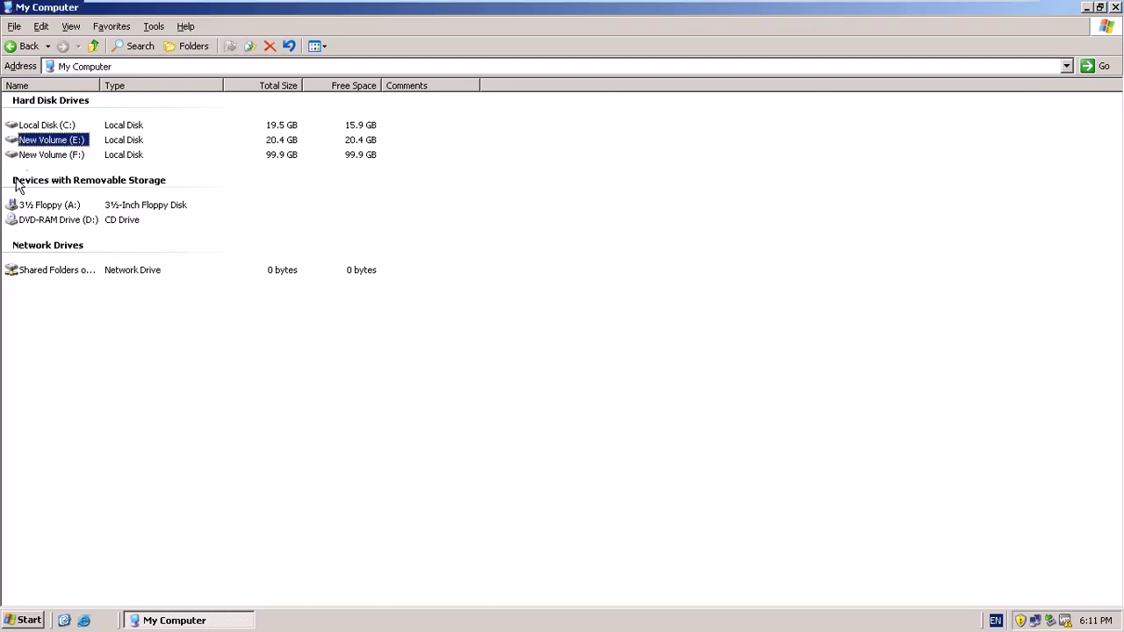
Open F:\Backup.bkf in the Backup or Restore Wizard and choose to restore files and settings.
double_click(35, 155)
click(42, 104)
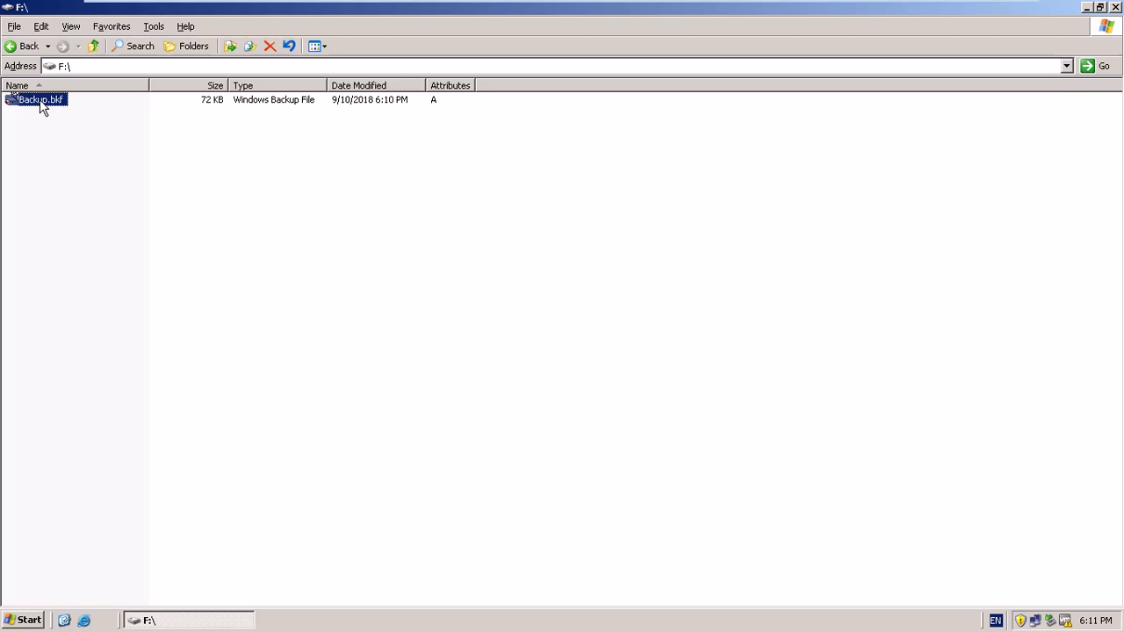
double_click(40, 102)
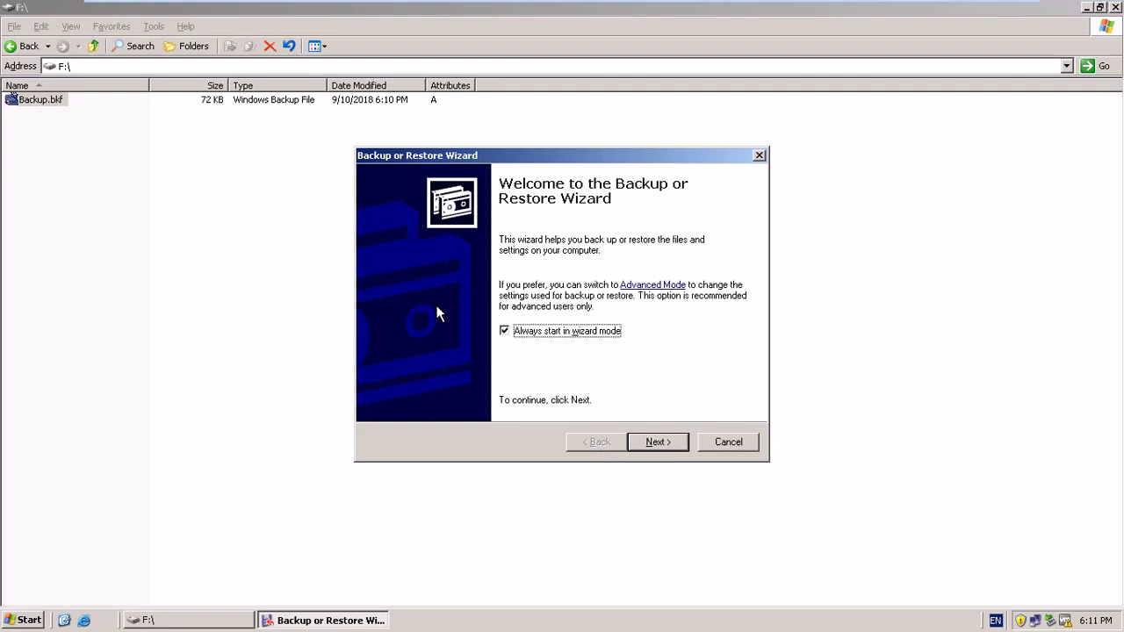
click(667, 445)
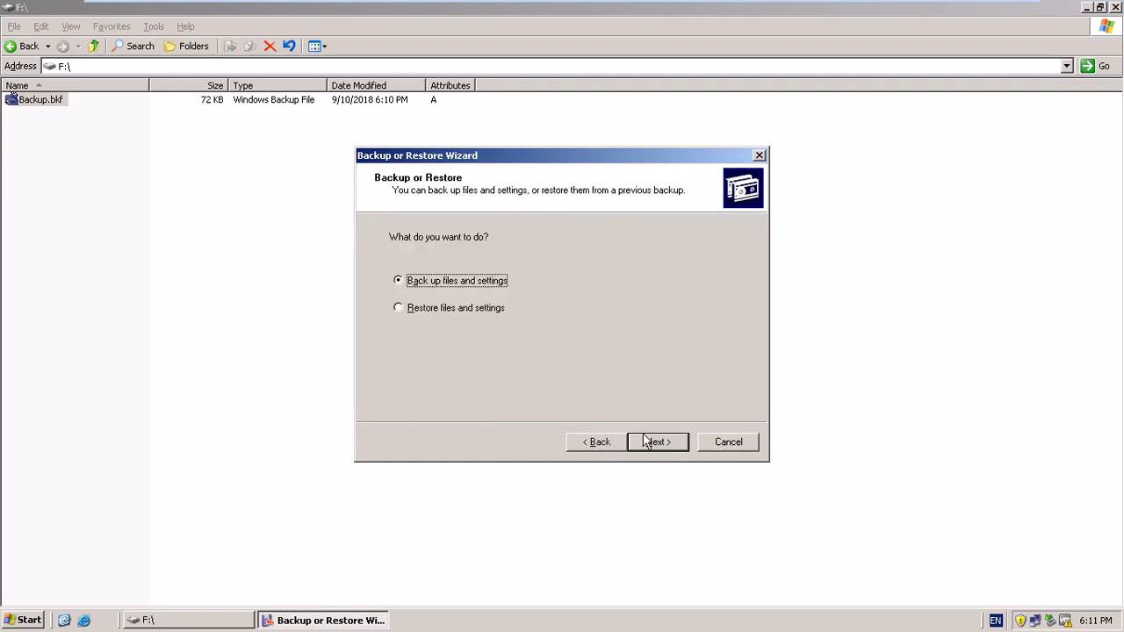
drag(662, 161, 615, 143)
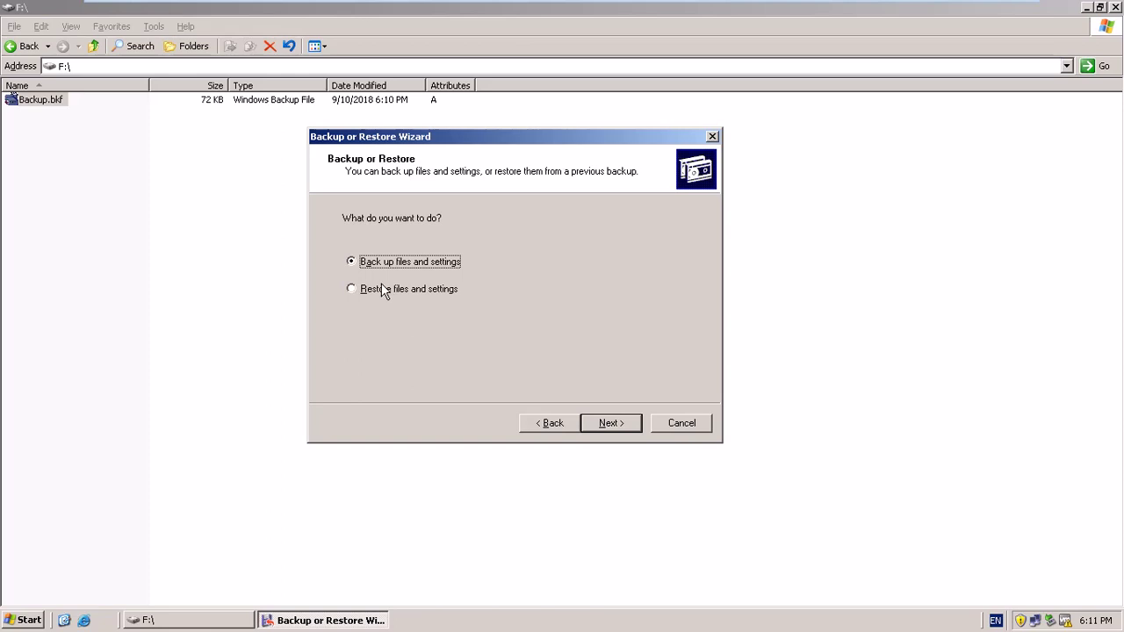
click(419, 293)
click(610, 425)
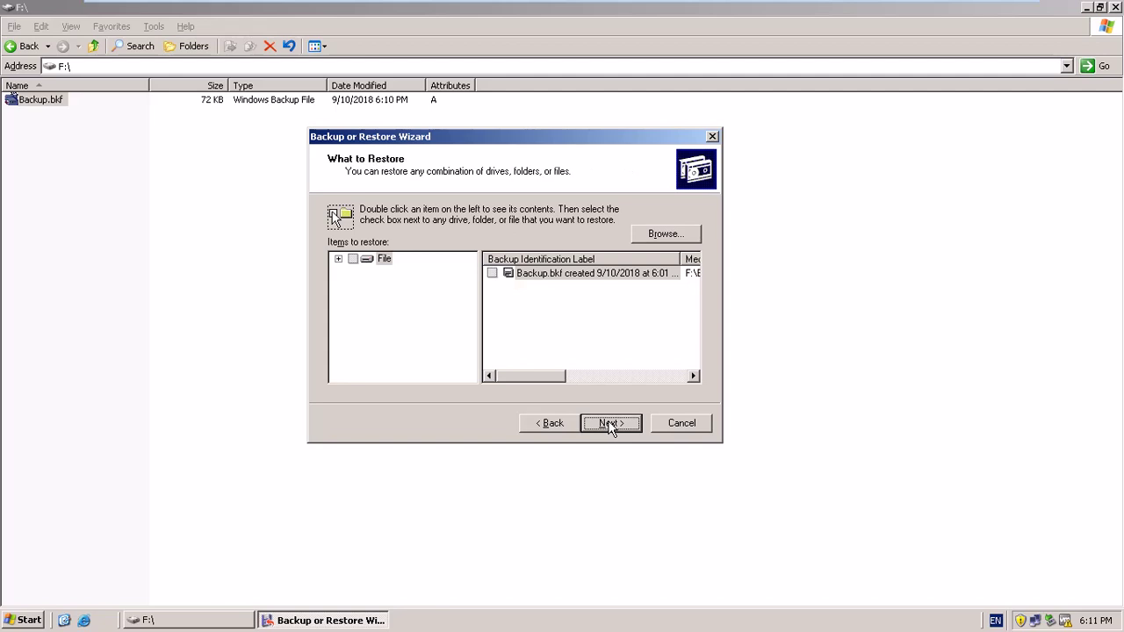
Expand Backup.bkf among the items to restore and examine the full file names in both of its E: backup sets.
drag(655, 144, 592, 121)
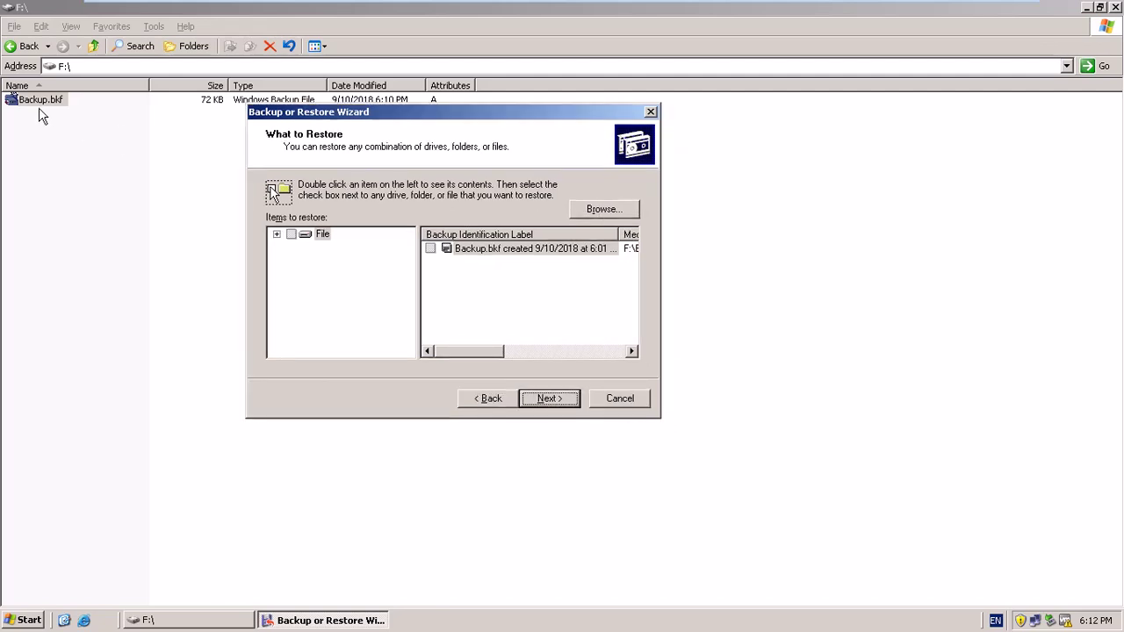
click(276, 235)
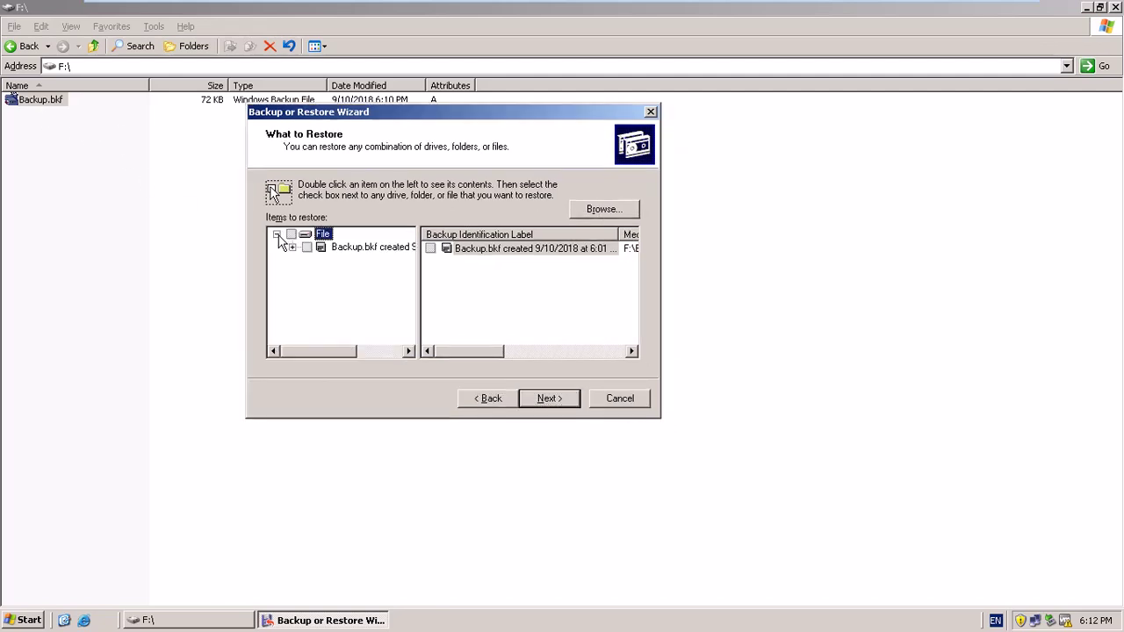
click(293, 247)
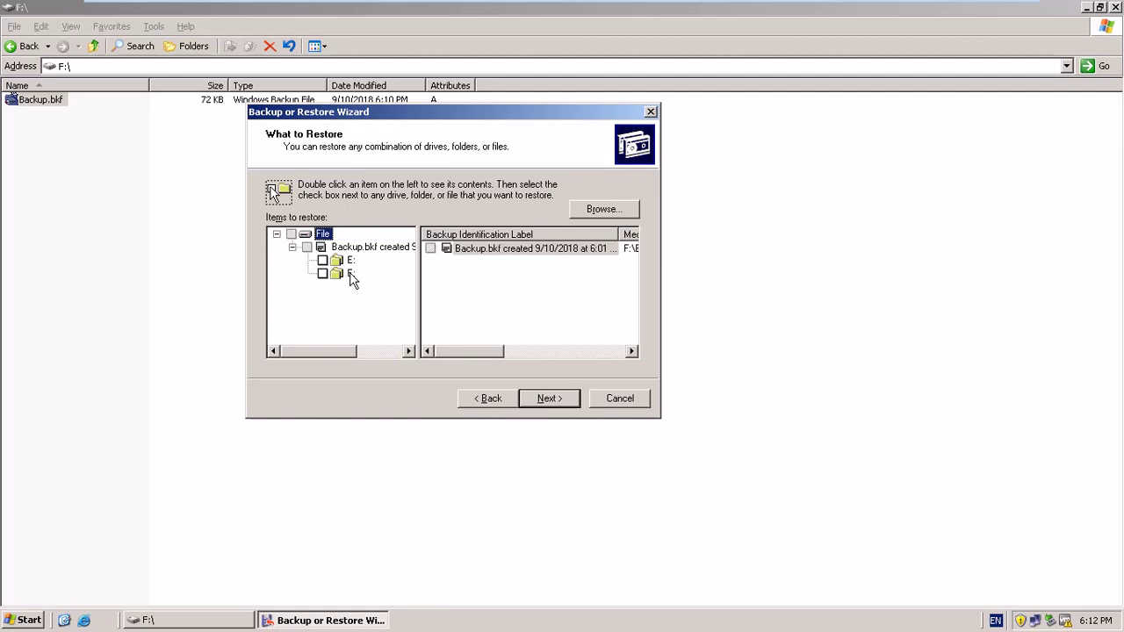
click(350, 260)
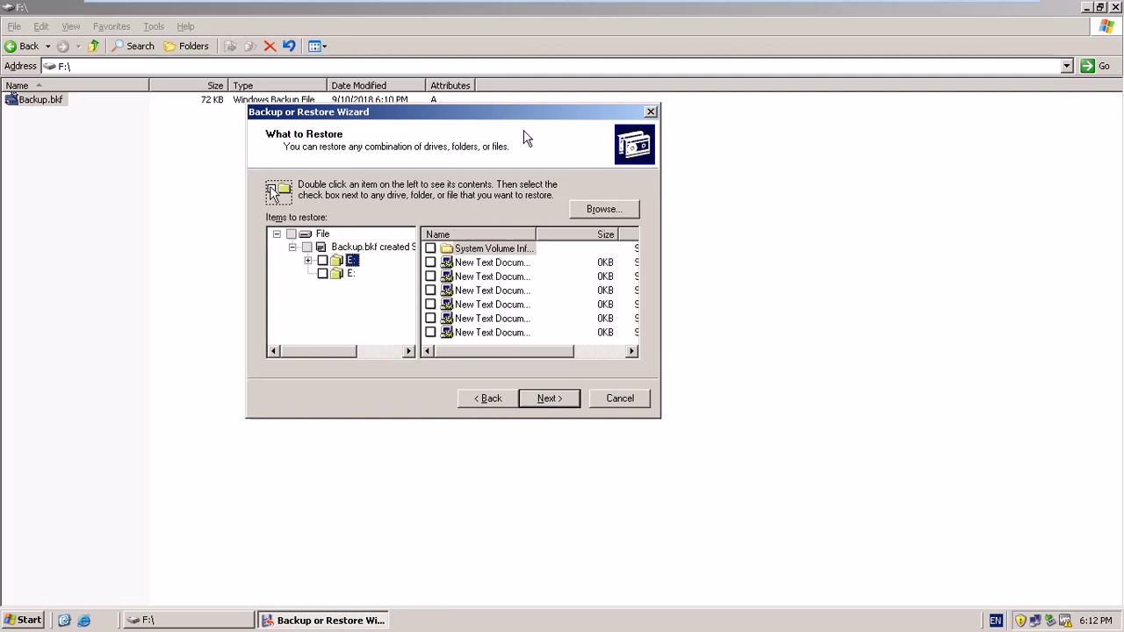
drag(522, 107, 475, 65)
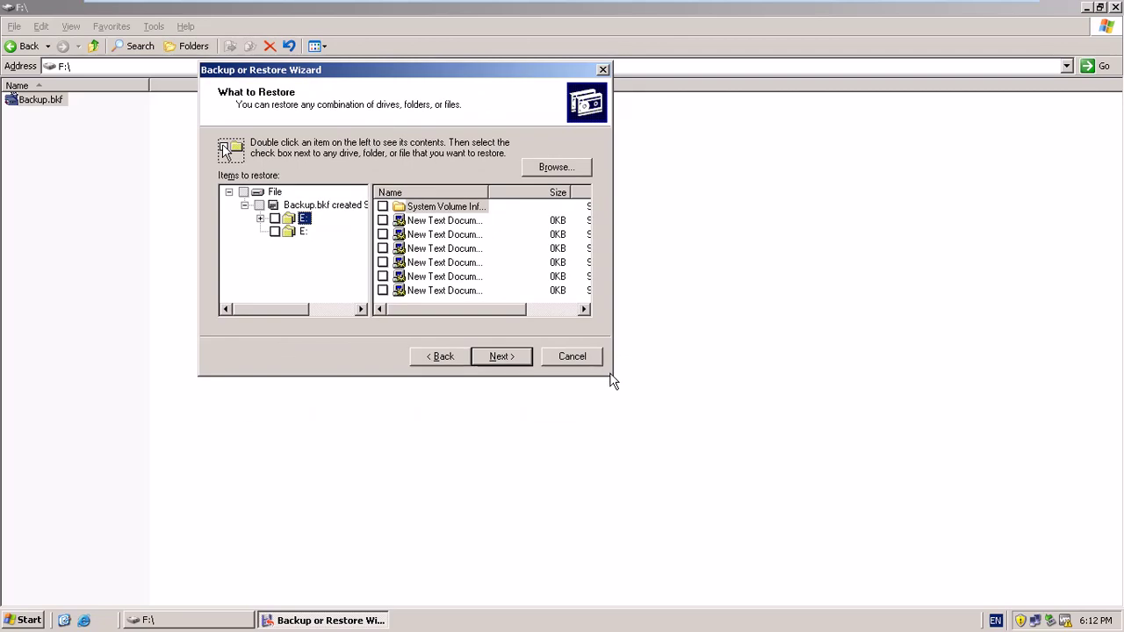
drag(501, 307, 480, 316)
click(485, 206)
drag(570, 193, 567, 196)
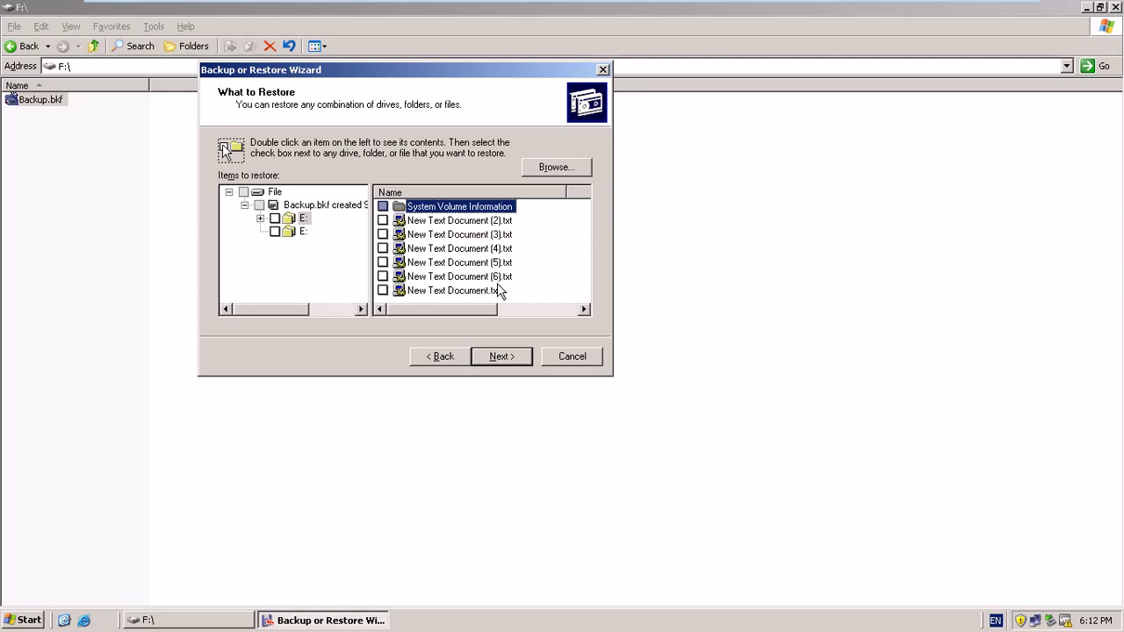
click(303, 232)
drag(485, 196, 599, 196)
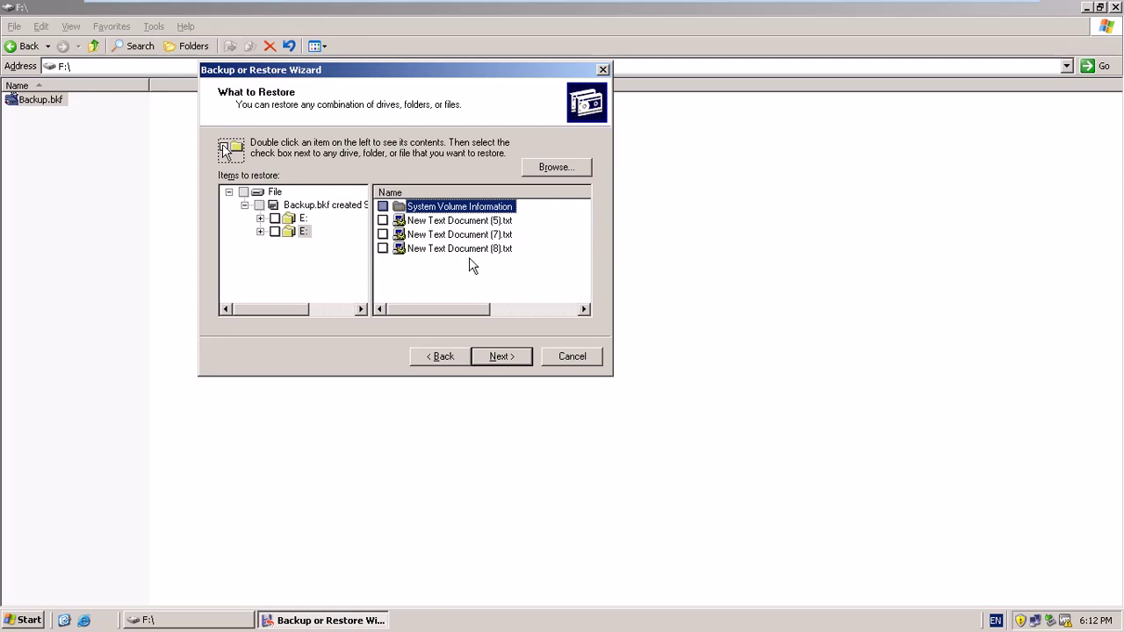
Mark the whole first E: set of Backup.bkf for restoring and proceed to the restore summary.
click(260, 217)
click(275, 218)
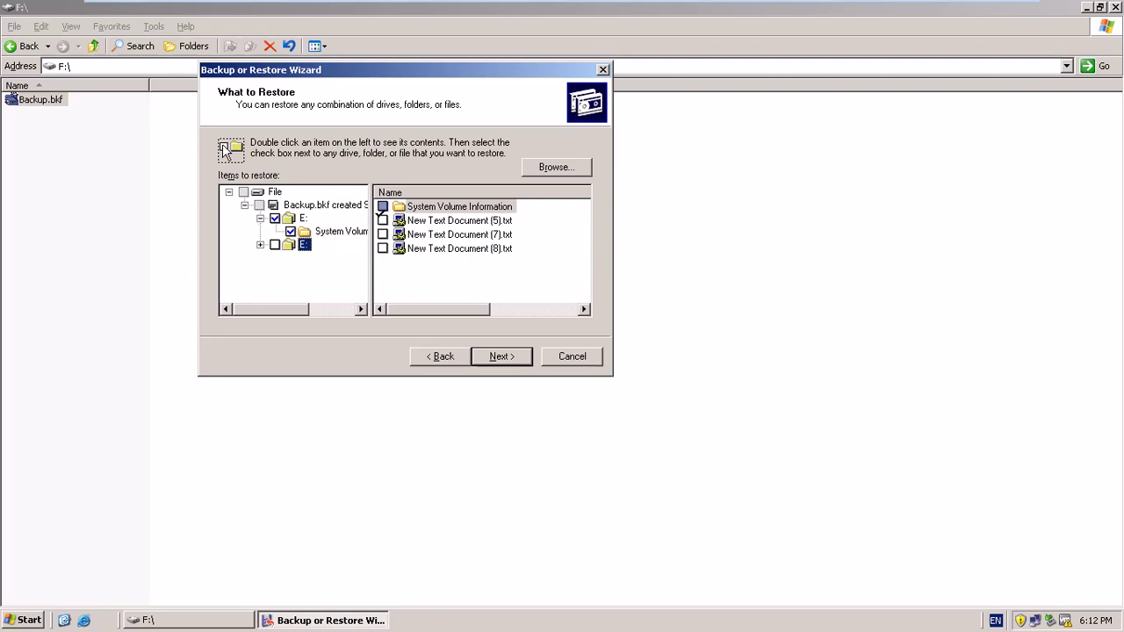
click(260, 218)
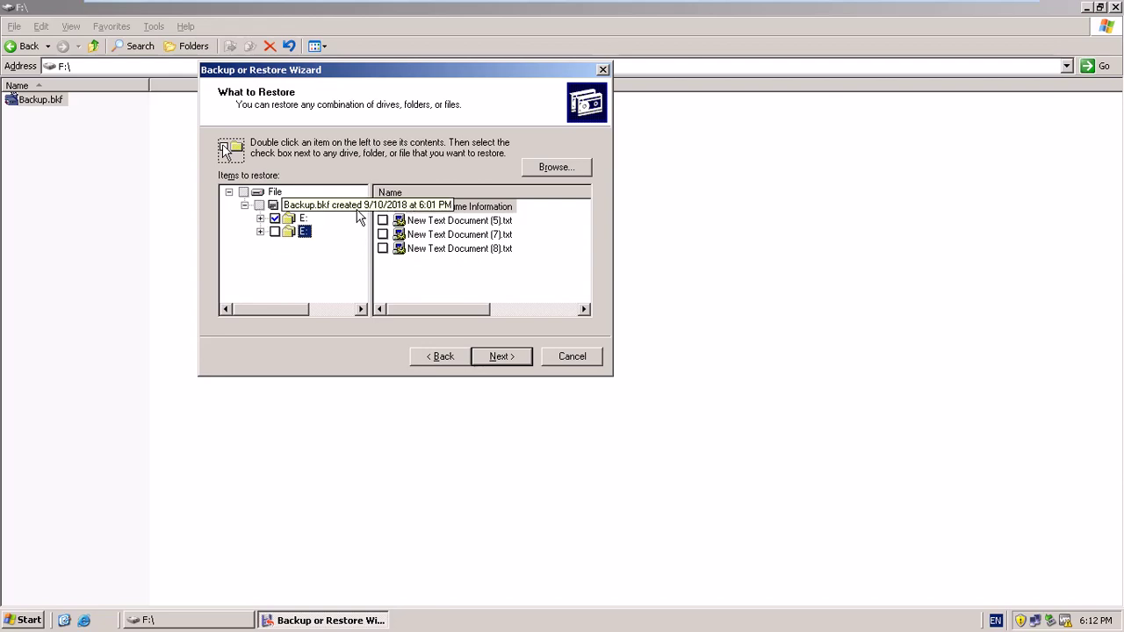
click(321, 205)
click(302, 219)
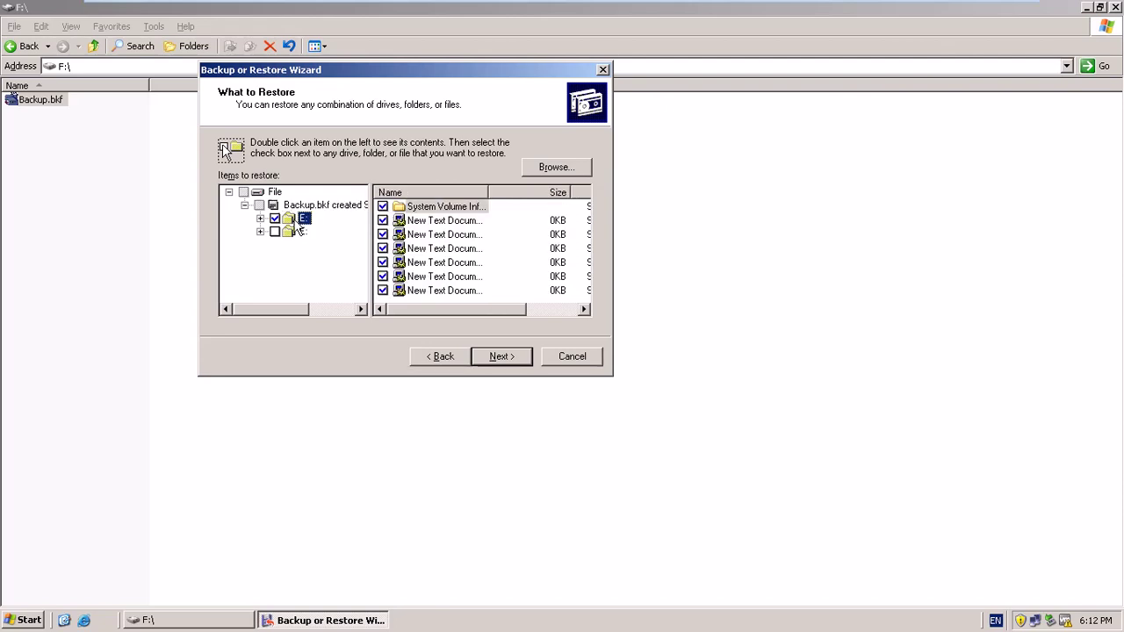
click(260, 218)
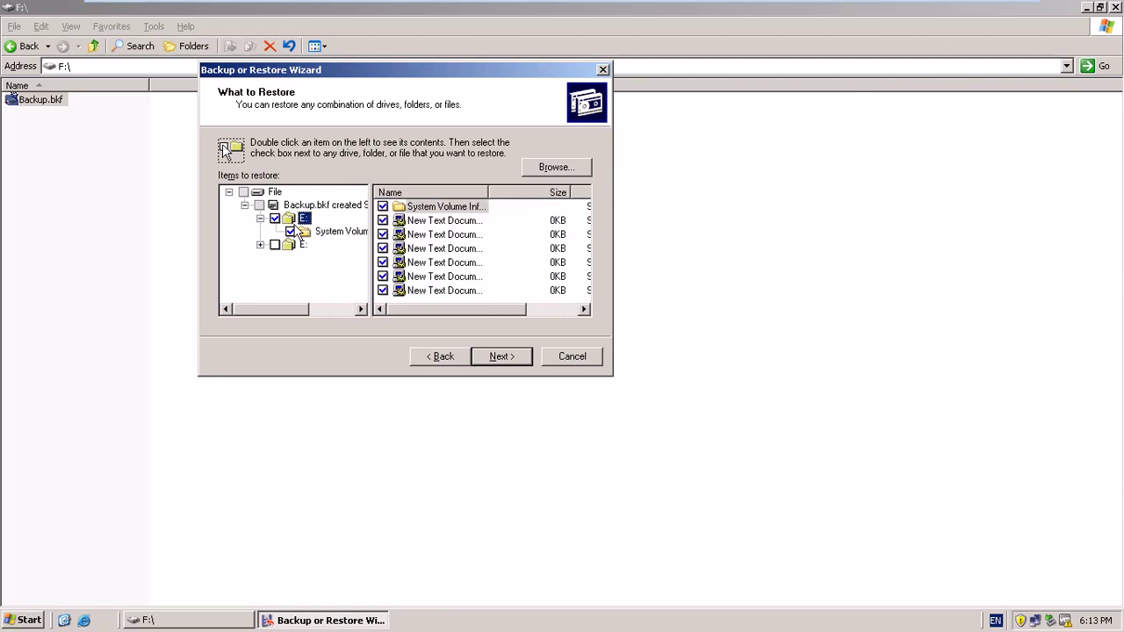
click(503, 356)
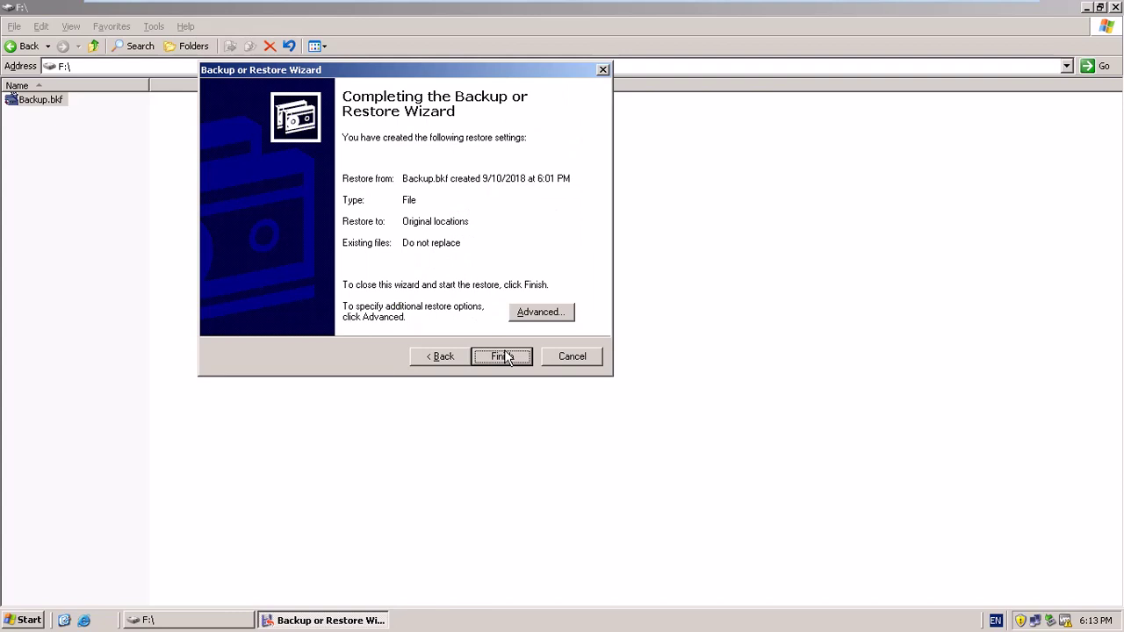
Open the advanced restore options, check the contents of E: through My Computer, and keep the original location as the restore destination.
click(542, 313)
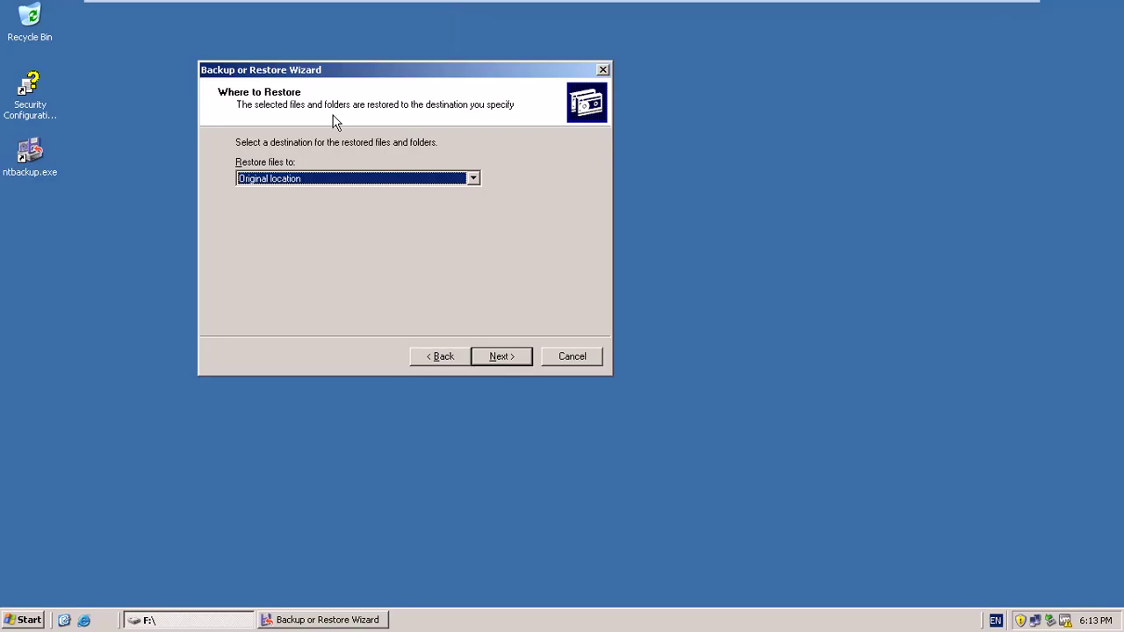
click(32, 620)
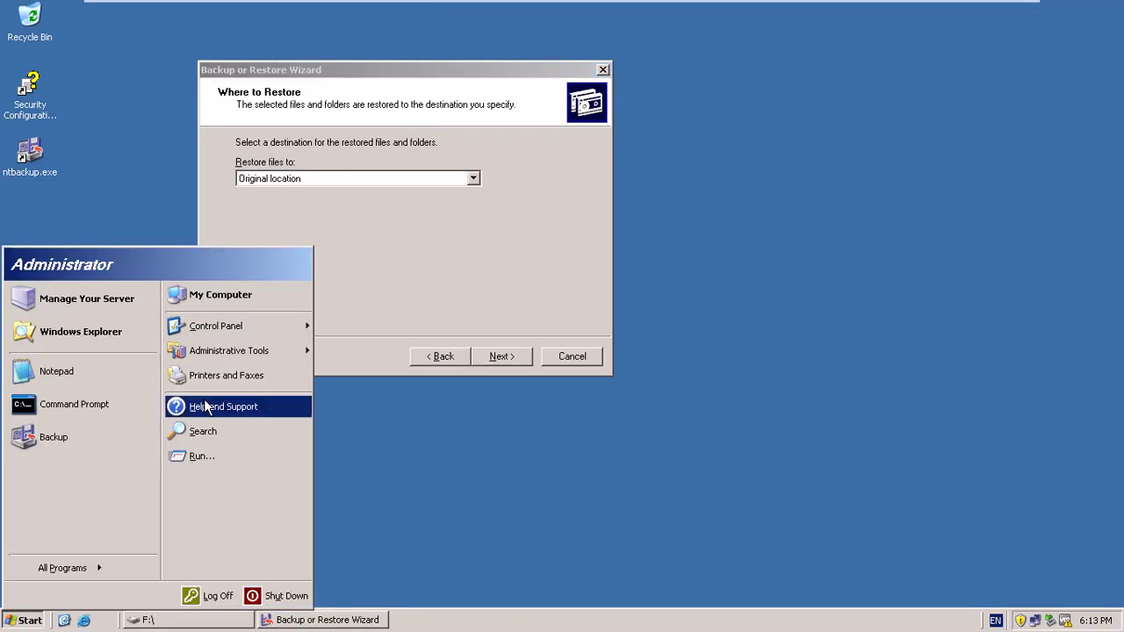
click(237, 297)
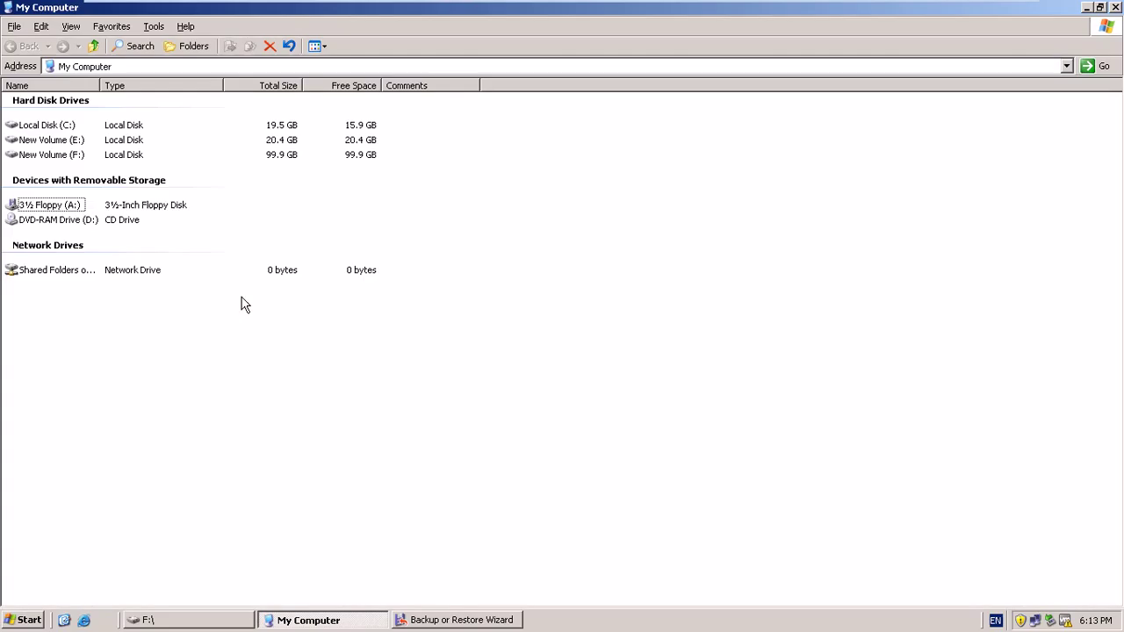
double_click(70, 142)
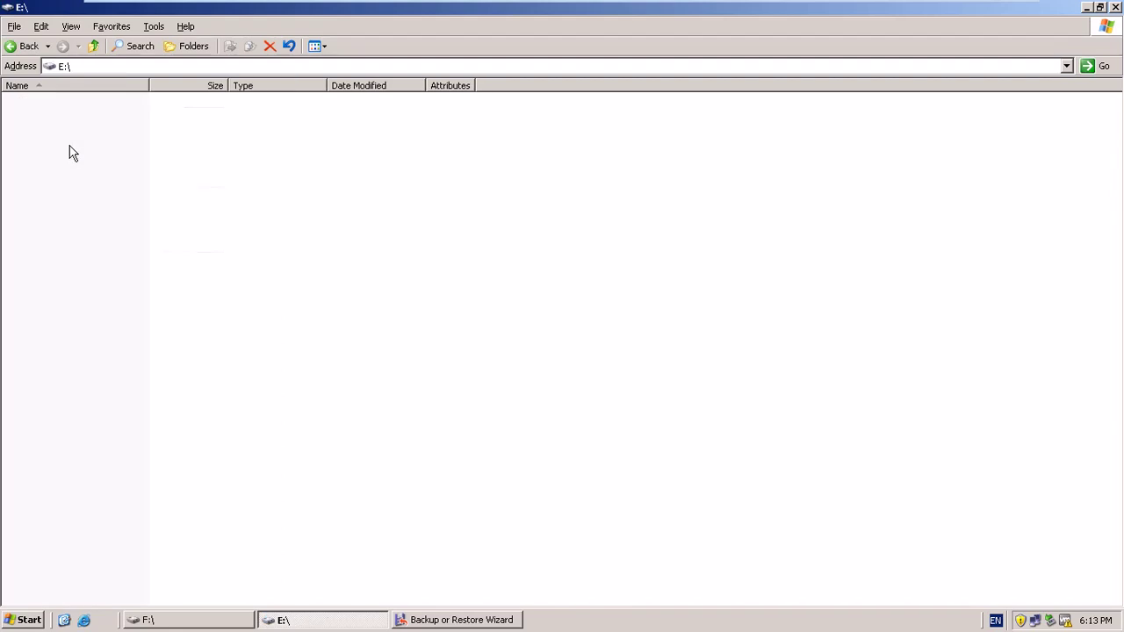
click(93, 45)
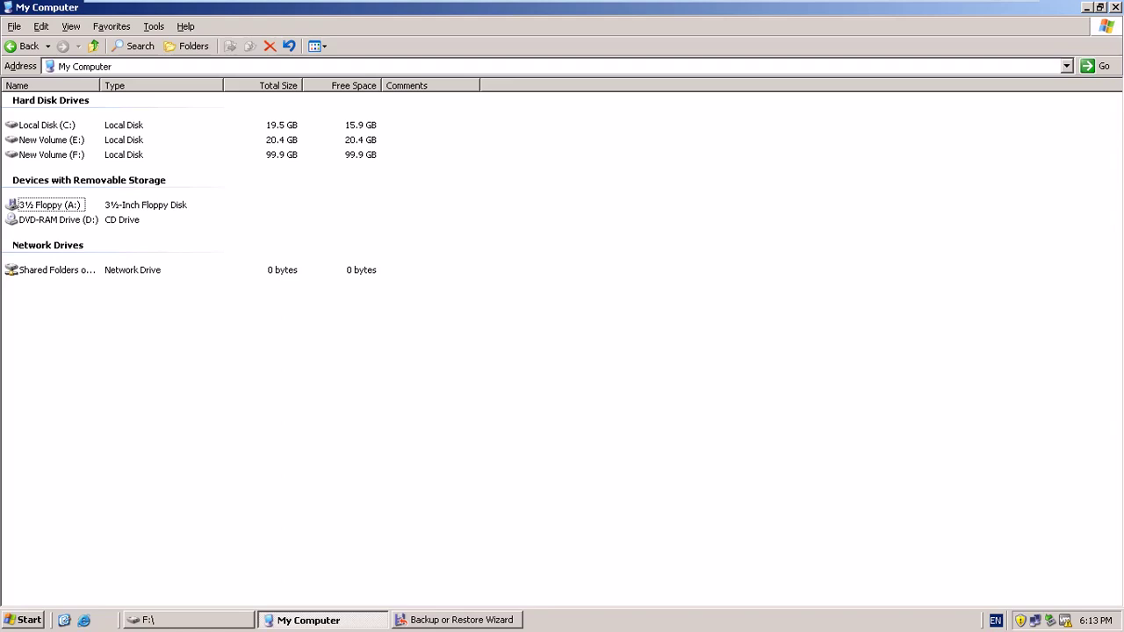
click(1086, 7)
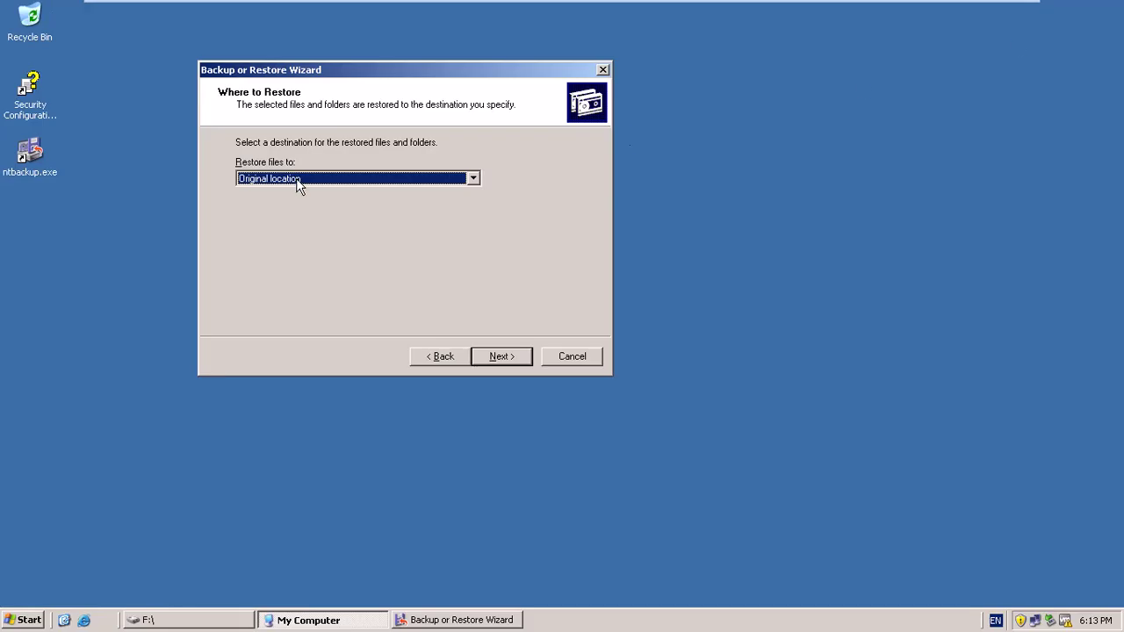
click(516, 358)
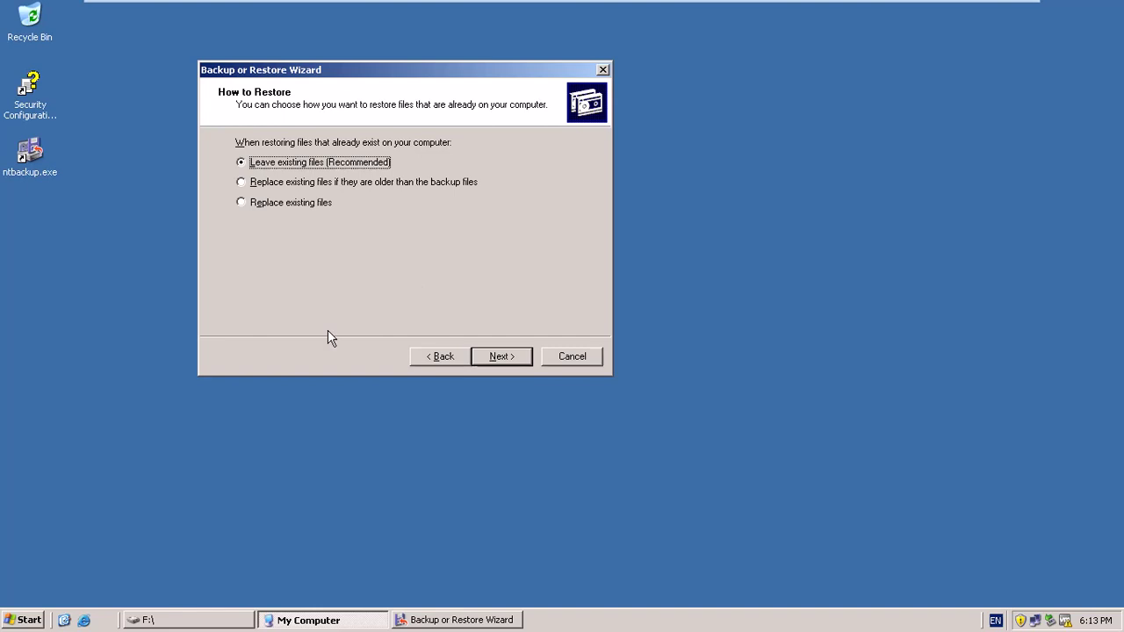
Create two new text documents with their default names in the root of the E: drive.
click(221, 625)
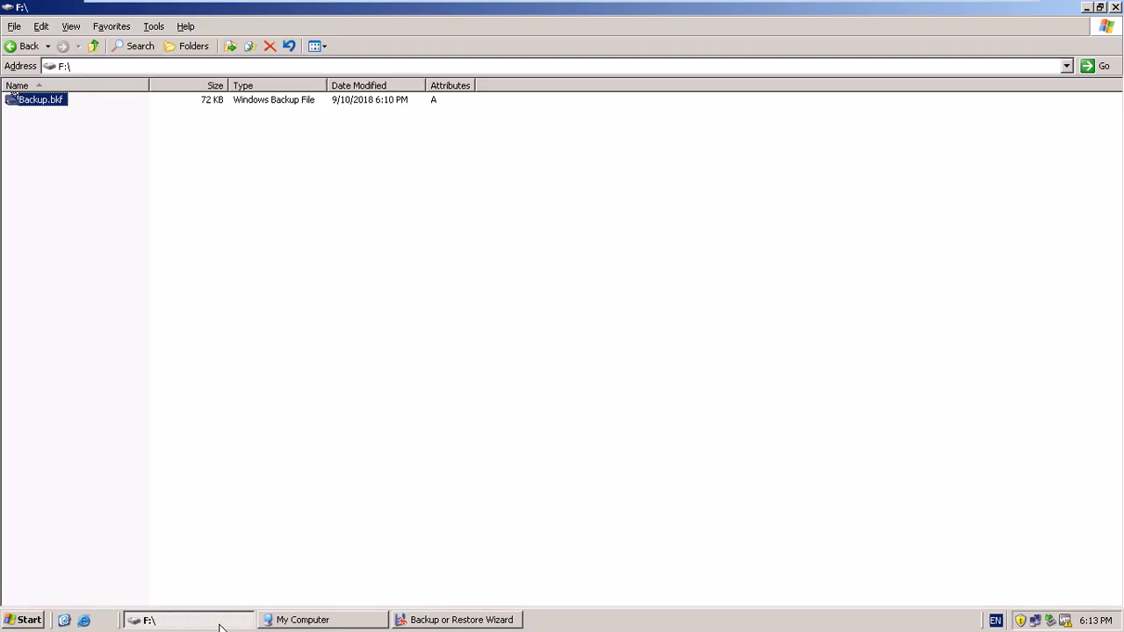
click(364, 619)
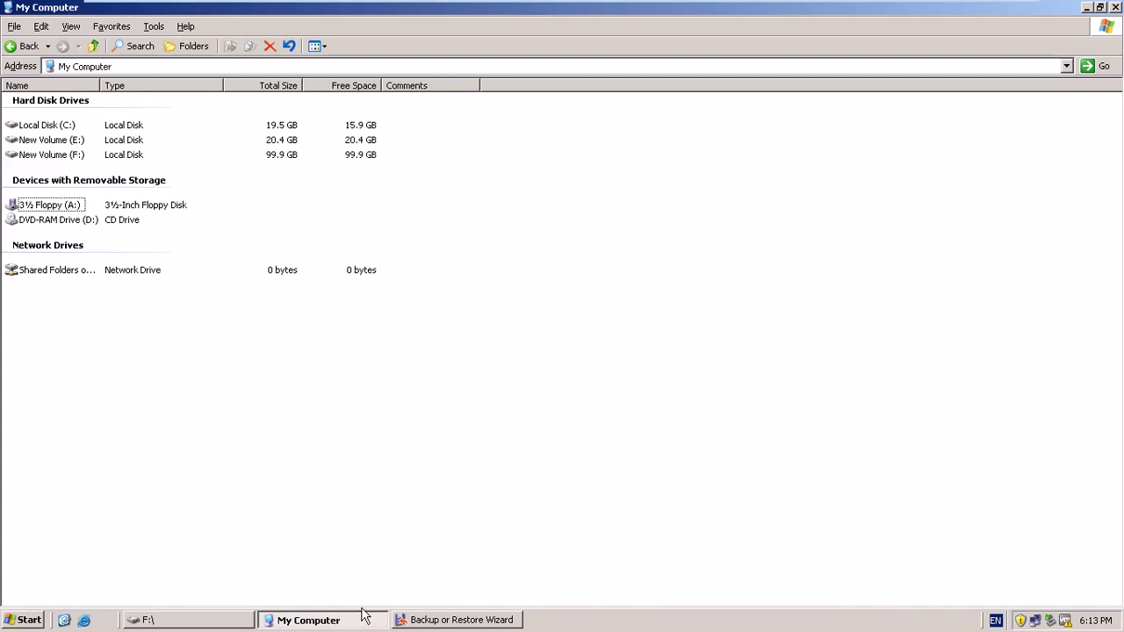
click(71, 141)
double_click(70, 141)
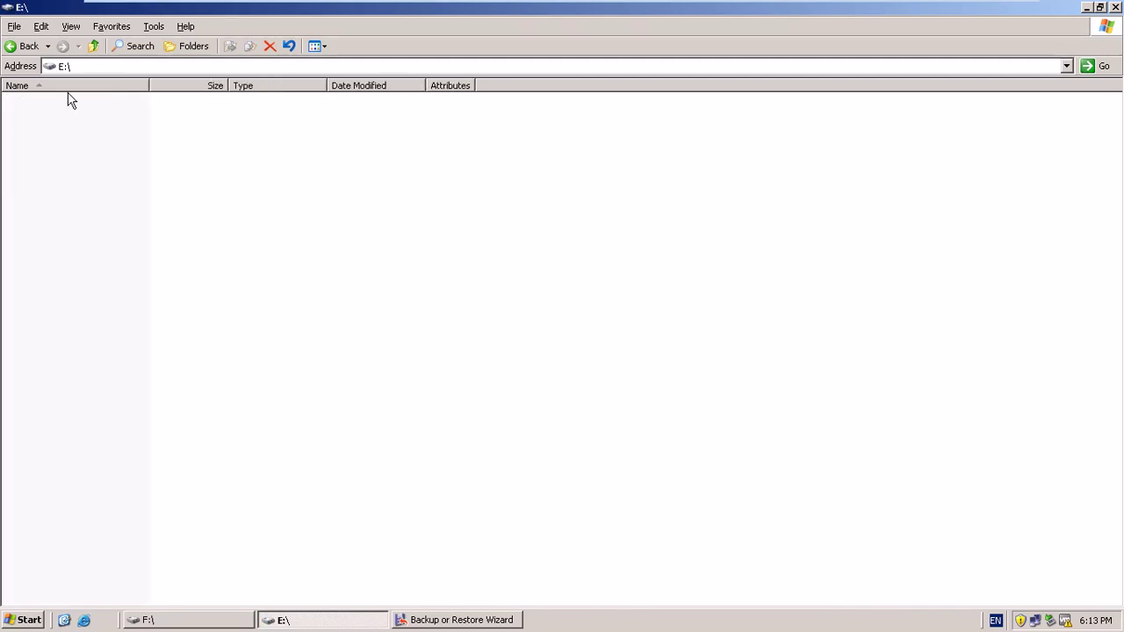
right_click(38, 139)
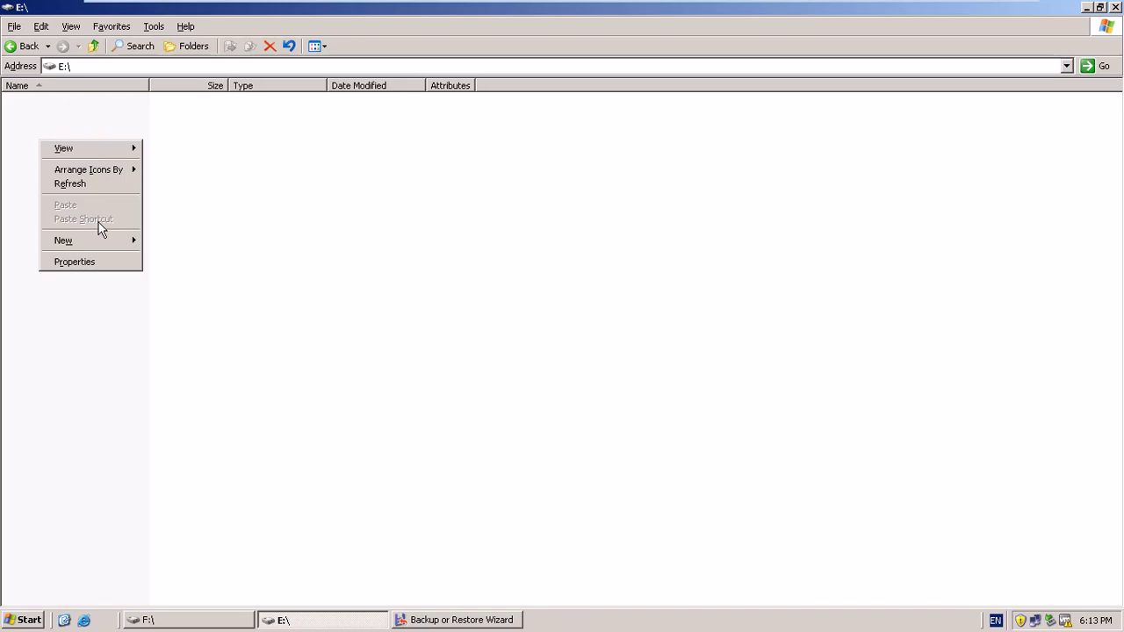
mouse_move(105, 243)
click(185, 343)
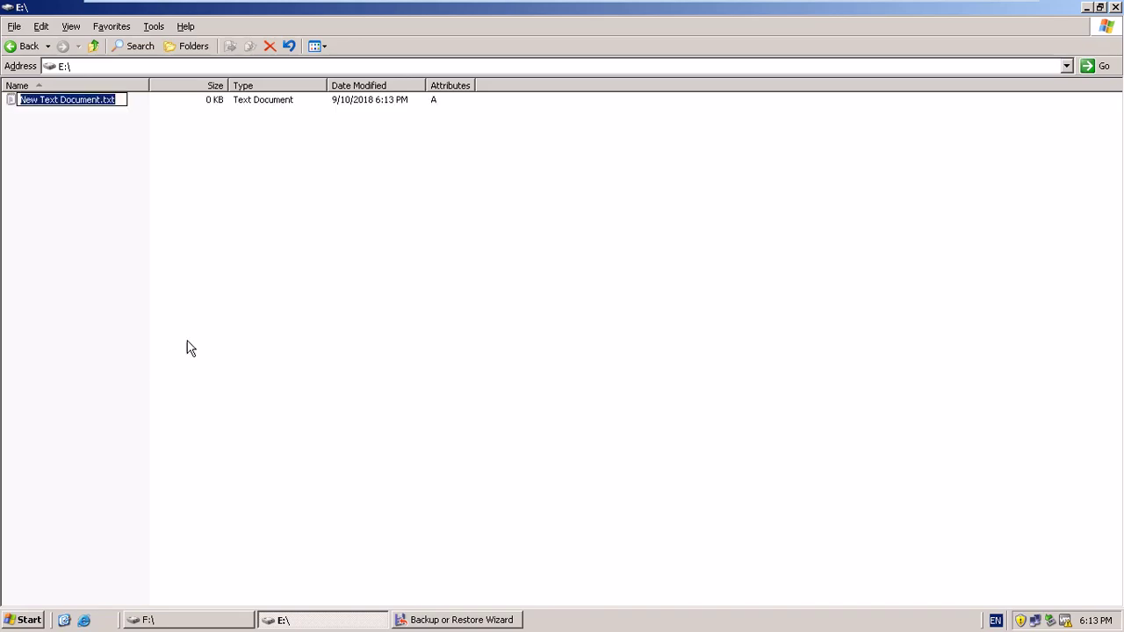
right_click(73, 155)
mouse_move(144, 255)
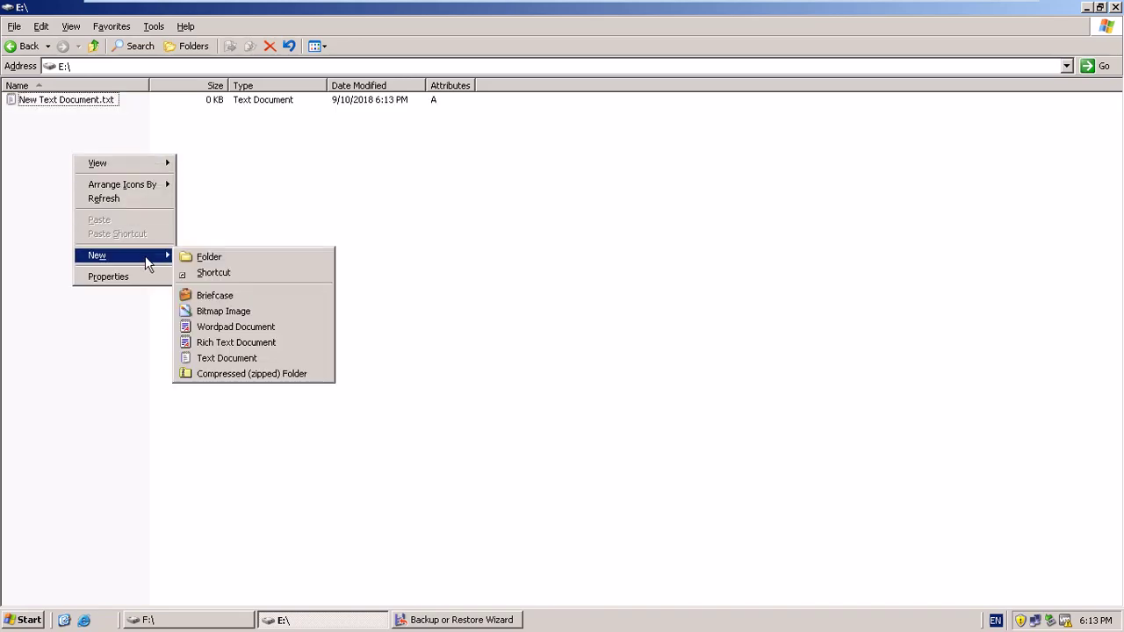
click(205, 352)
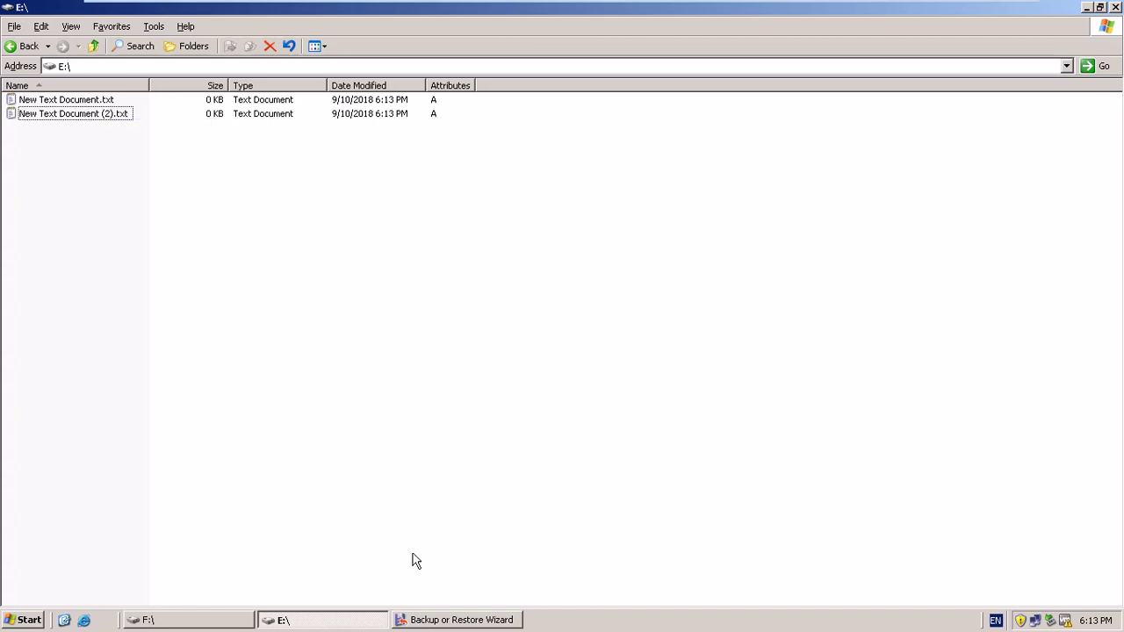
Go back to the wizard's restore item selection, compare the marked E: set's files with those on E:, and return to the restore summary.
click(435, 620)
click(453, 359)
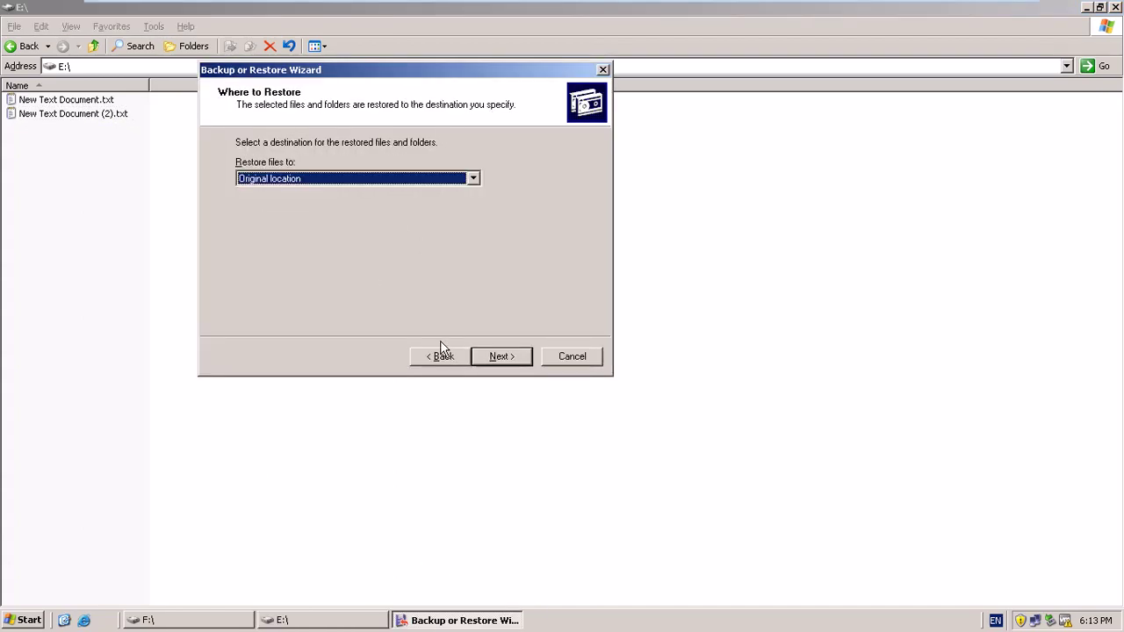
click(445, 357)
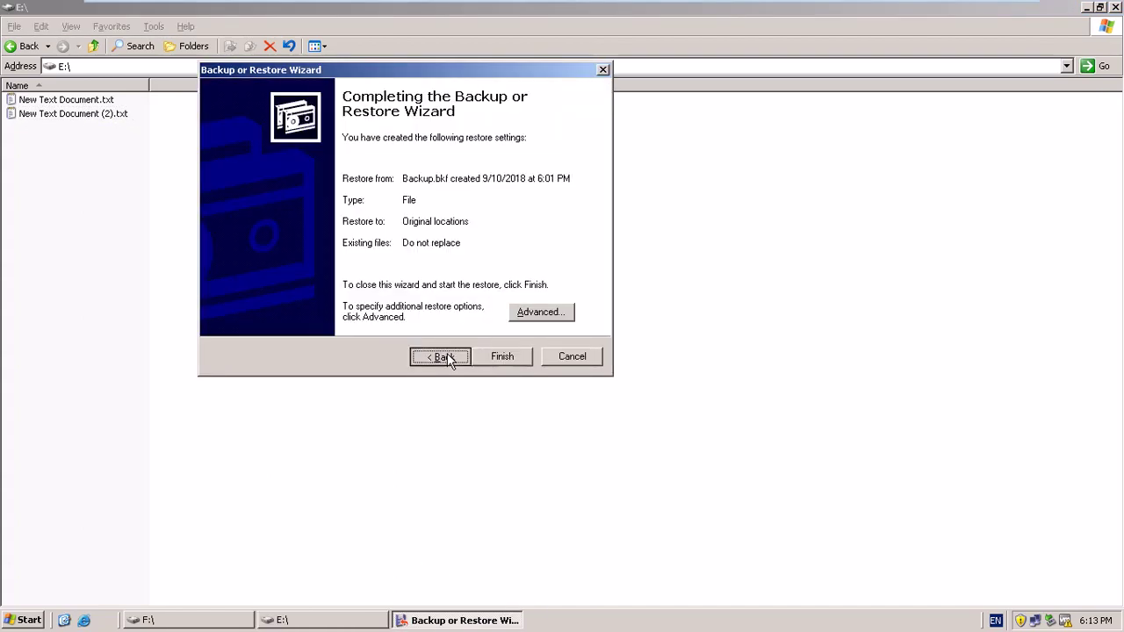
click(443, 357)
click(492, 206)
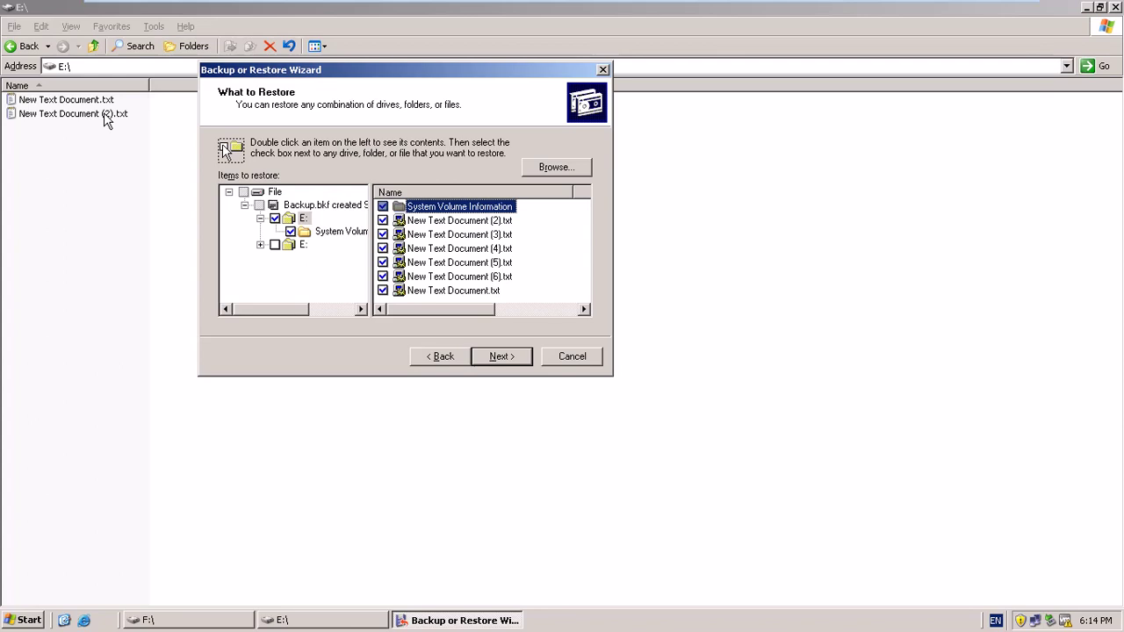
click(486, 356)
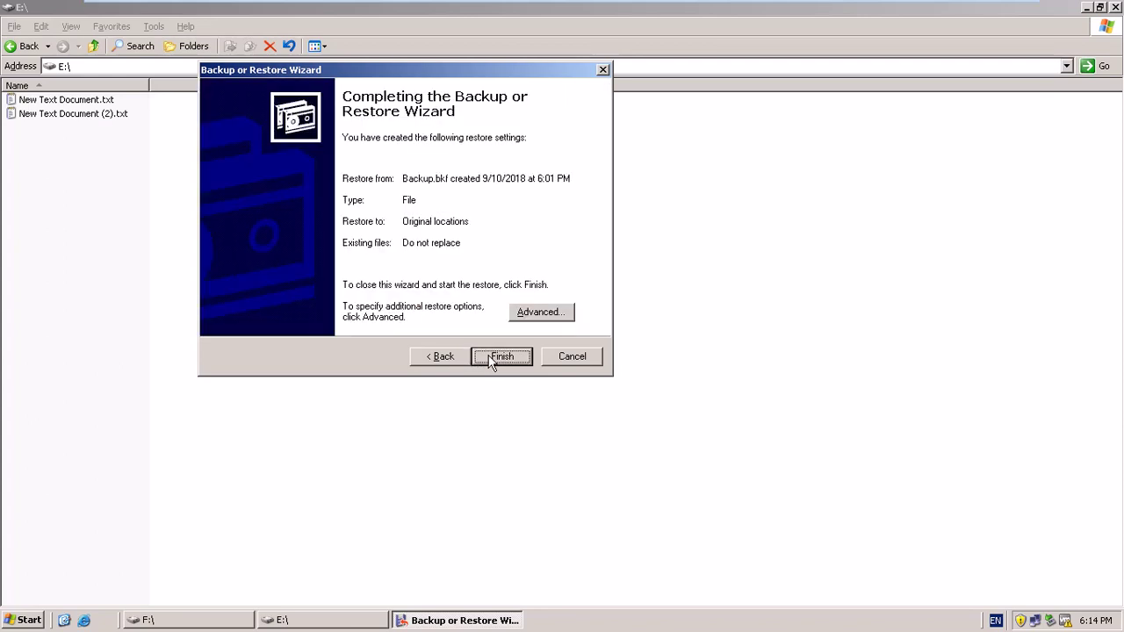
Open the advanced restore options, compare the three choices for handling files that already exist, and return to the restore destination.
click(539, 315)
click(513, 355)
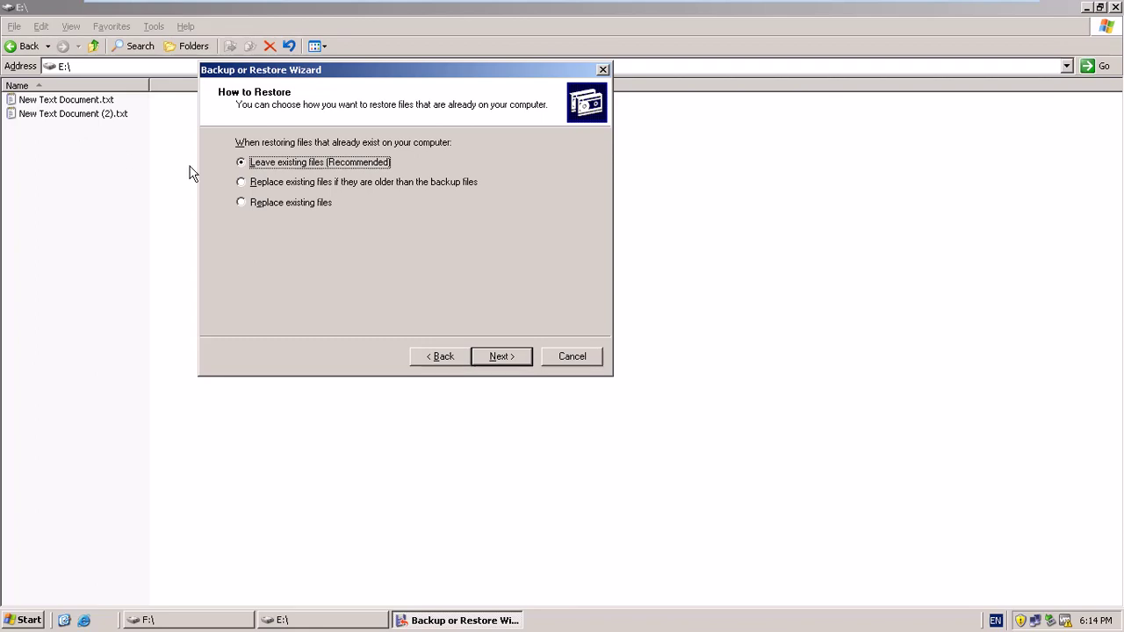
click(312, 203)
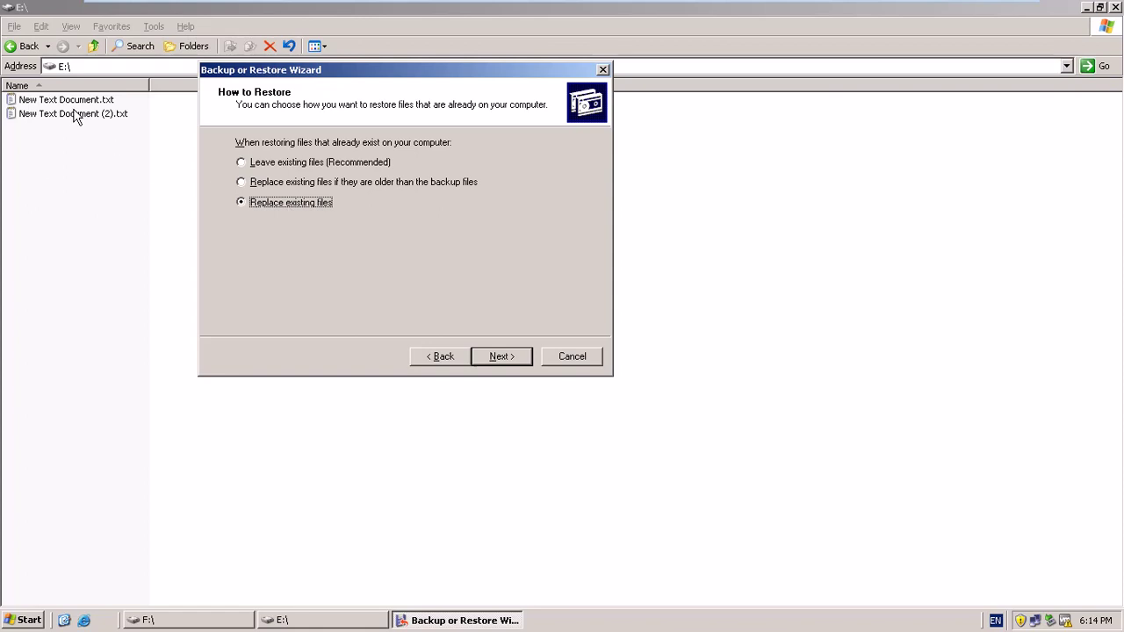
click(294, 185)
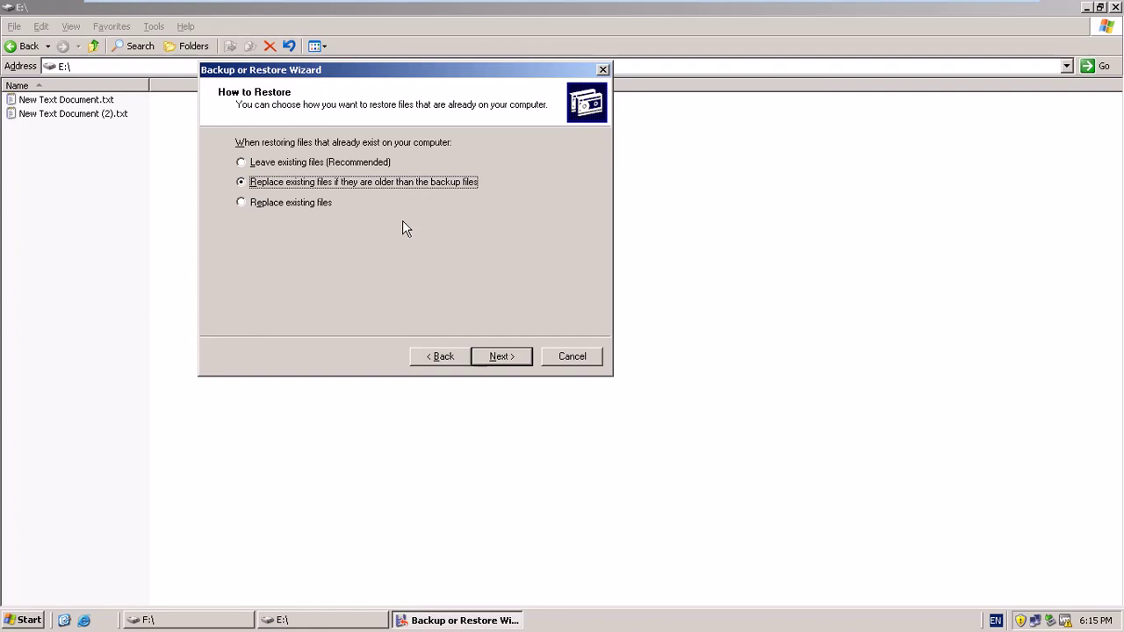
click(287, 207)
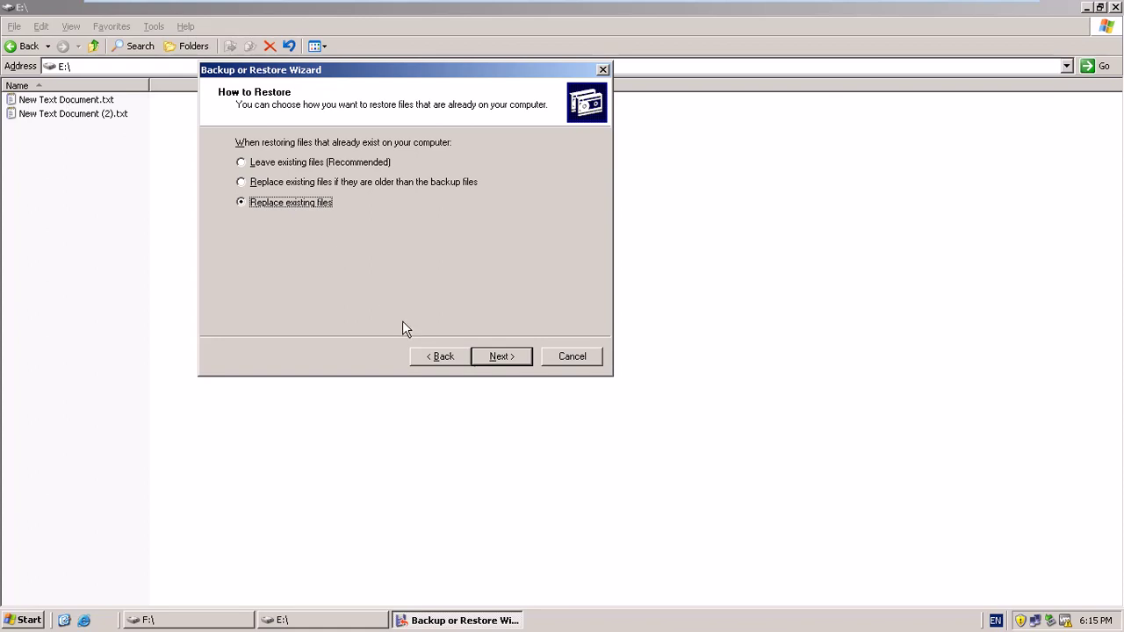
click(441, 354)
Delete New Text Document.txt and New Text Document (2).txt from the root of the E: drive.
click(117, 155)
click(74, 113)
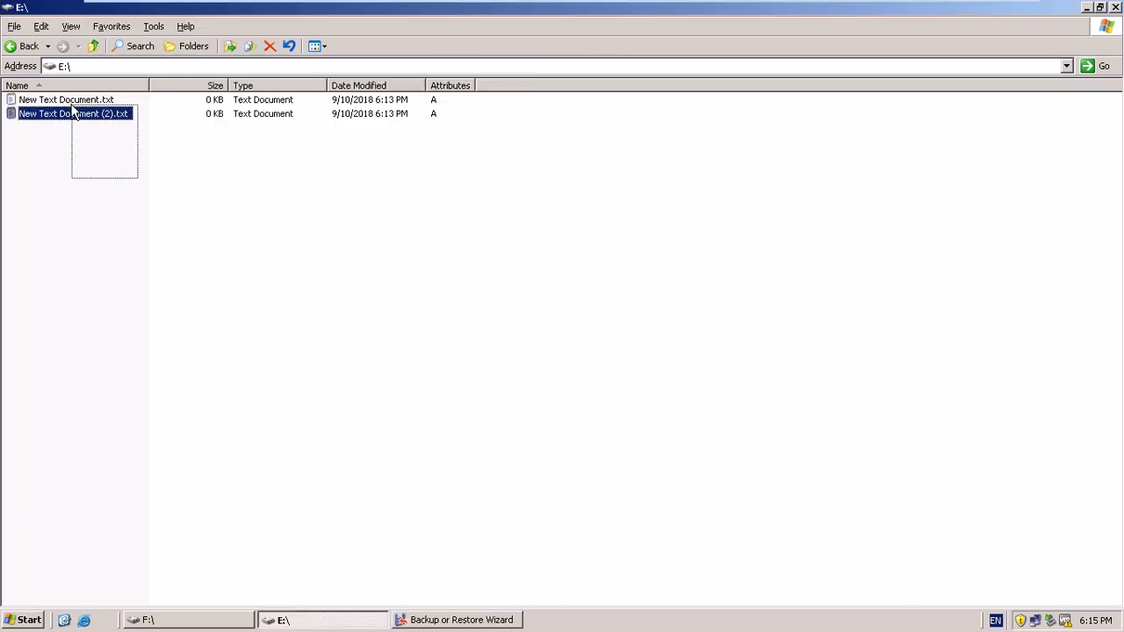
ctrl+click(68, 100)
right_click(68, 98)
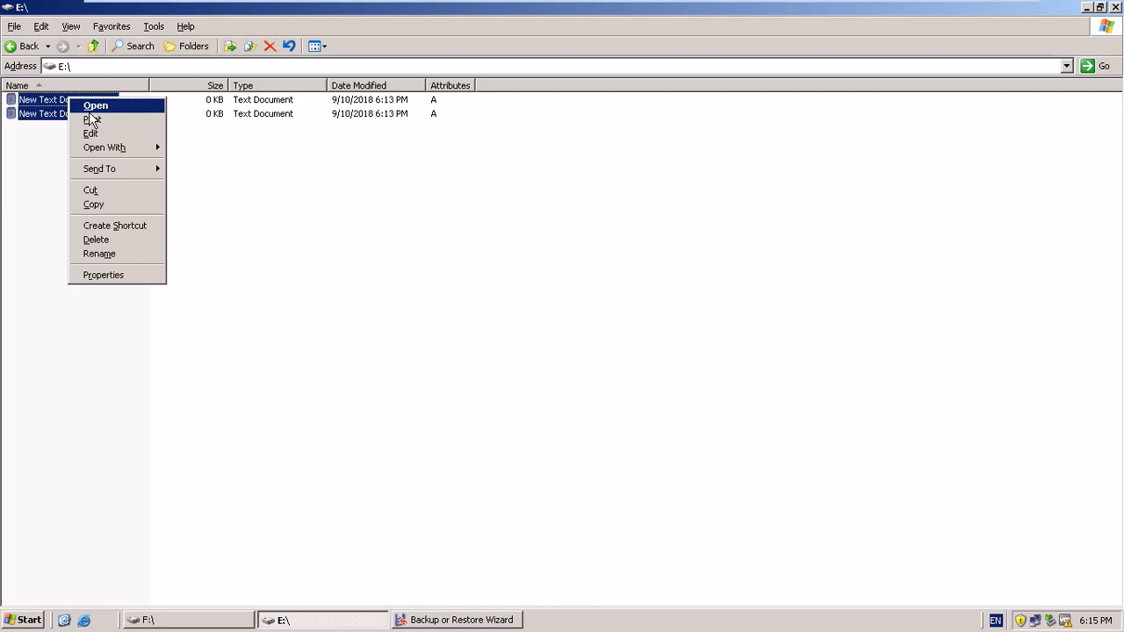
click(100, 240)
click(587, 345)
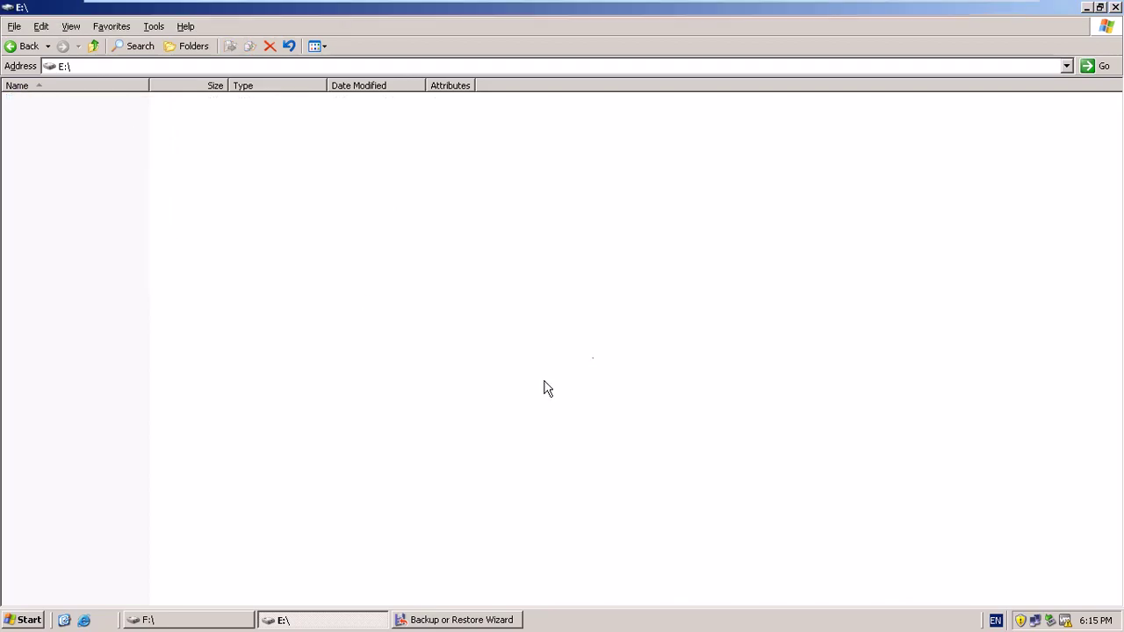
Set the restore to leave existing files, keep the default advanced options, and run it to the original location.
click(443, 618)
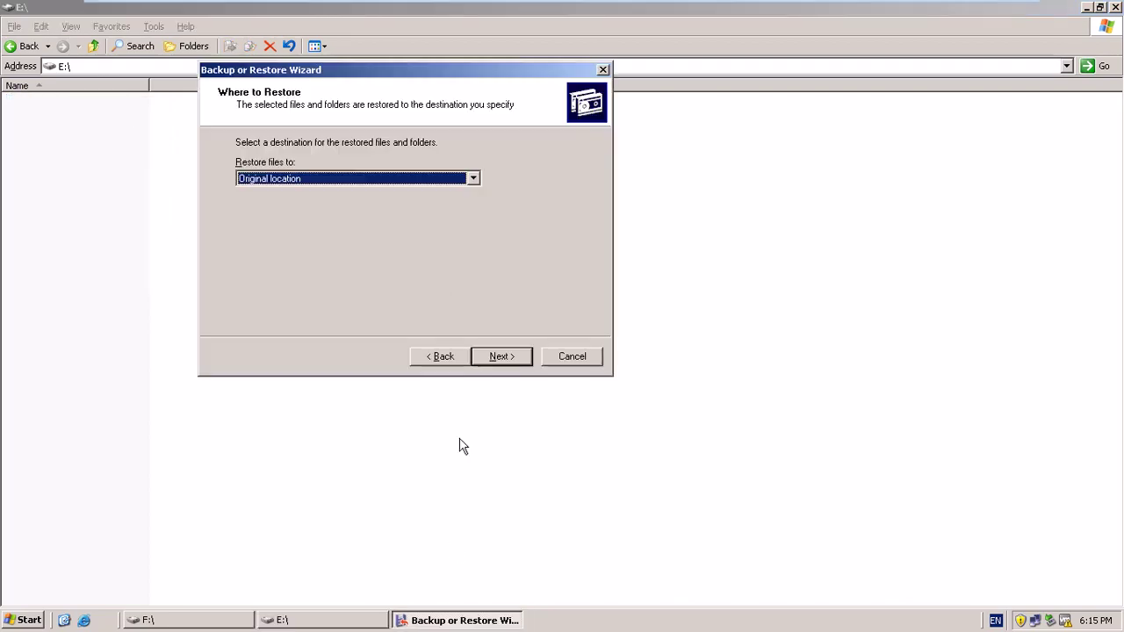
click(501, 356)
click(294, 163)
click(290, 181)
click(286, 202)
click(281, 162)
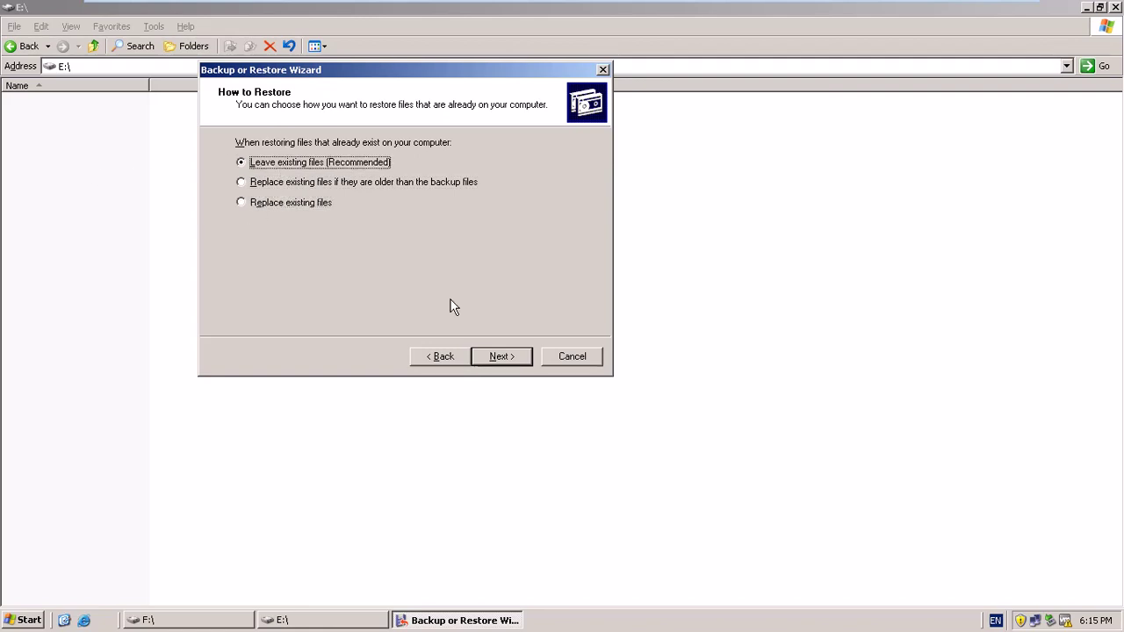
click(501, 356)
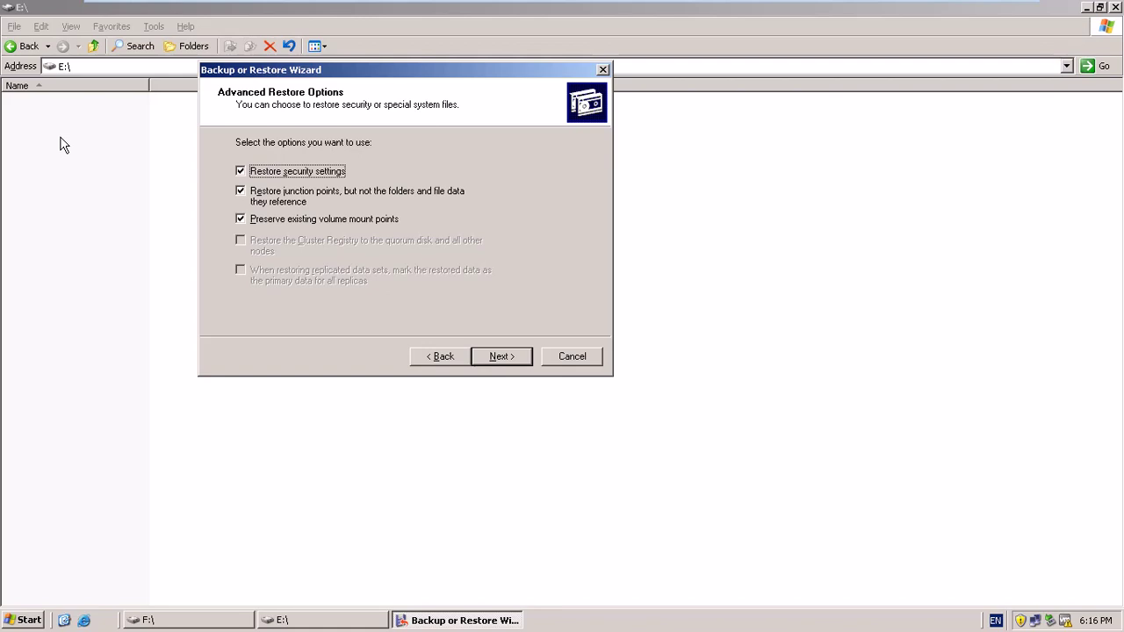
click(501, 355)
click(502, 356)
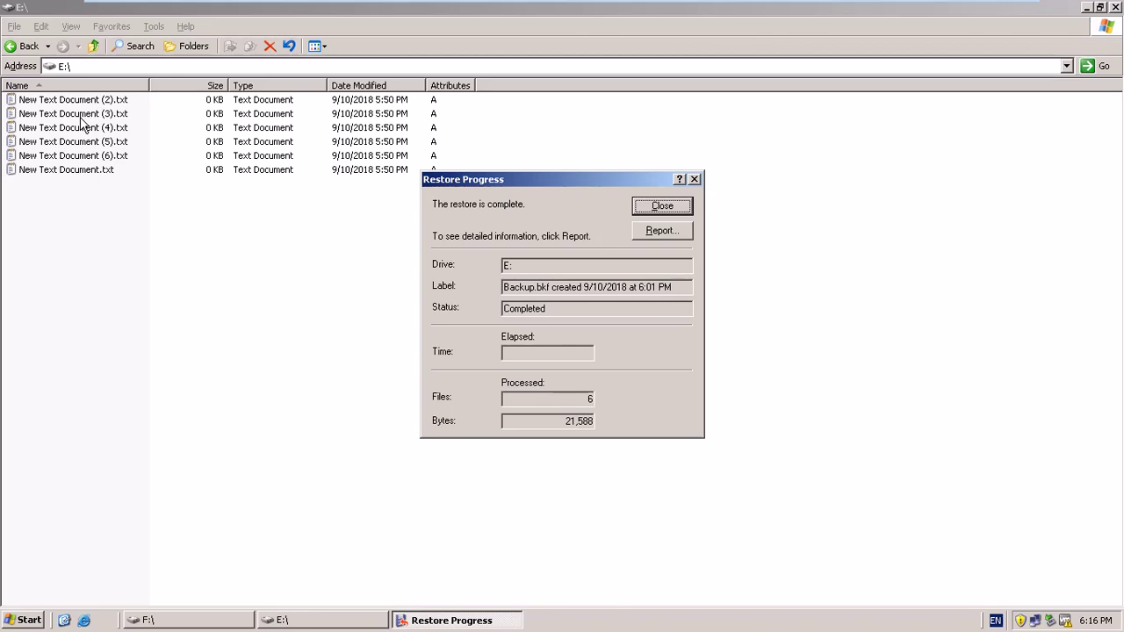
Inspect the restored text documents on the E: drive and close the restore progress dialog.
click(106, 144)
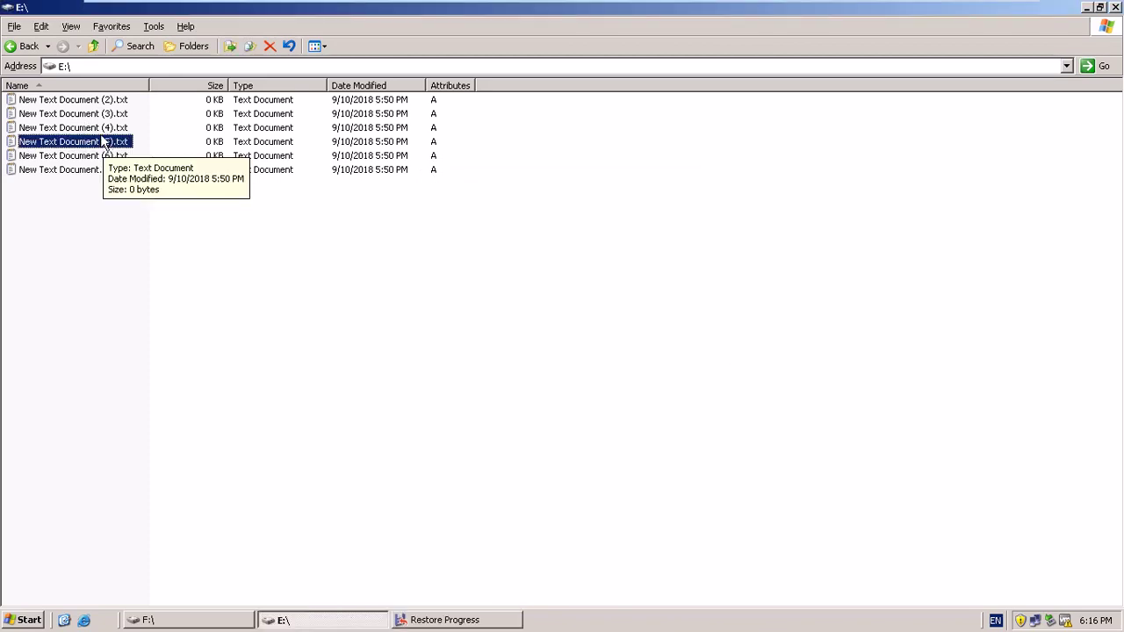
click(441, 621)
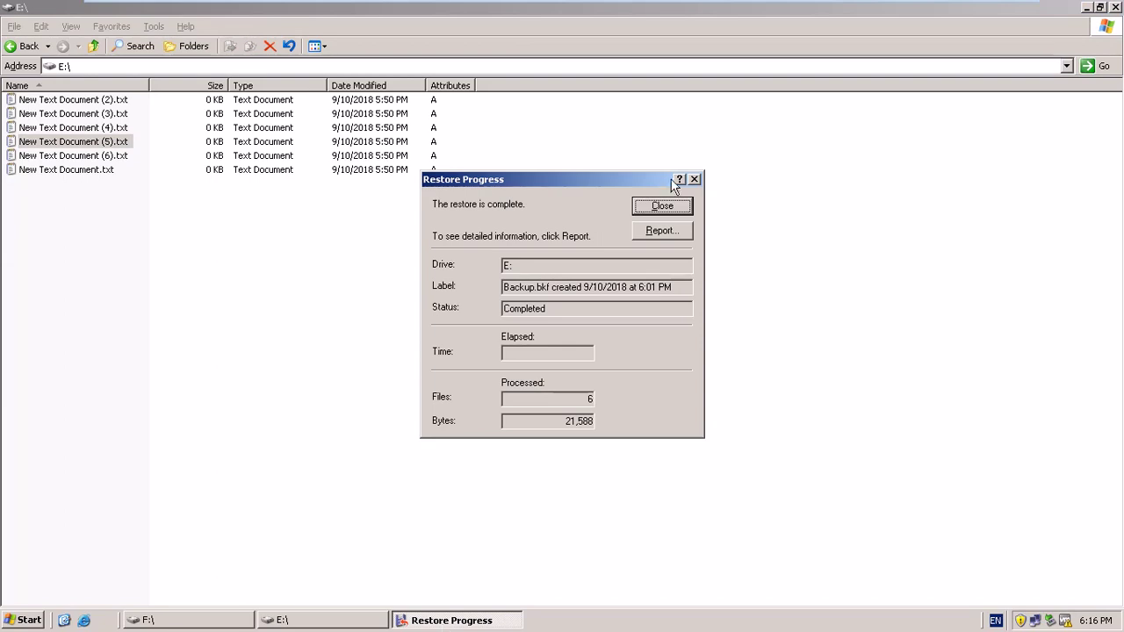
click(689, 206)
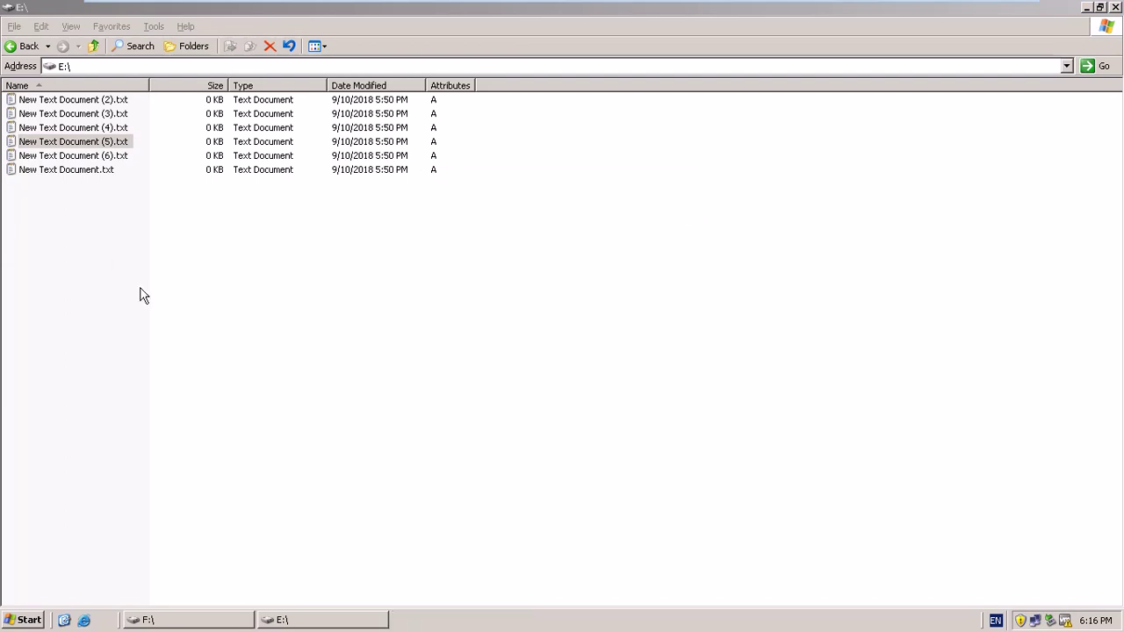
Close the E: drive's window and start a new restore of files and settings from Backup.bkf on F:.
click(219, 620)
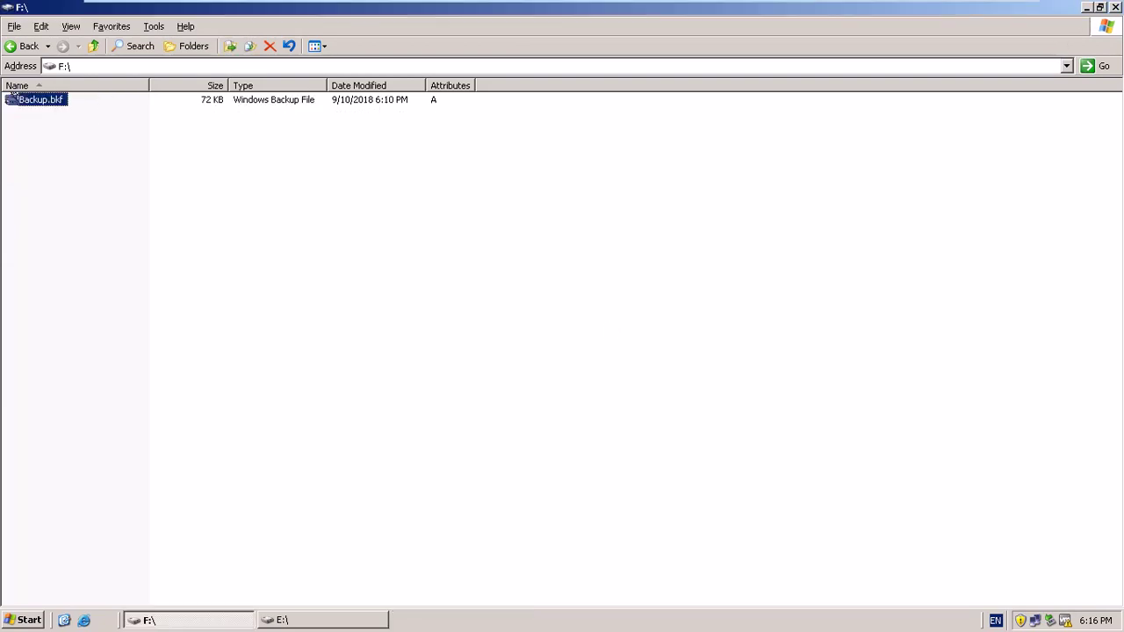
key(alt+Tab)
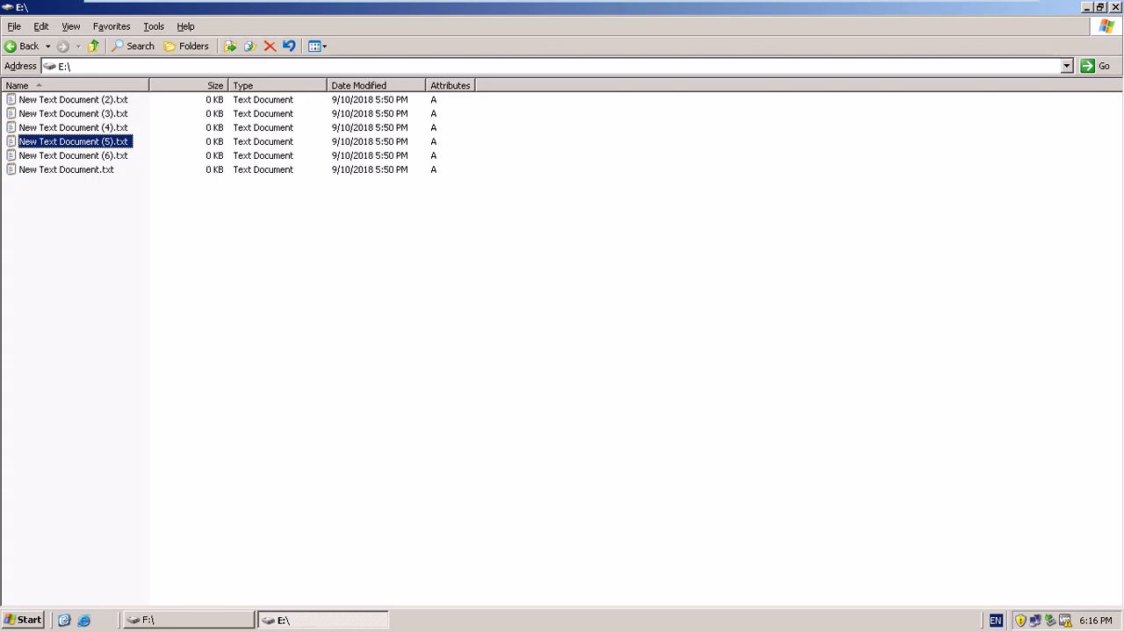
key(alt+F4)
click(187, 620)
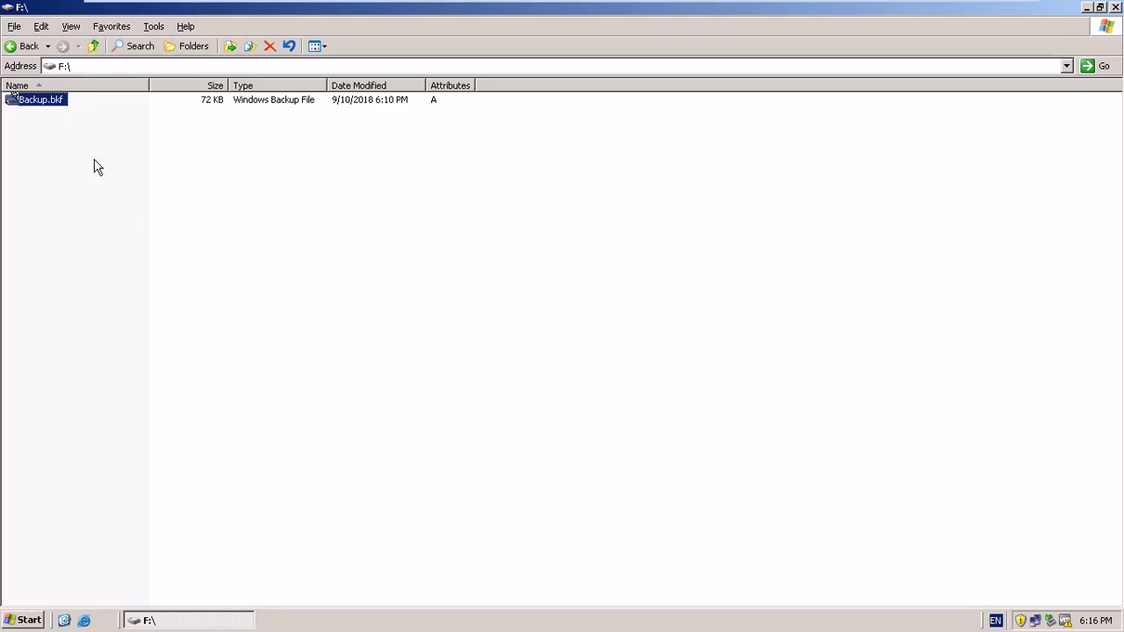
double_click(49, 103)
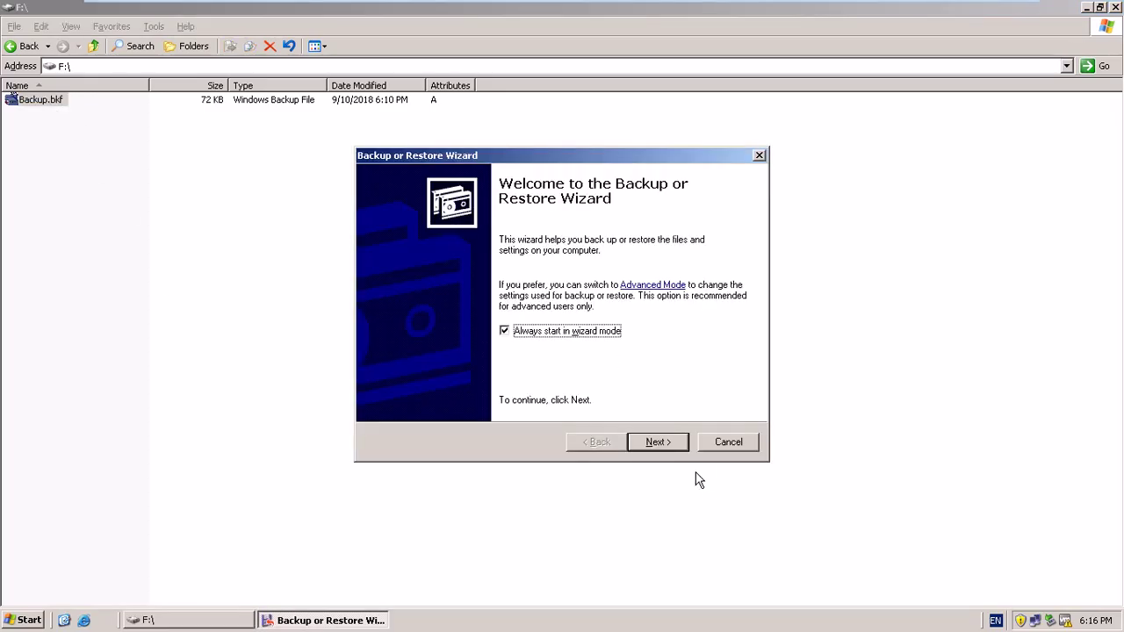
click(665, 444)
click(484, 308)
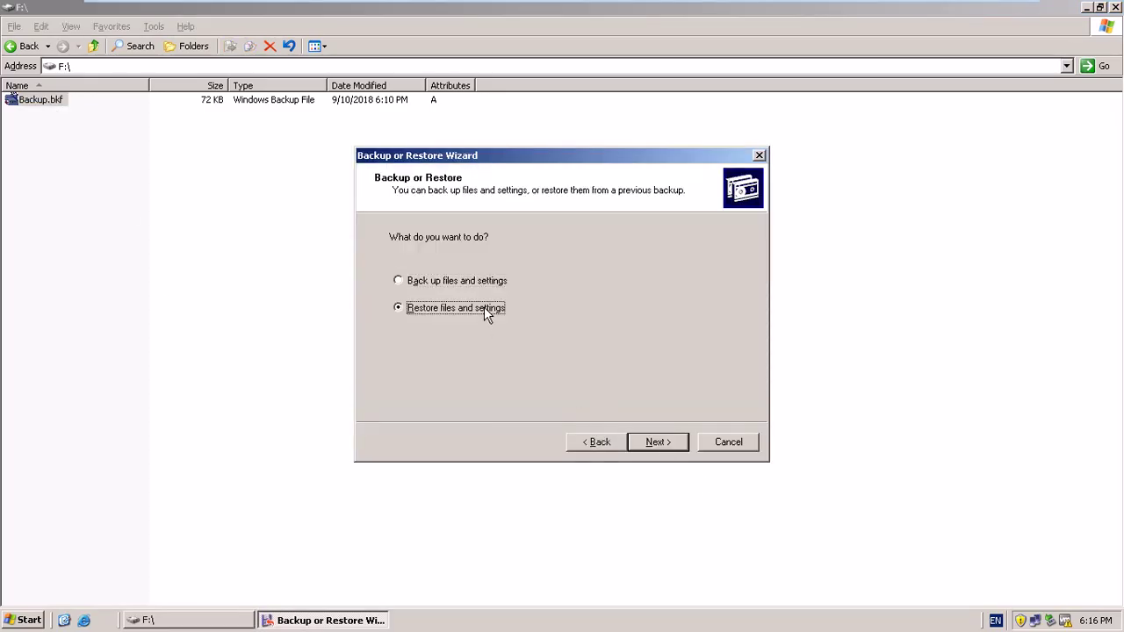
click(657, 441)
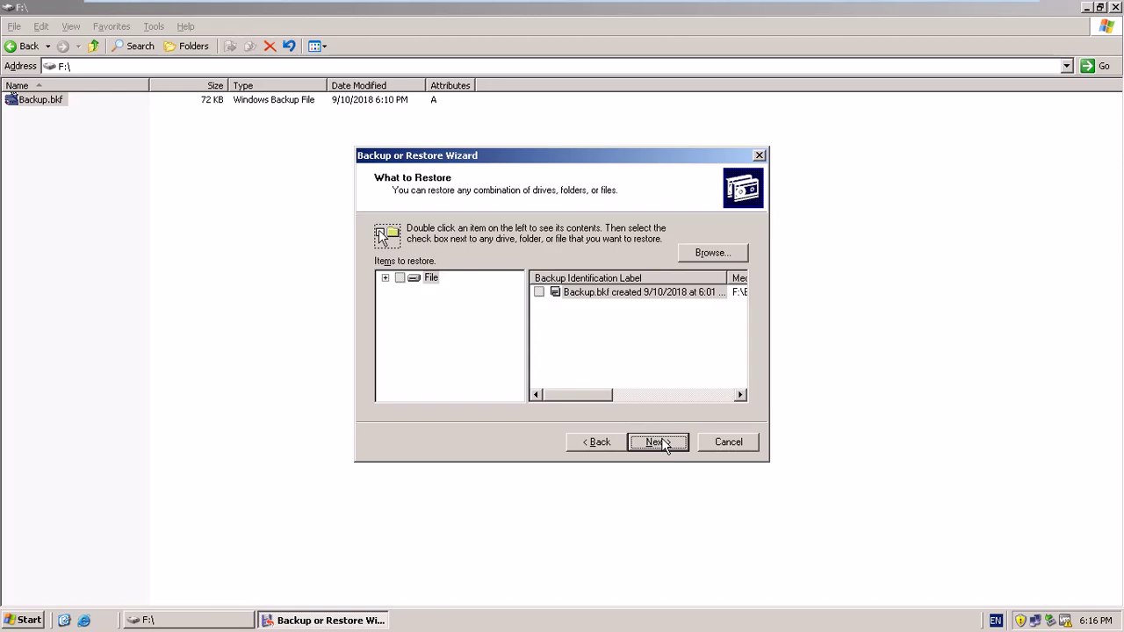
Mark the whole second E: set of Backup.bkf for restoring and proceed to the restore summary.
click(384, 278)
click(457, 317)
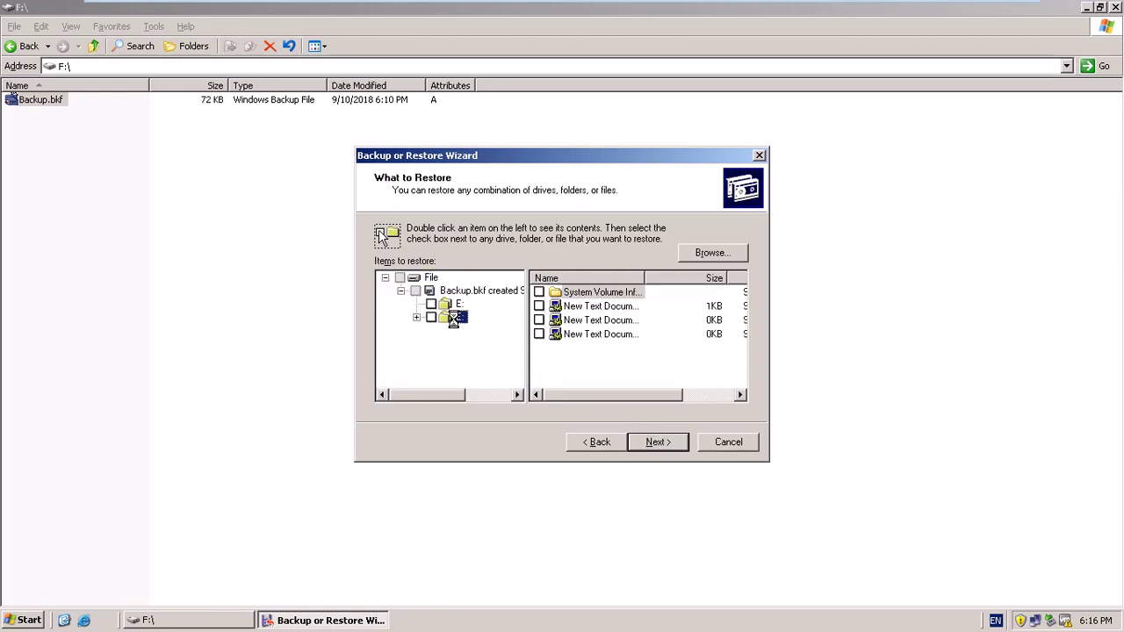
click(430, 317)
click(655, 446)
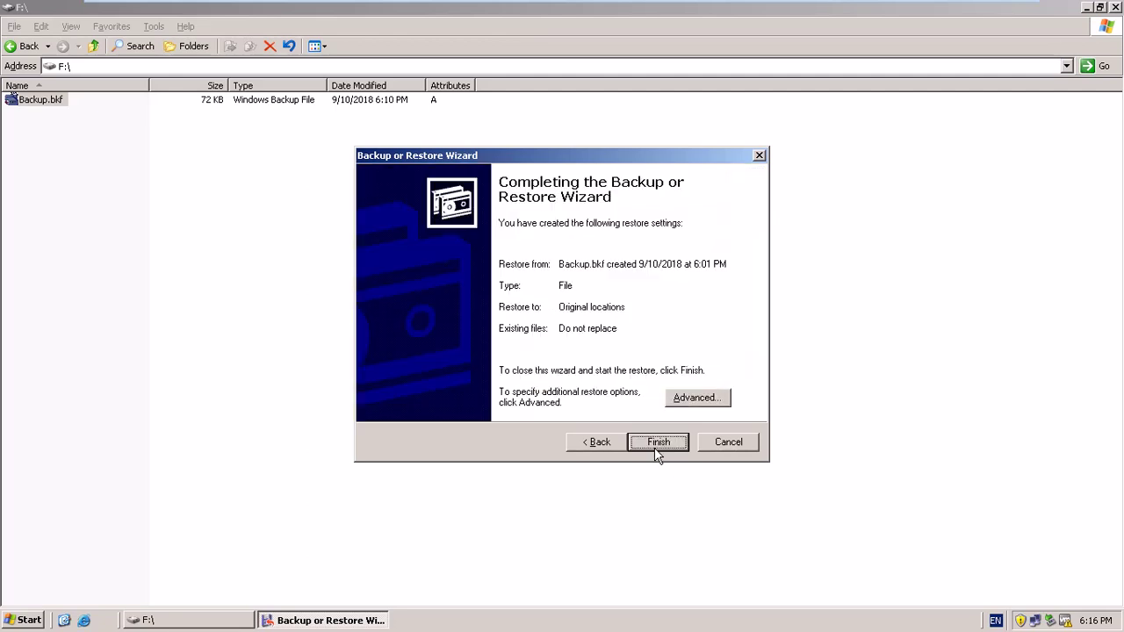
Open the advanced restore options and display the contents of the E: drive through My Computer.
click(690, 401)
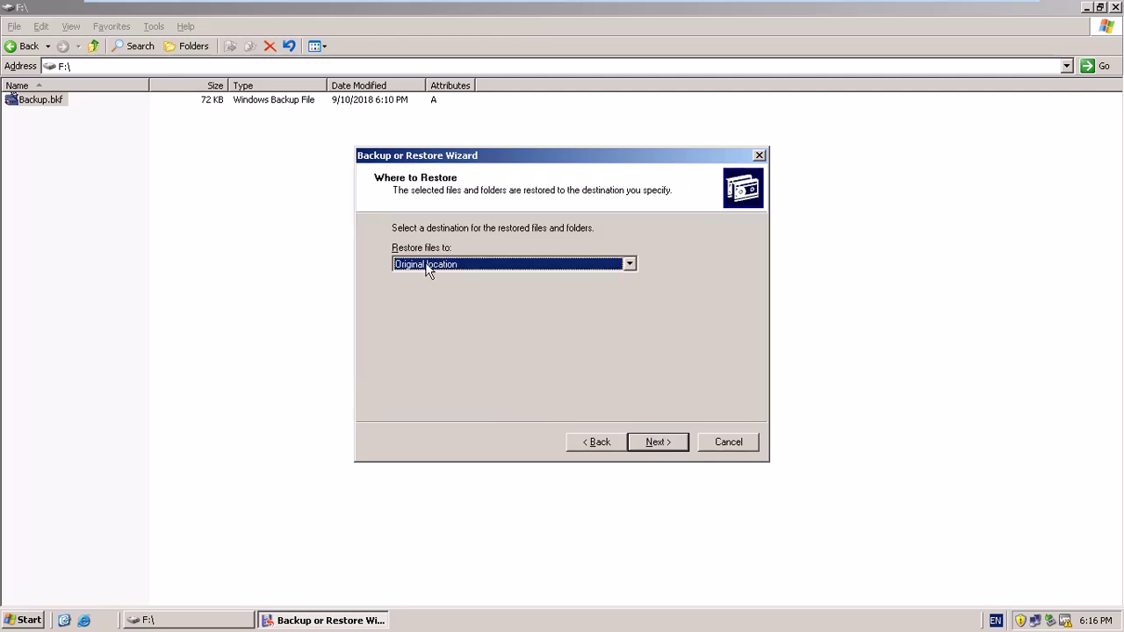
key(super+d)
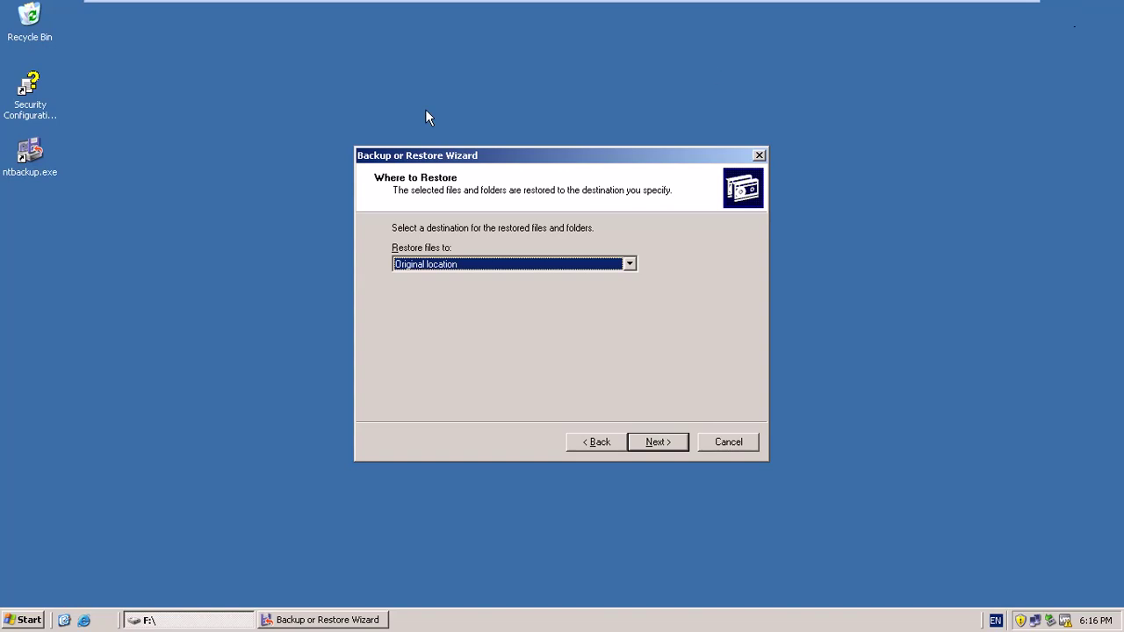
click(200, 620)
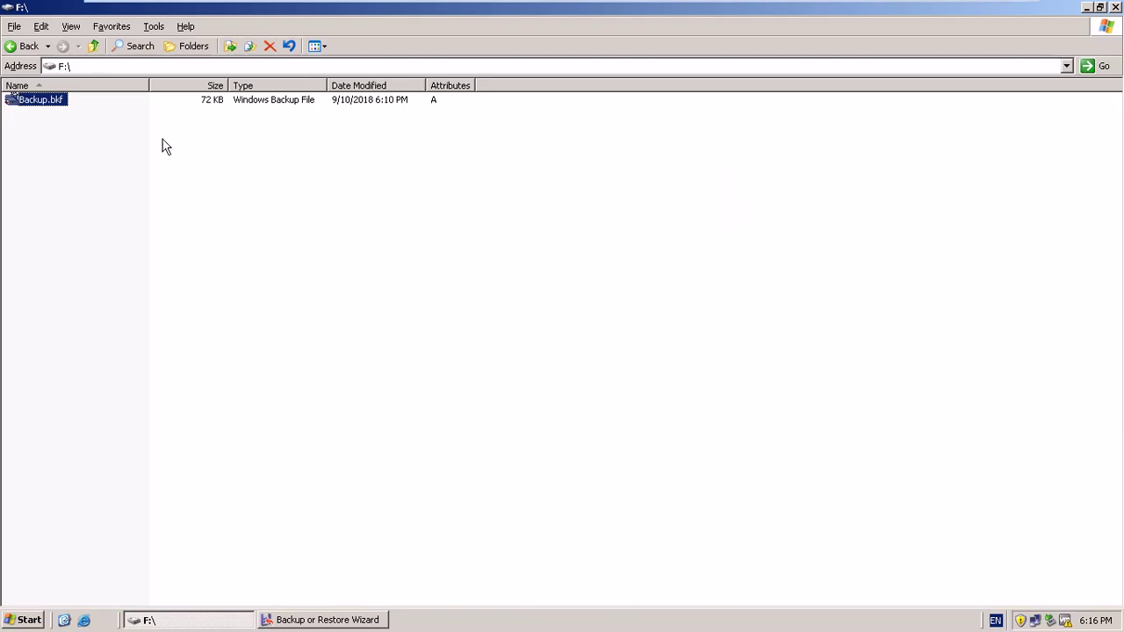
click(183, 619)
click(37, 619)
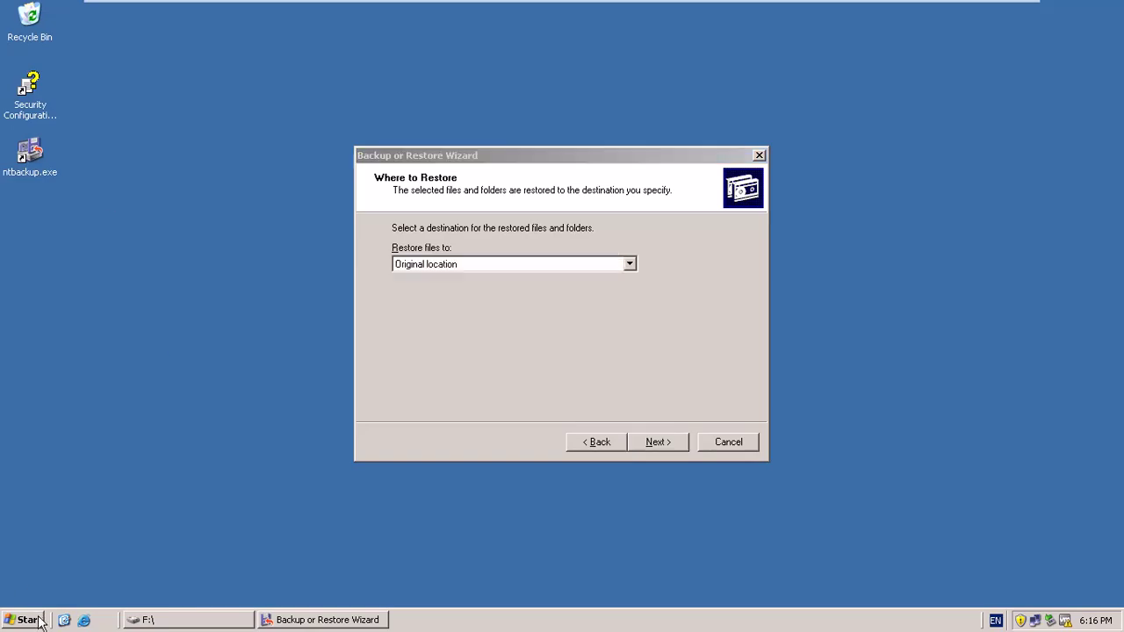
click(248, 302)
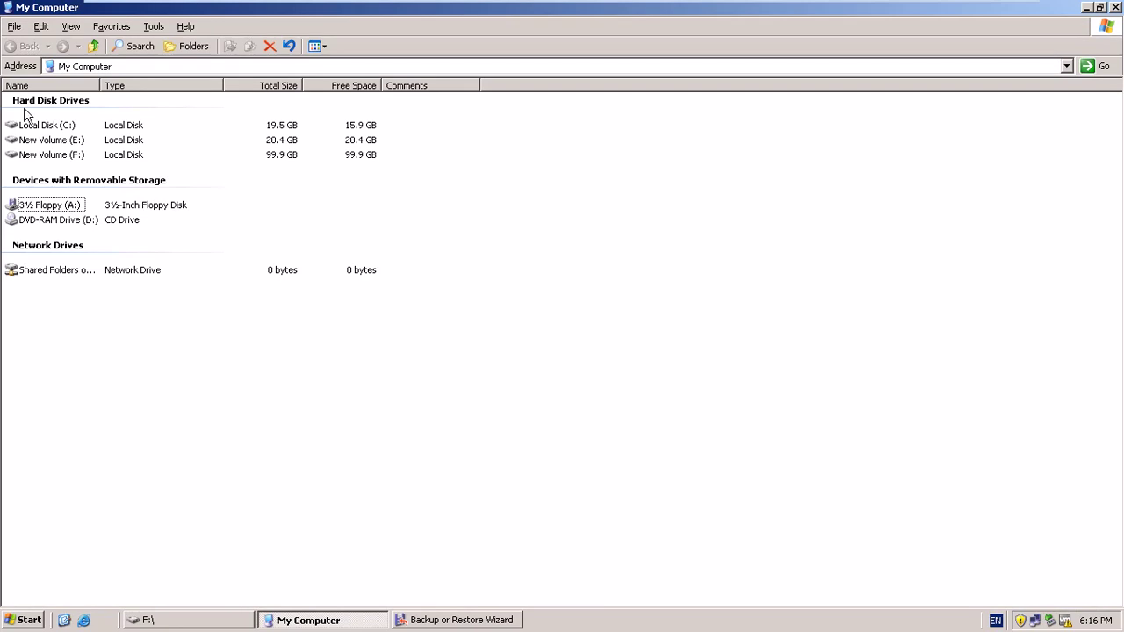
double_click(23, 137)
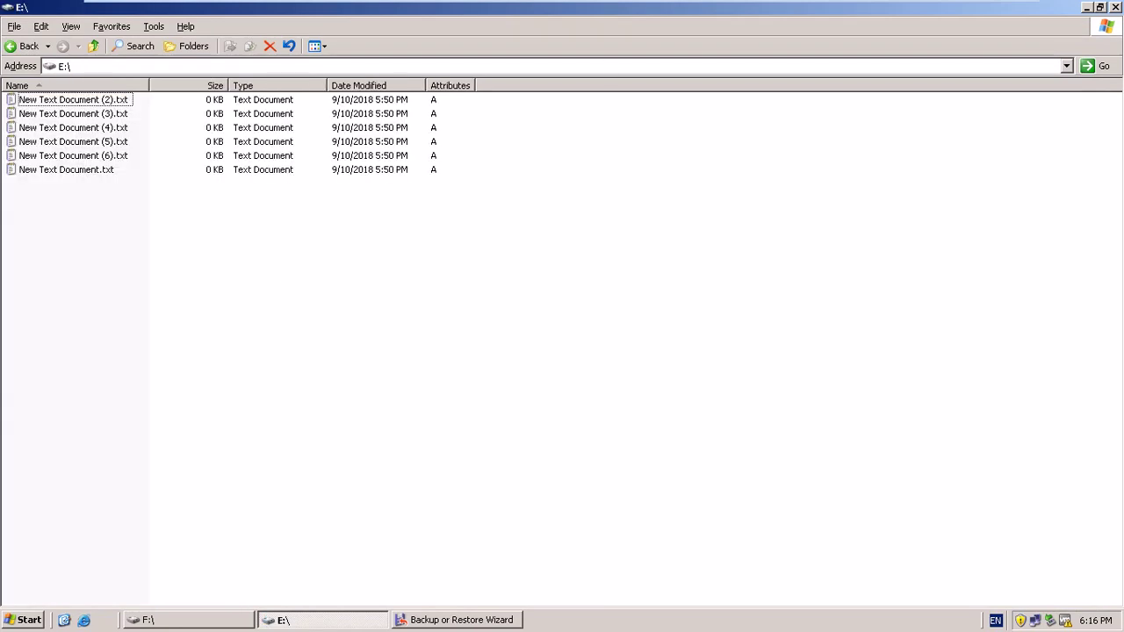
Arrange the E: window and the restore wizard side by side, with the wizard at the choices for existing files.
click(1100, 7)
drag(535, 32, 200, 55)
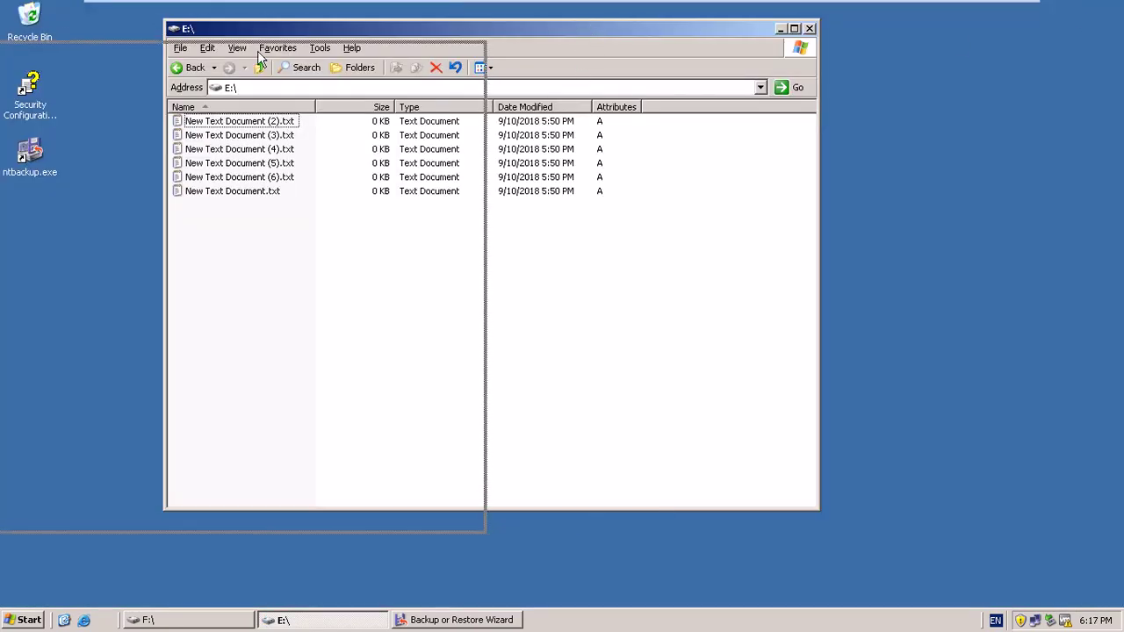
click(645, 159)
drag(645, 158, 828, 134)
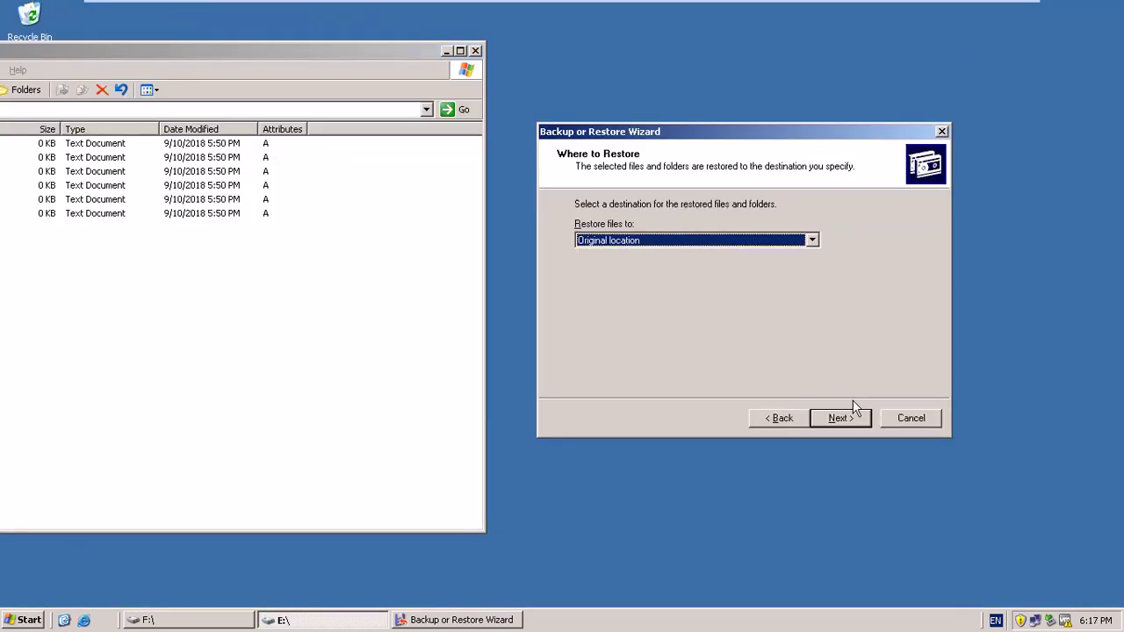
click(841, 418)
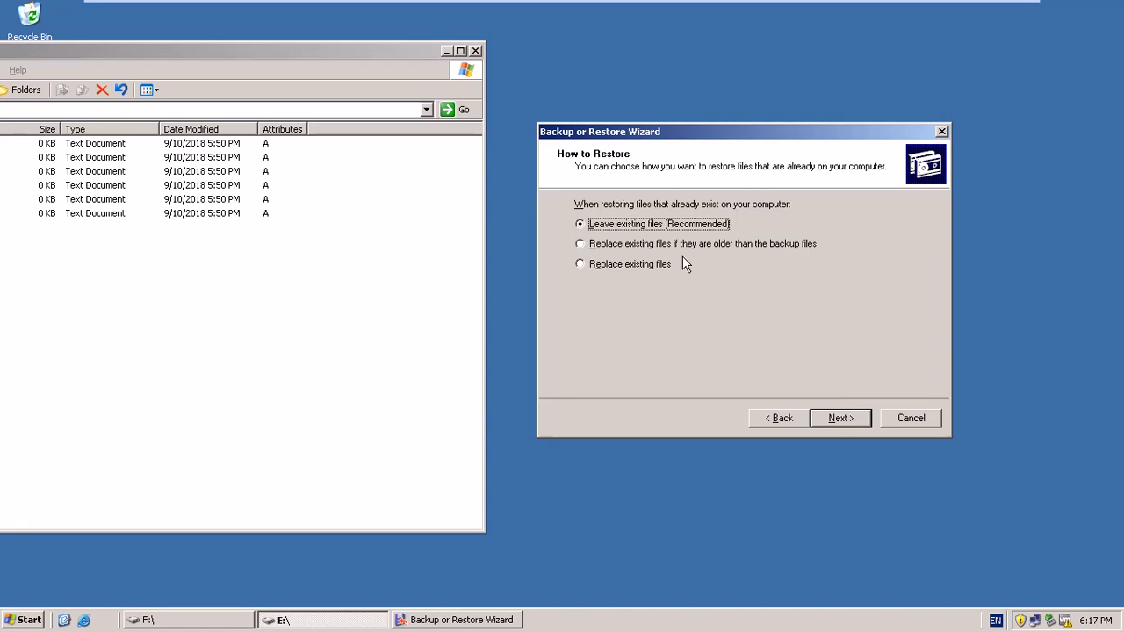
drag(699, 136, 924, 129)
drag(361, 56, 615, 63)
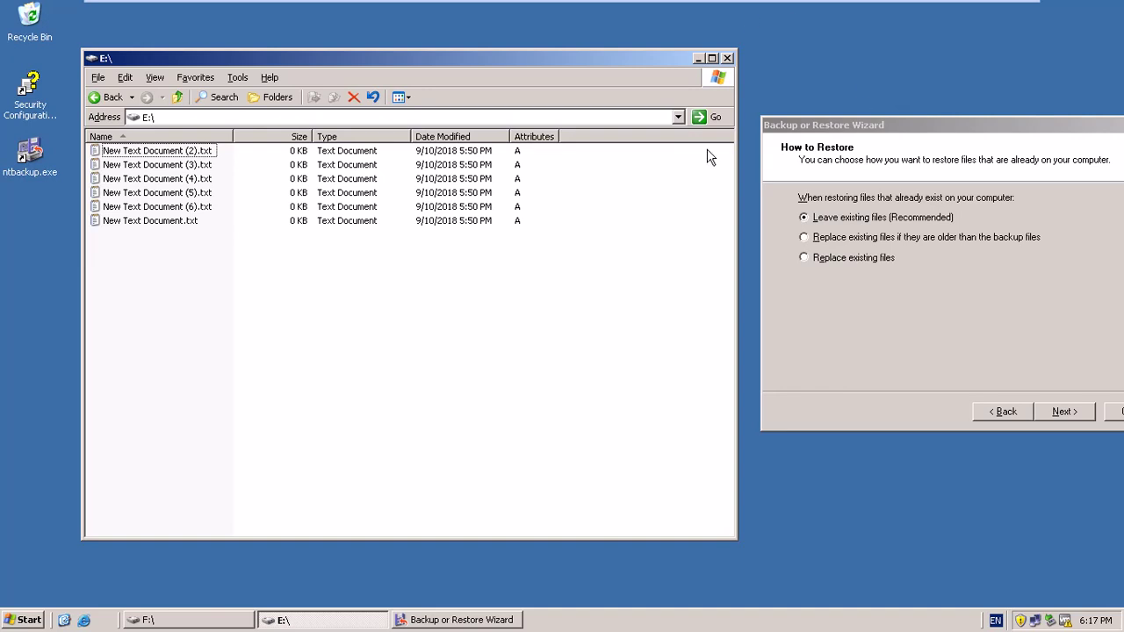
Check New Text Document (5).txt on E: and set the restore to replace existing files.
click(163, 195)
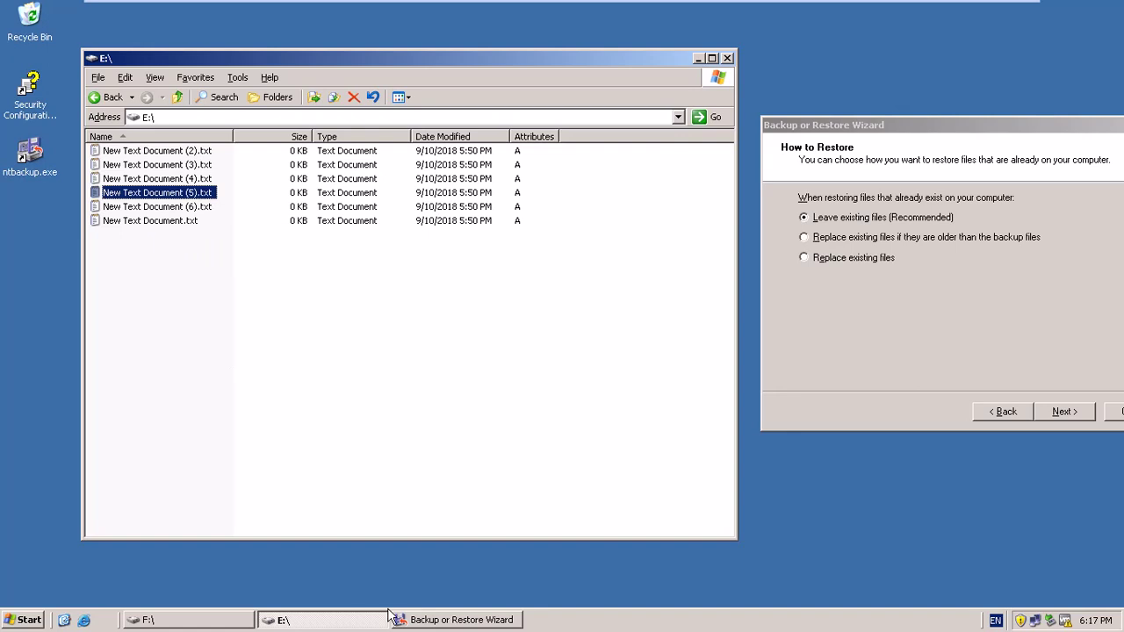
click(426, 620)
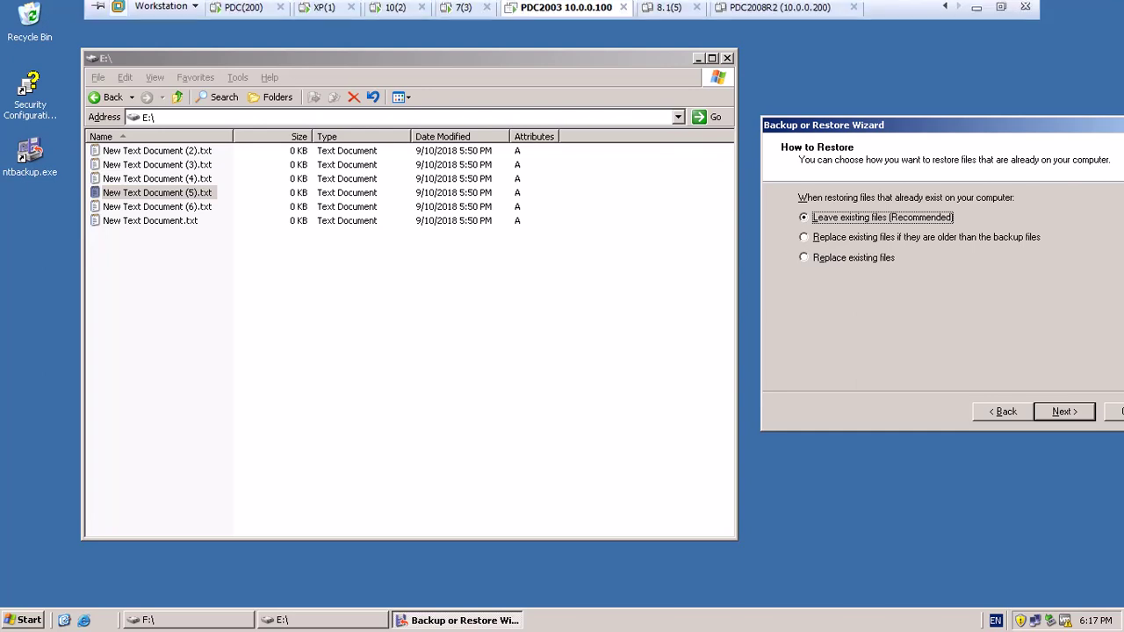
click(864, 262)
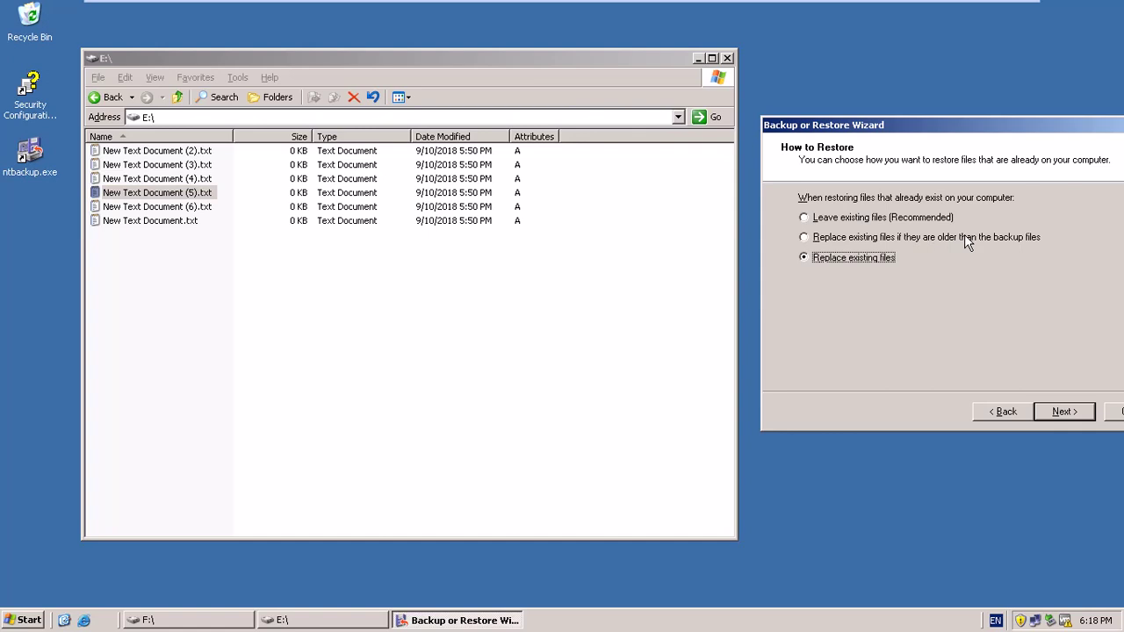
Keep the advanced restore options as they are, run the restore with existing files replaced, and close the finished progress report.
click(1074, 413)
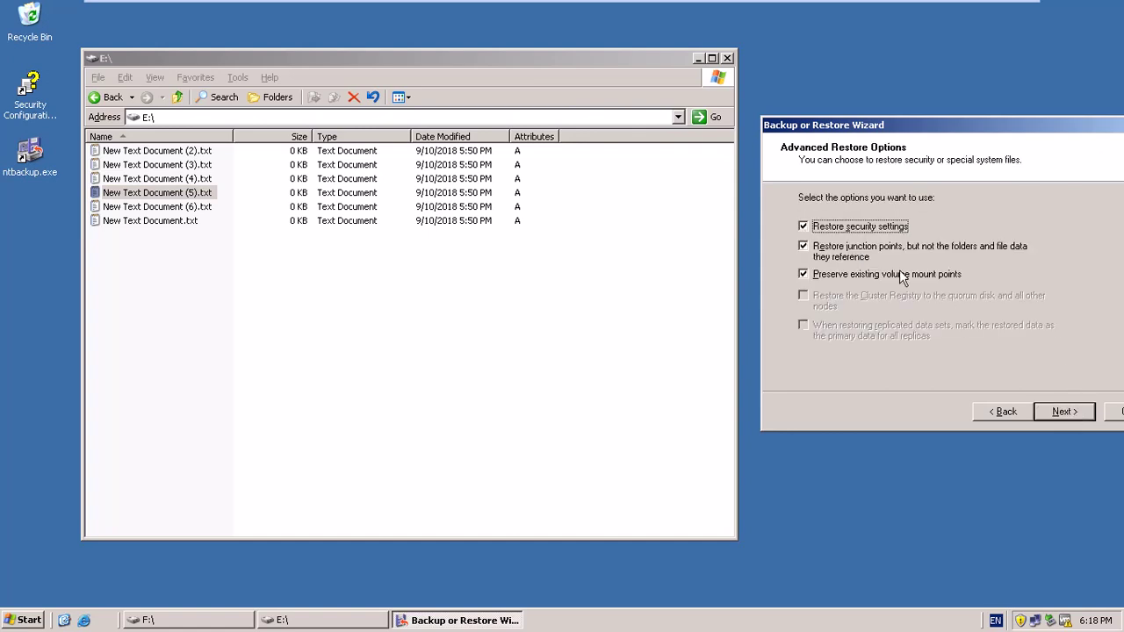
click(1075, 414)
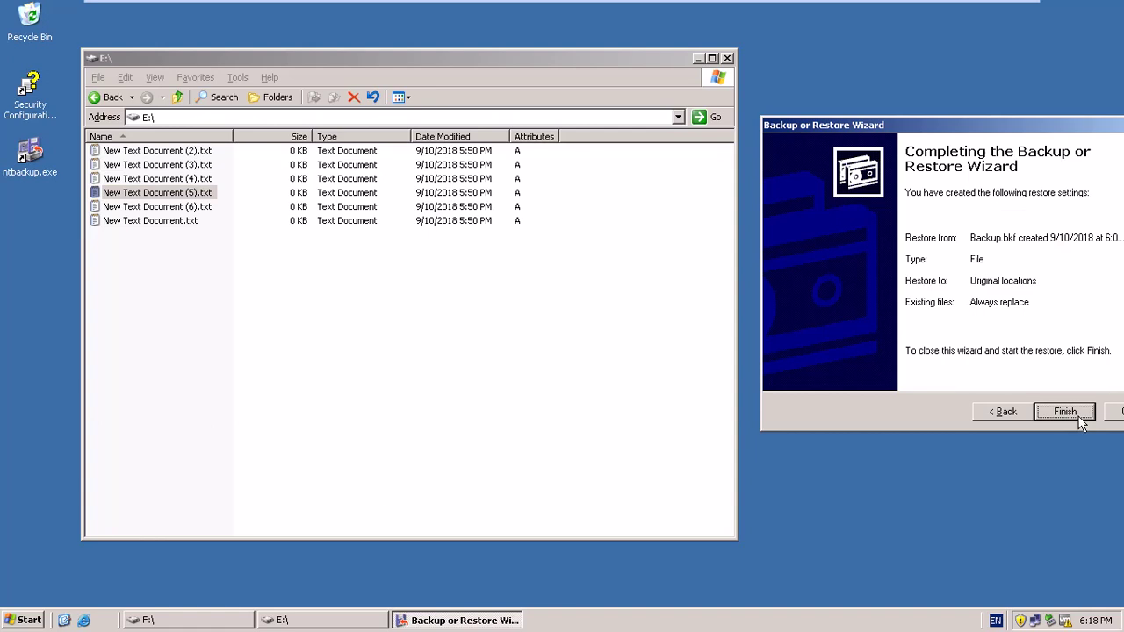
click(1066, 412)
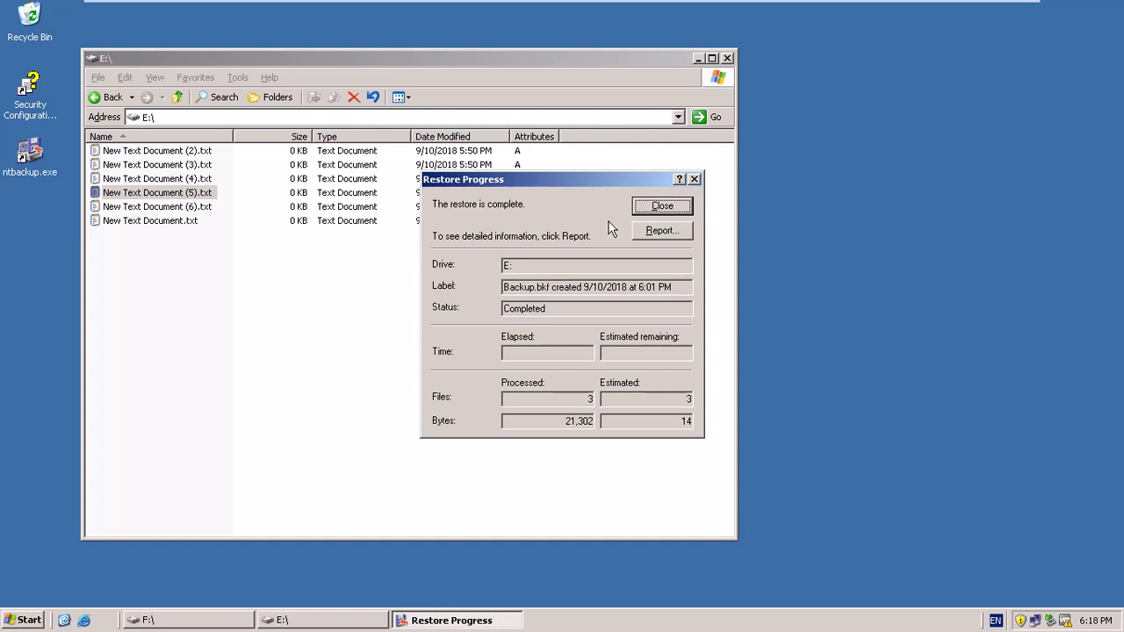
click(663, 206)
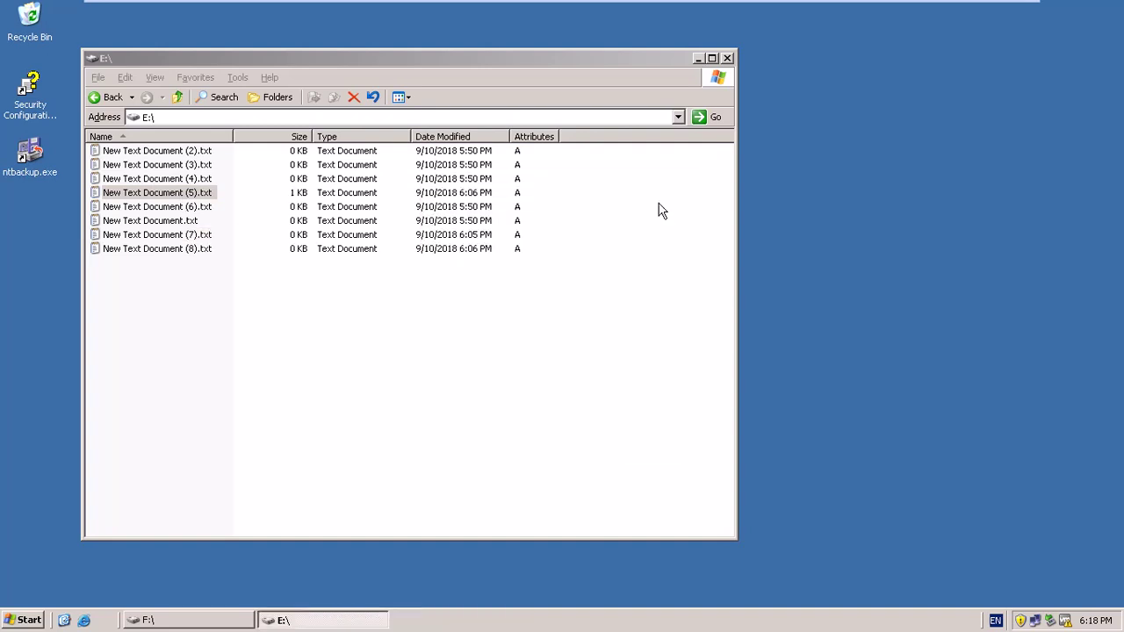
Check the contents of the restored New Text Document (5).txt, review the files on E:, and close the E: window.
double_click(201, 192)
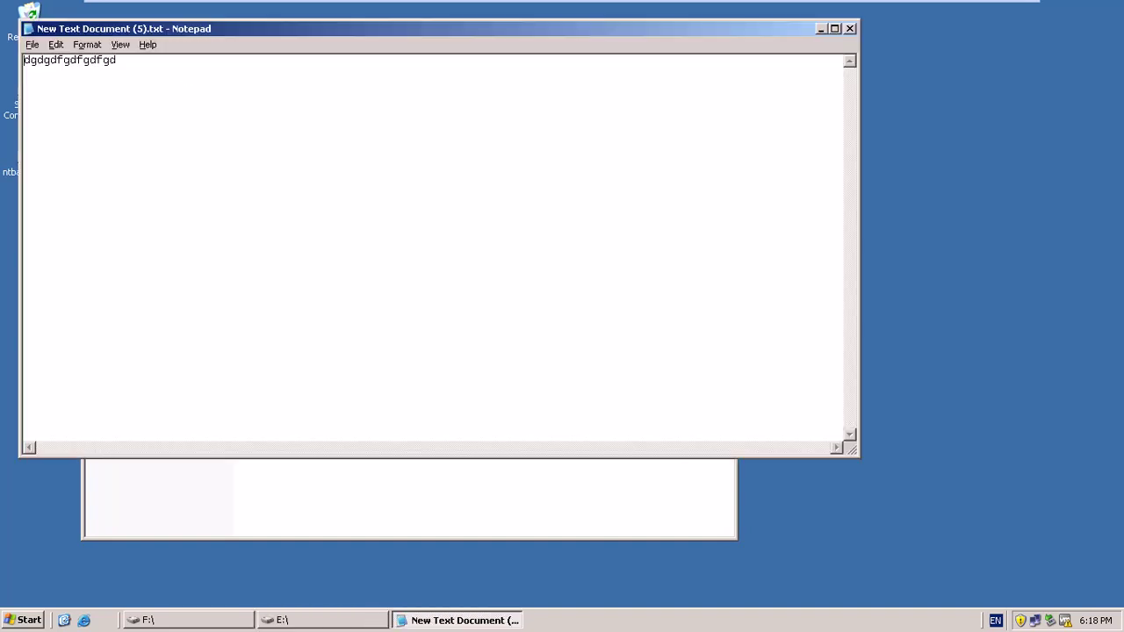
click(849, 28)
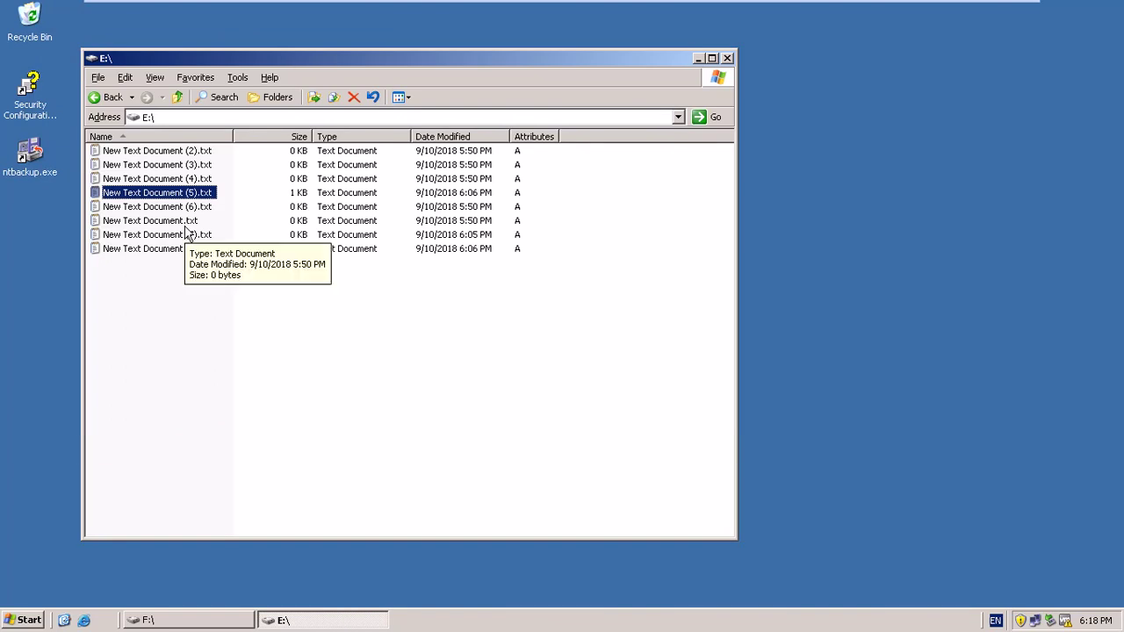
drag(243, 323, 166, 145)
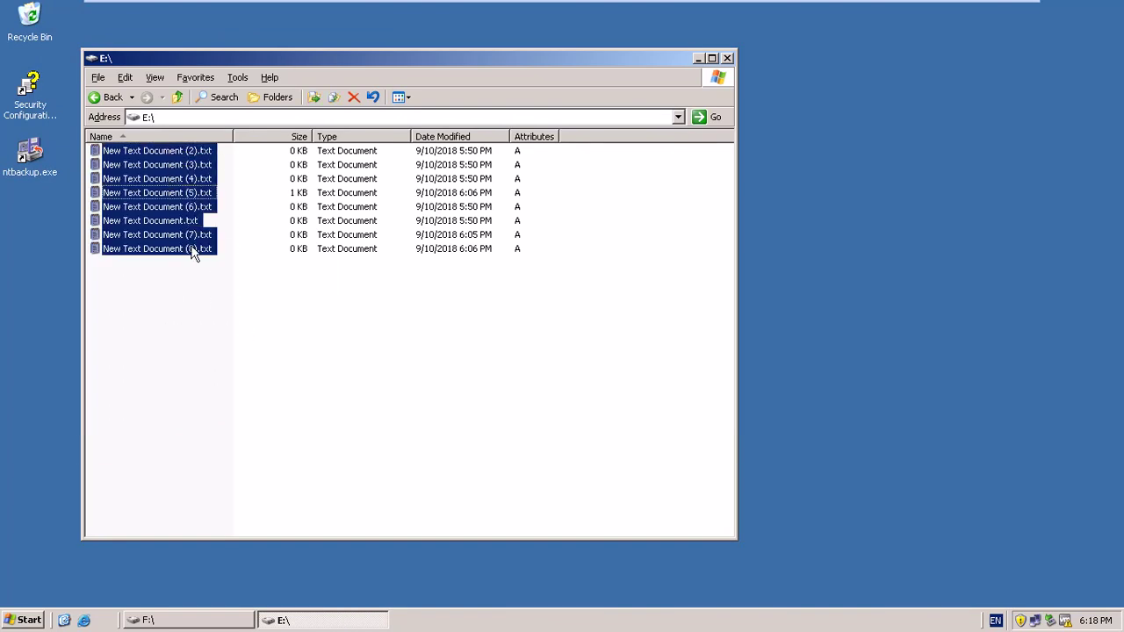
click(392, 401)
click(728, 58)
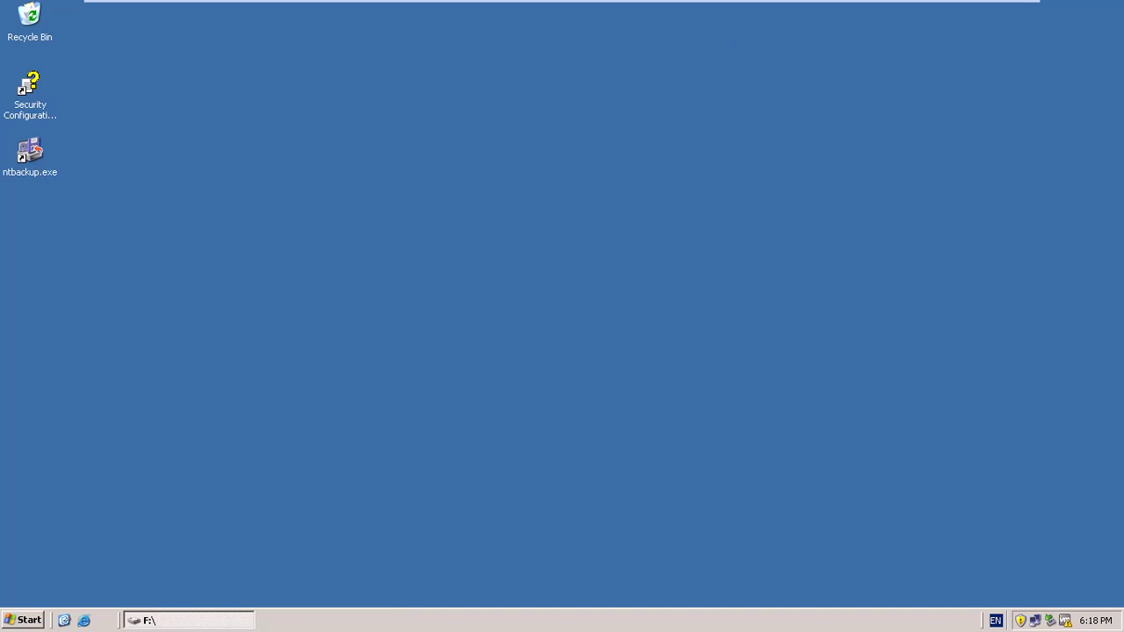
Switch to the SmoothDraw diagram and write "Differential" with the pen below the backup notes, underlining part of the word.
click(975, 11)
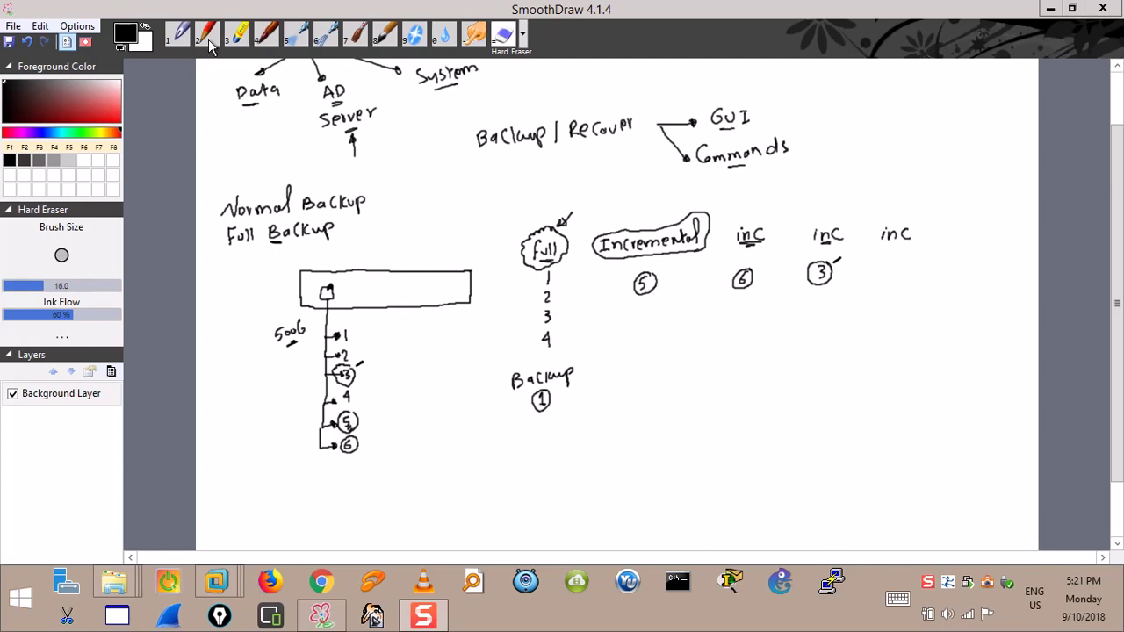
click(181, 35)
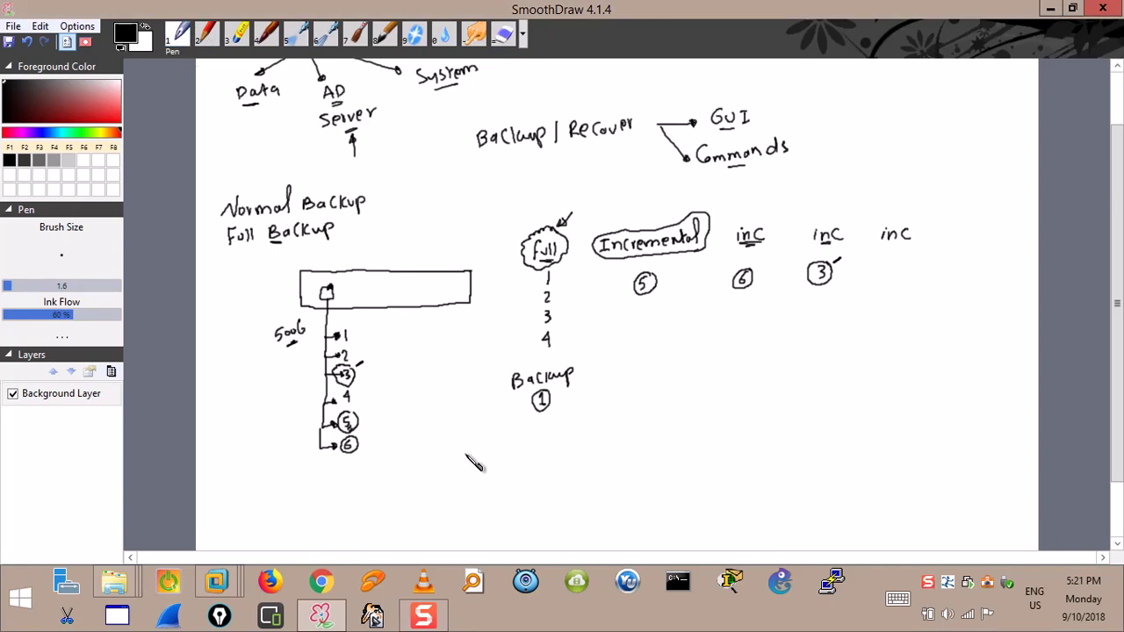
drag(439, 479, 441, 496)
mouse_move(450, 485)
mouse_down()
mouse_move(544, 489)
mouse_move(548, 461)
mouse_up()
drag(462, 498, 489, 497)
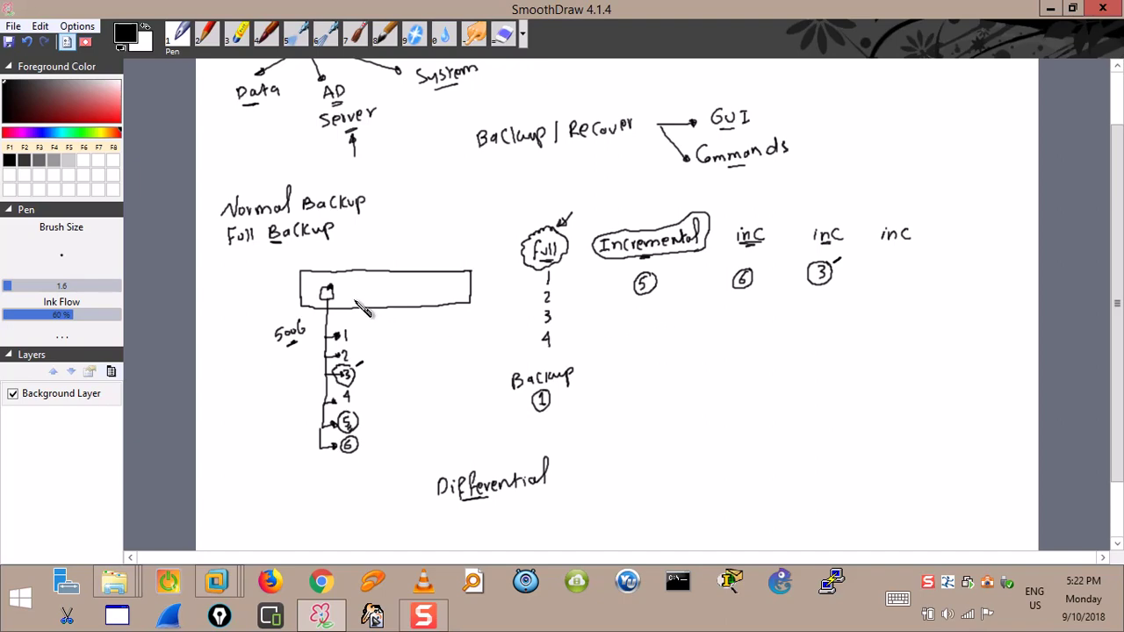
Draw an arrow into the disk rectangle, then erase the incremental columns, the branch numbers and the word "Differential".
mouse_move(389, 248)
mouse_down()
mouse_move(372, 288)
mouse_move(381, 285)
mouse_up()
click(506, 43)
mouse_move(641, 281)
mouse_down()
mouse_move(706, 255)
mouse_move(647, 272)
mouse_move(692, 228)
mouse_move(620, 274)
mouse_move(650, 224)
mouse_move(648, 256)
mouse_move(755, 237)
mouse_move(745, 241)
mouse_move(760, 259)
mouse_move(848, 214)
mouse_move(821, 254)
mouse_move(824, 290)
mouse_move(897, 217)
mouse_move(905, 239)
mouse_up()
mouse_move(562, 452)
mouse_down()
mouse_move(481, 494)
mouse_move(451, 489)
mouse_move(349, 336)
mouse_move(357, 449)
mouse_move(366, 431)
mouse_move(367, 447)
mouse_up()
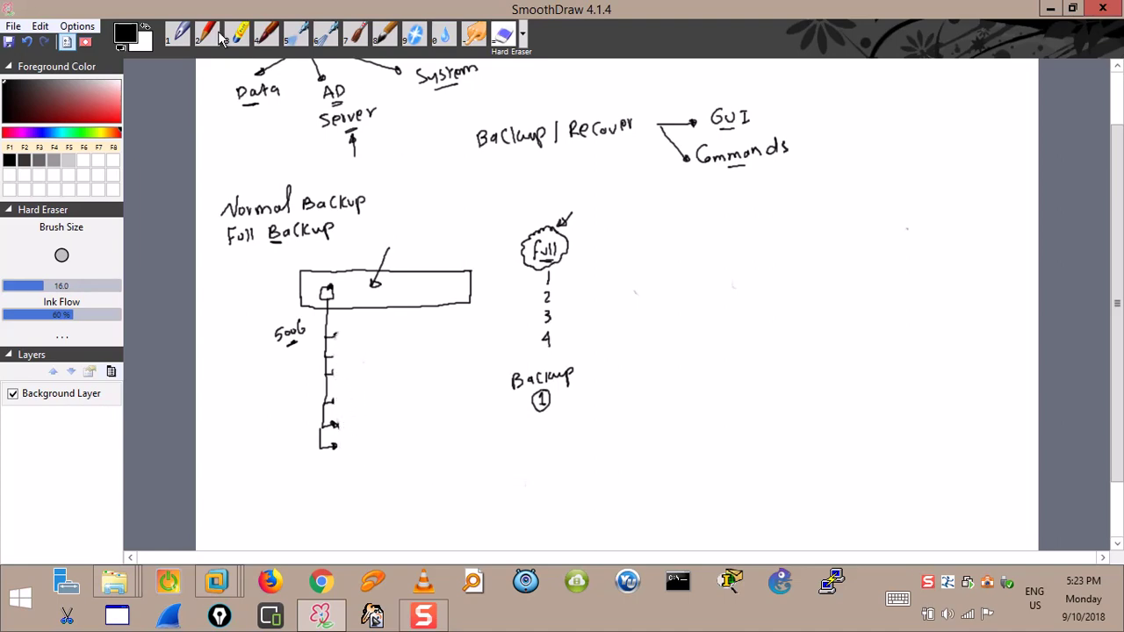
Number the first five branches under the disk rectangle 1 to 5 with the pen.
key(1)
drag(343, 324, 347, 405)
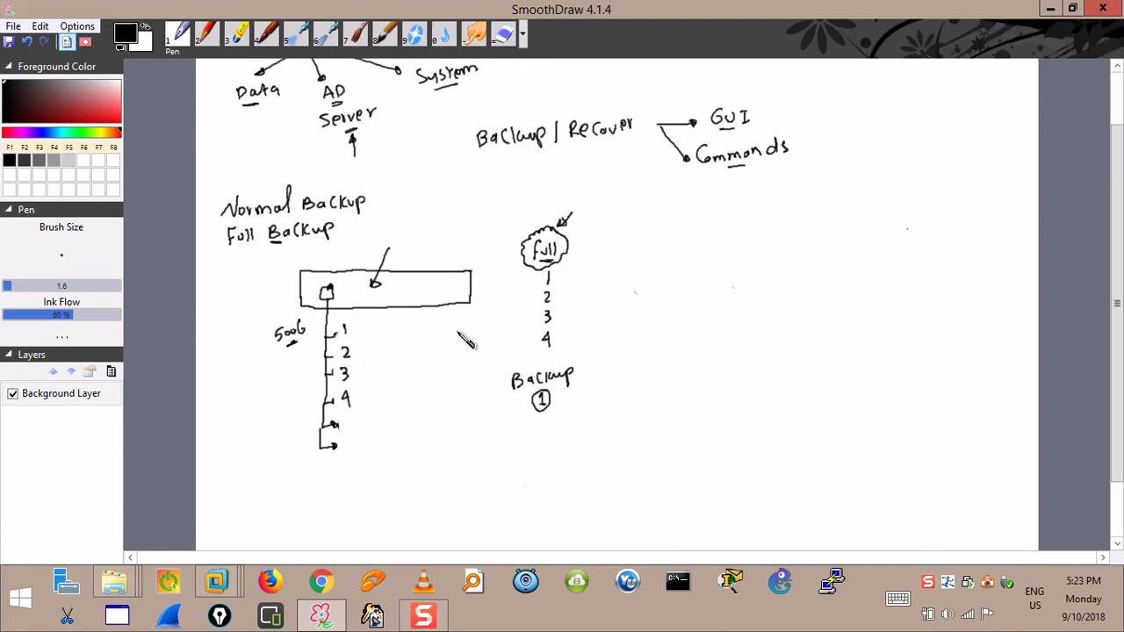
drag(350, 419, 346, 430)
Add an underlined "Diff" column beside Full, circle branch 5 with an arrow to A, and write a circled 5 under the heading.
mouse_move(617, 239)
mouse_down()
mouse_move(617, 250)
mouse_move(642, 246)
mouse_move(625, 255)
mouse_up()
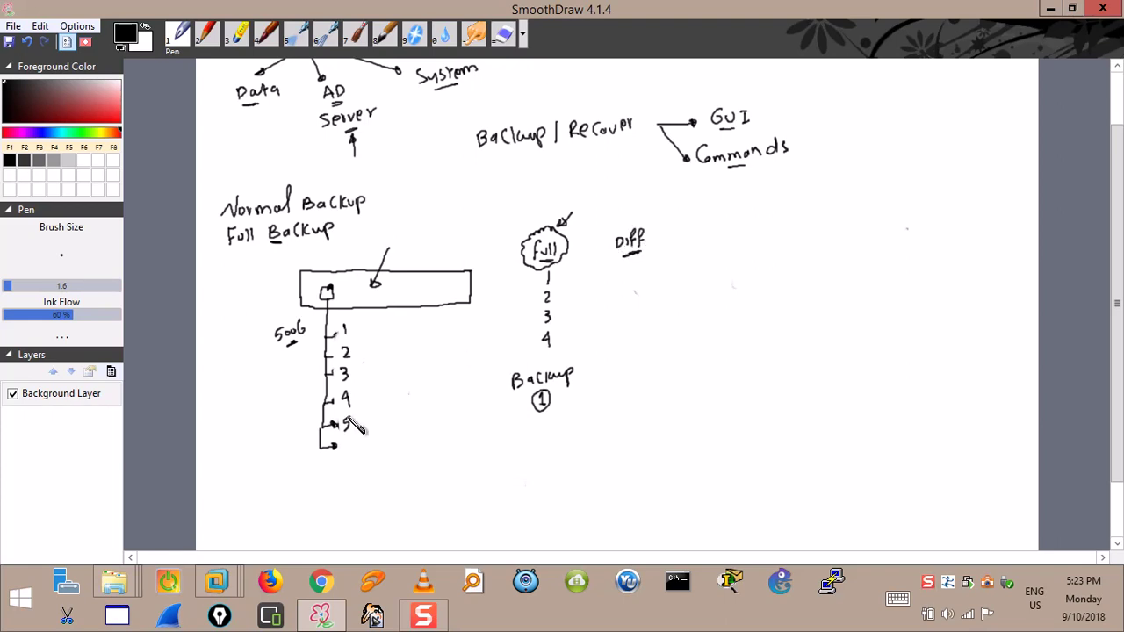
mouse_move(351, 421)
mouse_down()
mouse_move(336, 427)
mouse_move(386, 415)
mouse_up()
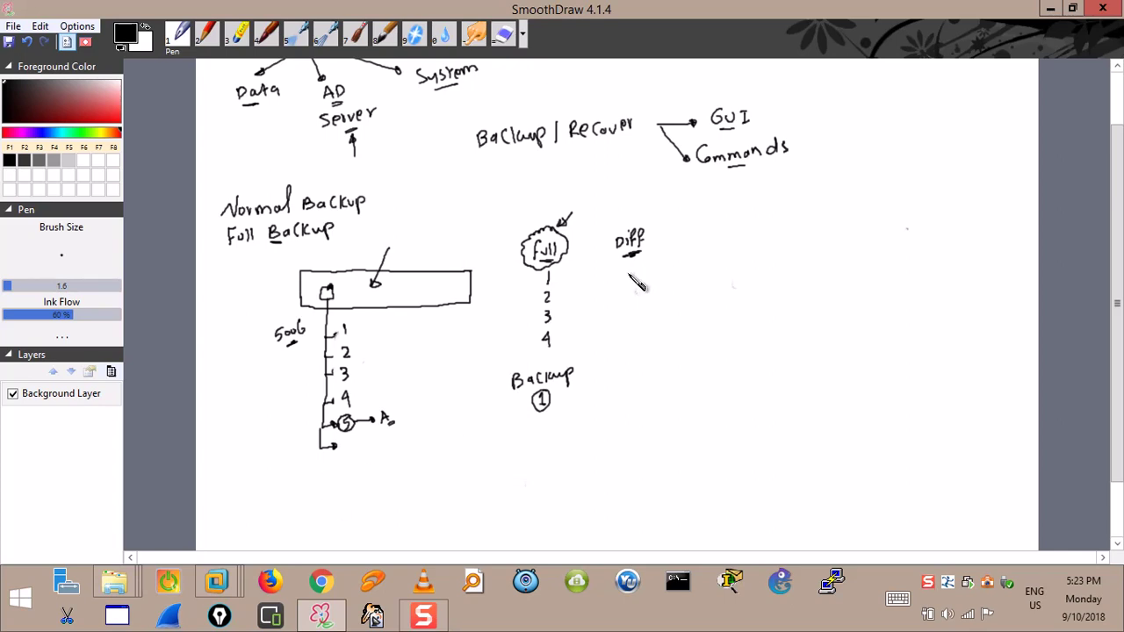
drag(633, 276, 634, 274)
Add a circled 6 with an arrow to A on the last branch, and a second "Diff" column listing circled 5 and 6.
mouse_move(353, 439)
mouse_down()
mouse_move(342, 450)
mouse_move(355, 439)
mouse_move(396, 448)
mouse_up()
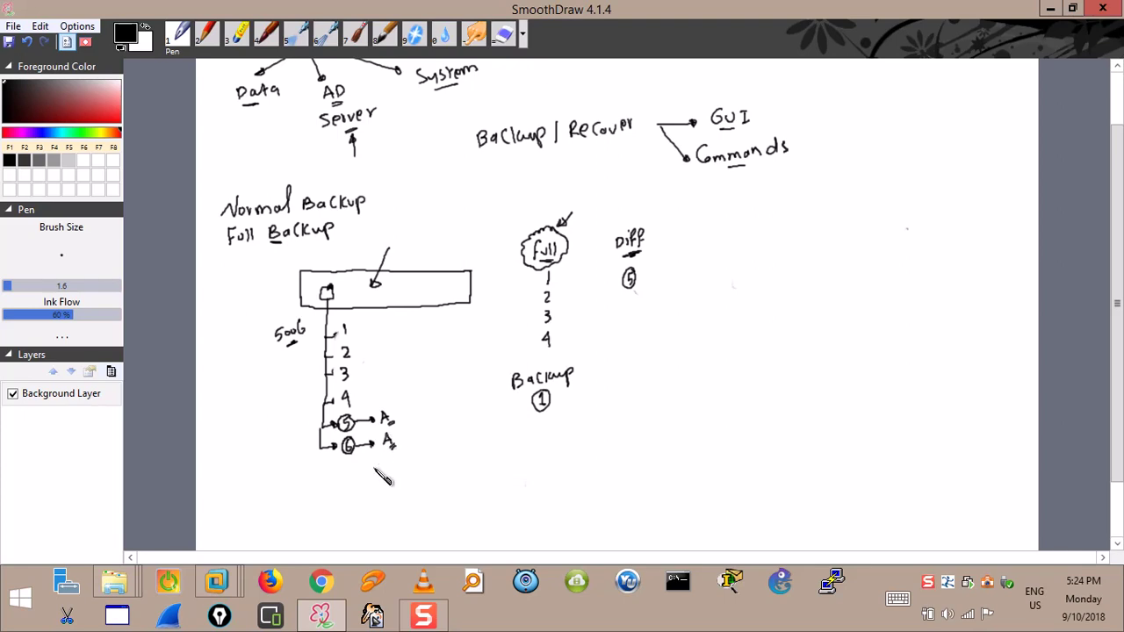
mouse_move(690, 232)
mouse_down()
mouse_move(692, 243)
mouse_move(714, 237)
mouse_up()
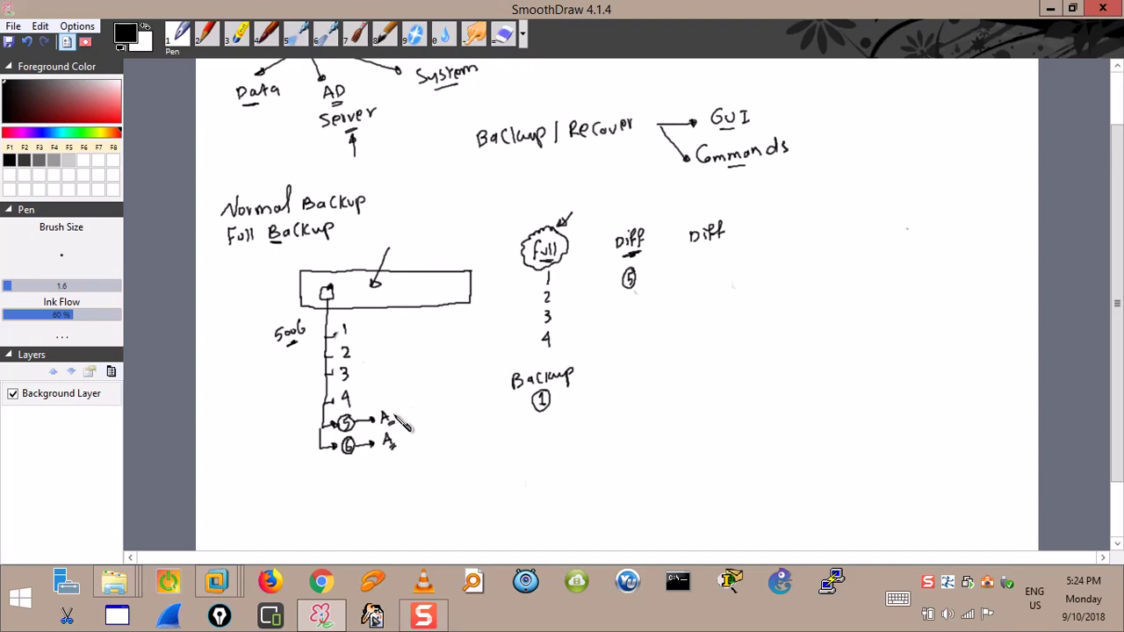
mouse_move(716, 270)
mouse_down()
mouse_move(702, 253)
mouse_move(716, 269)
mouse_move(701, 289)
mouse_move(715, 279)
mouse_up()
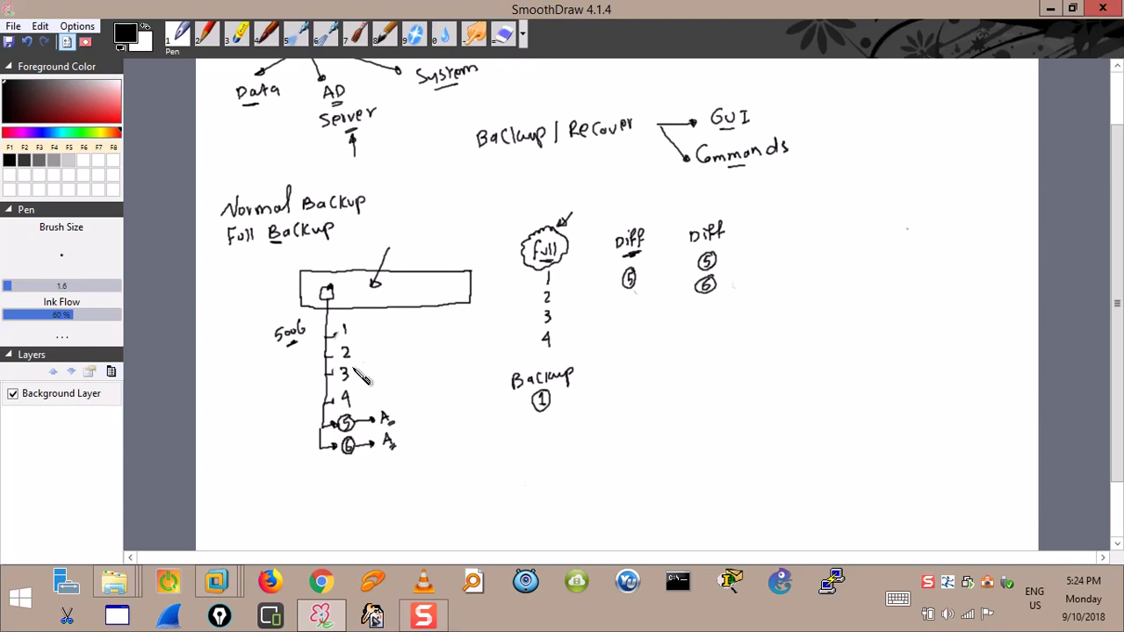
Circle branch 3 with a tick and an arrow to A, and add a third "Diff" column listing circled 3, 5 and 6.
mouse_move(351, 367)
mouse_down()
mouse_move(338, 383)
mouse_move(356, 362)
mouse_move(396, 376)
mouse_up()
click(379, 370)
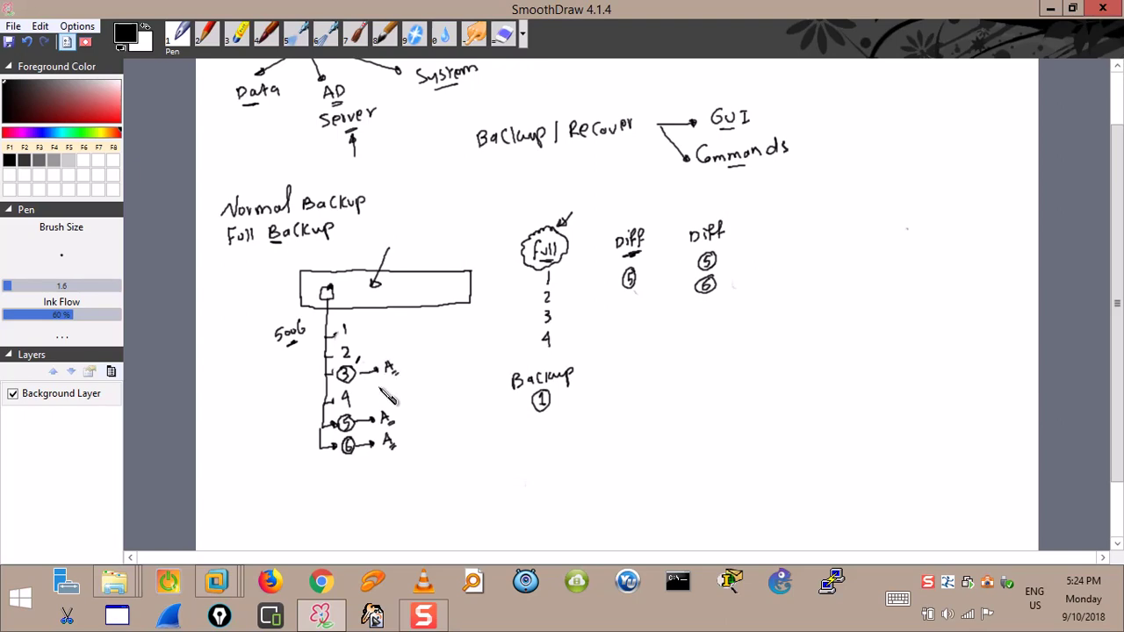
mouse_move(774, 221)
mouse_down()
mouse_move(804, 230)
mouse_move(789, 258)
mouse_move(810, 243)
mouse_move(790, 301)
mouse_move(801, 320)
mouse_up()
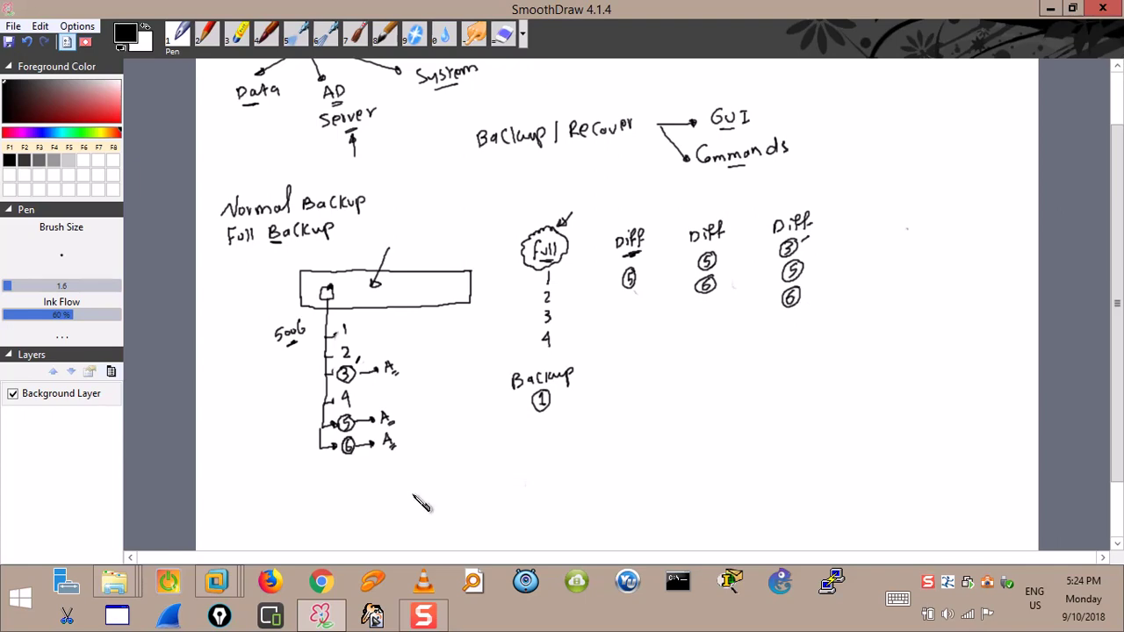
Draw a dashed continuation after the third column, leading to a final underlined "Diff" heading with a long dashed vertical line beneath it.
click(837, 261)
click(848, 261)
drag(865, 260, 888, 259)
mouse_move(920, 214)
mouse_down()
mouse_move(922, 226)
mouse_move(949, 220)
mouse_move(947, 230)
mouse_up()
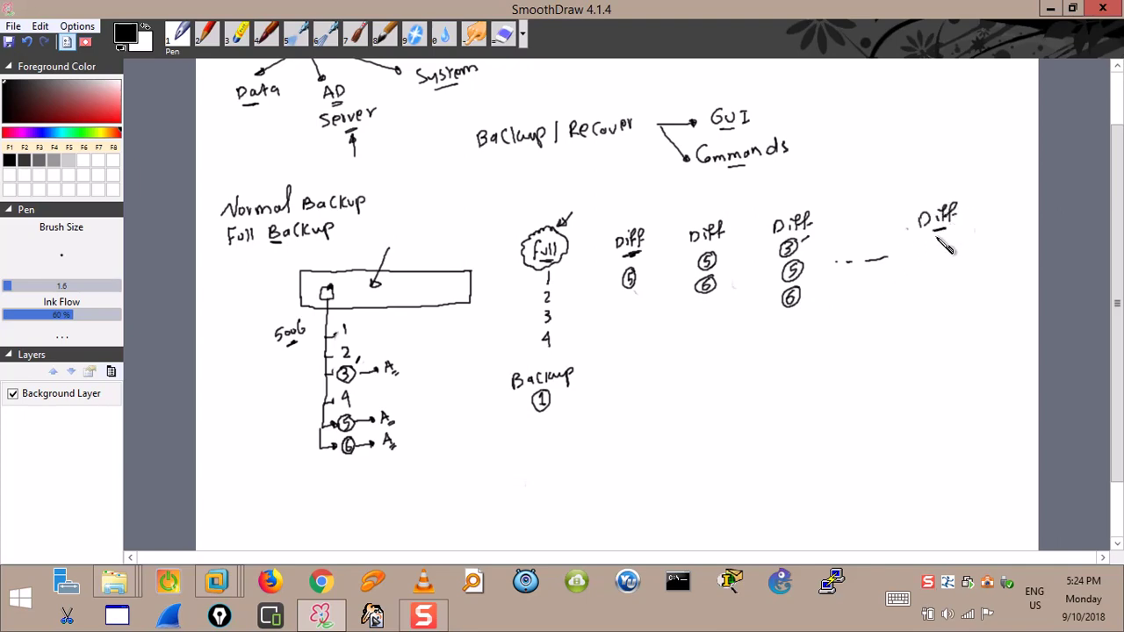
click(942, 242)
click(941, 252)
click(942, 261)
drag(942, 272, 940, 386)
drag(939, 395, 934, 419)
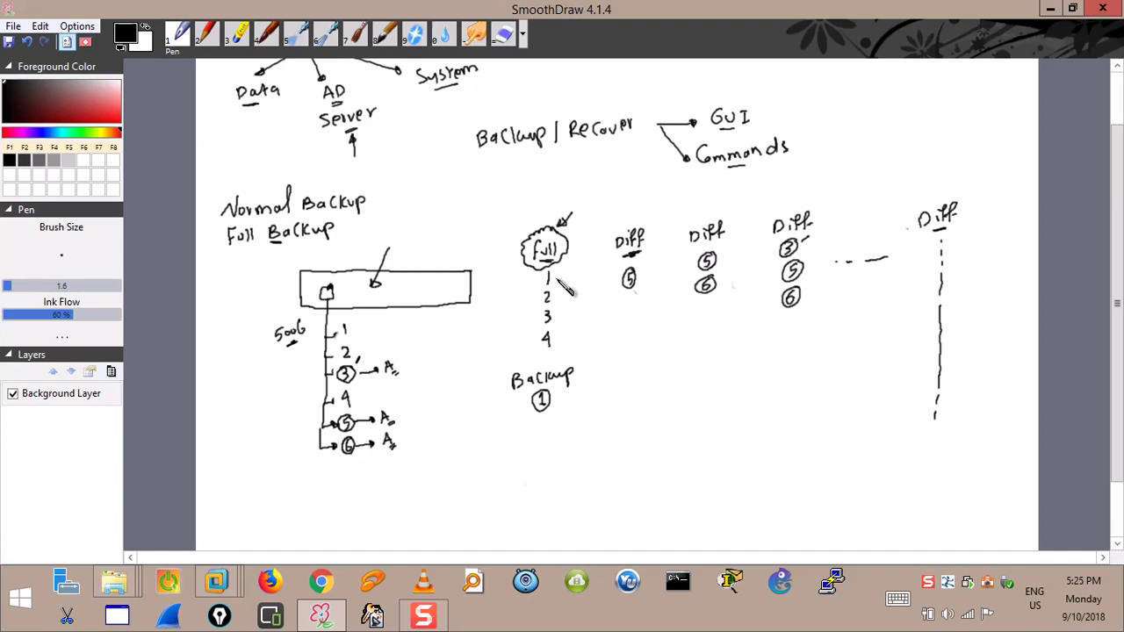
Point arrows at Full and the final Diff, and outline the intermediate Diff columns as one group.
drag(538, 209, 543, 227)
mouse_move(954, 179)
mouse_down()
mouse_move(898, 222)
mouse_move(841, 301)
mouse_move(653, 307)
mouse_move(600, 226)
mouse_move(899, 206)
mouse_up()
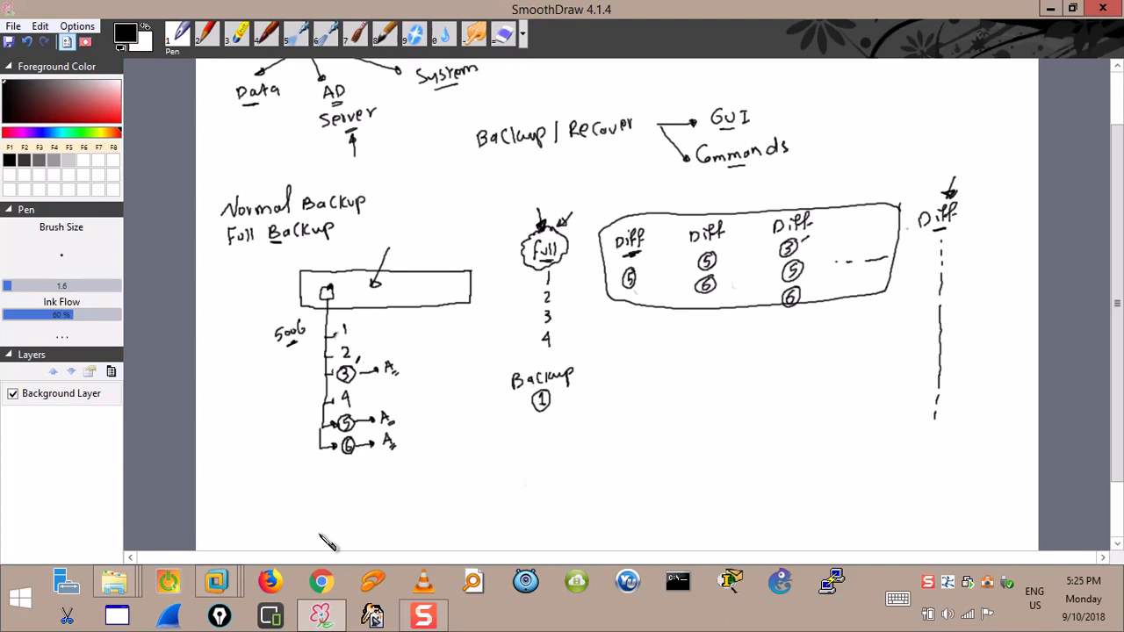
drag(962, 183, 951, 204)
Cross out the first two Diff columns, each with an arrow from the following column, and tick below the second one.
mouse_move(705, 204)
mouse_down()
mouse_move(717, 224)
mouse_move(634, 216)
mouse_move(626, 295)
mouse_up()
drag(708, 306, 685, 315)
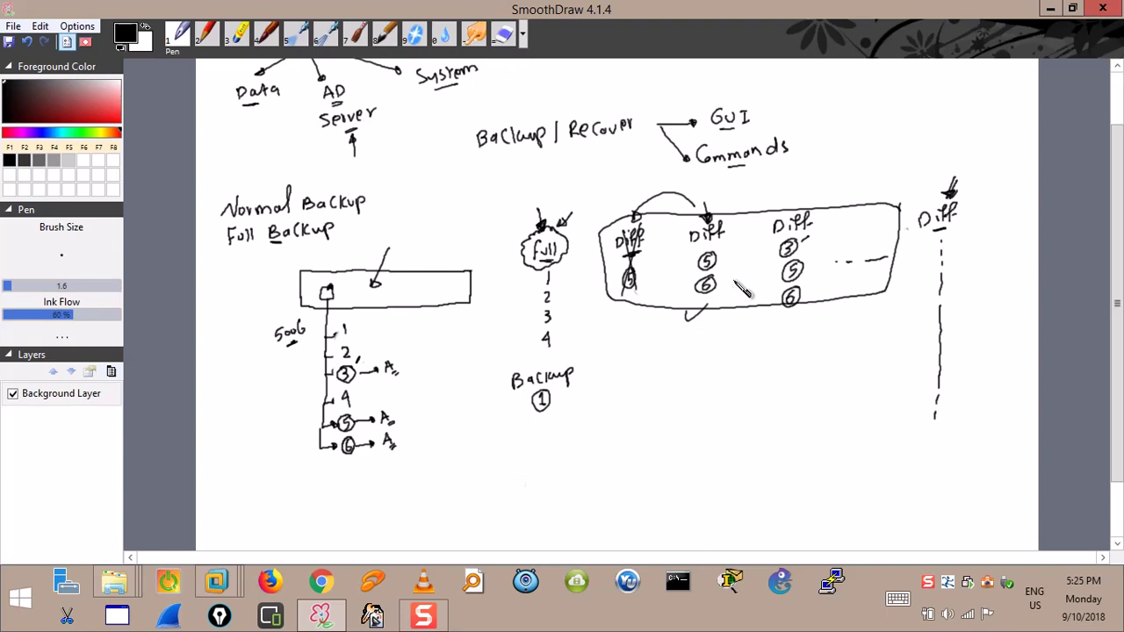
mouse_move(718, 218)
mouse_down()
mouse_move(694, 297)
mouse_move(732, 286)
mouse_up()
drag(766, 205, 722, 214)
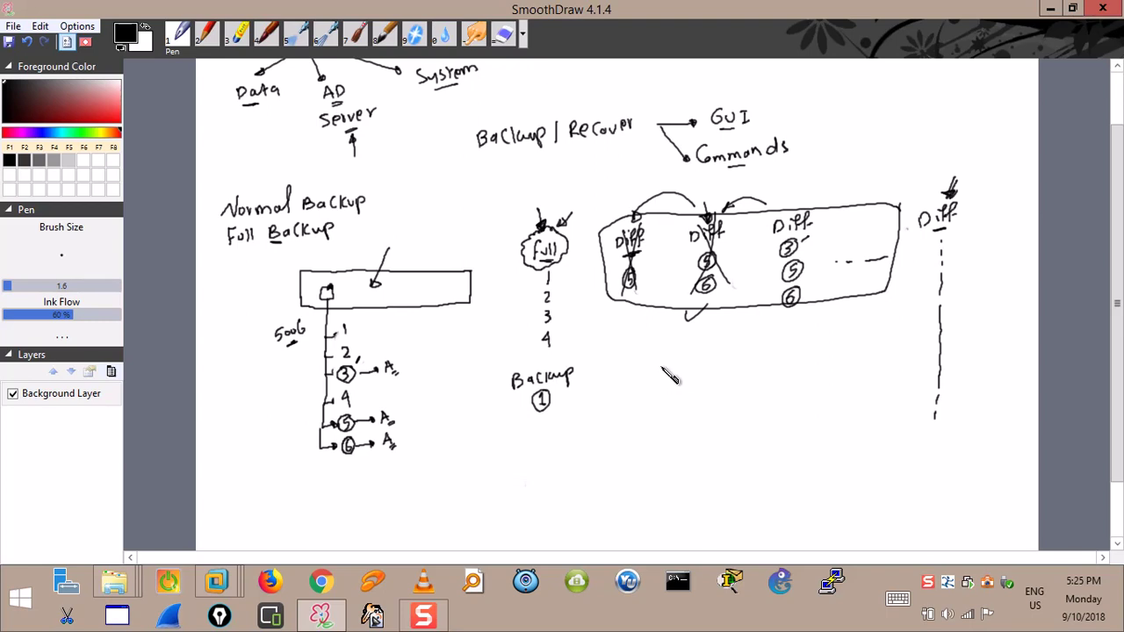
Write underlined "Full" and "Diff" below the grouped columns and circle "Diff".
mouse_move(657, 359)
mouse_down()
mouse_move(657, 377)
mouse_move(686, 378)
mouse_move(750, 364)
mouse_up()
mouse_move(754, 357)
mouse_down()
mouse_move(760, 347)
mouse_move(754, 368)
mouse_move(766, 367)
mouse_up()
mouse_move(754, 357)
mouse_down()
mouse_move(778, 355)
mouse_move(738, 370)
mouse_move(790, 351)
mouse_up()
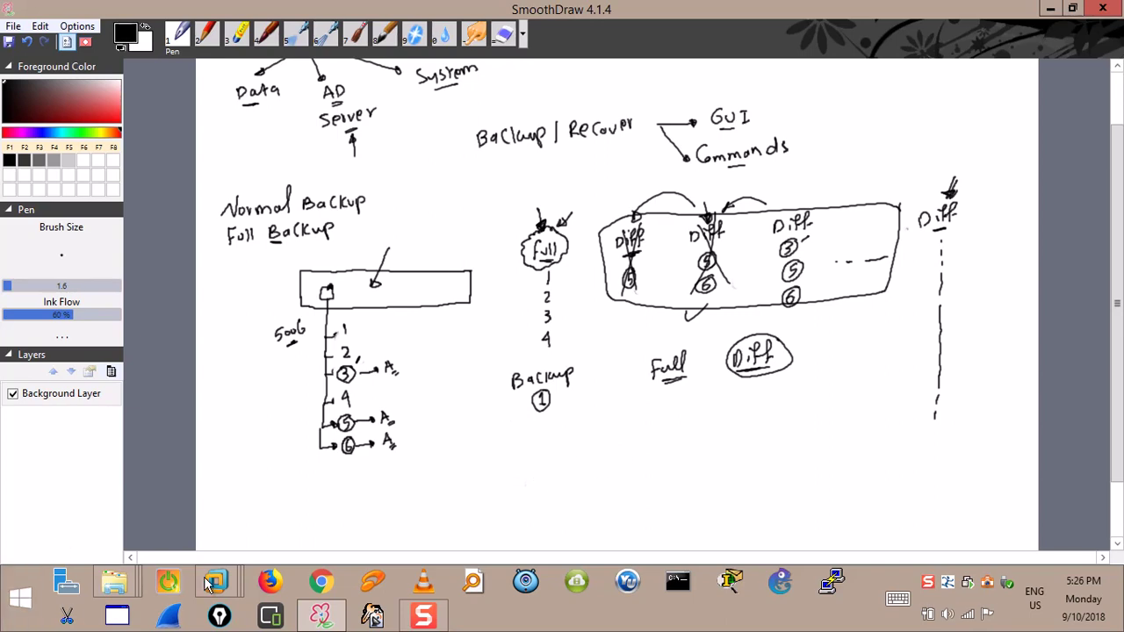
Switch to the PDC2003 10.0.0.100 virtual machine, look through the list of Administrative Tools, and dismiss it.
mouse_move(220, 585)
click(773, 494)
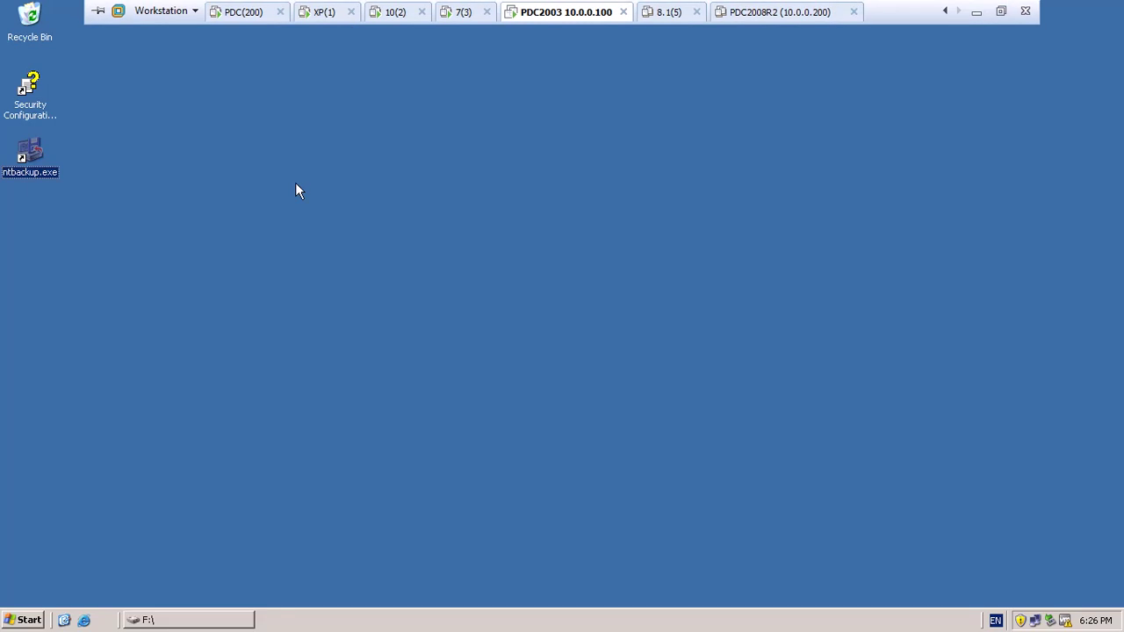
right_click(231, 200)
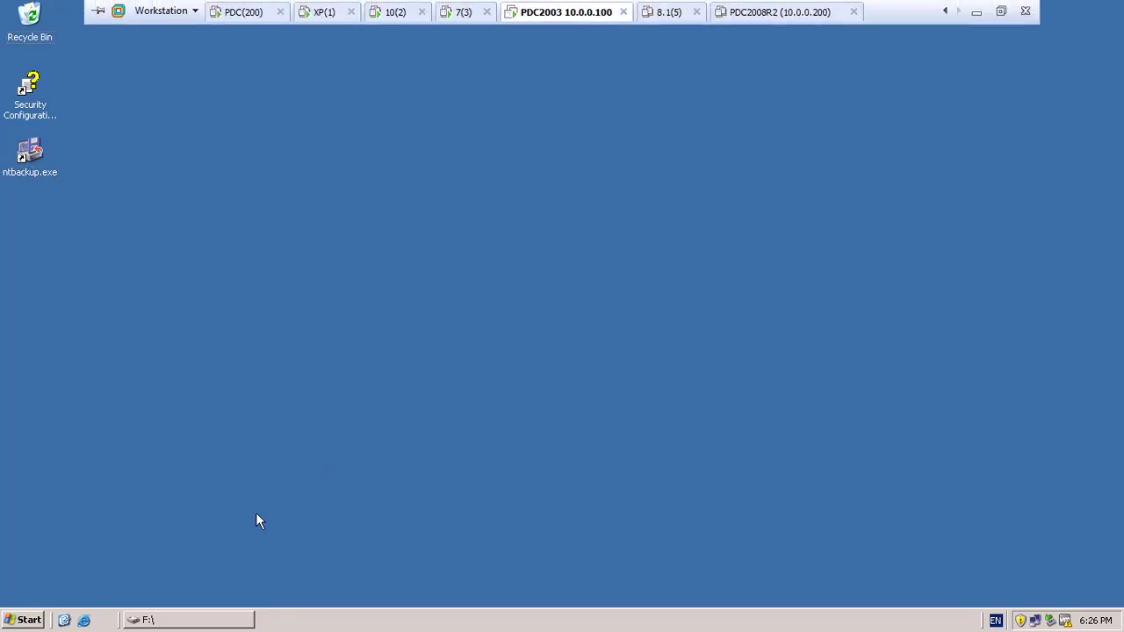
click(31, 620)
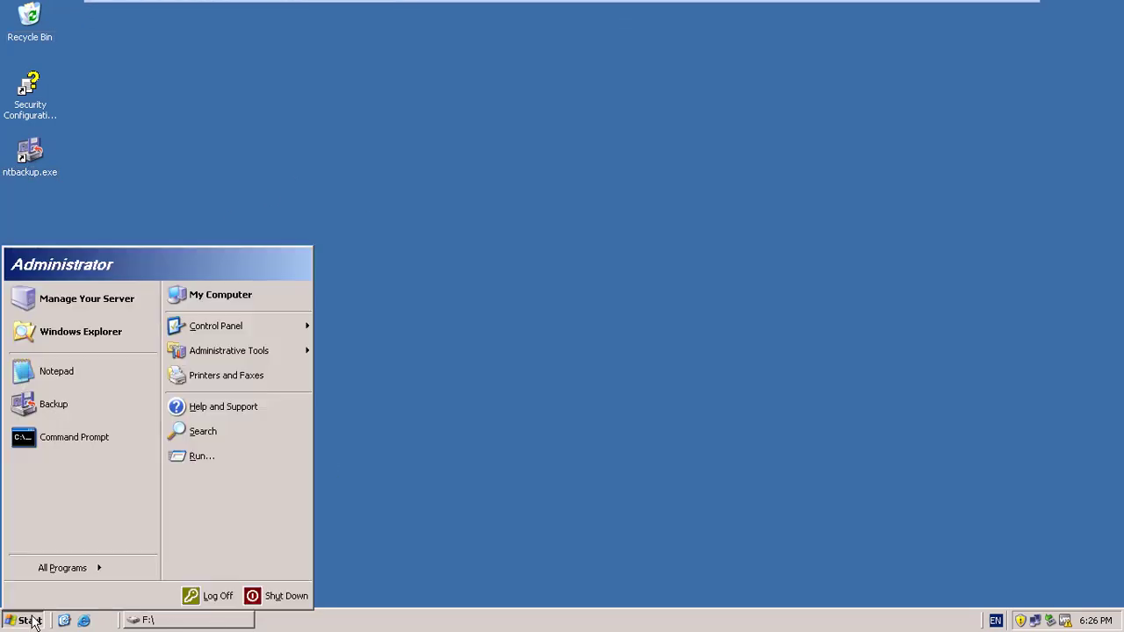
mouse_move(249, 351)
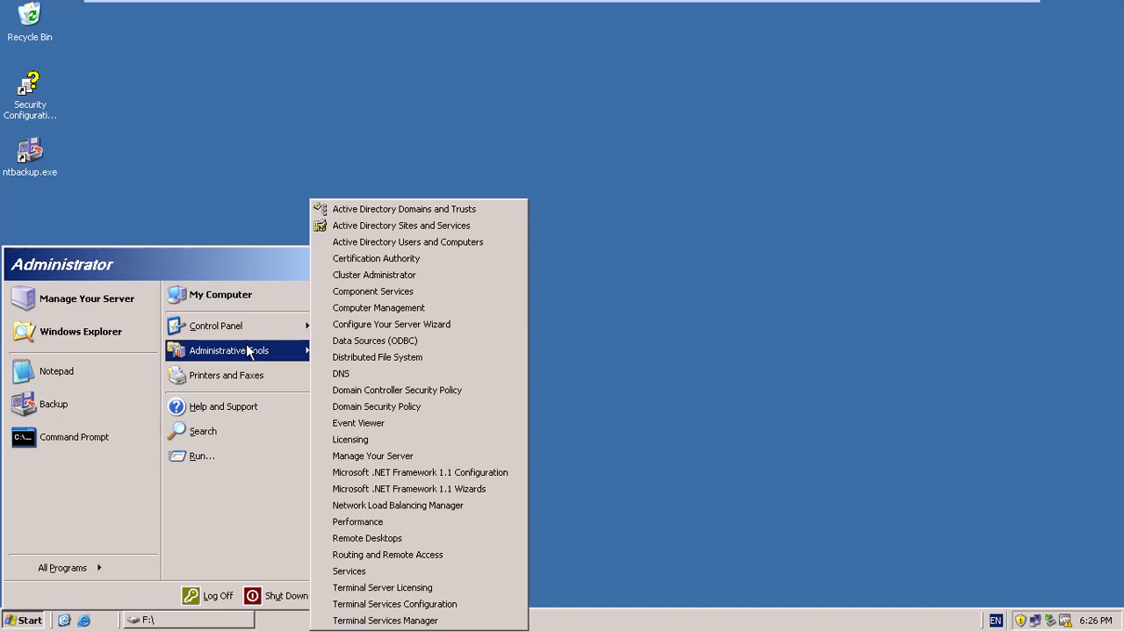
click(422, 113)
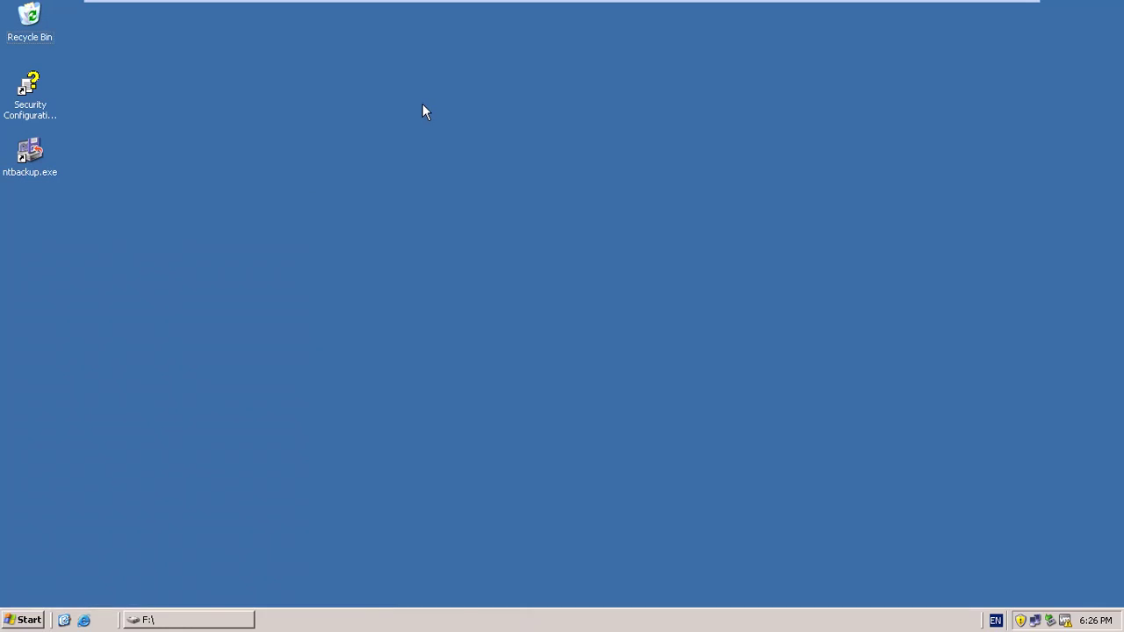
Leave the virtual machine, bring up the "6- Disaster Recovery Tools" folder in File Explorer, and open the Backup4all.Professional.v4.4.218-DOA folder.
mouse_move(424, 3)
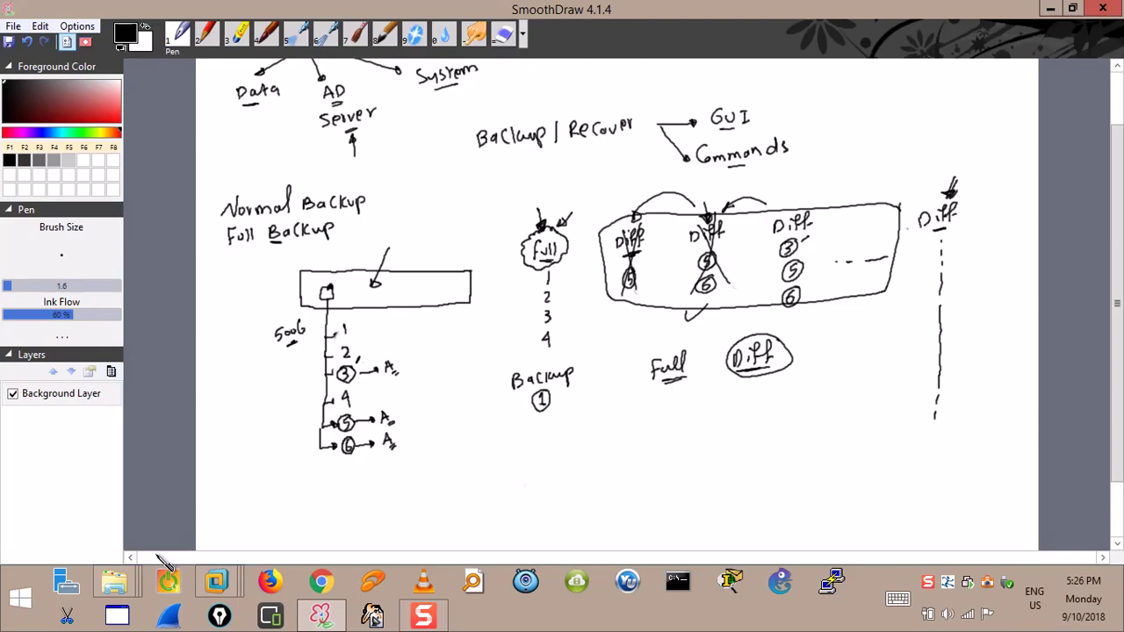
mouse_move(130, 587)
mouse_move(263, 497)
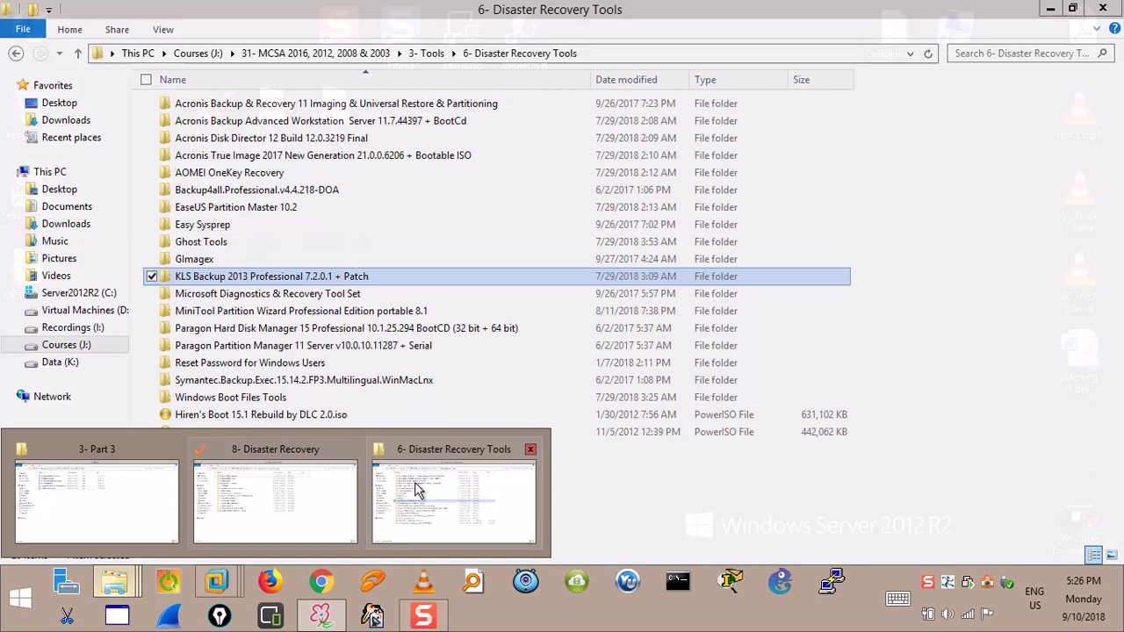
click(426, 496)
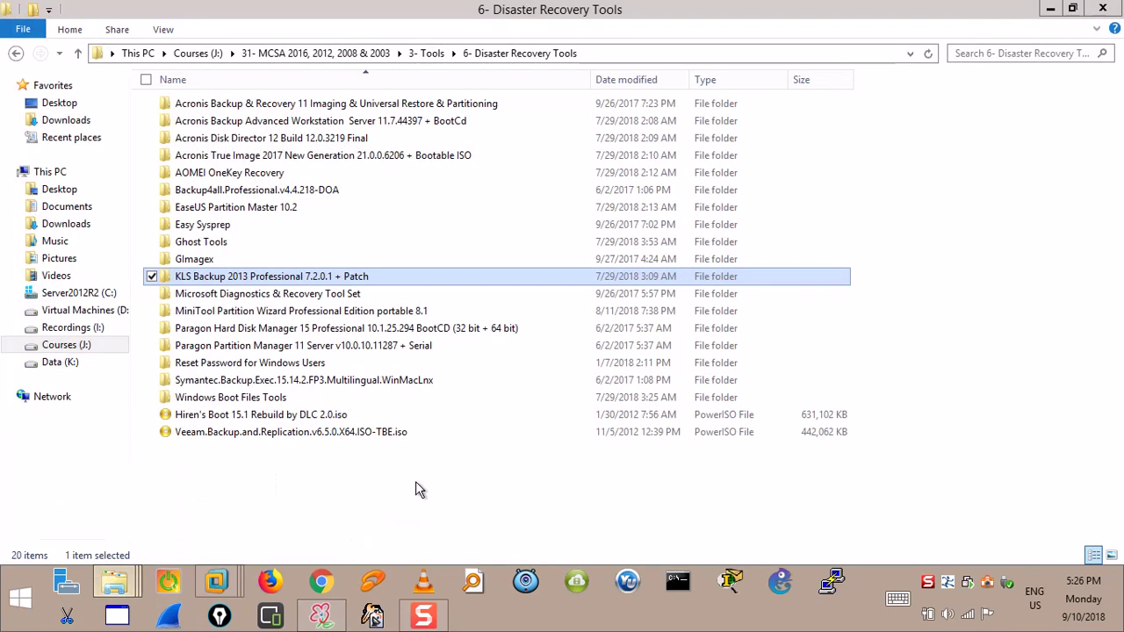
click(230, 198)
double_click(231, 200)
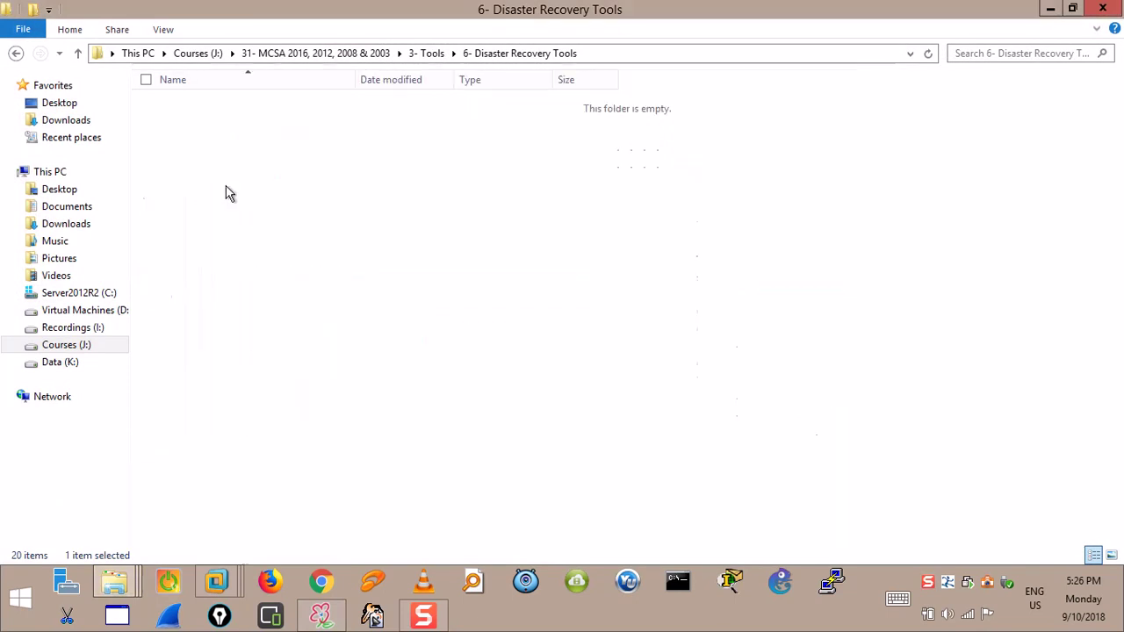
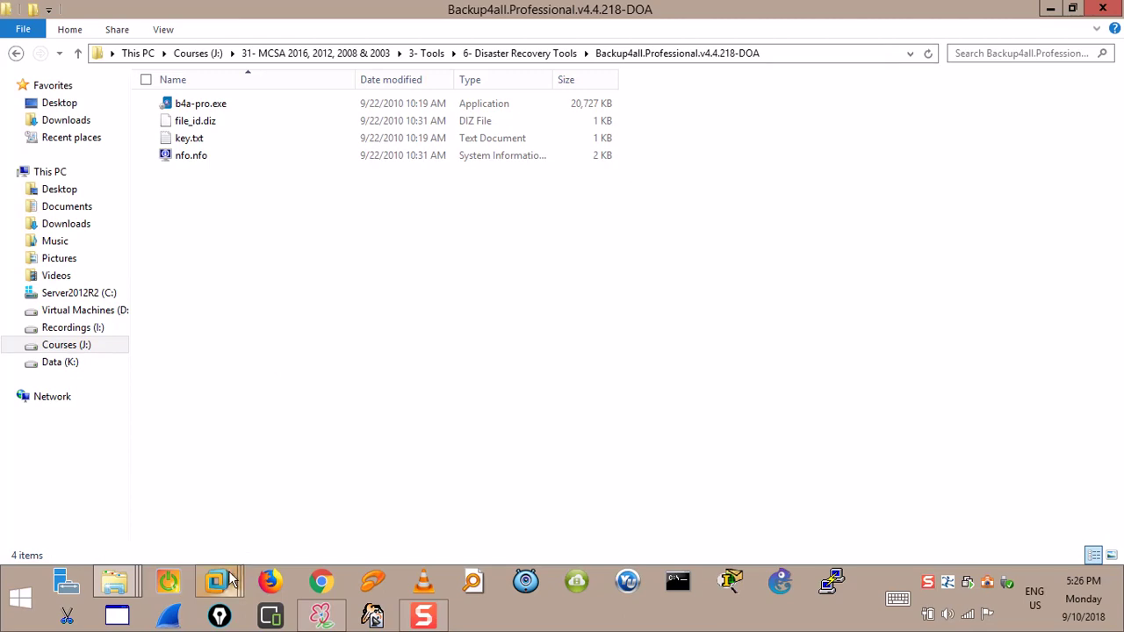
Switch to the PDC2003 10.0.0.100 virtual machine, minimize its F: window, and open the E: drive from My Computer.
mouse_move(227, 575)
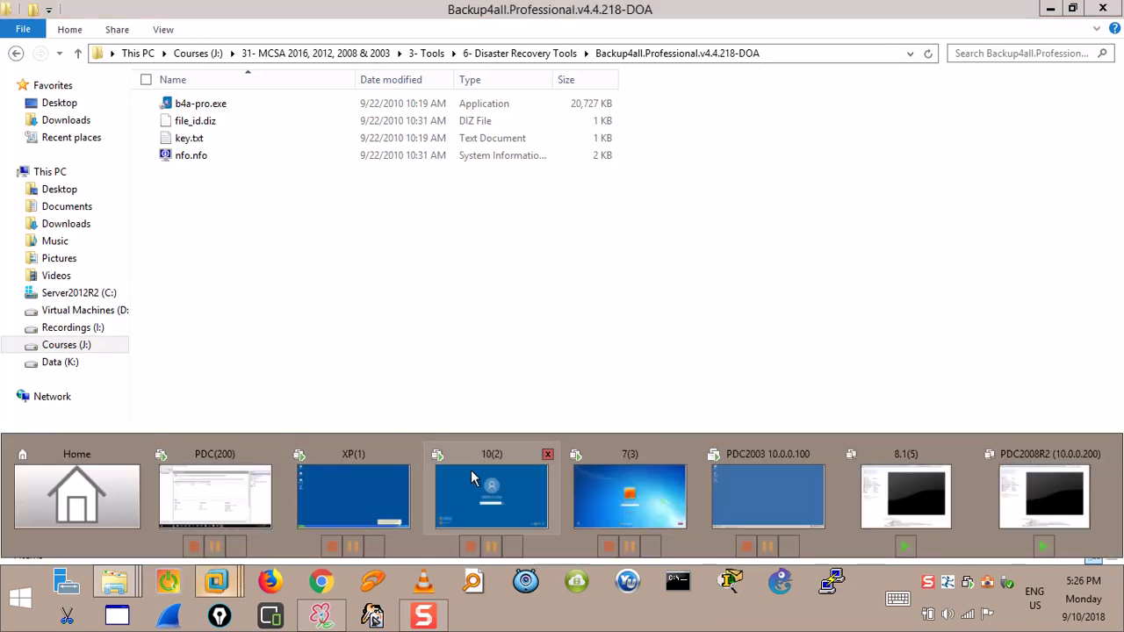
click(784, 497)
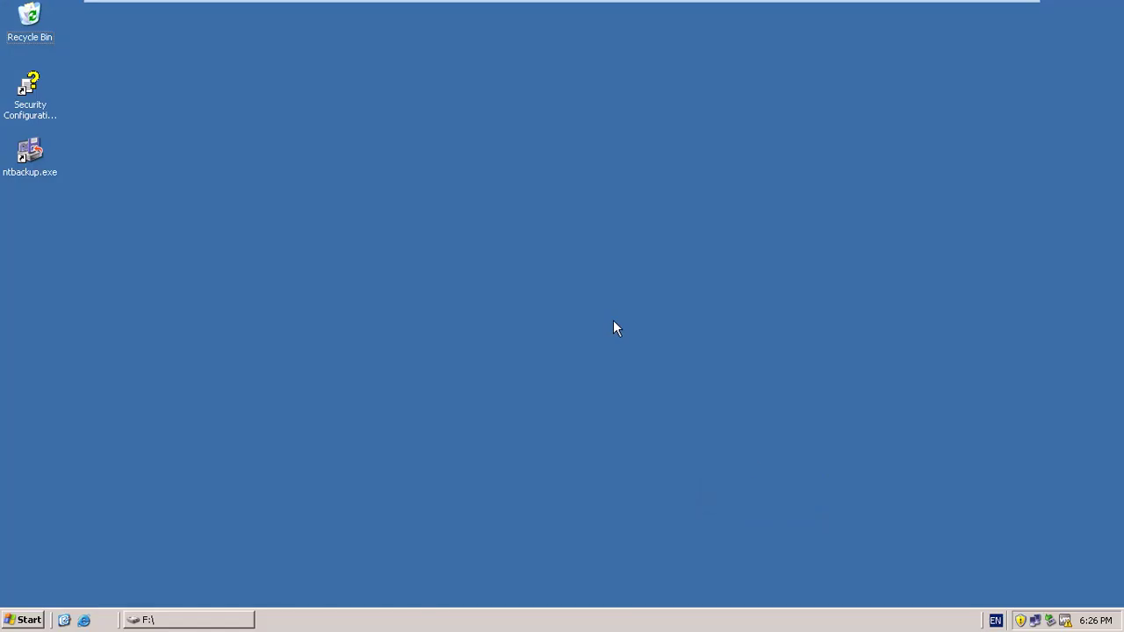
click(207, 618)
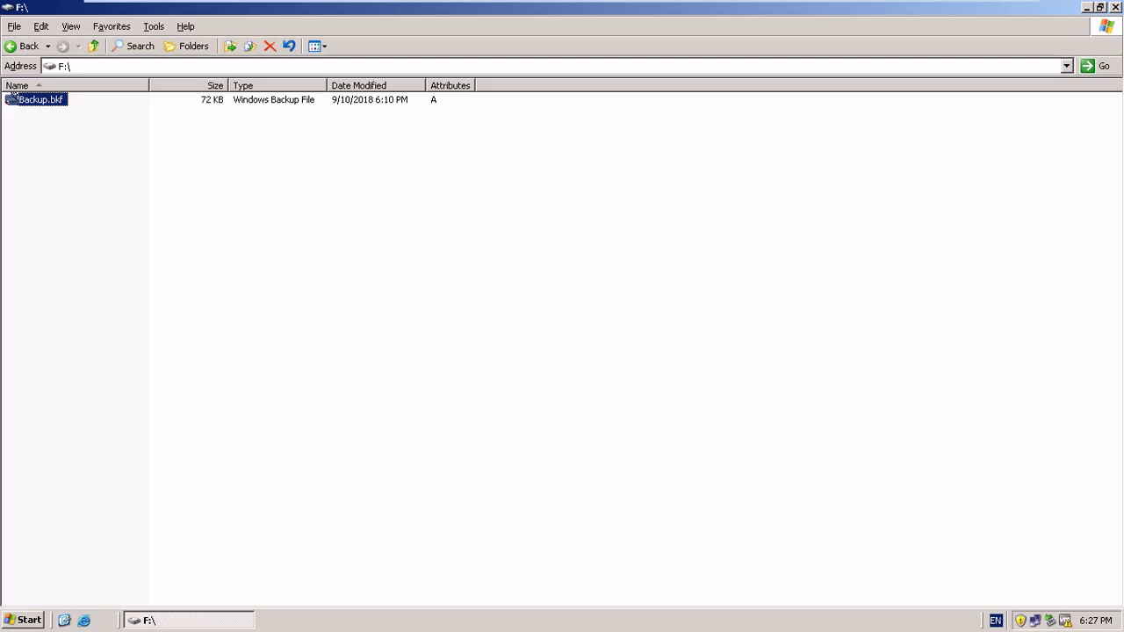
click(1086, 7)
click(26, 620)
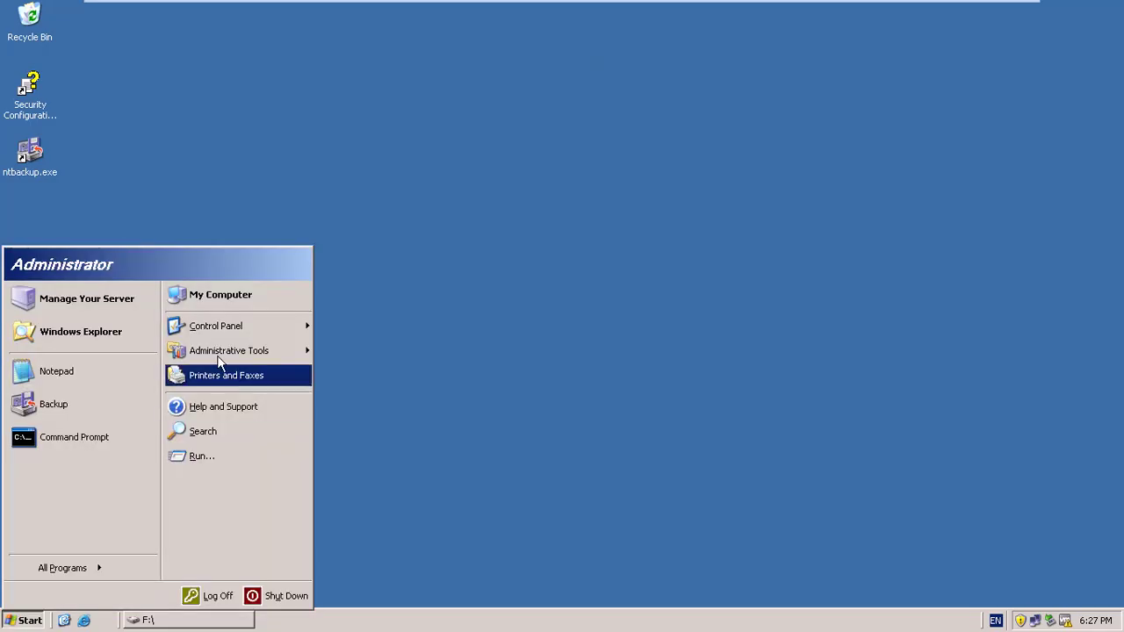
click(222, 297)
double_click(63, 141)
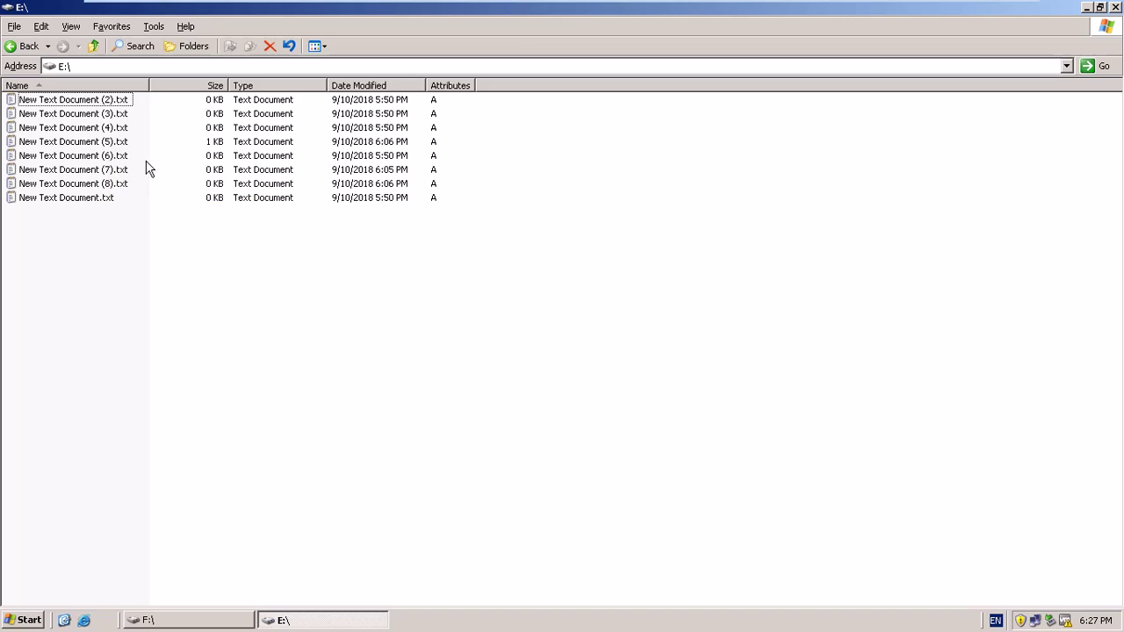
Review the text files and archive attributes on E:, compare them with the backup file on F:, and minimize both windows.
drag(133, 246, 59, 102)
drag(191, 266, 54, 102)
drag(543, 260, 408, 100)
click(194, 622)
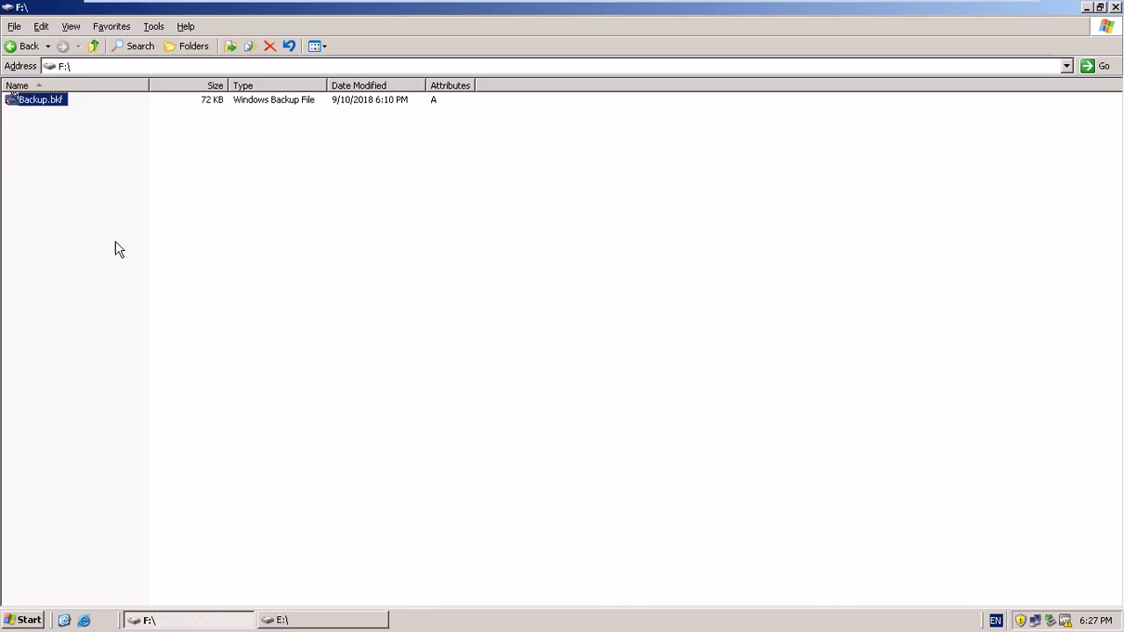
click(303, 621)
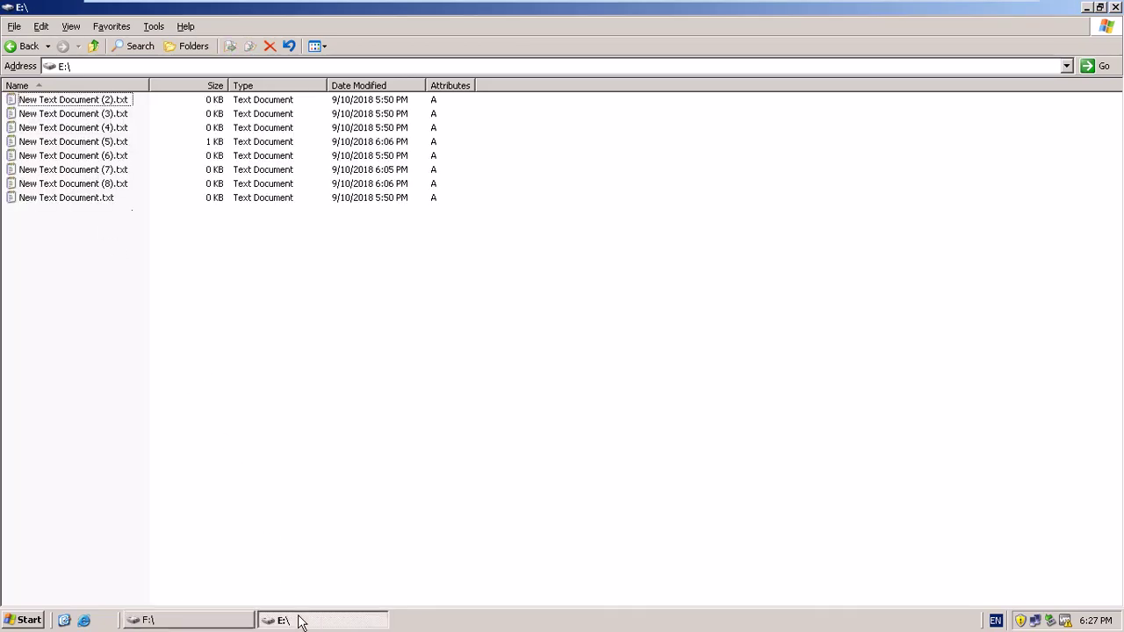
click(1087, 8)
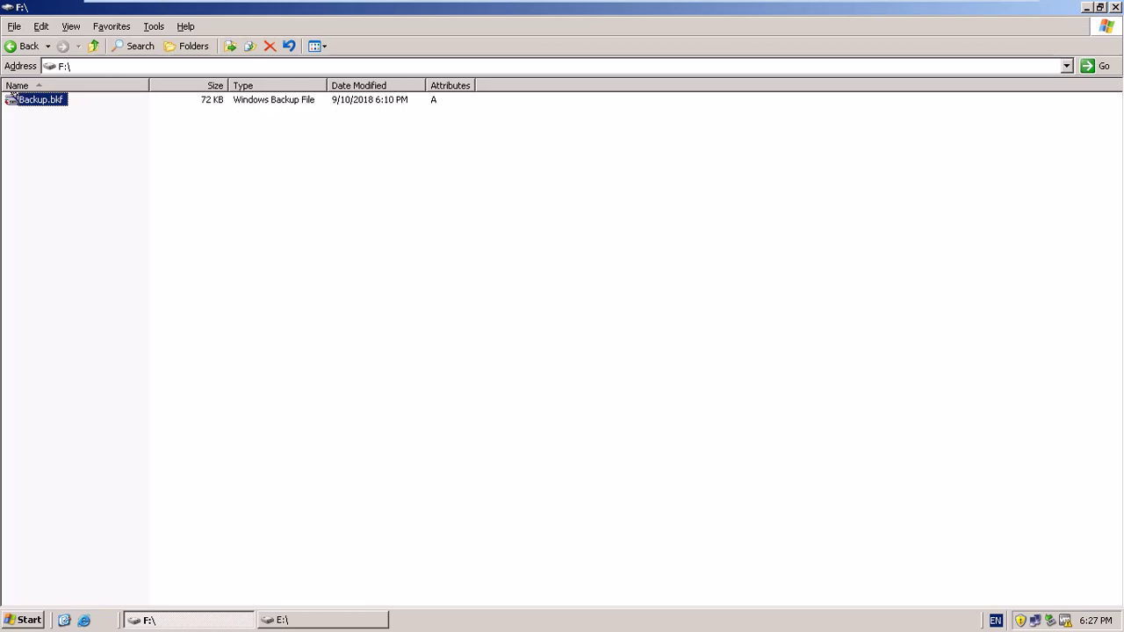
click(1087, 8)
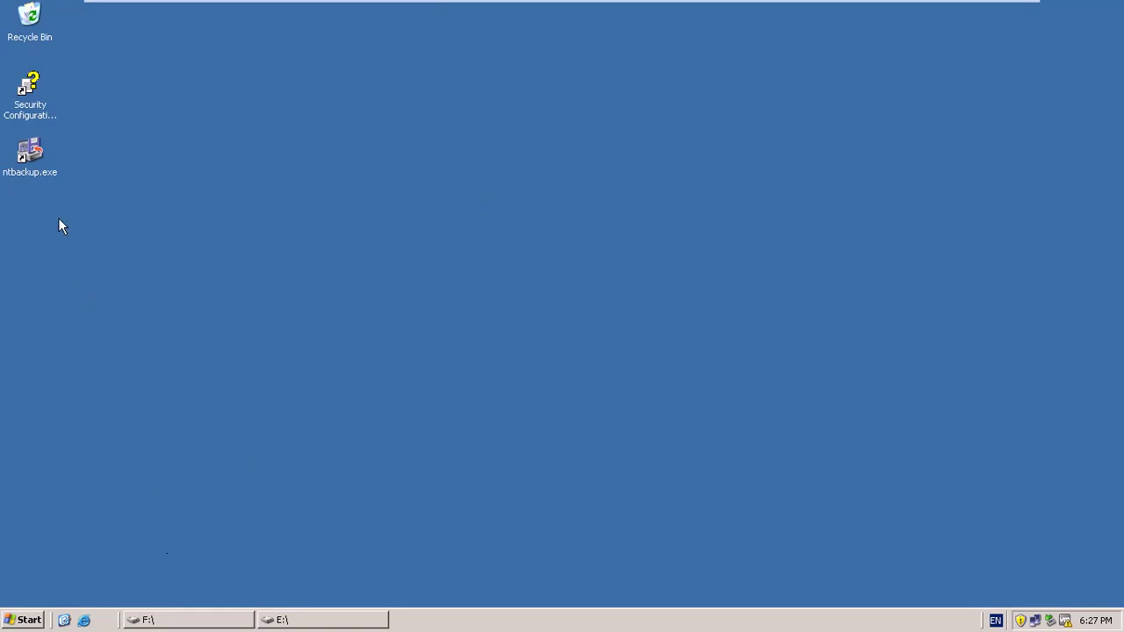
Start ntbackup.exe and go through the wizard to back up files and settings, with the items chosen manually.
double_click(49, 169)
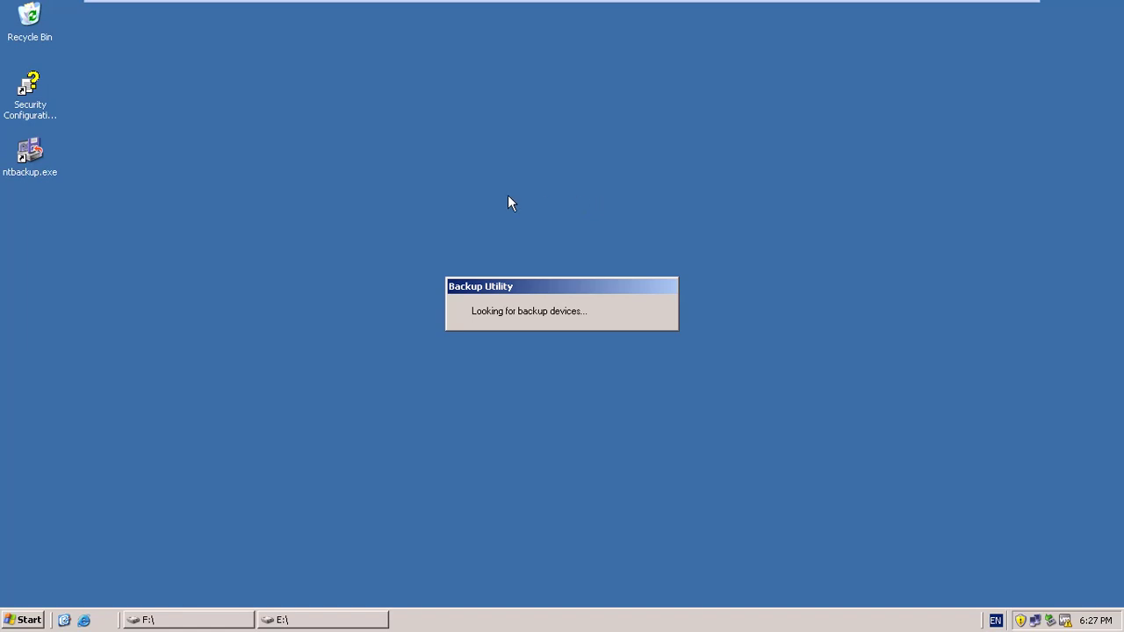
click(646, 442)
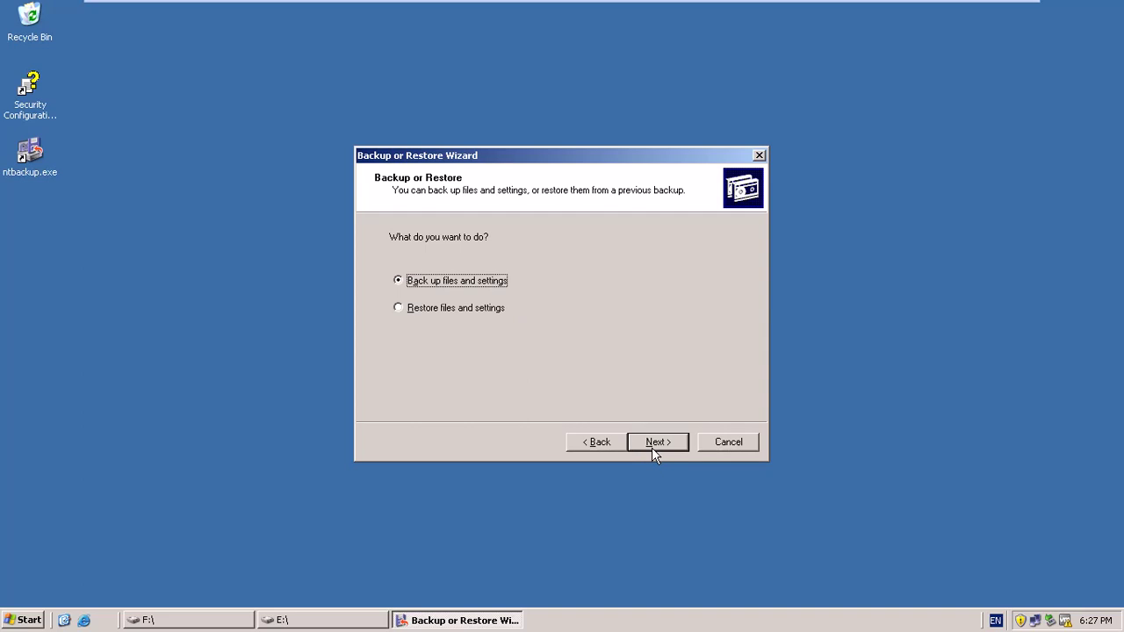
click(653, 445)
click(489, 310)
click(659, 444)
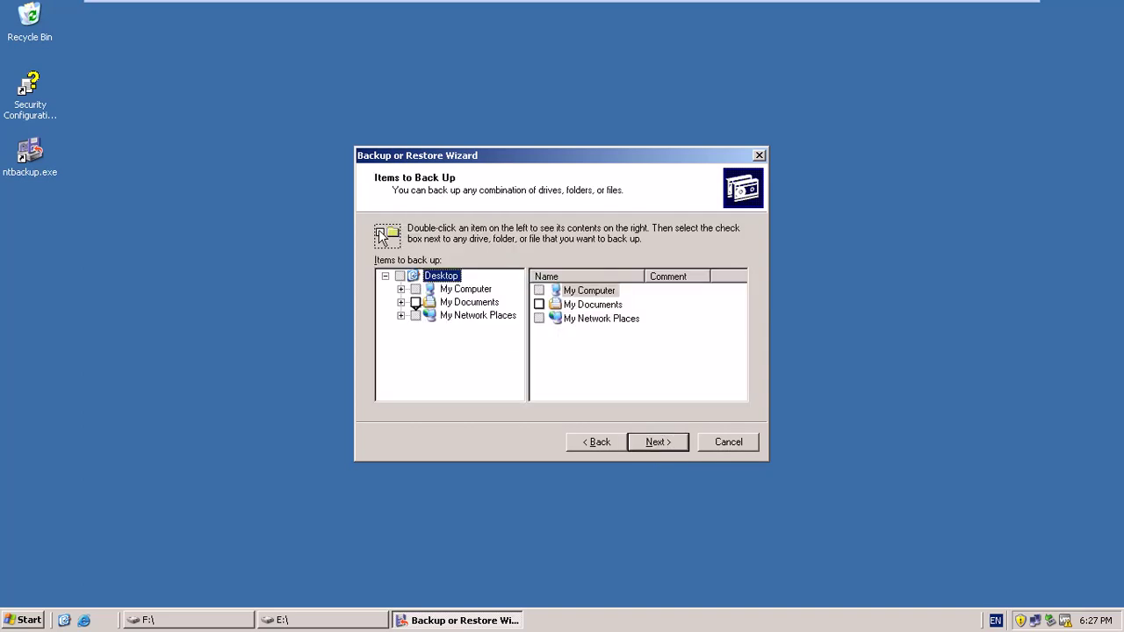
Expand My Computer, mark New Volume (E:) as the item to back up, and continue to the destination settings.
click(401, 289)
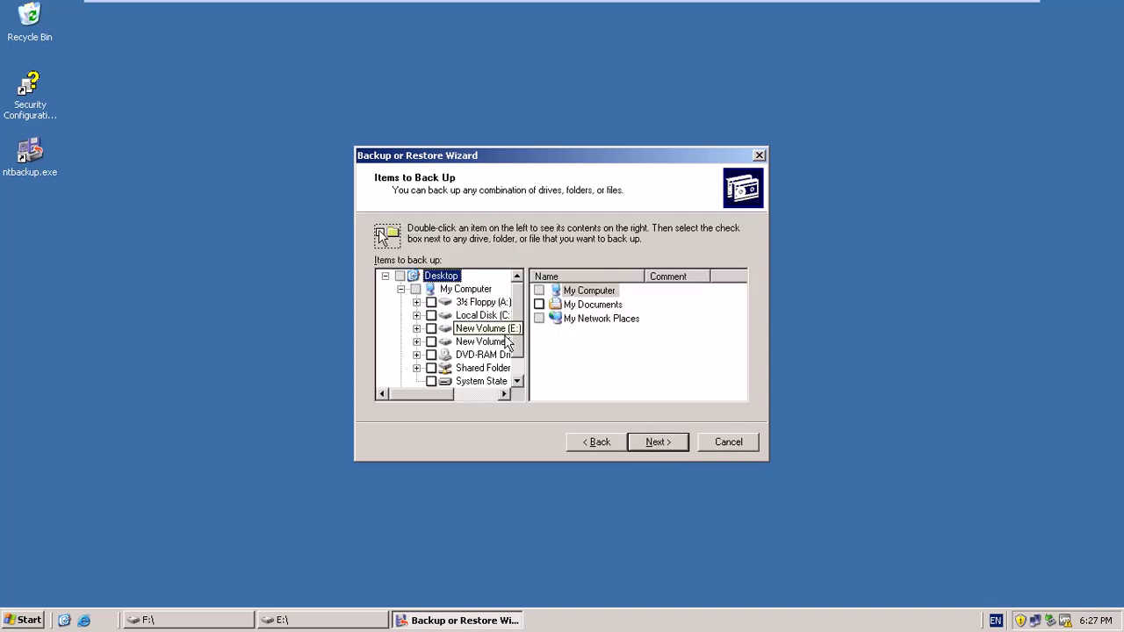
drag(526, 332, 599, 331)
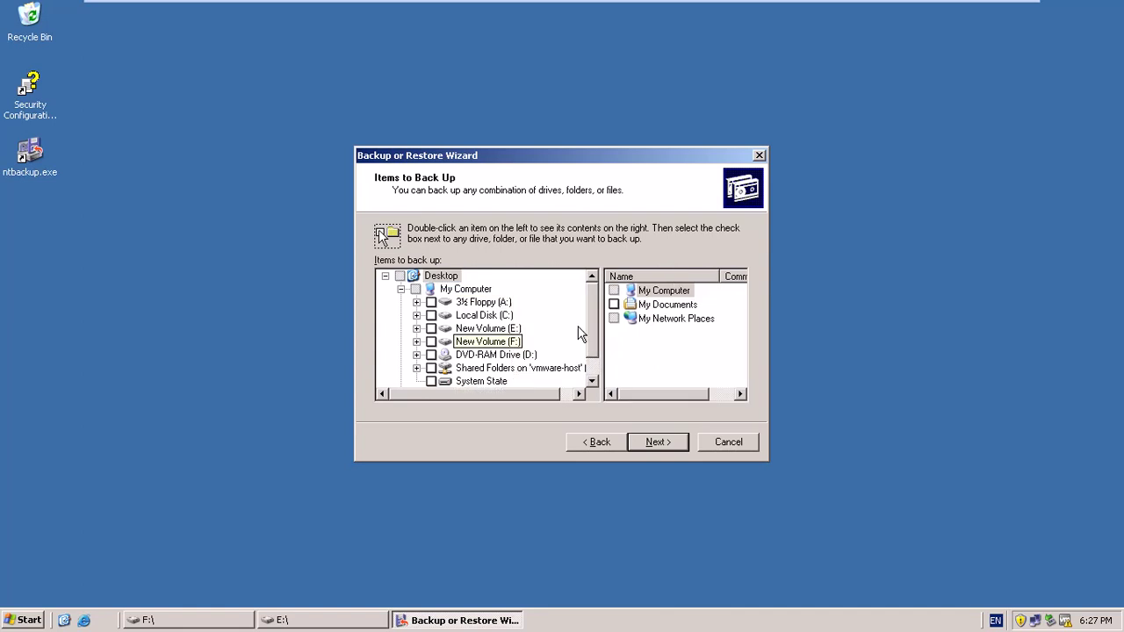
click(479, 330)
click(431, 329)
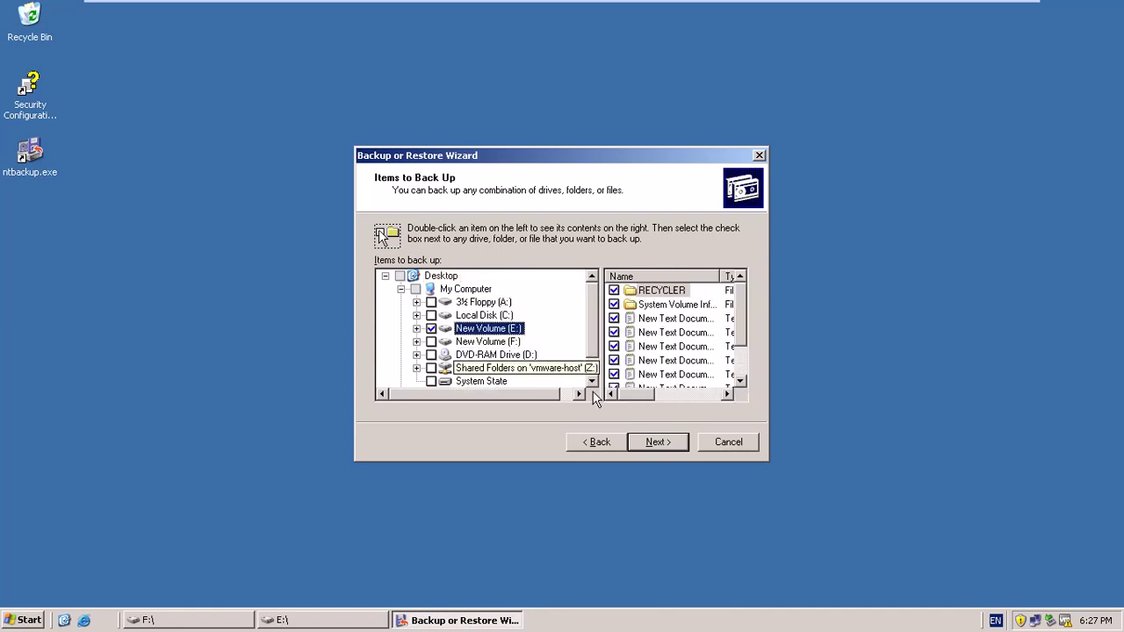
click(654, 442)
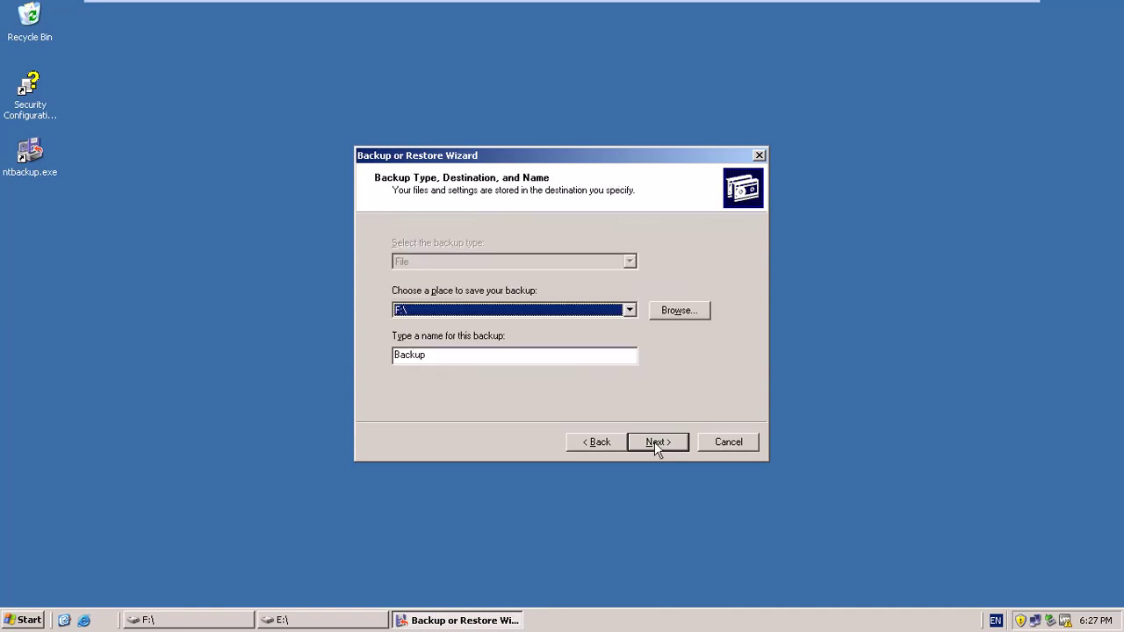
Set the backup destination to the Desktop with the name "Full Backup" and continue to the wizard's summary.
click(681, 310)
click(417, 295)
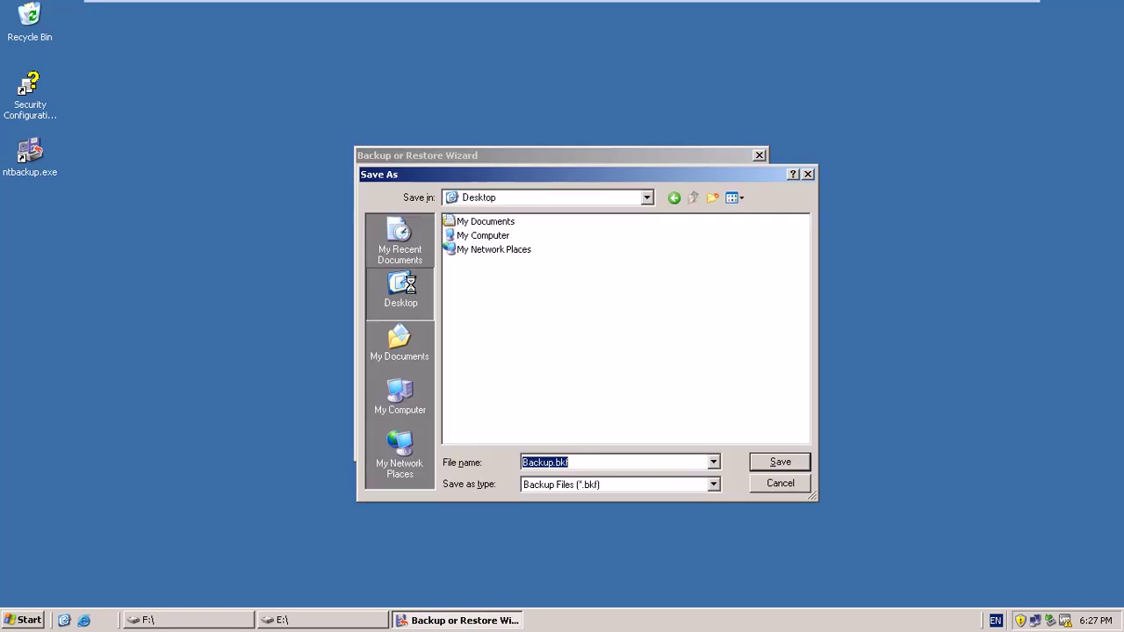
drag(553, 454, 467, 451)
text(Full)
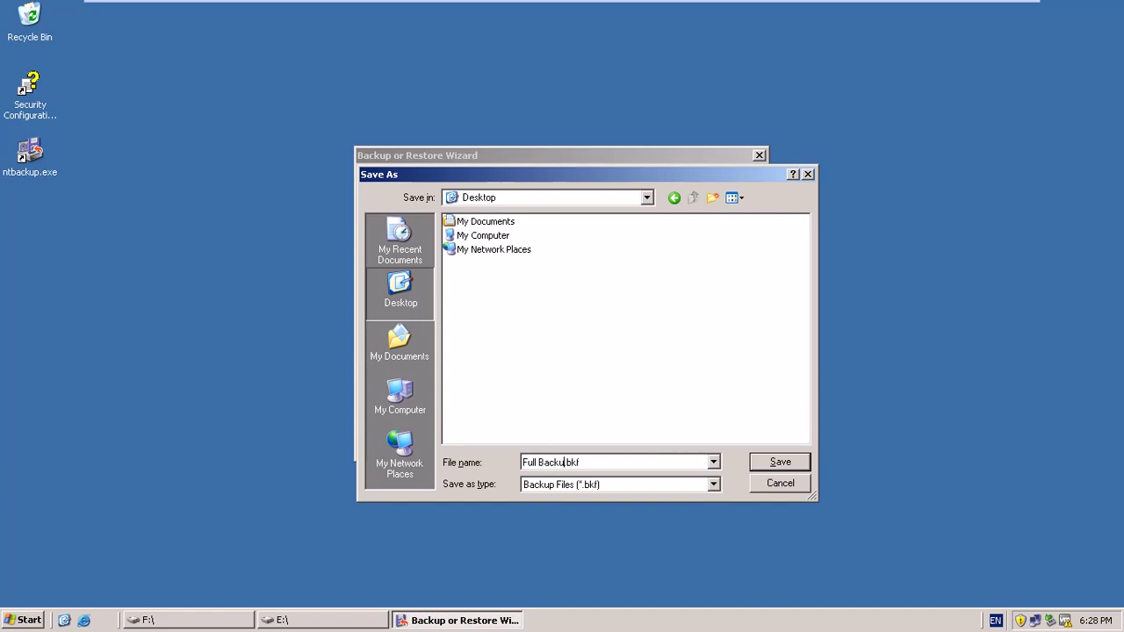
click(780, 462)
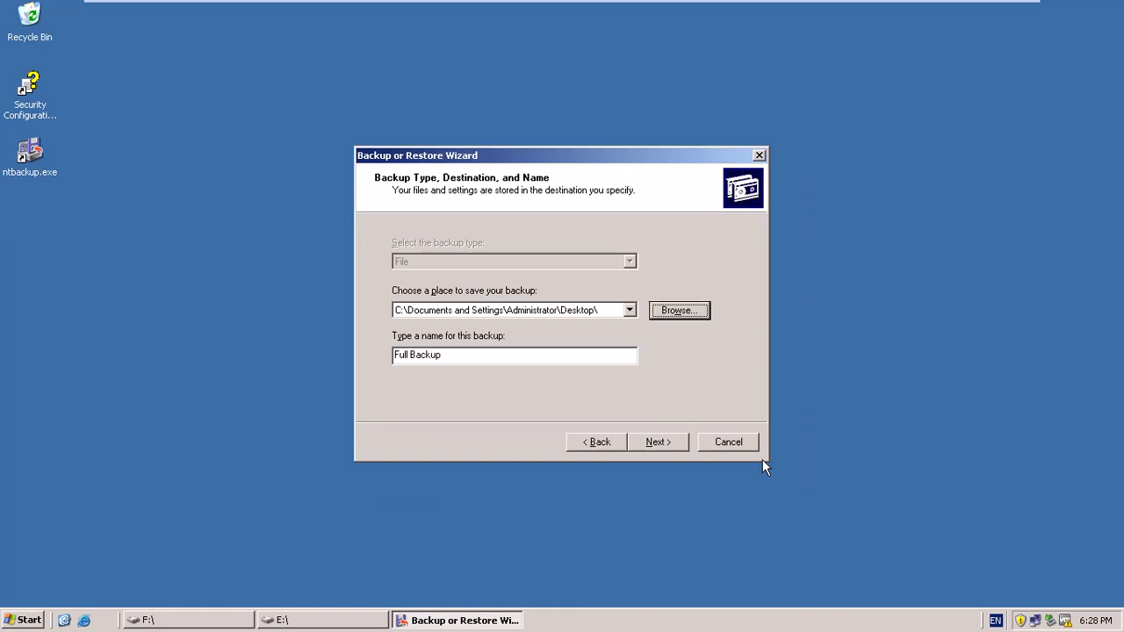
click(660, 445)
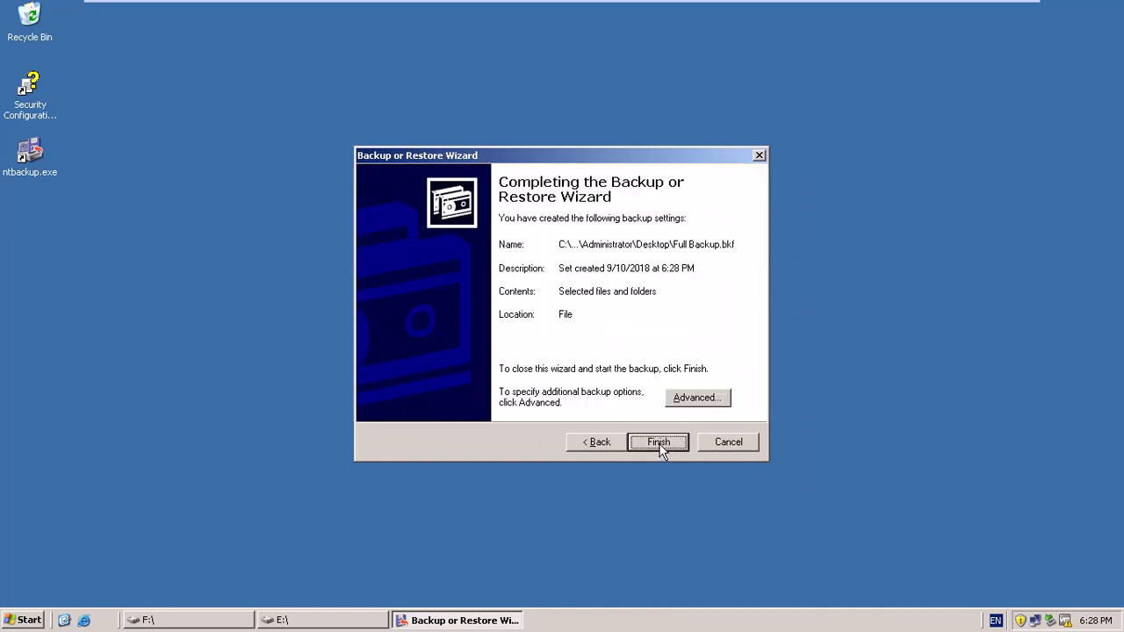
Keep the advanced options at Normal backup, no verification, append to existing backups, and run now, and start the backup.
click(697, 400)
click(522, 248)
click(519, 244)
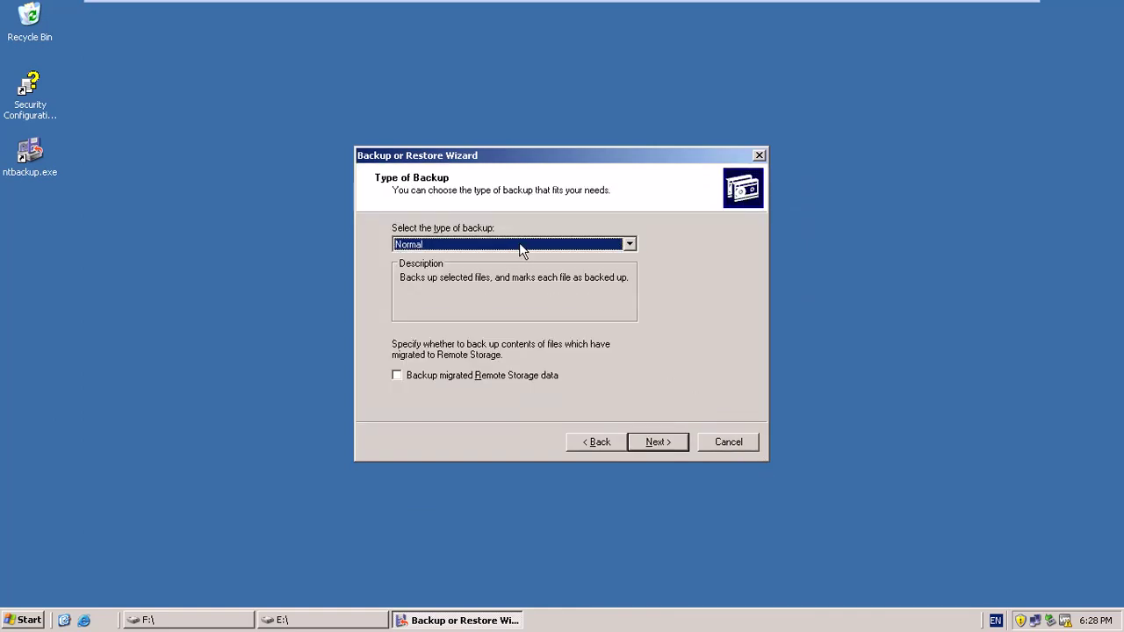
click(658, 442)
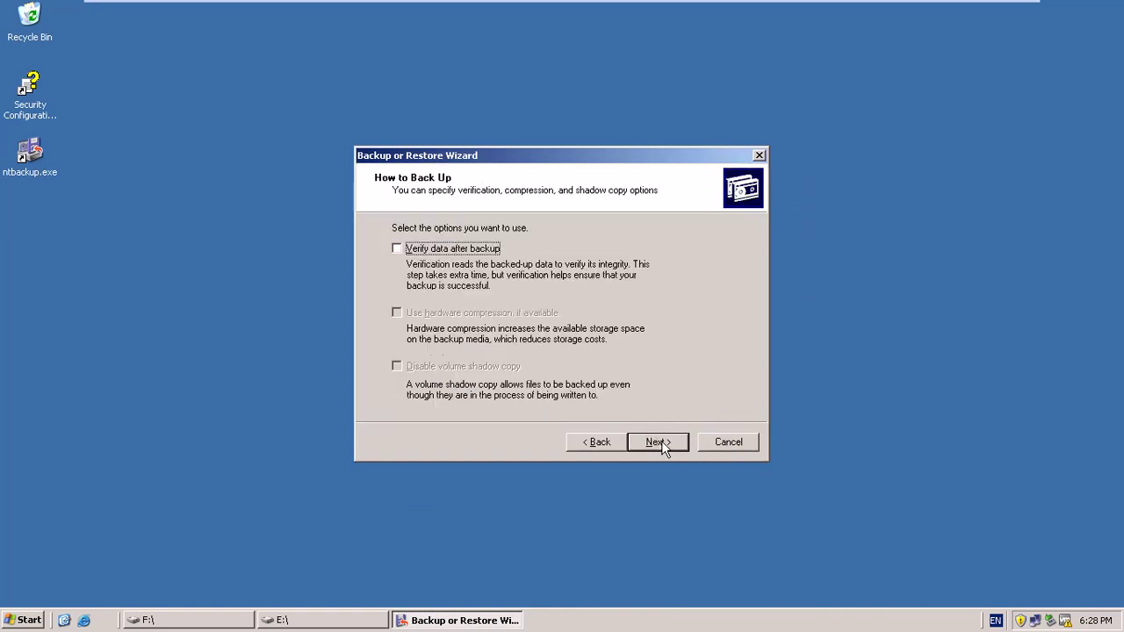
click(661, 443)
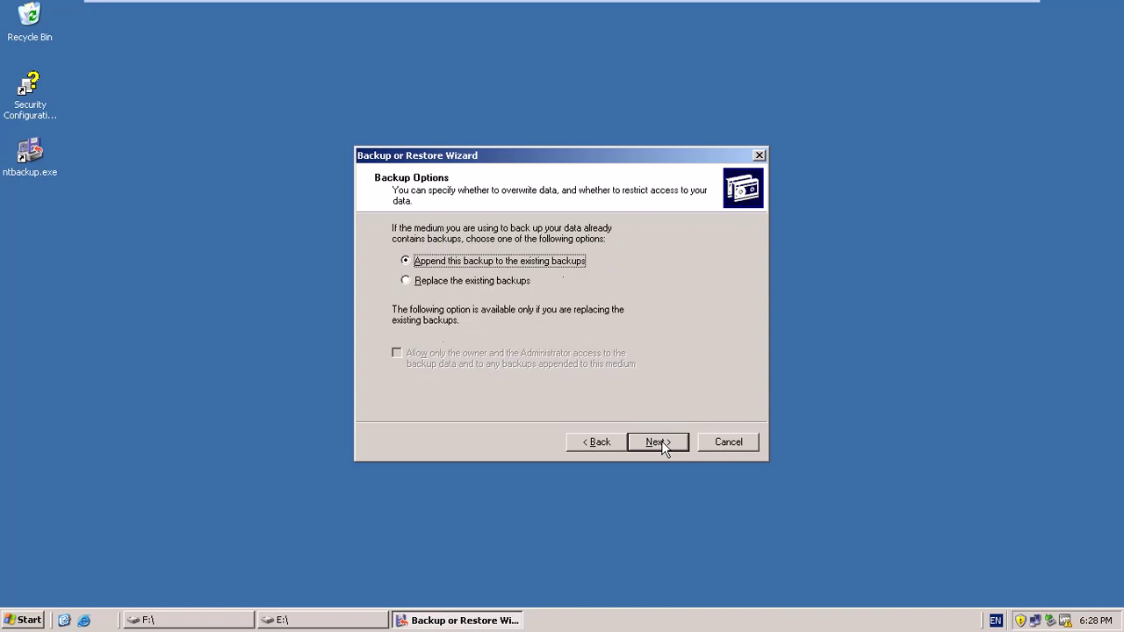
click(661, 442)
click(661, 441)
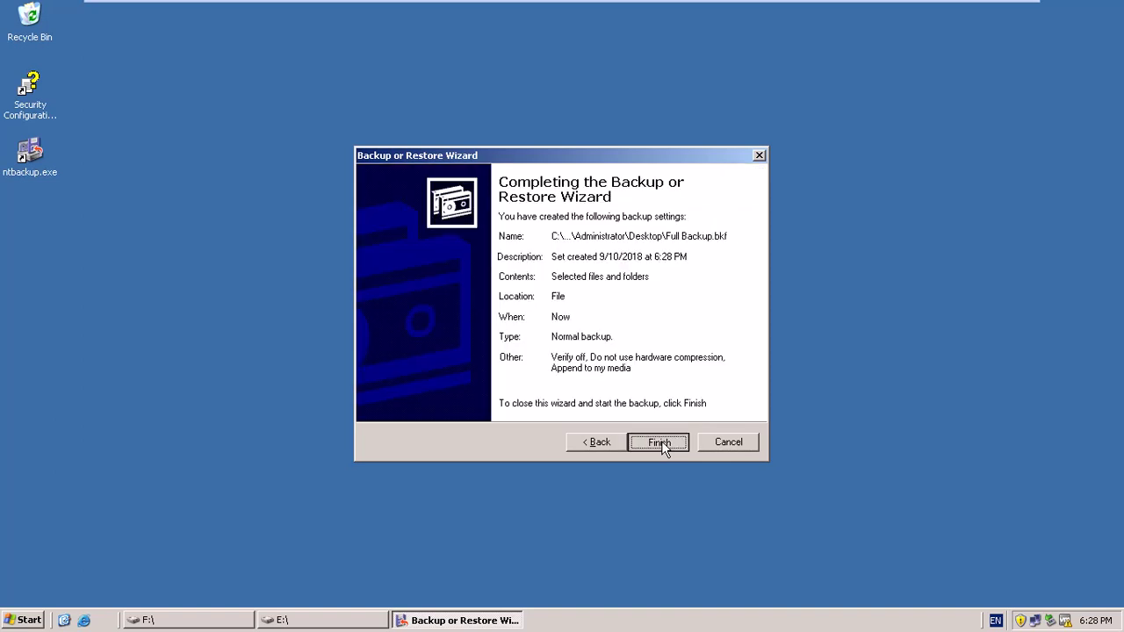
click(661, 440)
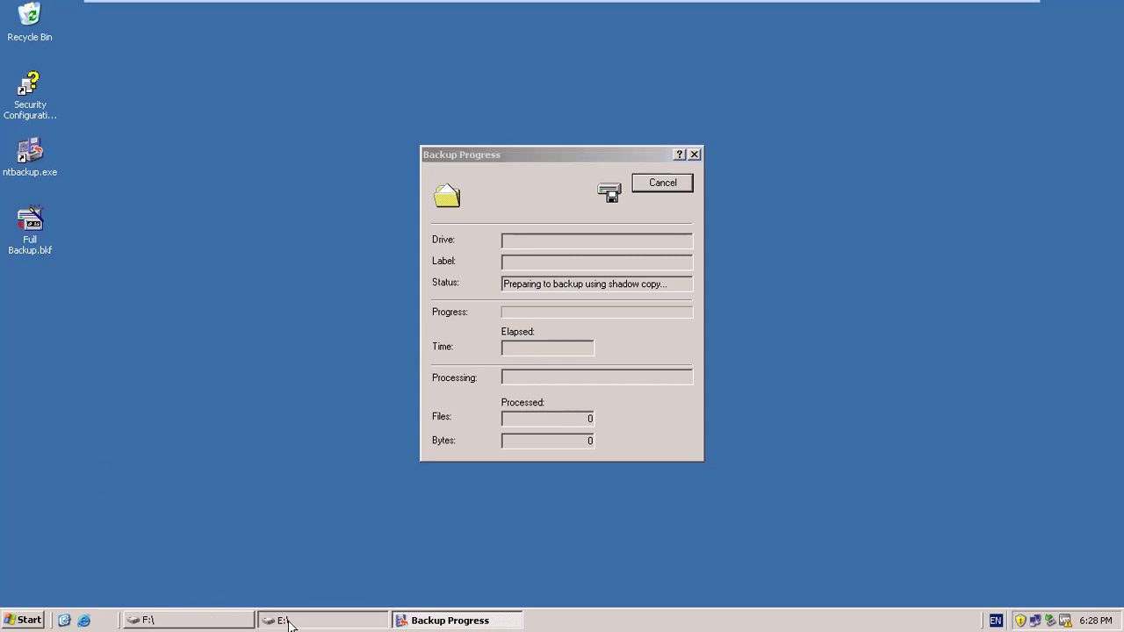
Bring up the E: window, refresh its file list, and create a new text document there with the default name.
click(290, 621)
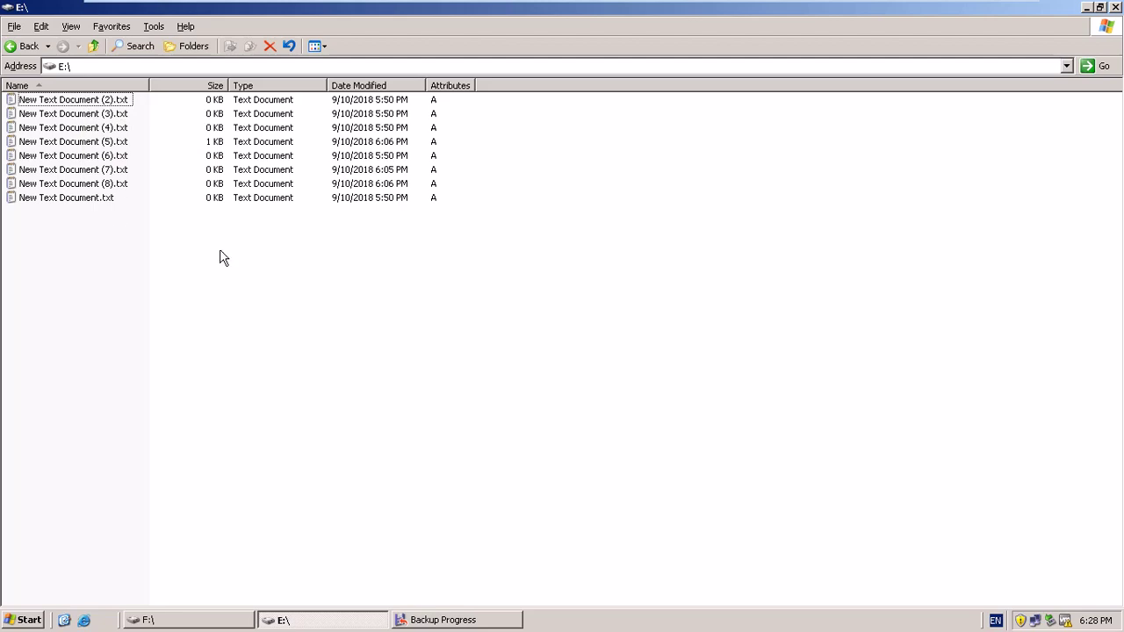
right_click(289, 268)
click(332, 315)
right_click(113, 264)
mouse_move(170, 373)
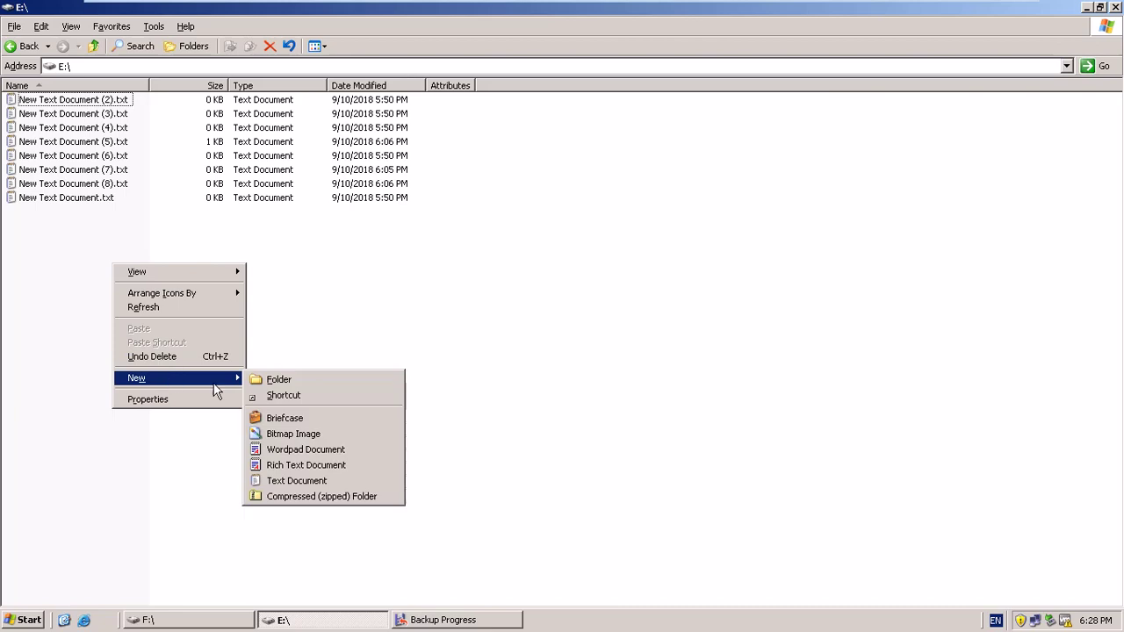
click(289, 479)
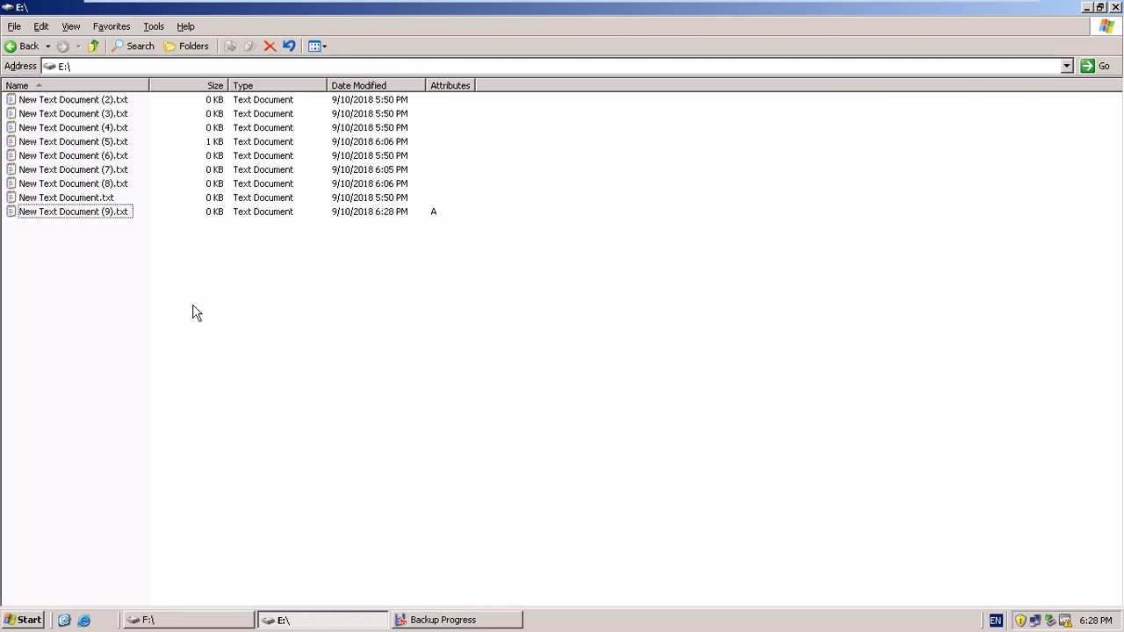
Edit New Text Document (5).txt on E: to read "cccdgdgdfgdfgdfgd" and save the change on closing.
click(109, 144)
double_click(109, 146)
text(cccdgdgdfgdfgd)
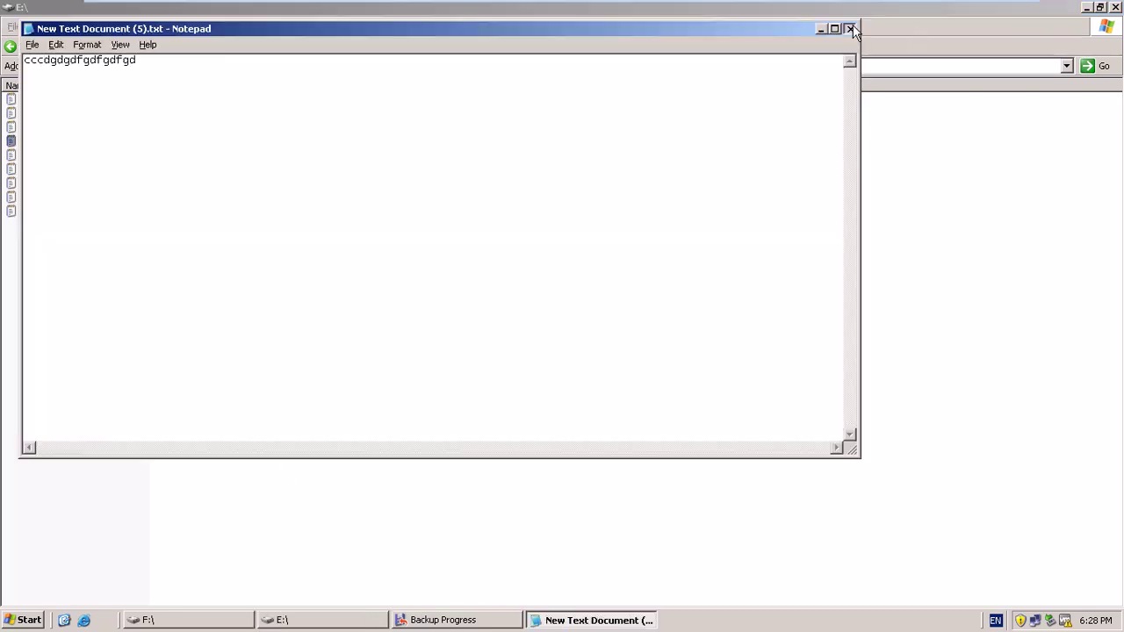
click(849, 28)
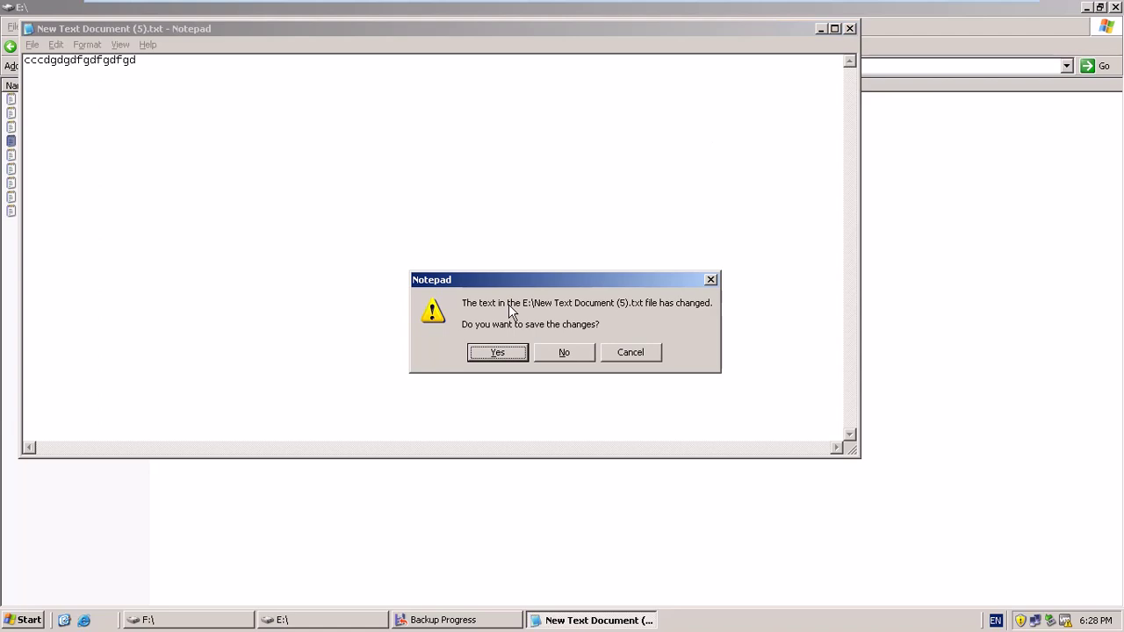
click(497, 351)
Enter "ccc" in New Text Document (6).txt on E: and save the change on closing.
click(98, 156)
double_click(98, 156)
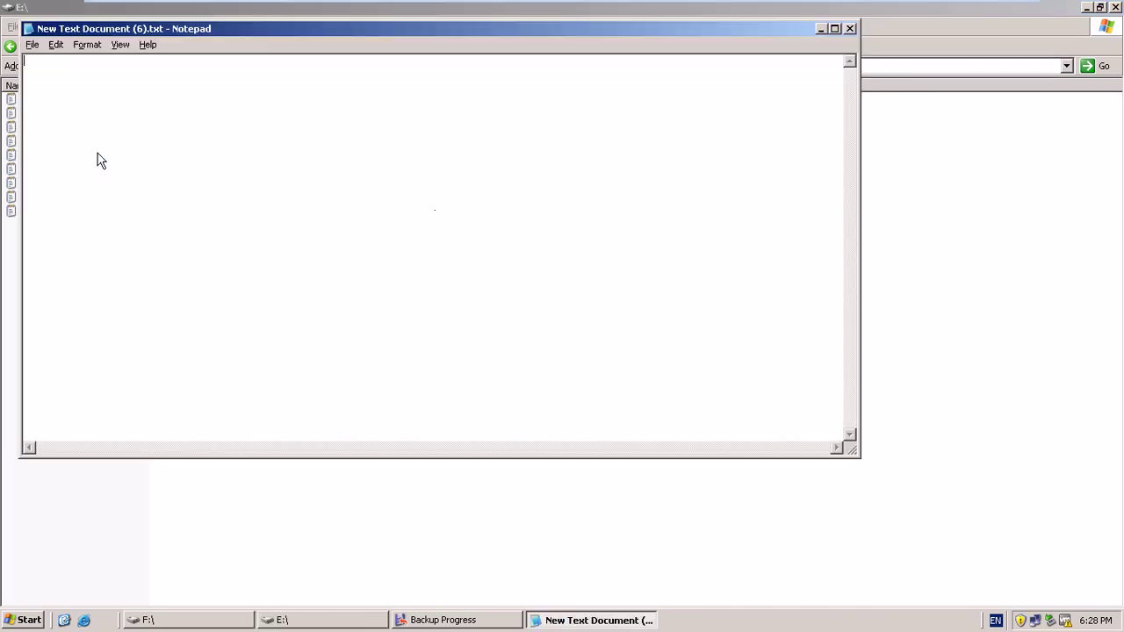
text(ccc)
click(849, 28)
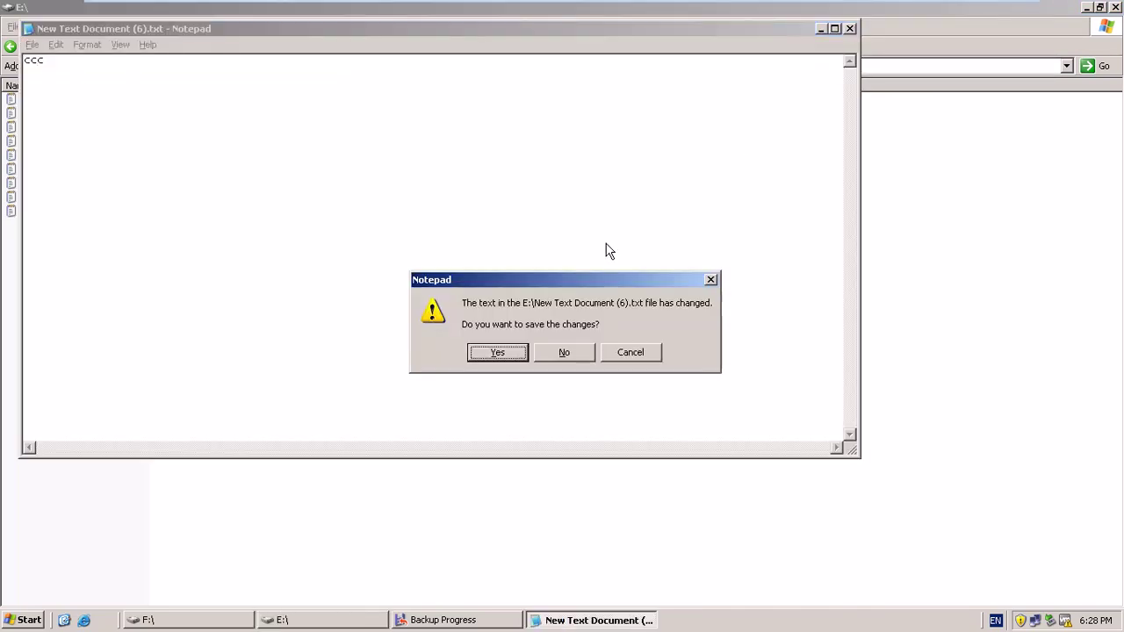
click(515, 348)
Refresh the E: file list, check which files carry the archive attribute, and minimize the window.
right_click(374, 337)
click(425, 380)
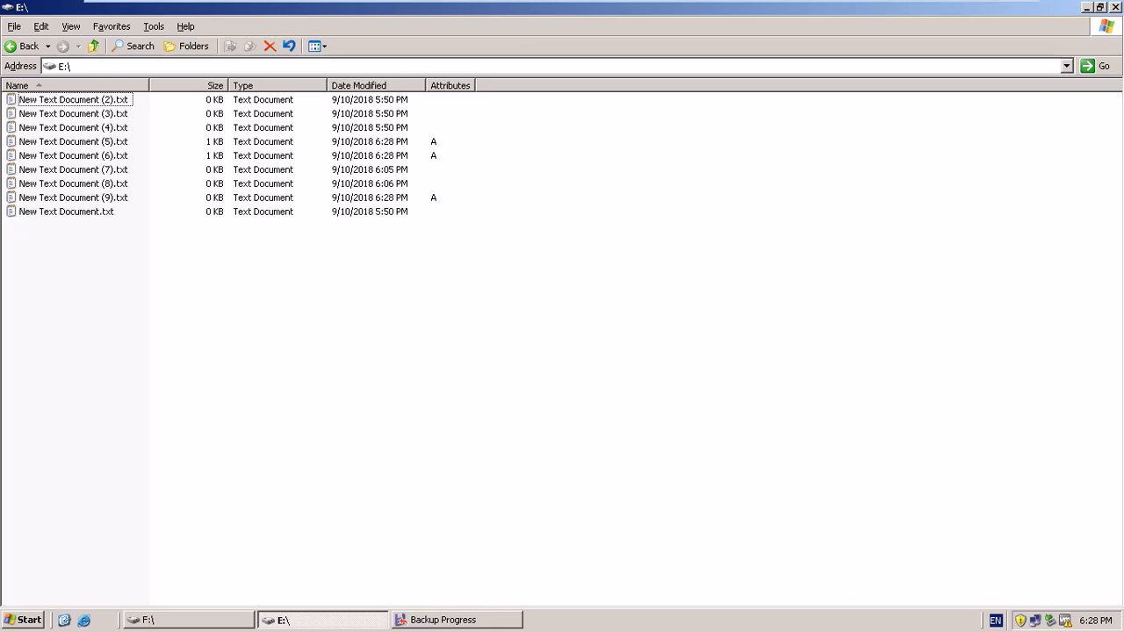
click(1087, 8)
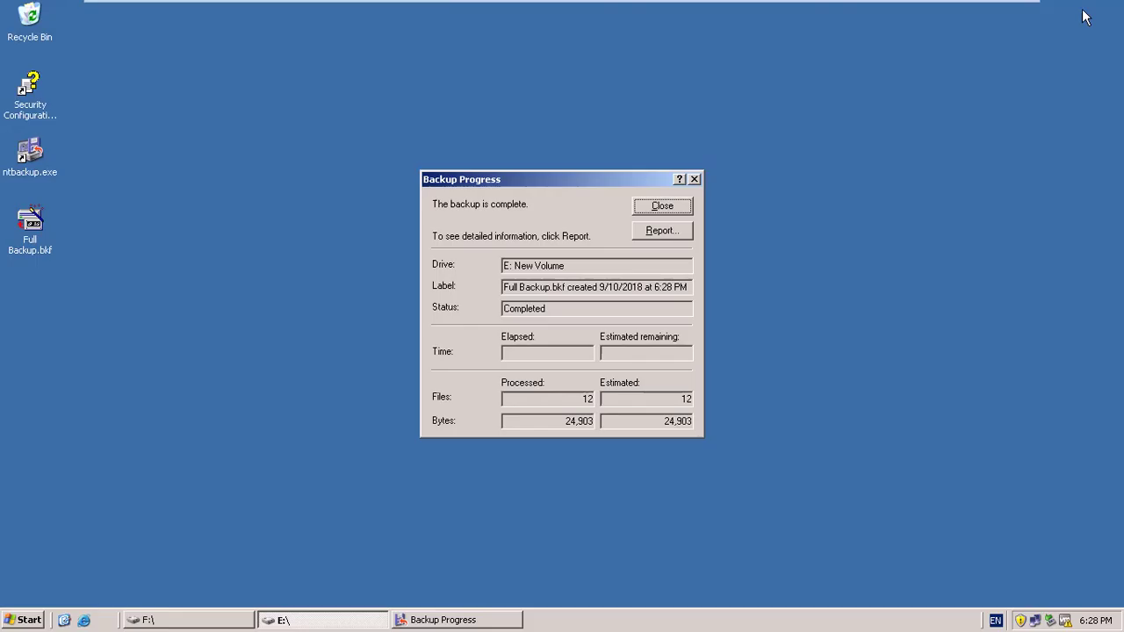
Close the finished backup's progress report and start a new ntbackup job with New Volume (E:) as the item to back up.
click(662, 206)
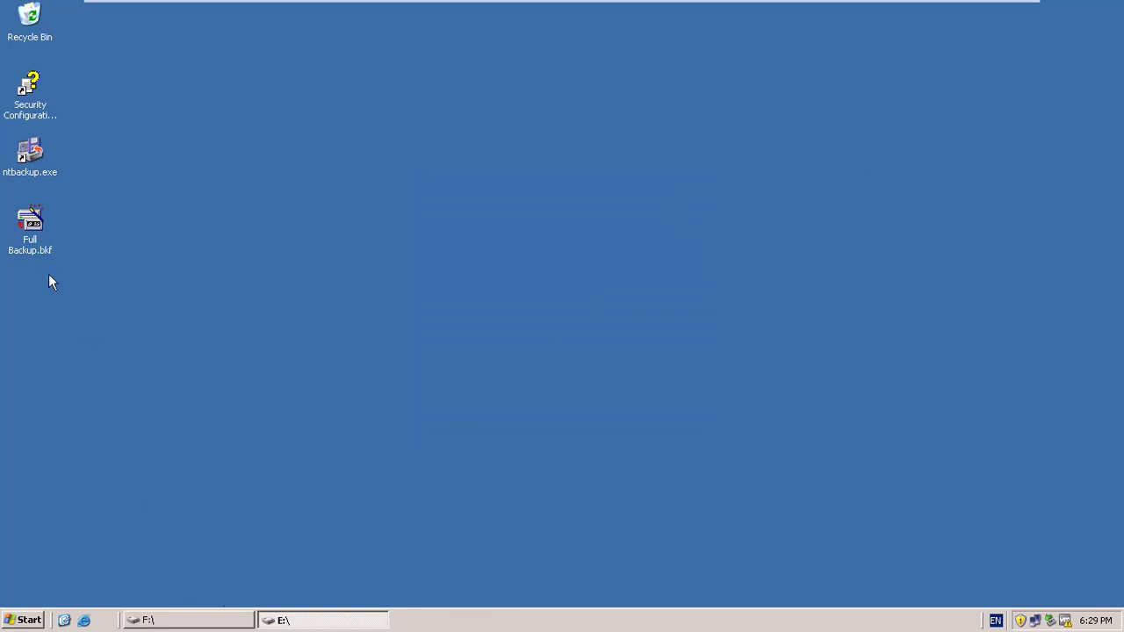
double_click(29, 157)
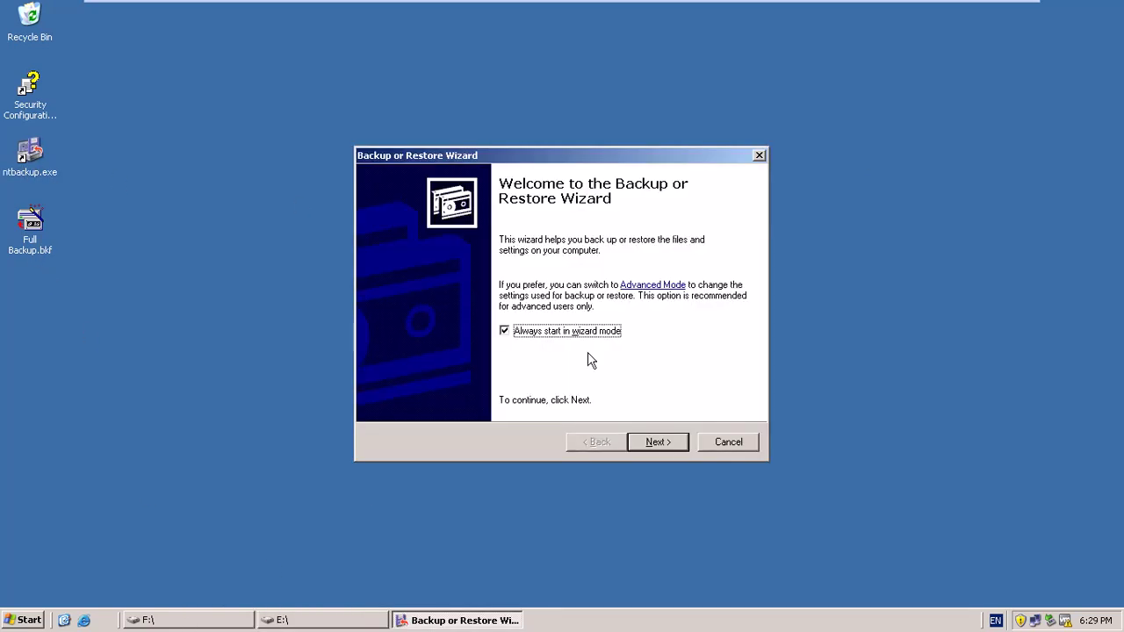
click(660, 442)
click(655, 438)
click(490, 311)
click(658, 436)
click(400, 289)
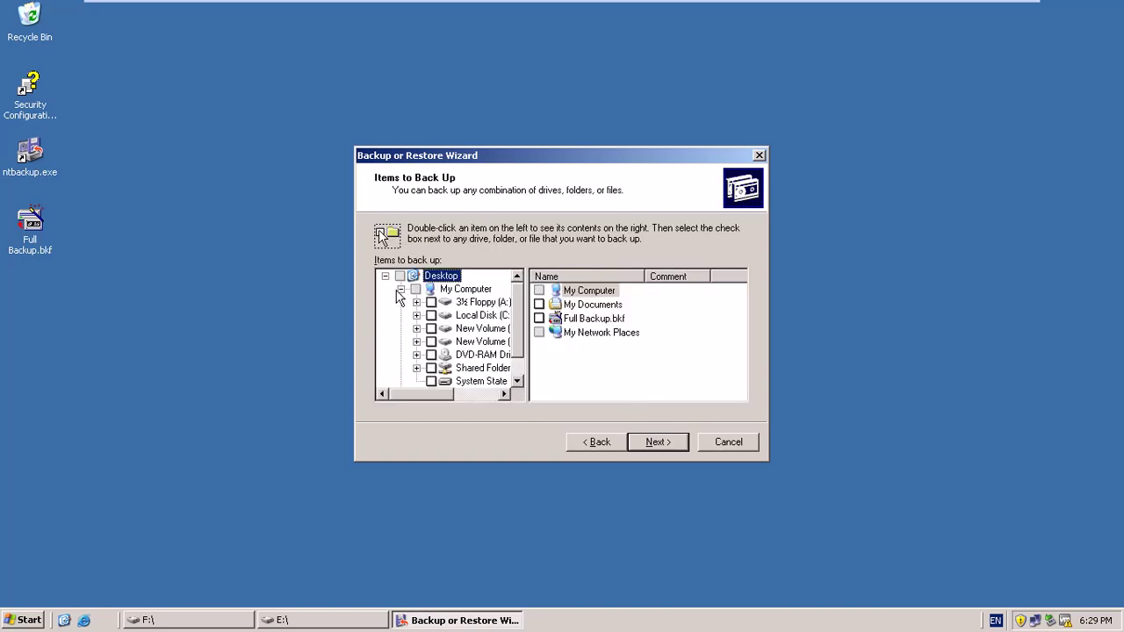
drag(526, 332, 622, 324)
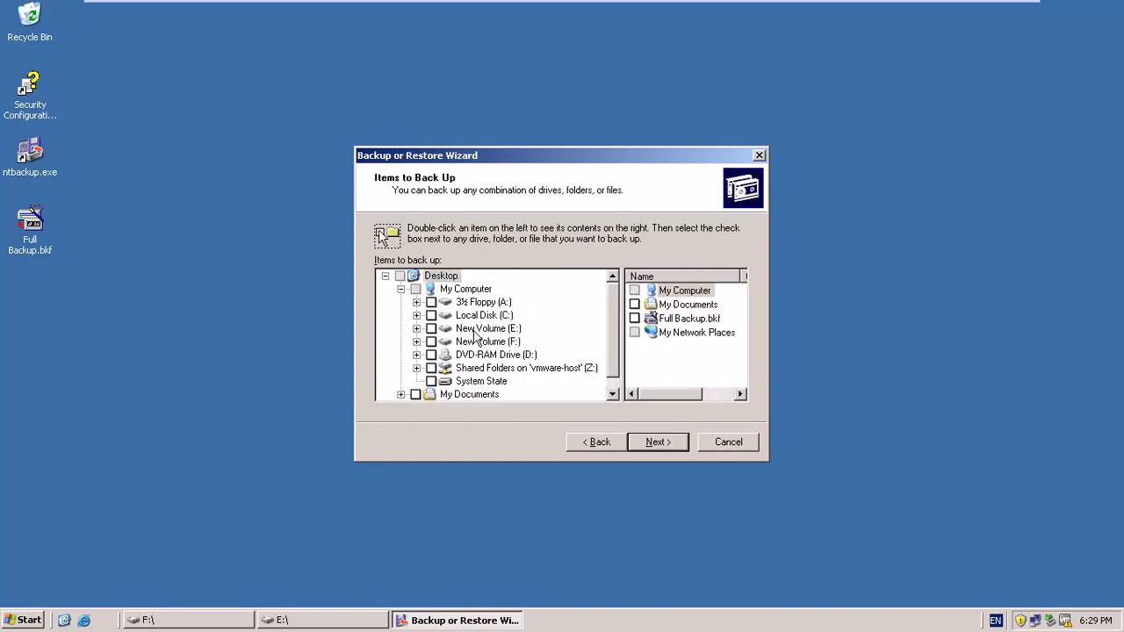
click(653, 442)
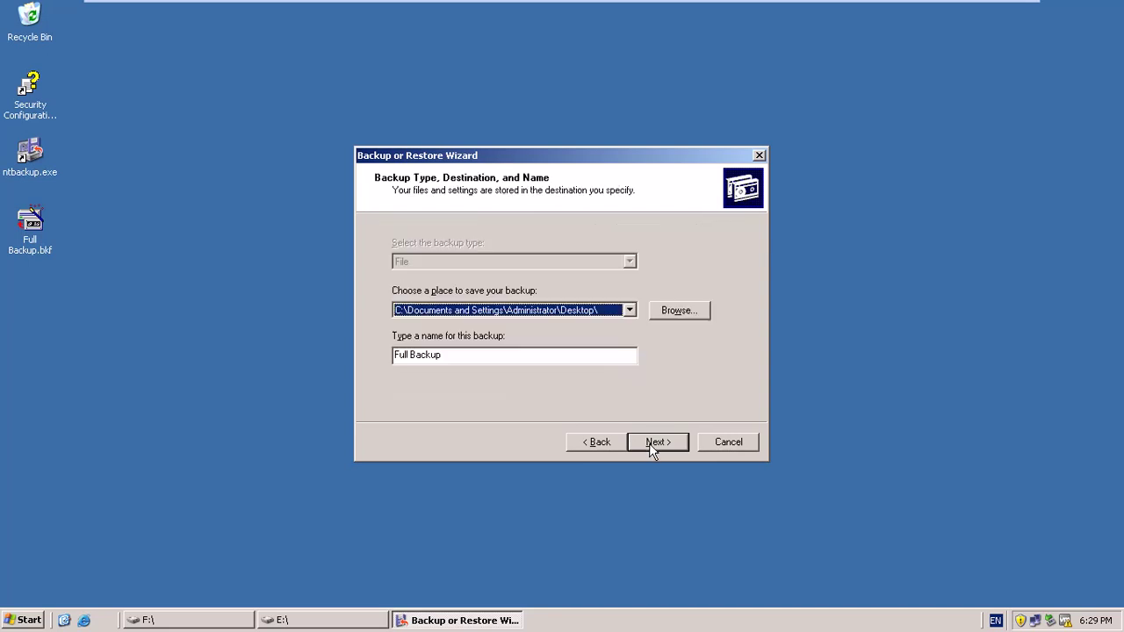
Set the backup destination to a file named Diff.bkf on the Desktop.
click(677, 311)
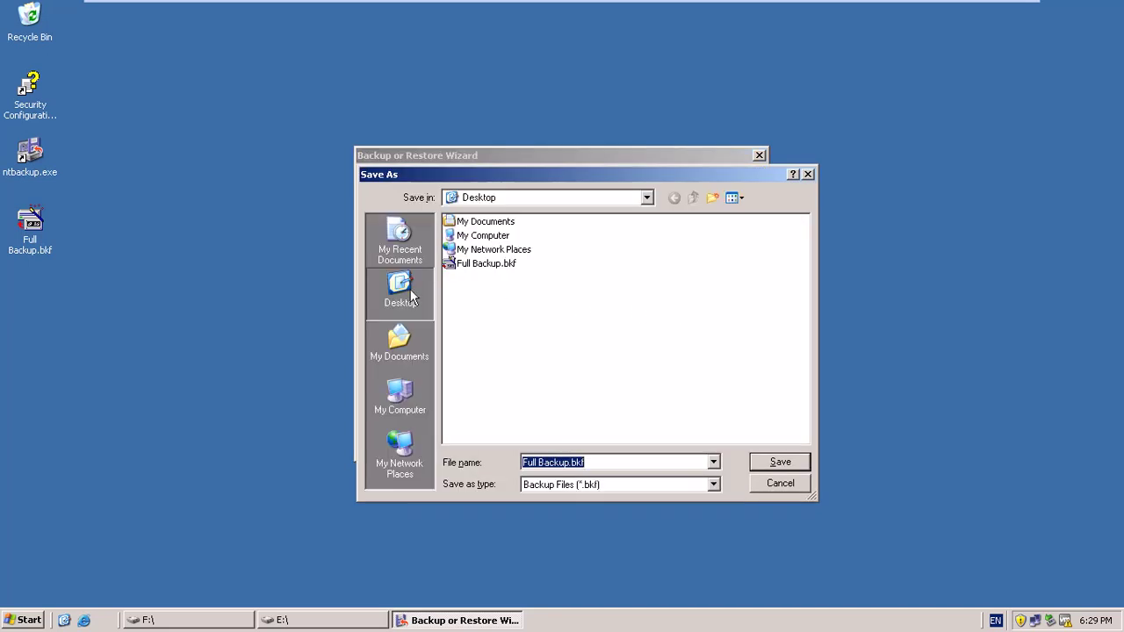
drag(572, 462, 488, 450)
text(Diff)
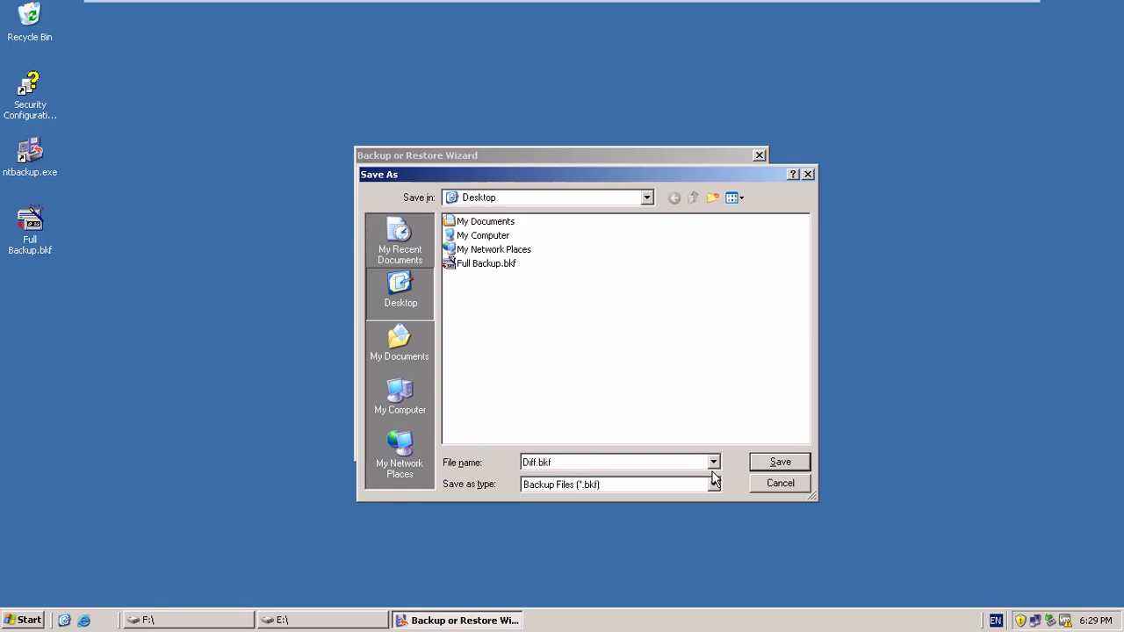
click(769, 462)
click(654, 441)
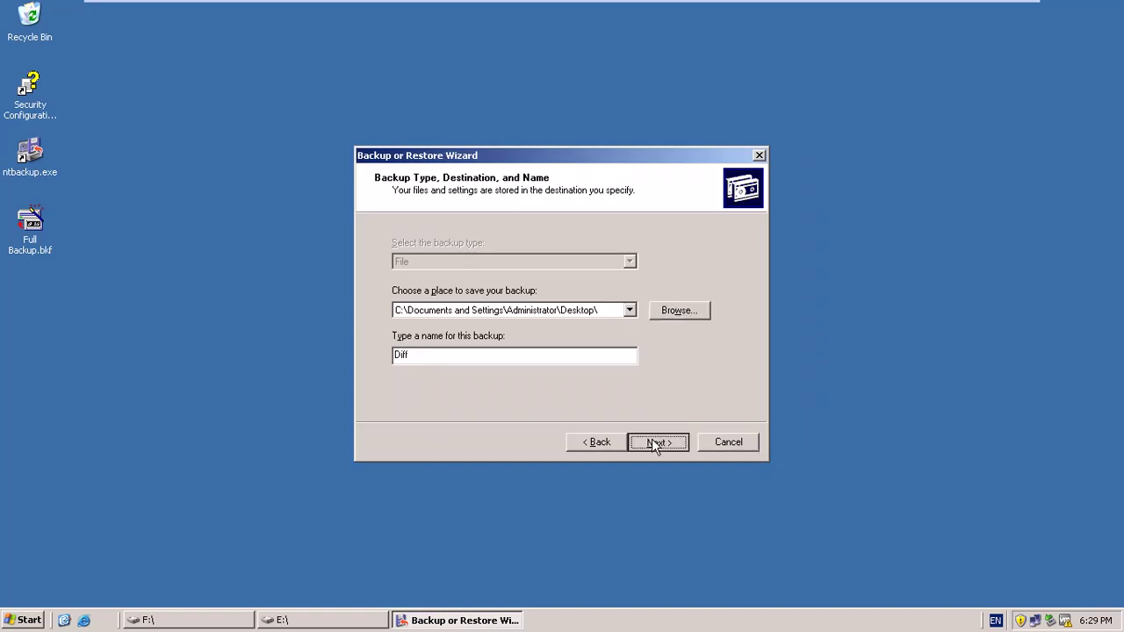
Go to the advanced backup settings and choose Differential as the type of backup.
click(690, 400)
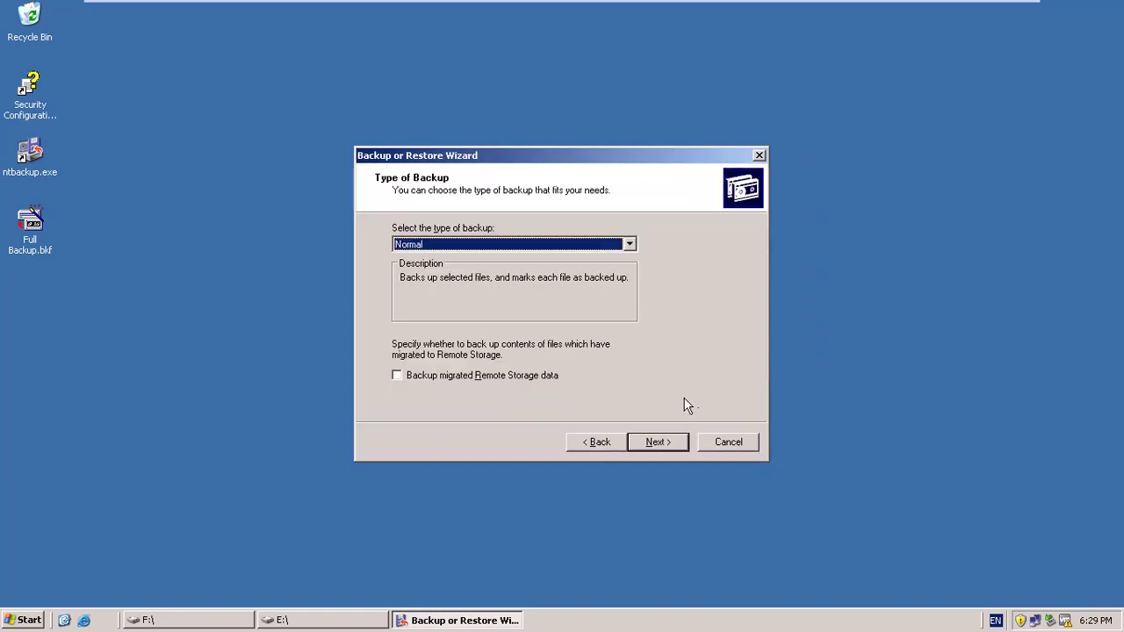
click(479, 244)
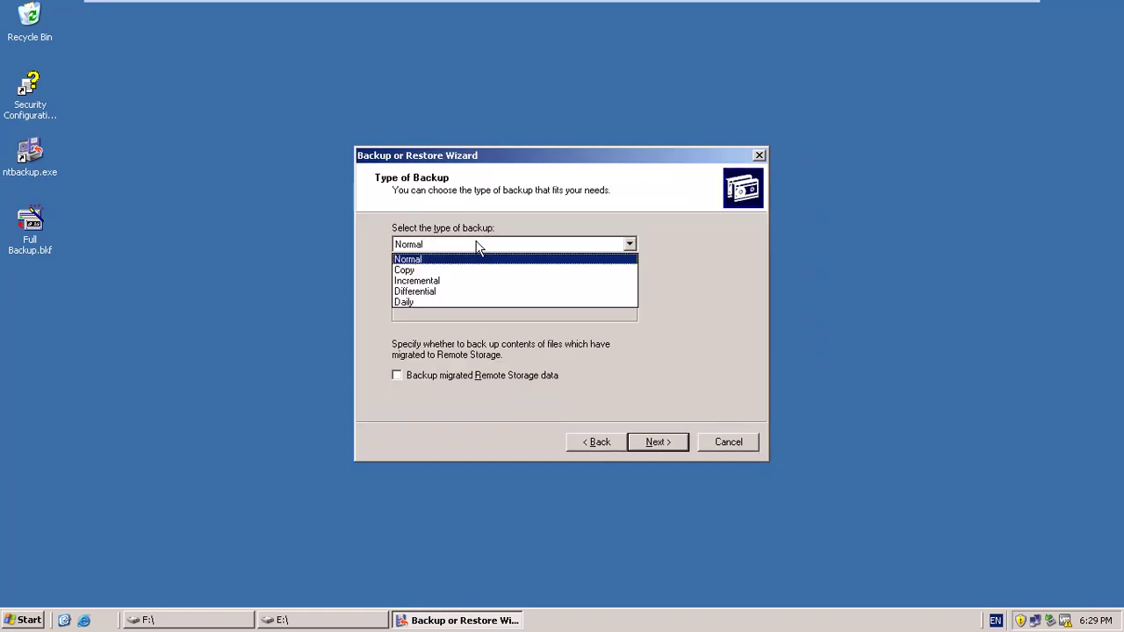
click(426, 293)
click(650, 442)
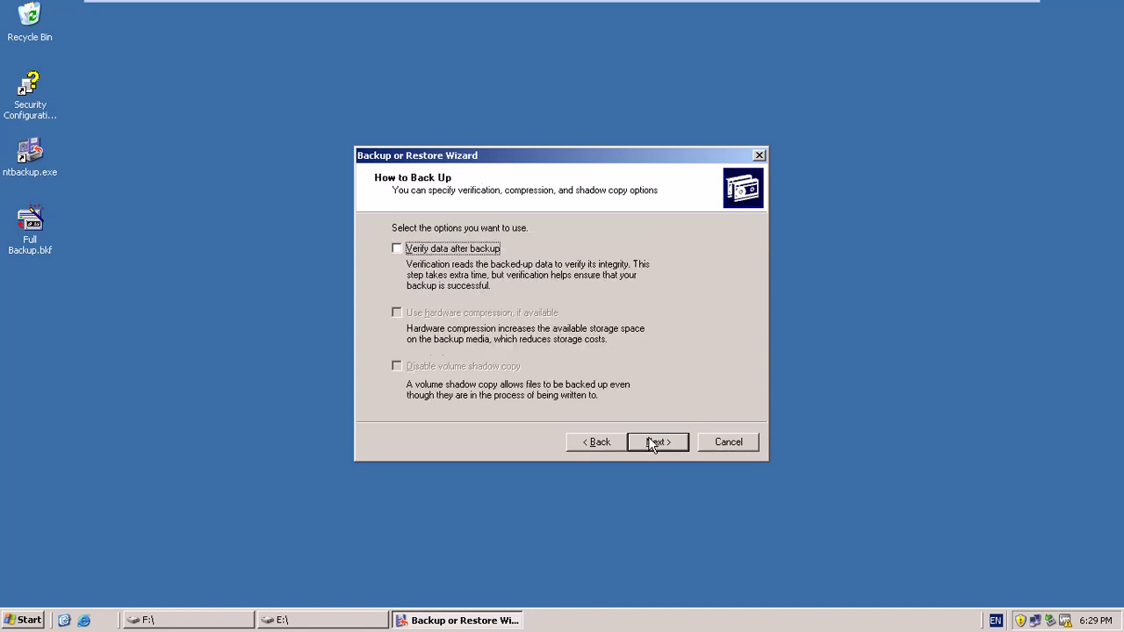
Leave the verification options off and set the job to replace the existing backups.
click(650, 444)
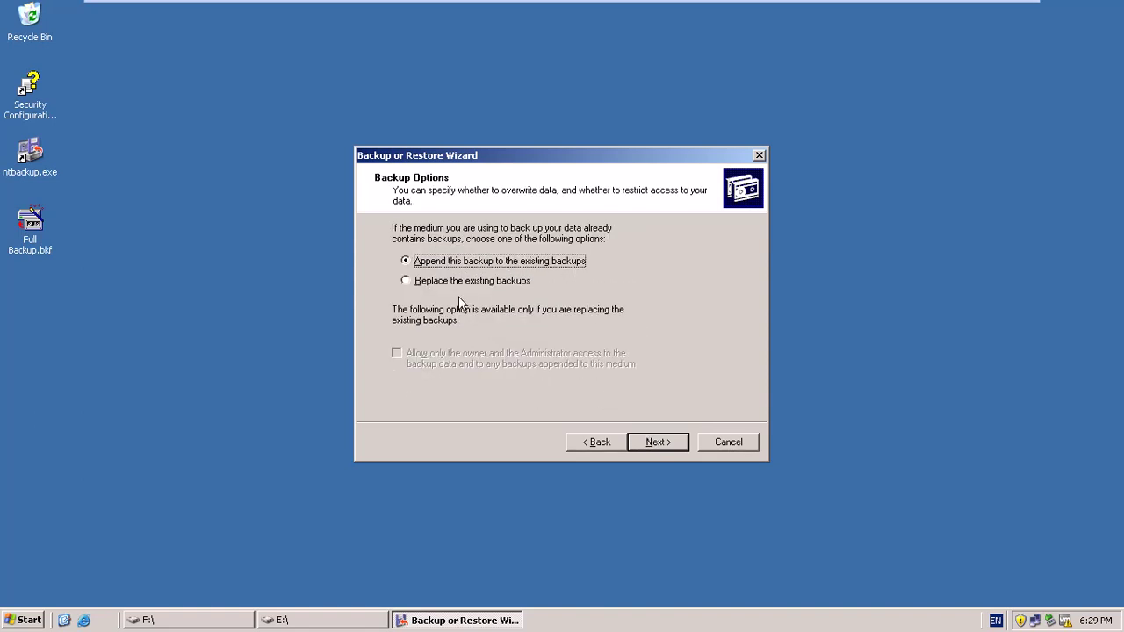
click(453, 283)
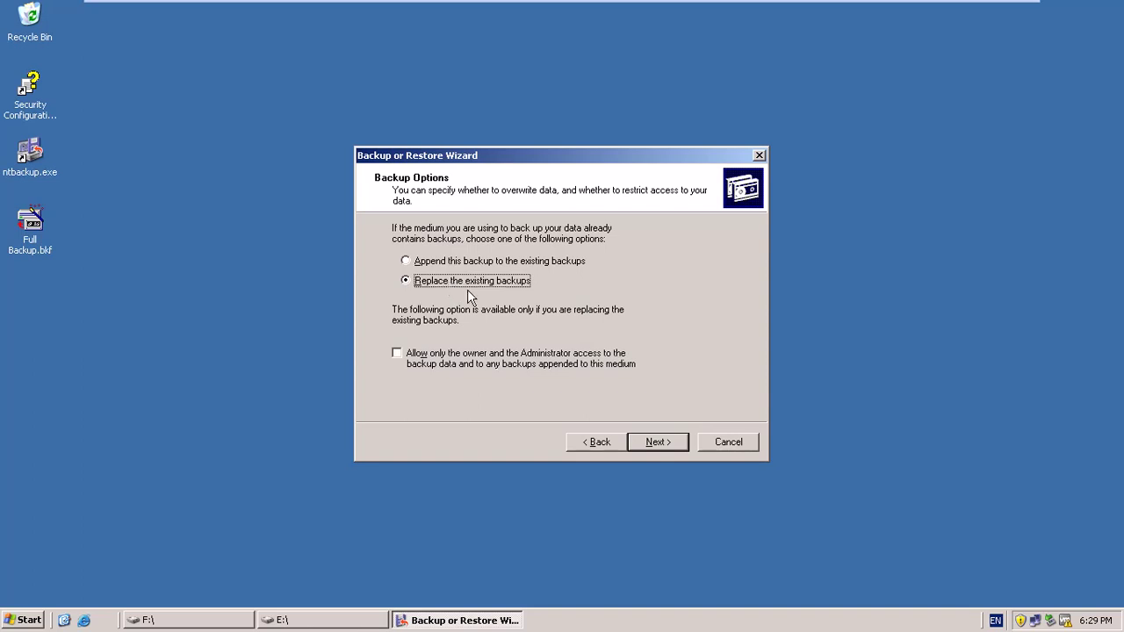
click(651, 445)
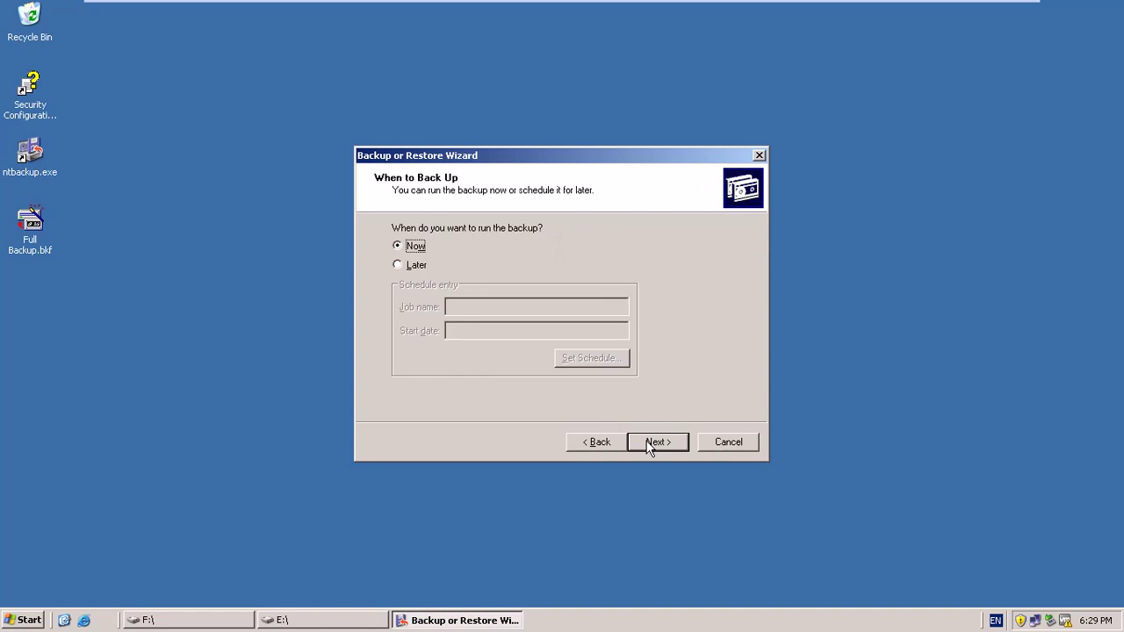
Schedule the backup for later as job Diff, running daily at 6:31 PM under the default account.
click(407, 268)
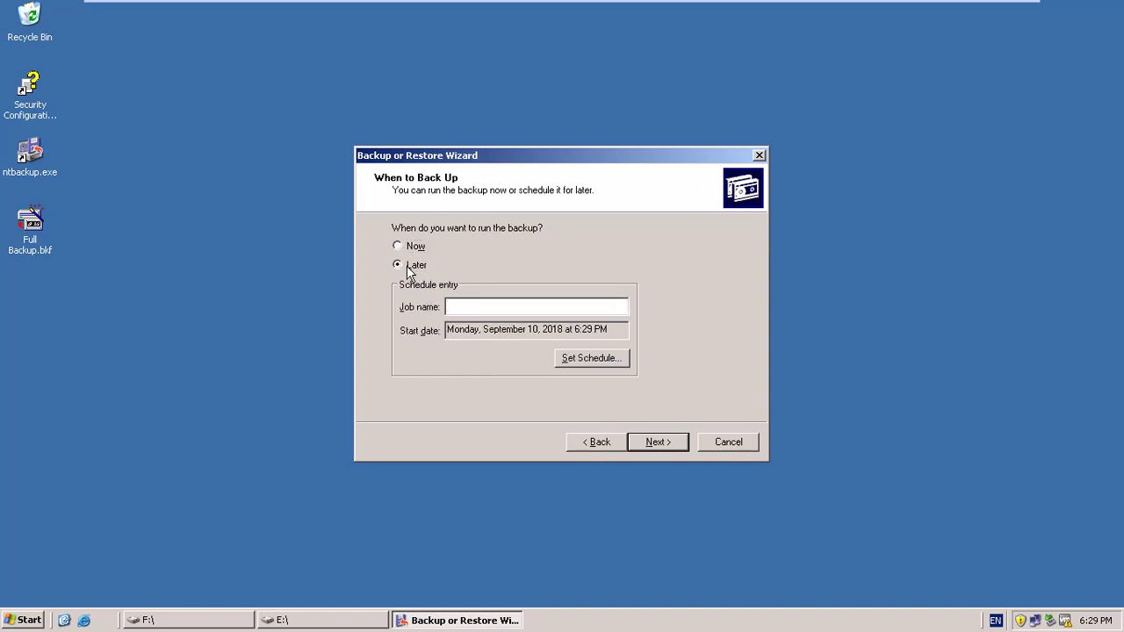
text(Diff)
click(592, 358)
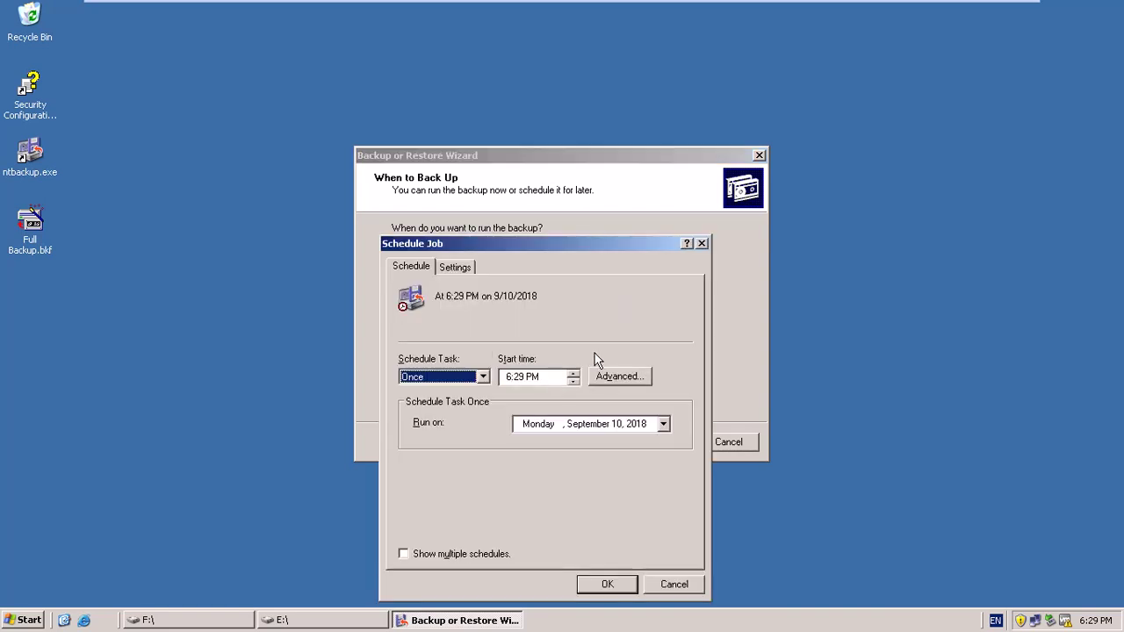
click(482, 376)
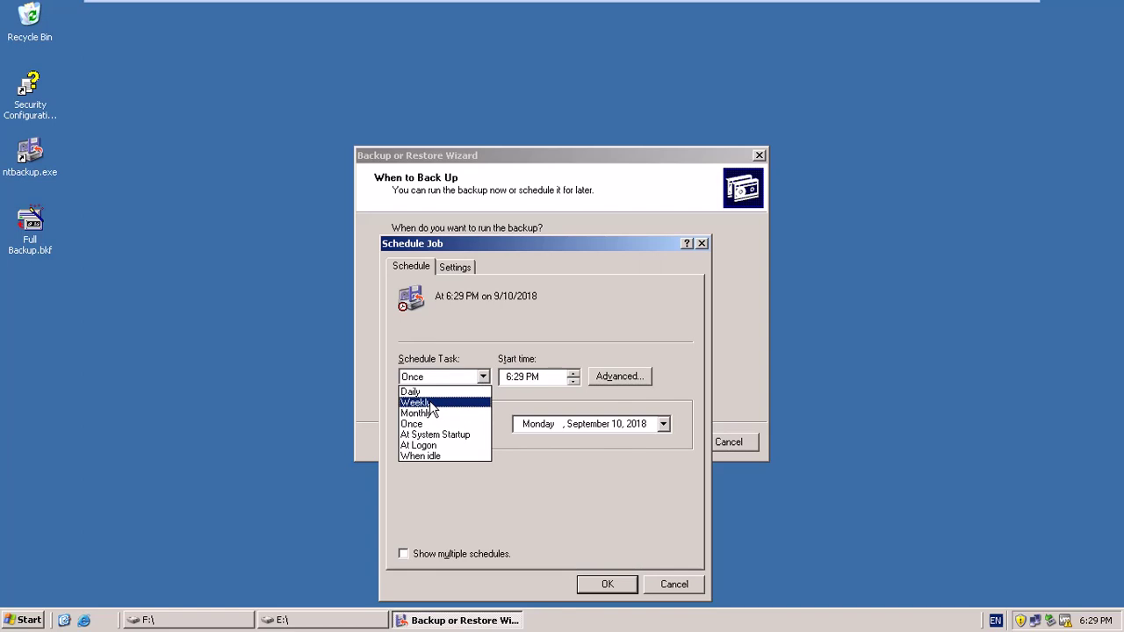
click(428, 392)
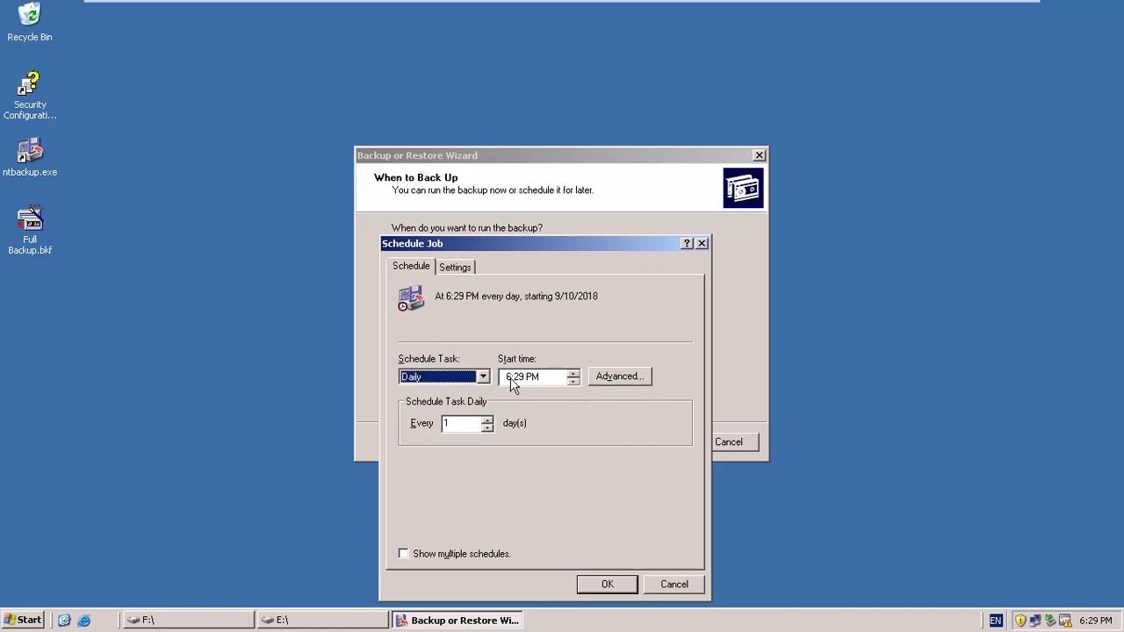
click(518, 377)
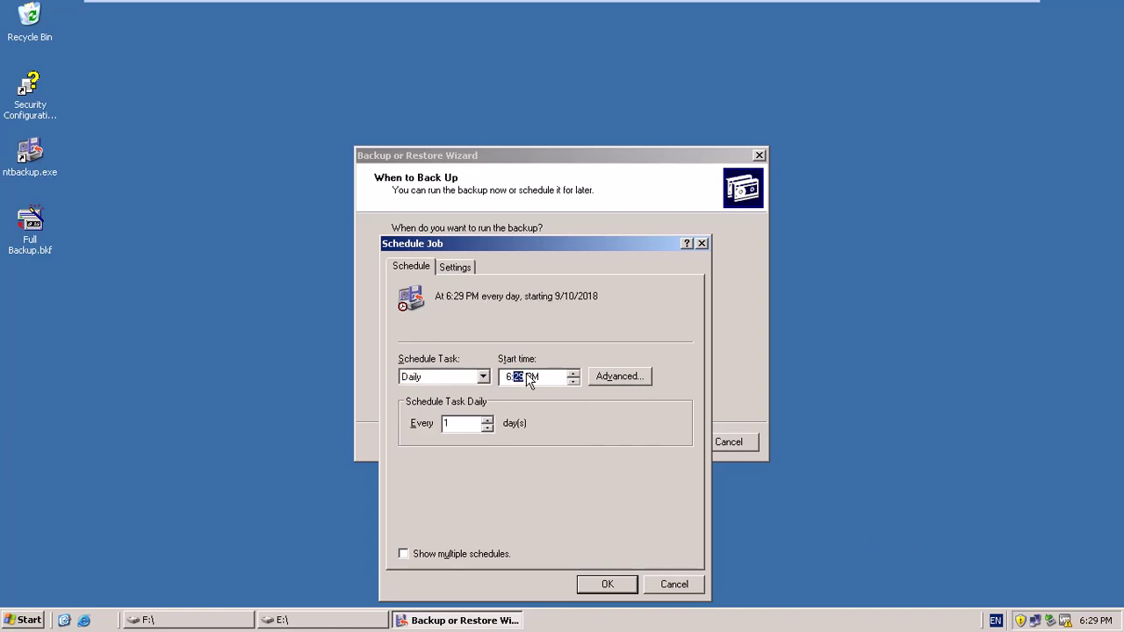
click(575, 372)
click(621, 584)
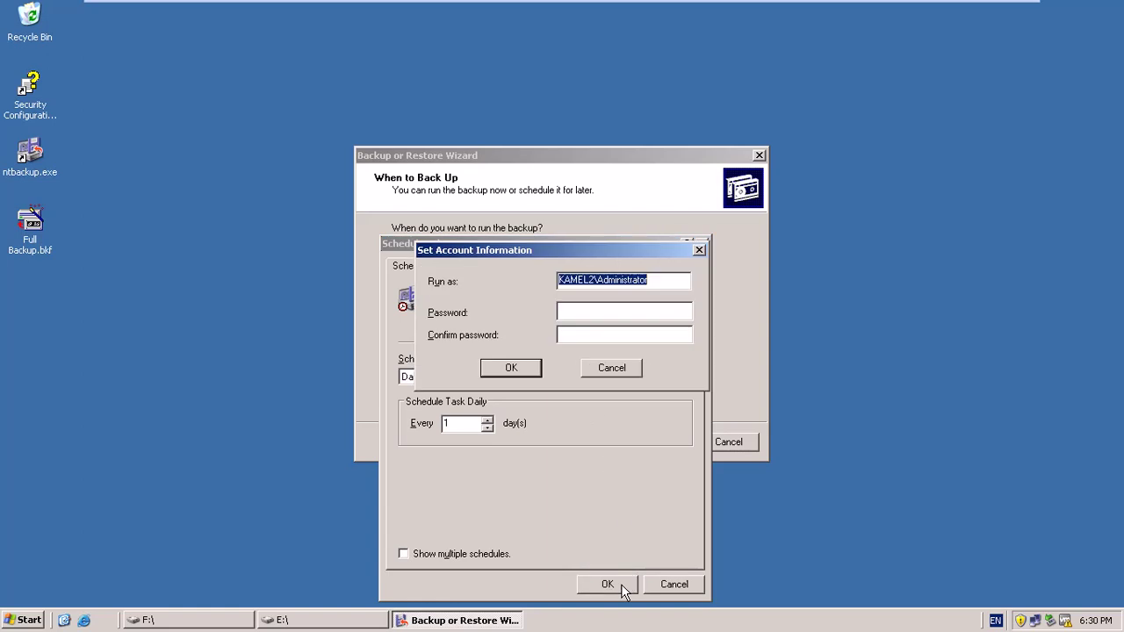
click(531, 369)
Accept the run-as account, review the summary, finish scheduling the differential backup, and refresh the desktop.
click(650, 443)
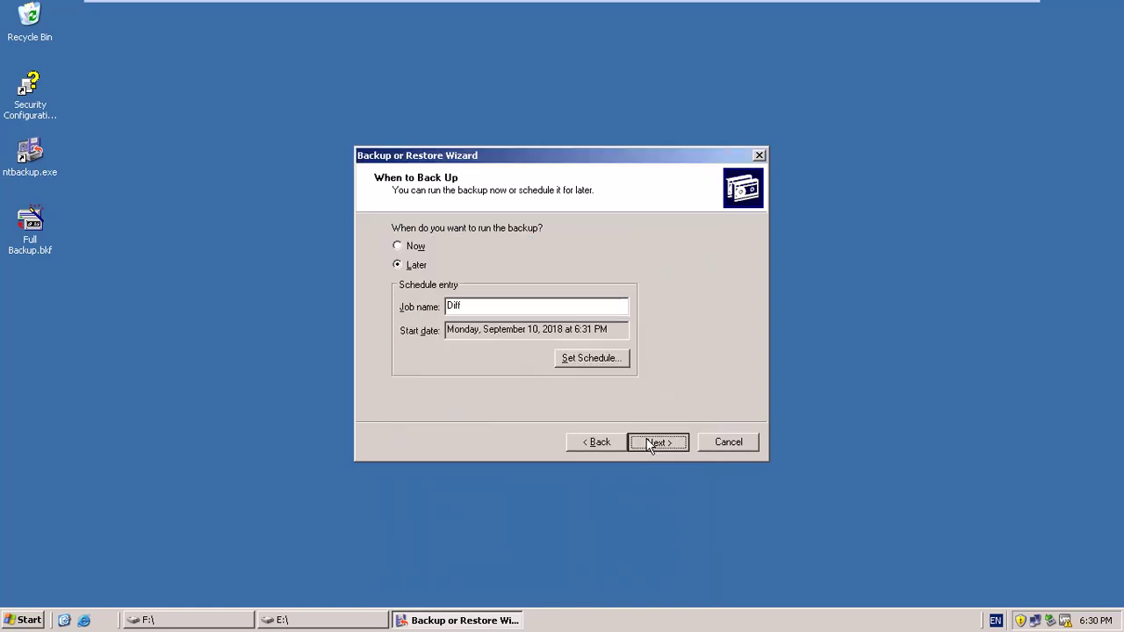
click(544, 361)
click(540, 321)
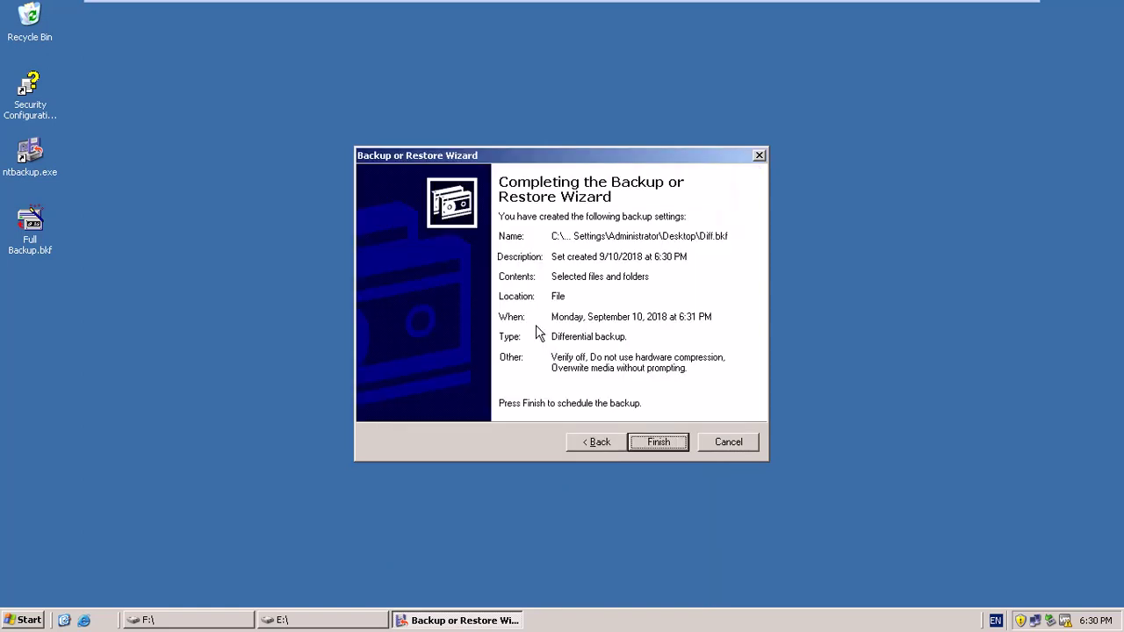
click(657, 444)
right_click(551, 227)
click(583, 245)
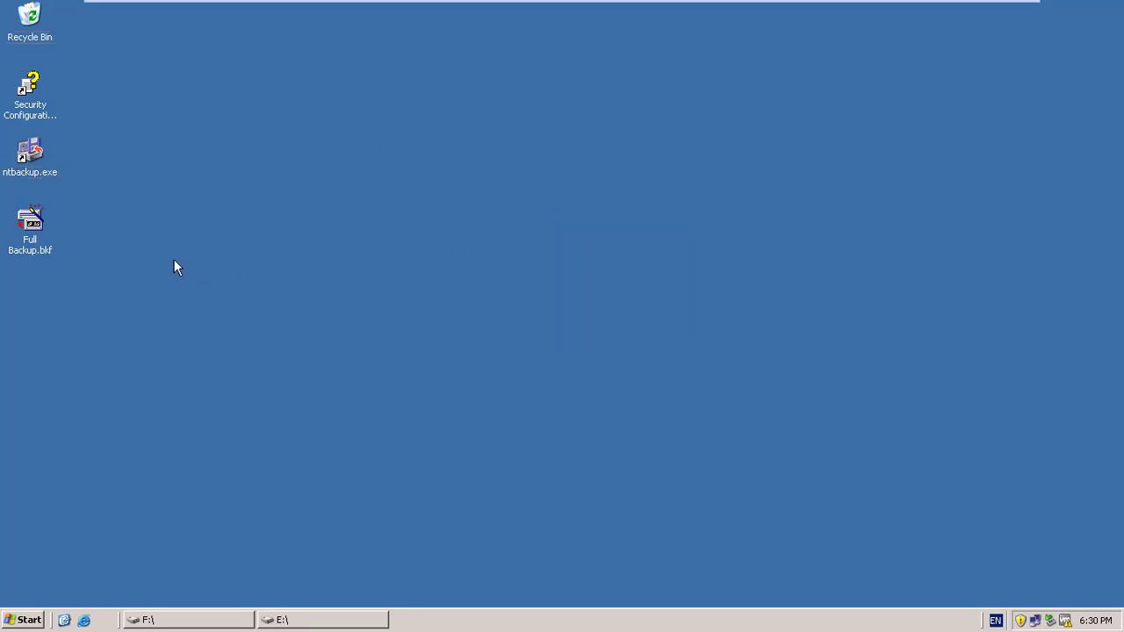
Bring up the E: window, check which files carry the archive attribute, and minimize it.
click(265, 622)
drag(454, 121, 425, 239)
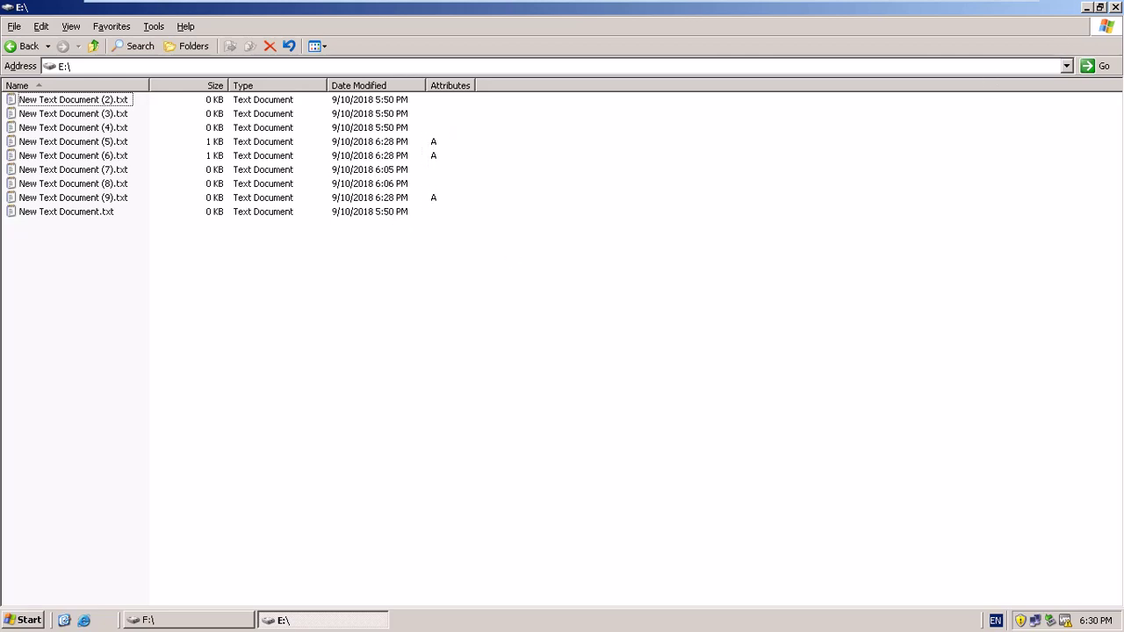
click(1086, 7)
Refresh the desktop repeatedly and watch the clock to see whether the scheduled backup file has been created.
right_click(546, 197)
click(580, 221)
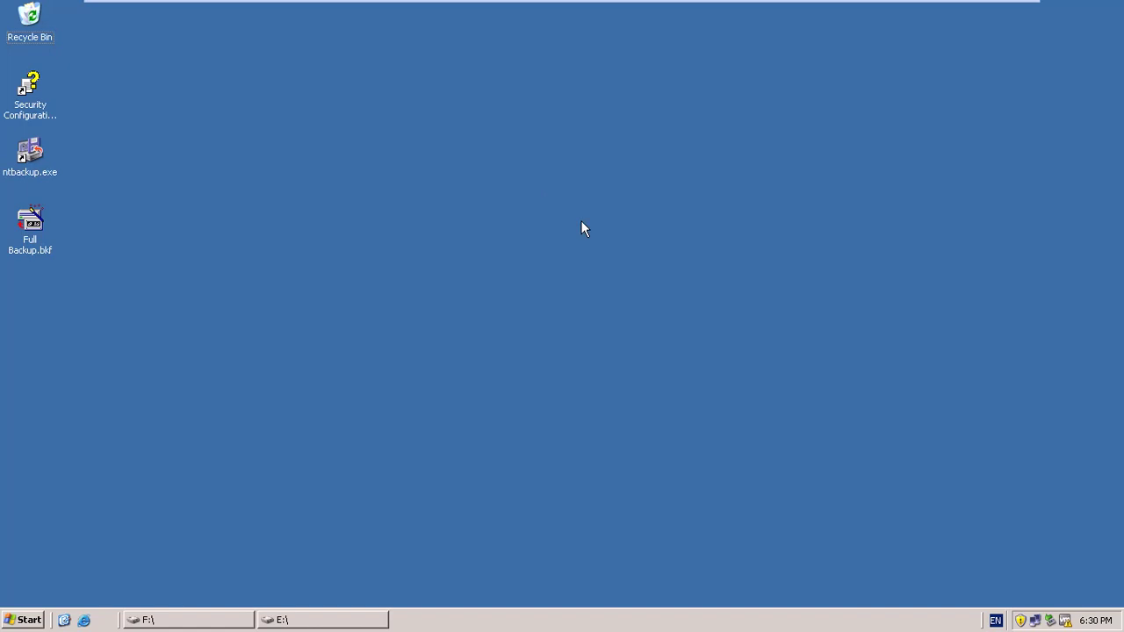
right_click(419, 117)
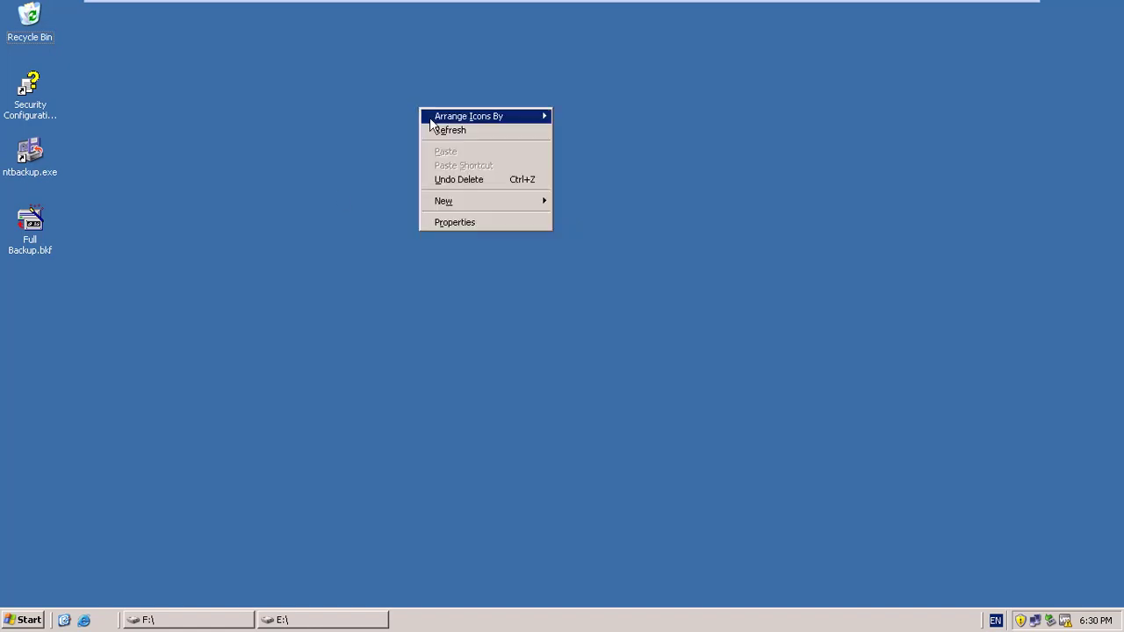
click(452, 131)
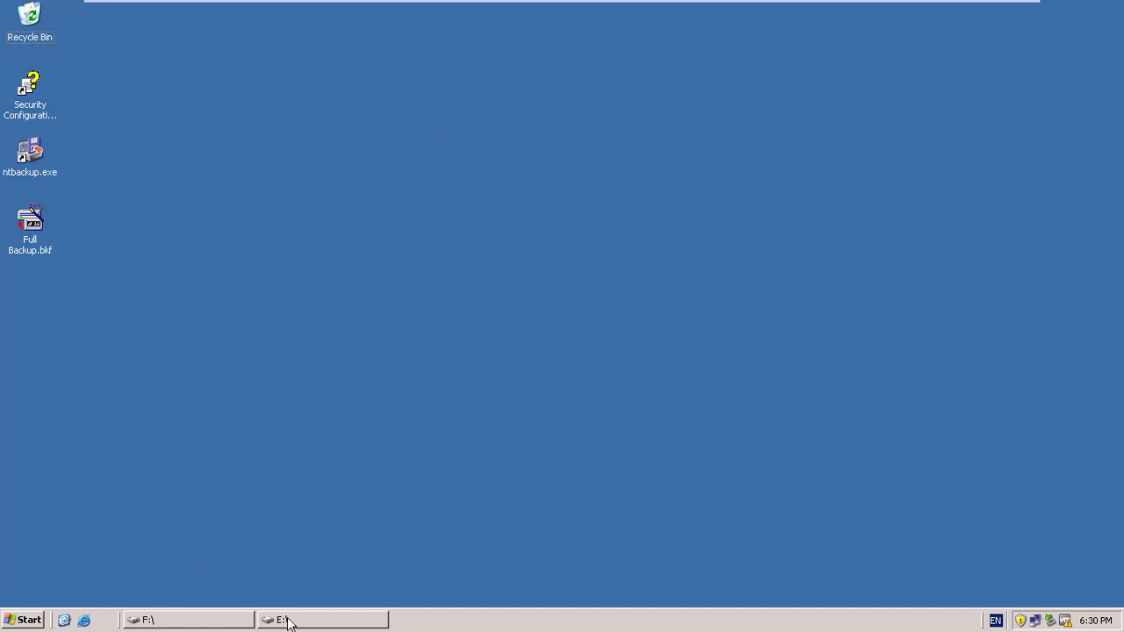
right_click(441, 225)
click(461, 249)
drag(49, 344, 48, 344)
drag(88, 205, 9, 281)
drag(85, 275, 0, 401)
mouse_move(1096, 627)
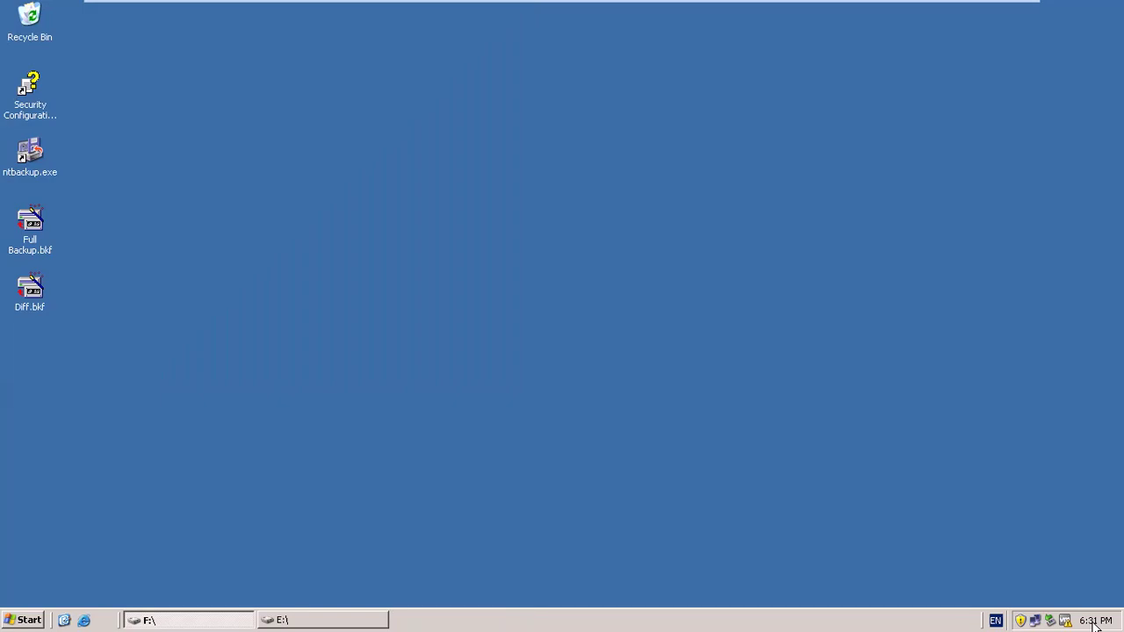
Select the Full Backup.bkf and Diff.bkf files on the desktop to point out both backups.
click(30, 292)
click(30, 222)
click(50, 309)
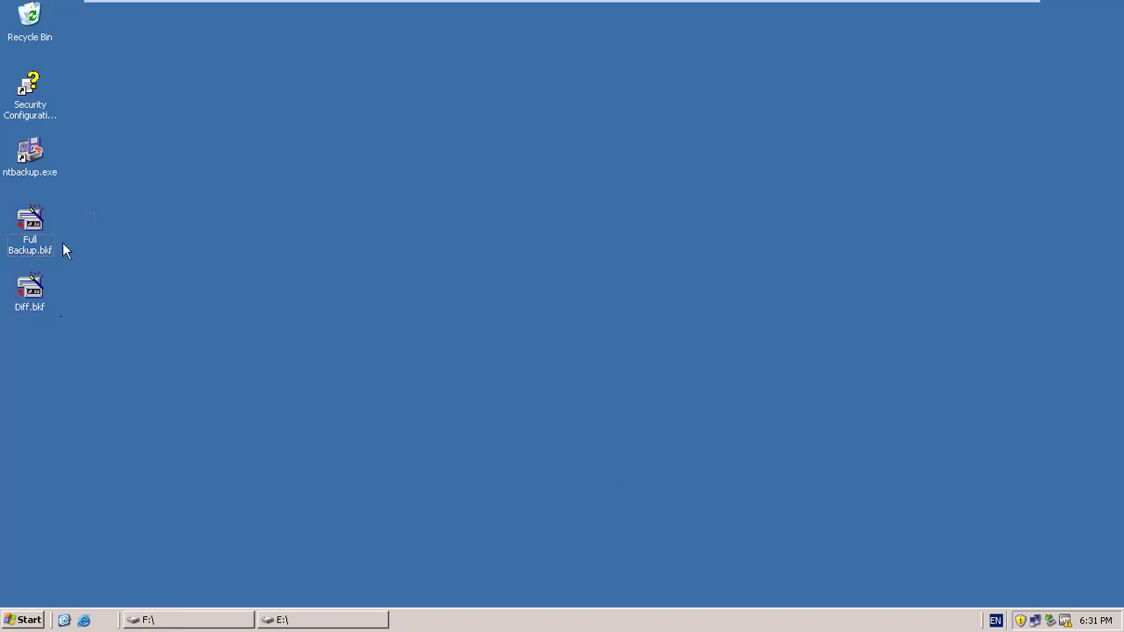
drag(63, 251, 35, 290)
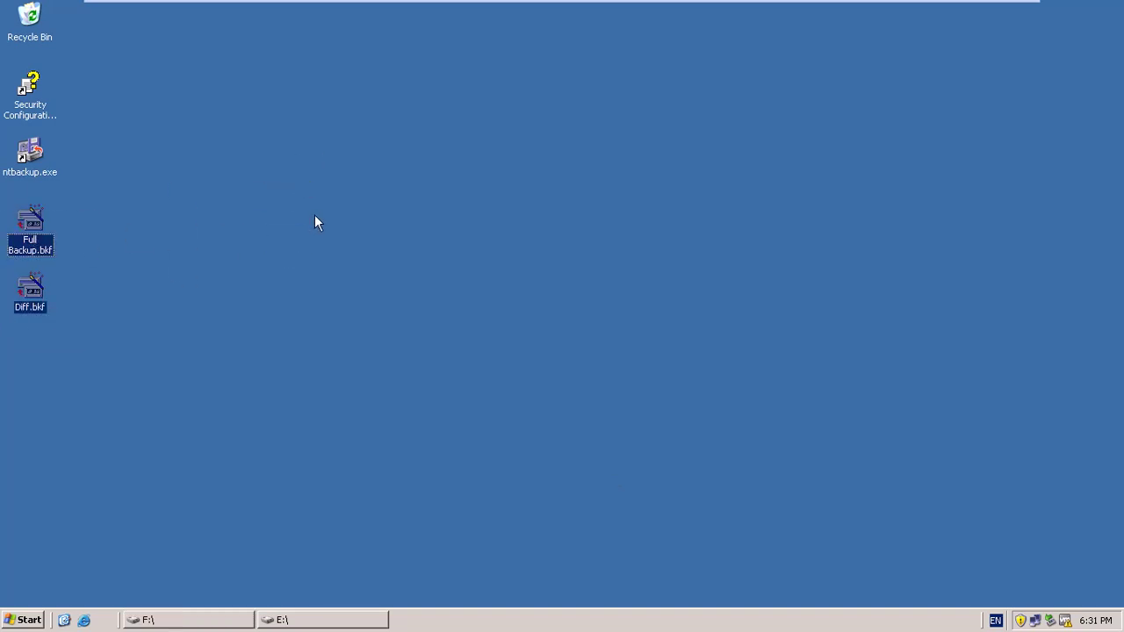
Look at the contents of F:, switch to E:, and refresh it to check the files' archive attributes.
click(185, 620)
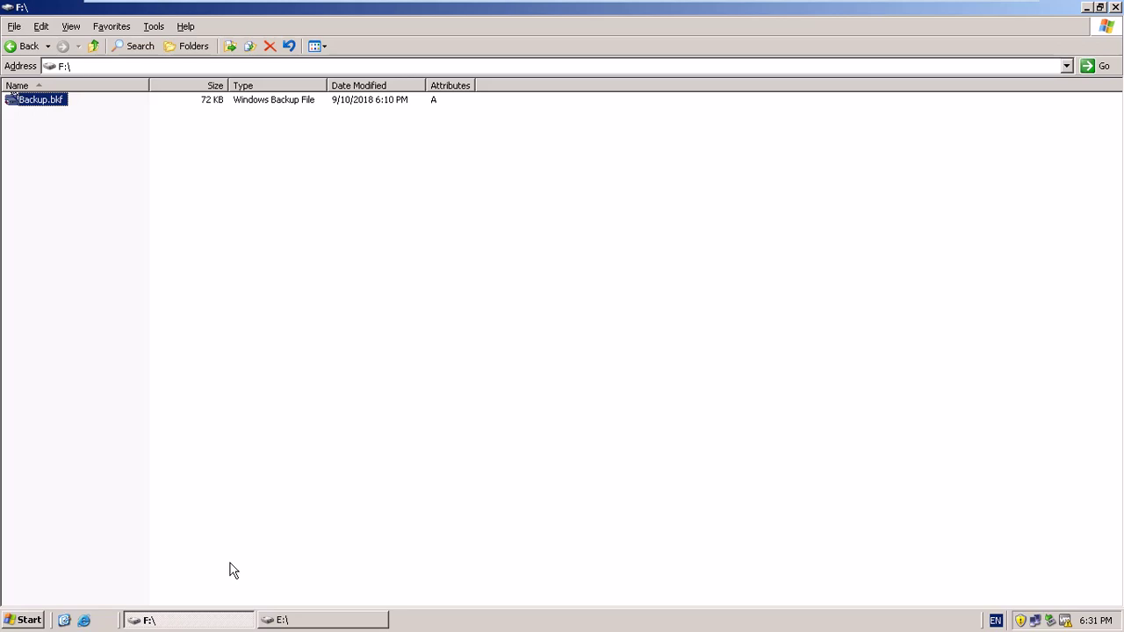
click(293, 618)
right_click(221, 396)
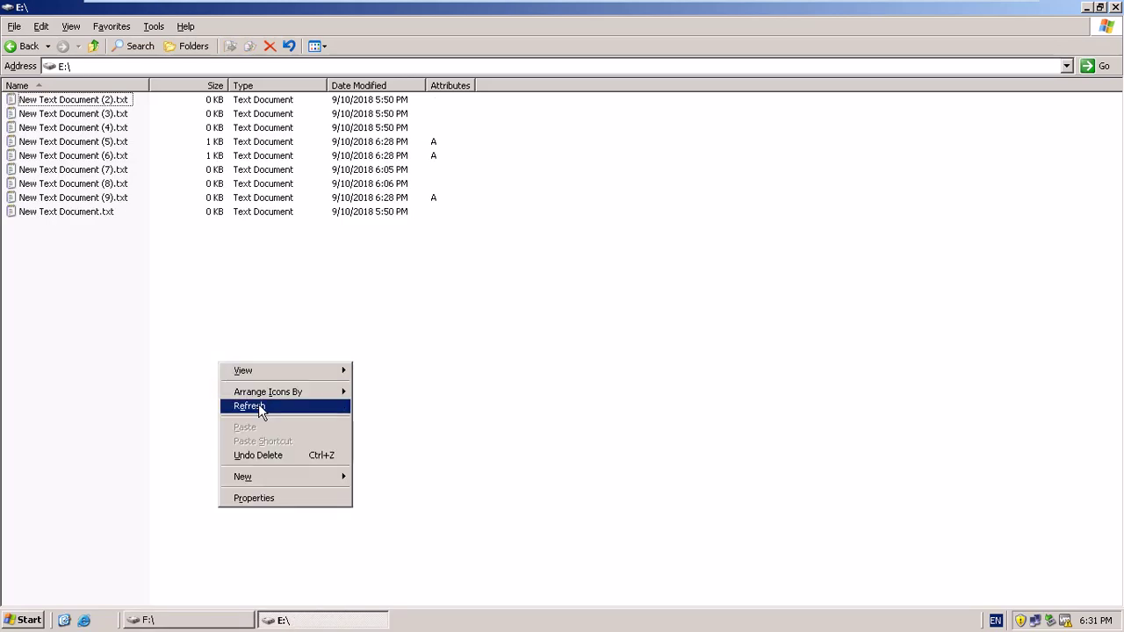
click(258, 407)
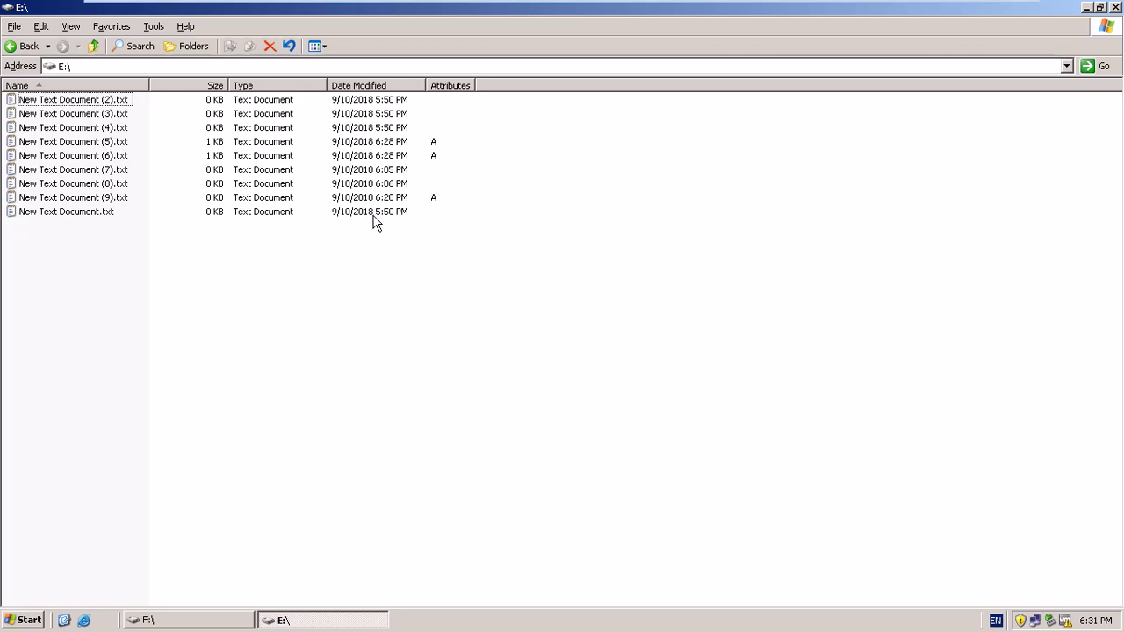
Delete all the text documents on E:, sending them to the Recycle Bin, and close the E: window.
drag(143, 316, 63, 100)
right_click(63, 100)
click(93, 241)
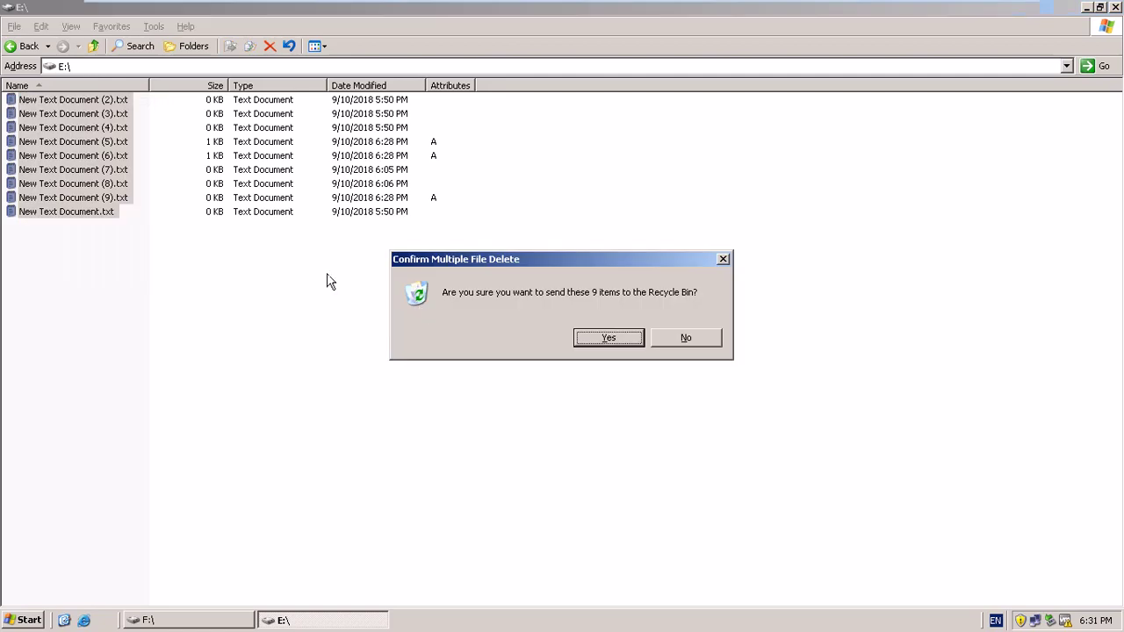
click(609, 337)
click(1116, 7)
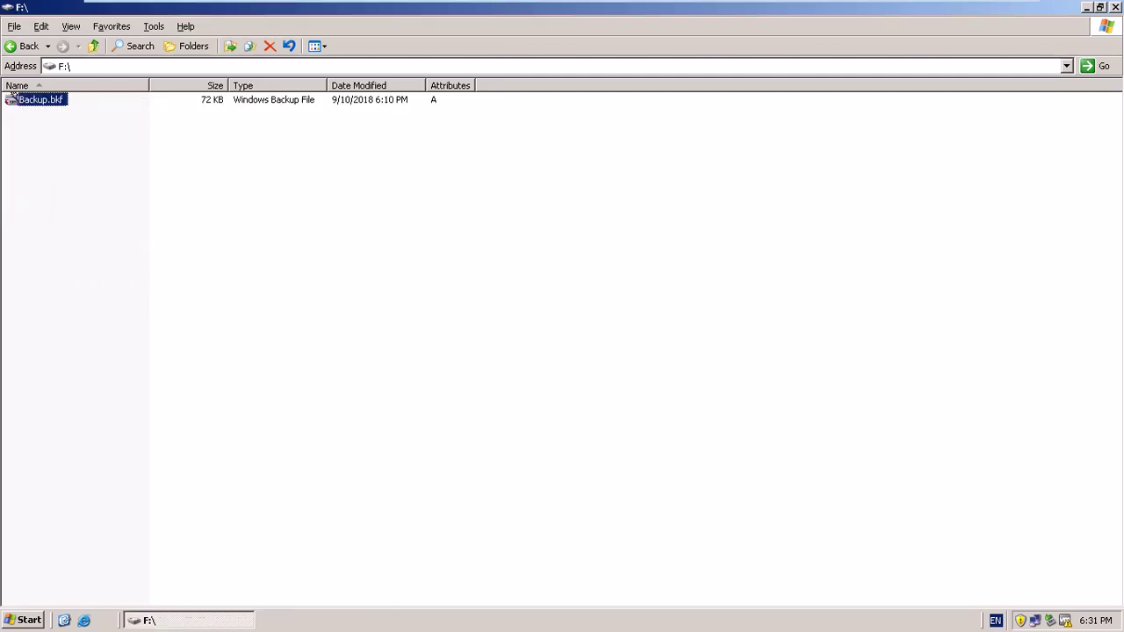
Close the F: window, open Full Backup.bkf in the restore wizard, and choose its E: drive as the item to restore.
key(alt+F4)
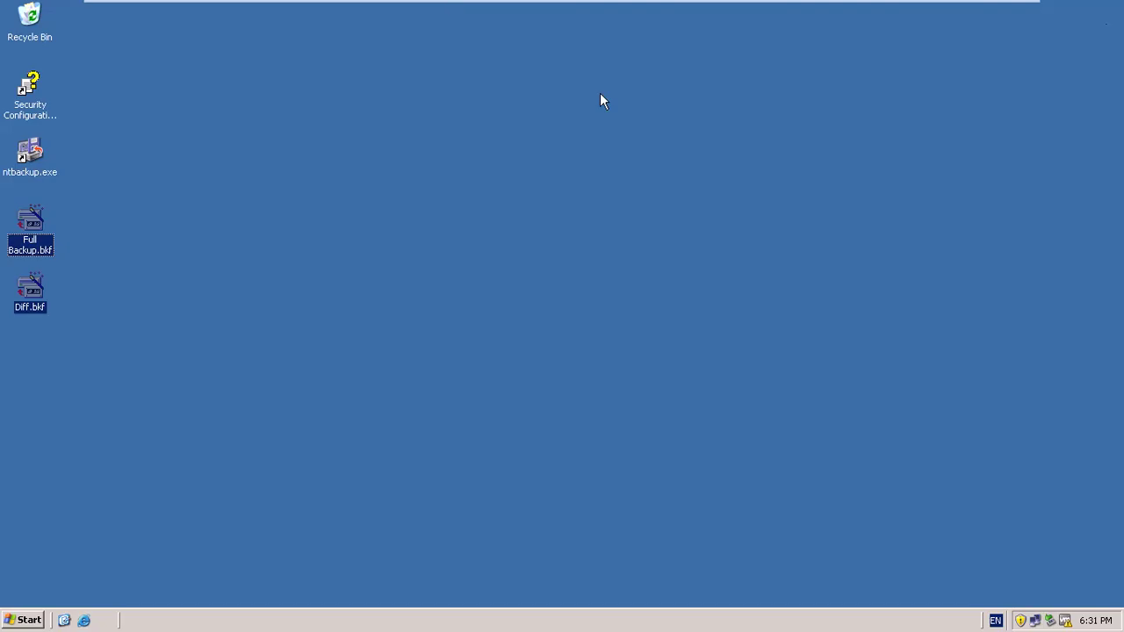
double_click(35, 221)
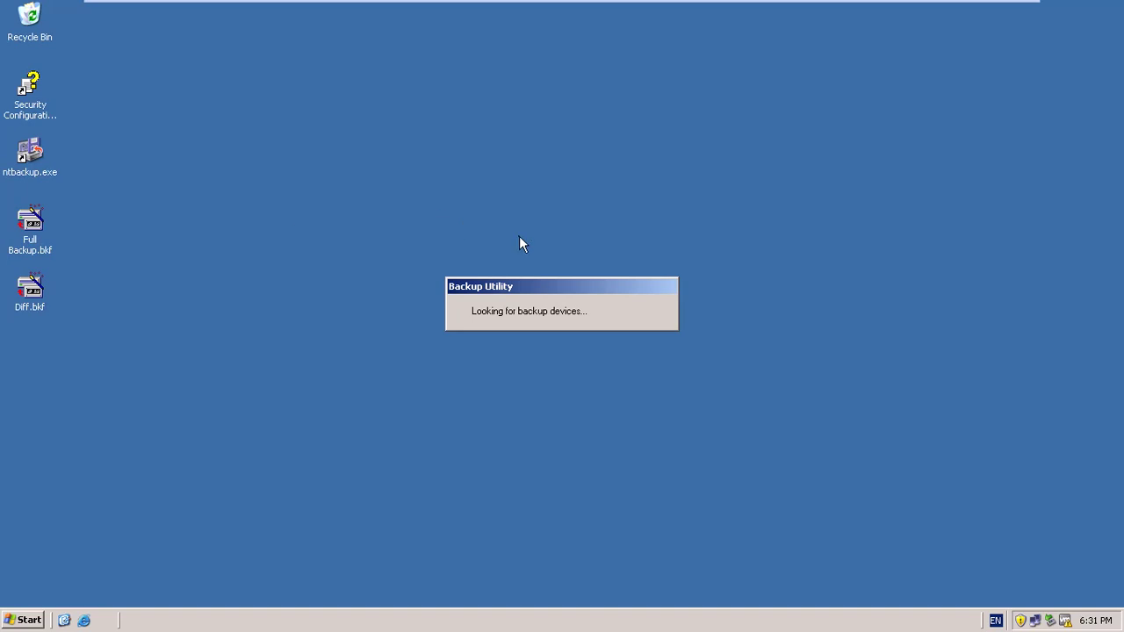
click(655, 442)
key(Down)
click(654, 441)
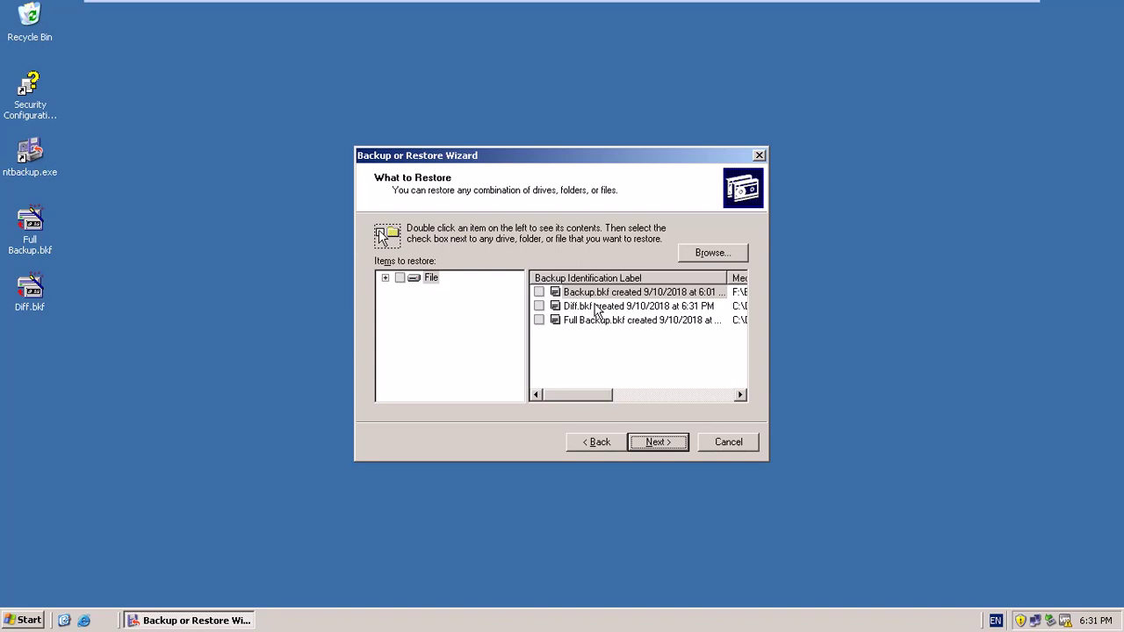
click(538, 326)
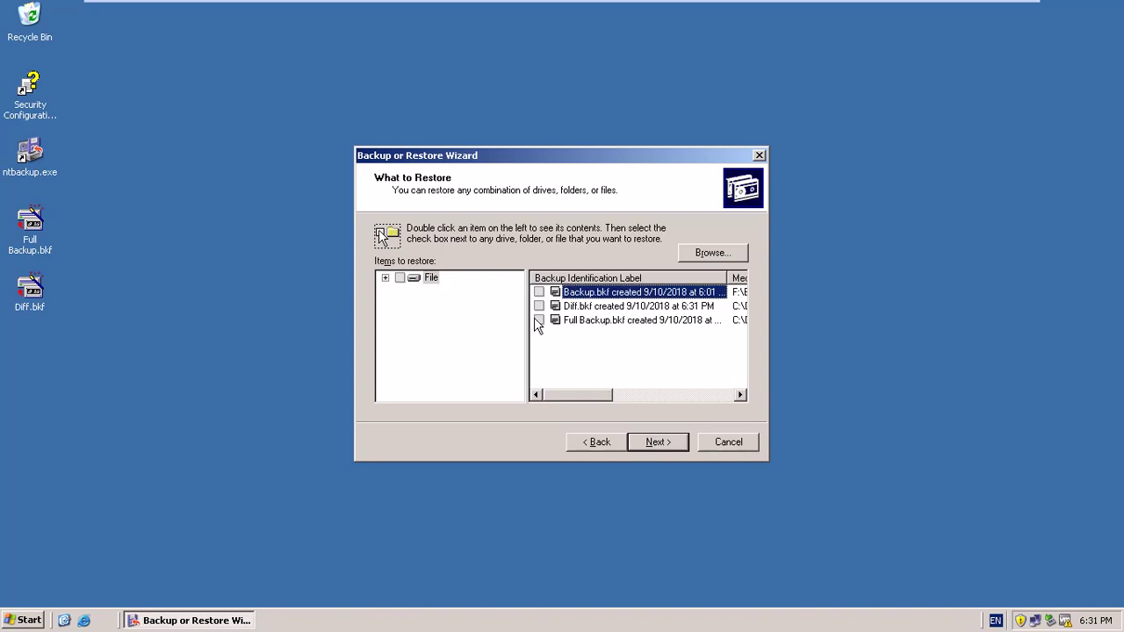
click(385, 278)
click(415, 317)
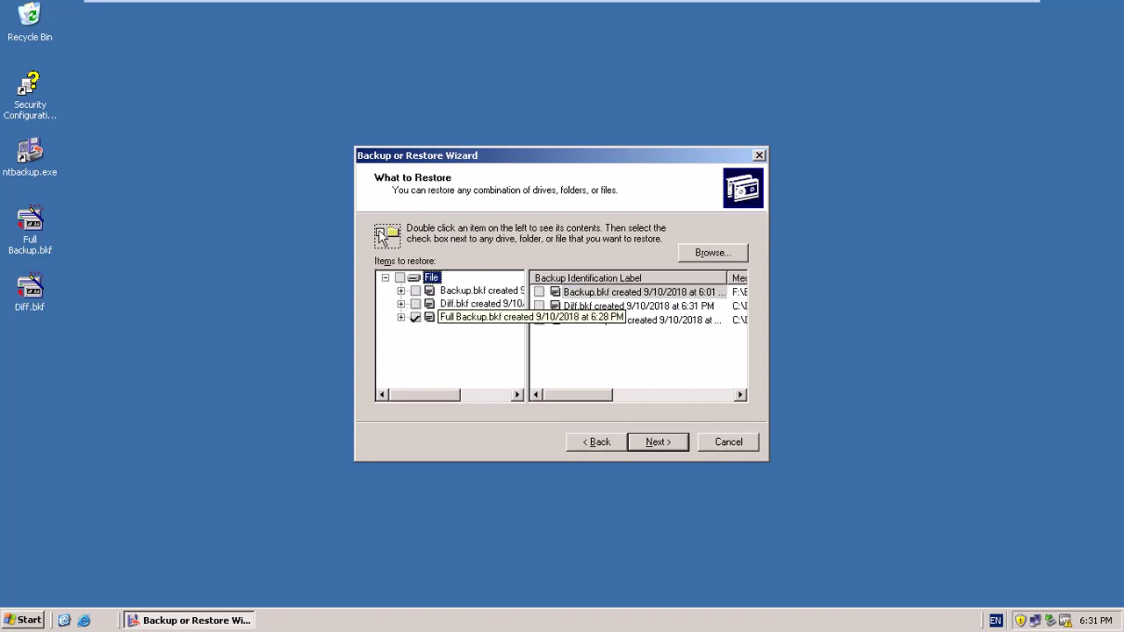
click(400, 317)
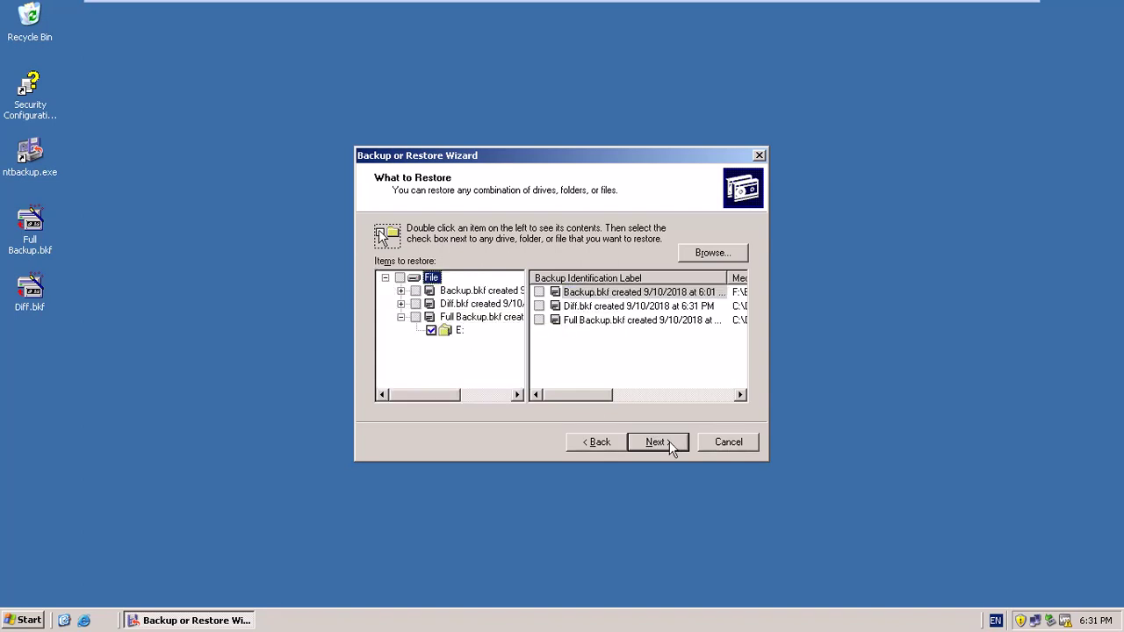
Restore the full backup to its original location with existing files replaced, accept the backup file location, and close the completed restore.
click(658, 441)
click(702, 404)
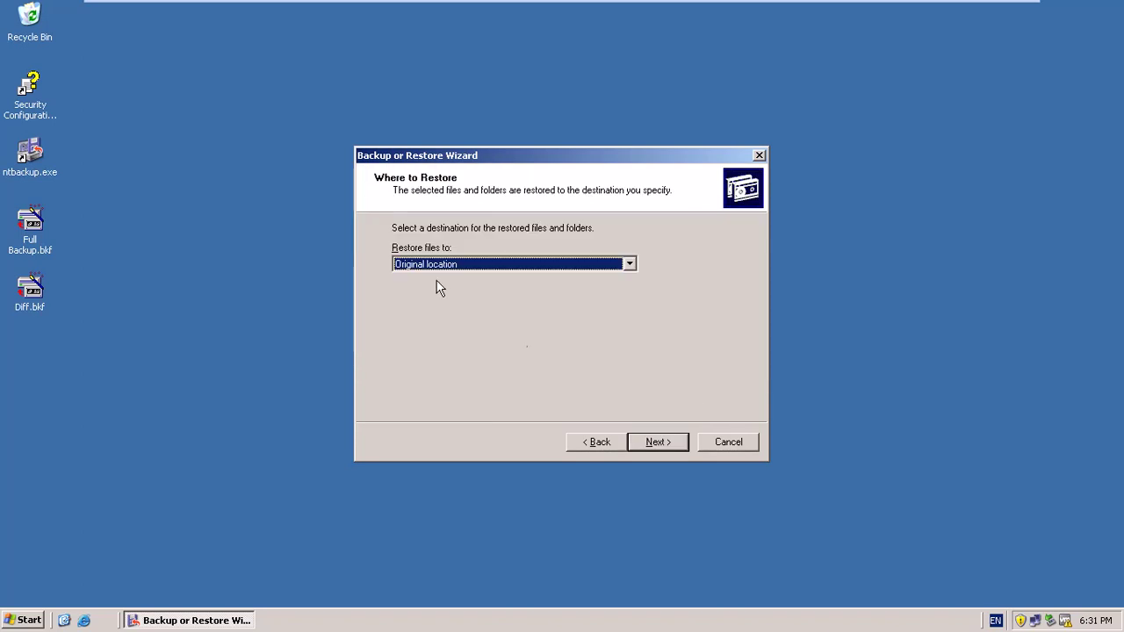
click(662, 450)
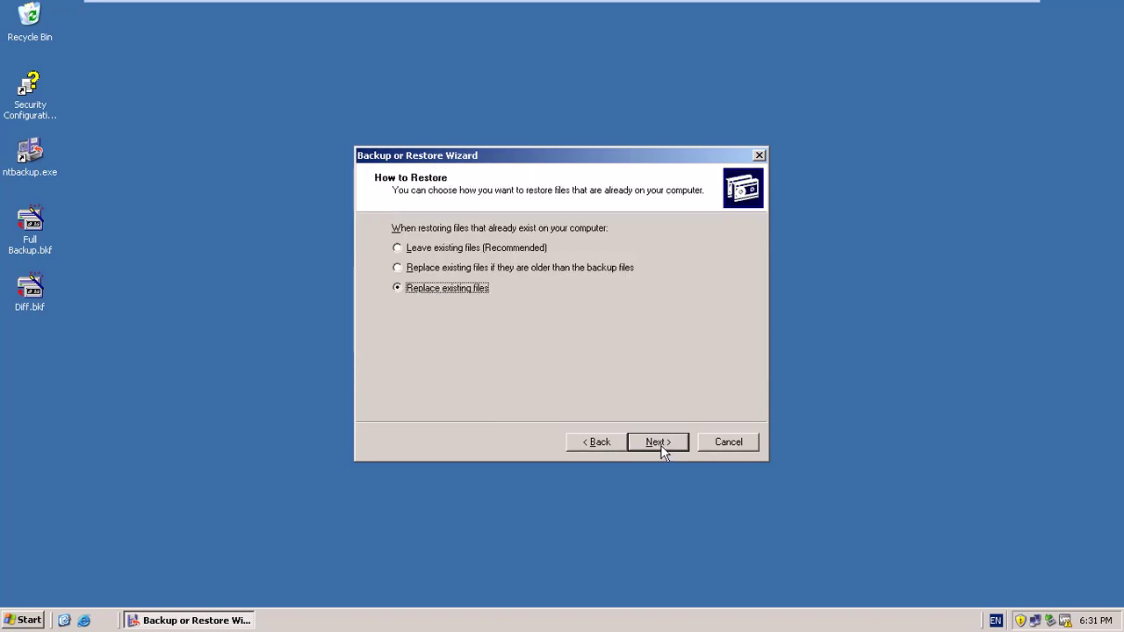
click(661, 449)
click(662, 449)
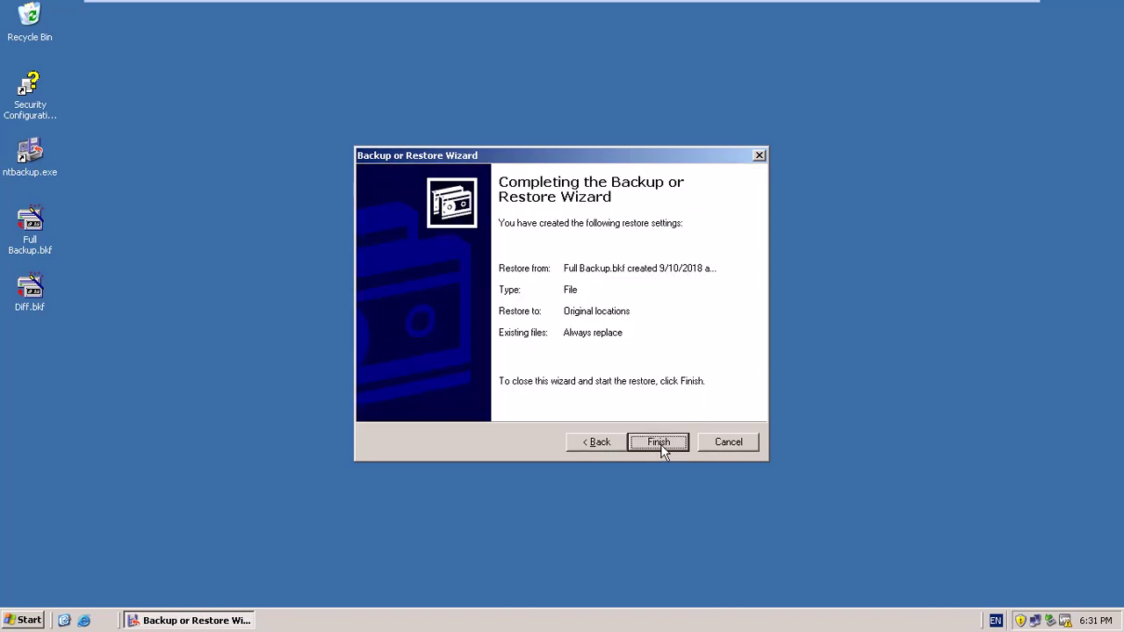
click(661, 448)
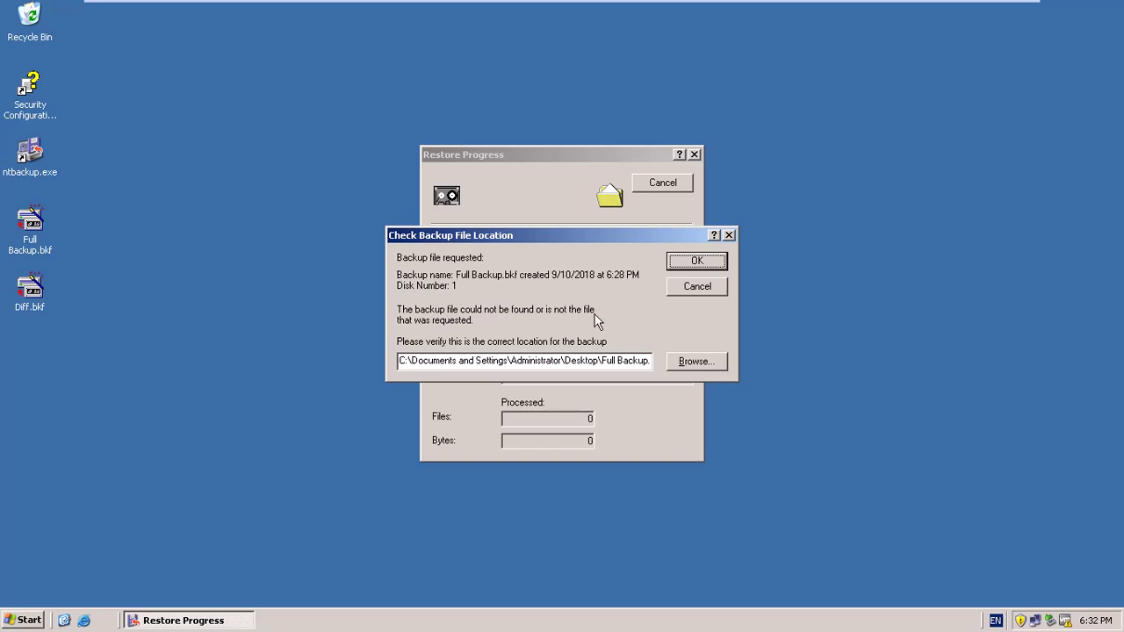
click(704, 261)
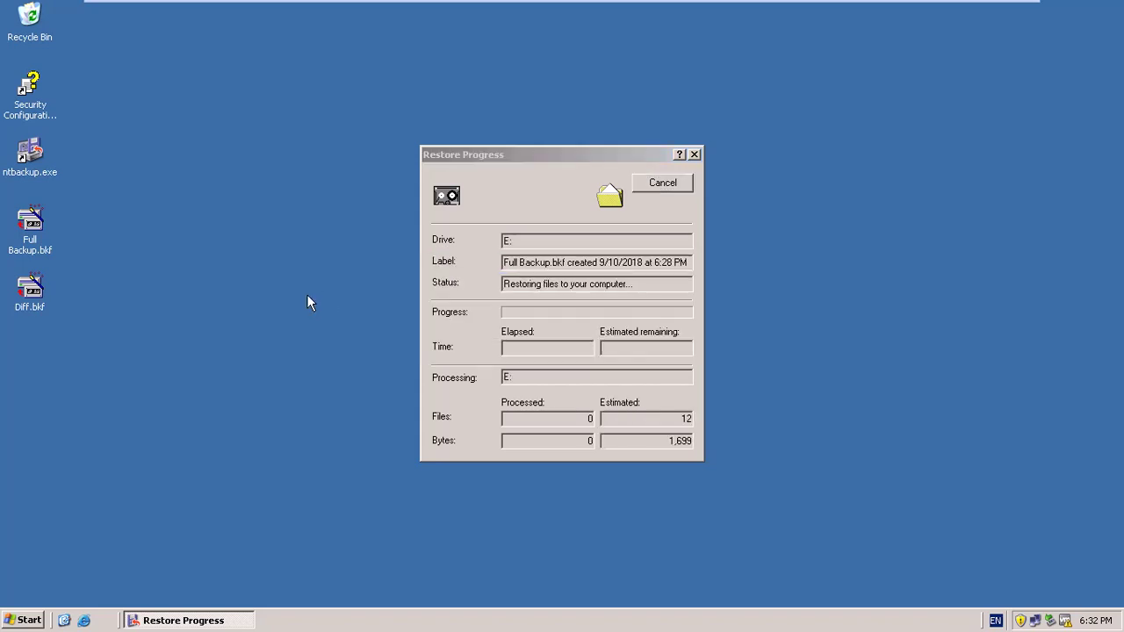
click(665, 211)
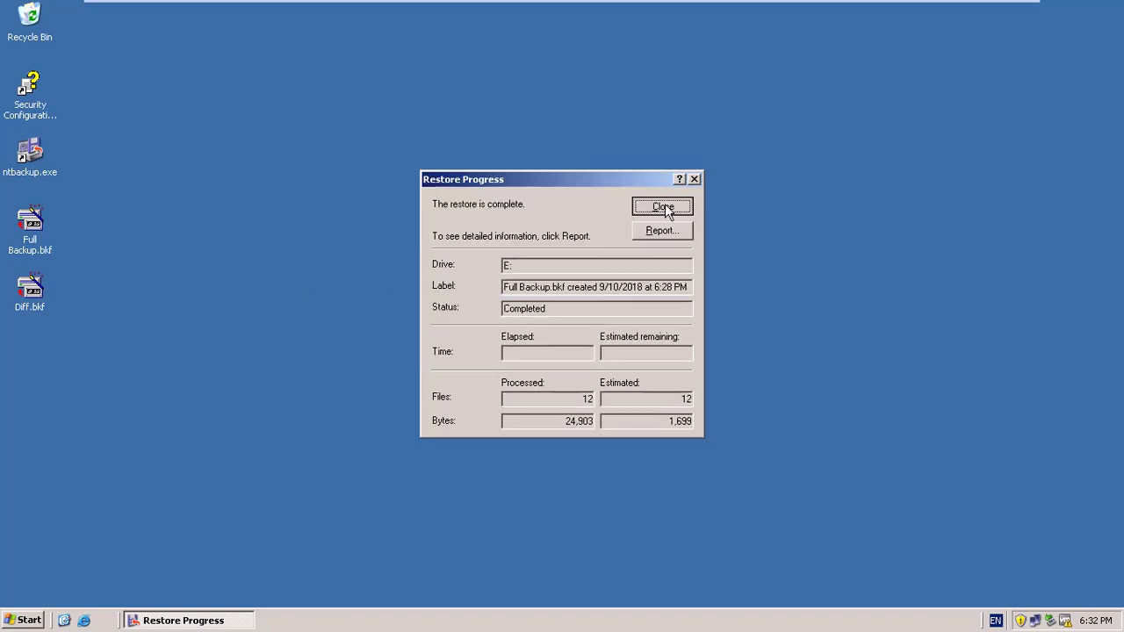
Open E: to check the restored files, view the contents of New Text Document (5).txt, and minimize the window.
click(24, 621)
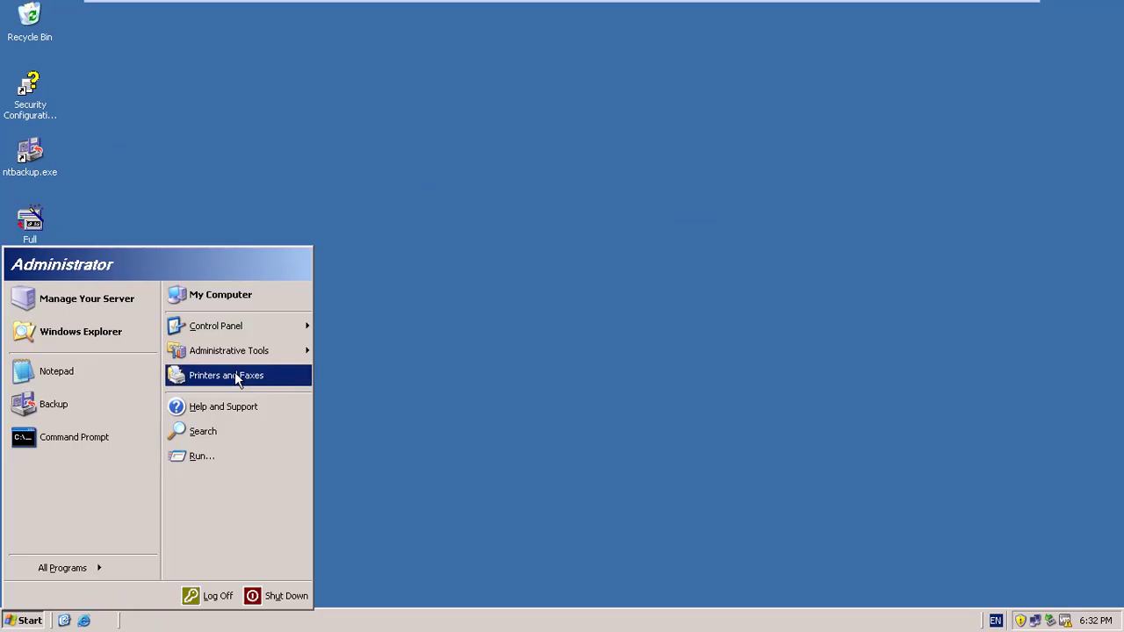
click(235, 295)
double_click(75, 138)
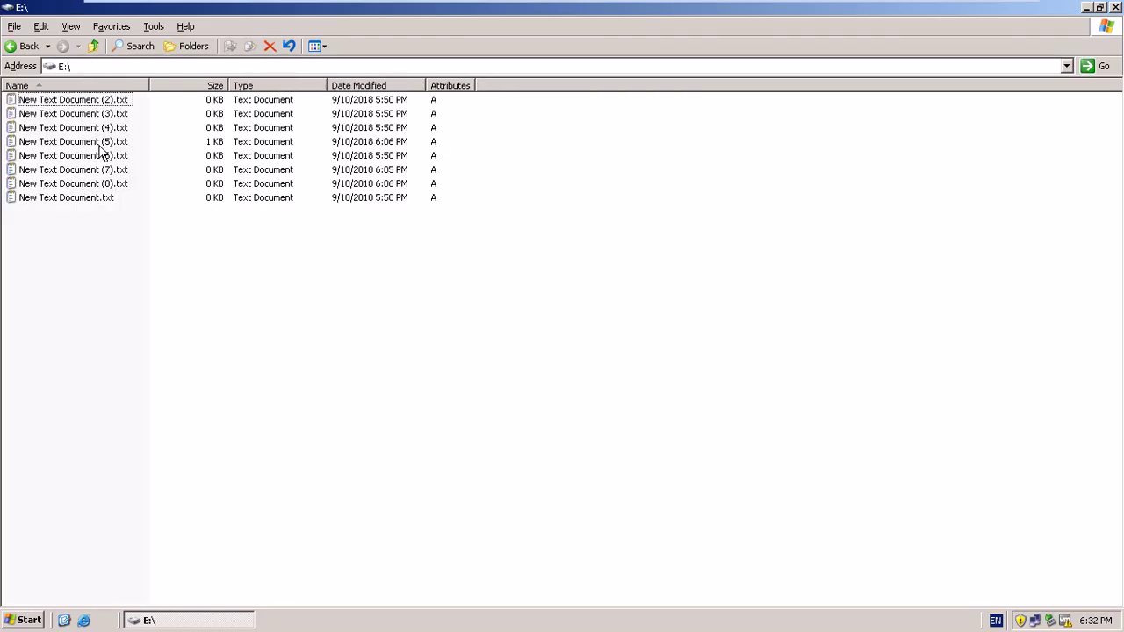
double_click(97, 143)
click(850, 28)
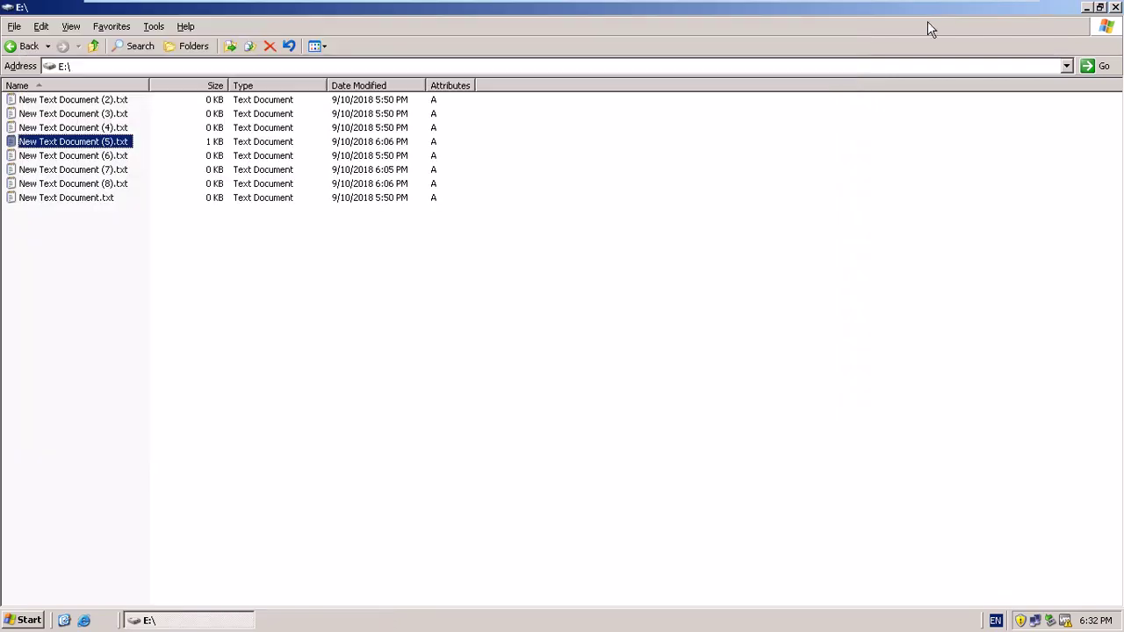
click(1086, 7)
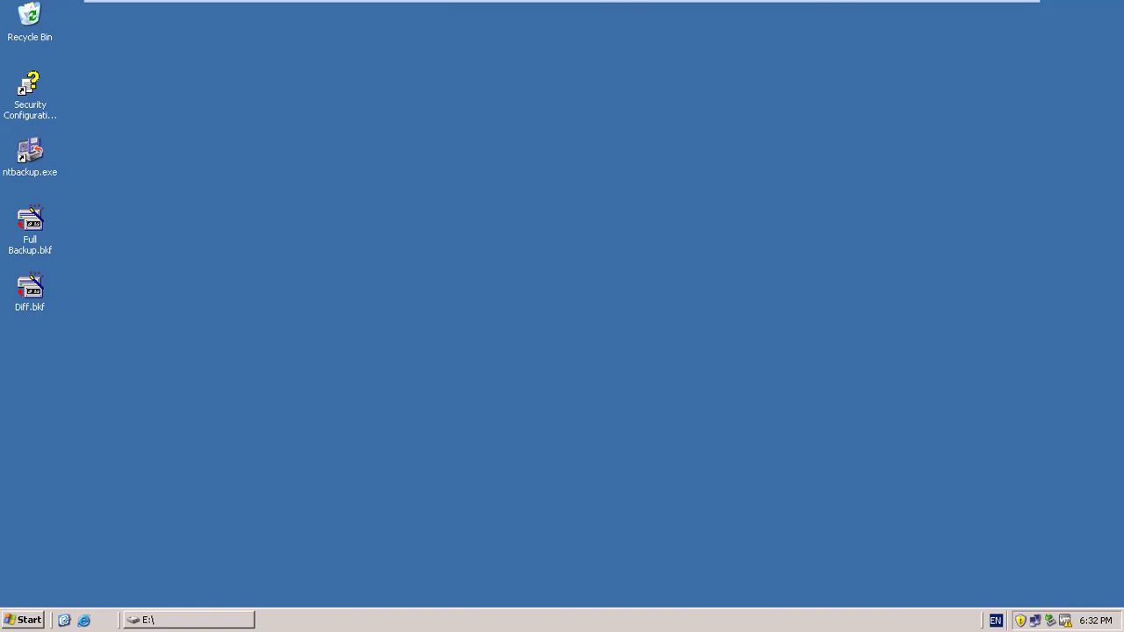
Open Diff.bkf in the restore wizard, choose to restore files and settings, and mark the E: drive under Diff.bkf.
double_click(30, 294)
click(660, 443)
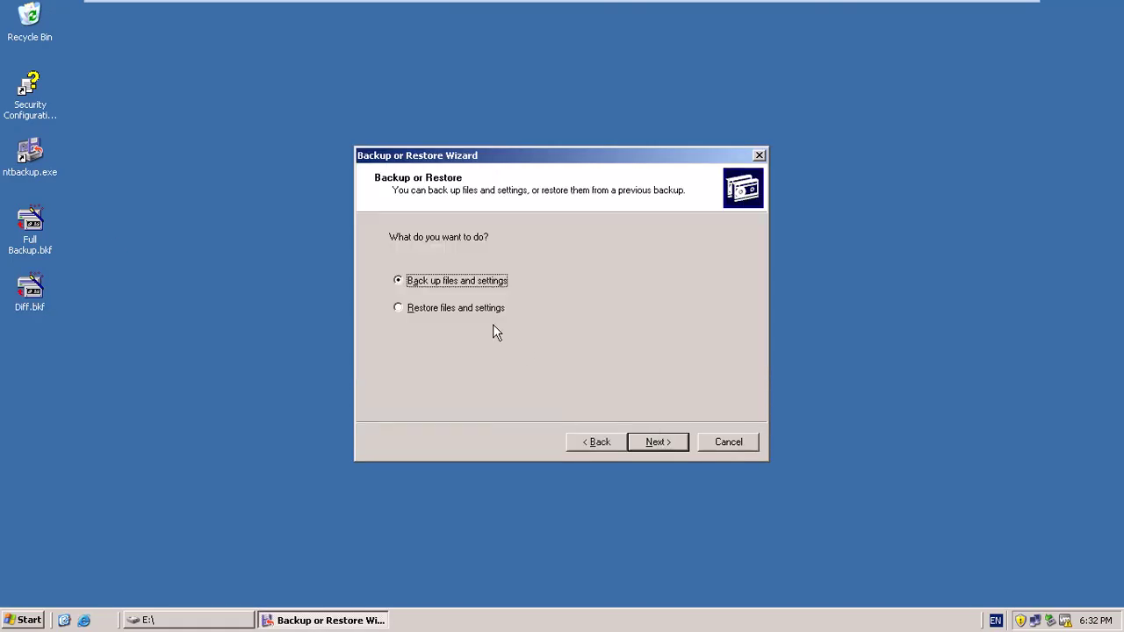
click(449, 309)
click(652, 443)
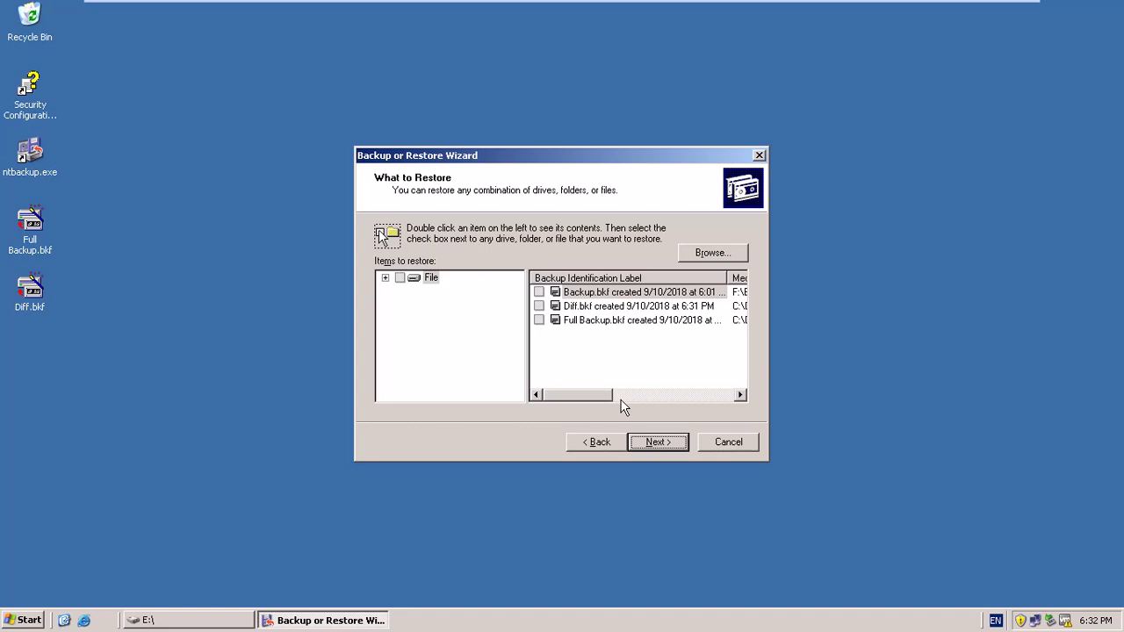
click(386, 278)
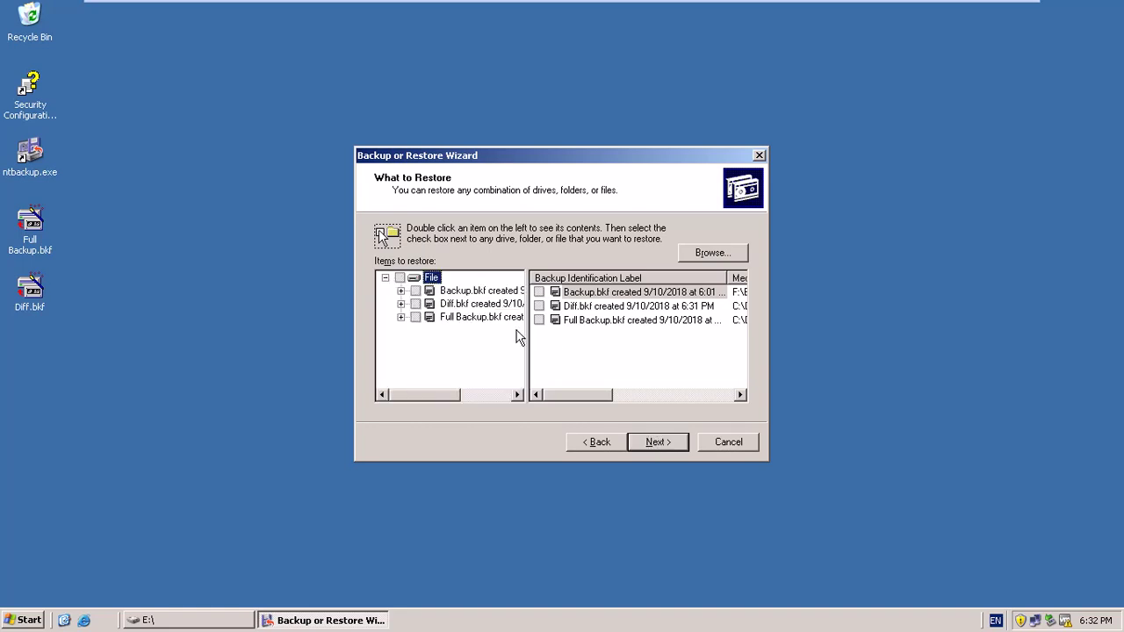
drag(527, 335, 563, 335)
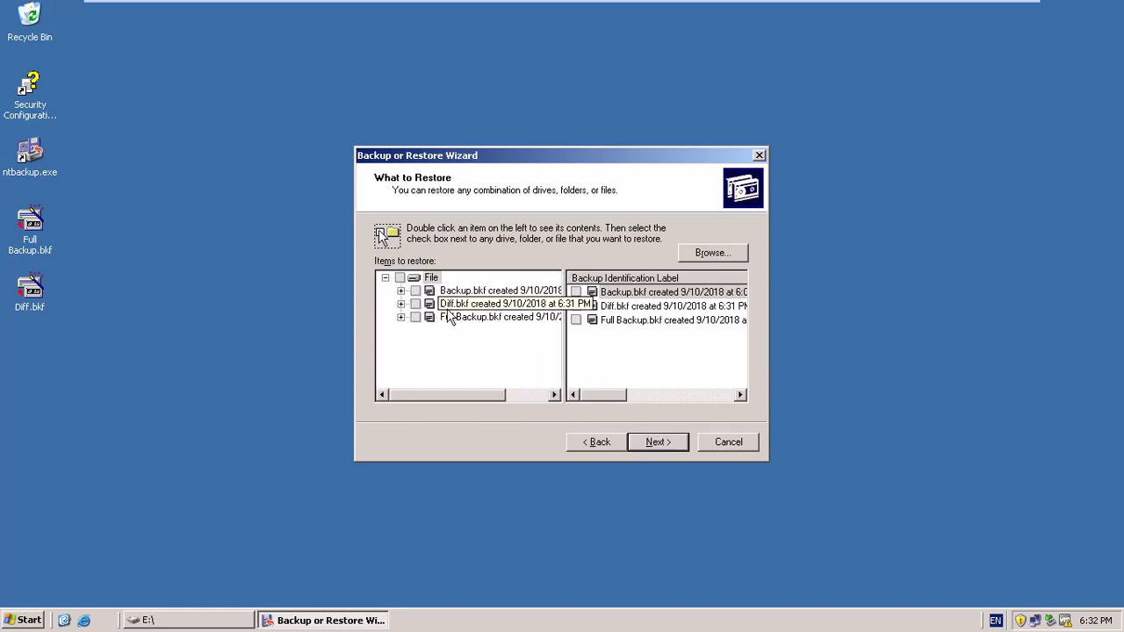
double_click(447, 308)
click(445, 318)
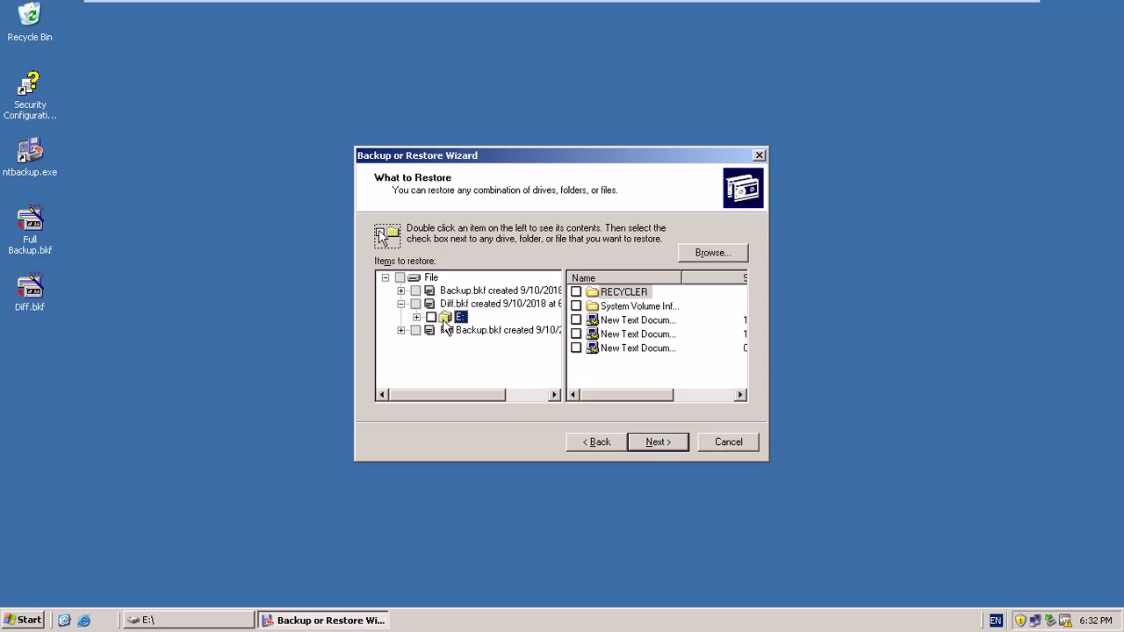
click(431, 317)
Set the differential restore to the original location with existing files replaced, and start it.
click(659, 442)
click(699, 400)
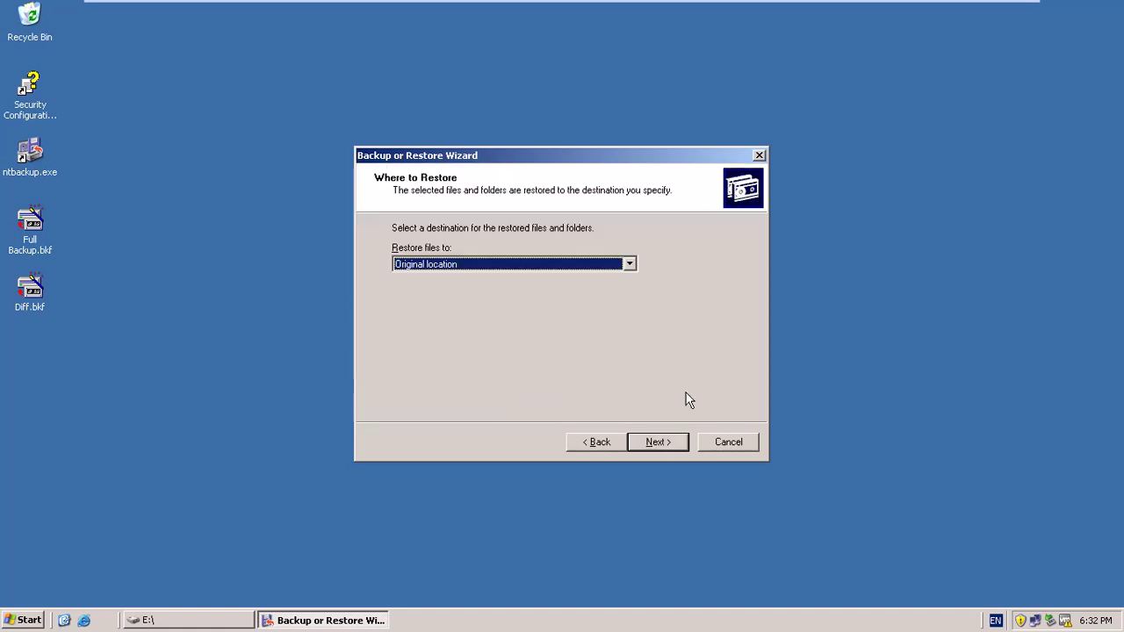
click(657, 446)
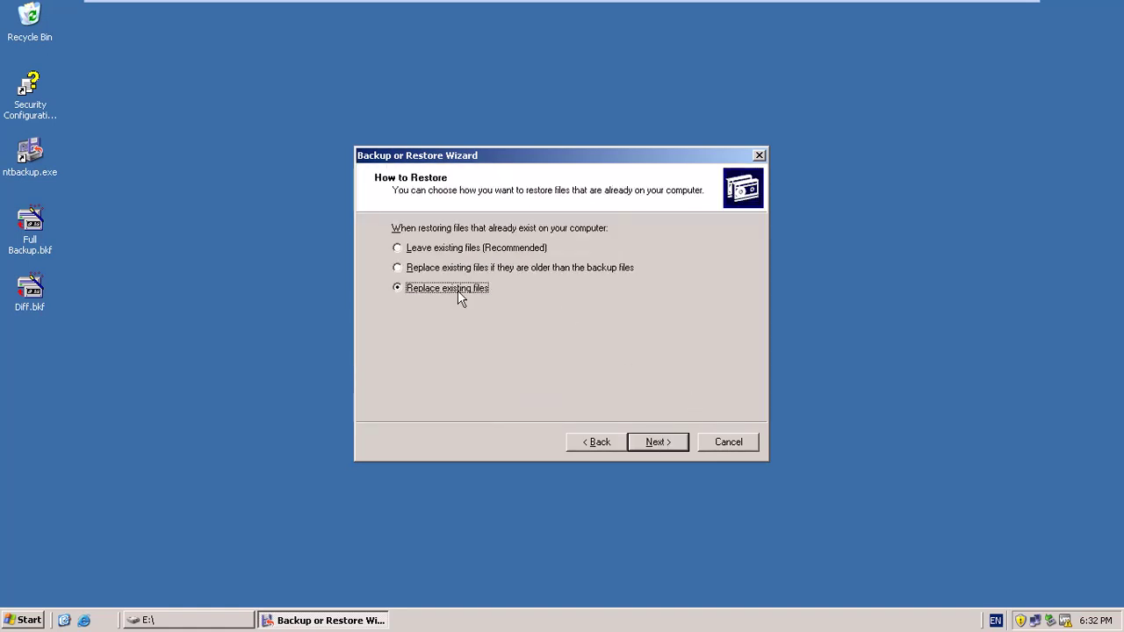
click(654, 442)
click(654, 440)
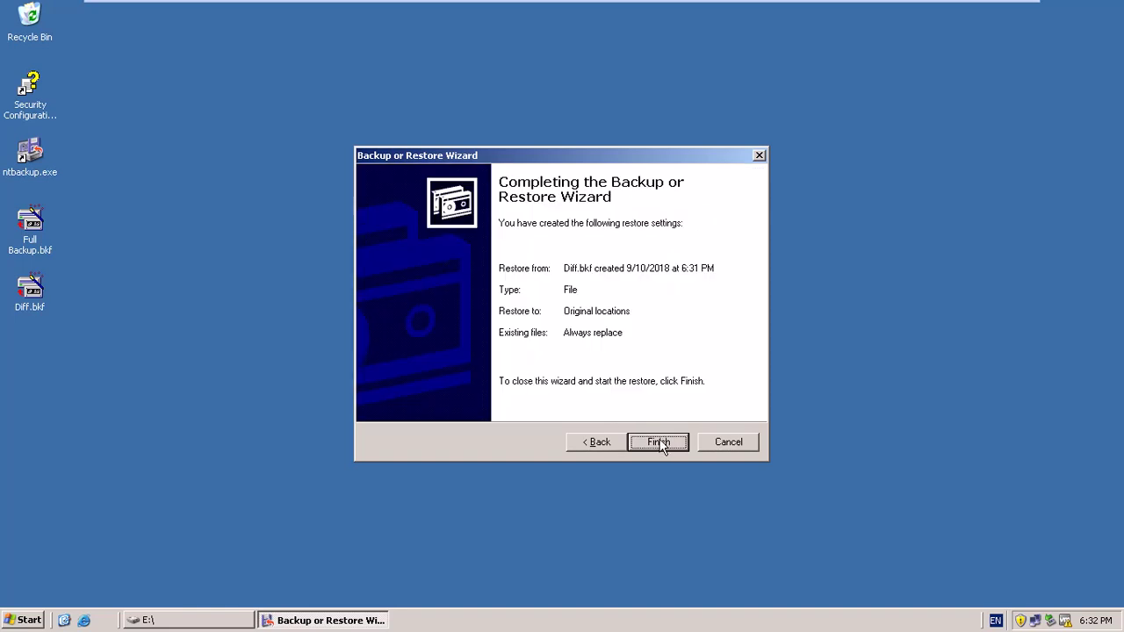
click(660, 441)
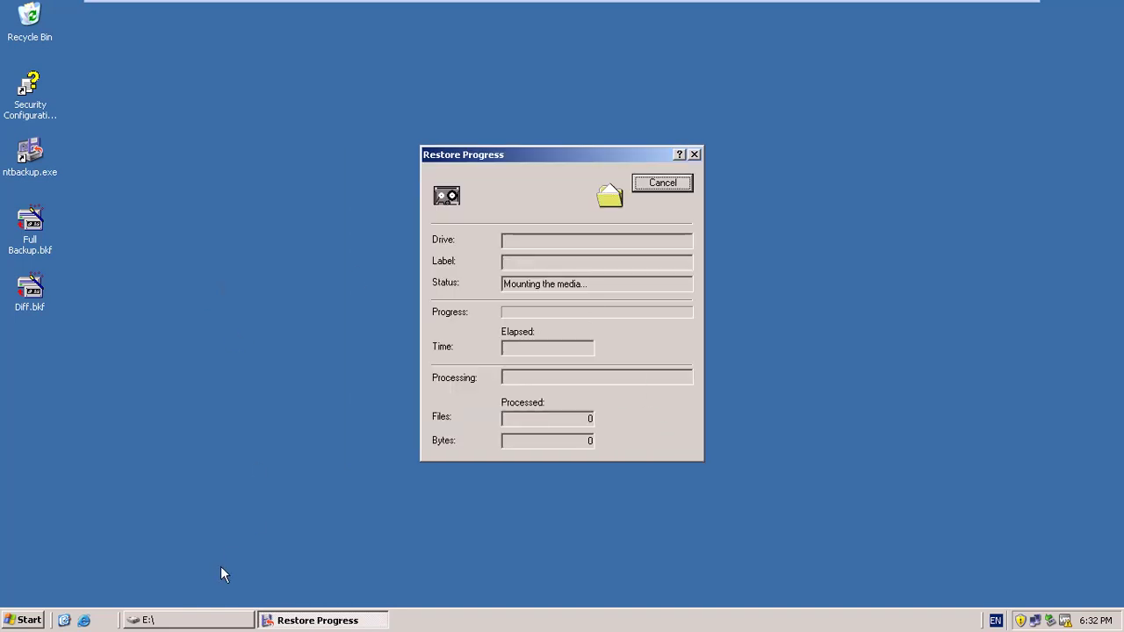
Switch to the E: window and refresh it repeatedly to check whether the differential files have been restored.
click(201, 619)
right_click(238, 346)
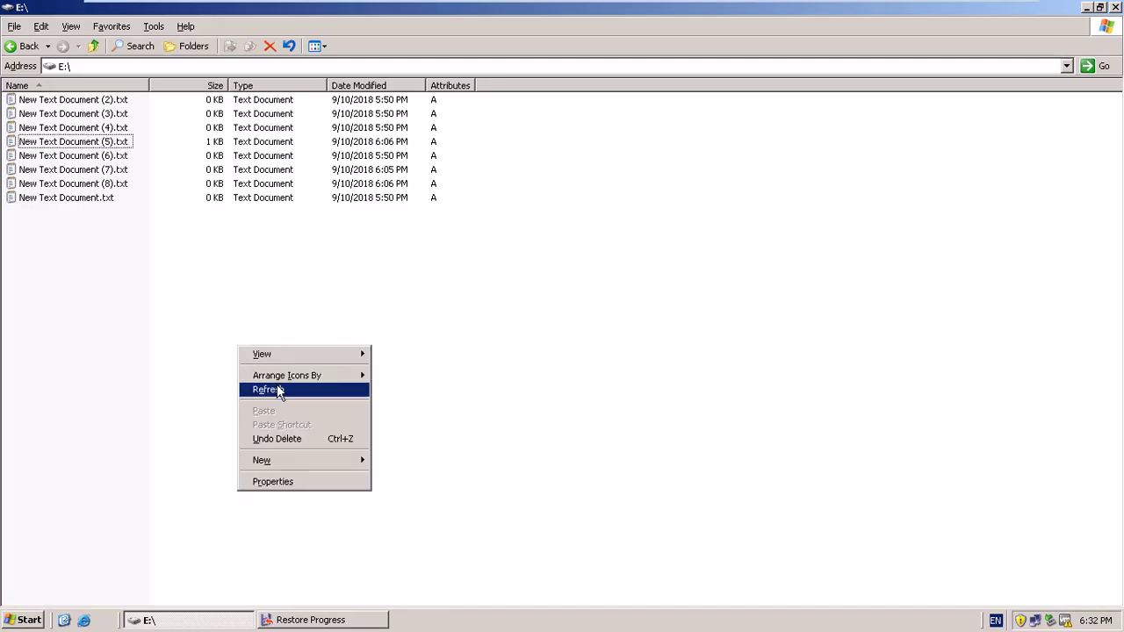
click(277, 390)
right_click(259, 300)
right_click(263, 309)
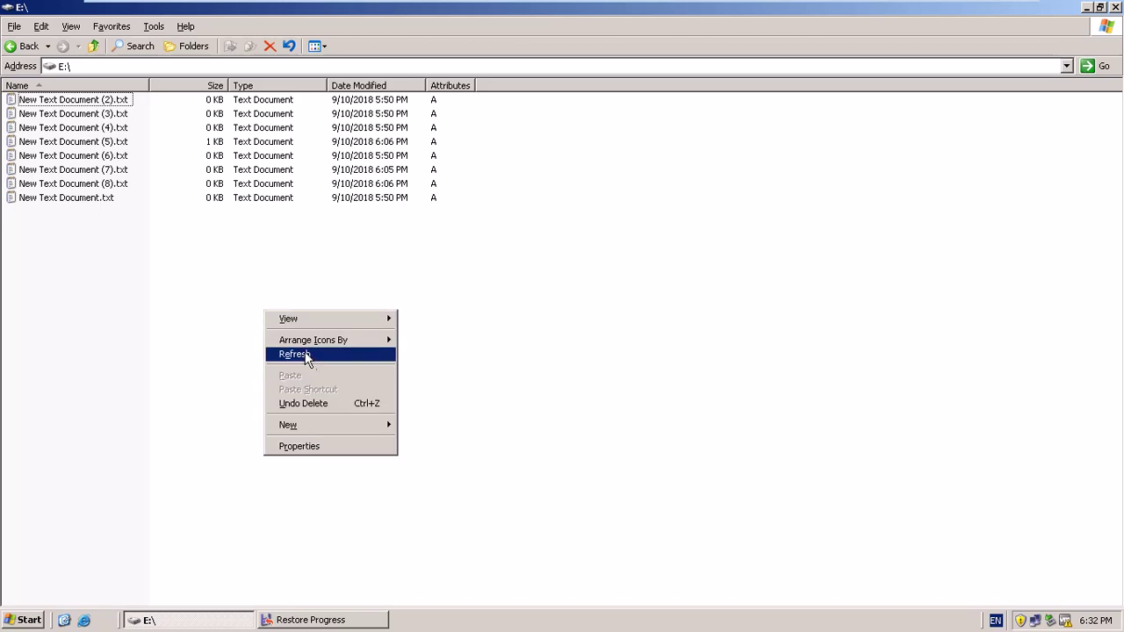
click(309, 357)
Return to the restore progress, accept the backup file location so the differential restore continues, and refresh E:.
click(341, 619)
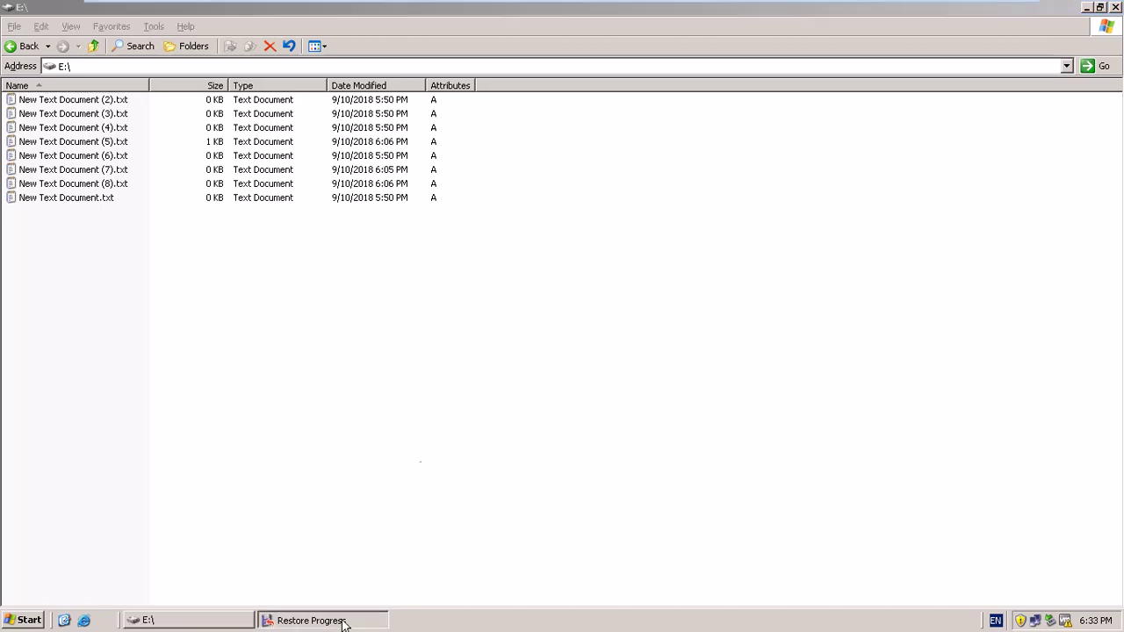
click(698, 264)
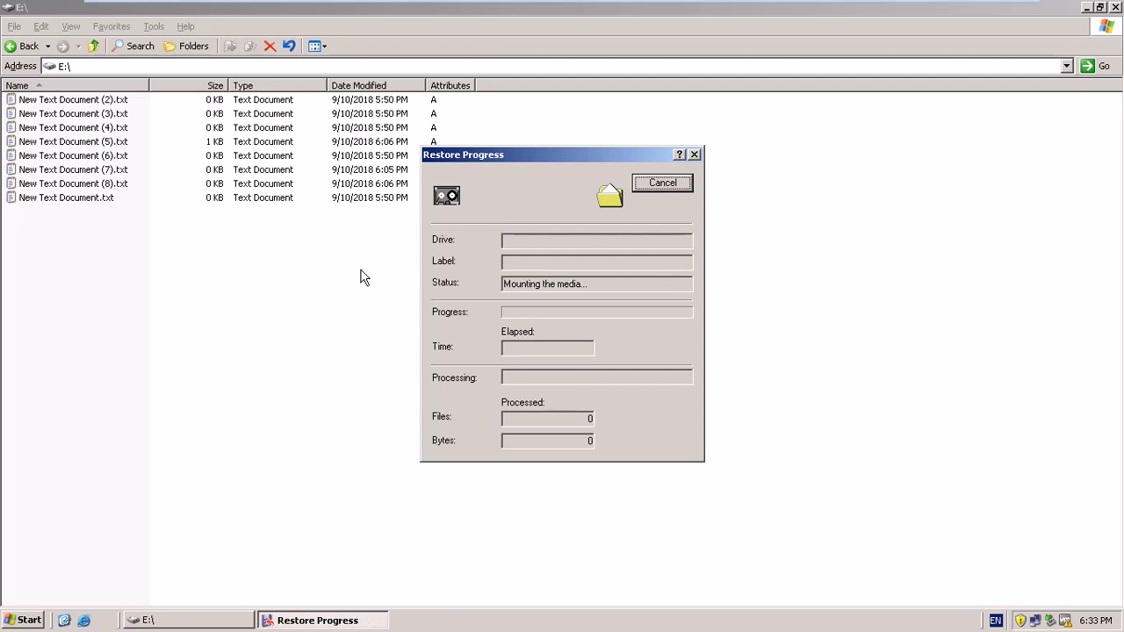
right_click(307, 276)
click(348, 320)
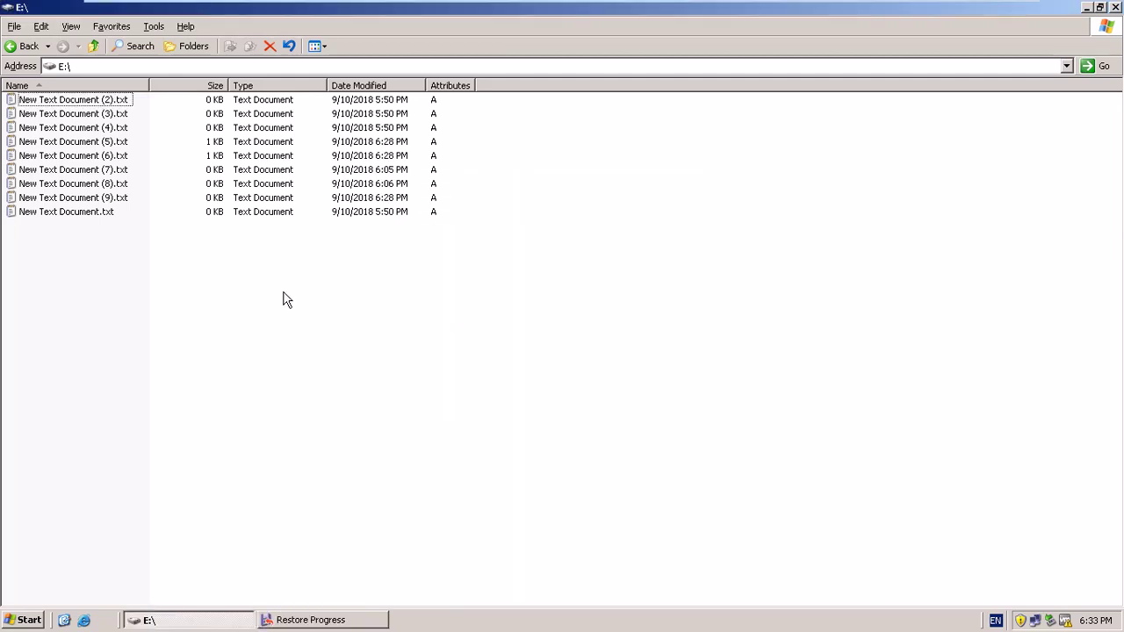
Examine the restored files on E:, including New Text Document (9).txt and the contents of New Text Document (6).txt and (5).txt.
click(108, 197)
click(107, 185)
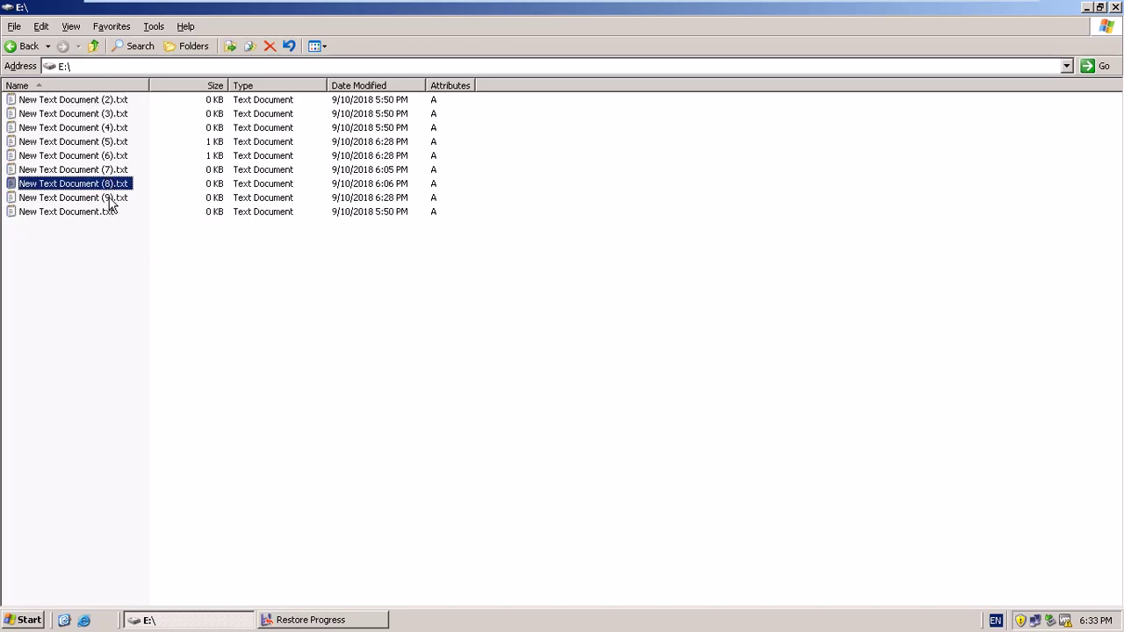
click(110, 198)
click(113, 143)
double_click(113, 155)
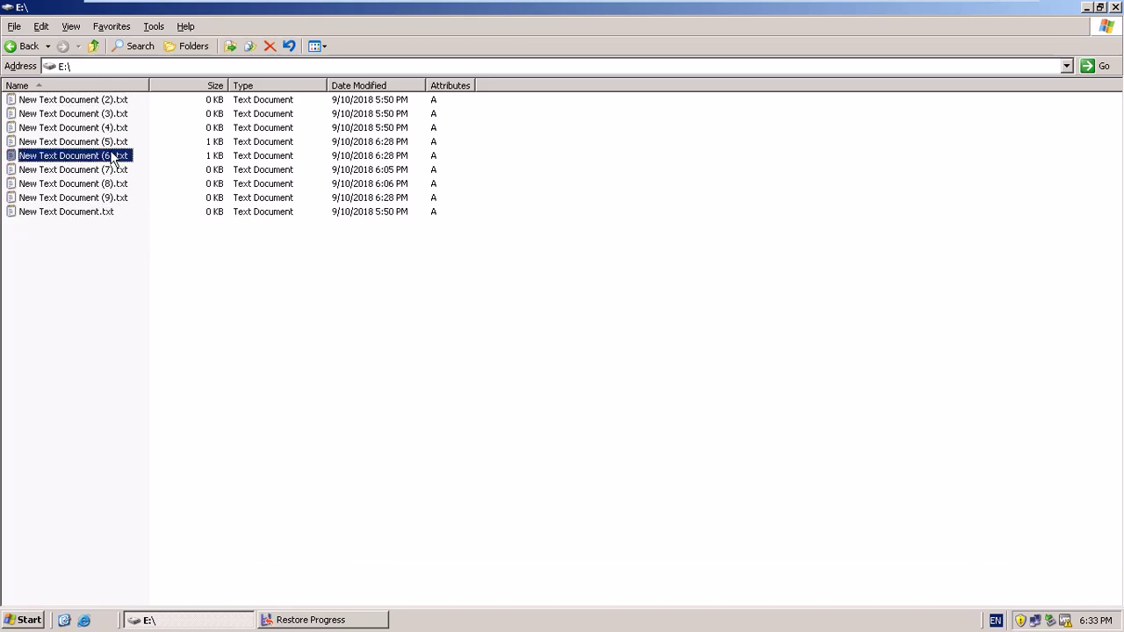
click(849, 28)
double_click(69, 146)
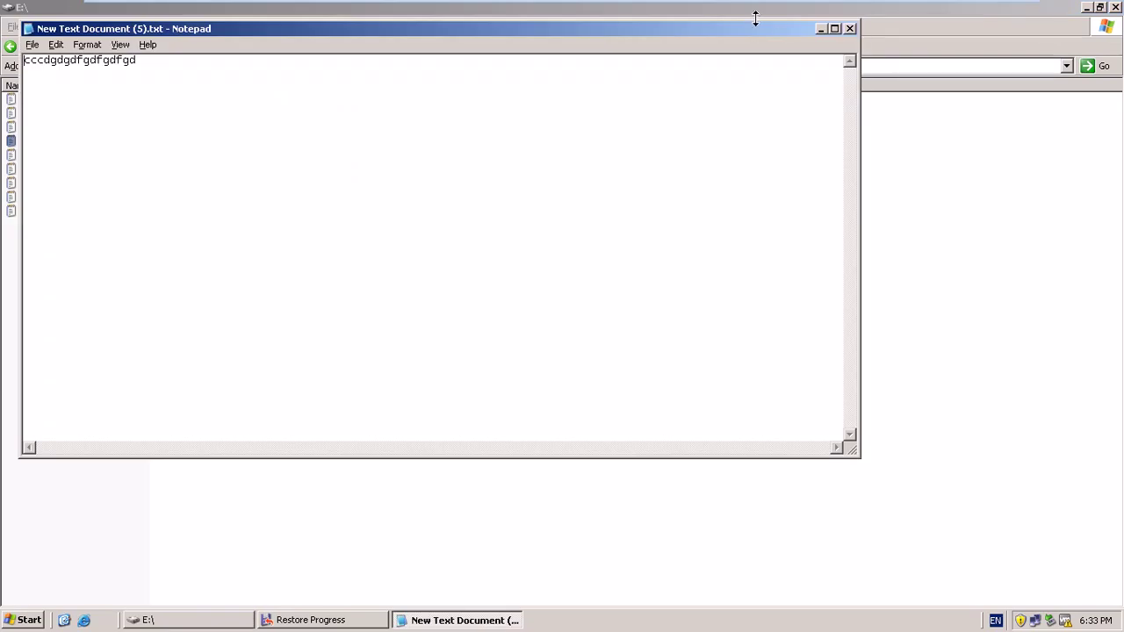
click(849, 28)
Close the E: window and the completed restore progress.
click(1115, 7)
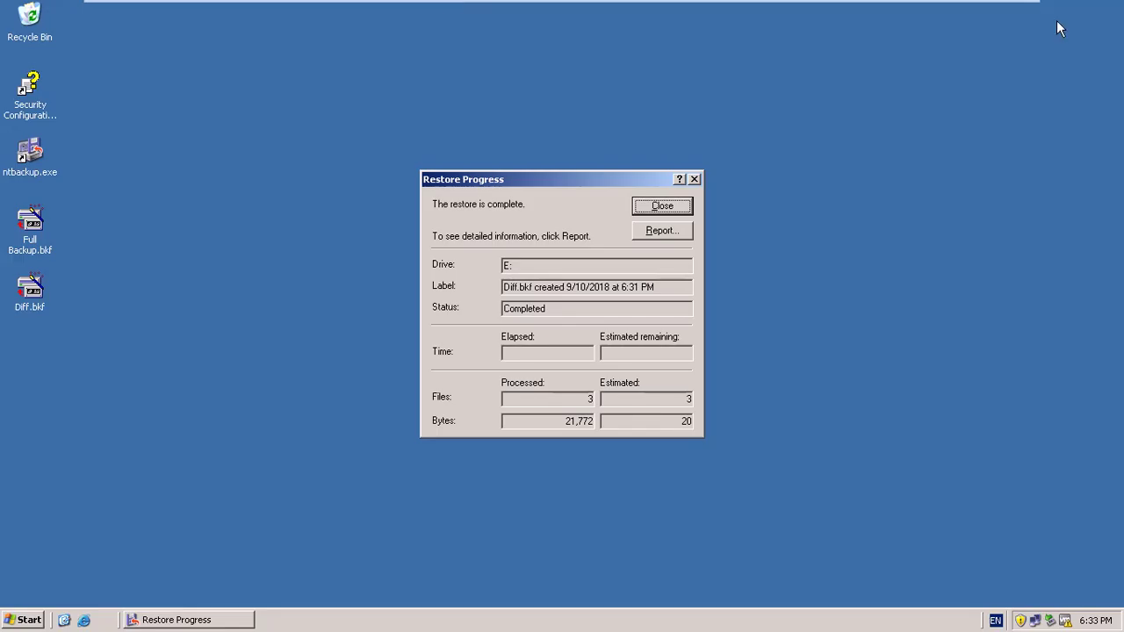
click(683, 211)
Start ntbackup and prepare a backup of the first New Volume under My Computer, keeping Diff.bkf as the backup file.
double_click(34, 152)
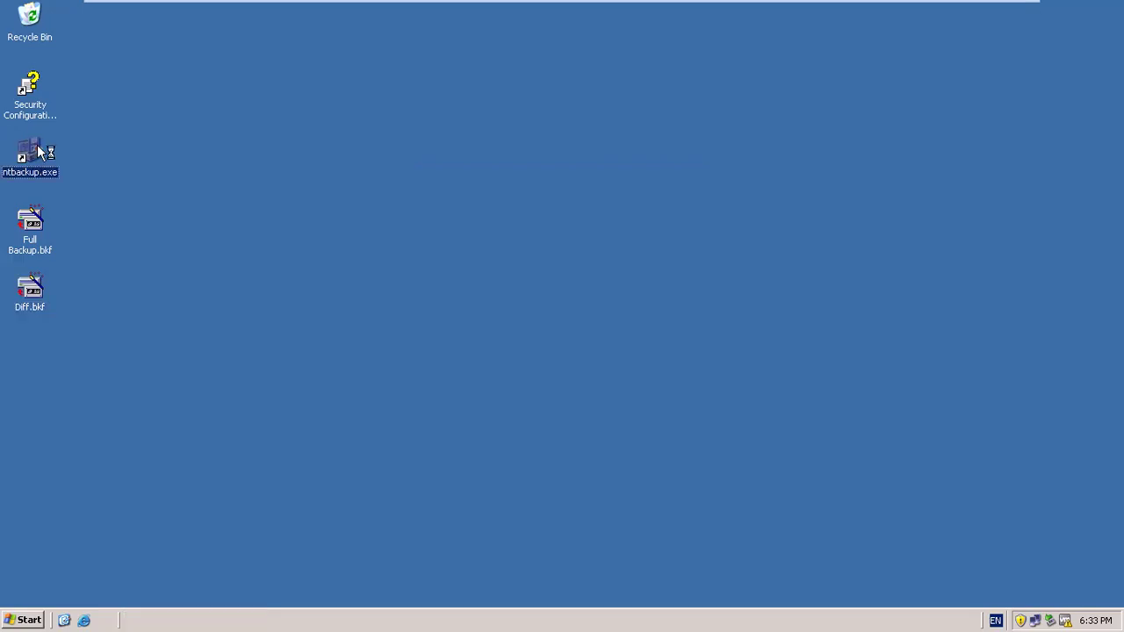
click(647, 445)
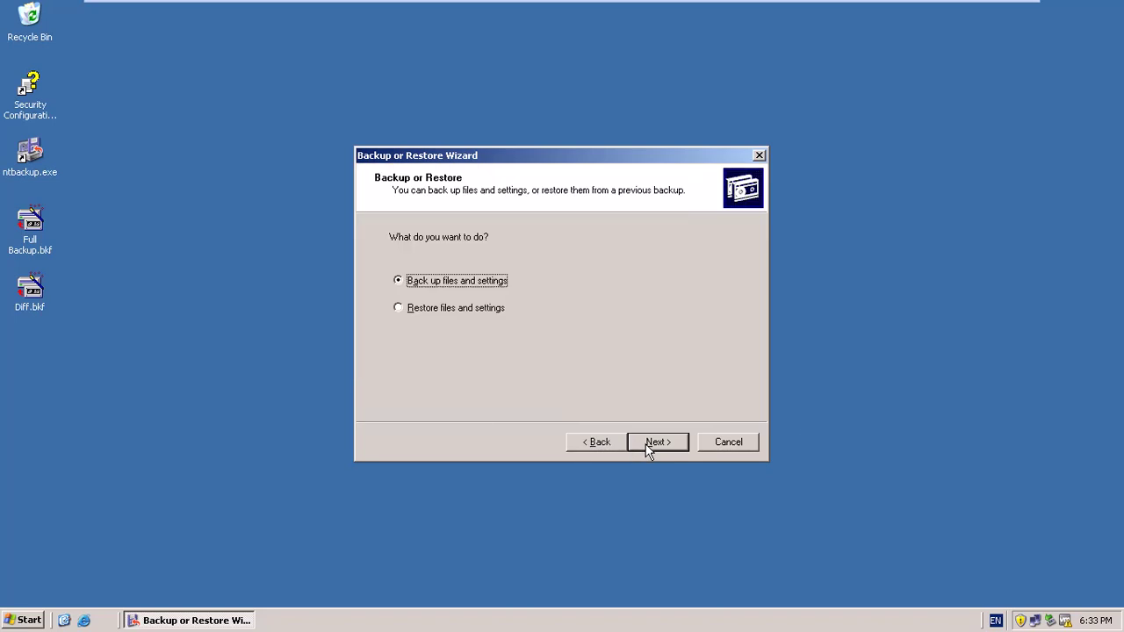
click(665, 445)
click(501, 309)
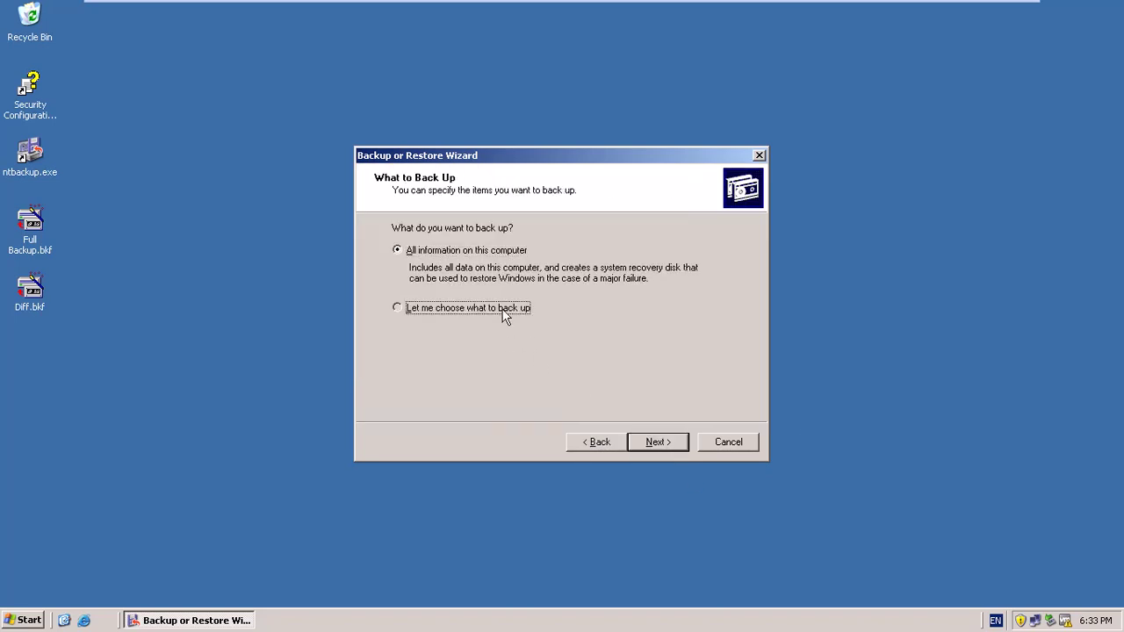
click(651, 447)
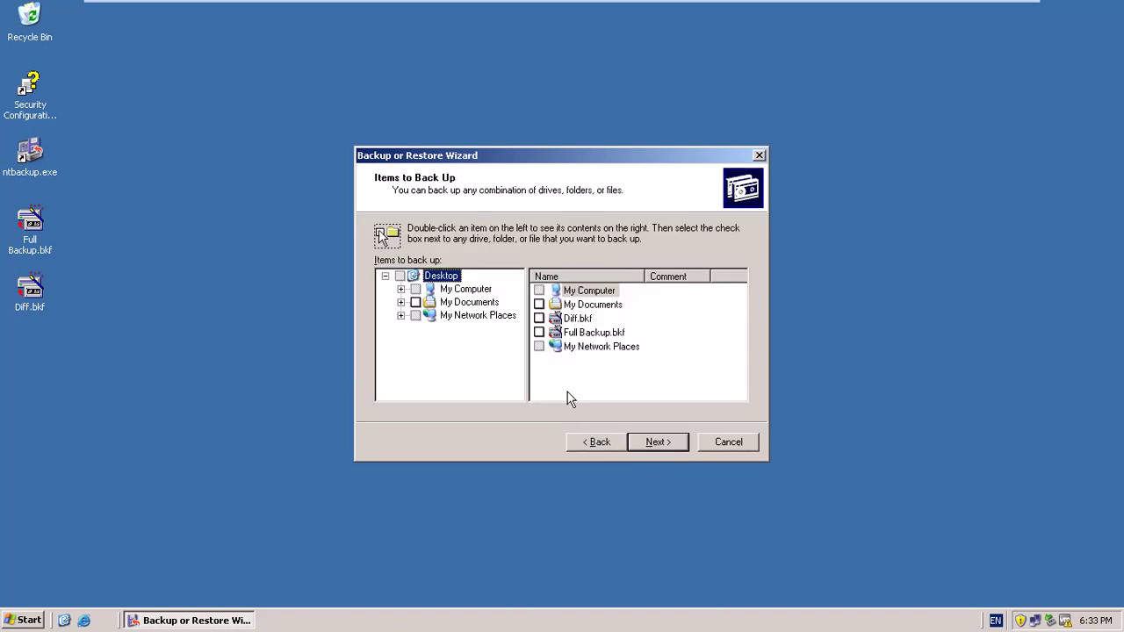
click(401, 290)
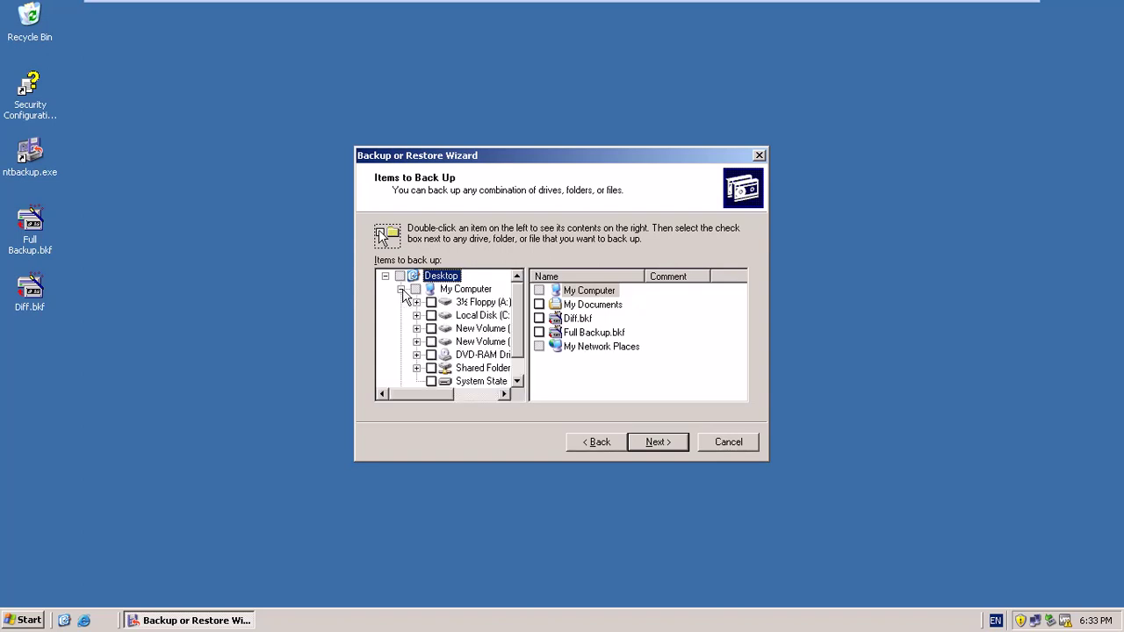
click(466, 328)
click(431, 329)
click(654, 439)
click(654, 439)
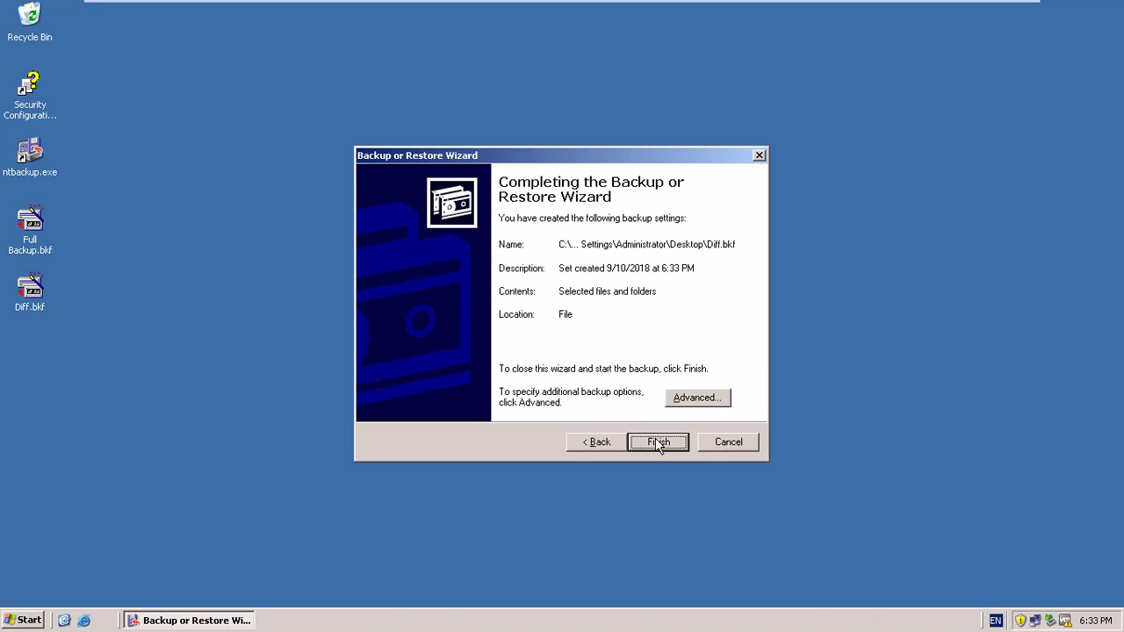
Choose Daily as the backup type in the advanced options, review the list of types again, and cancel the wizard.
click(694, 399)
click(528, 245)
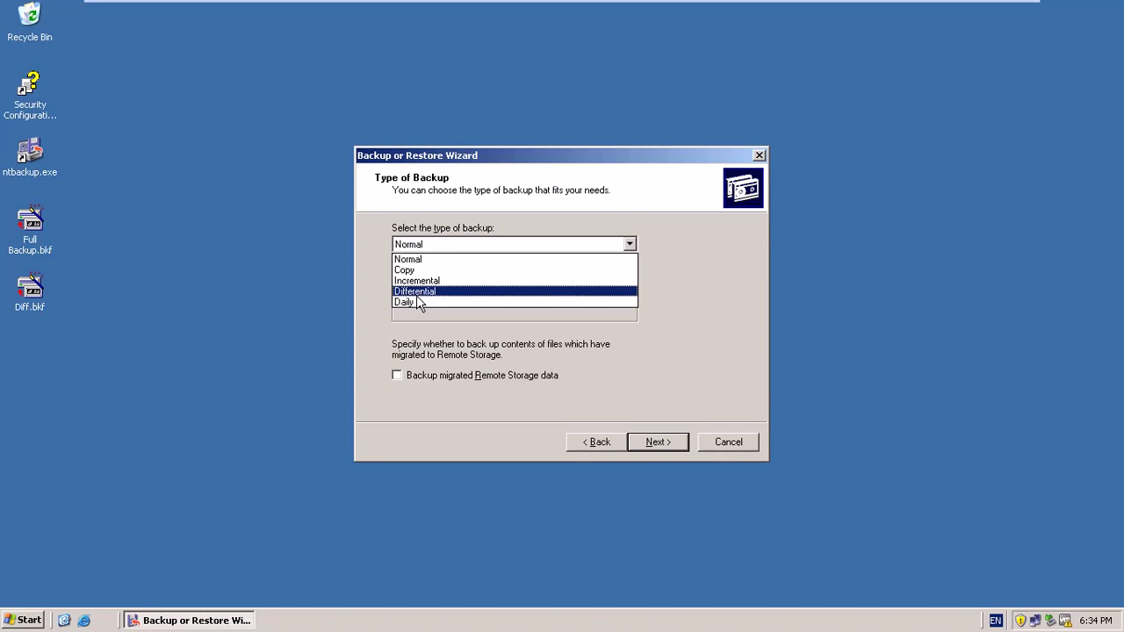
click(417, 302)
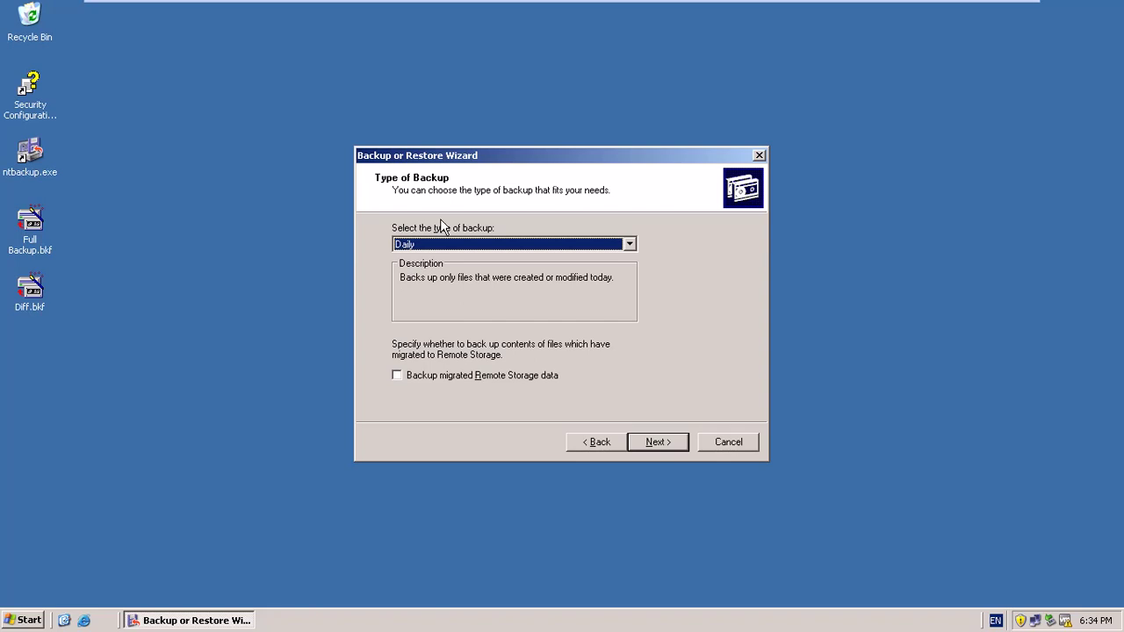
click(444, 244)
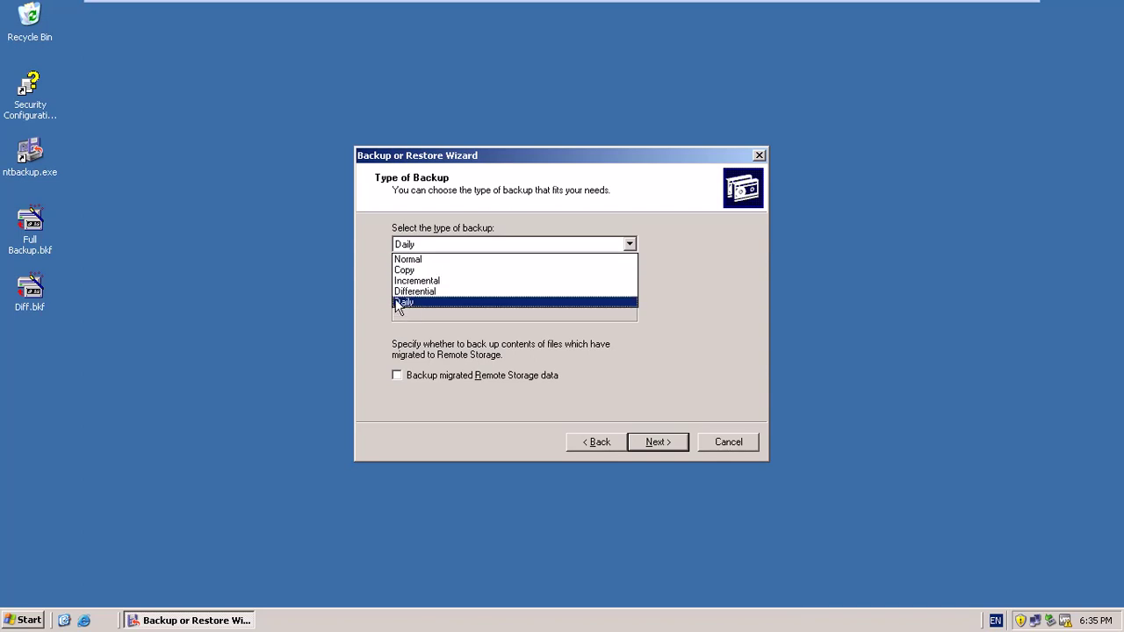
click(759, 157)
click(758, 157)
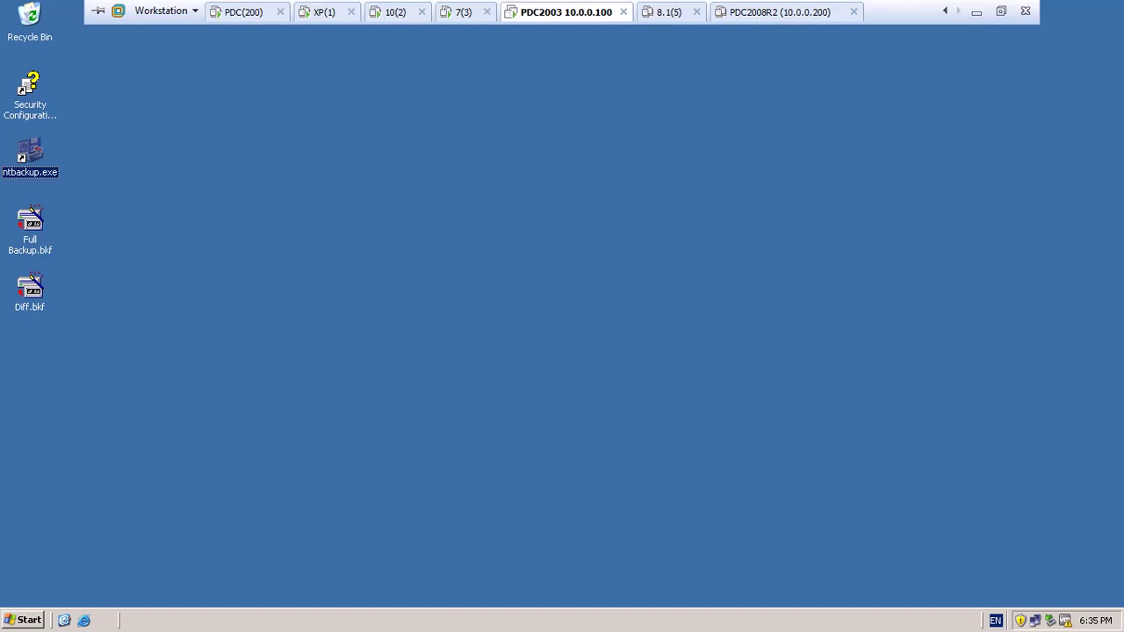
Switch to the PDC(200) virtual machine, minimize Windows Server Backup, and close Server Manager.
click(243, 11)
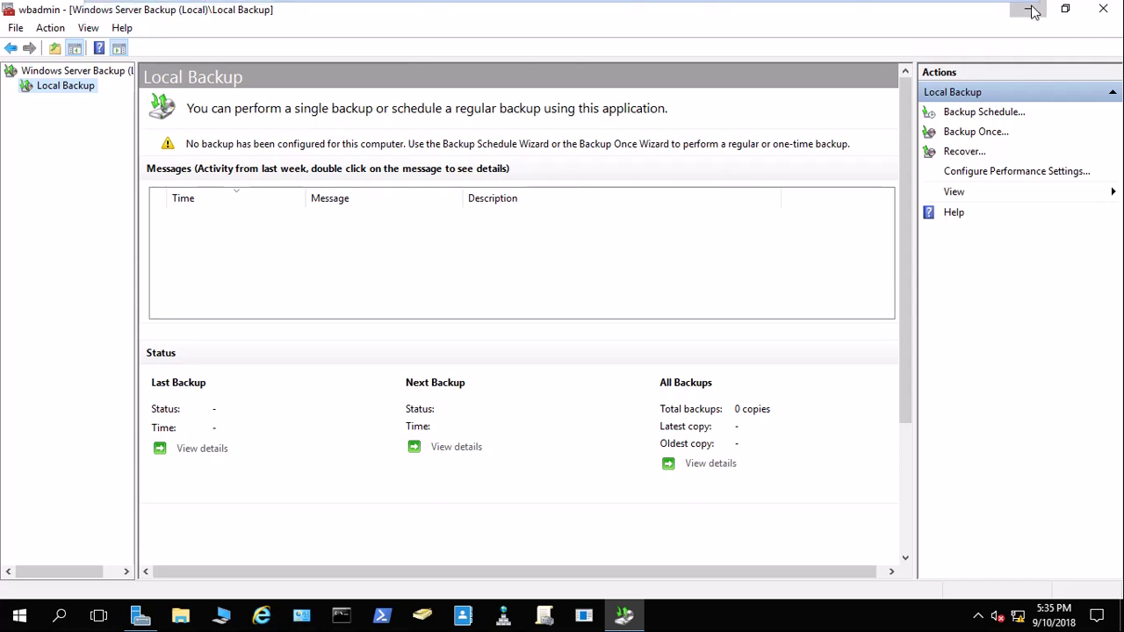
click(1028, 8)
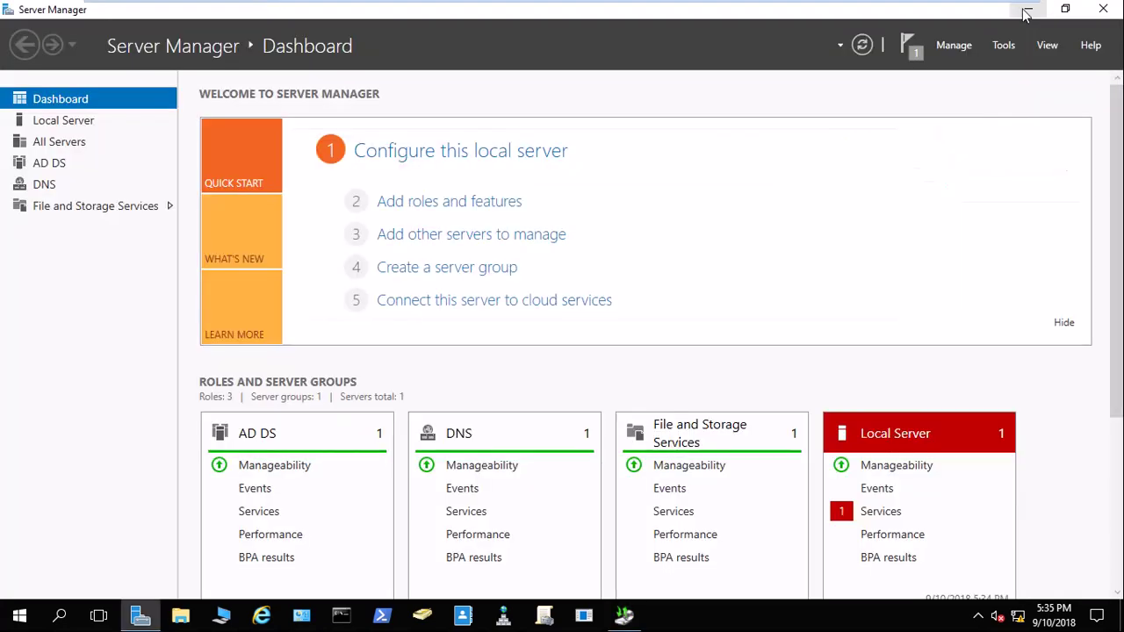
click(1108, 9)
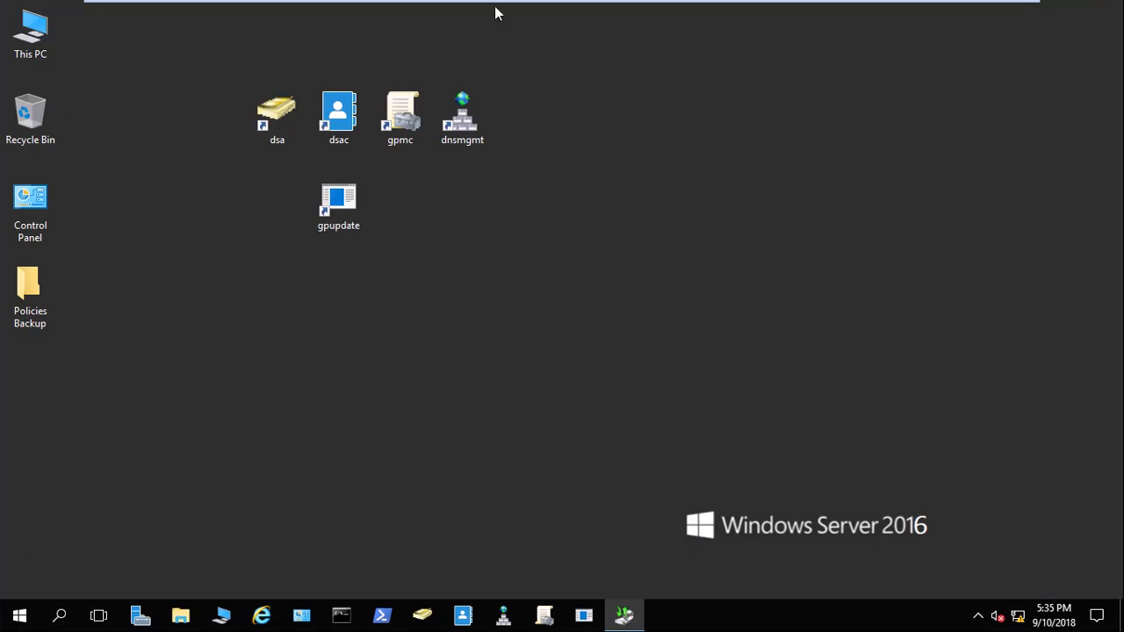
Minimize the virtual machine view and clear the open host windows, including the SmoothDraw drawing, to reach the host desktop.
mouse_move(527, 1)
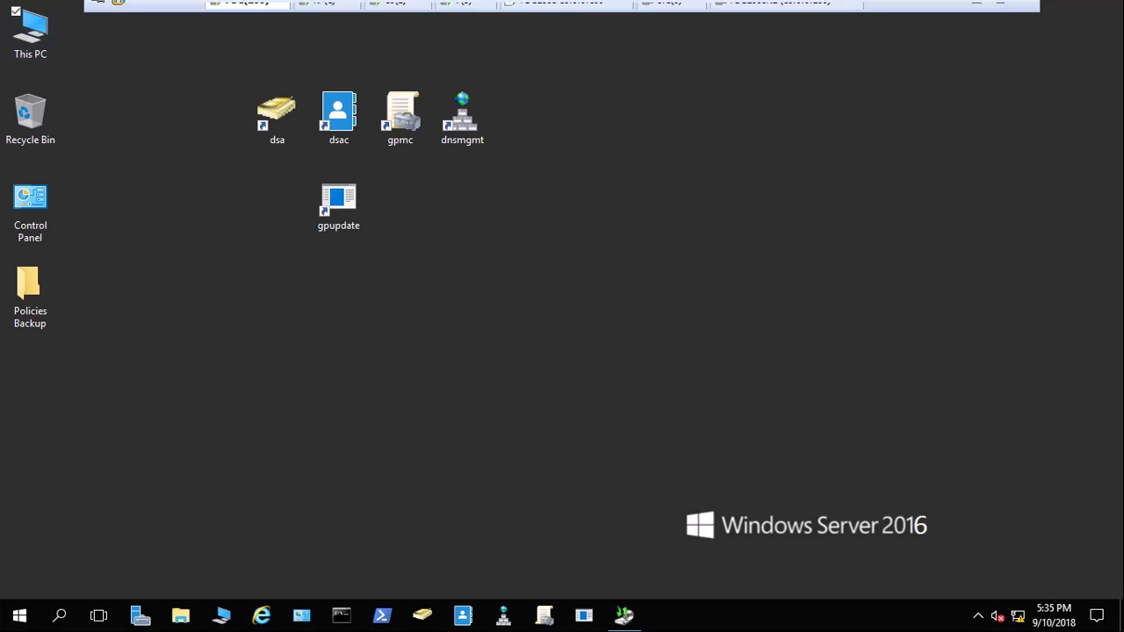
click(976, 11)
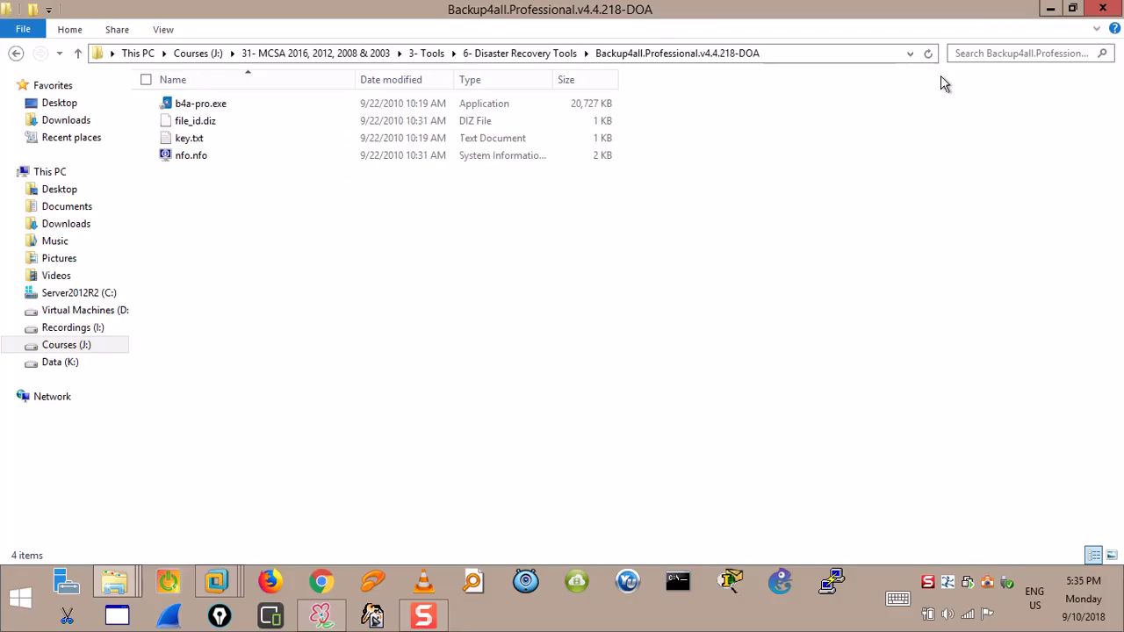
click(426, 617)
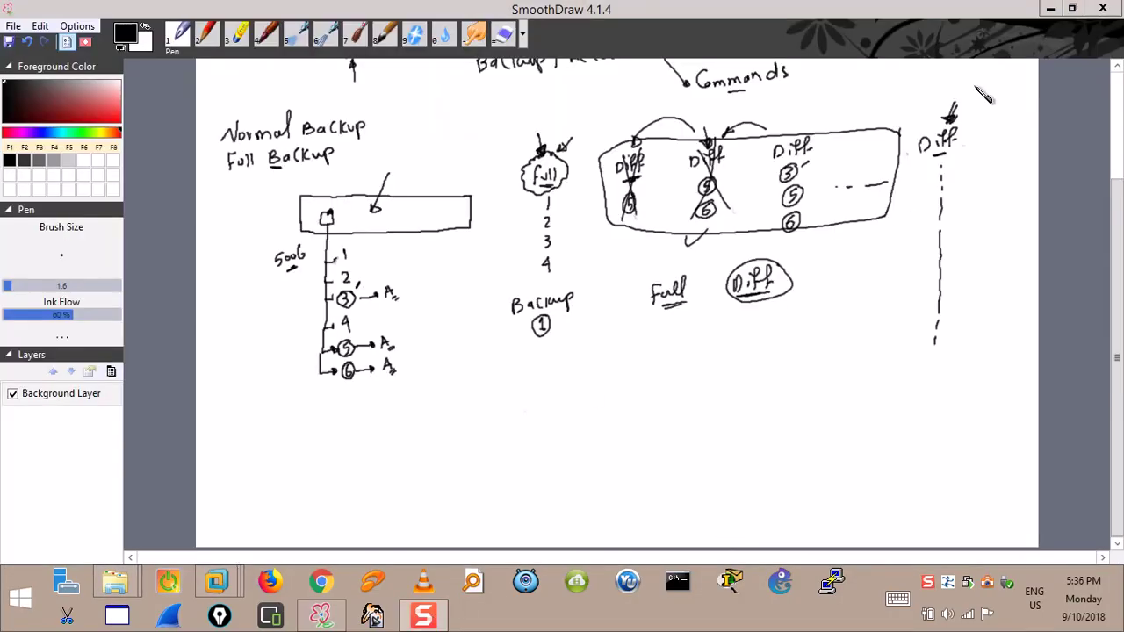
click(1051, 8)
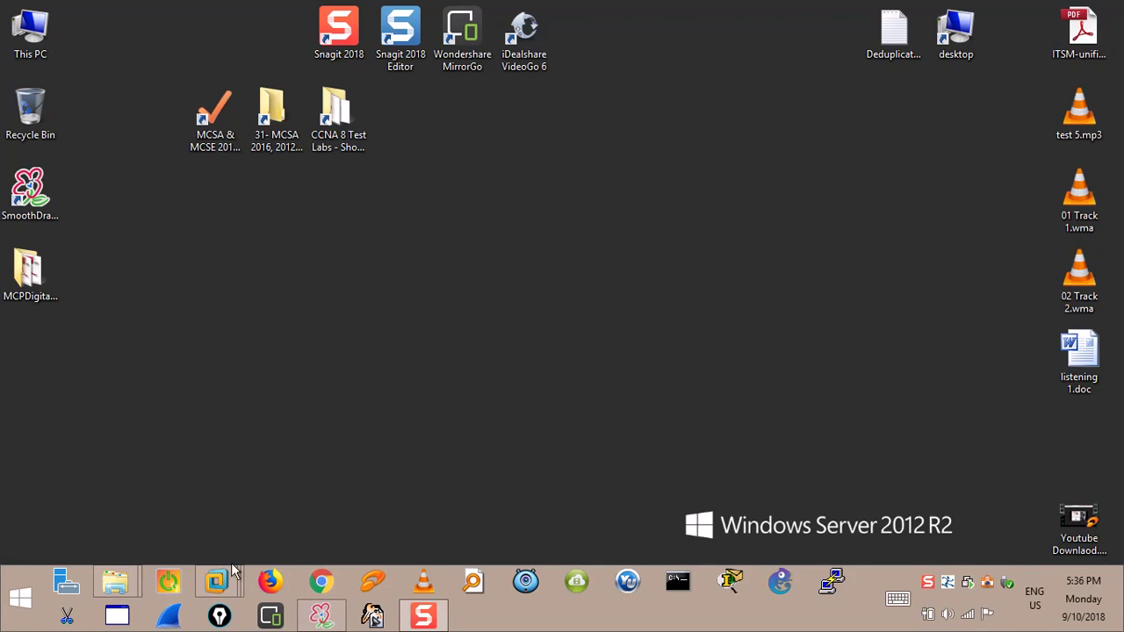
Return to the PDC(200) virtual machine, view its drives in This PC, and bring Windows Server Backup back up.
mouse_move(227, 583)
click(214, 504)
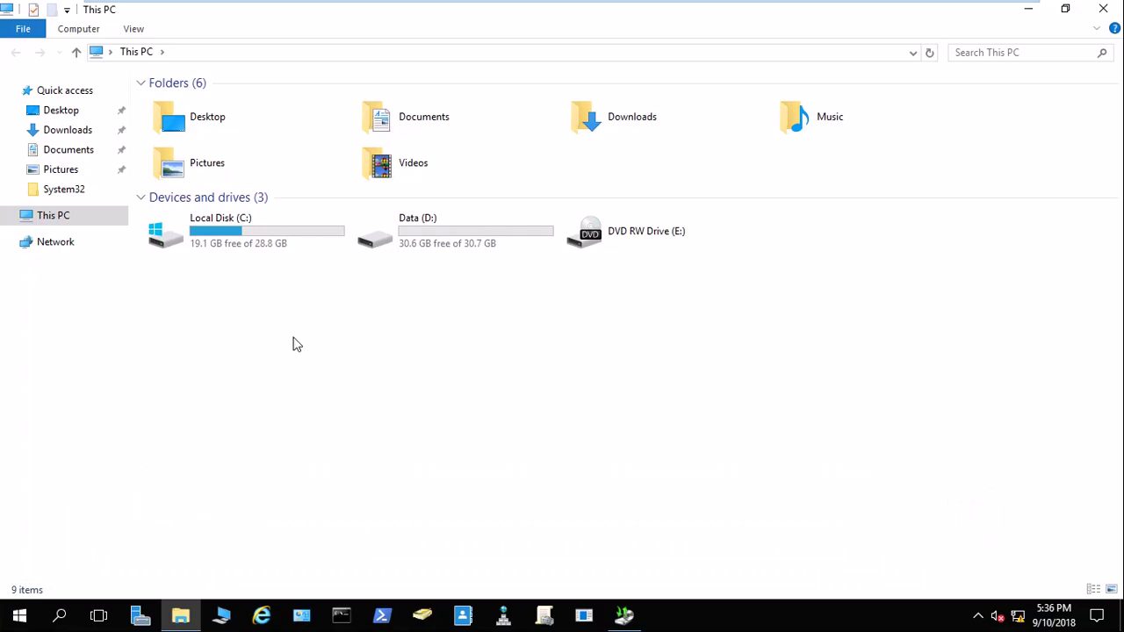
click(628, 613)
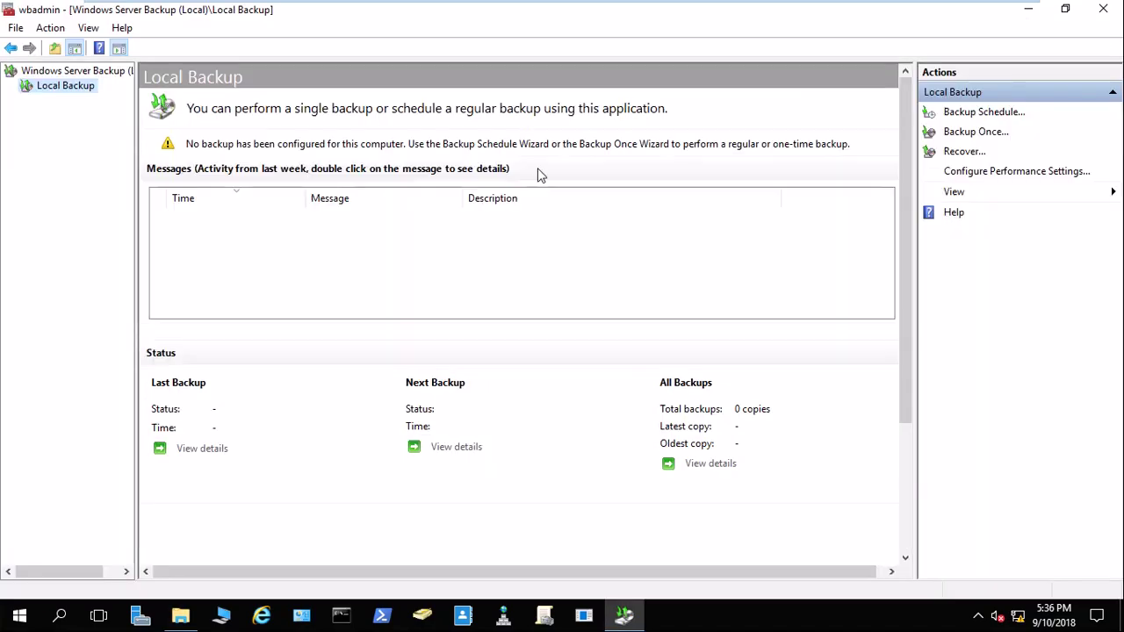